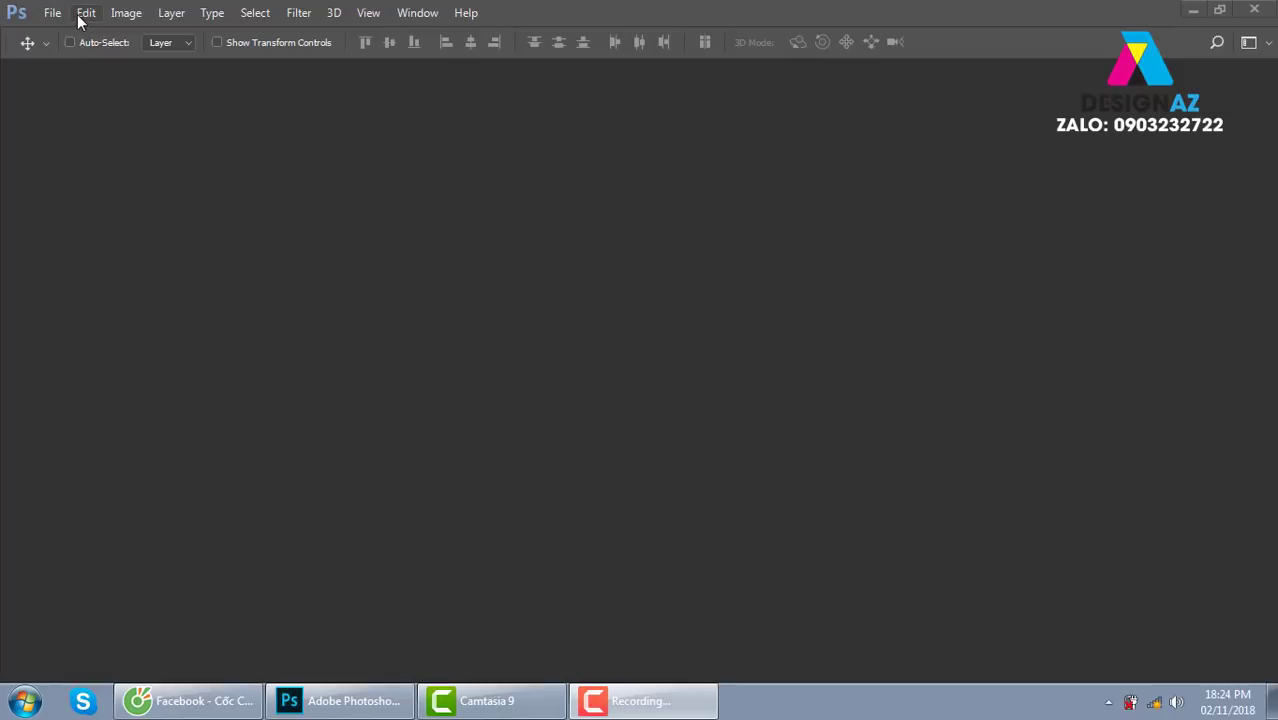
Step: Start a new document via File > New
{"action": "left_click", "coordinate": [52, 14]}
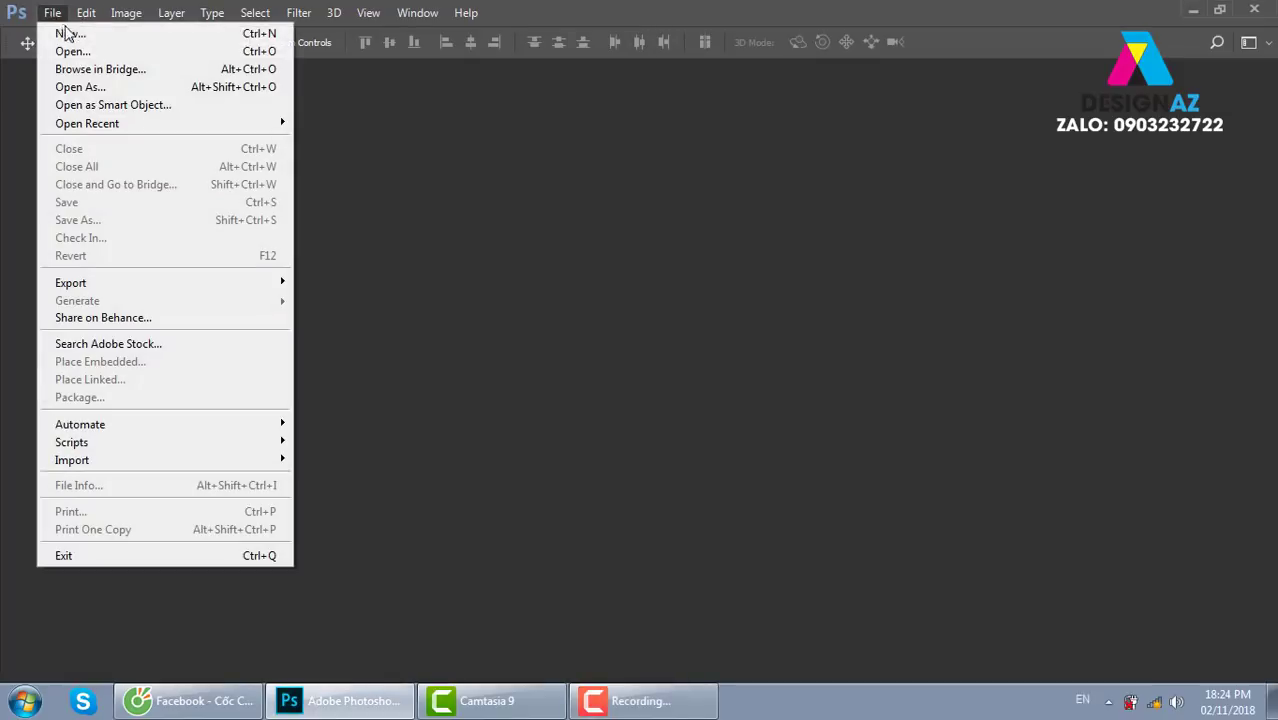
{"action": "left_click", "coordinate": [70, 36]}
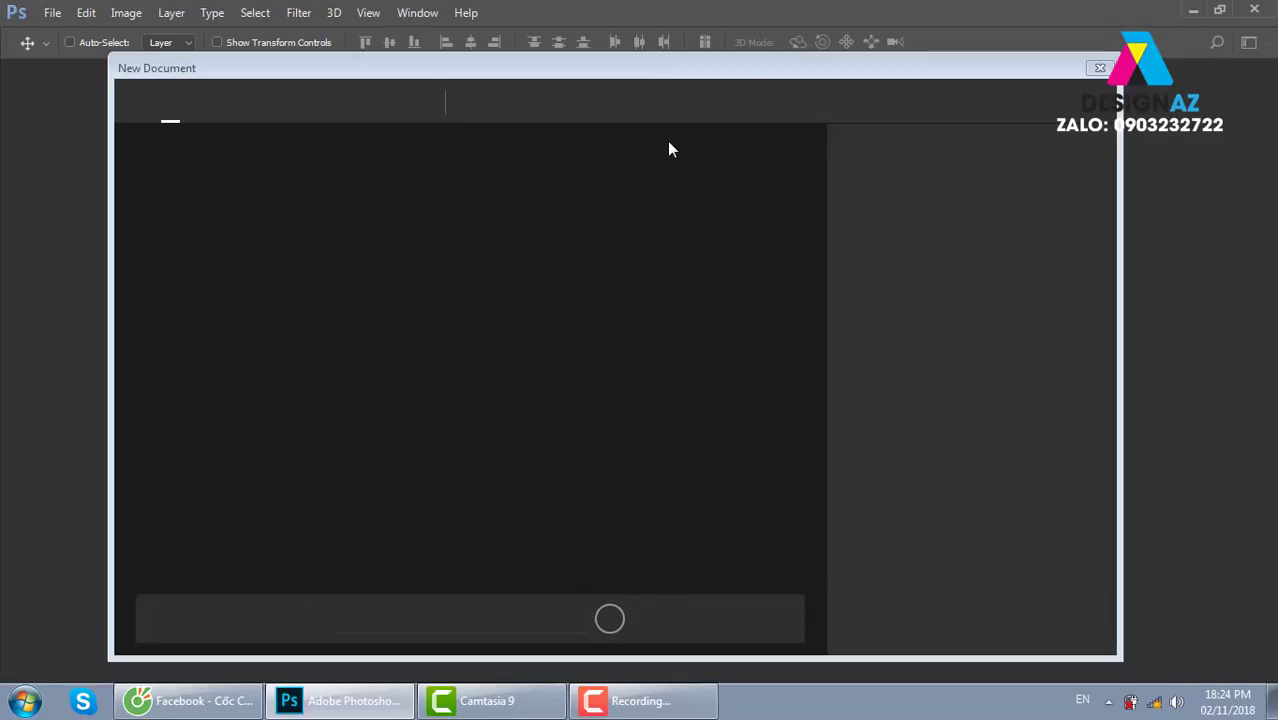
Step: Create a 1200 × 1200 px, 180 ppi document from the Custom preset, units in Pixels
{"action": "left_click_drag", "start_coordinate": [754, 70], "coordinate": [828, 58]}
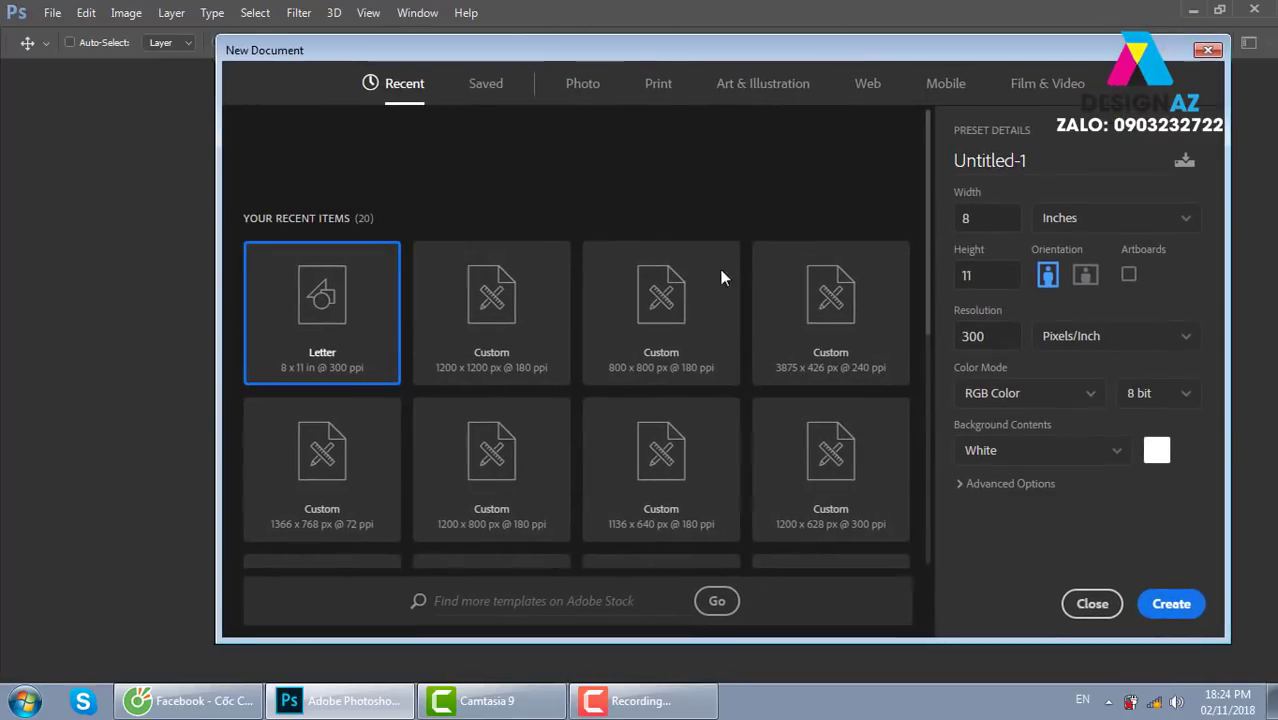
{"action": "left_click", "coordinate": [536, 330]}
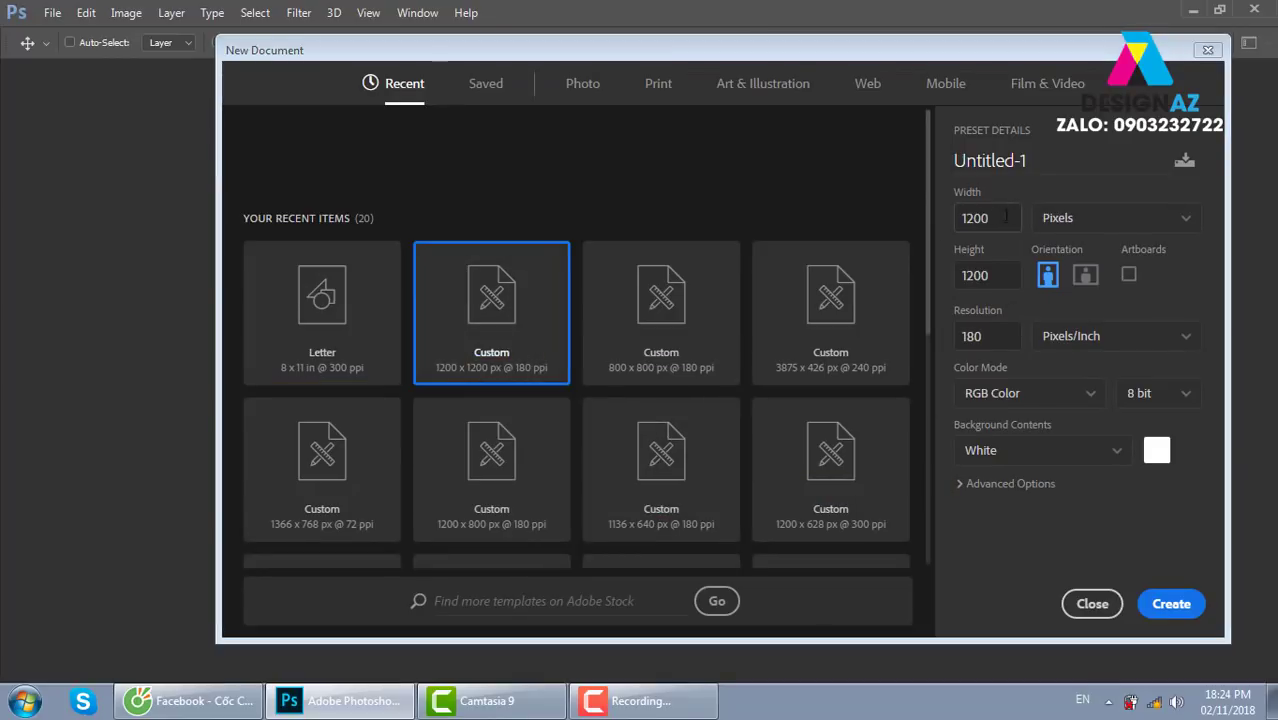
{"action": "left_click", "coordinate": [1125, 229]}
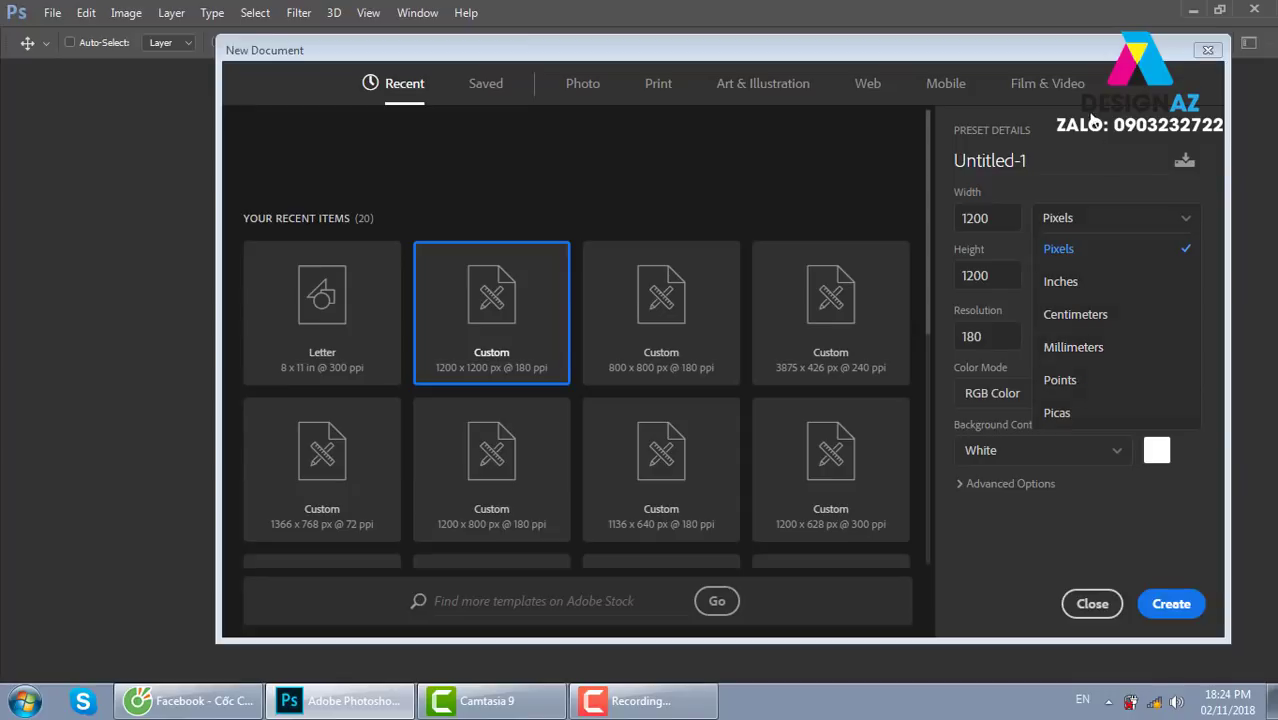
{"action": "left_click", "coordinate": [990, 312]}
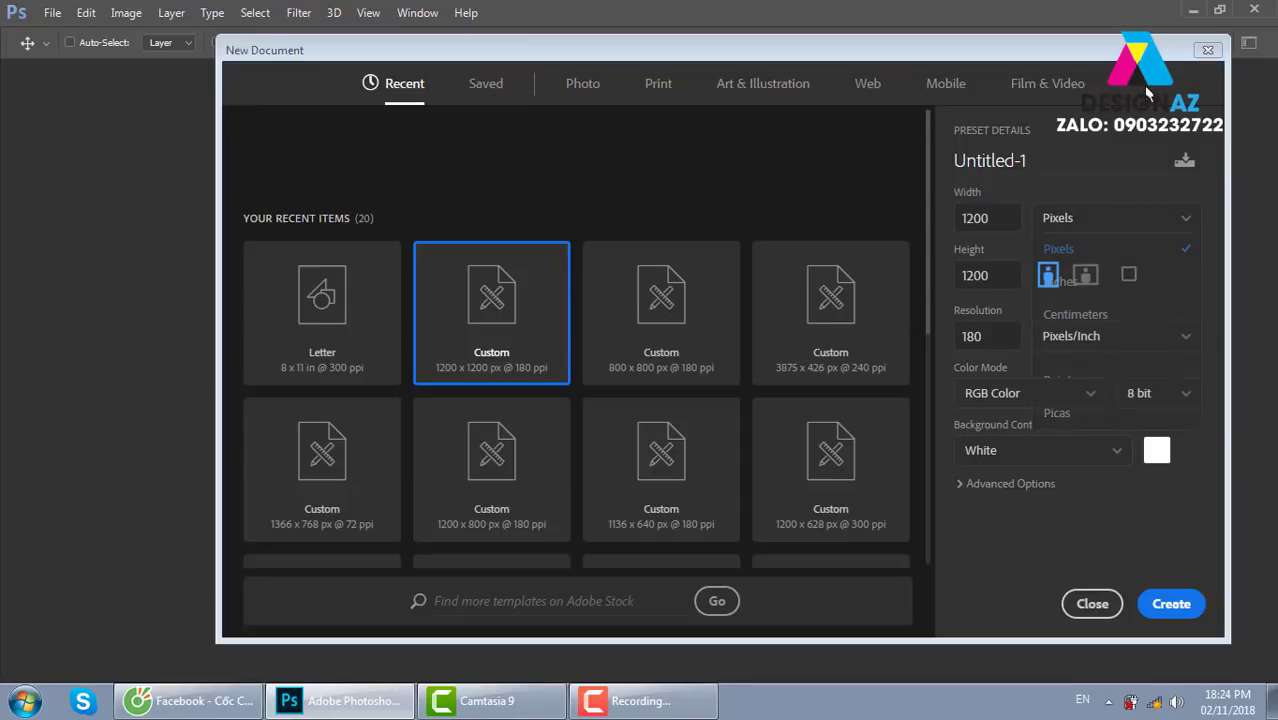
{"action": "left_click", "coordinate": [985, 336]}
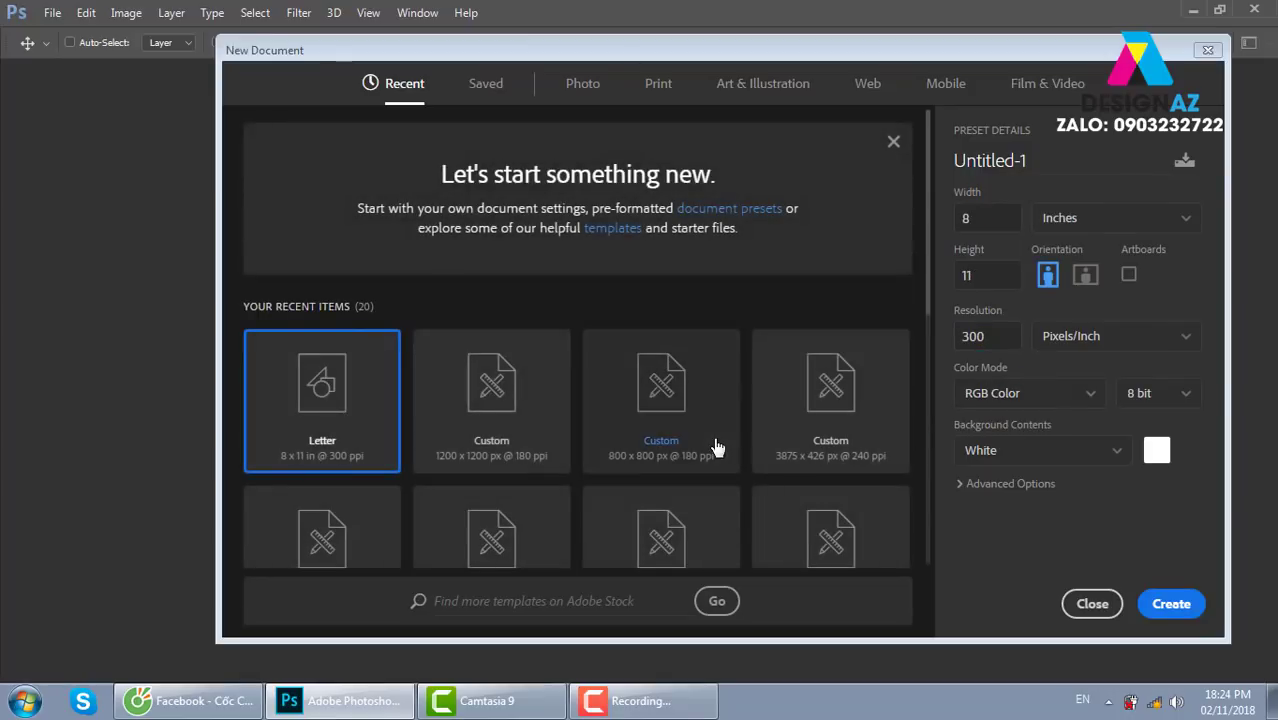
{"action": "left_click", "coordinate": [500, 440]}
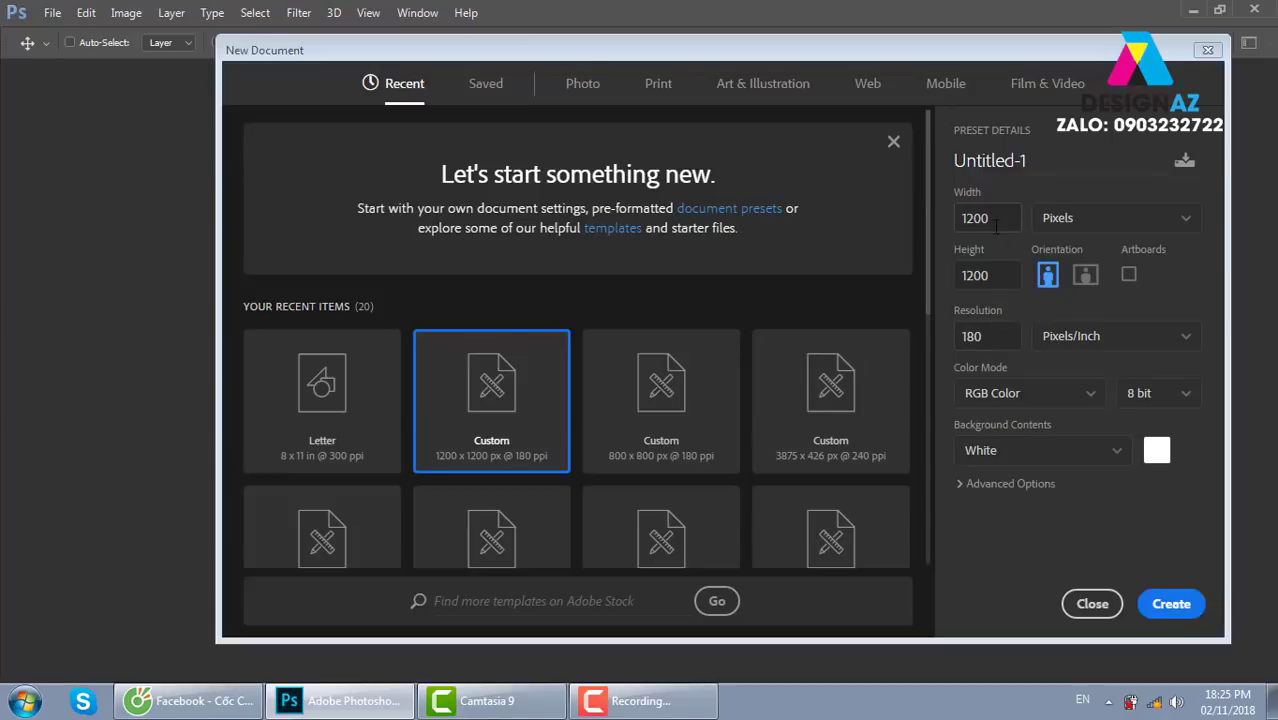
{"action": "double_click", "coordinate": [990, 217]}
{"action": "left_click", "coordinate": [1188, 618]}
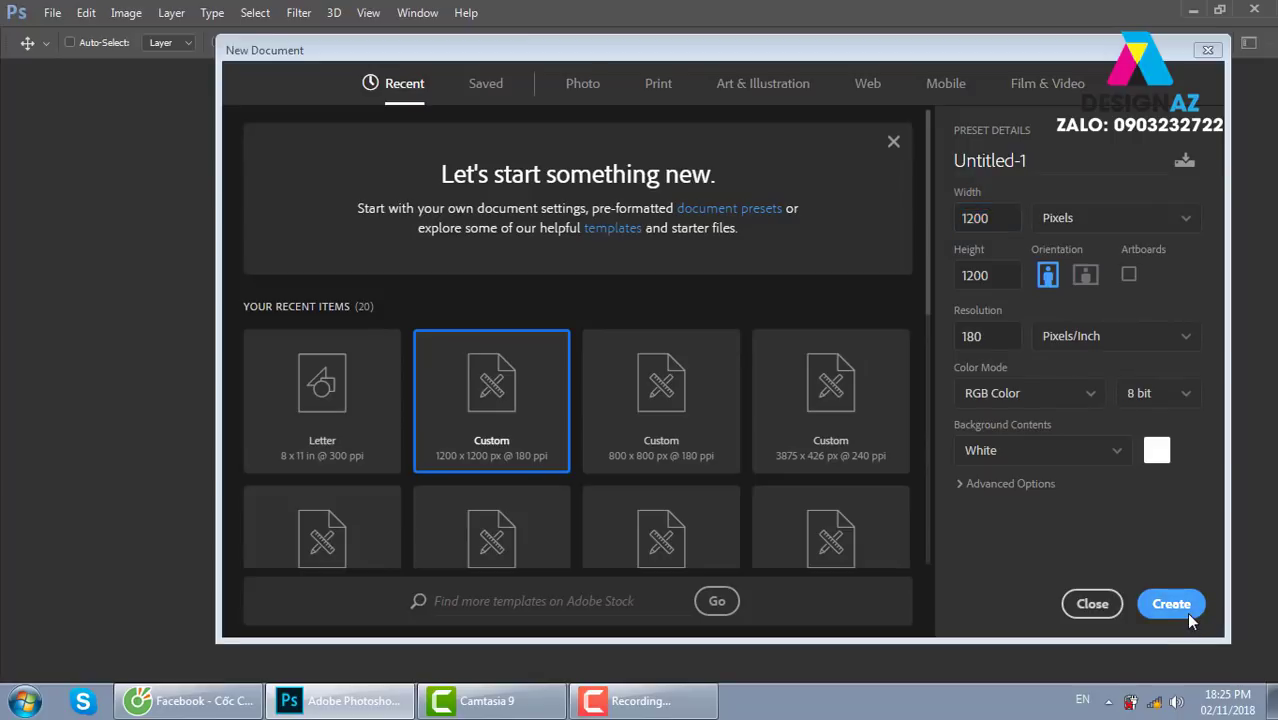
{"action": "left_click", "coordinate": [1186, 612]}
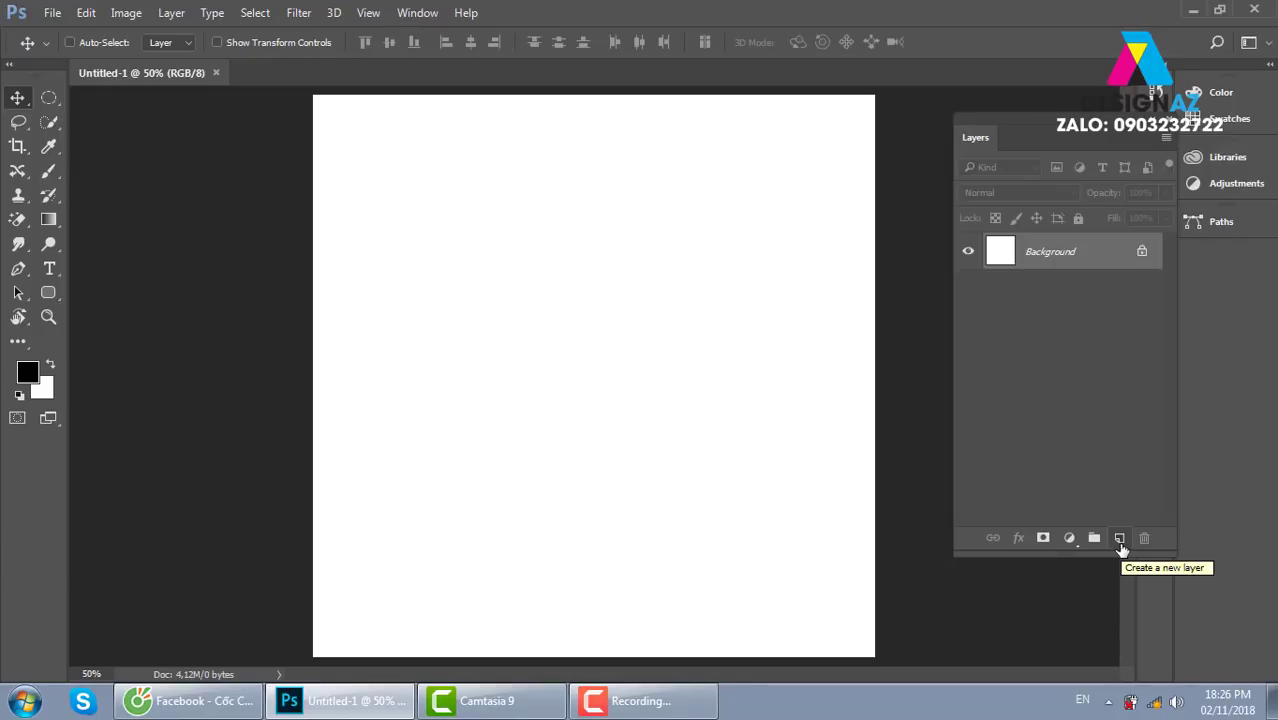
Step: Add a new empty layer with the default name Layer 1
{"action": "left_click", "coordinate": [1121, 541], "text": "alt"}
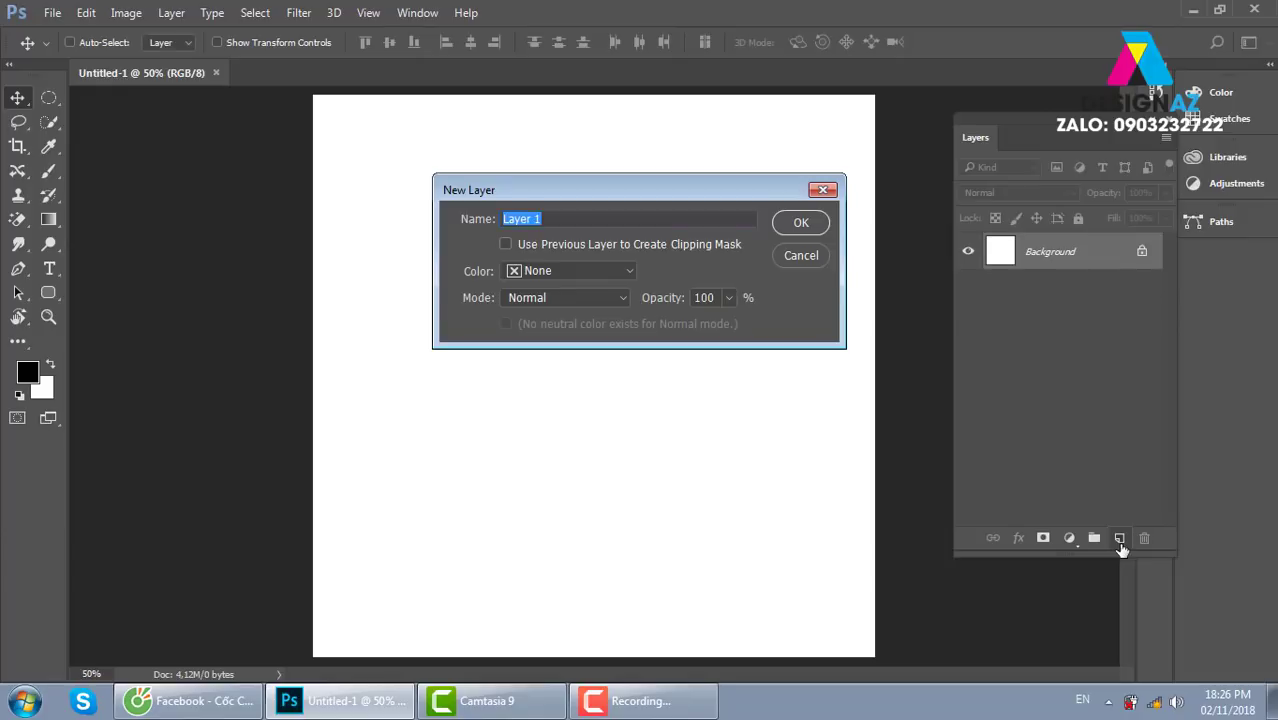
{"action": "key", "text": "Return"}
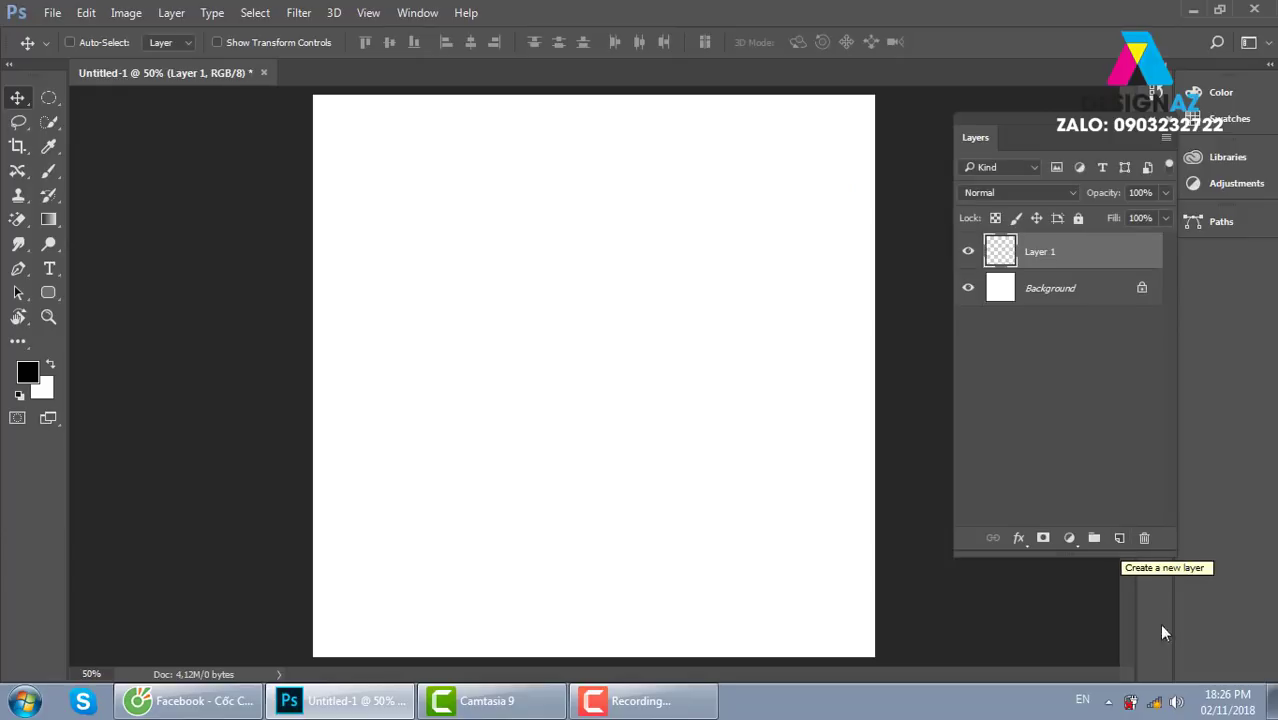
Step: Fill Layer 1 with a dark red foreground colour
{"action": "left_click", "coordinate": [25, 378]}
{"action": "left_click_drag", "start_coordinate": [470, 352], "coordinate": [507, 336]}
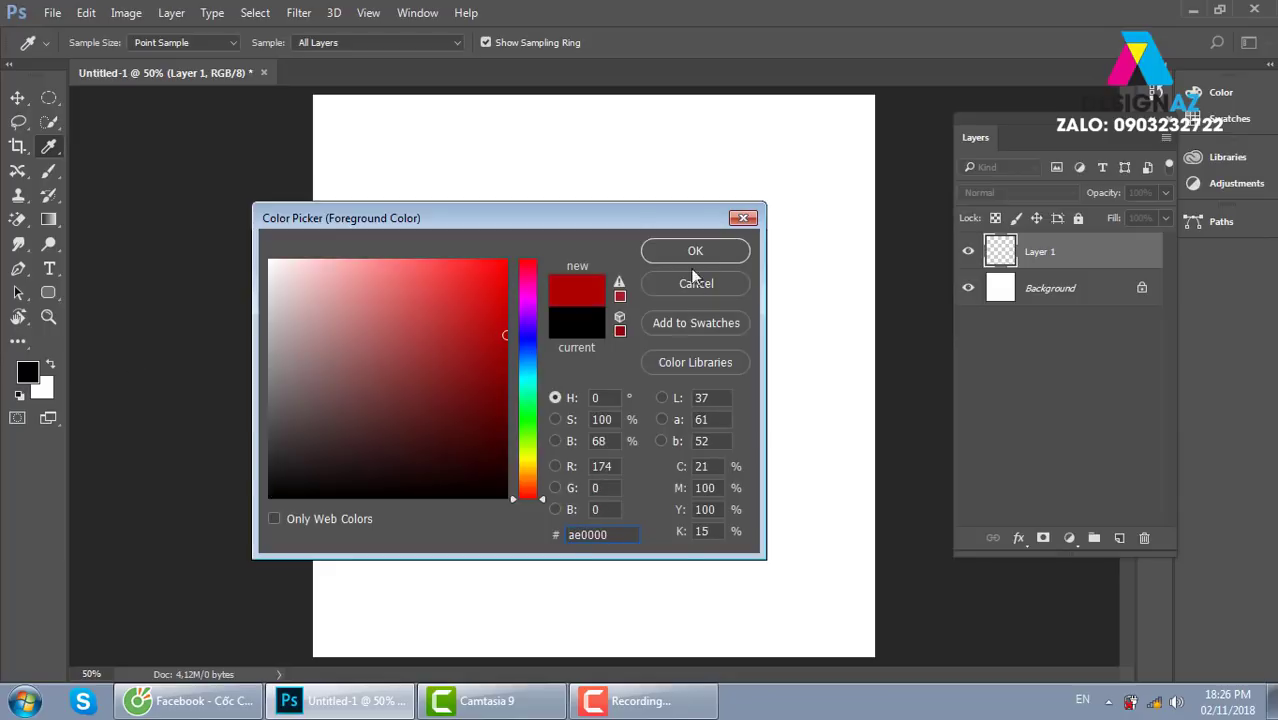
{"action": "left_click", "coordinate": [700, 253]}
{"action": "key", "text": "v"}
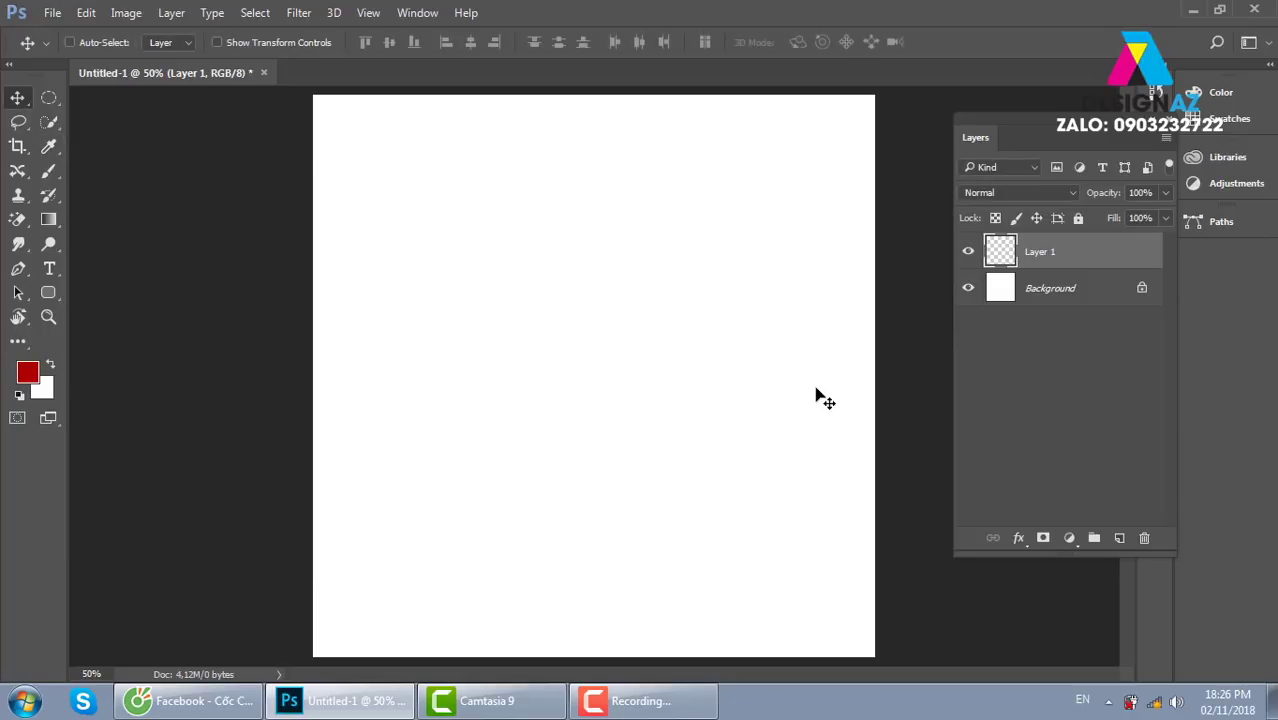
{"action": "key", "text": "alt+BackSpace"}
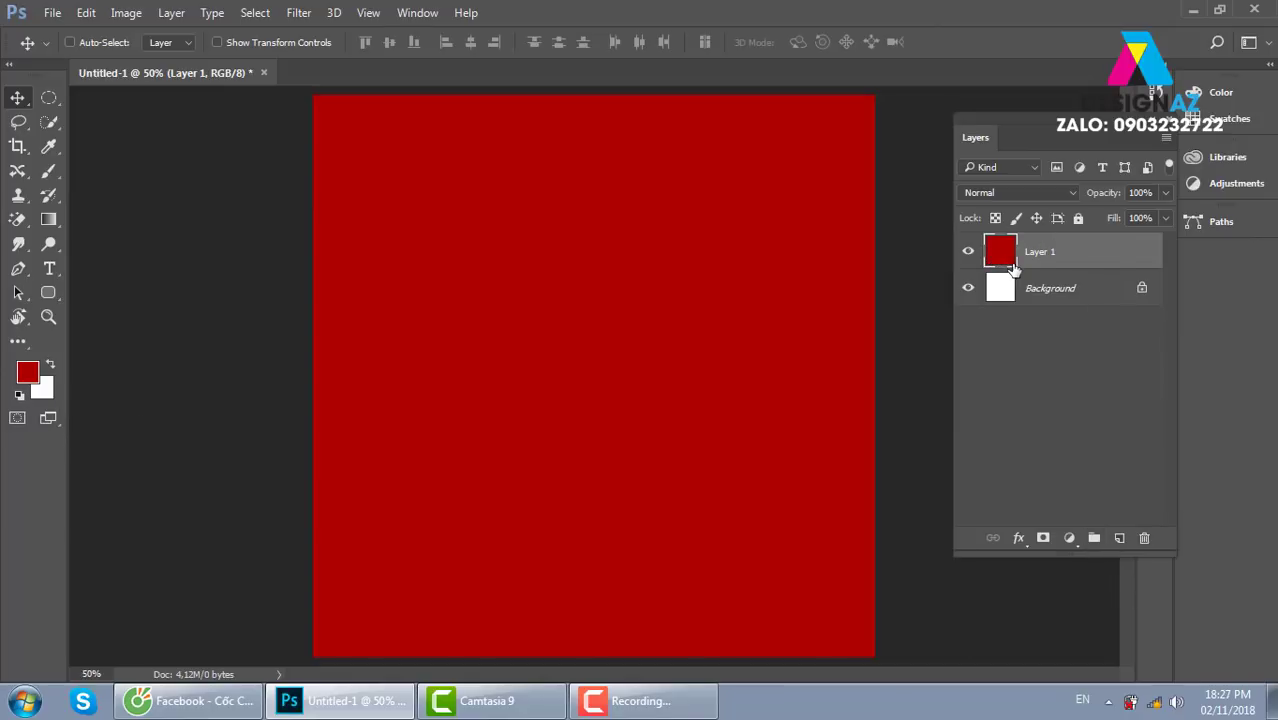
Step: Add Layer 2 filled with a soft green, then add an empty Layer 3
{"action": "key", "text": "ctrl"}
{"action": "key", "text": "ctrl+shift+alt+n"}
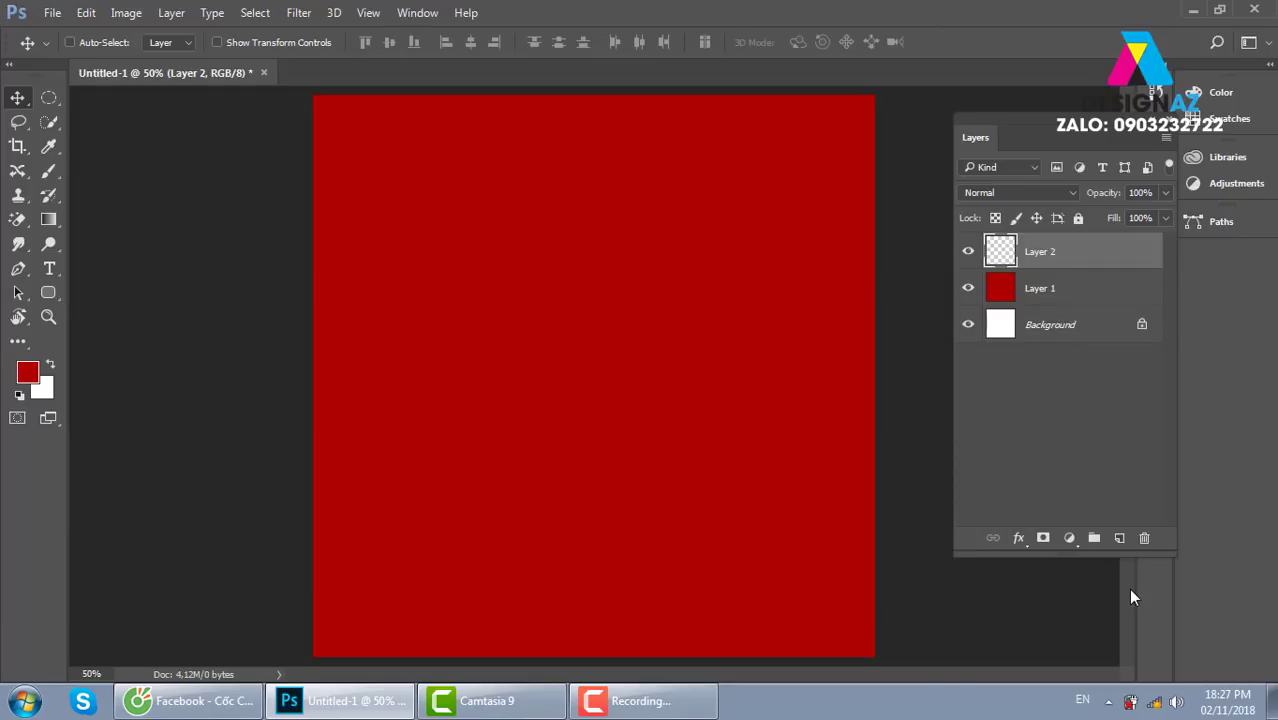
{"action": "left_click", "coordinate": [28, 373]}
{"action": "left_click", "coordinate": [528, 428]}
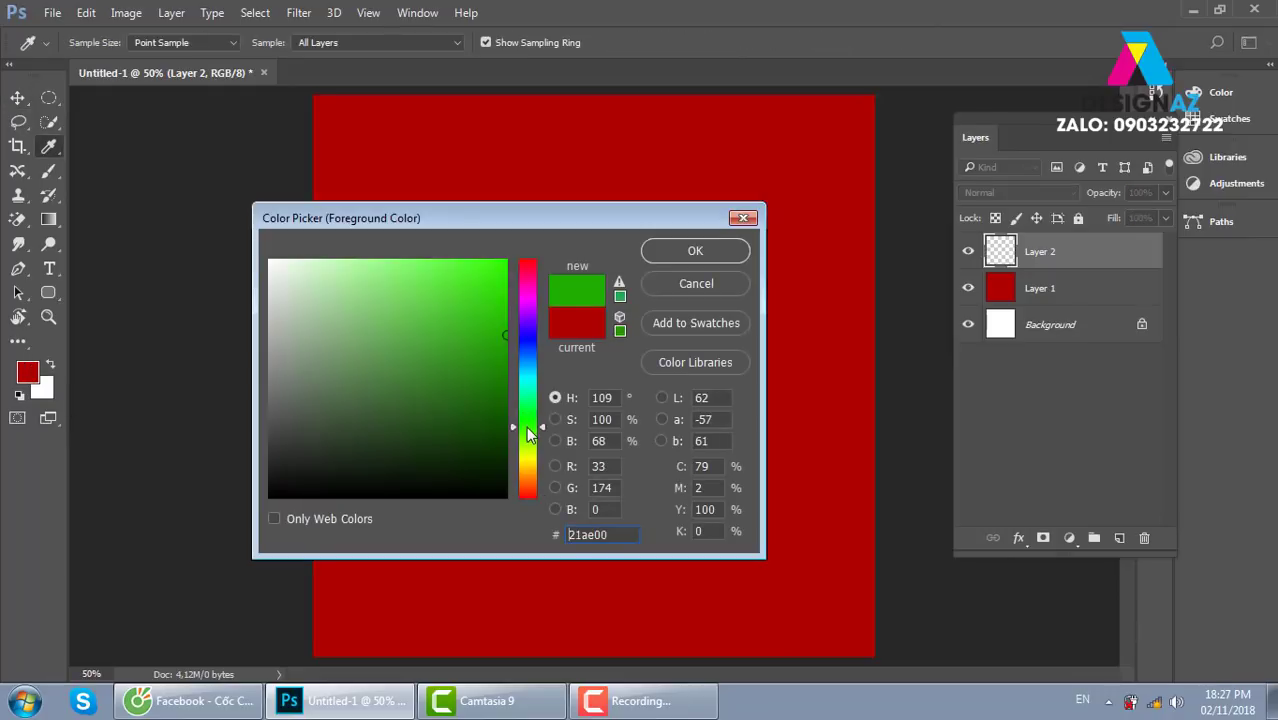
{"action": "mouse_move", "coordinate": [528, 432]}
{"action": "left_mouse_down"}
{"action": "mouse_move", "coordinate": [526, 448]}
{"action": "mouse_move", "coordinate": [528, 432]}
{"action": "left_mouse_up"}
{"action": "left_click", "coordinate": [408, 345]}
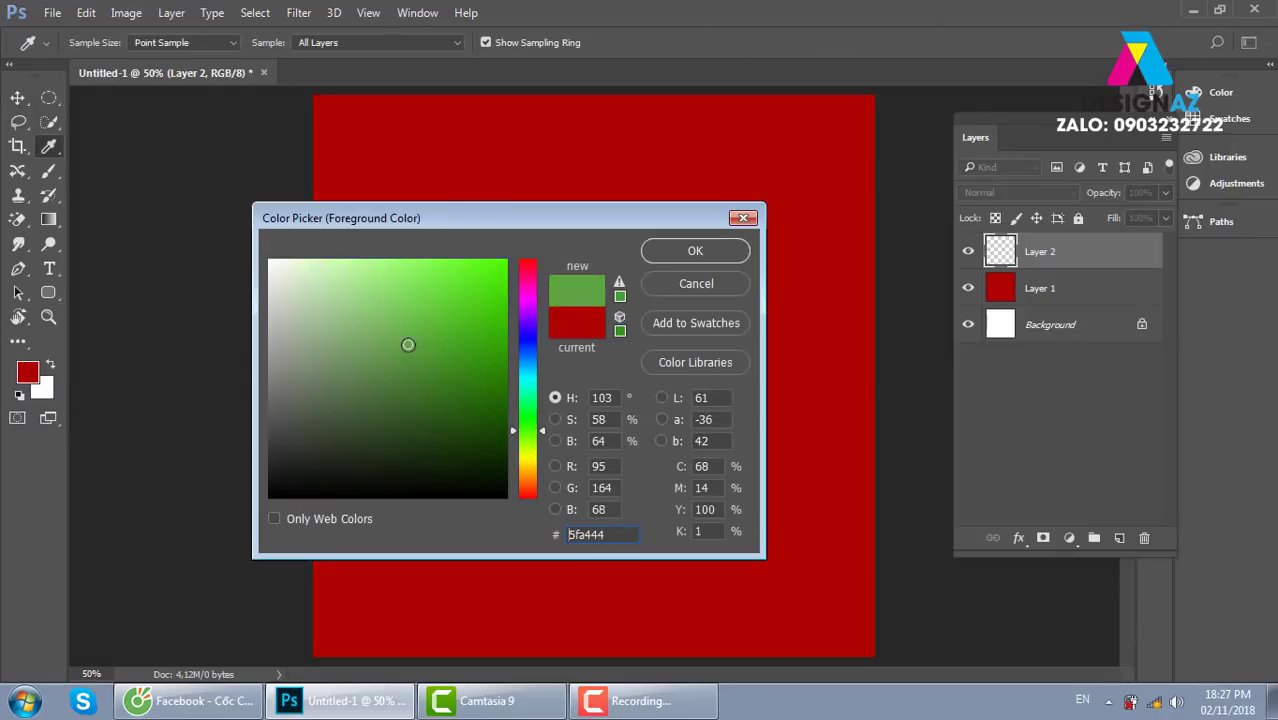
{"action": "left_click", "coordinate": [733, 250]}
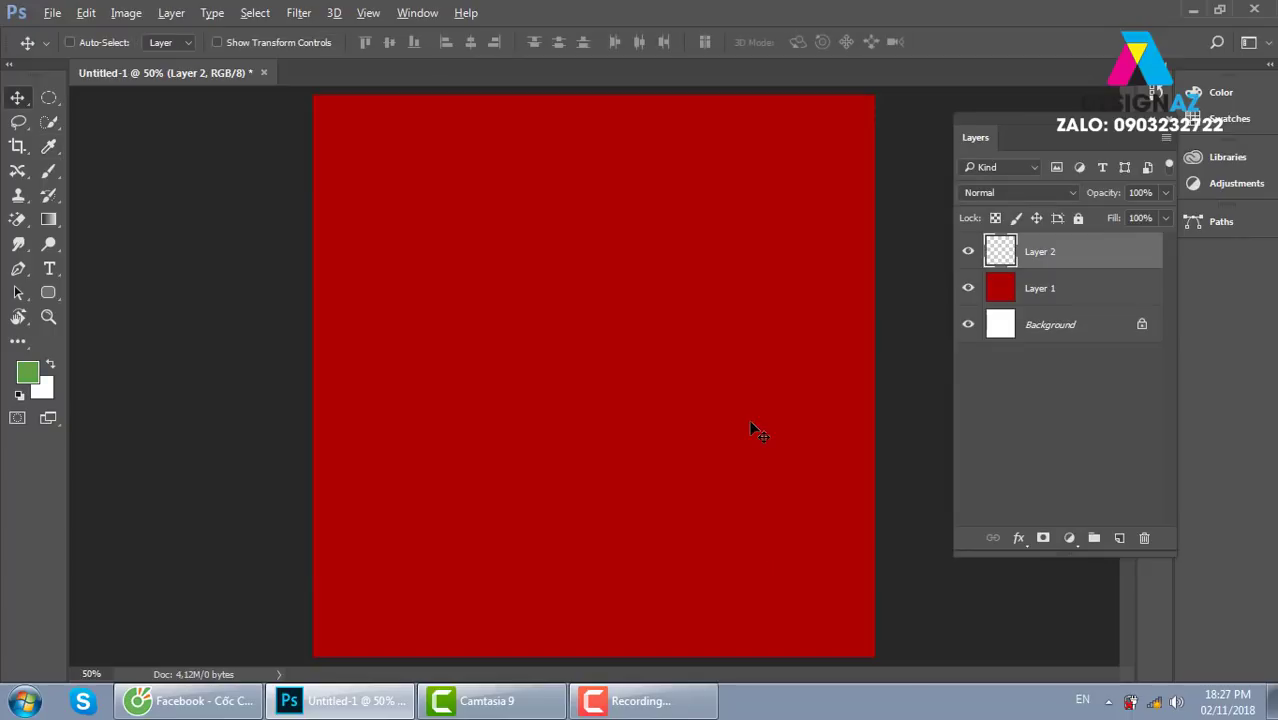
{"action": "key", "text": "alt+BackSpace"}
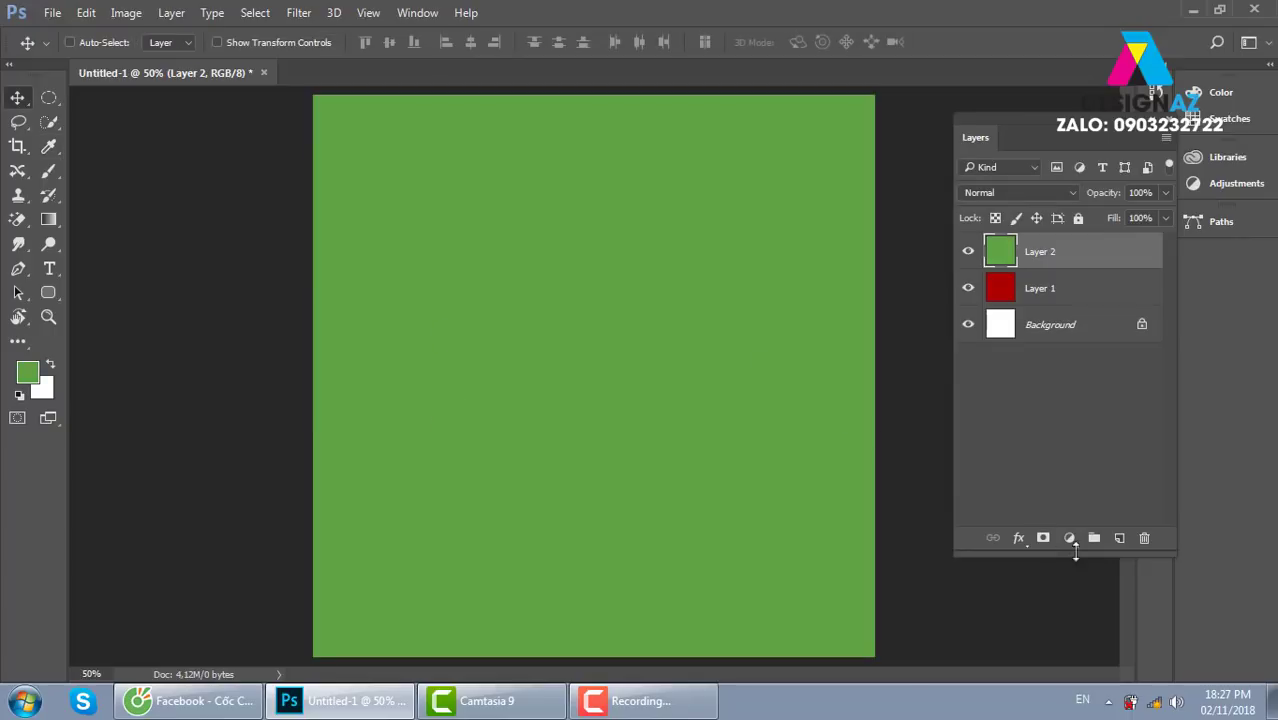
{"action": "left_click", "coordinate": [1119, 538]}
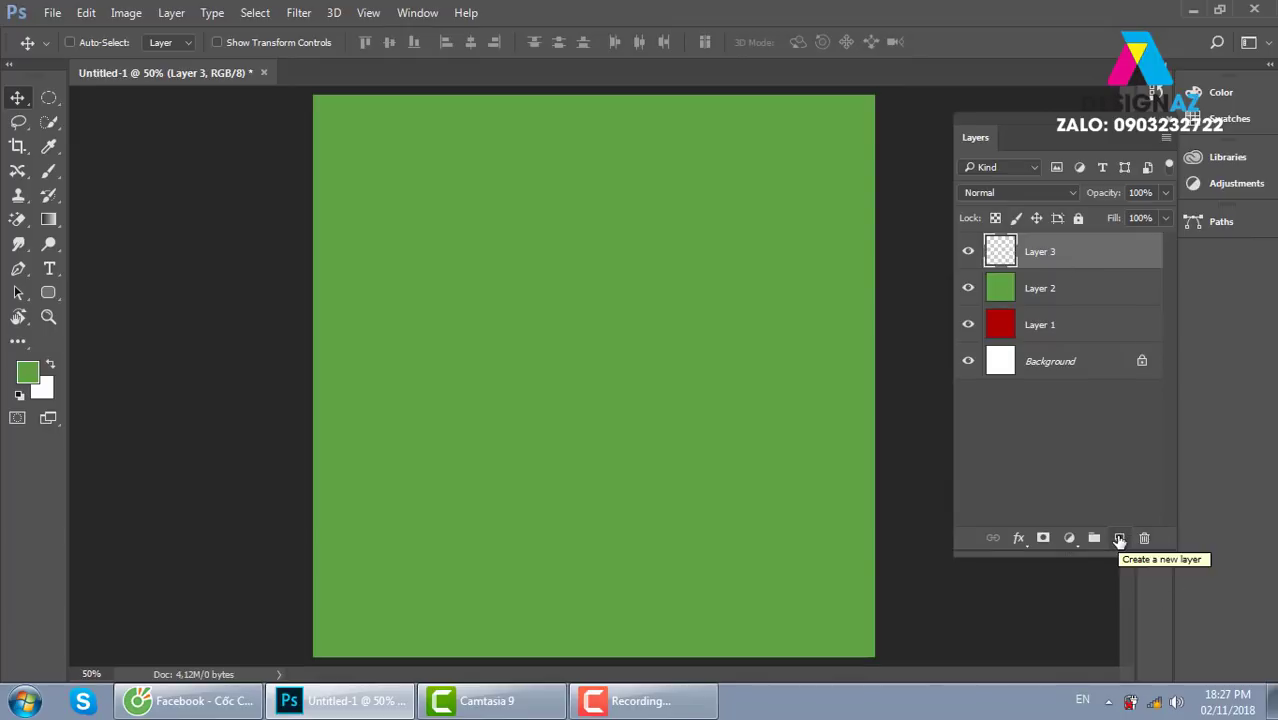
Step: Fill Layer 3 with a purple foreground colour
{"action": "left_click", "coordinate": [33, 373]}
{"action": "left_click", "coordinate": [526, 304]}
{"action": "left_click", "coordinate": [446, 304]}
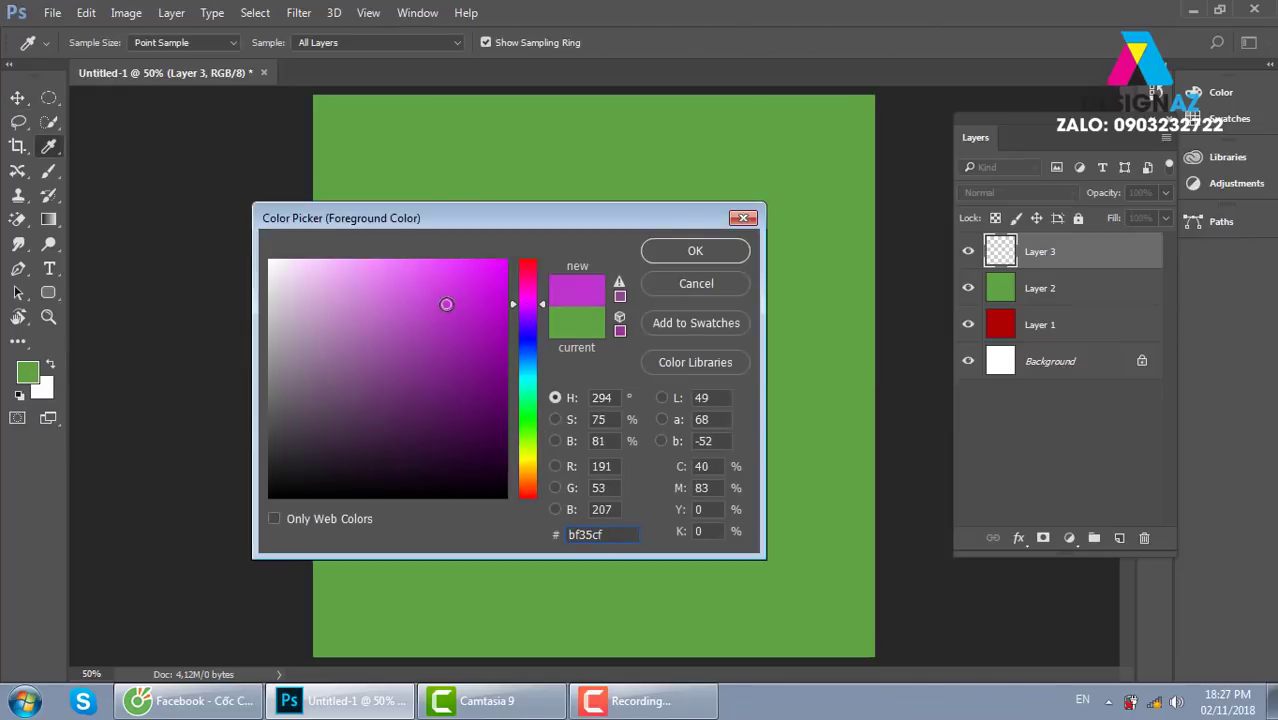
{"action": "left_click", "coordinate": [690, 251]}
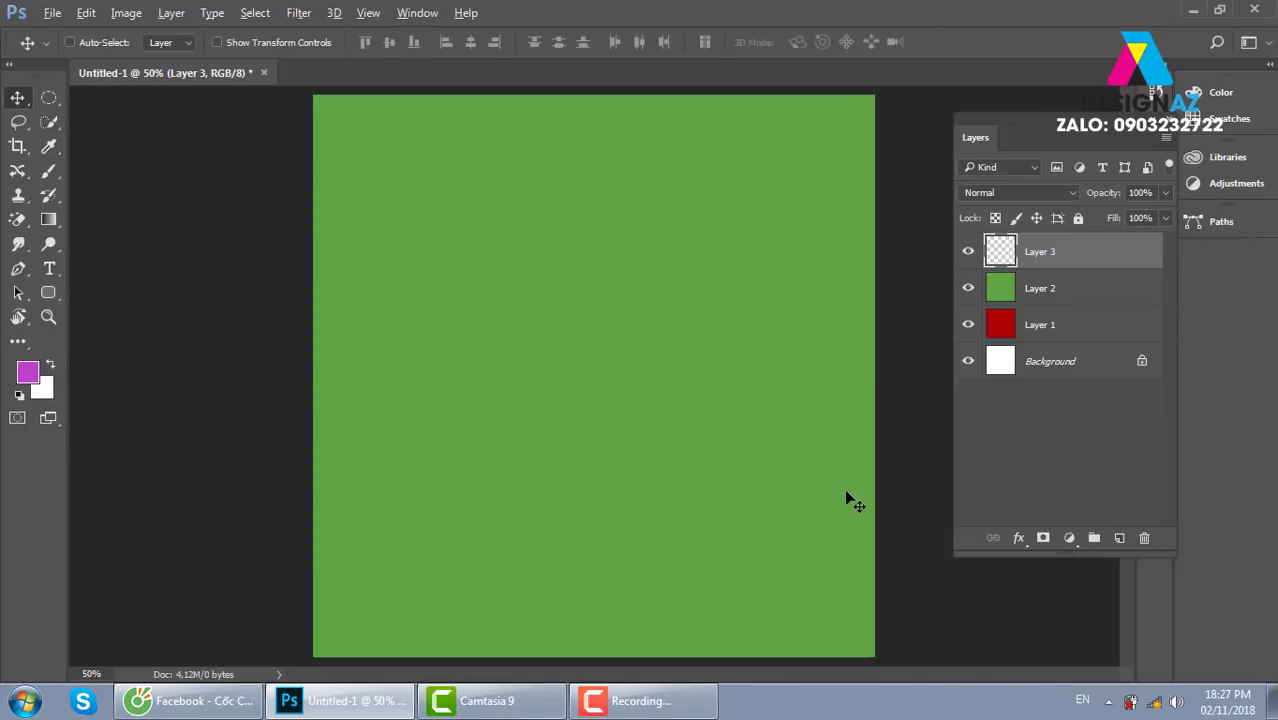
{"action": "key", "text": "alt+Delete"}
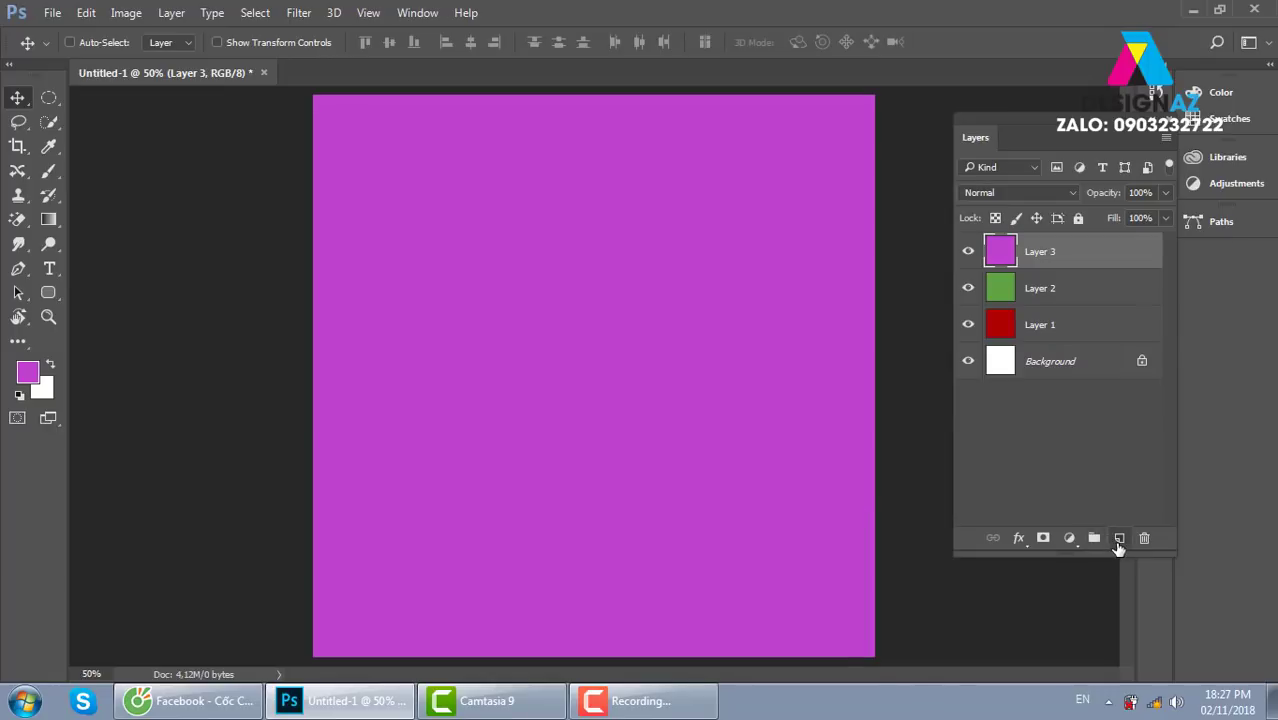
Step: Add Layer 4 and fill it with pure yellow ffff00
{"action": "left_click", "coordinate": [1119, 538]}
{"action": "left_click", "coordinate": [22, 376]}
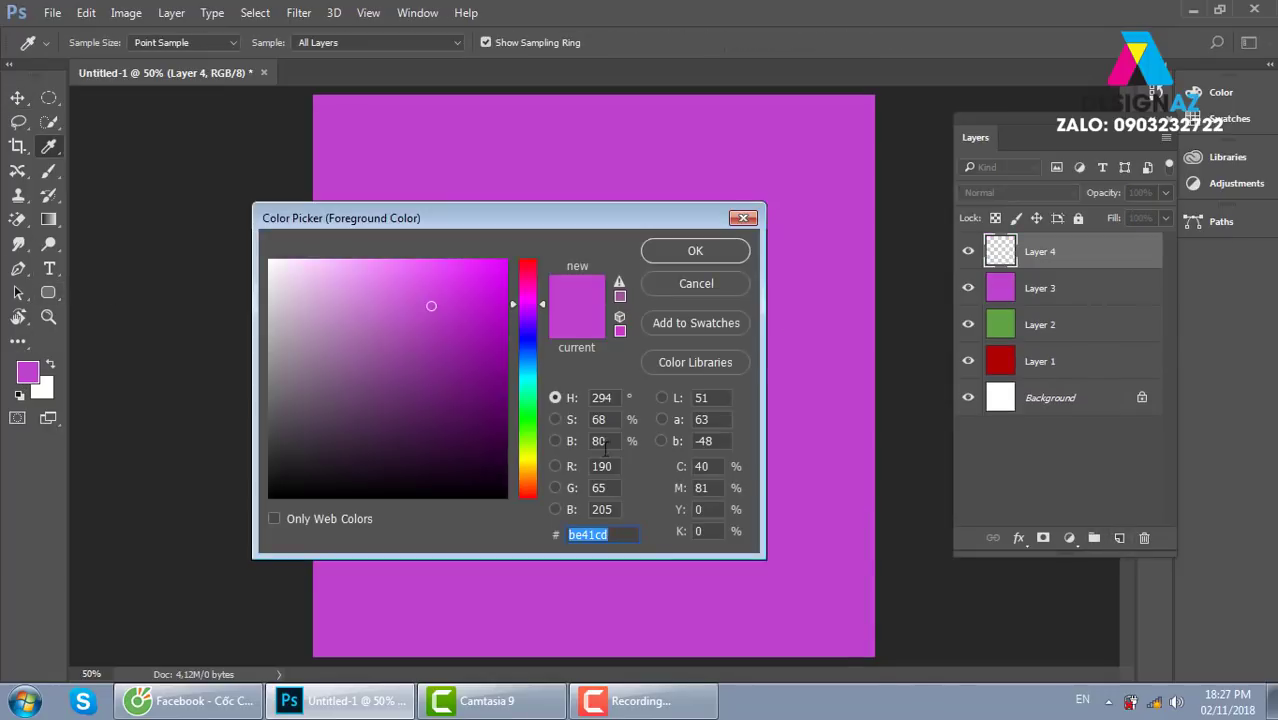
{"action": "left_click", "coordinate": [530, 459]}
{"action": "type", "text": "ffff00"}
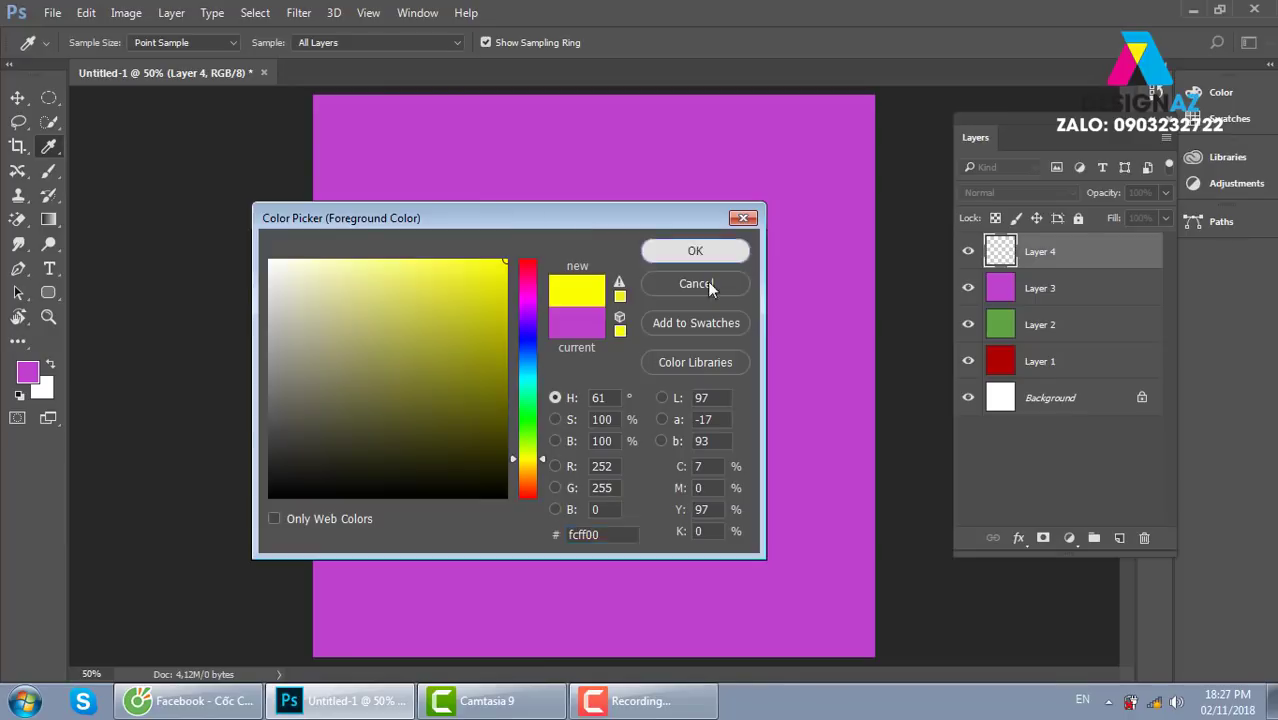
{"action": "left_click", "coordinate": [695, 250]}
{"action": "key", "text": "alt+BackSpace"}
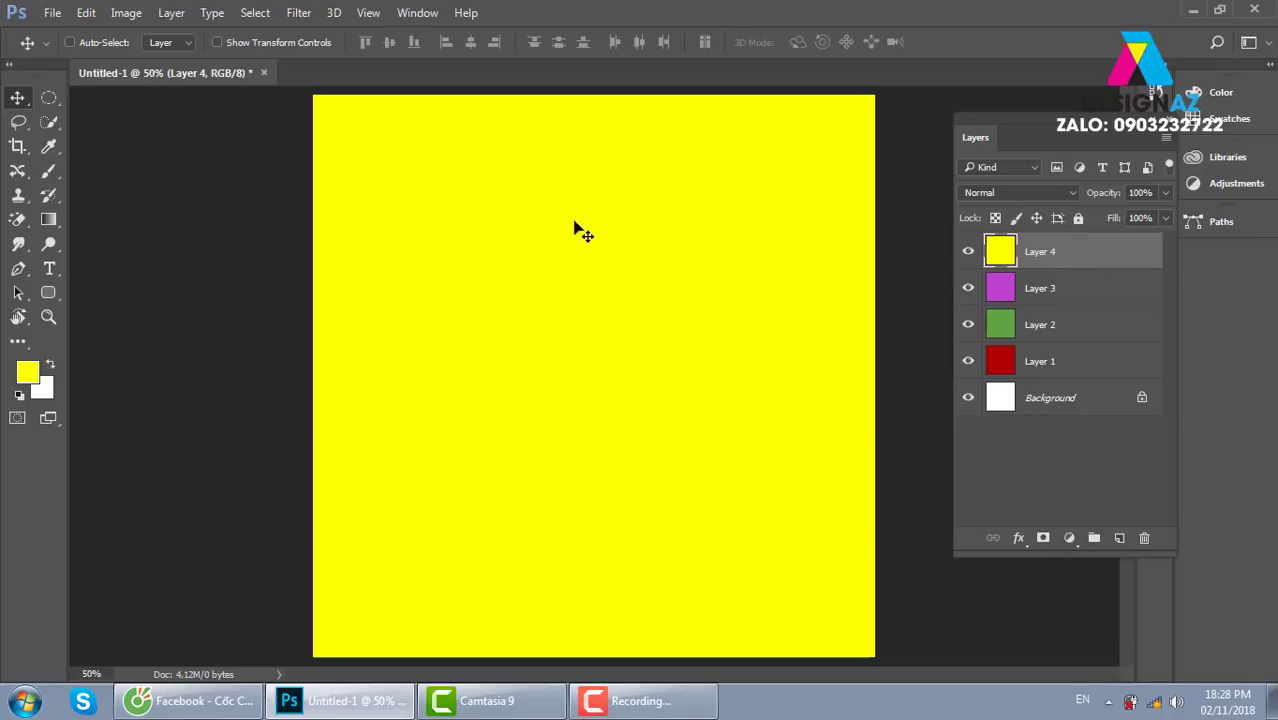
Step: Reposition the yellow Layer 4 square with several Move-tool drags, settling it up and left
{"action": "left_click_drag", "start_coordinate": [416, 193], "coordinate": [535, 302]}
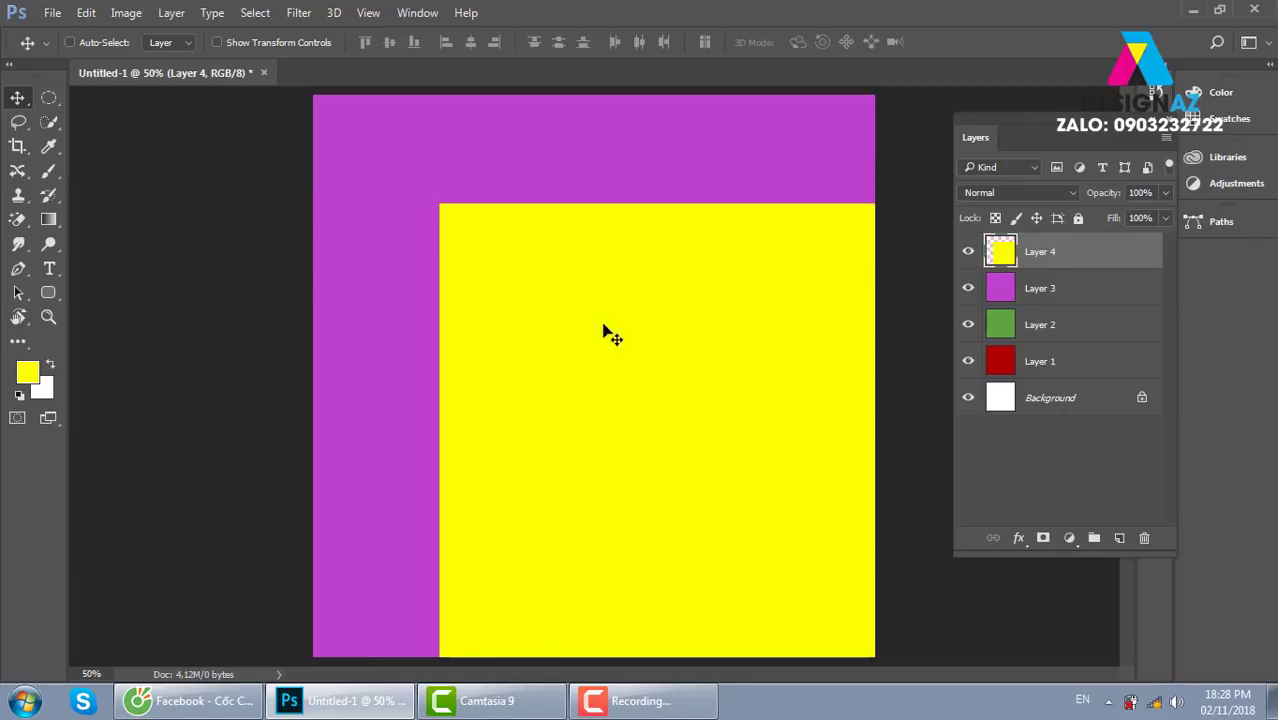
{"action": "mouse_move", "coordinate": [602, 331]}
{"action": "left_mouse_down"}
{"action": "mouse_move", "coordinate": [470, 281]}
{"action": "mouse_move", "coordinate": [542, 277]}
{"action": "left_mouse_up"}
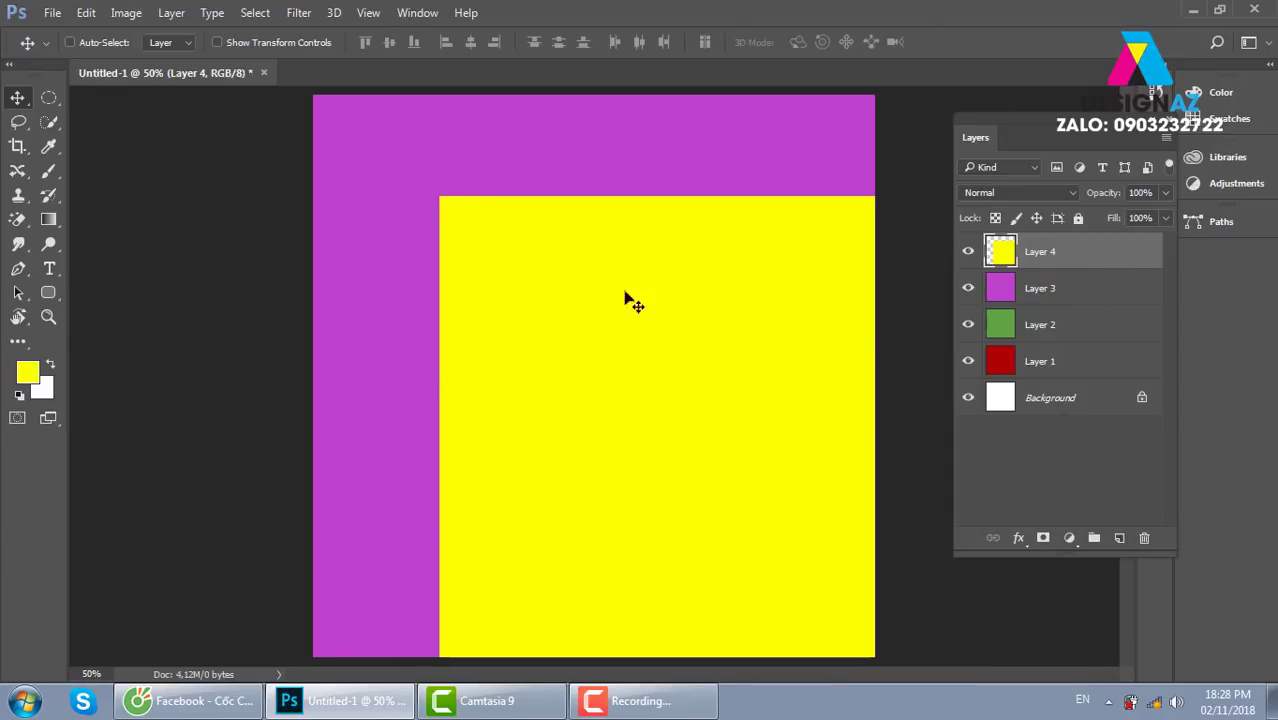
{"action": "mouse_move", "coordinate": [474, 134]}
{"action": "left_mouse_down"}
{"action": "mouse_move", "coordinate": [522, 148]}
{"action": "mouse_move", "coordinate": [434, 174]}
{"action": "mouse_move", "coordinate": [630, 174]}
{"action": "mouse_move", "coordinate": [508, 220]}
{"action": "mouse_move", "coordinate": [484, 196]}
{"action": "mouse_move", "coordinate": [516, 197]}
{"action": "mouse_move", "coordinate": [561, 227]}
{"action": "left_mouse_up"}
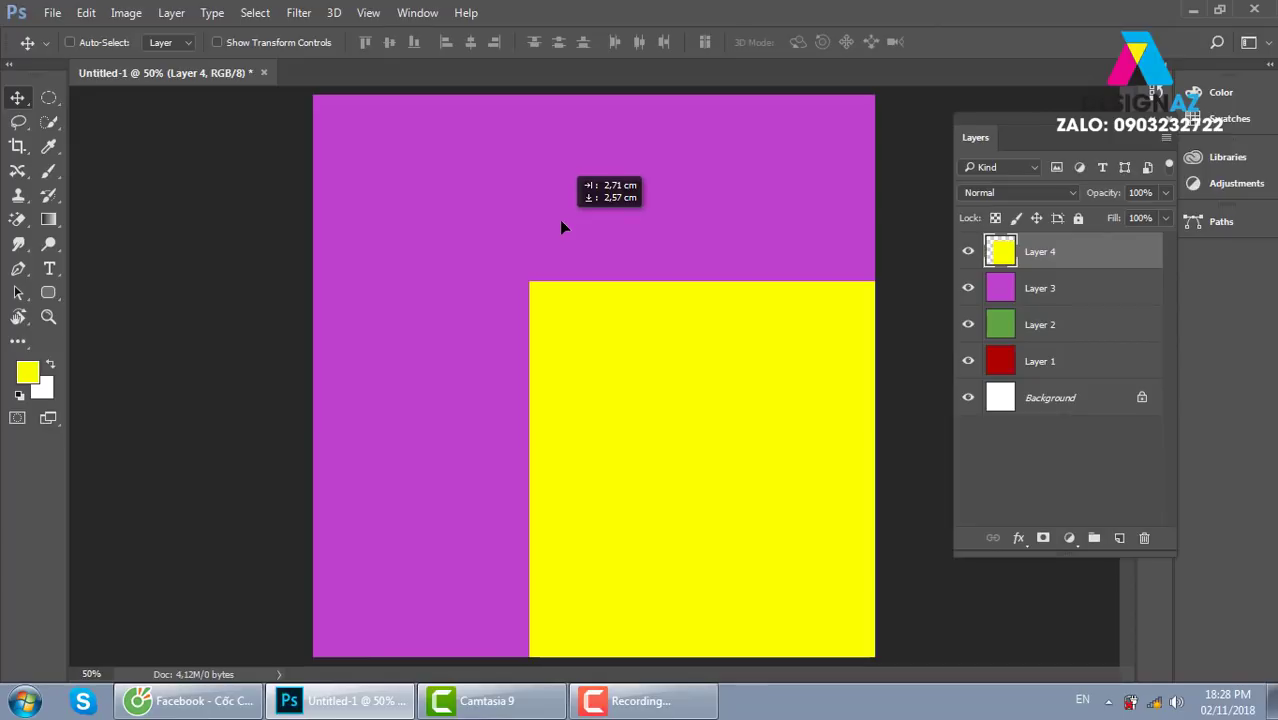
{"action": "left_click_drag", "start_coordinate": [561, 221], "coordinate": [561, 221]}
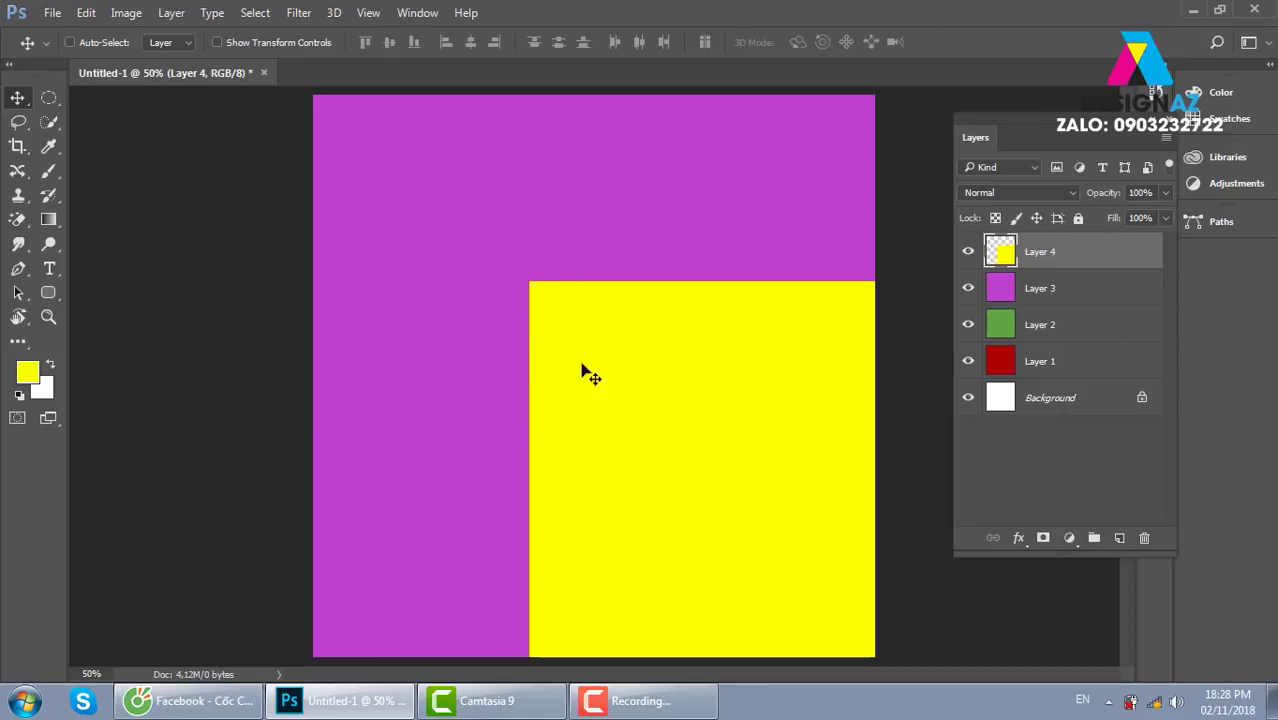
{"action": "mouse_move", "coordinate": [582, 365]}
{"action": "left_mouse_down"}
{"action": "mouse_move", "coordinate": [596, 331]}
{"action": "mouse_move", "coordinate": [586, 315]}
{"action": "left_mouse_up"}
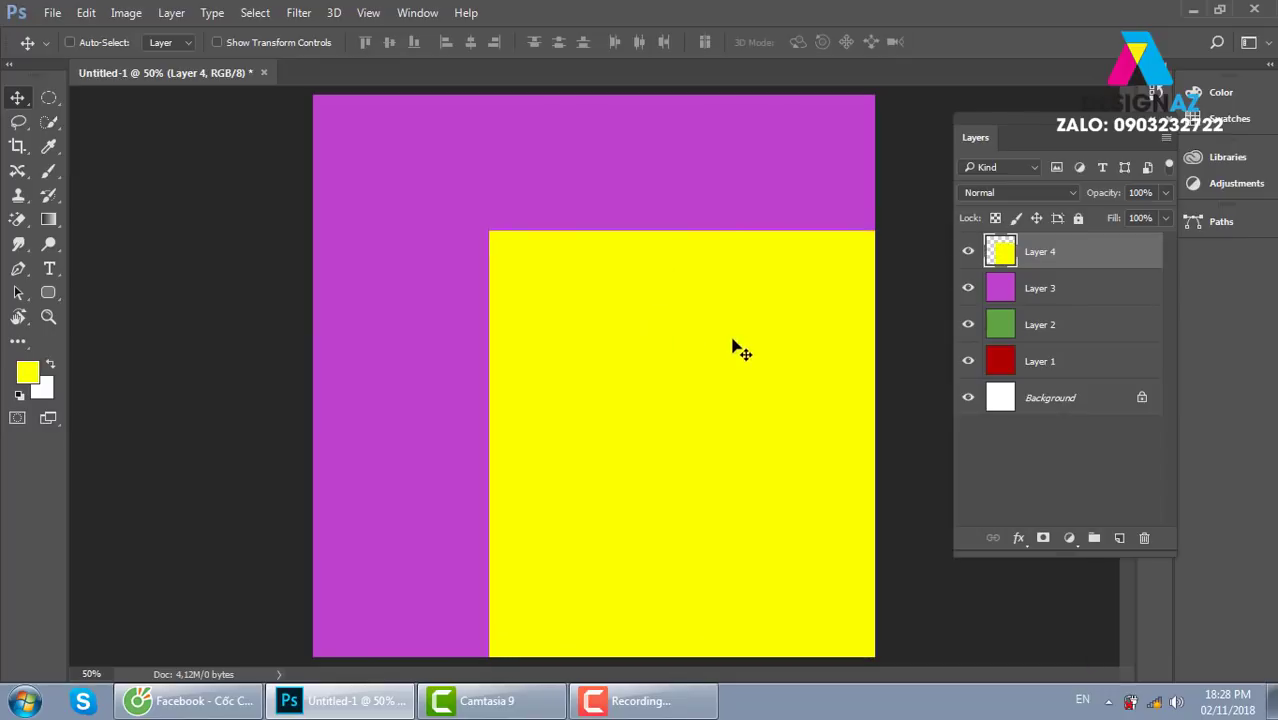
{"action": "left_click_drag", "start_coordinate": [733, 346], "coordinate": [719, 325]}
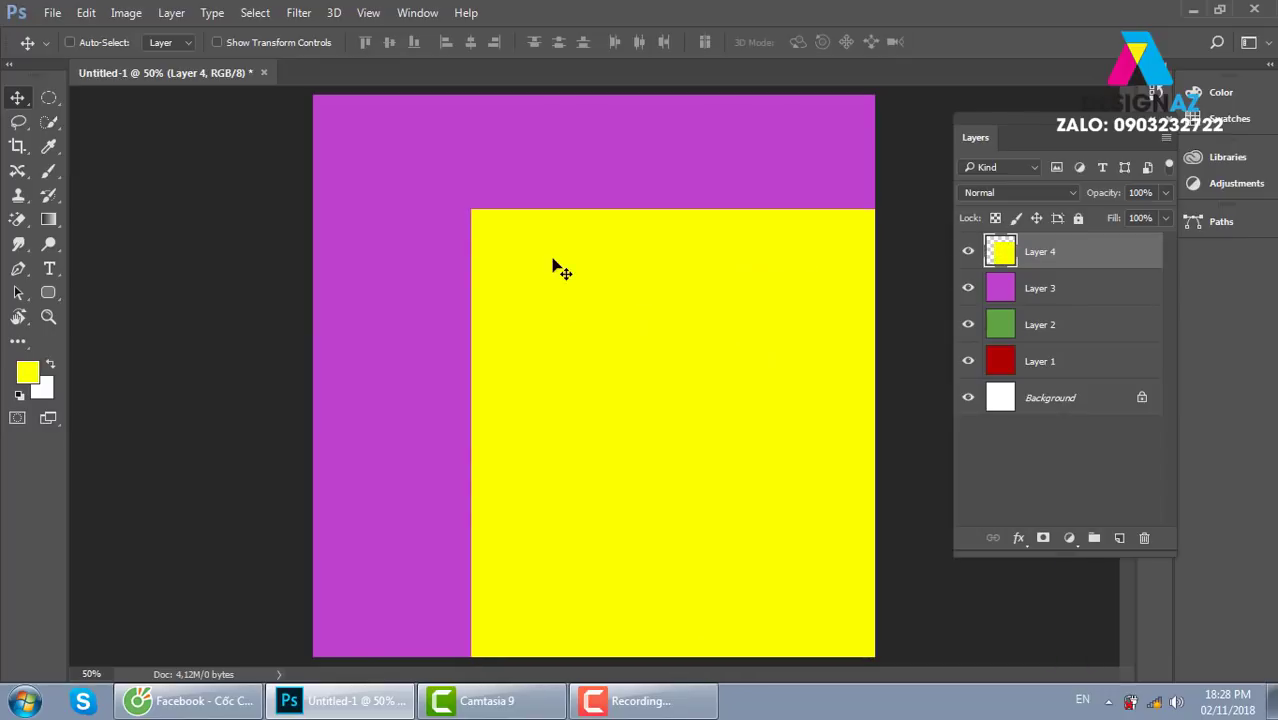
Step: Offset the magenta Layer 3, green Layer 2 and red Layer 1 each down and right
{"action": "left_click", "coordinate": [1077, 292]}
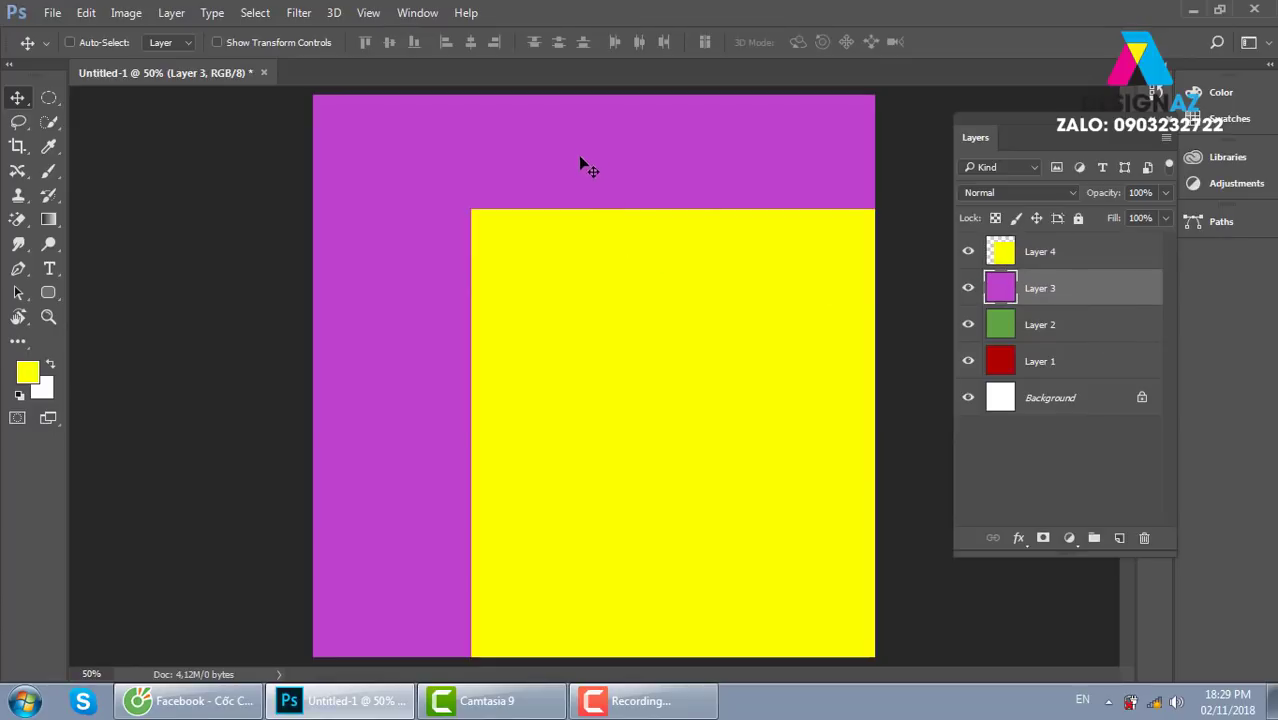
{"action": "mouse_move", "coordinate": [580, 160]}
{"action": "left_mouse_down"}
{"action": "mouse_move", "coordinate": [630, 348]}
{"action": "mouse_move", "coordinate": [664, 367]}
{"action": "left_mouse_up"}
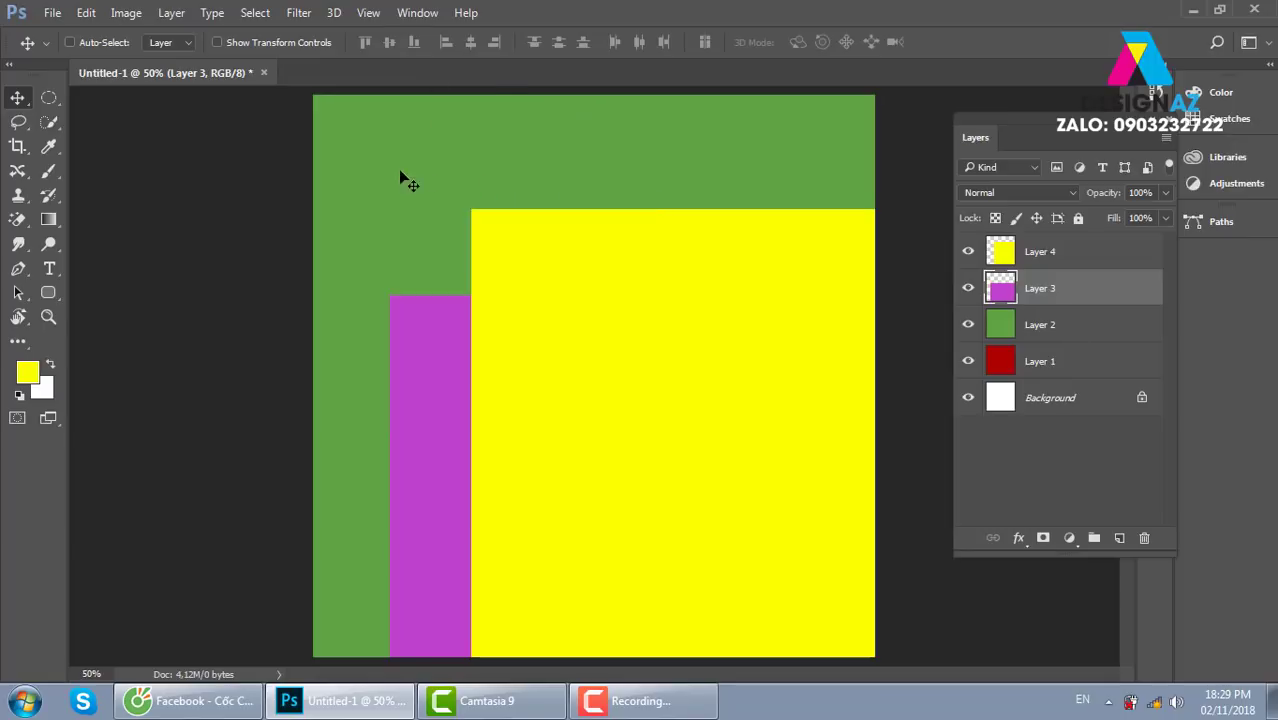
{"action": "left_click_drag", "start_coordinate": [398, 169], "coordinate": [411, 217]}
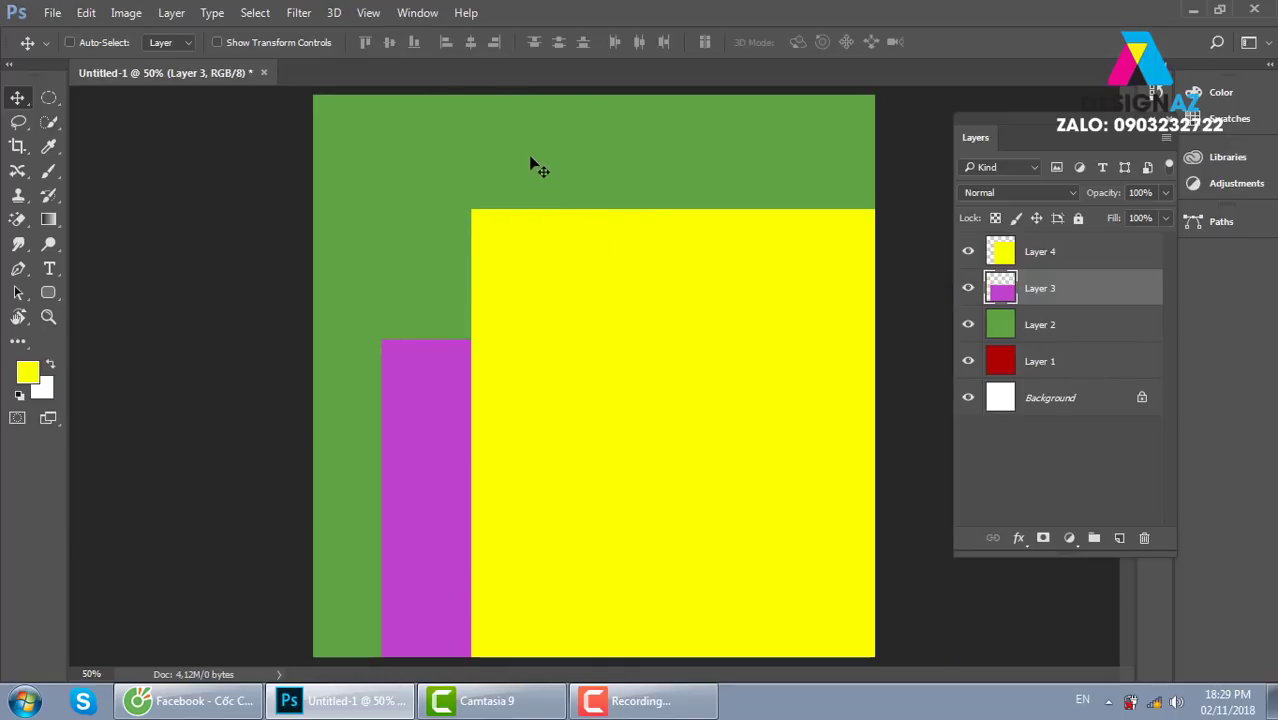
{"action": "left_click", "coordinate": [1101, 325]}
{"action": "left_click_drag", "start_coordinate": [505, 194], "coordinate": [740, 222]}
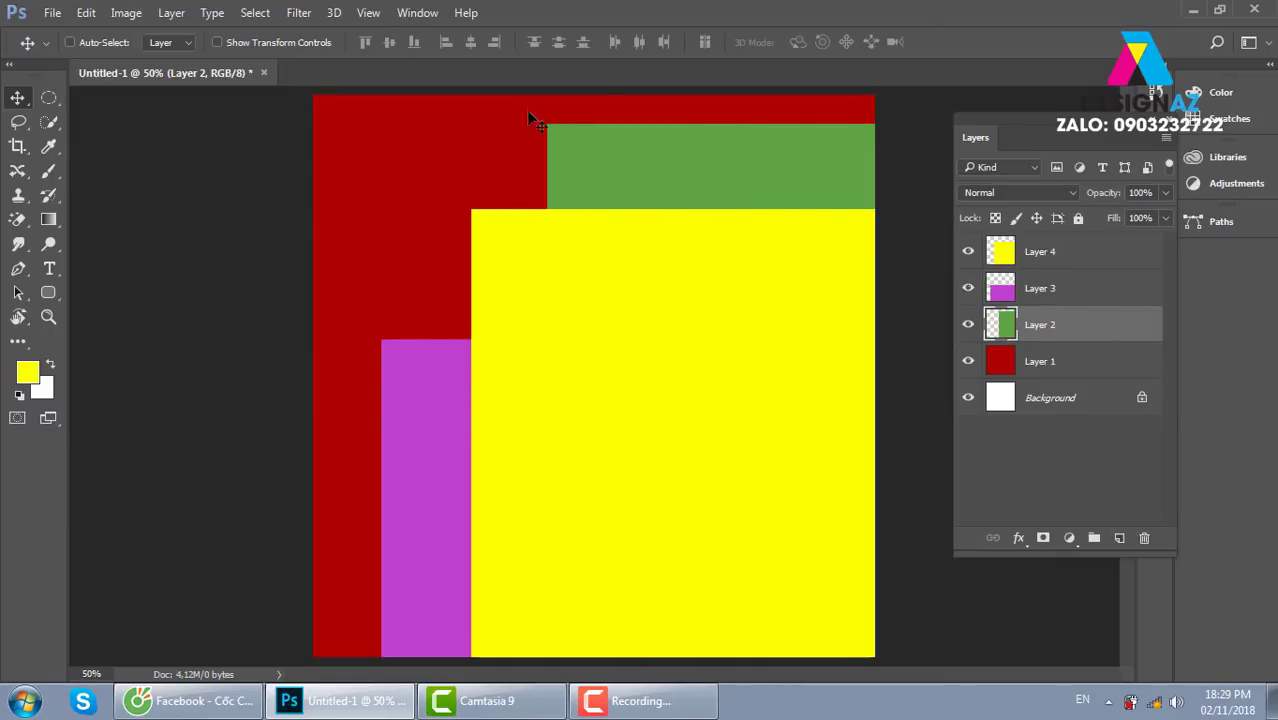
{"action": "left_click", "coordinate": [1100, 361]}
{"action": "mouse_move", "coordinate": [439, 149]}
{"action": "left_mouse_down"}
{"action": "mouse_move", "coordinate": [425, 307]}
{"action": "mouse_move", "coordinate": [415, 304]}
{"action": "left_mouse_up"}
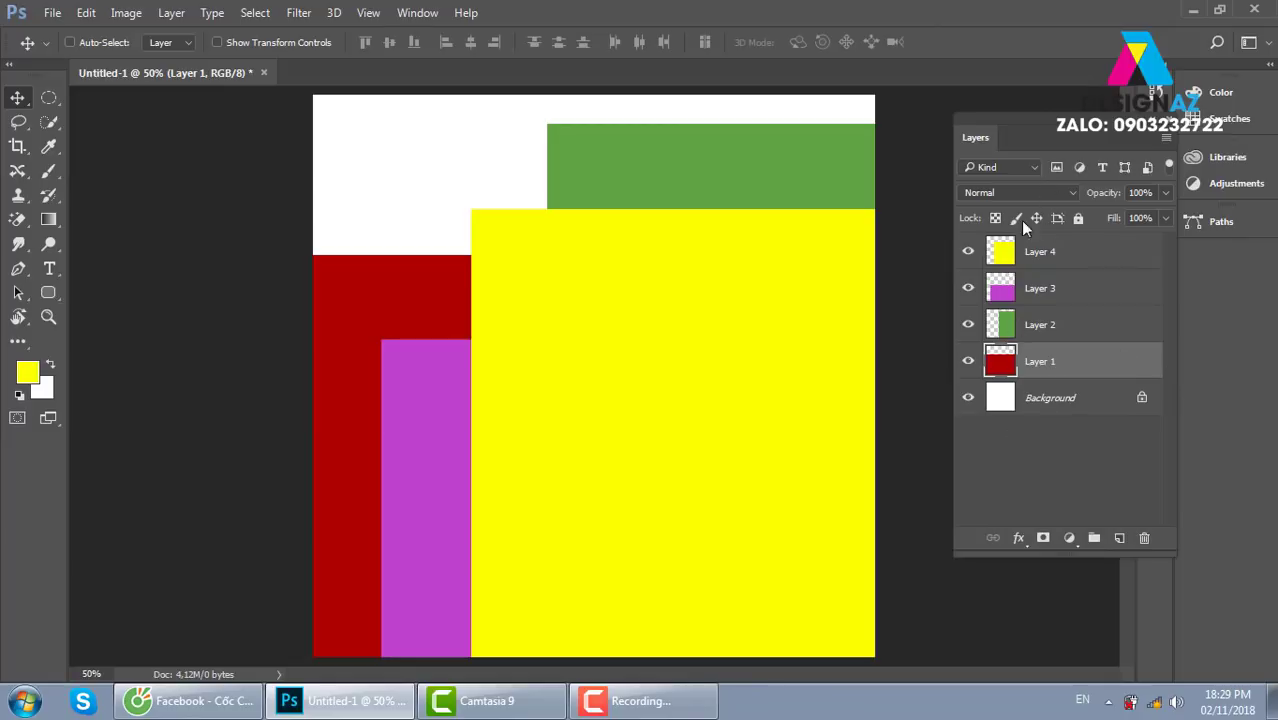
Step: Toggle Layer 1's visibility, rename it, and nudge the red rectangle
{"action": "left_click", "coordinate": [968, 365]}
{"action": "left_click", "coordinate": [968, 365]}
{"action": "double_click", "coordinate": [1040, 365]}
{"action": "left_click", "coordinate": [433, 253]}
{"action": "left_click_drag", "start_coordinate": [492, 305], "coordinate": [477, 334]}
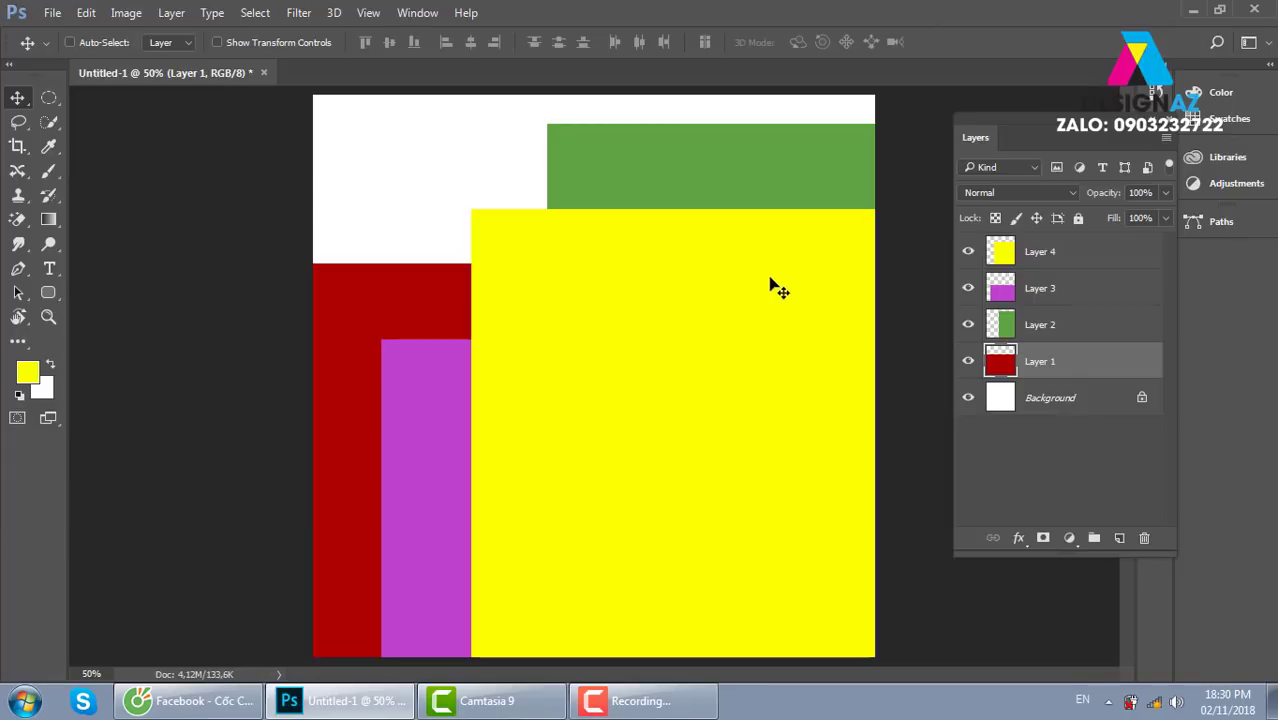
Step: Enable Auto-Select and drag the green, yellow, red and magenta rectangles into staggered positions
{"action": "left_click", "coordinate": [70, 43]}
{"action": "left_click", "coordinate": [688, 180]}
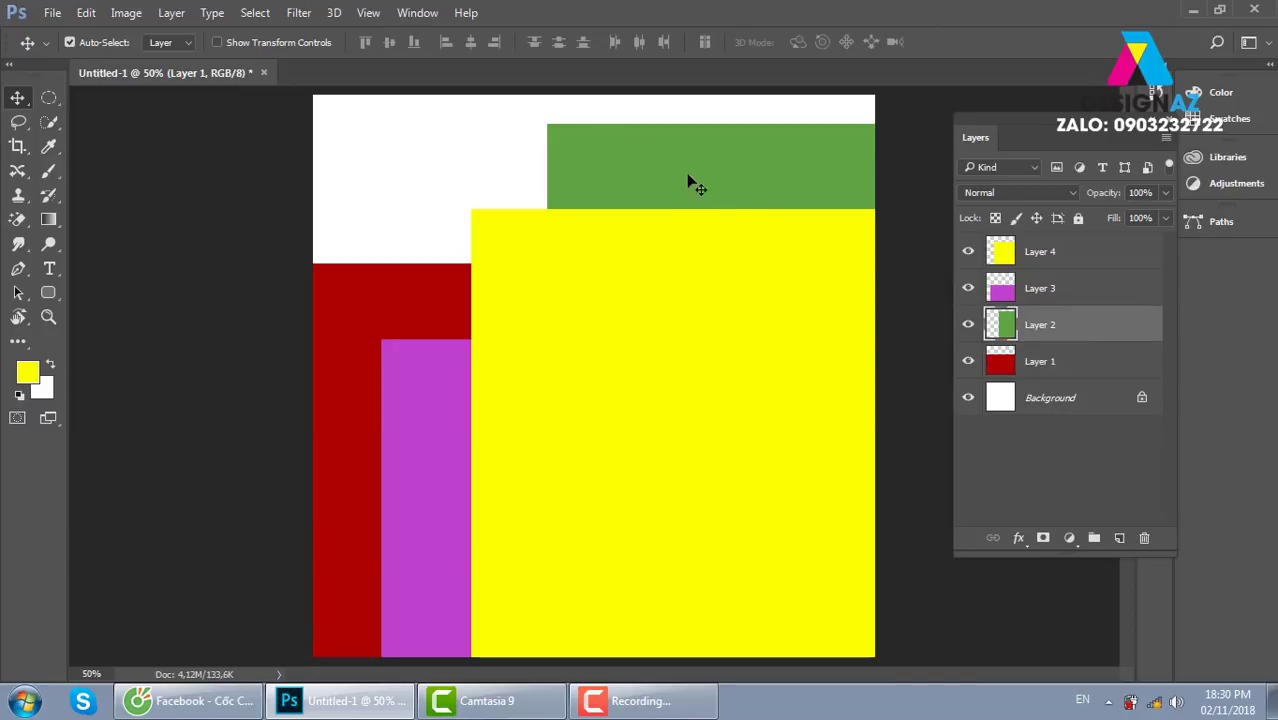
{"action": "left_click_drag", "start_coordinate": [630, 153], "coordinate": [719, 171]}
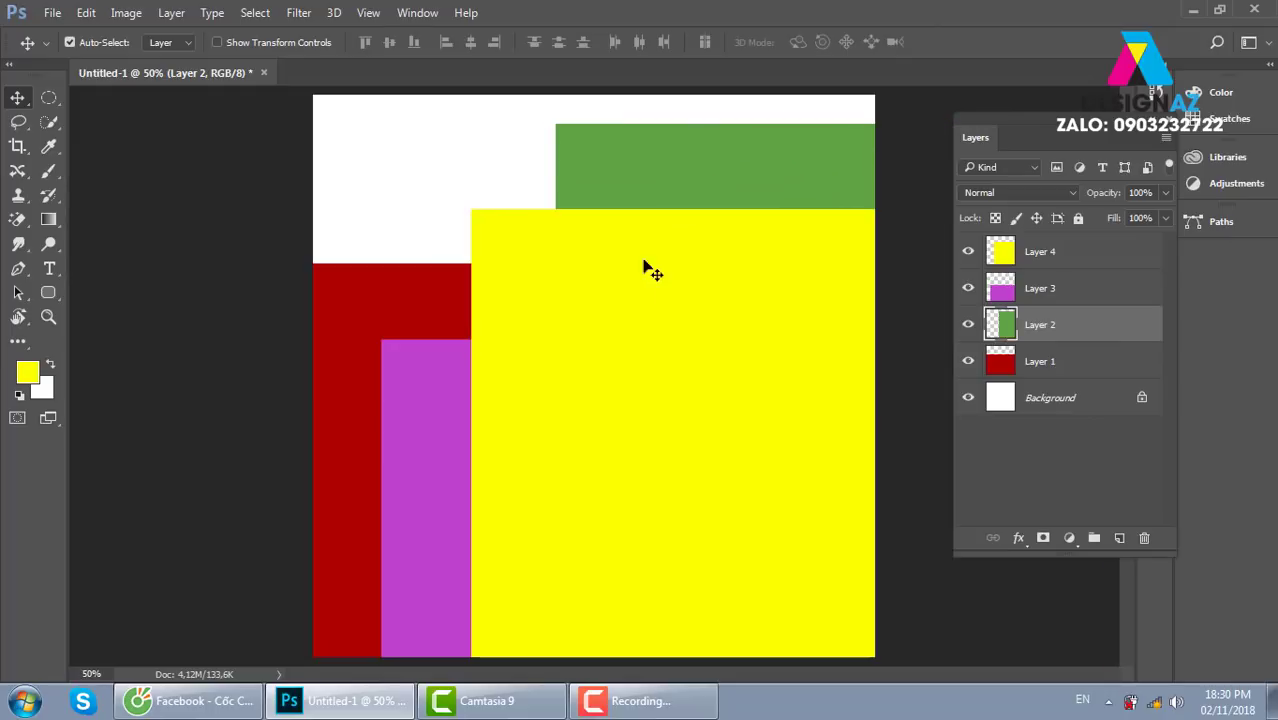
{"action": "left_click_drag", "start_coordinate": [668, 325], "coordinate": [648, 318]}
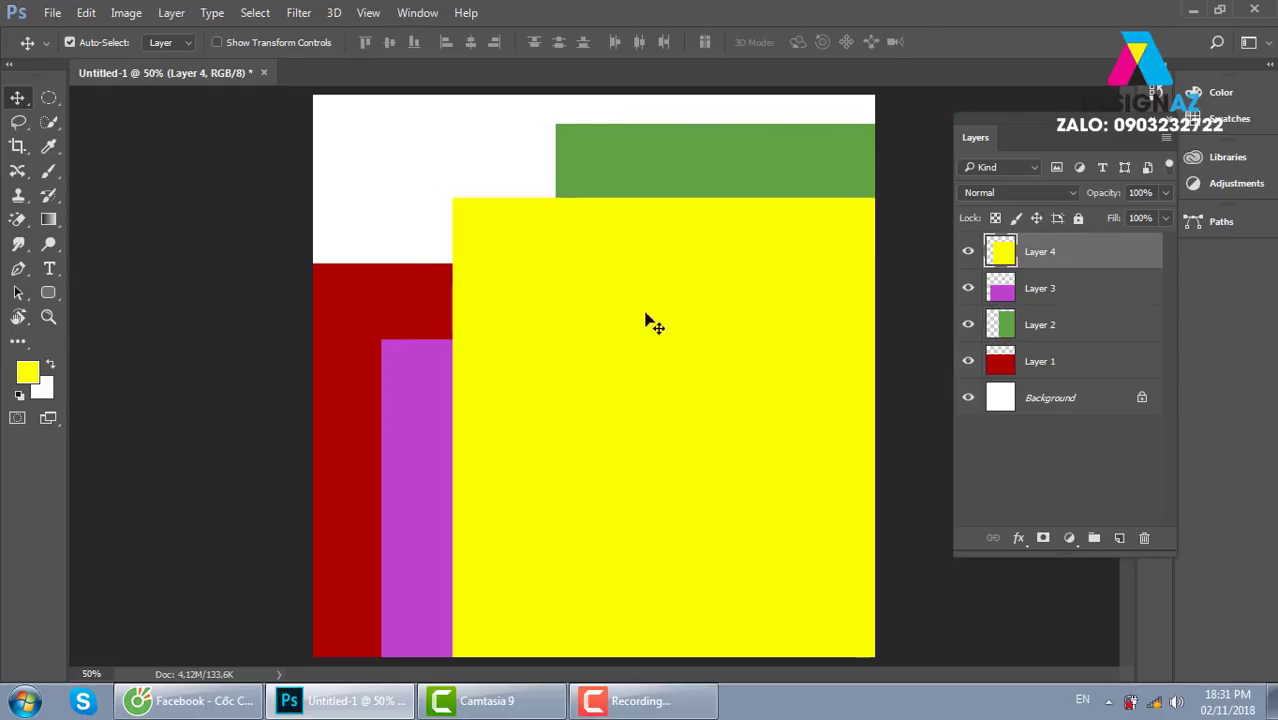
{"action": "left_click_drag", "start_coordinate": [405, 310], "coordinate": [419, 277]}
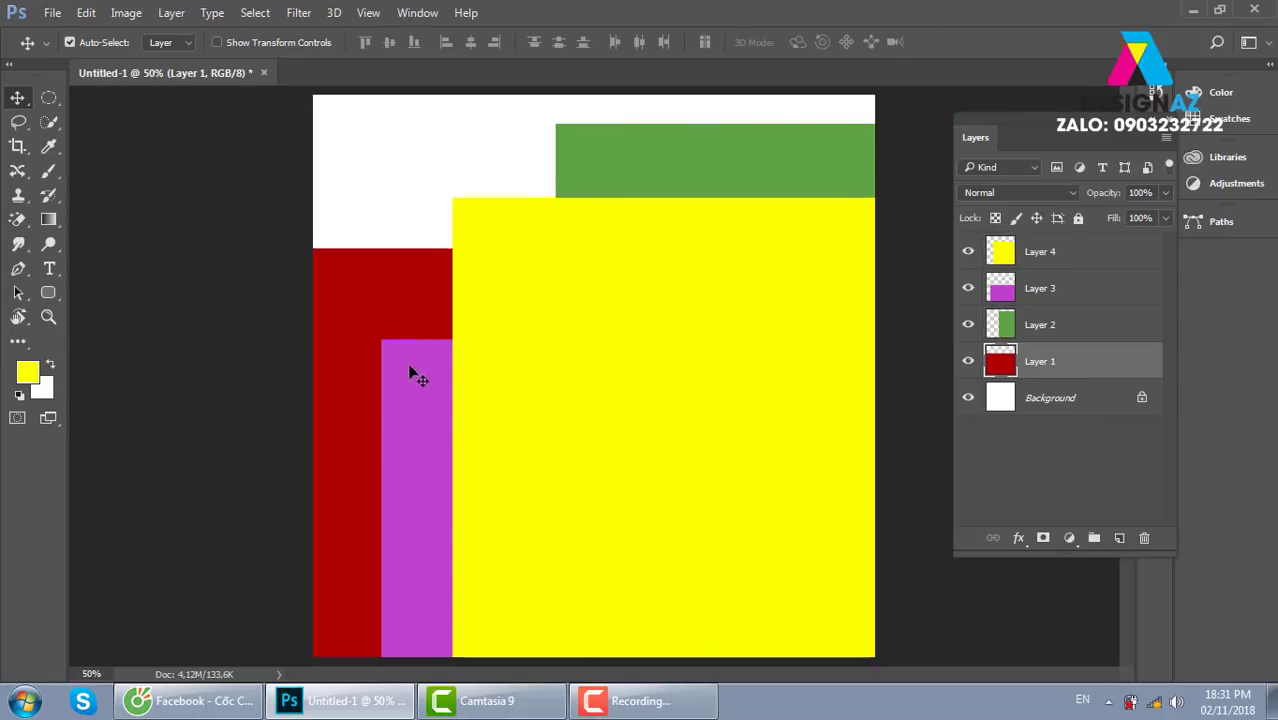
{"action": "left_click", "coordinate": [428, 417]}
{"action": "left_click_drag", "start_coordinate": [427, 415], "coordinate": [409, 343]}
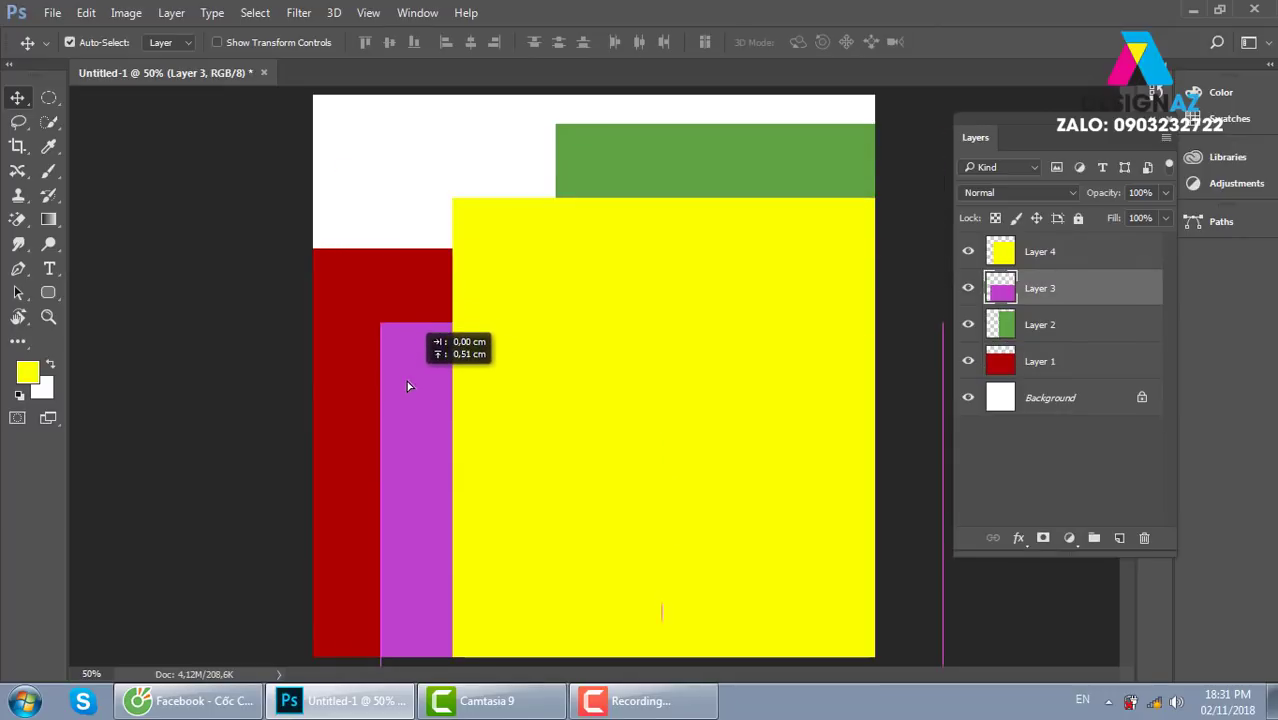
{"action": "left_click_drag", "start_coordinate": [409, 343], "coordinate": [360, 306]}
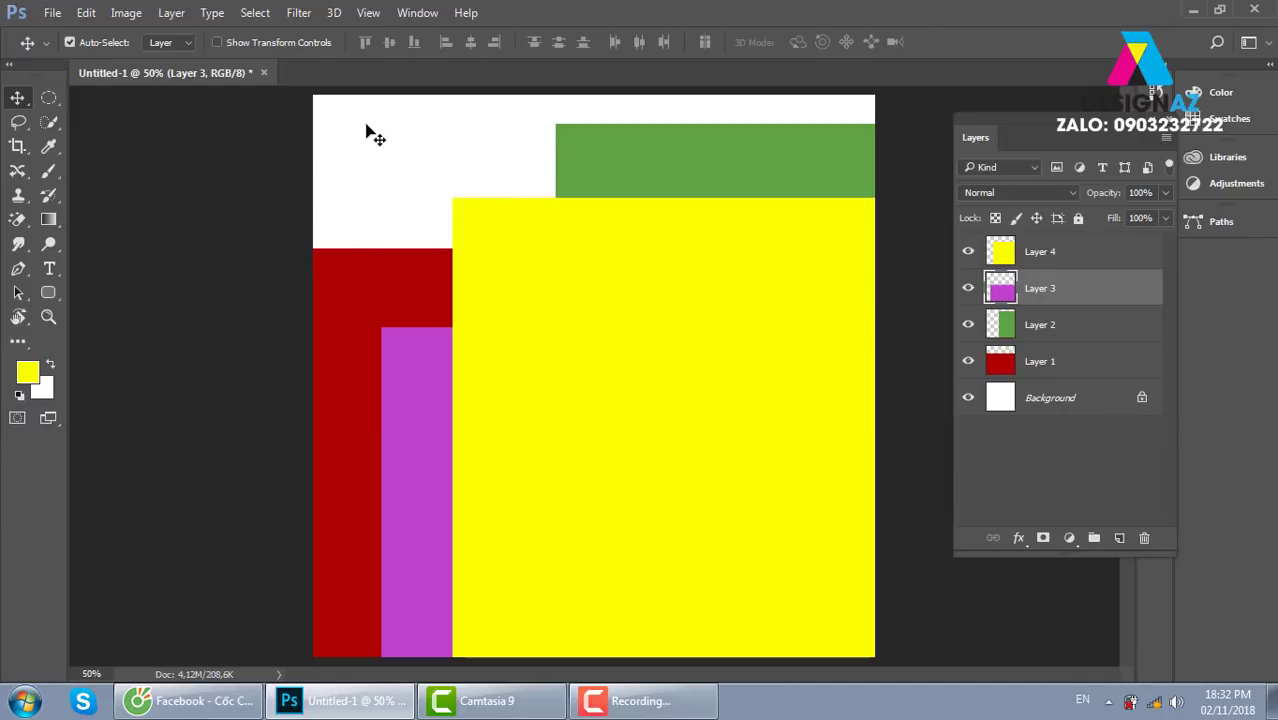
Step: Marquee-select Layers 1–4 on the canvas and shift them together up and left
{"action": "mouse_move", "coordinate": [361, 118]}
{"action": "left_mouse_down"}
{"action": "mouse_move", "coordinate": [377, 159]}
{"action": "mouse_move", "coordinate": [713, 502]}
{"action": "left_mouse_up"}
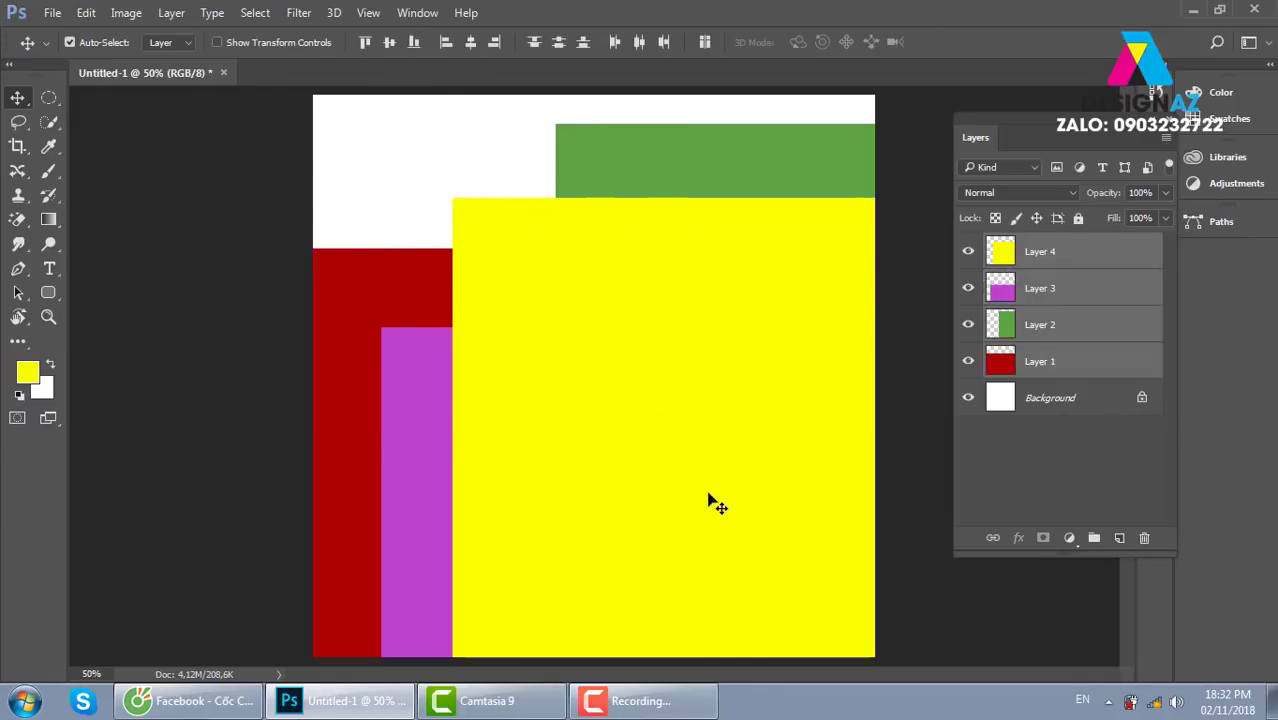
{"action": "mouse_move", "coordinate": [579, 291]}
{"action": "left_mouse_down"}
{"action": "mouse_move", "coordinate": [590, 510]}
{"action": "mouse_move", "coordinate": [659, 197]}
{"action": "mouse_move", "coordinate": [456, 320]}
{"action": "mouse_move", "coordinate": [622, 363]}
{"action": "mouse_move", "coordinate": [377, 318]}
{"action": "mouse_move", "coordinate": [442, 282]}
{"action": "mouse_move", "coordinate": [541, 278]}
{"action": "left_mouse_up"}
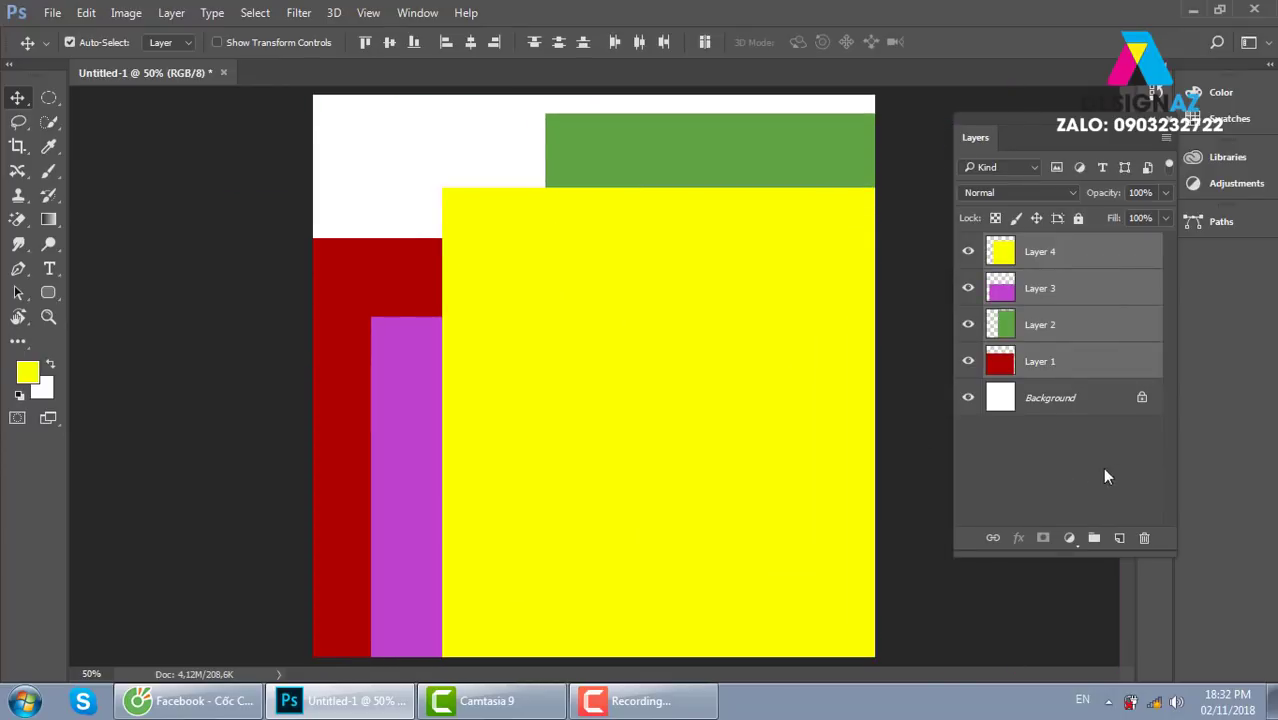
Step: Convert the Background into an ordinary Layer 0 and lock it completely
{"action": "left_click", "coordinate": [1100, 405]}
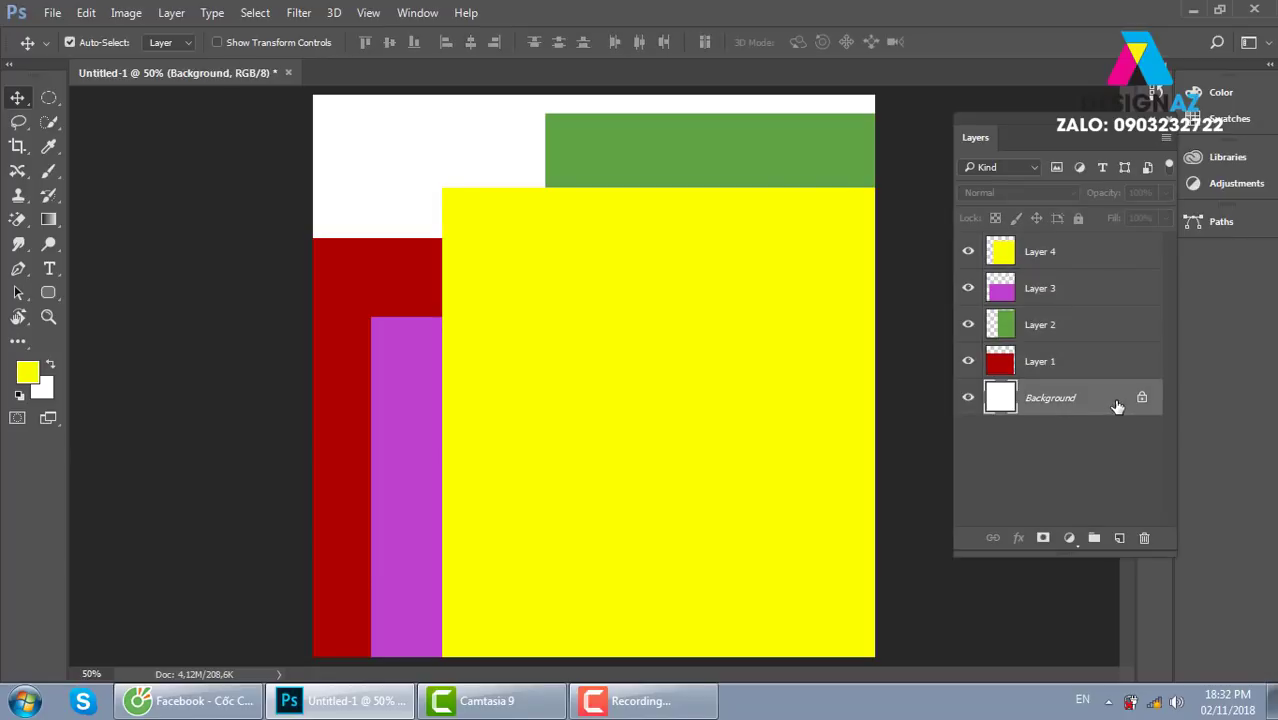
{"action": "double_click", "coordinate": [1112, 405]}
{"action": "left_click", "coordinate": [797, 226]}
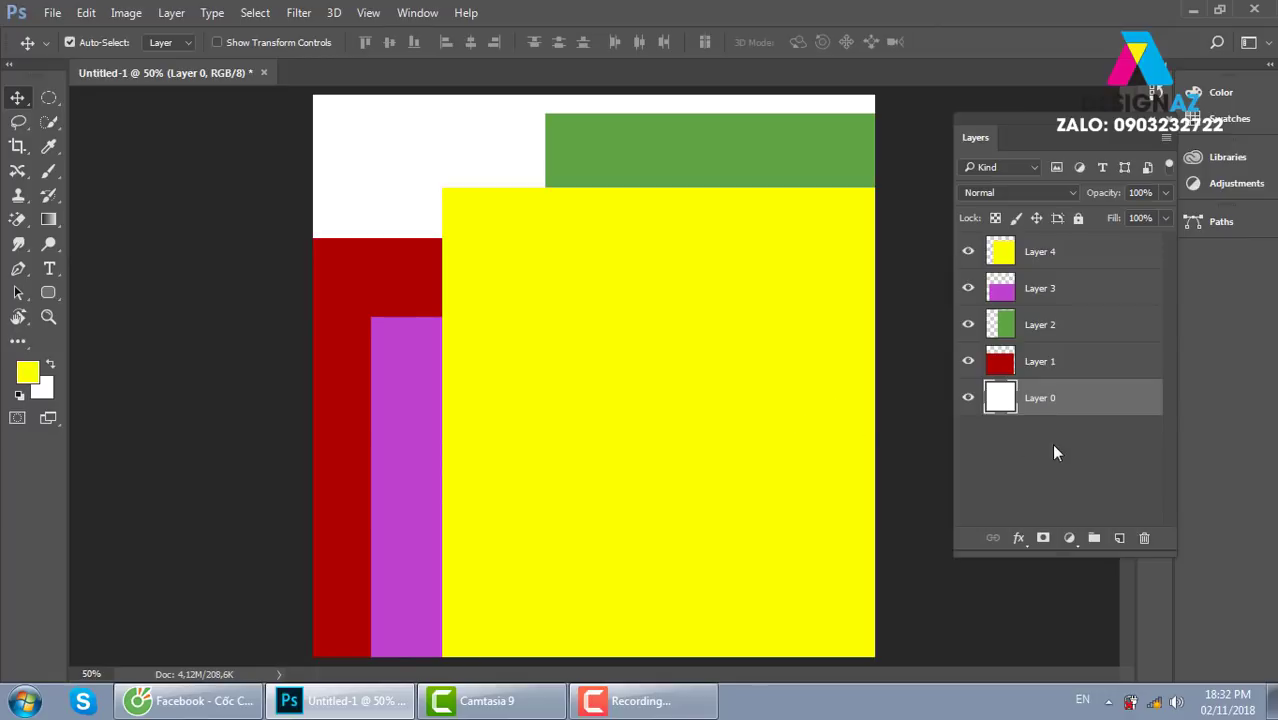
{"action": "left_click", "coordinate": [1080, 220]}
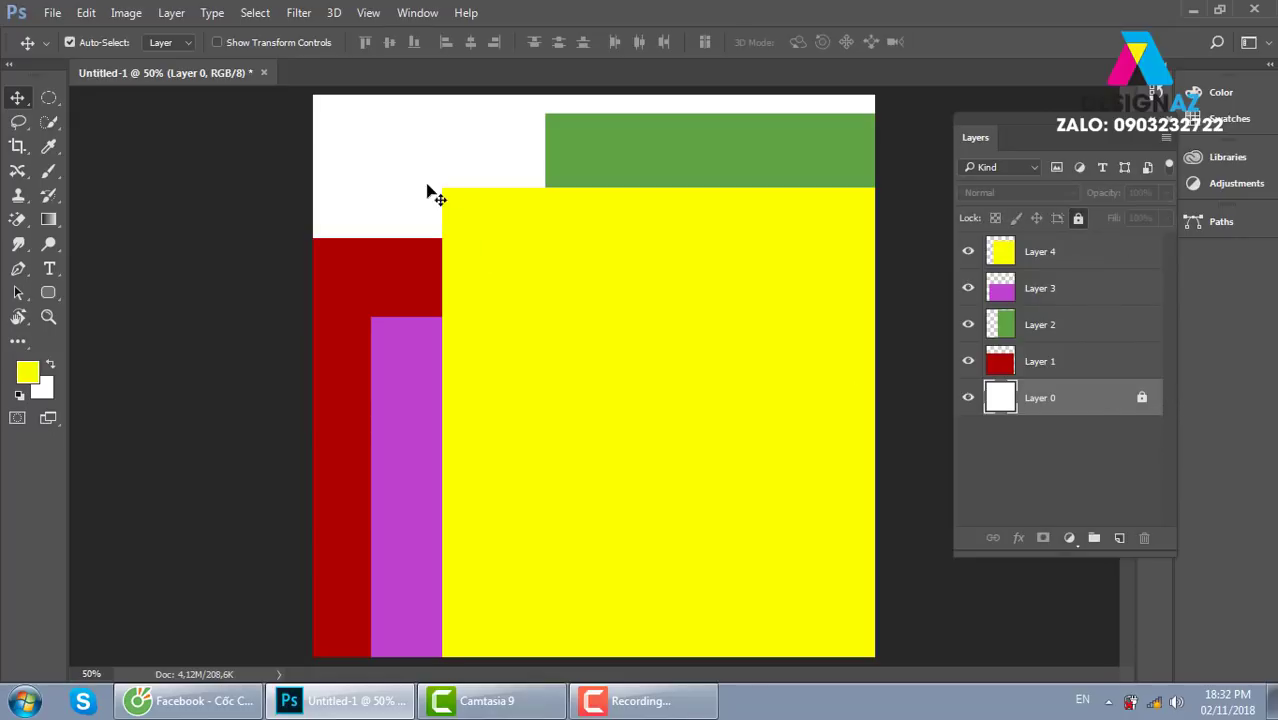
Step: Move Layers 1–4 together, lock and unlock them, unlock Layer 0, and turn off Auto-Select
{"action": "left_click_drag", "start_coordinate": [397, 137], "coordinate": [770, 400]}
{"action": "mouse_move", "coordinate": [551, 320]}
{"action": "left_mouse_down"}
{"action": "mouse_move", "coordinate": [493, 341]}
{"action": "mouse_move", "coordinate": [404, 339]}
{"action": "left_mouse_up"}
{"action": "mouse_move", "coordinate": [535, 244]}
{"action": "left_mouse_down"}
{"action": "mouse_move", "coordinate": [526, 266]}
{"action": "mouse_move", "coordinate": [638, 371]}
{"action": "mouse_move", "coordinate": [601, 343]}
{"action": "left_mouse_up"}
{"action": "left_click", "coordinate": [1079, 219]}
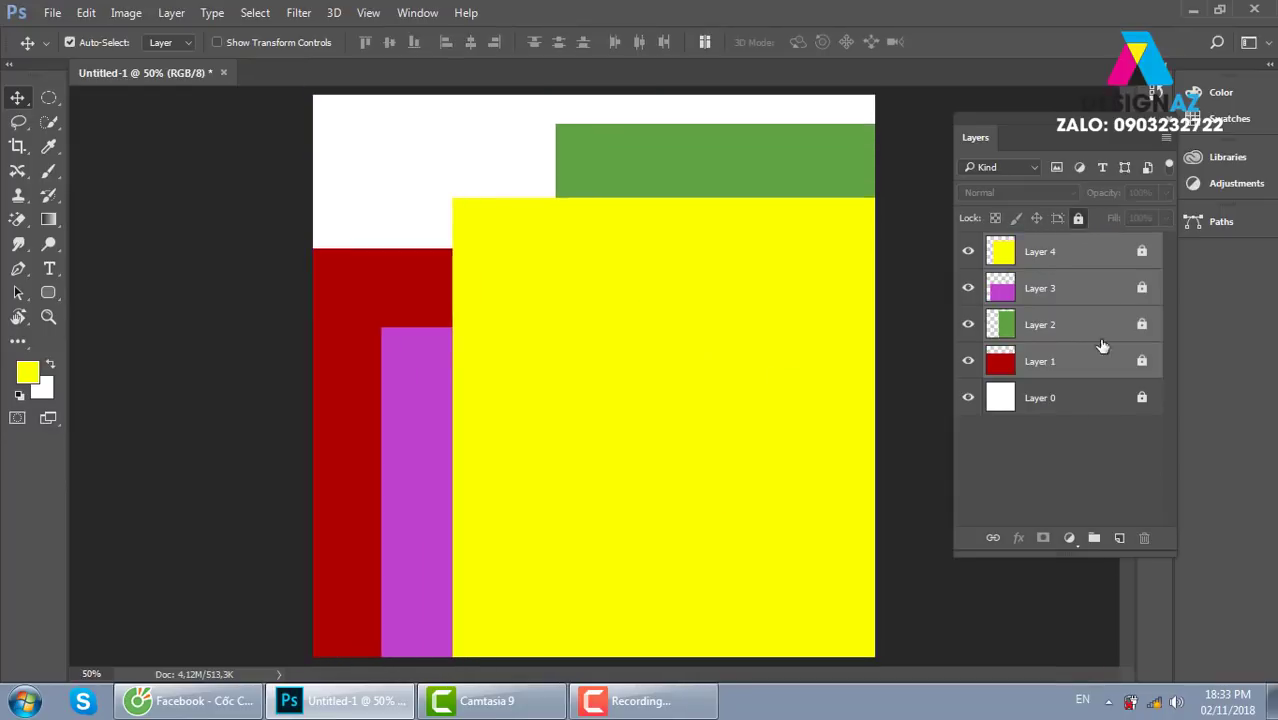
{"action": "key", "text": "ctrl+slash"}
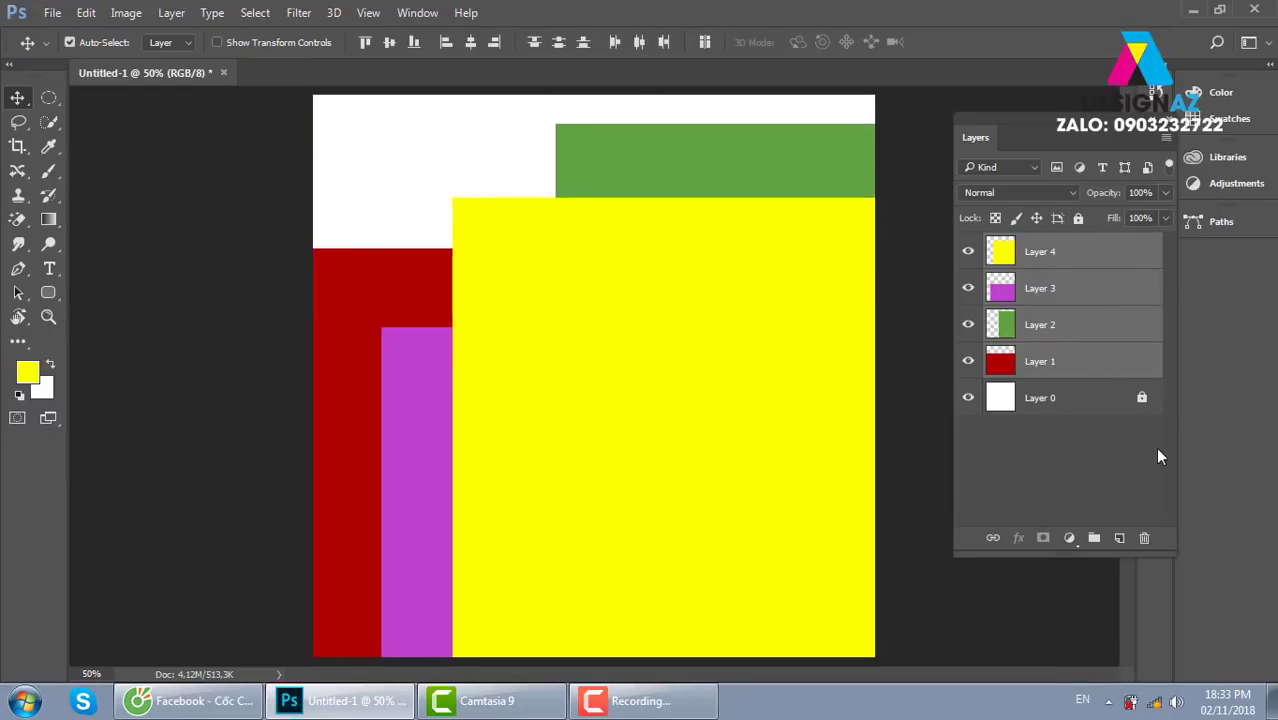
{"action": "left_click", "coordinate": [1106, 400]}
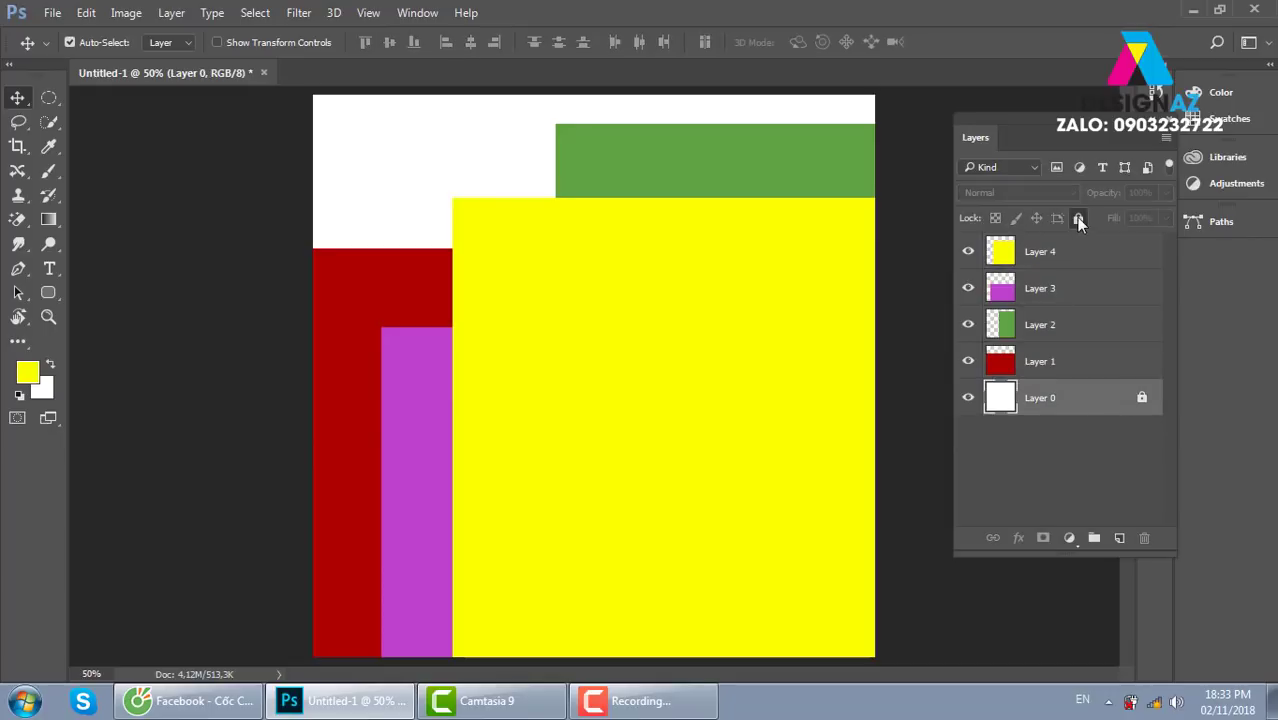
{"action": "left_click", "coordinate": [1078, 219]}
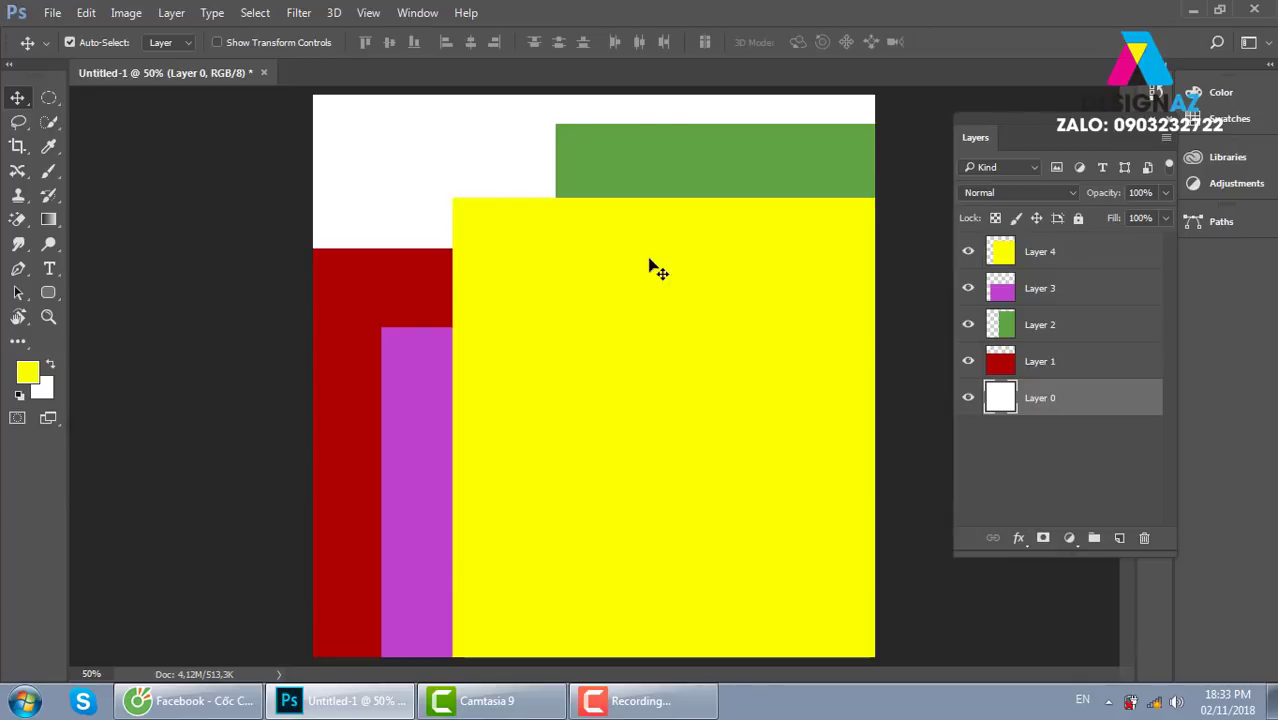
{"action": "left_click", "coordinate": [69, 42]}
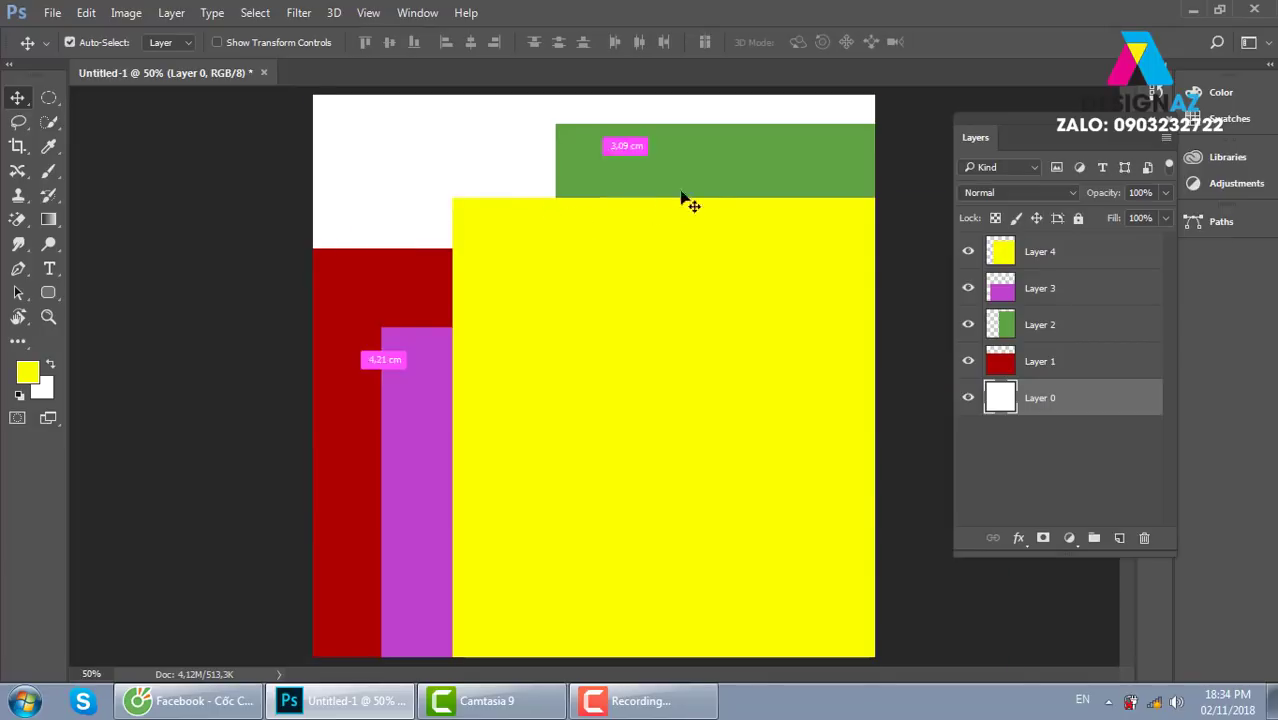
Step: Try dragging the yellow and green layers with the Move tool, undoing each move
{"action": "left_click_drag", "start_coordinate": [650, 210], "coordinate": [727, 177]}
{"action": "key", "text": "ctrl+z"}
{"action": "left_click_drag", "start_coordinate": [770, 225], "coordinate": [750, 177]}
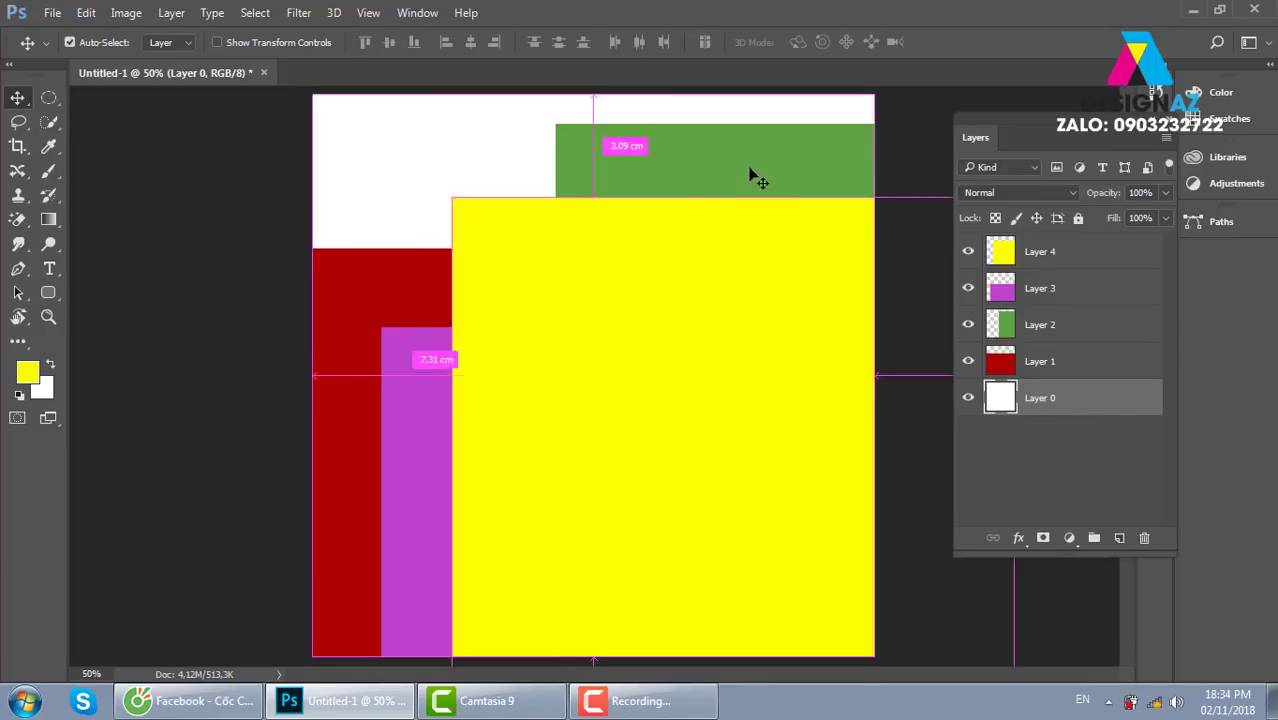
{"action": "key", "text": "ctrl+z"}
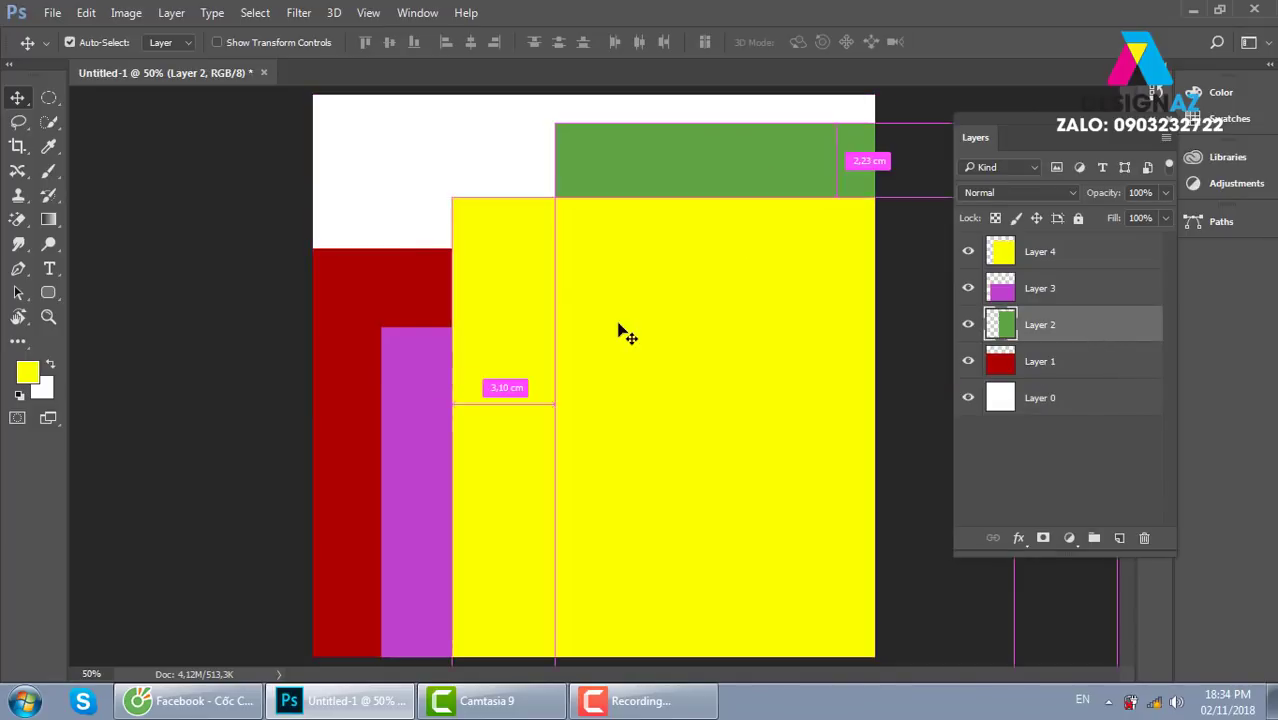
Step: Pick the yellow, red and magenta layers from the canvas and leave Auto-Select (Layer) on
{"action": "left_click", "coordinate": [505, 234]}
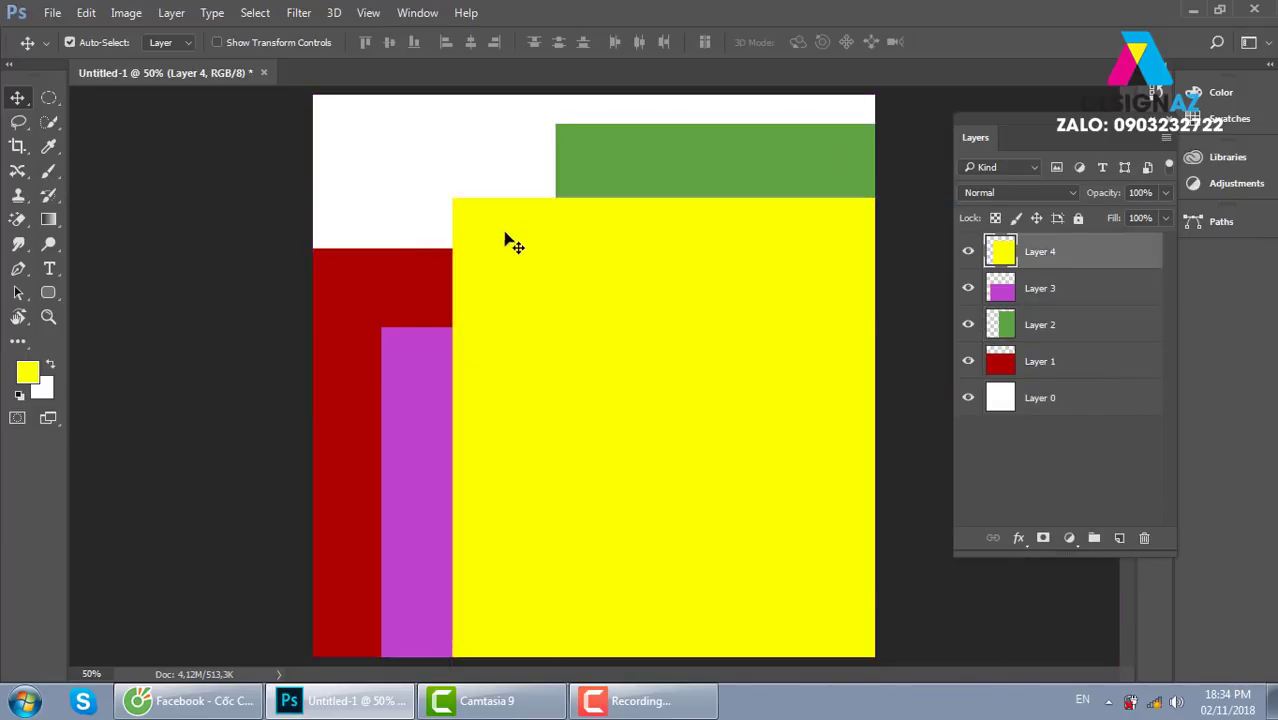
{"action": "left_click", "coordinate": [351, 275]}
{"action": "left_click", "coordinate": [427, 392]}
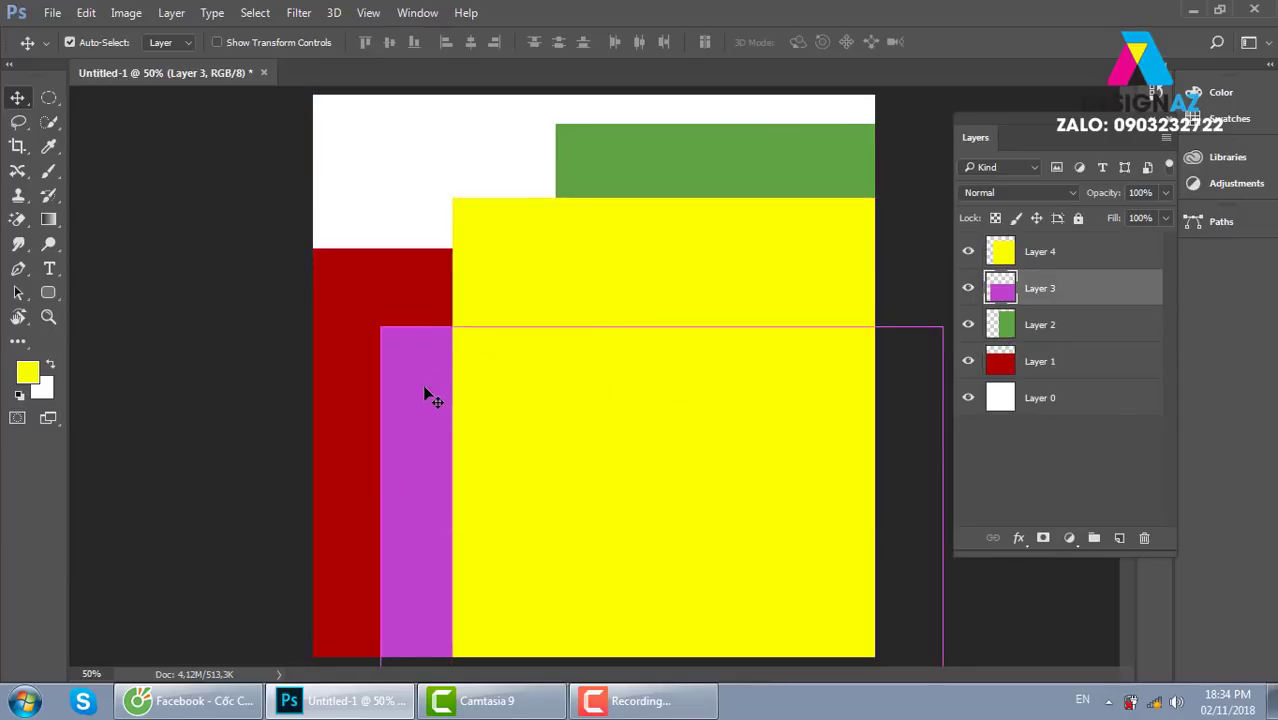
{"action": "key", "text": "ctrl"}
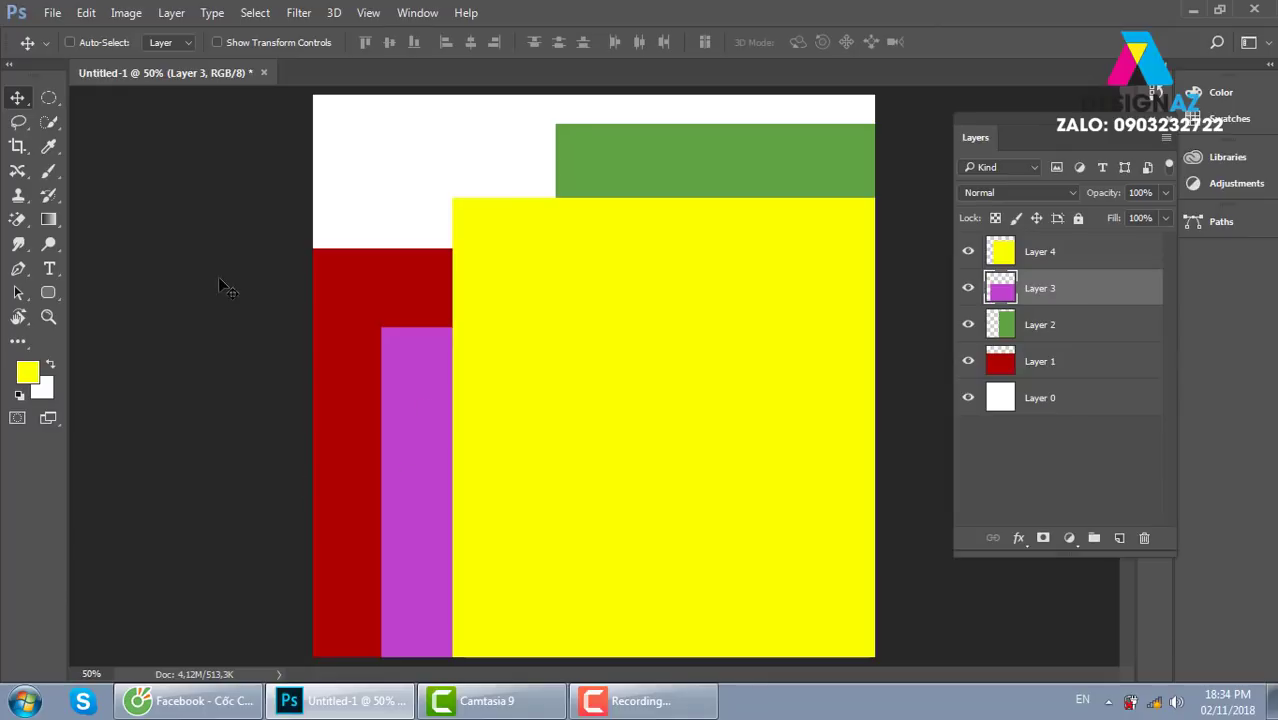
{"action": "key", "text": "ctrl"}
{"action": "key", "text": "ctrl"}
{"action": "key", "text": "ctrl"}
{"action": "key", "text": "ctrl"}
Step: Select green Layer 2 on the canvas and shift it slightly right, still behind the yellow square
{"action": "left_click", "coordinate": [735, 172]}
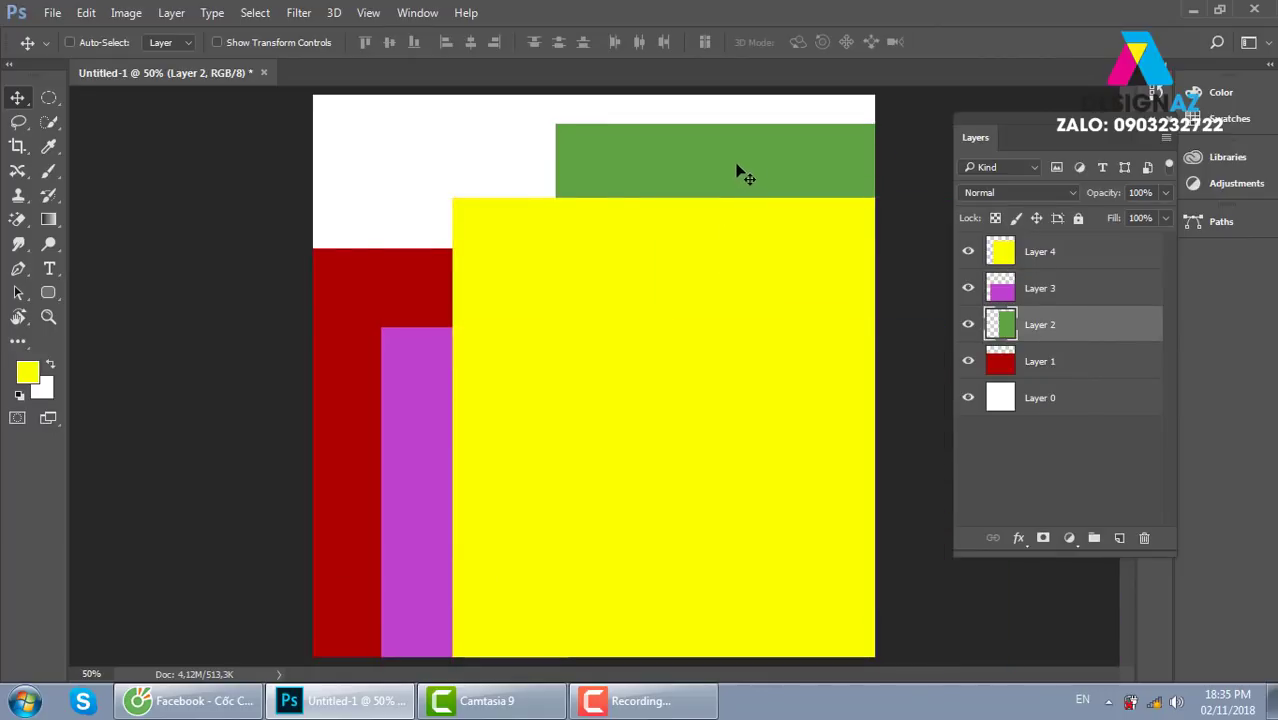
{"action": "mouse_move", "coordinate": [735, 174]}
{"action": "left_mouse_down"}
{"action": "mouse_move", "coordinate": [635, 195]}
{"action": "mouse_move", "coordinate": [721, 148]}
{"action": "left_mouse_up"}
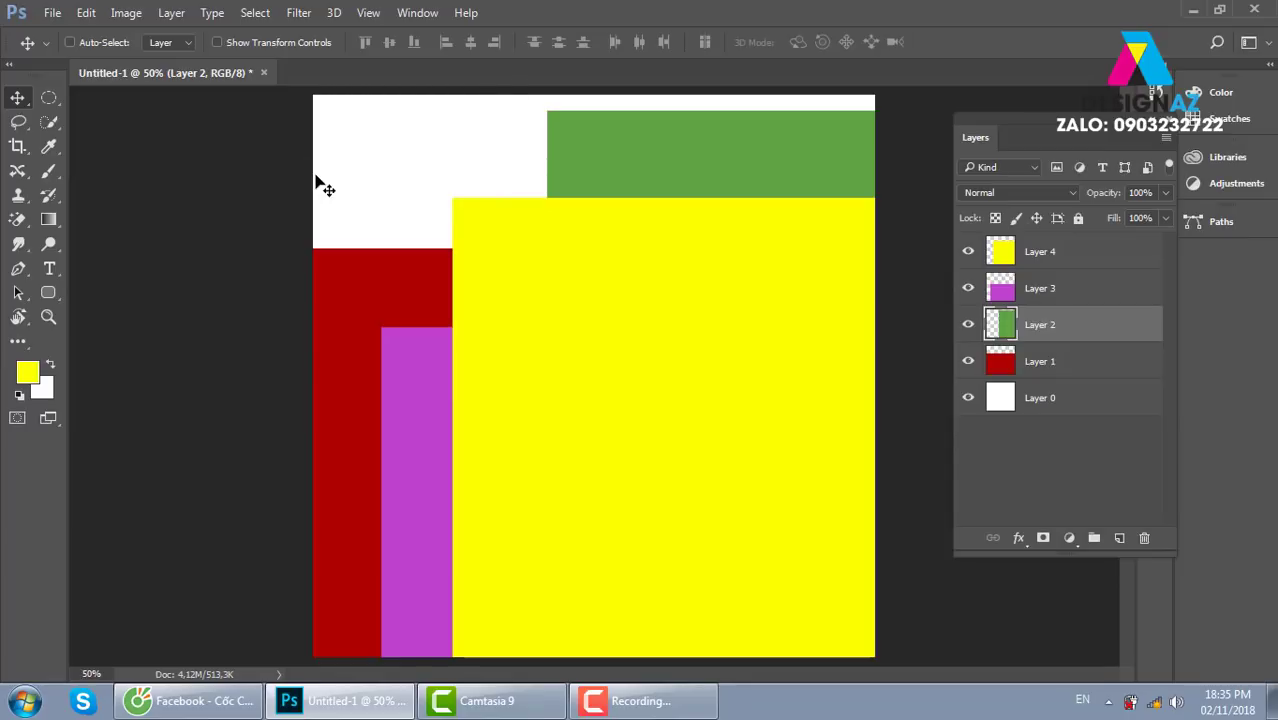
{"action": "left_click_drag", "start_coordinate": [659, 177], "coordinate": [675, 189]}
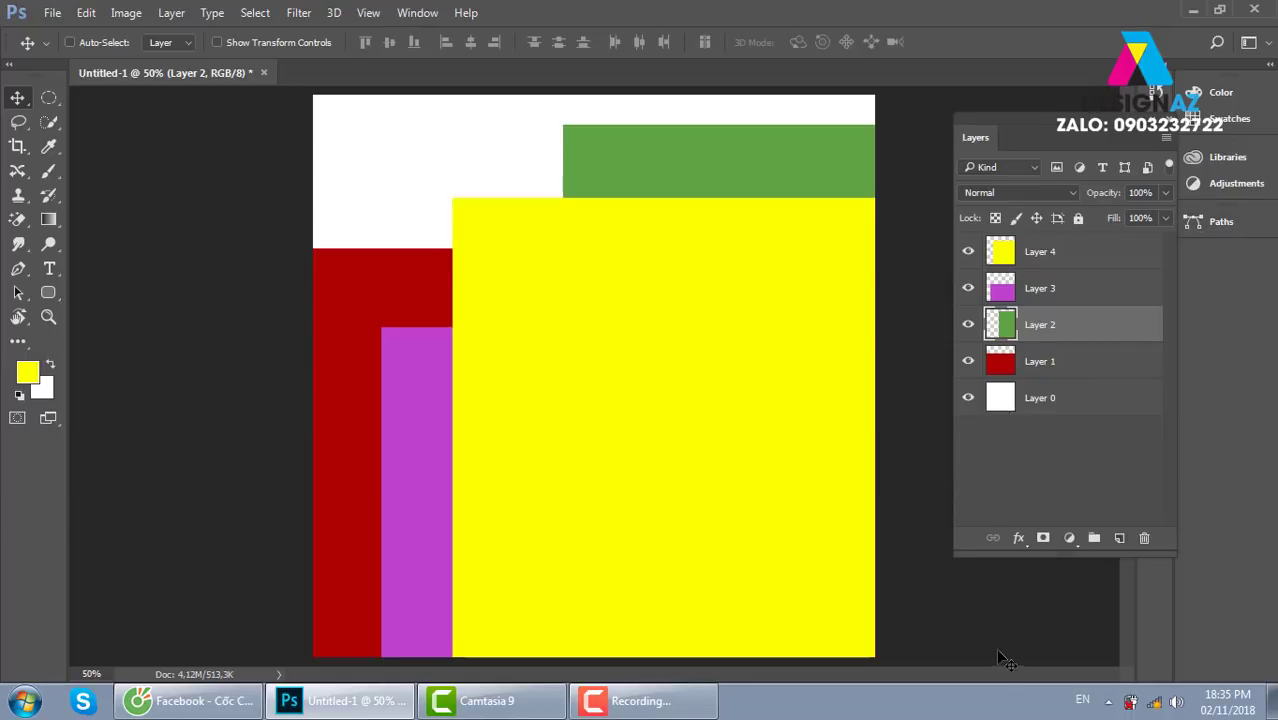
{"action": "key", "text": "Delete"}
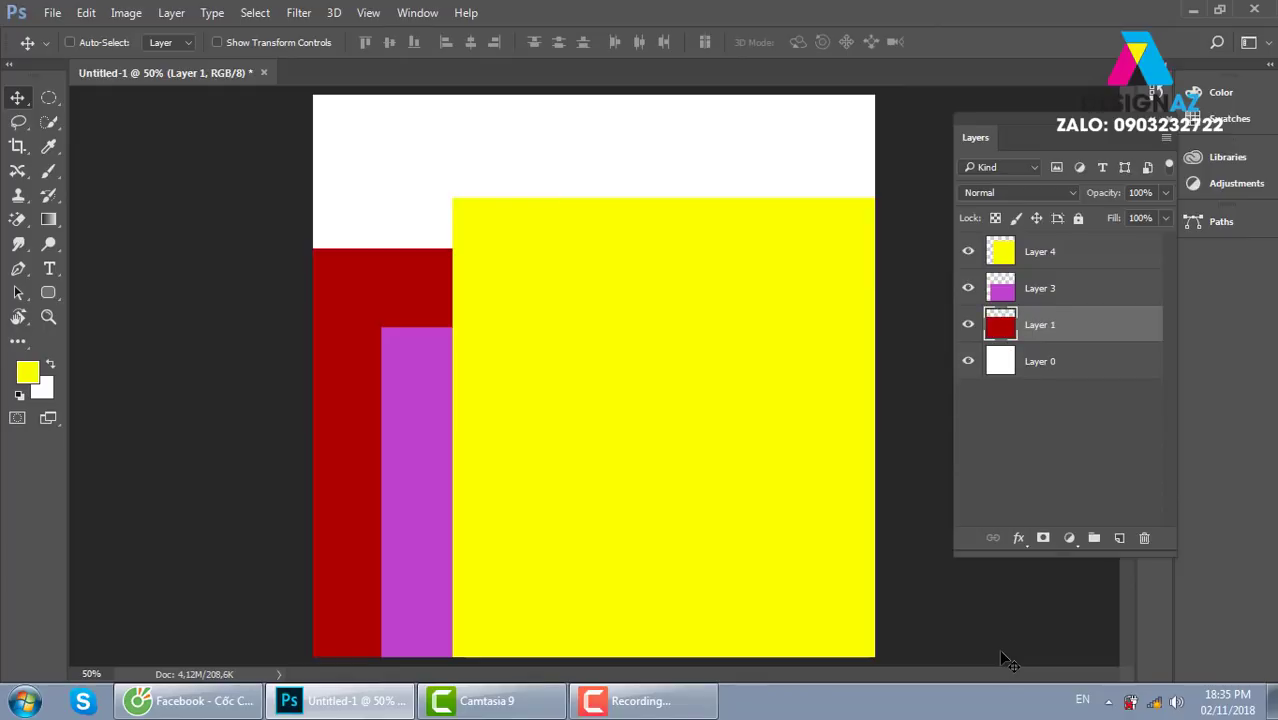
{"action": "key", "text": "ctrl+z"}
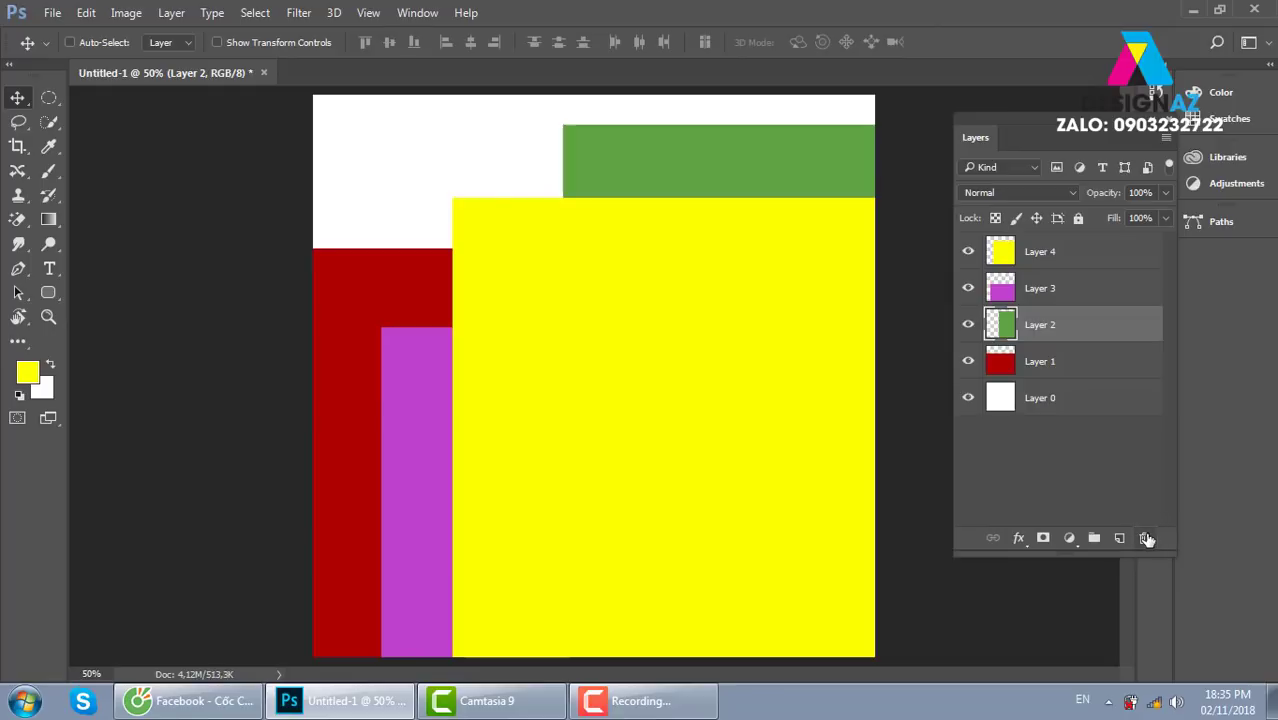
{"action": "left_click", "coordinate": [1146, 538]}
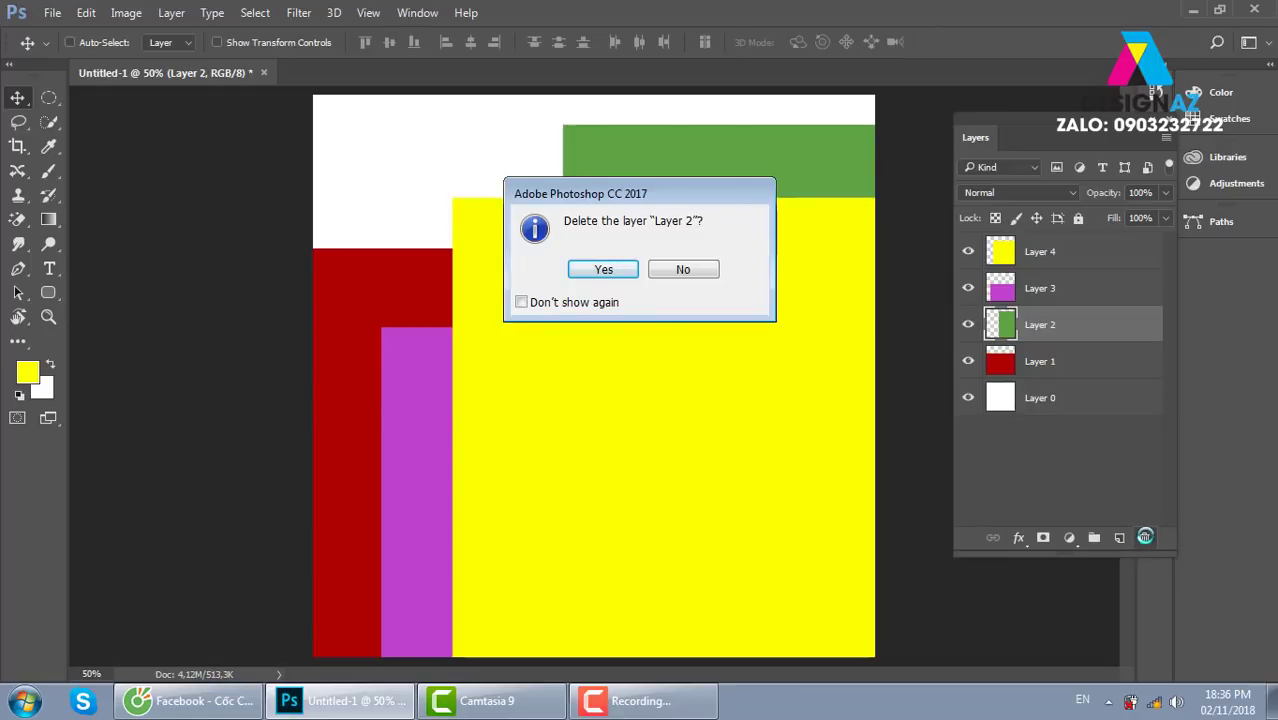
{"action": "left_click", "coordinate": [601, 274]}
{"action": "key", "text": "ctrl+z"}
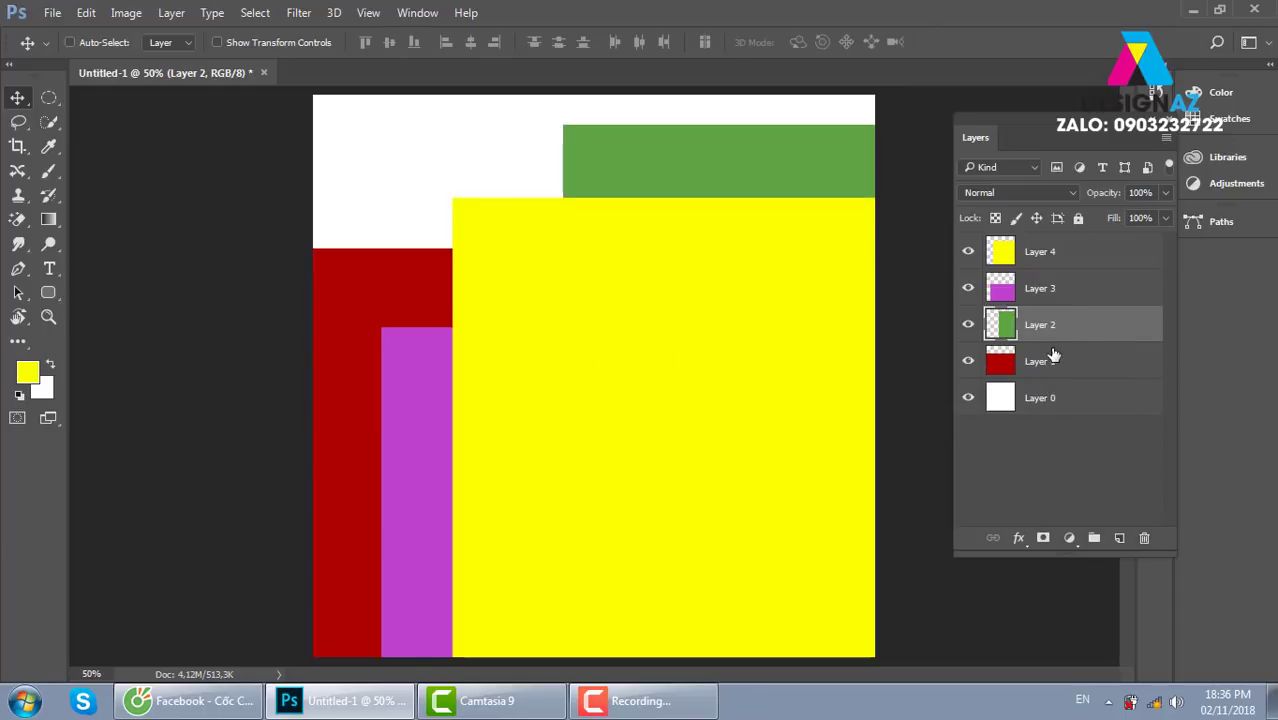
{"action": "key", "text": "Delete"}
{"action": "key", "text": "ctrl+z"}
Step: Lower the yellow Layer 4 opacity to 50%
{"action": "right_click", "coordinate": [667, 224]}
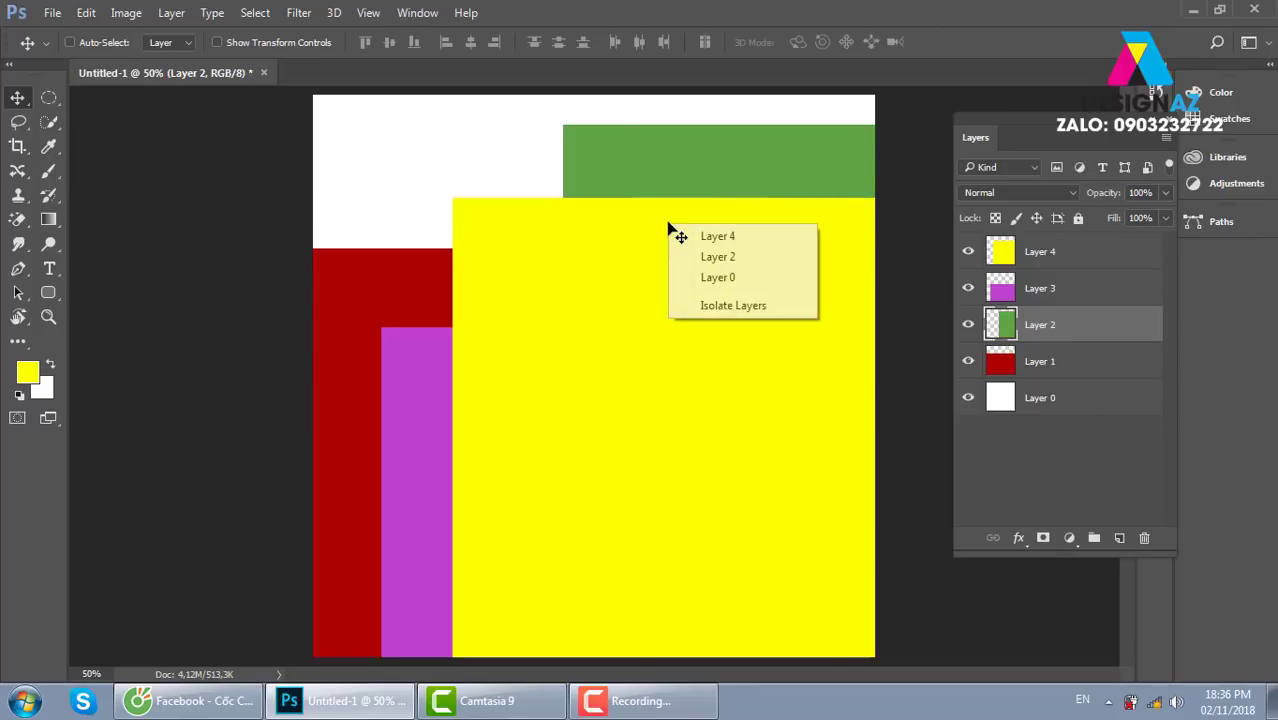
{"action": "left_click", "coordinate": [550, 206]}
{"action": "left_click", "coordinate": [1034, 258]}
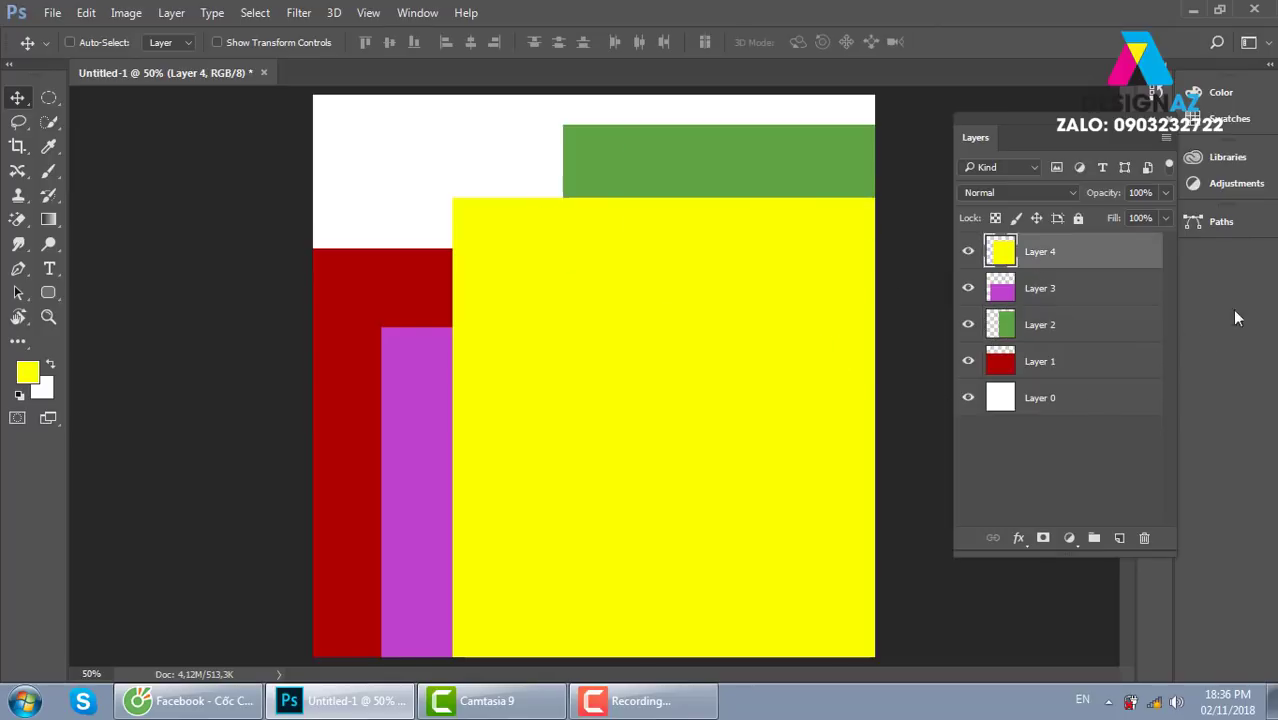
{"action": "left_click", "coordinate": [1165, 192]}
{"action": "left_click_drag", "start_coordinate": [1122, 220], "coordinate": [1120, 217]}
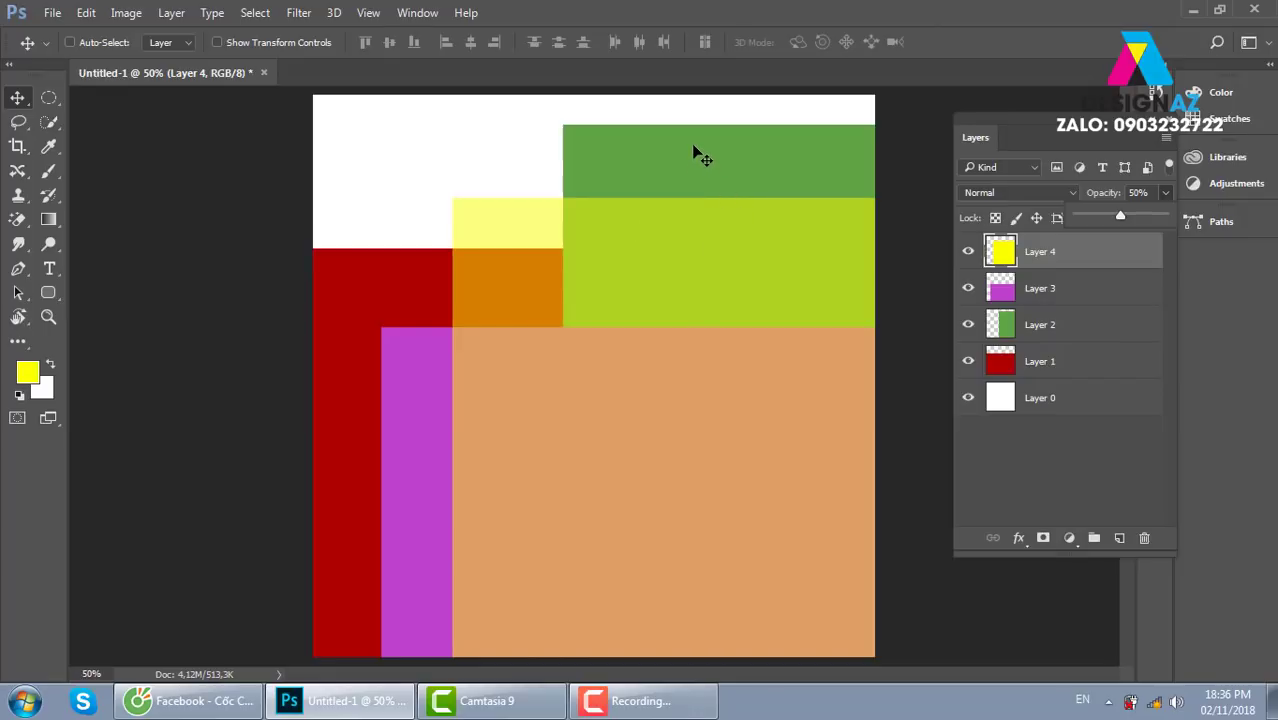
Step: Fade green Layer 2 to 52% and magenta Layer 3 to 53% opacity
{"action": "left_click", "coordinate": [1045, 326]}
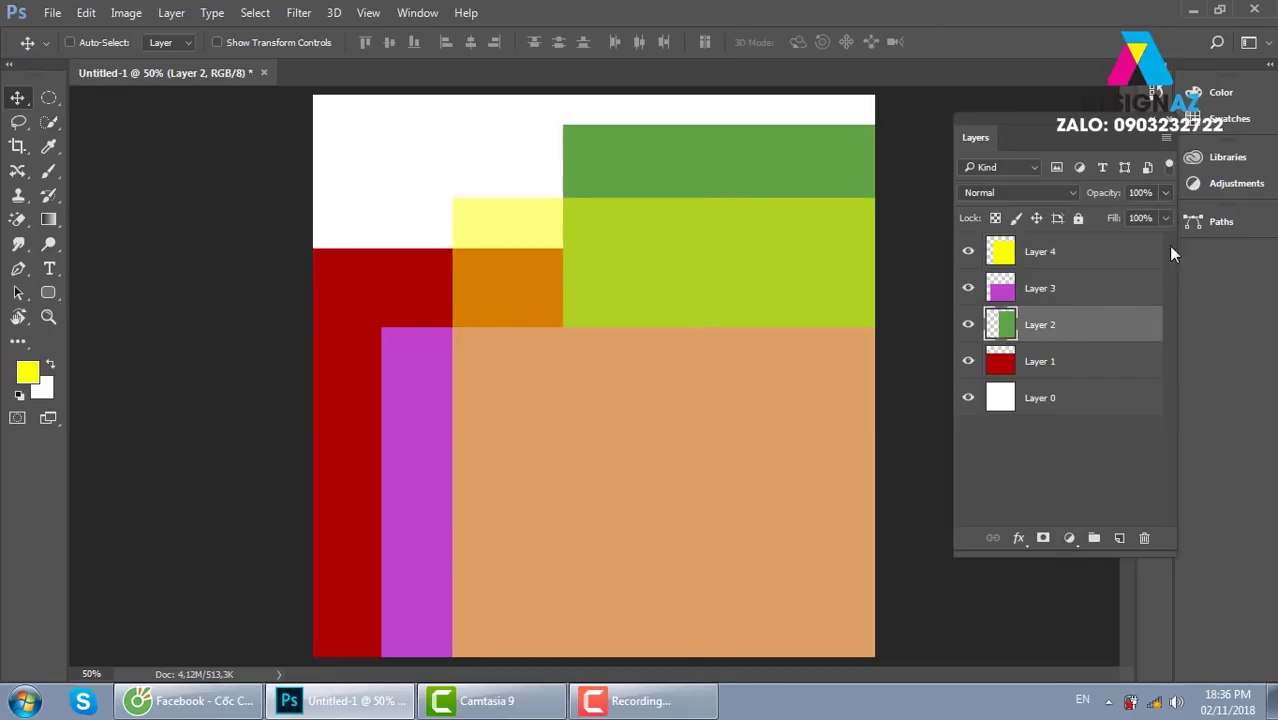
{"action": "left_click", "coordinate": [1166, 193]}
{"action": "left_click_drag", "start_coordinate": [1122, 219], "coordinate": [1122, 219]}
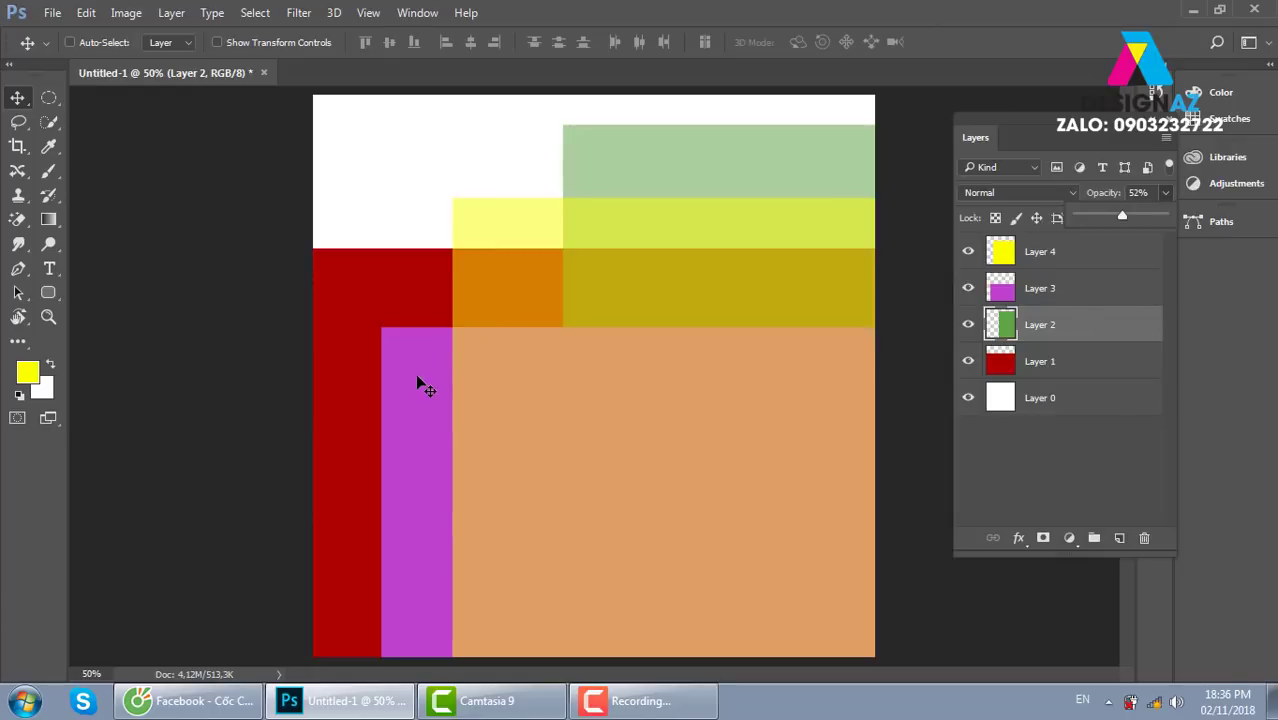
{"action": "left_click", "coordinate": [1102, 292]}
{"action": "left_click", "coordinate": [1166, 193]}
{"action": "left_click_drag", "start_coordinate": [1144, 218], "coordinate": [1121, 228]}
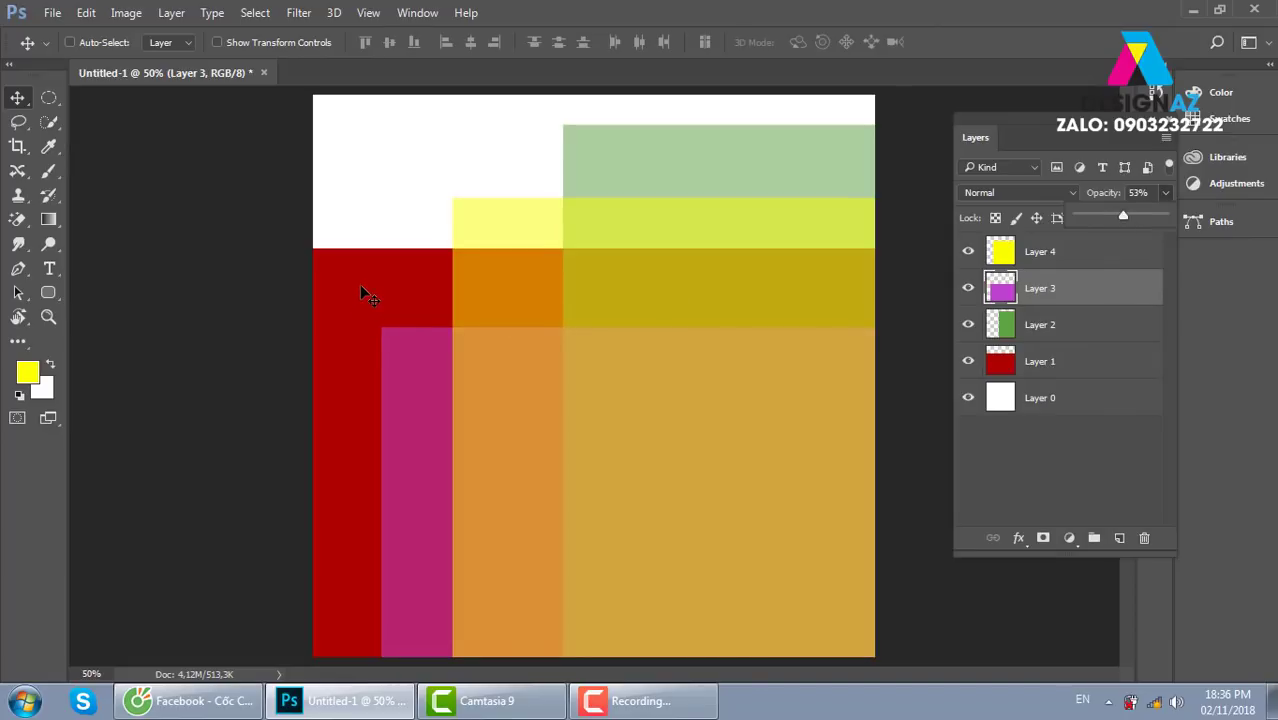
{"action": "left_click", "coordinate": [1062, 368]}
Step: Try several opacities on red Layer 1 with number keys, settling on 80%
{"action": "left_click", "coordinate": [1062, 368]}
{"action": "left_click", "coordinate": [1166, 192]}
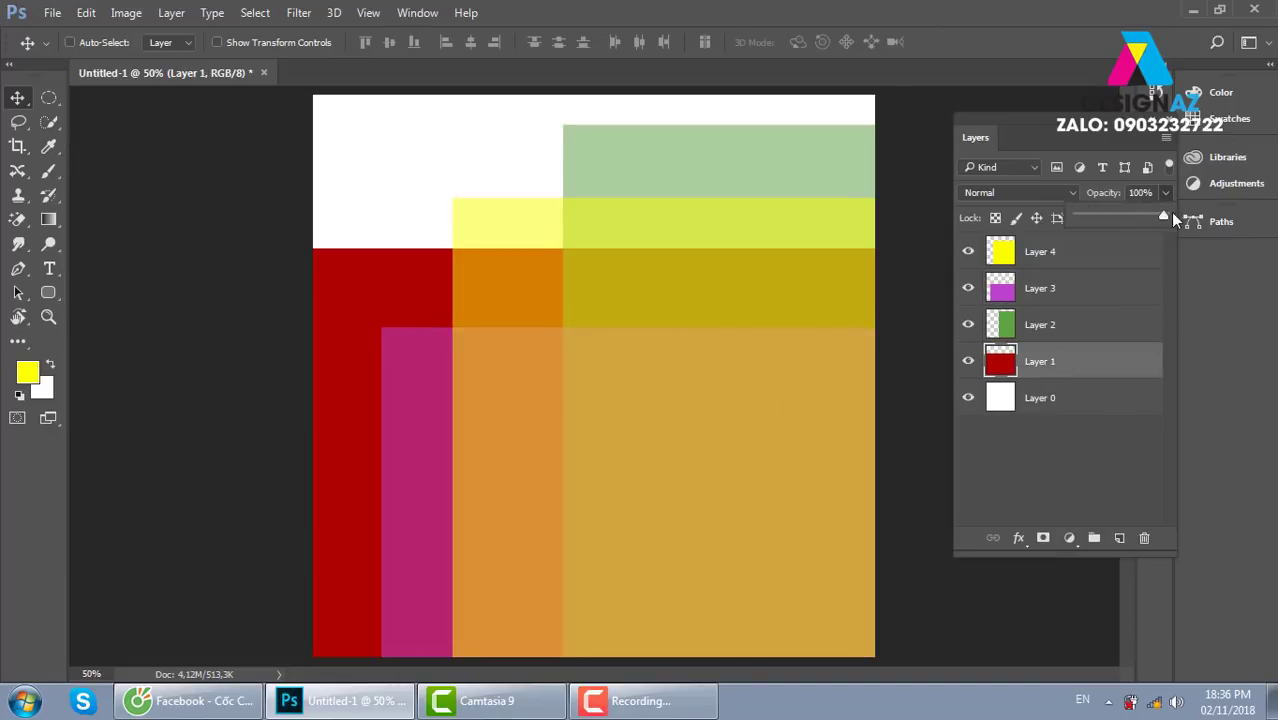
{"action": "mouse_move", "coordinate": [1140, 213]}
{"action": "left_mouse_down"}
{"action": "mouse_move", "coordinate": [1117, 213]}
{"action": "mouse_move", "coordinate": [1128, 217]}
{"action": "left_mouse_up"}
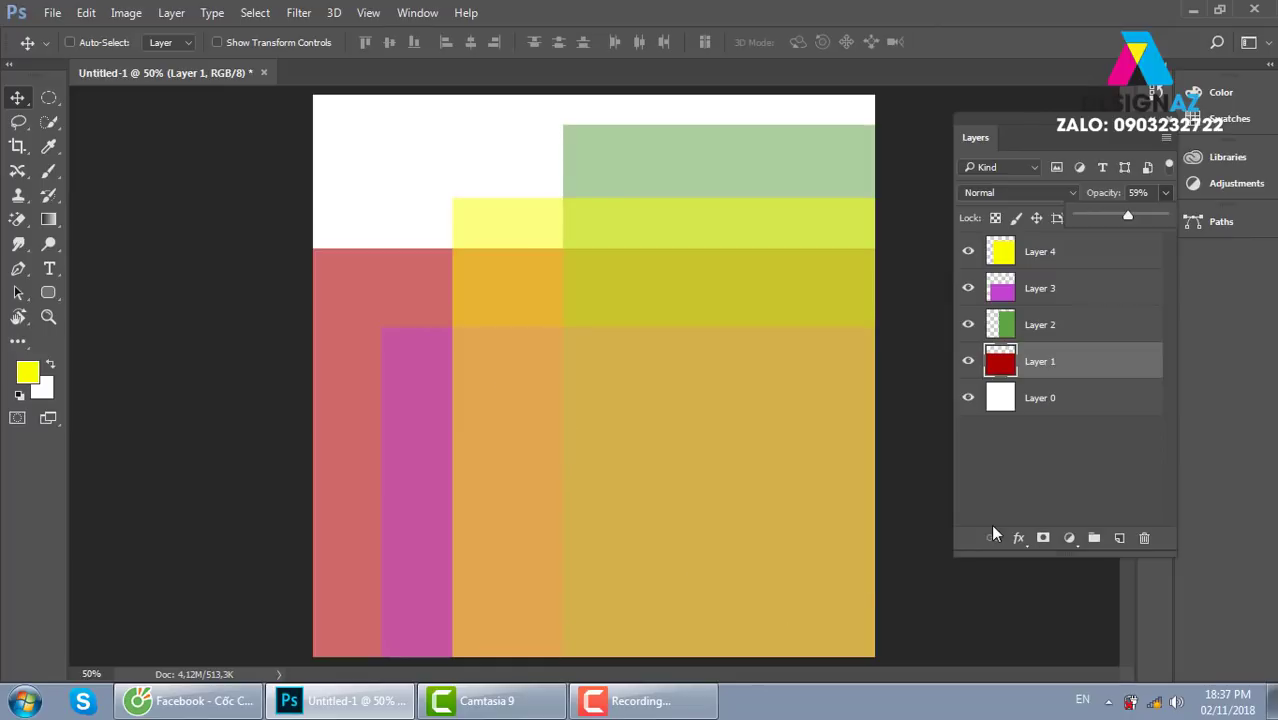
{"action": "left_click", "coordinate": [598, 318]}
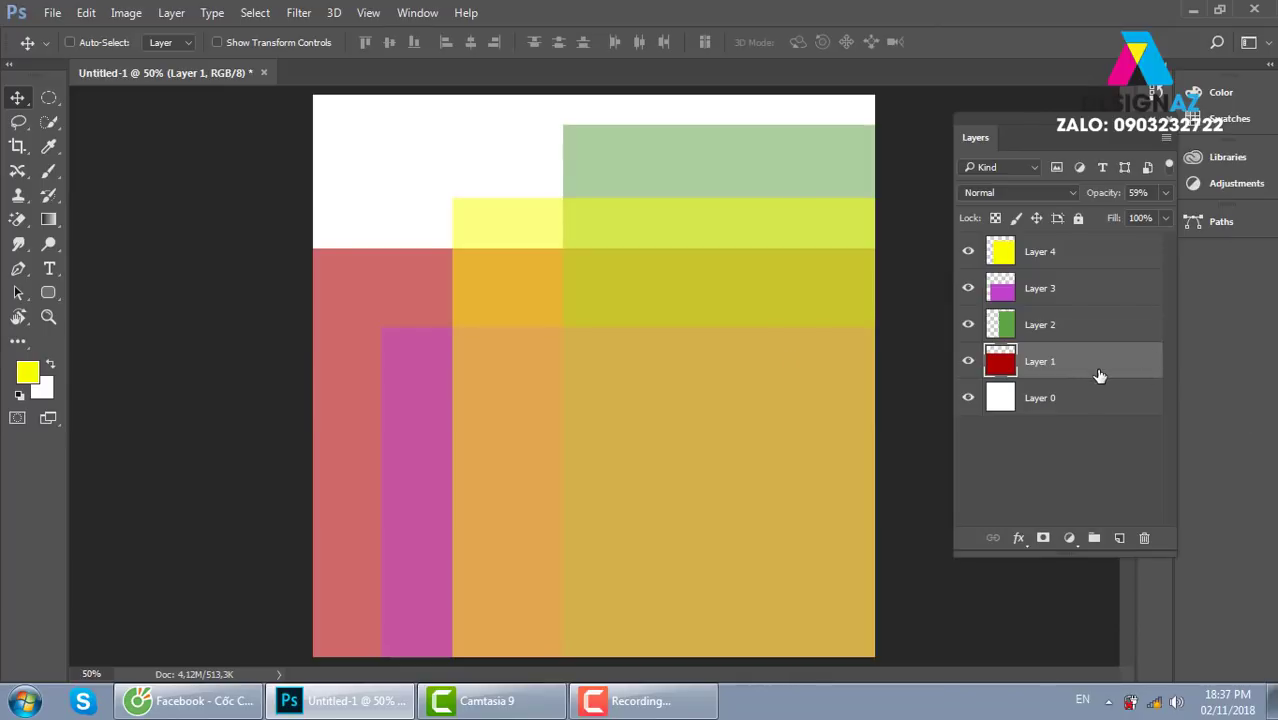
{"action": "key", "text": "7"}
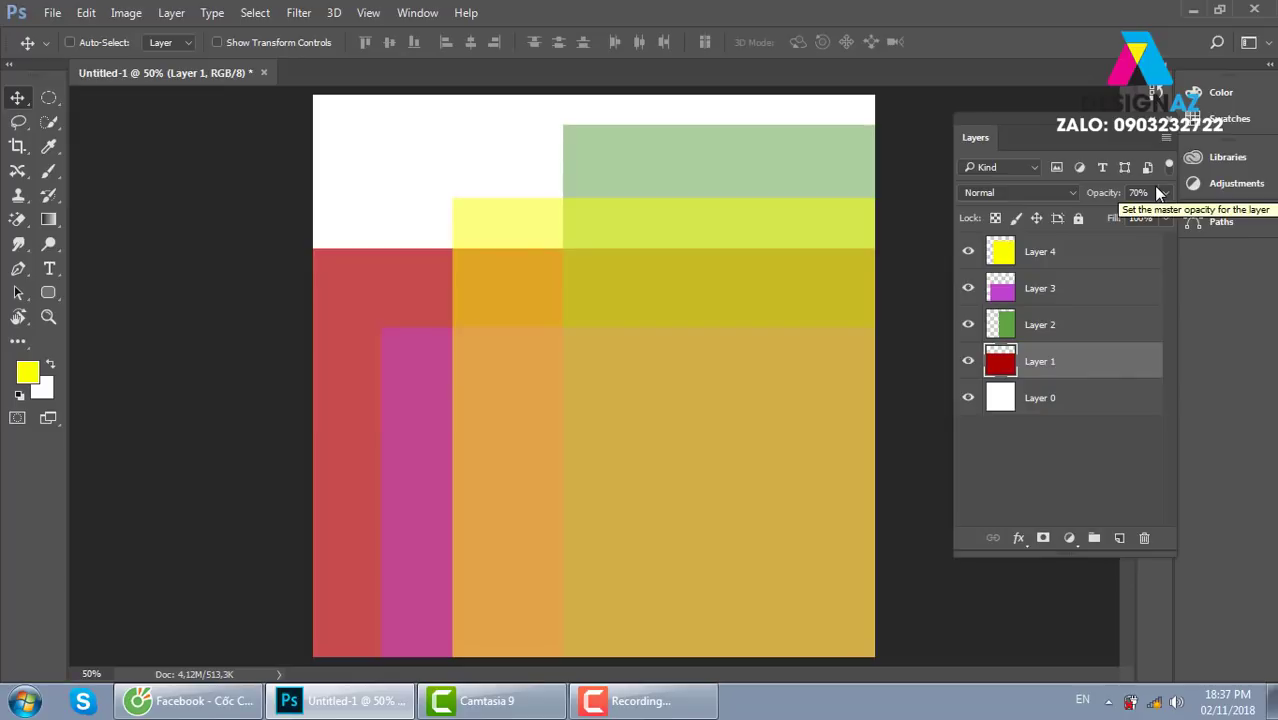
{"action": "key", "text": "4"}
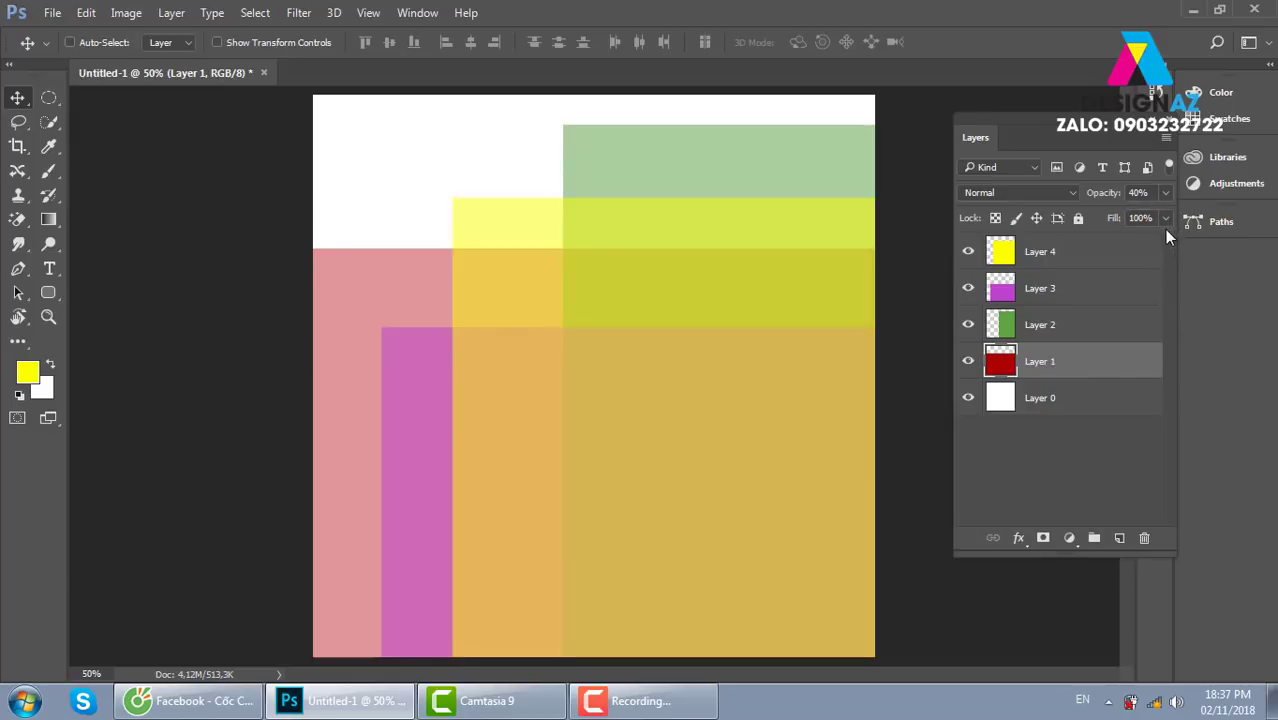
{"action": "key", "text": "3"}
{"action": "key", "text": "2"}
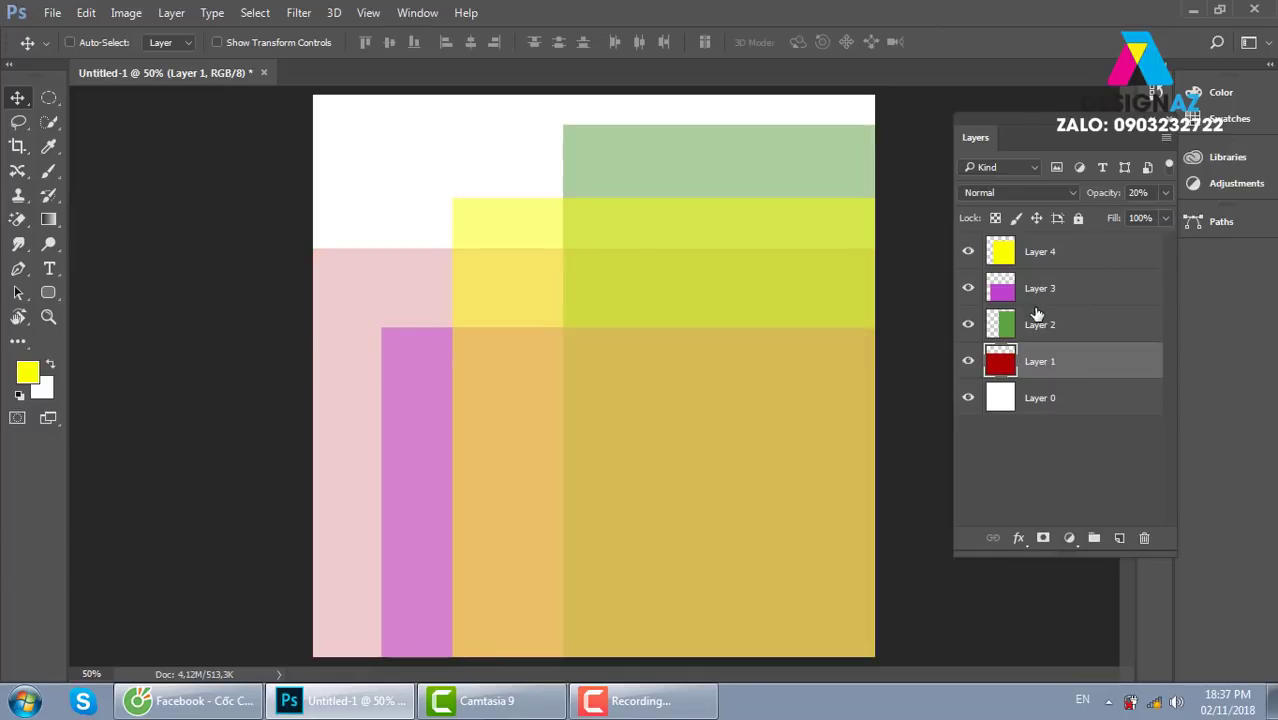
{"action": "key", "text": "1"}
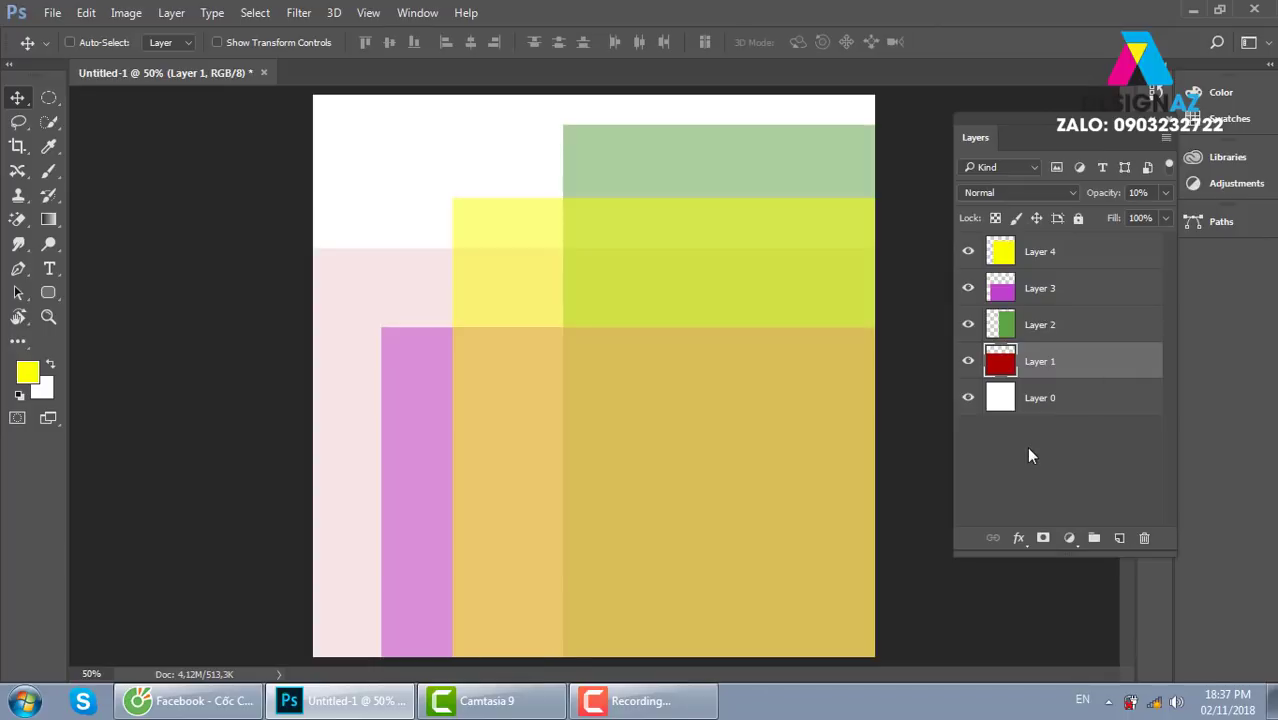
{"action": "key", "text": "8"}
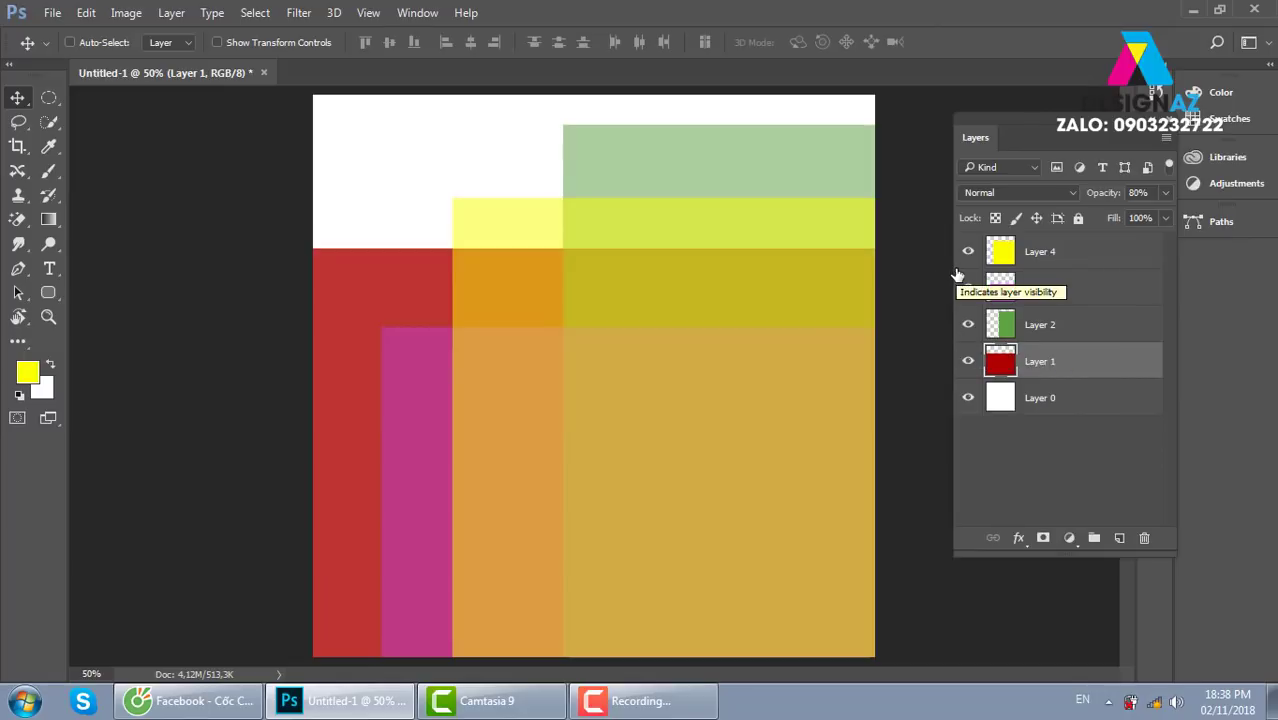
Step: Pick layers by right-clicking the canvas, then move the yellow square slightly down
{"action": "right_click", "coordinate": [718, 148]}
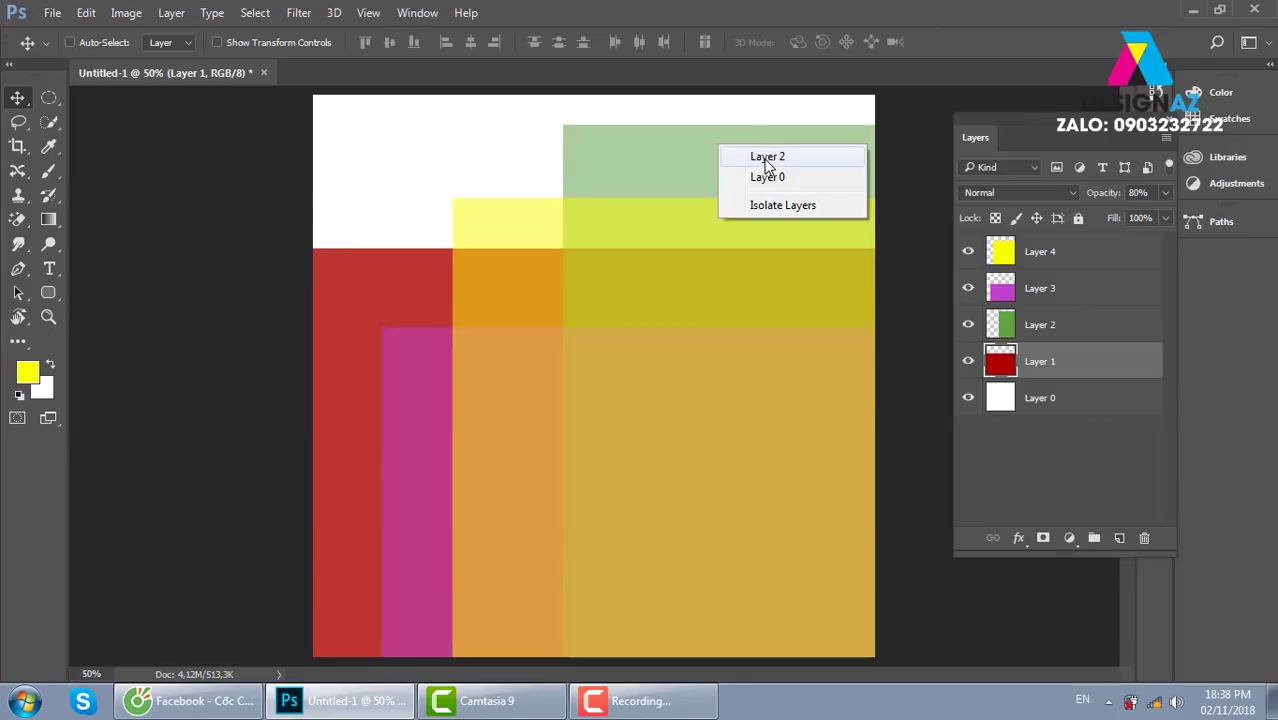
{"action": "left_click", "coordinate": [770, 157]}
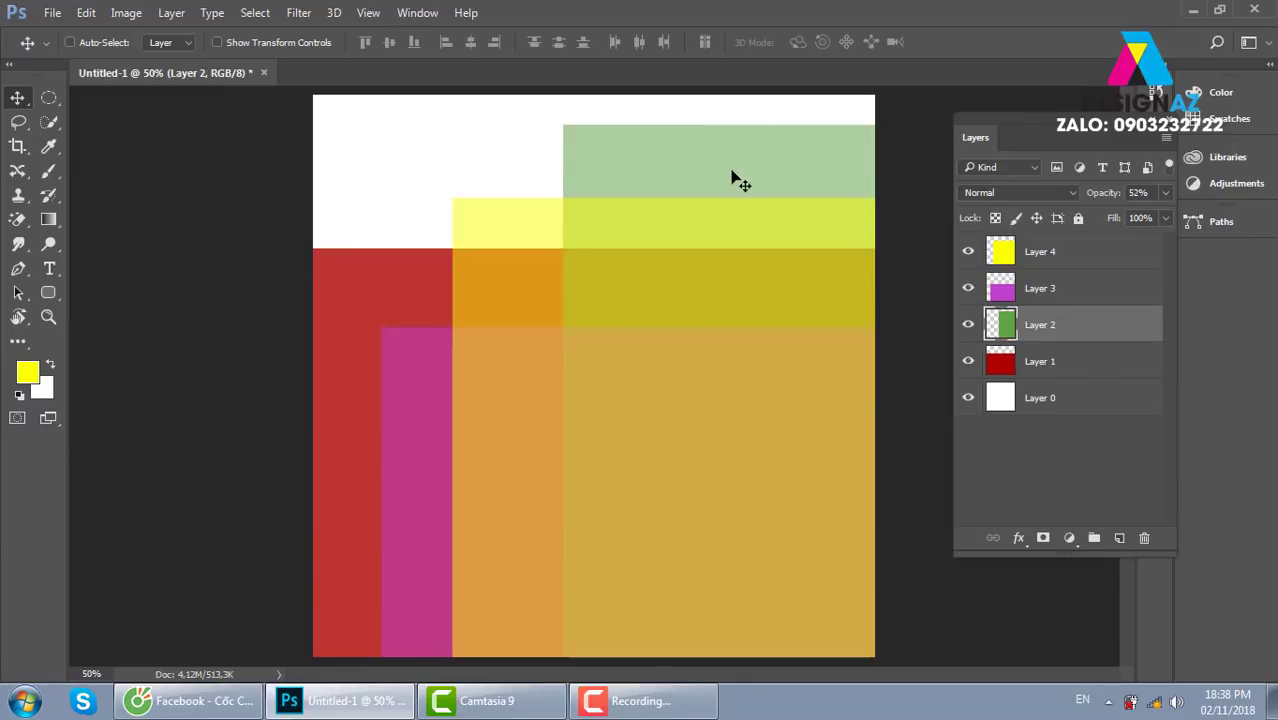
{"action": "left_click_drag", "start_coordinate": [733, 180], "coordinate": [719, 191]}
{"action": "key", "text": "ctrl+z"}
{"action": "right_click", "coordinate": [519, 228]}
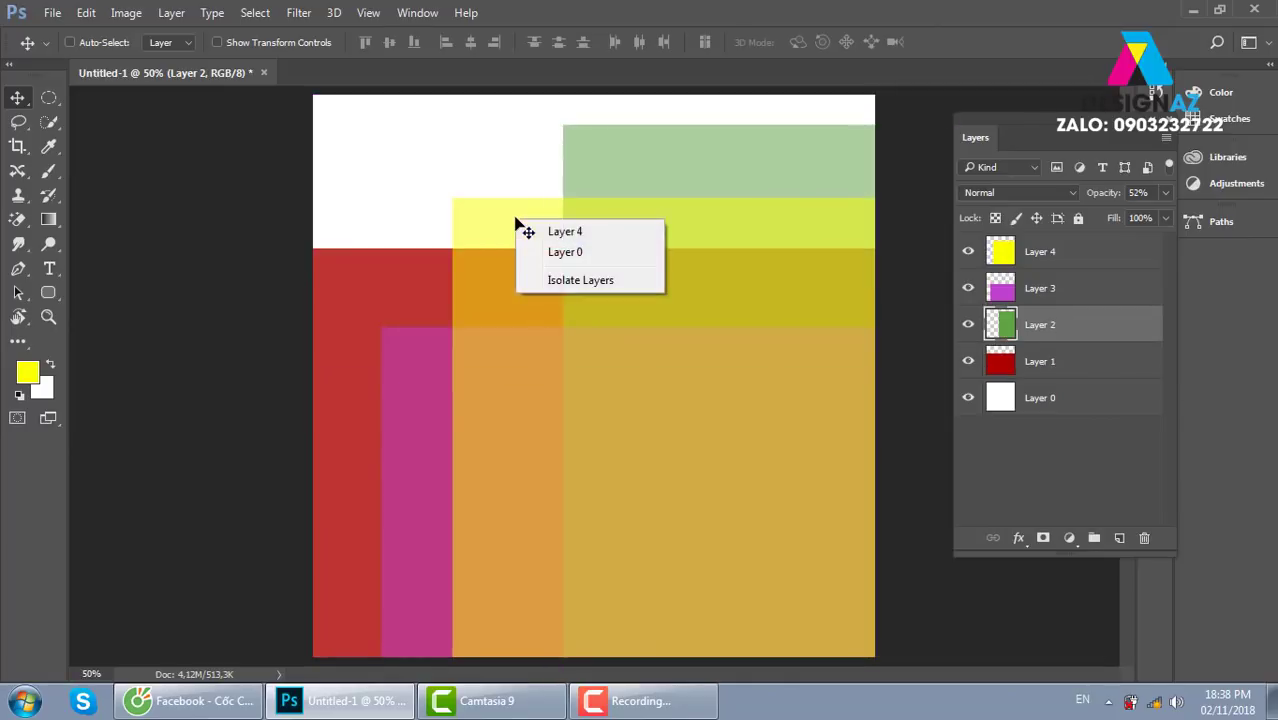
{"action": "left_click", "coordinate": [535, 231]}
{"action": "left_click_drag", "start_coordinate": [532, 241], "coordinate": [532, 249]}
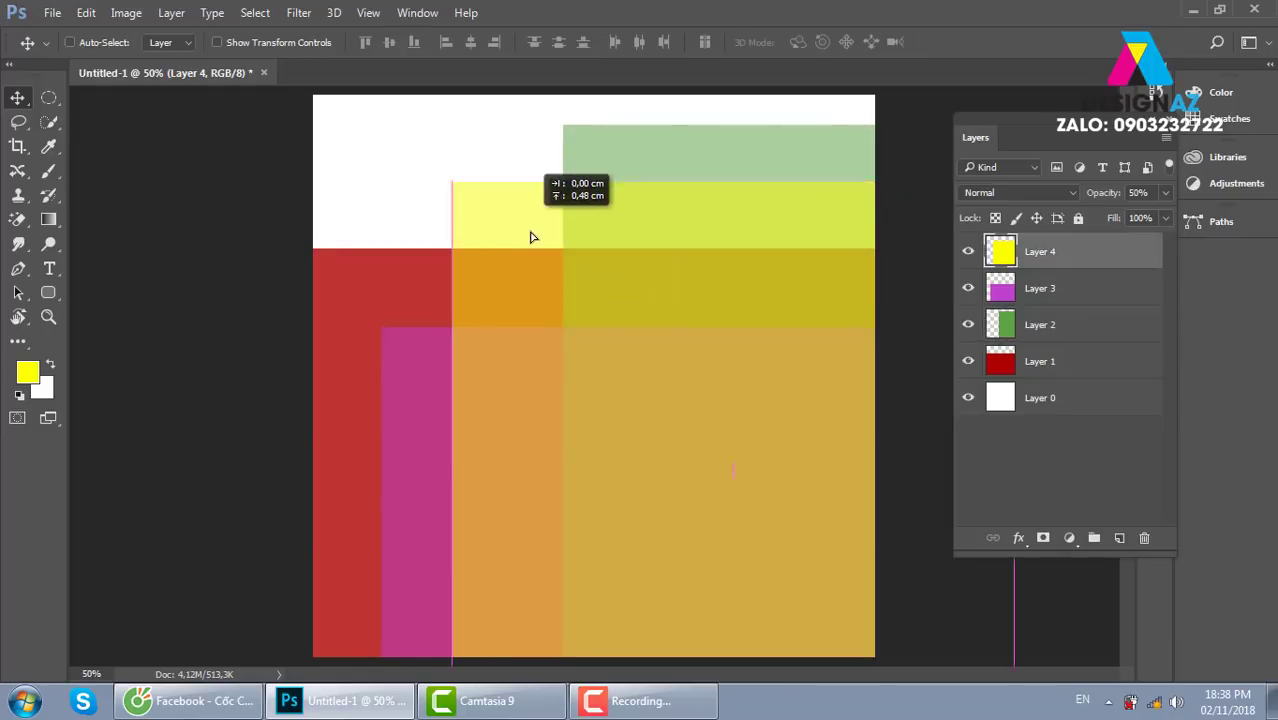
Step: Move the magenta rectangle up a little and the red rectangle down a little
{"action": "right_click", "coordinate": [422, 364]}
{"action": "left_click", "coordinate": [468, 374]}
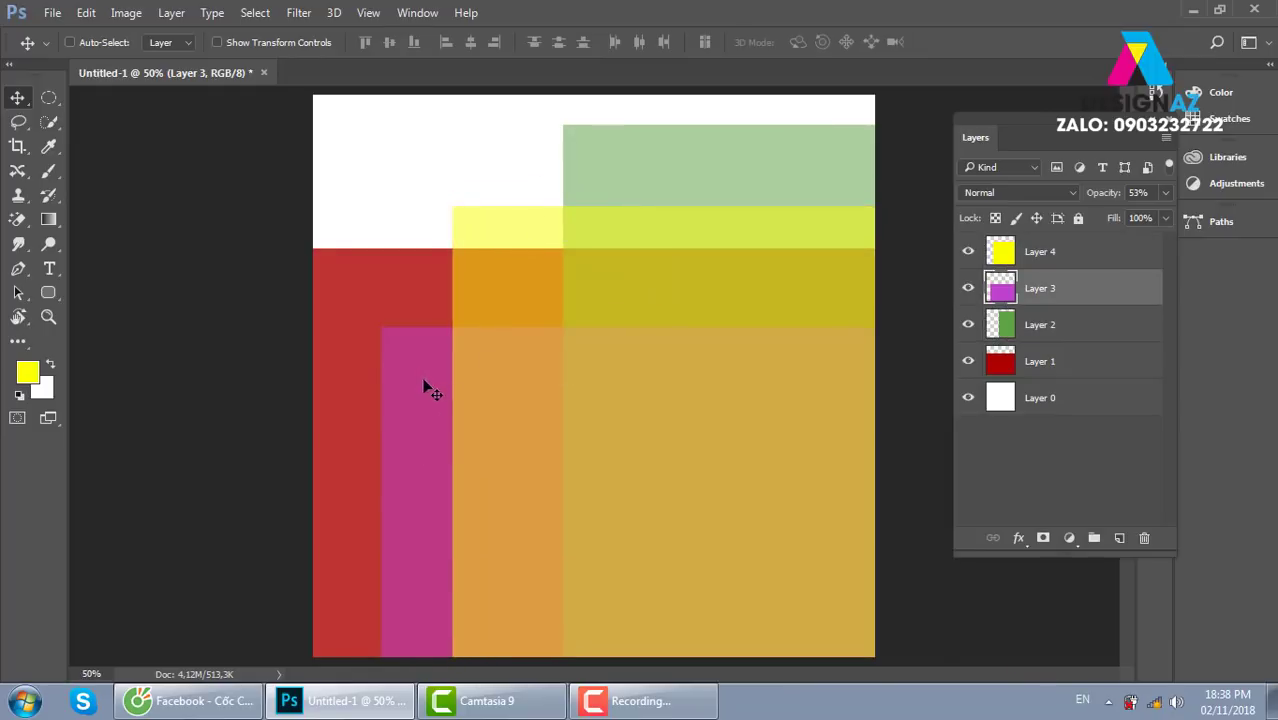
{"action": "left_click_drag", "start_coordinate": [428, 386], "coordinate": [428, 363]}
{"action": "right_click", "coordinate": [362, 260]}
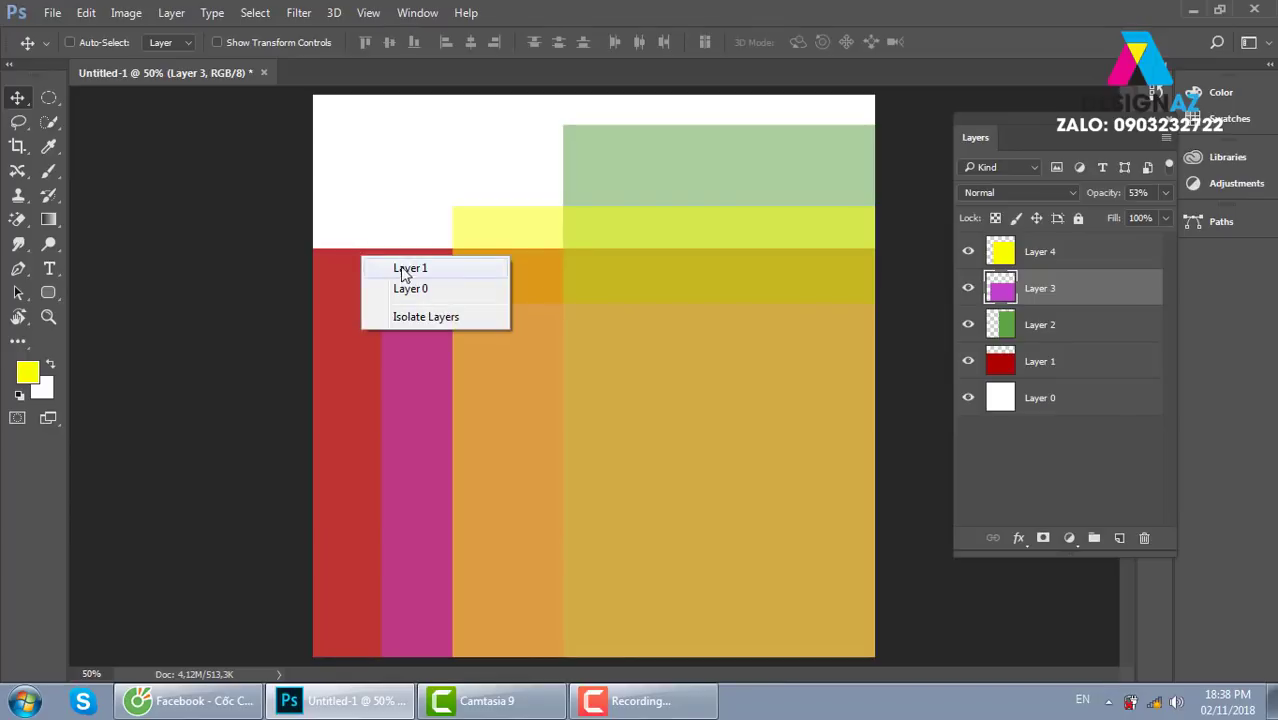
{"action": "left_click", "coordinate": [395, 277]}
{"action": "left_click_drag", "start_coordinate": [368, 280], "coordinate": [357, 300]}
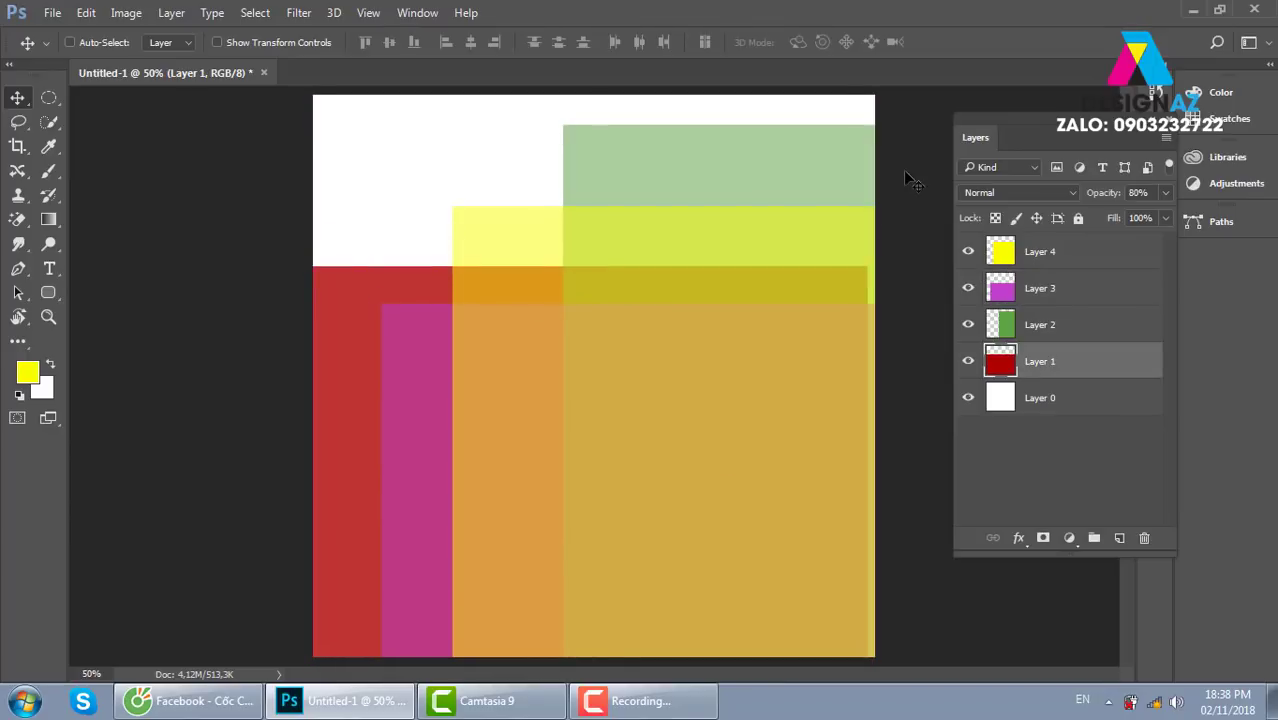
Step: Raise red, green, magenta and yellow Layers 1–4 back to 100% opacity
{"action": "left_click", "coordinate": [1165, 194]}
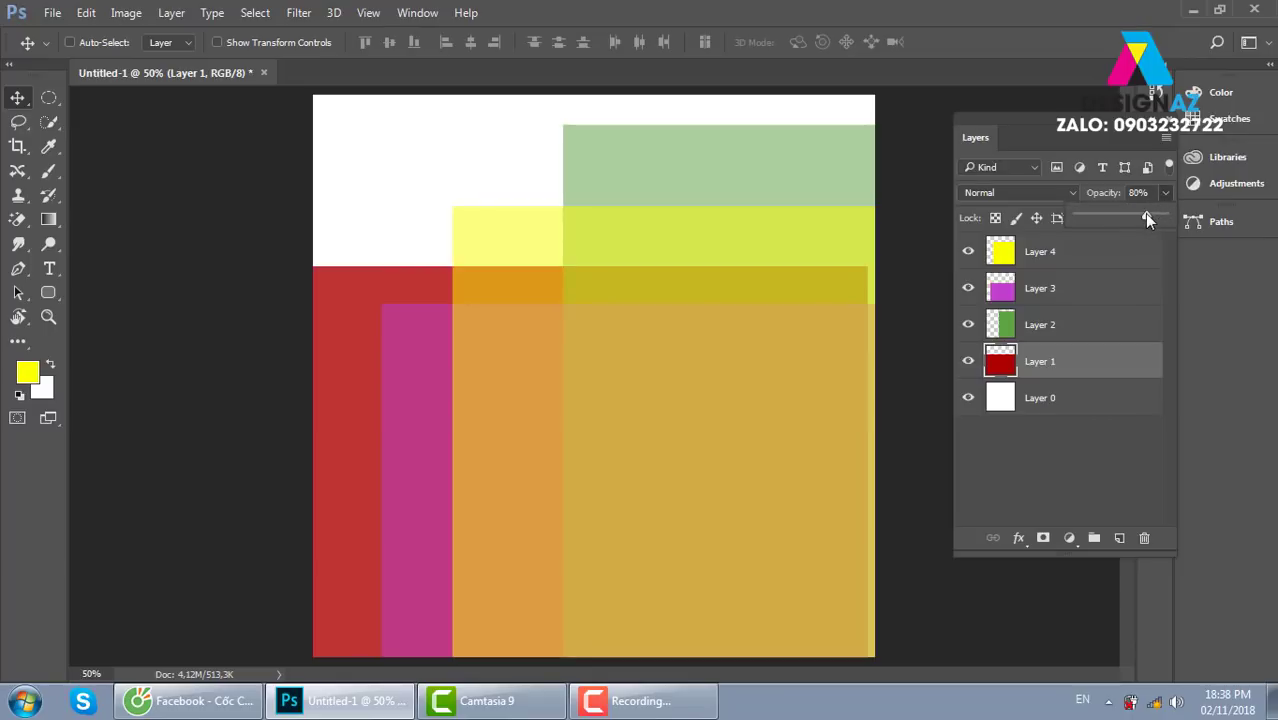
{"action": "left_click_drag", "start_coordinate": [1147, 218], "coordinate": [1168, 218]}
{"action": "left_click", "coordinate": [1094, 332]}
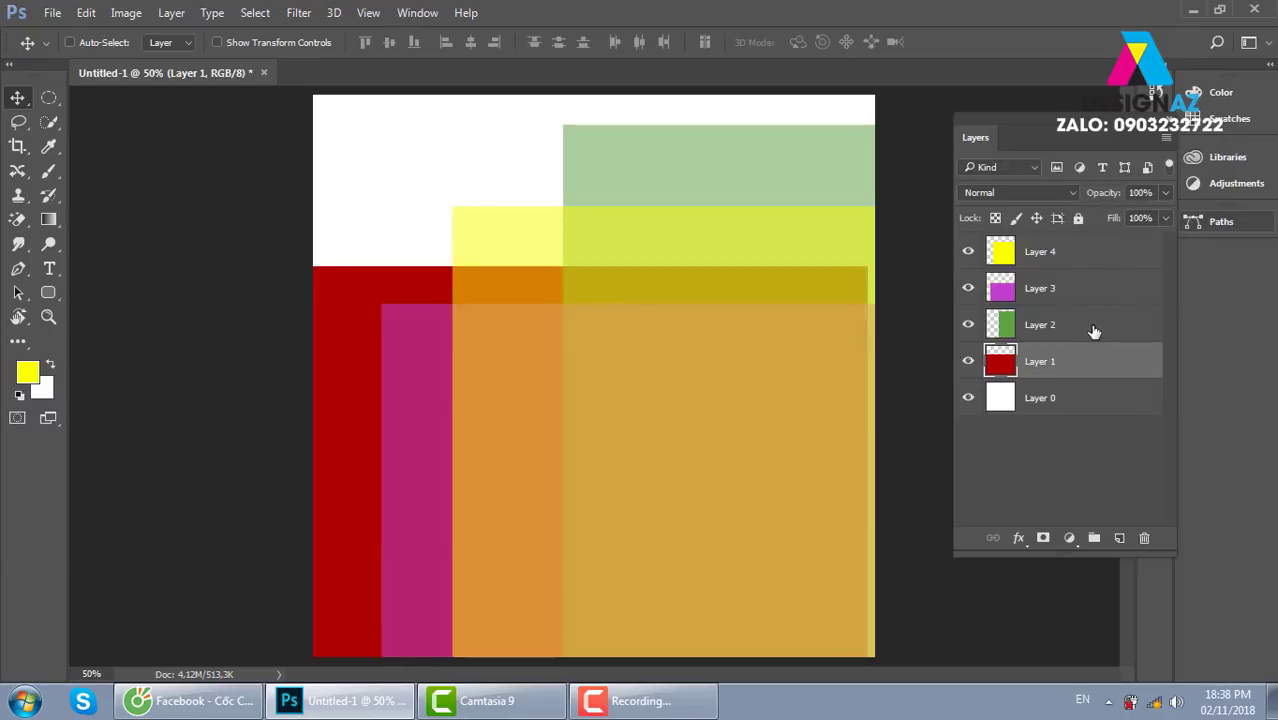
{"action": "left_click", "coordinate": [1094, 326]}
{"action": "left_click", "coordinate": [1165, 193]}
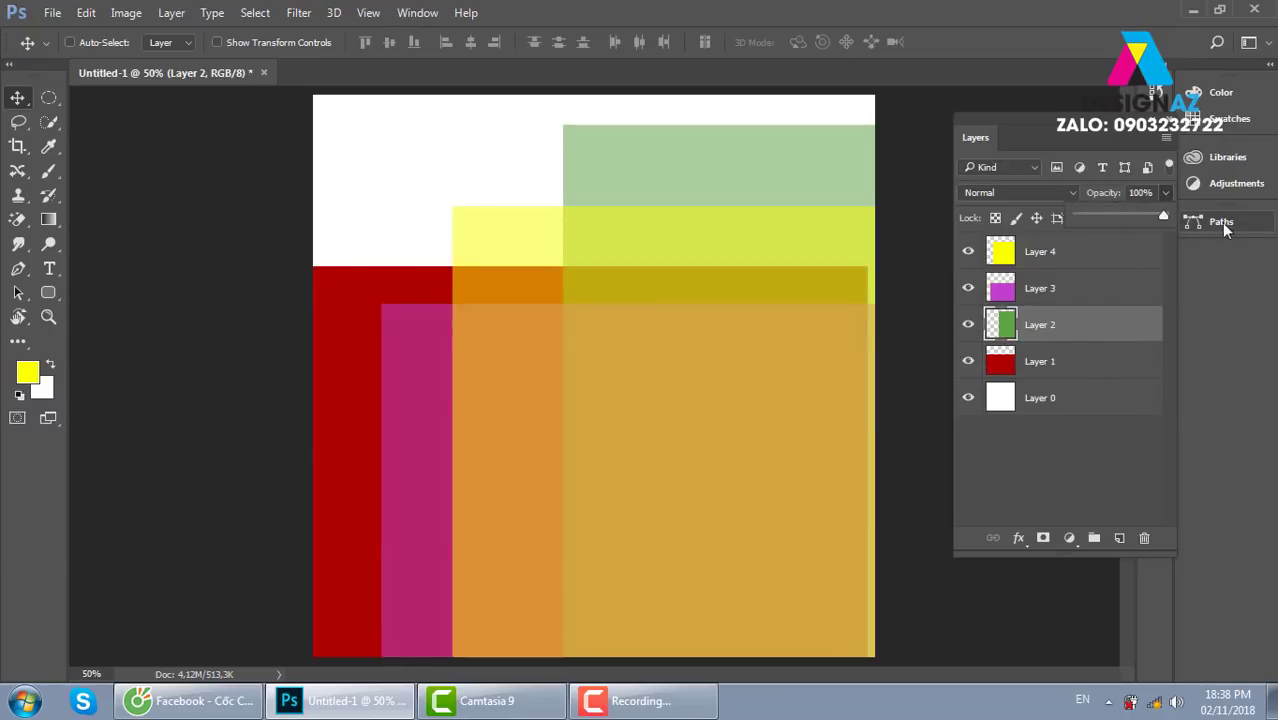
{"action": "left_click", "coordinate": [1104, 298]}
{"action": "left_click", "coordinate": [1165, 193]}
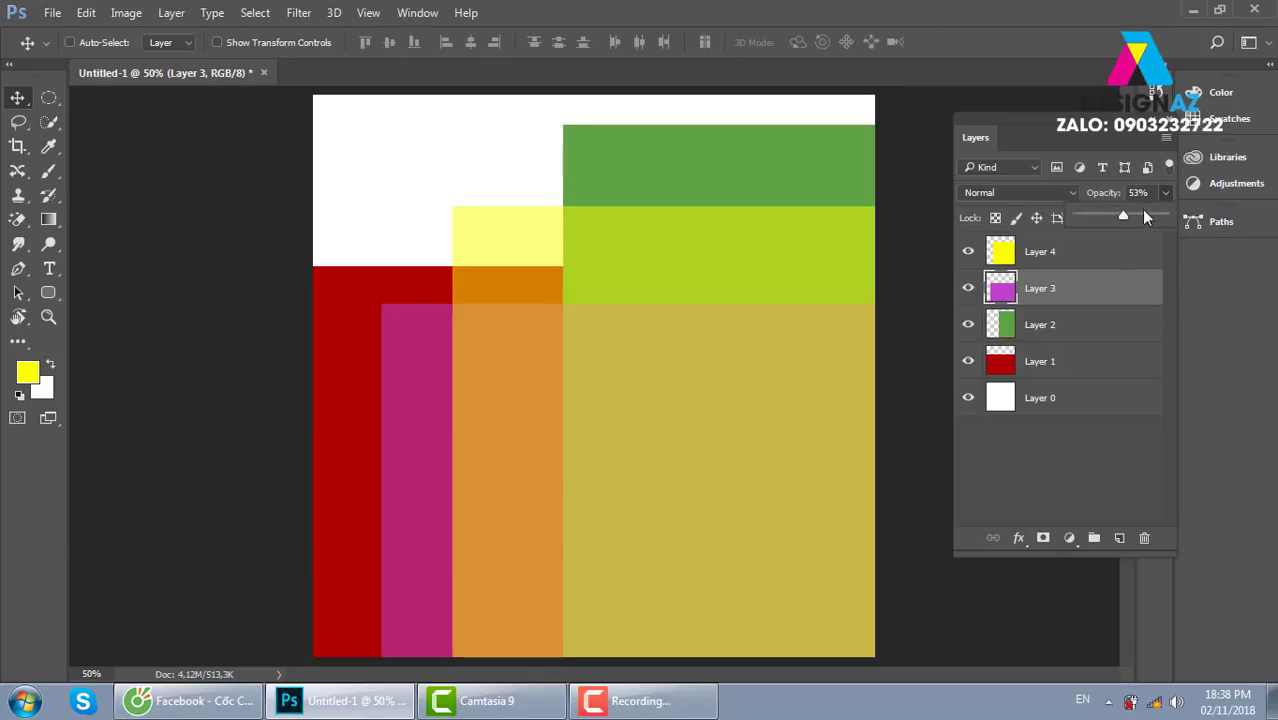
{"action": "left_click_drag", "start_coordinate": [1146, 217], "coordinate": [1200, 218]}
{"action": "left_click", "coordinate": [1120, 256]}
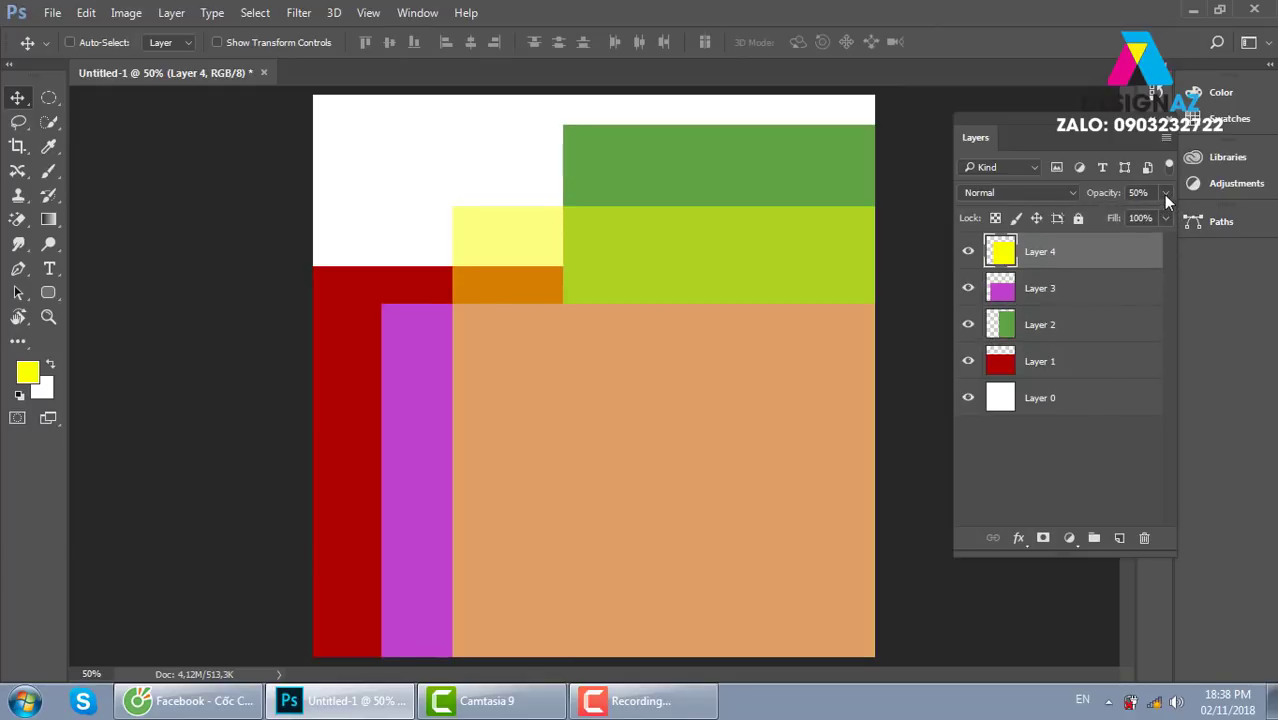
{"action": "left_click", "coordinate": [1165, 193]}
{"action": "left_click_drag", "start_coordinate": [1121, 218], "coordinate": [1233, 219]}
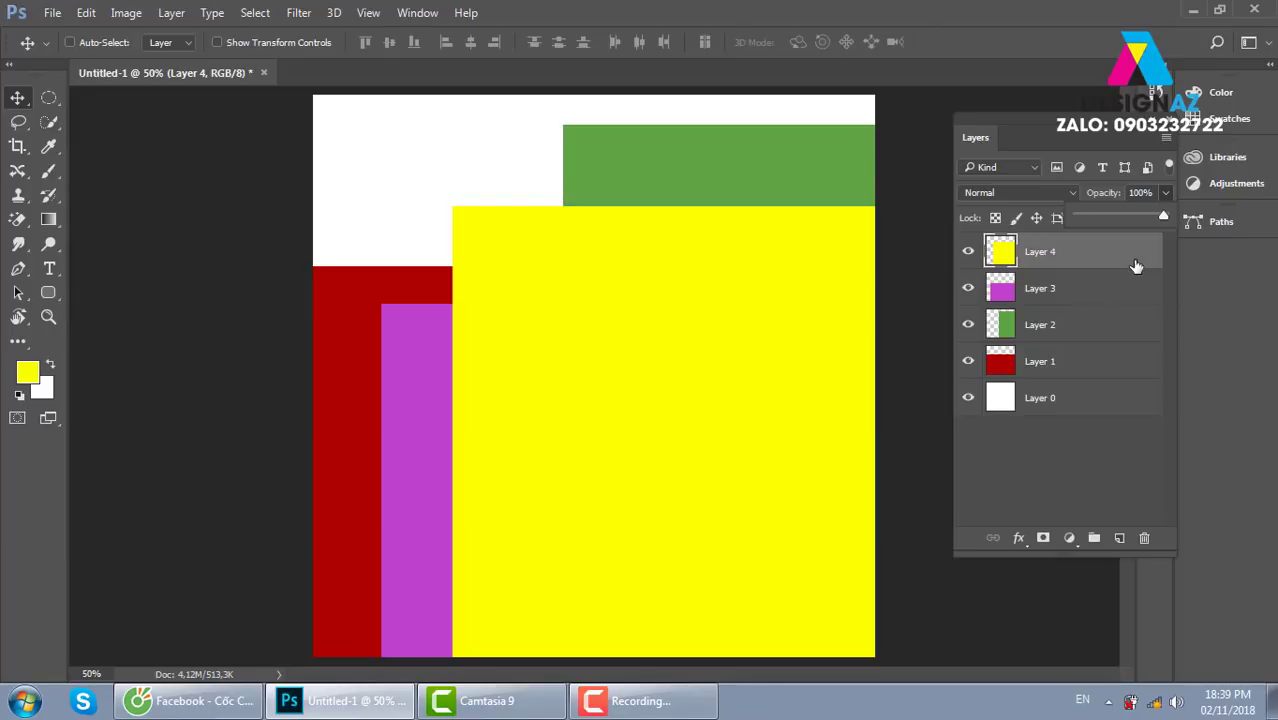
{"action": "left_click", "coordinate": [1121, 264]}
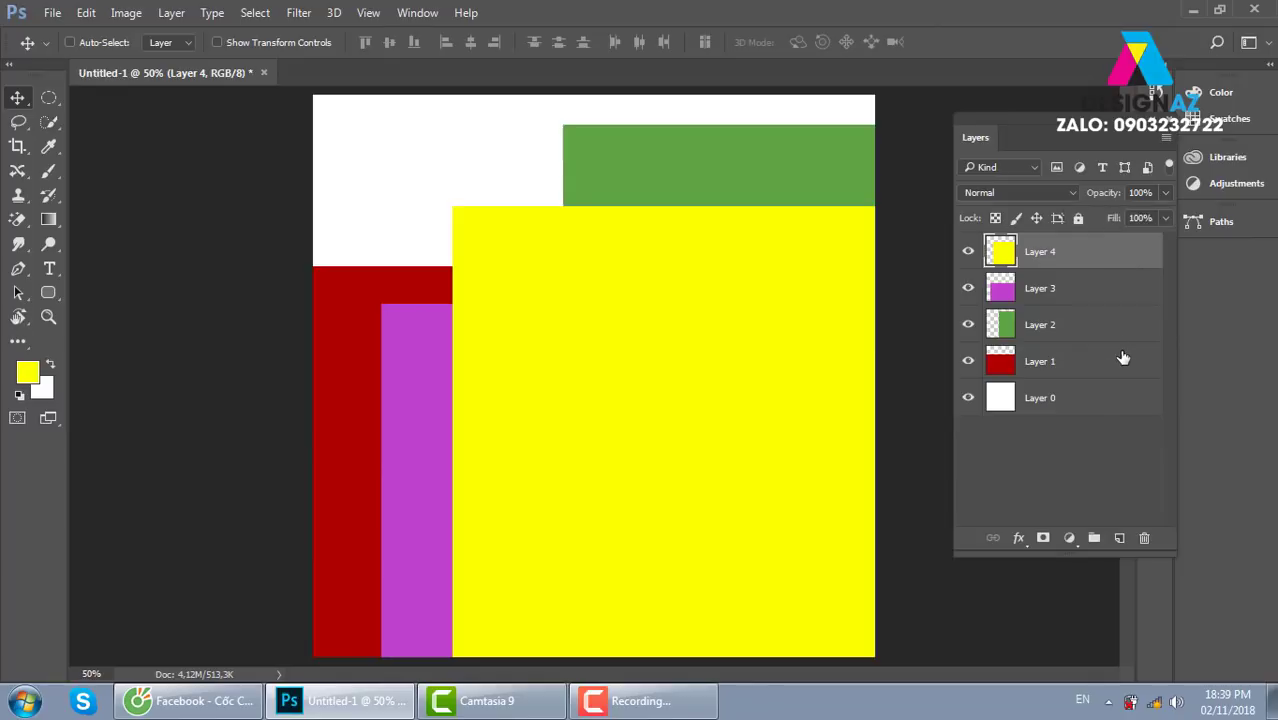
{"action": "key", "text": "ctrl+bracketleft"}
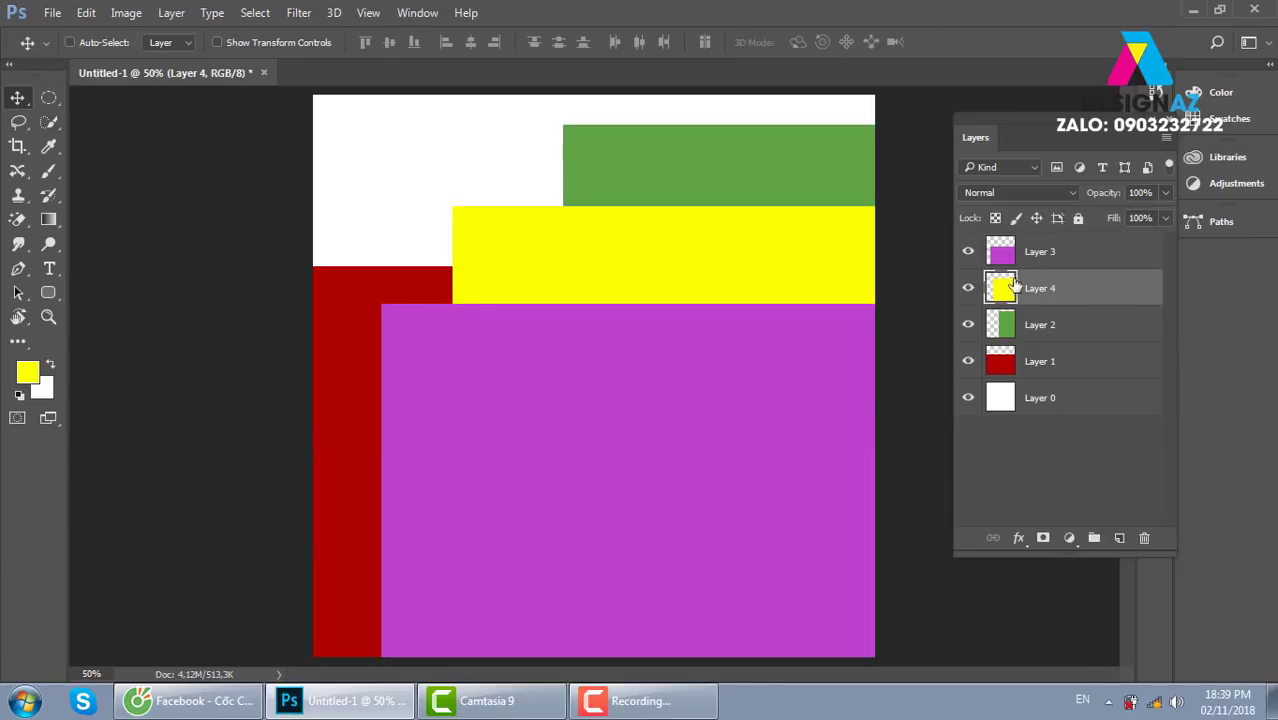
{"action": "left_click_drag", "start_coordinate": [1015, 290], "coordinate": [1003, 336]}
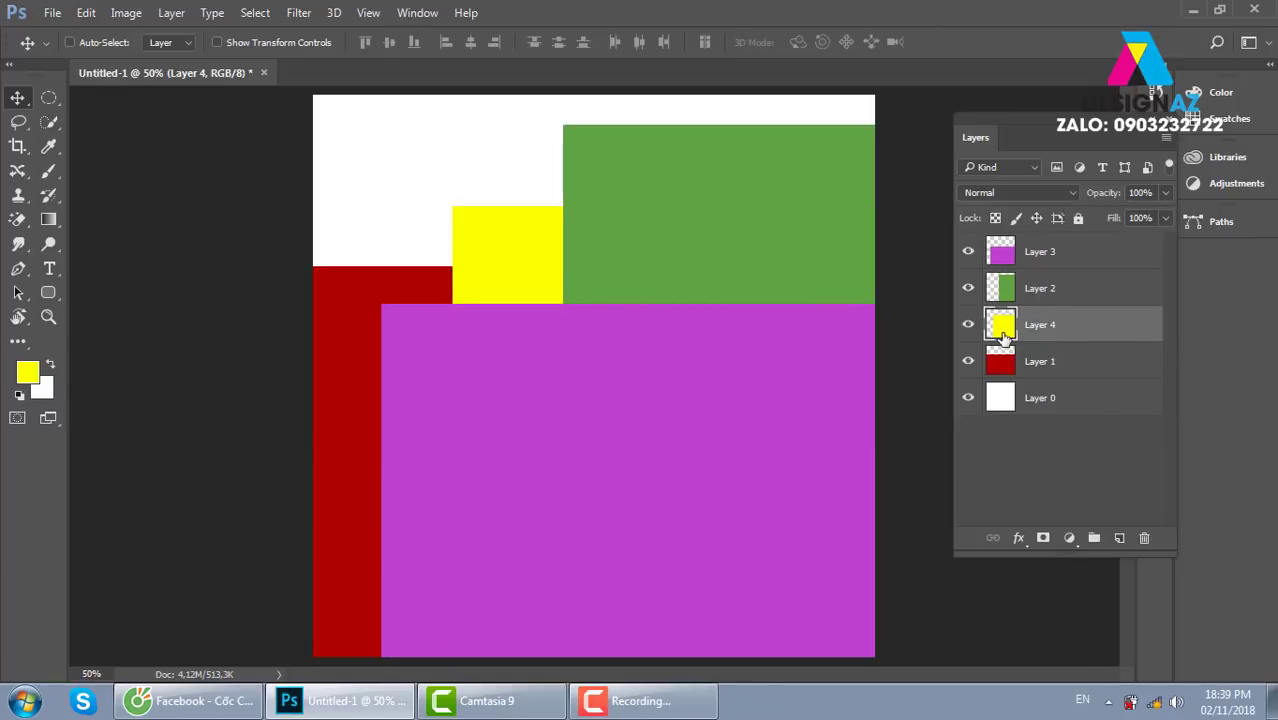
{"action": "key", "text": "ctrl+bracketleft"}
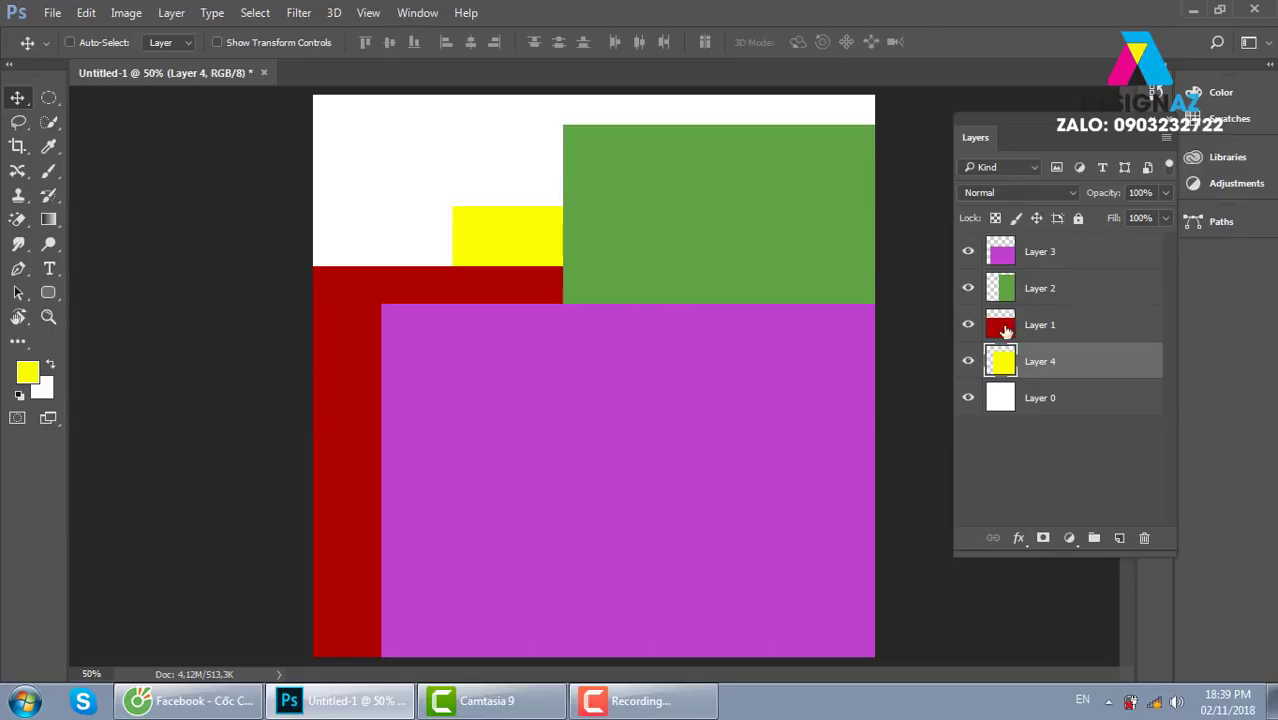
{"action": "key", "text": "ctrl"}
{"action": "key", "text": "ctrl+bracketright"}
{"action": "key", "text": "ctrl+bracketright"}
{"action": "key", "text": "ctrl+bracketright"}
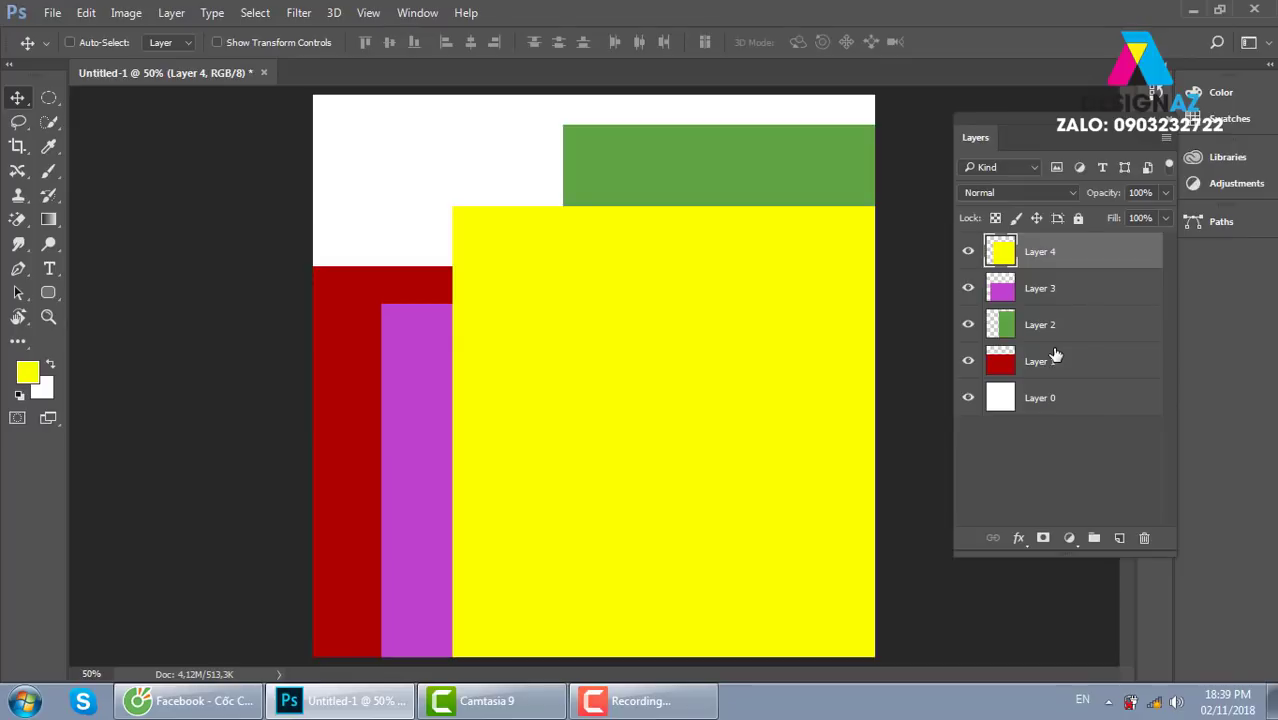
{"action": "key", "text": "ctrl"}
{"action": "key", "text": "ctrl+shift+bracketleft"}
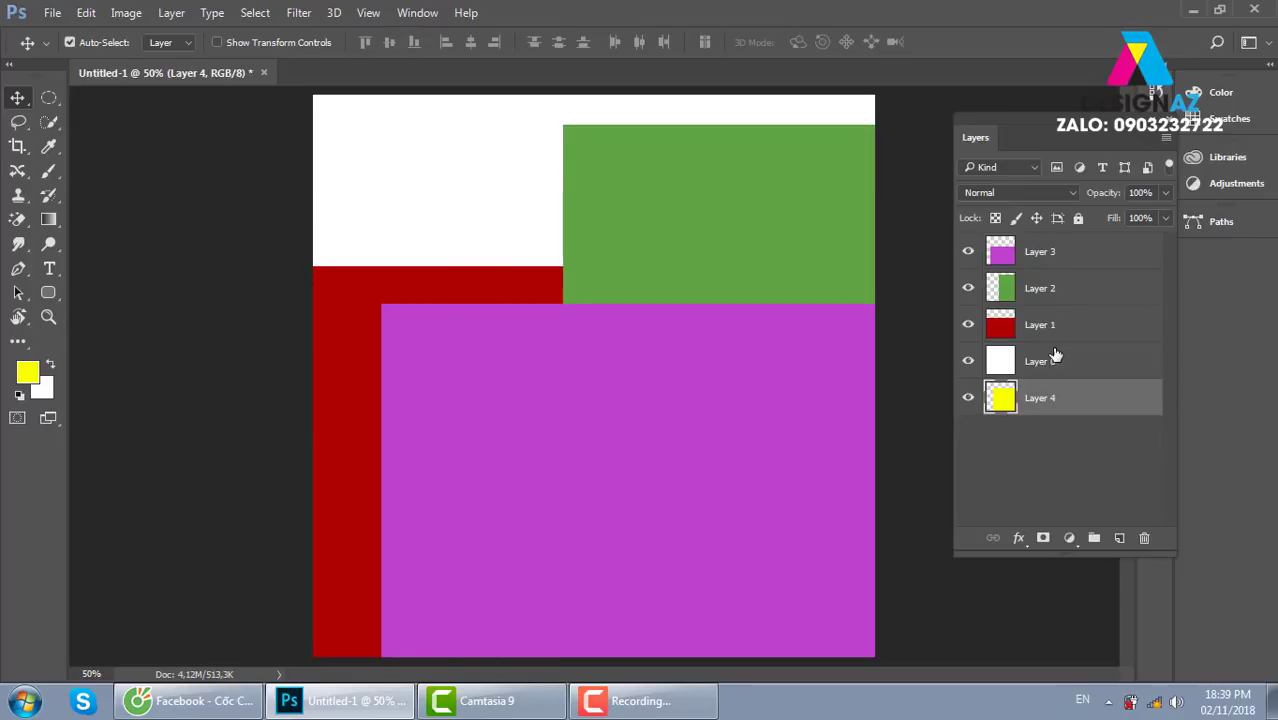
{"action": "key", "text": "ctrl+shift+bracketright"}
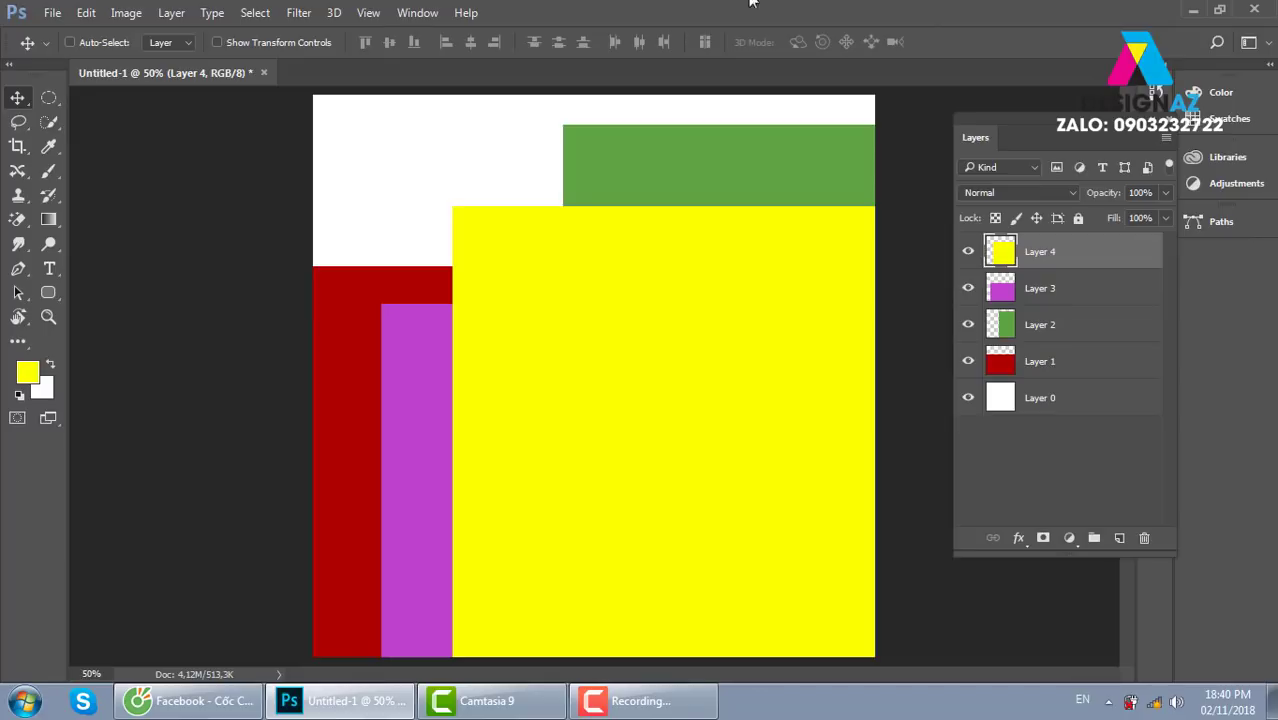
Step: Keep Auto-Select on Layer, select Layers 1–4 together and delete them, confirming Yes
{"action": "left_click", "coordinate": [187, 46]}
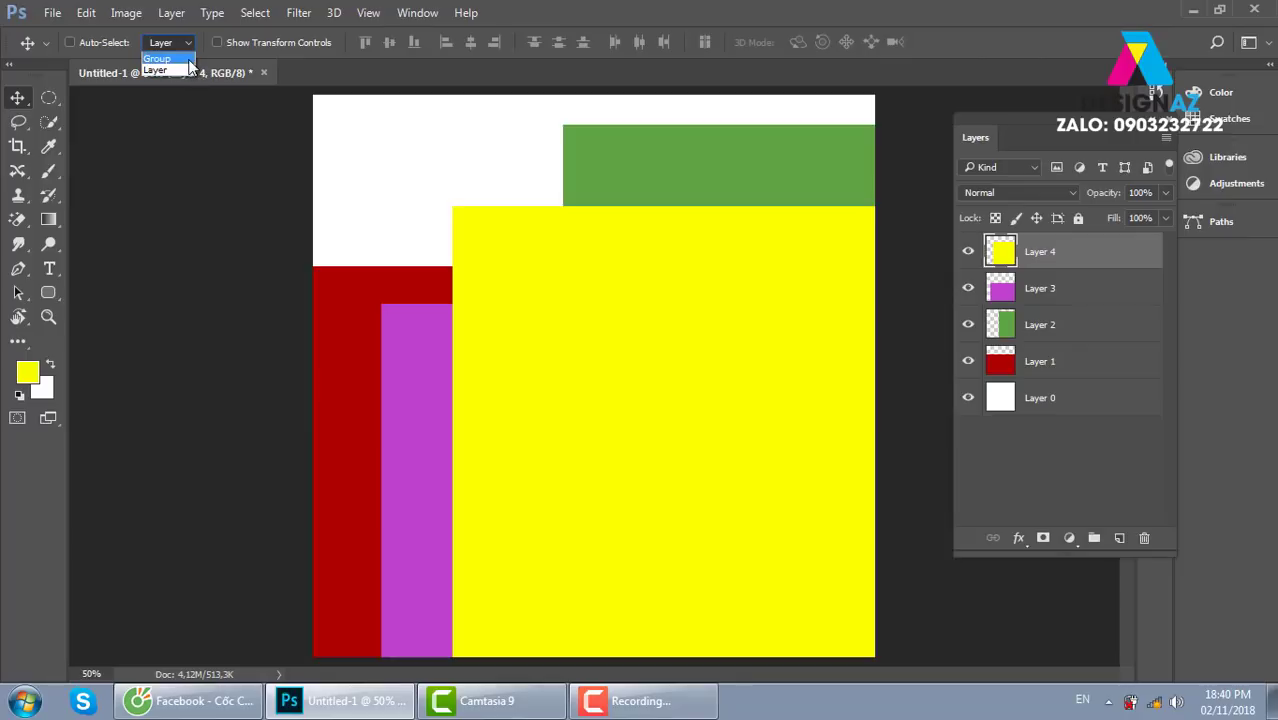
{"action": "left_click", "coordinate": [668, 236]}
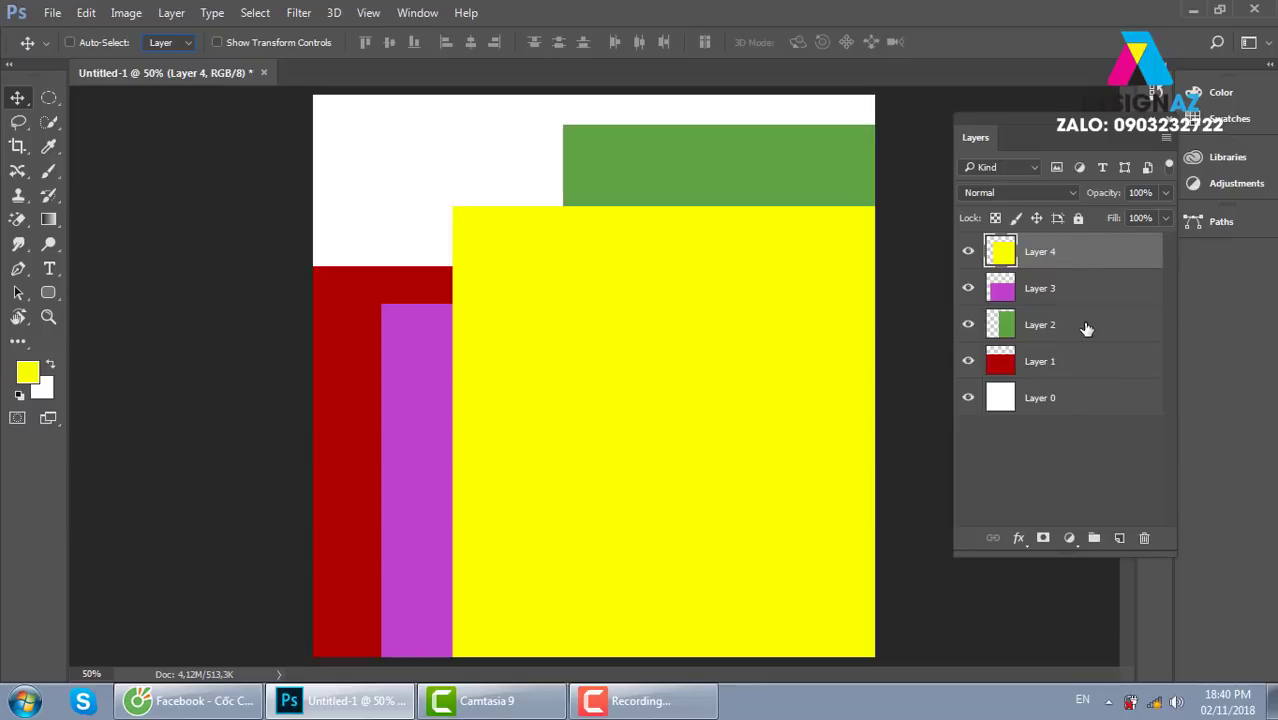
{"action": "left_click", "coordinate": [1084, 366], "text": "shift"}
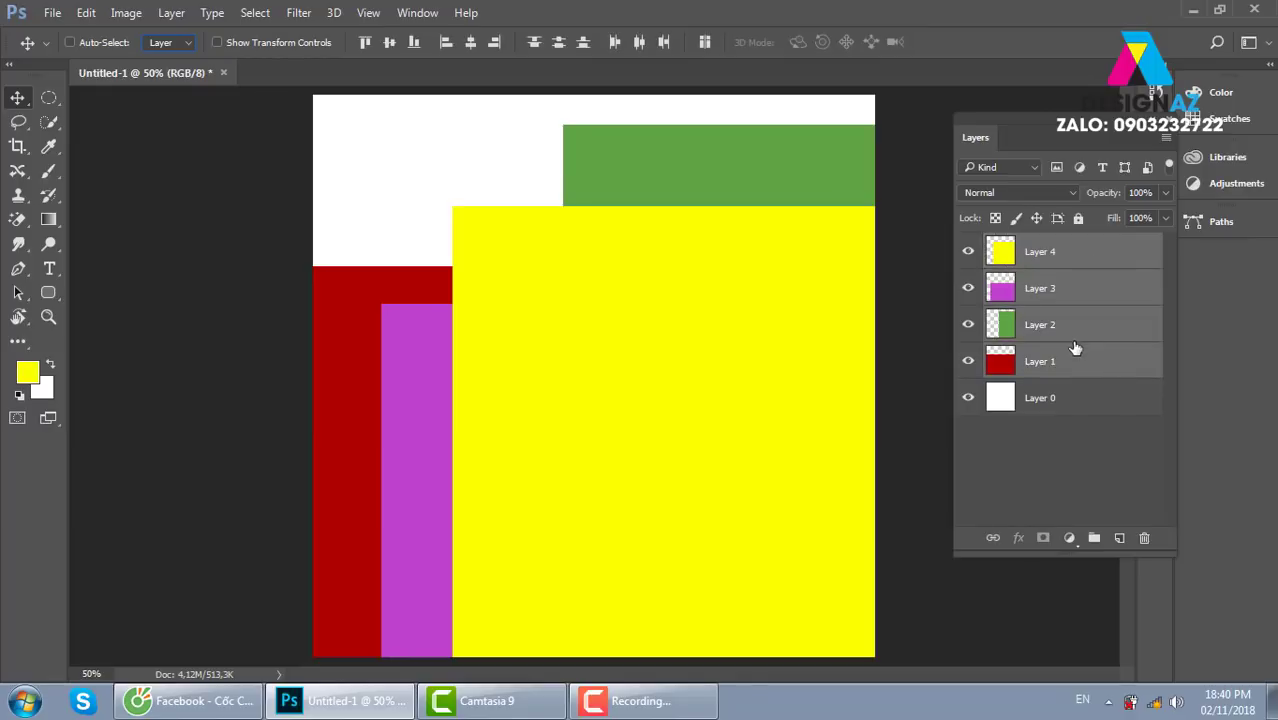
{"action": "left_click", "coordinate": [1144, 538]}
{"action": "left_click", "coordinate": [634, 278]}
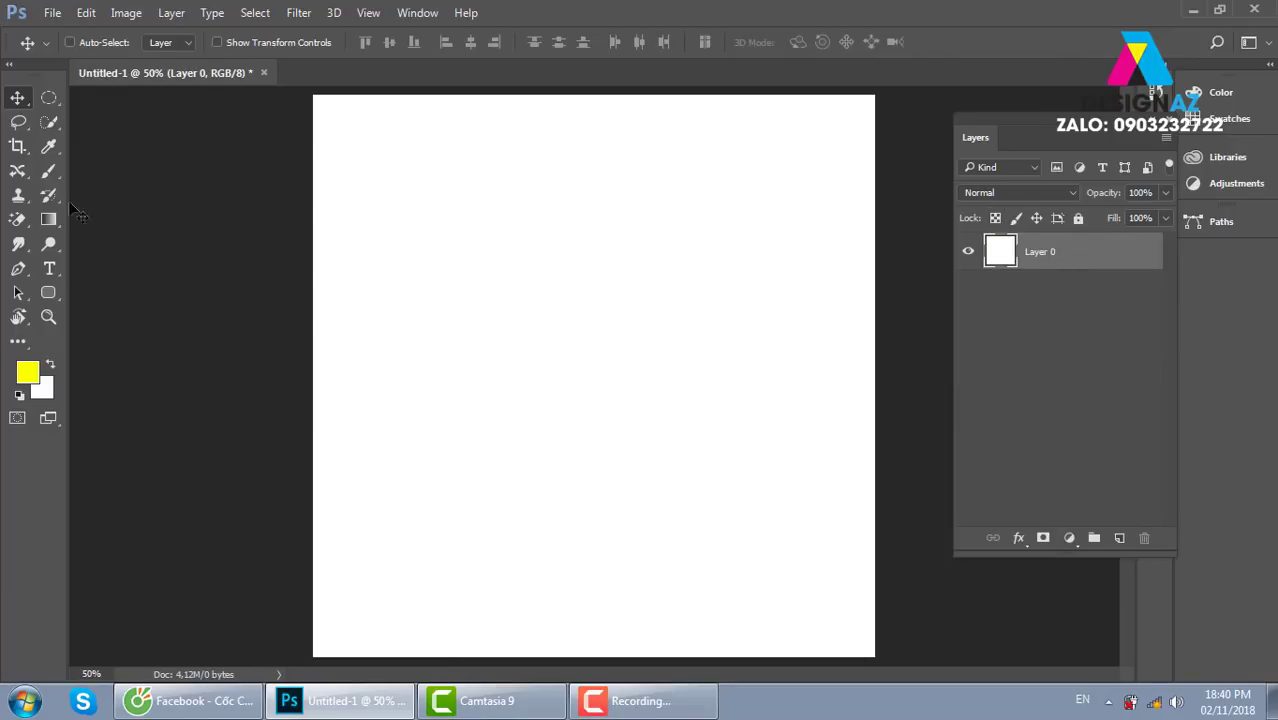
Step: Draw a circular elliptical-marquee selection near the canvas centre and add a new empty Layer 1
{"action": "left_click", "coordinate": [49, 101]}
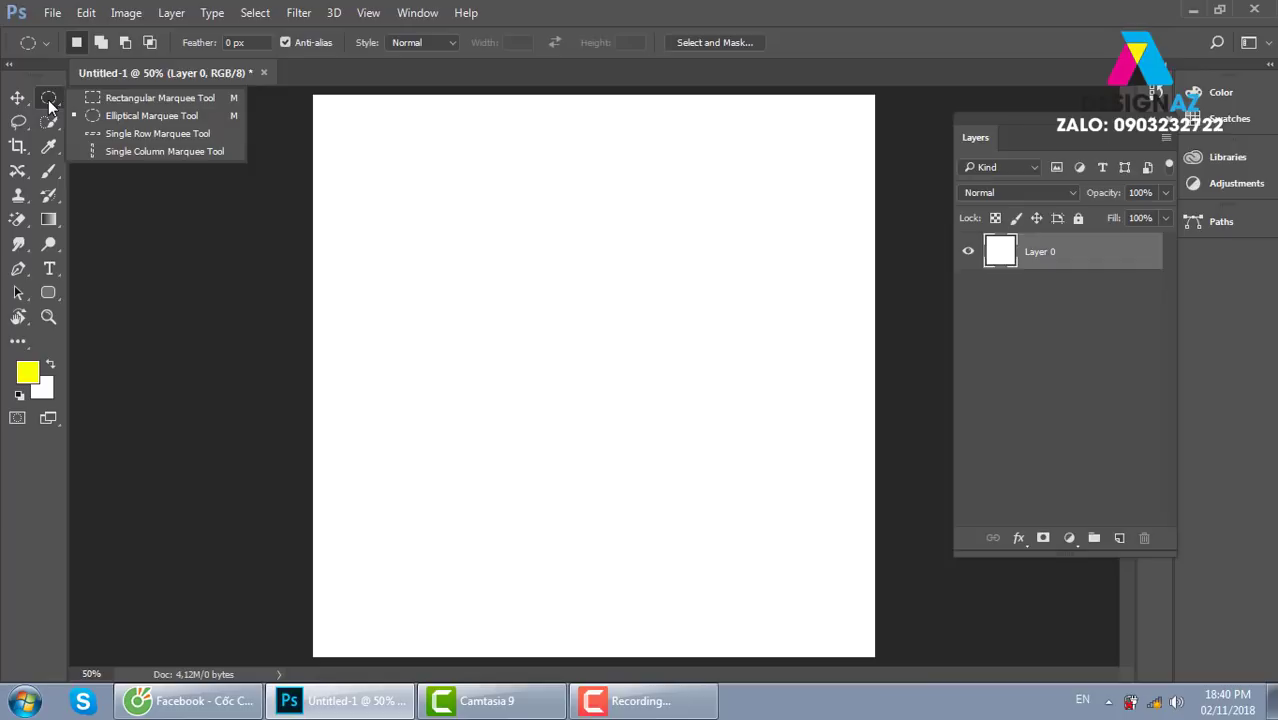
{"action": "left_click", "coordinate": [106, 108]}
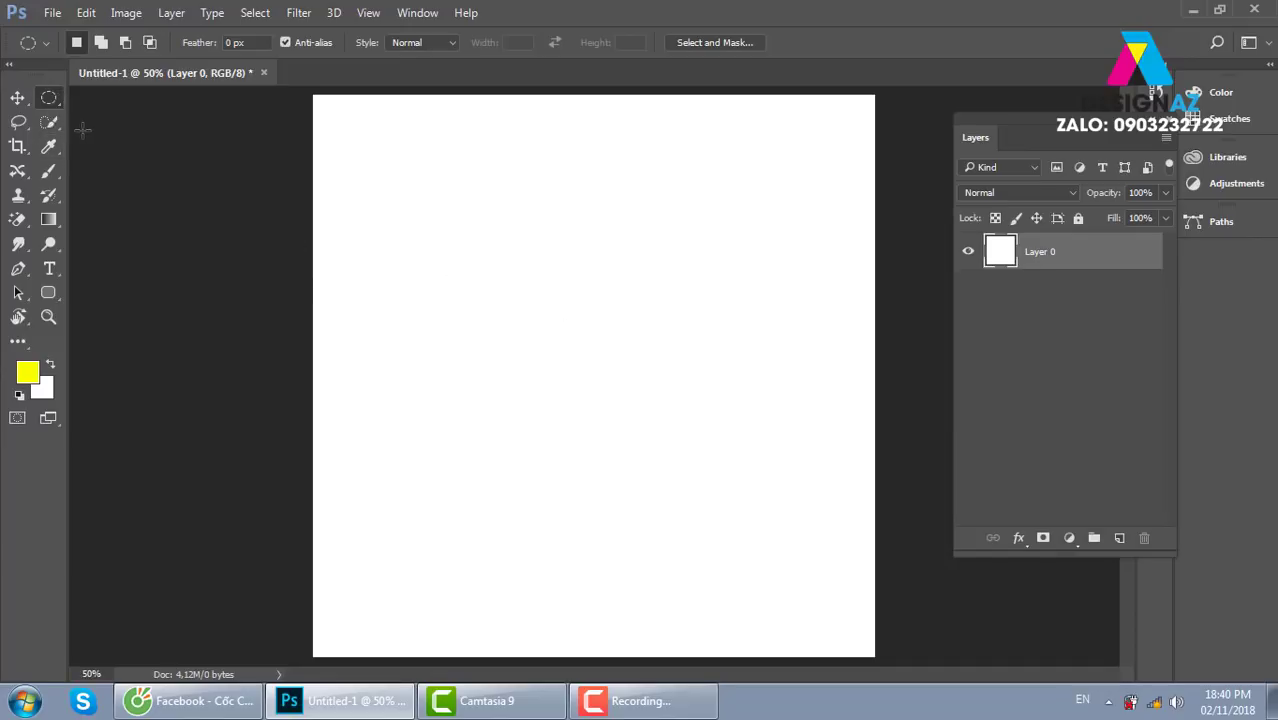
{"action": "left_click_drag", "start_coordinate": [478, 242], "coordinate": [696, 450]}
{"action": "left_click", "coordinate": [696, 450]}
{"action": "left_click", "coordinate": [1119, 537]}
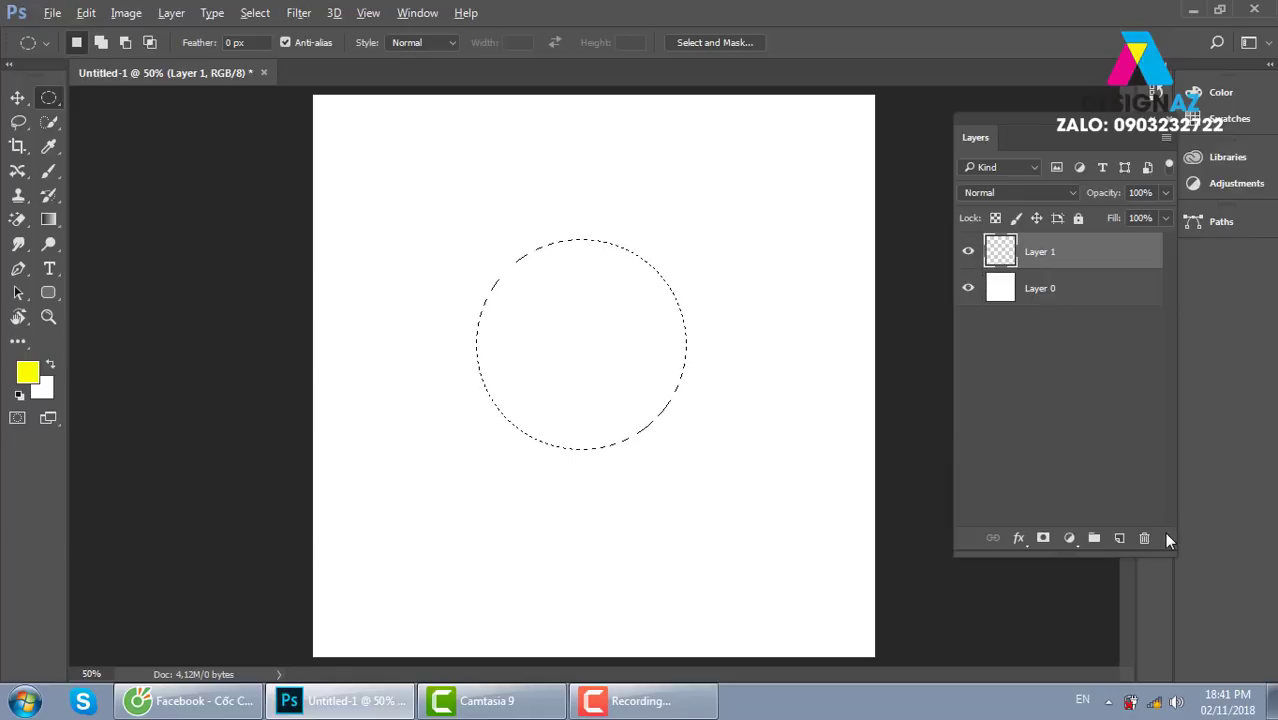
Step: Set the foreground colour to orange #ffc000 and fill the circle selection with it
{"action": "key", "text": "alt+BackSpace"}
{"action": "key", "text": "ctrl+z"}
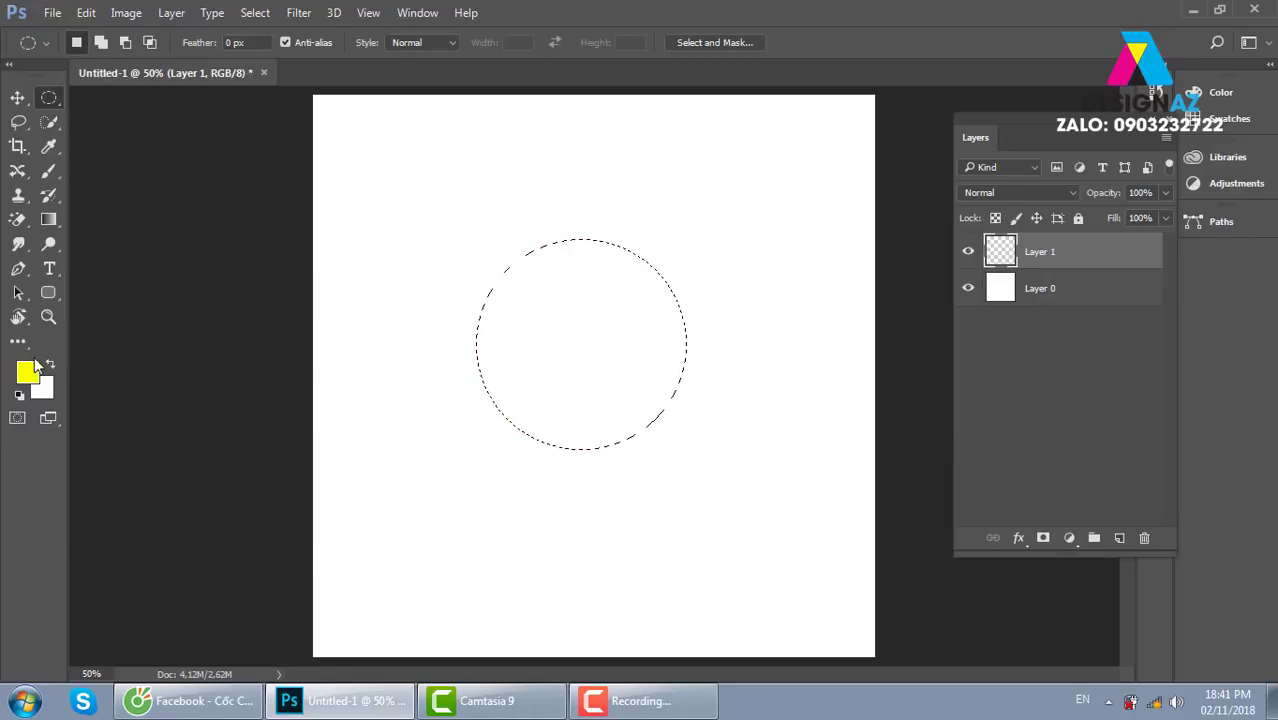
{"action": "left_click", "coordinate": [28, 371]}
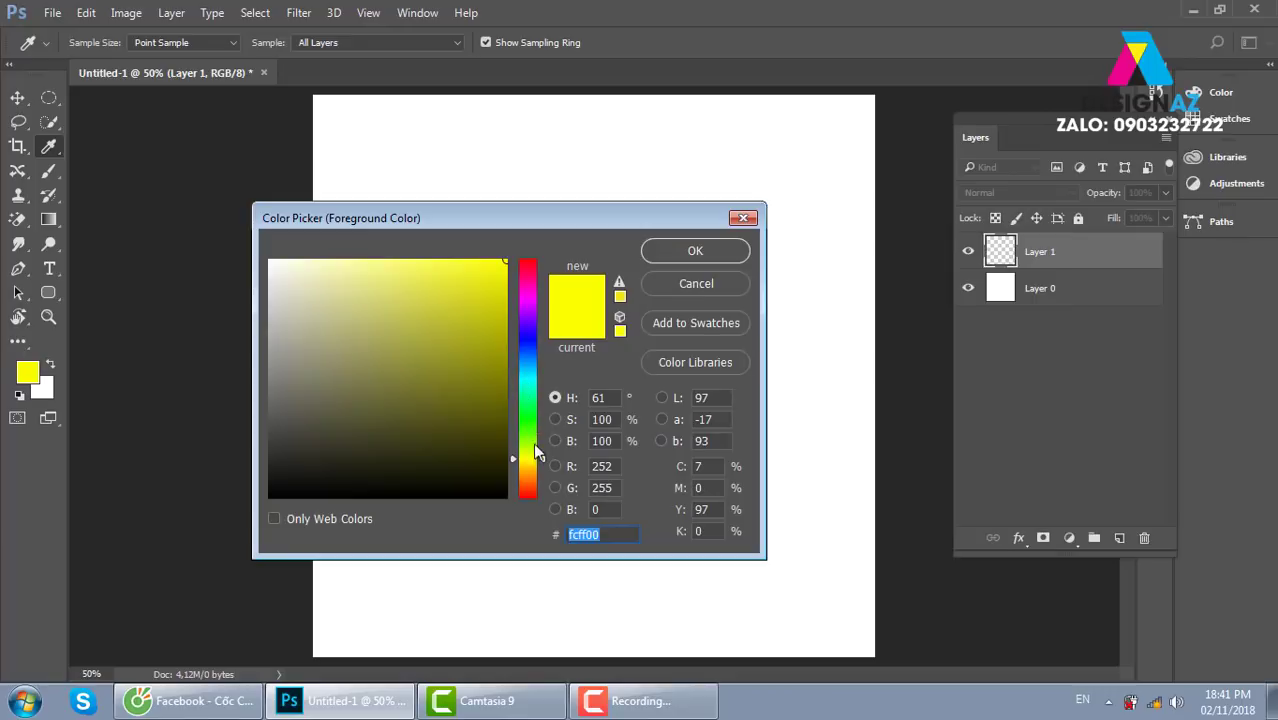
{"action": "left_click", "coordinate": [530, 467]}
{"action": "left_click", "coordinate": [697, 251]}
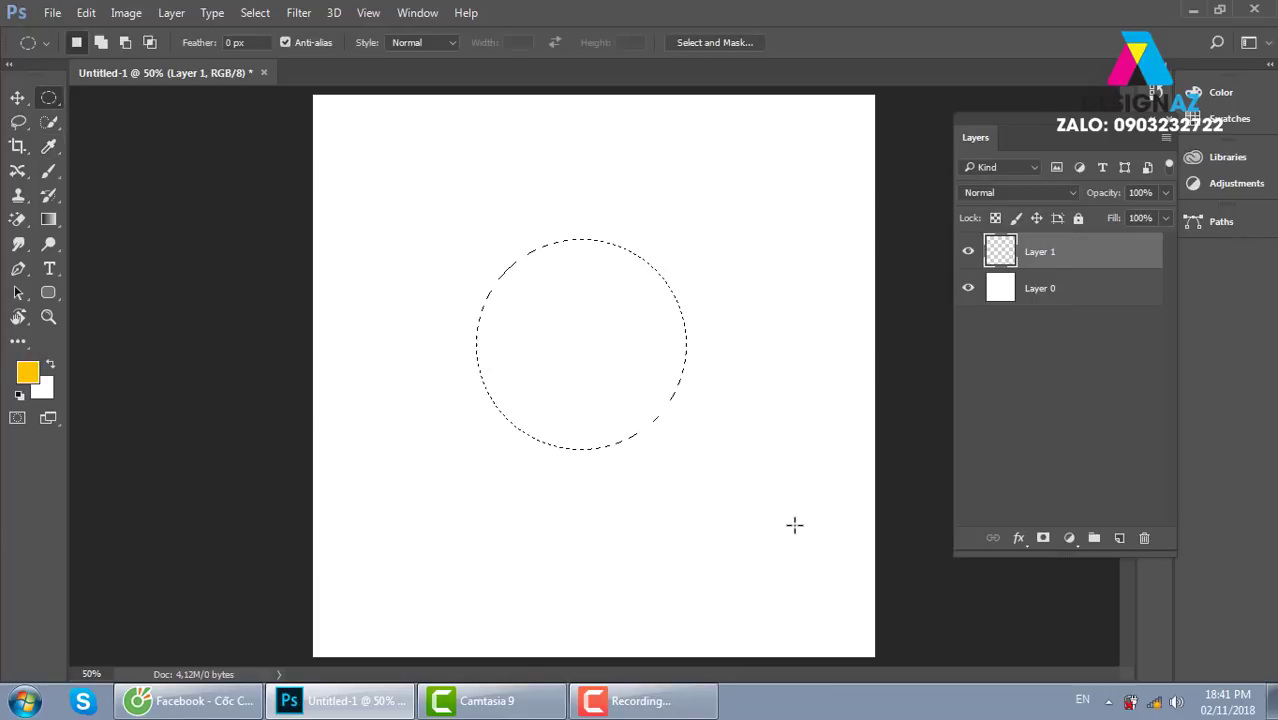
{"action": "key", "text": "alt+BackSpace"}
Step: Deselect and move the orange circle into the upper-left of the canvas
{"action": "key", "text": "v"}
{"action": "key", "text": "ctrl+d"}
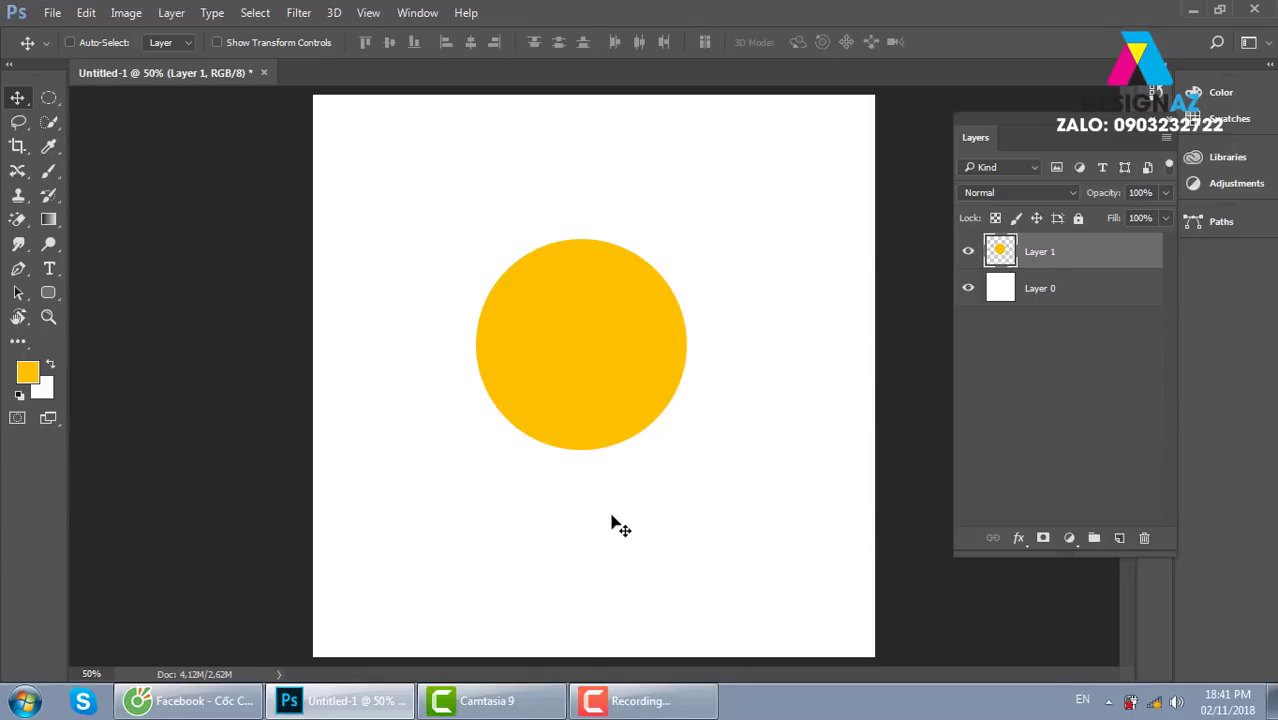
{"action": "mouse_move", "coordinate": [585, 370]}
{"action": "left_mouse_down"}
{"action": "mouse_move", "coordinate": [542, 347]}
{"action": "mouse_move", "coordinate": [500, 259]}
{"action": "mouse_move", "coordinate": [489, 292]}
{"action": "left_mouse_up"}
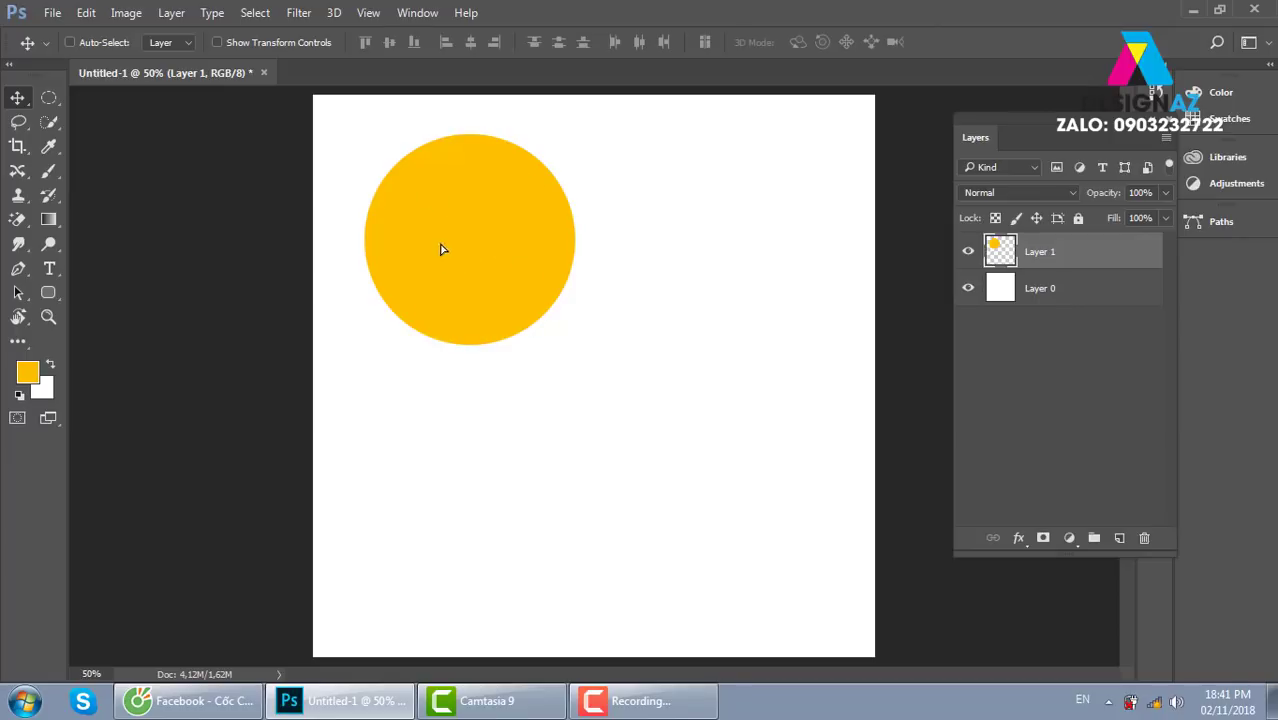
{"action": "left_click_drag", "start_coordinate": [439, 245], "coordinate": [419, 234]}
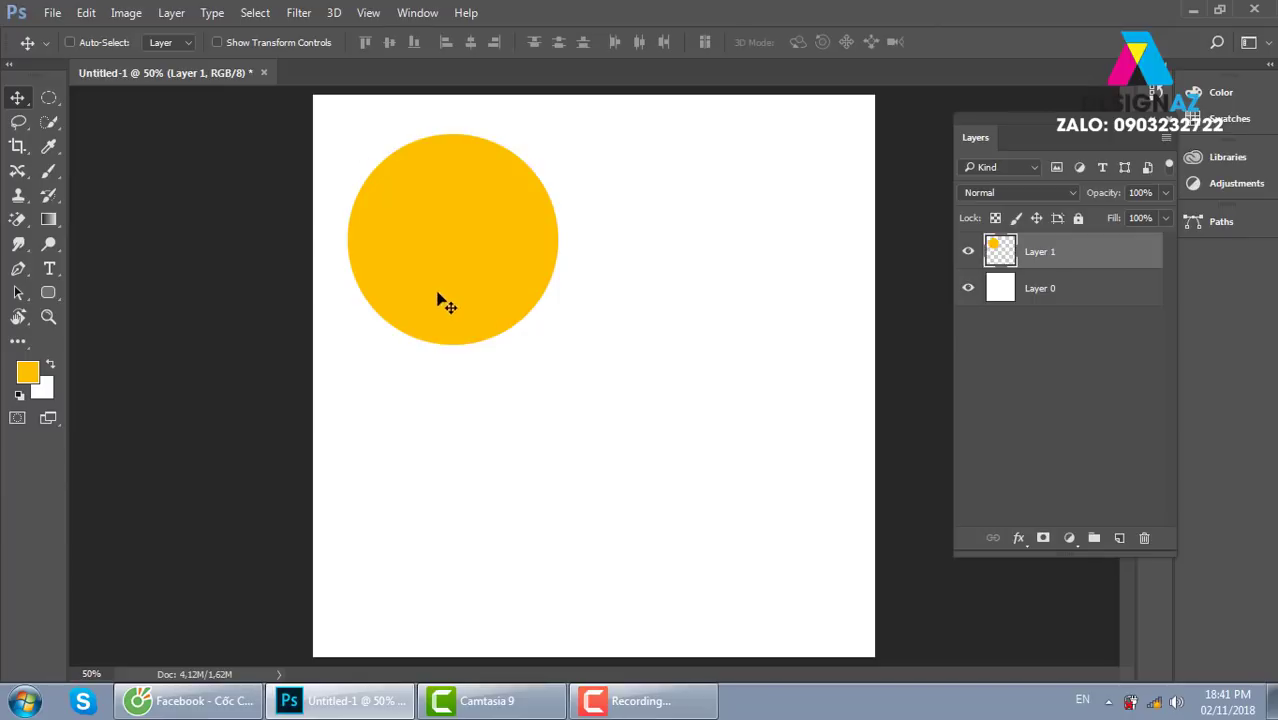
Step: Alt-drag a copy of the circle to the right of the original, retrying placement twice
{"action": "left_click_drag", "start_coordinate": [480, 274], "coordinate": [712, 270]}
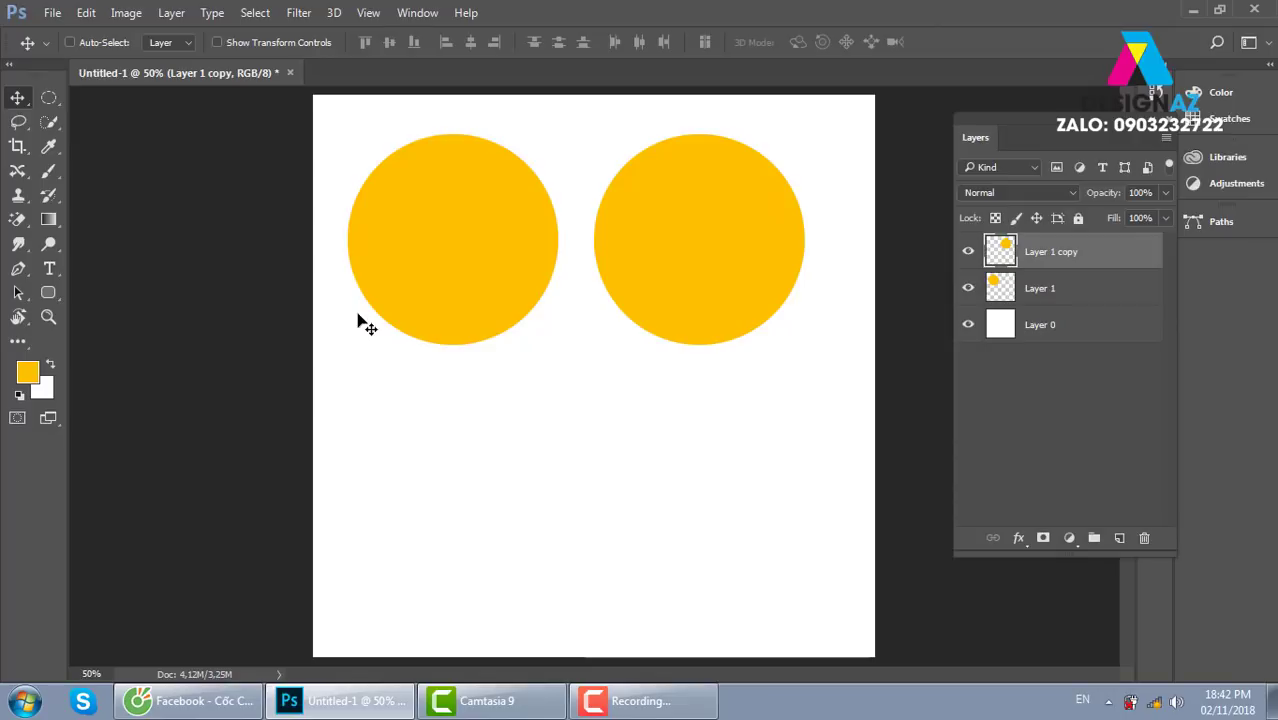
{"action": "key", "text": "ctrl+z"}
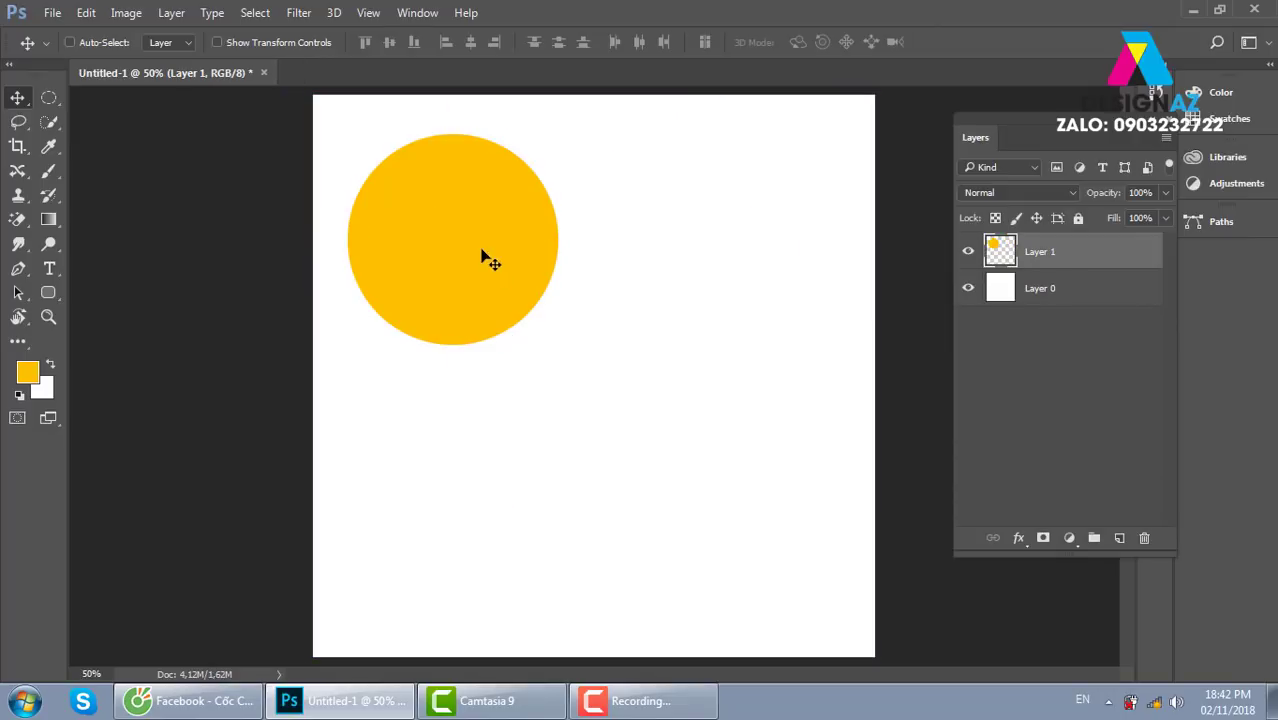
{"action": "mouse_move", "coordinate": [501, 283]}
{"action": "left_mouse_down"}
{"action": "mouse_move", "coordinate": [793, 317]}
{"action": "mouse_move", "coordinate": [730, 325]}
{"action": "left_mouse_up"}
{"action": "key", "text": "ctrl+z"}
{"action": "left_click_drag", "start_coordinate": [462, 251], "coordinate": [740, 263]}
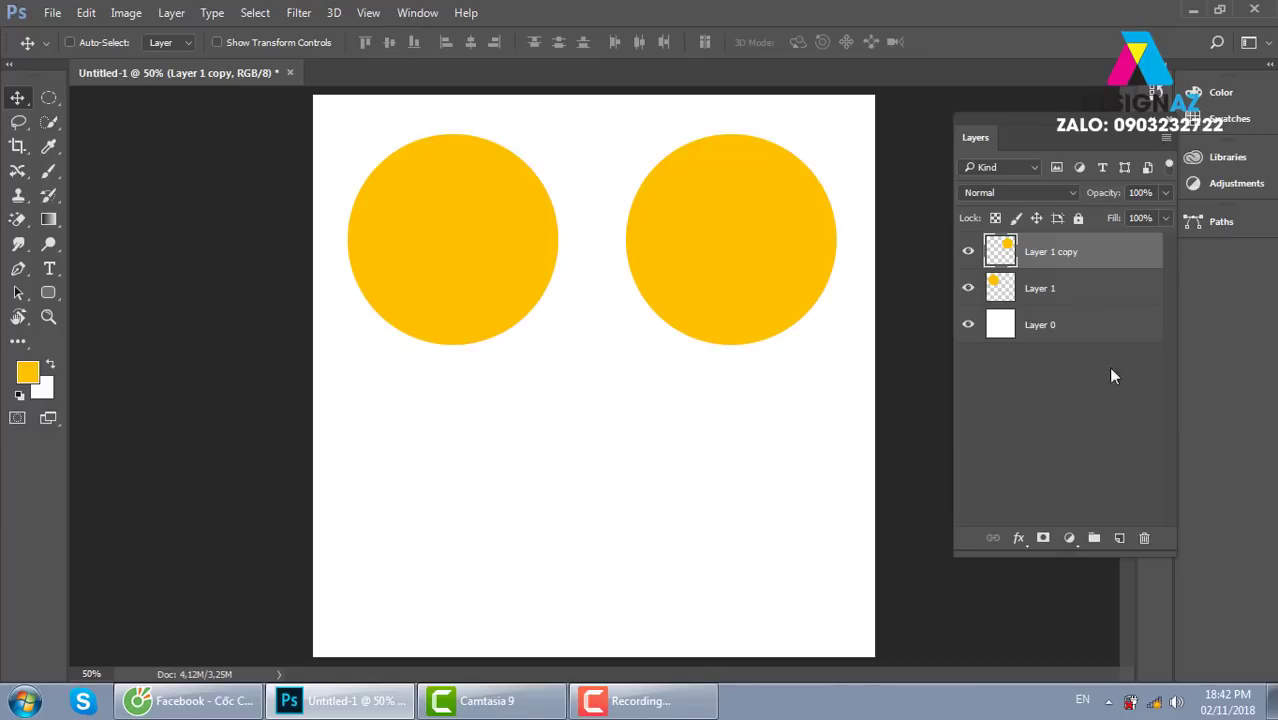
Step: Try duplicating both circles into a lower row, then undo back through the history
{"action": "left_click", "coordinate": [1110, 293], "text": "shift"}
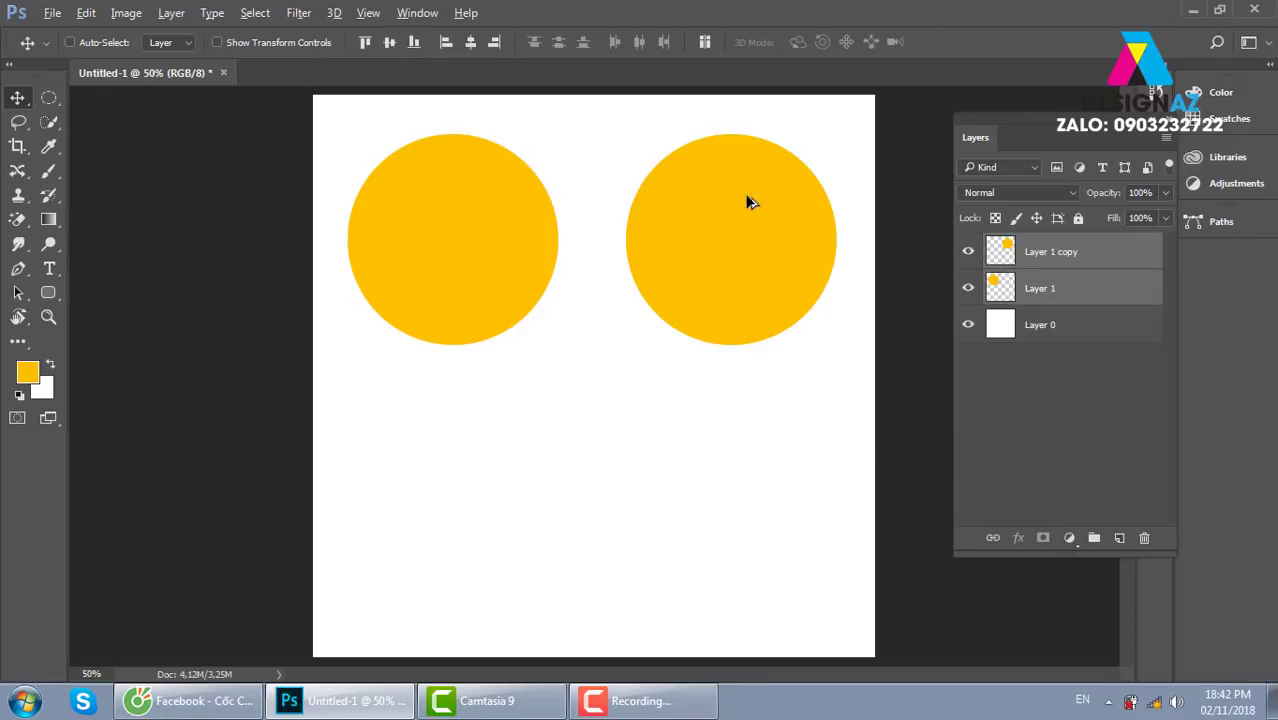
{"action": "left_click_drag", "start_coordinate": [747, 200], "coordinate": [742, 455]}
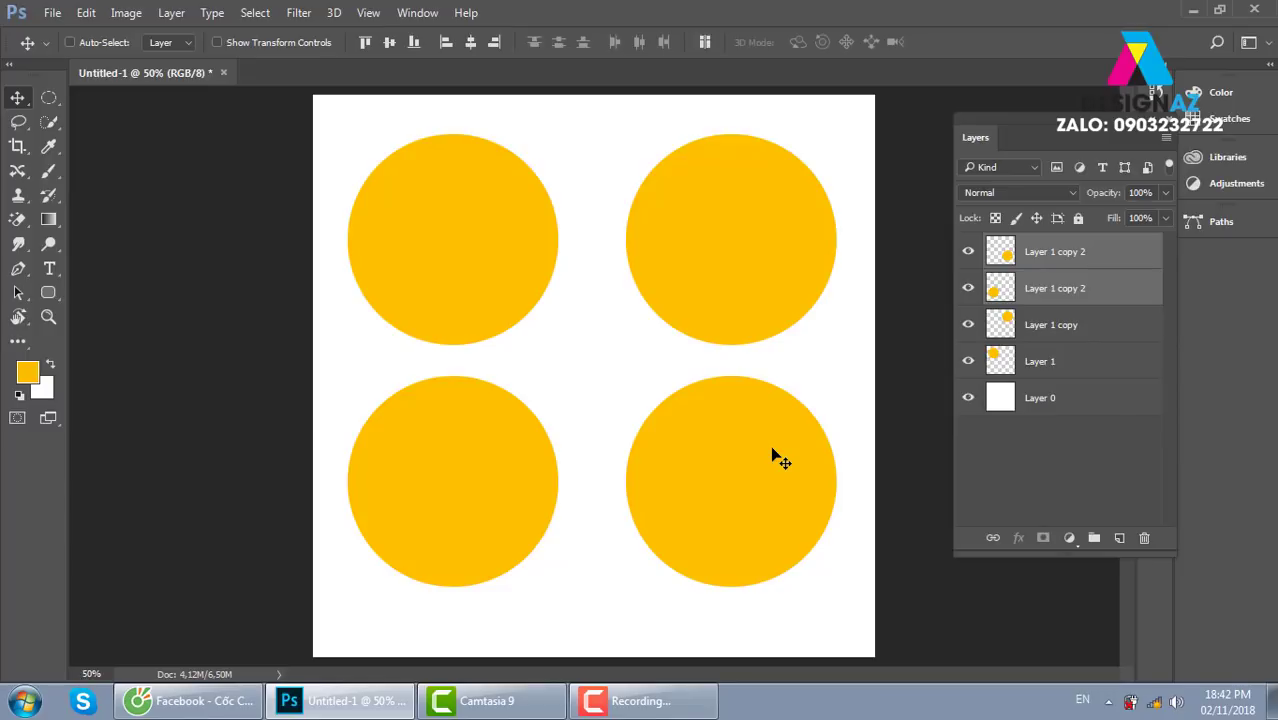
{"action": "key", "text": "ctrl+z"}
{"action": "key", "text": "ctrl+z"}
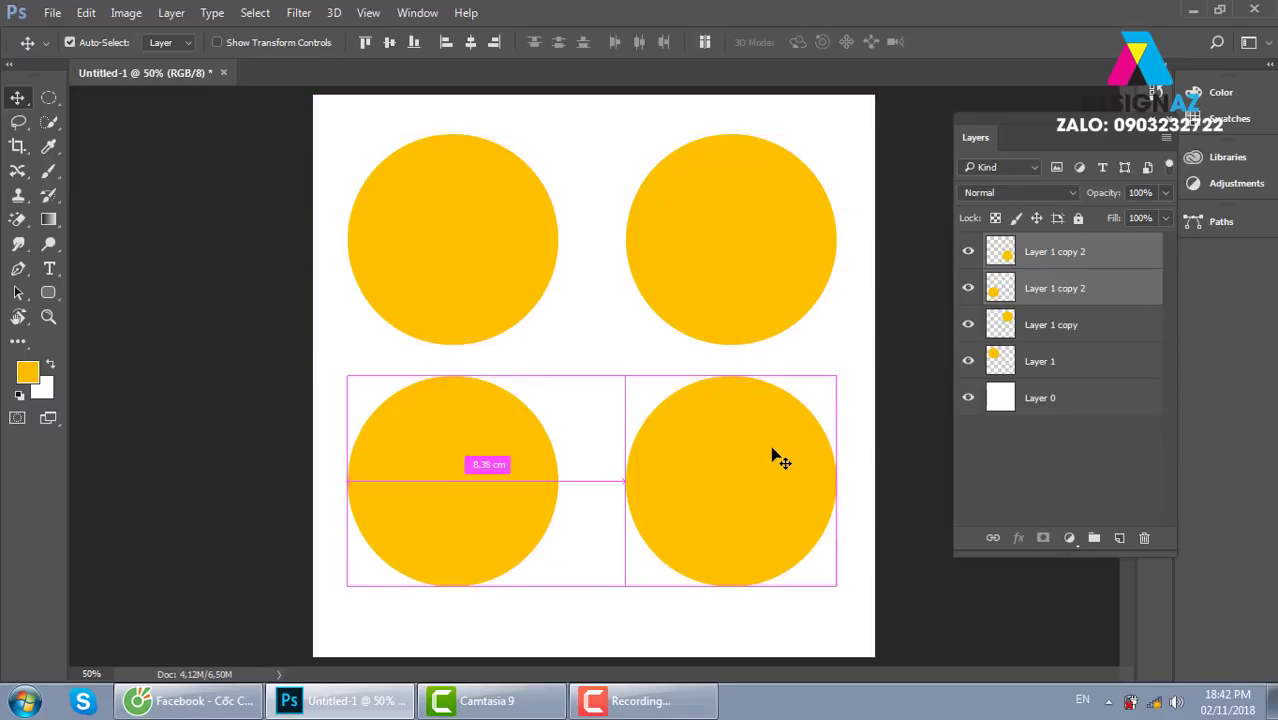
{"action": "key", "text": "ctrl+z"}
{"action": "key", "text": "ctrl+alt+z"}
{"action": "key", "text": "ctrl"}
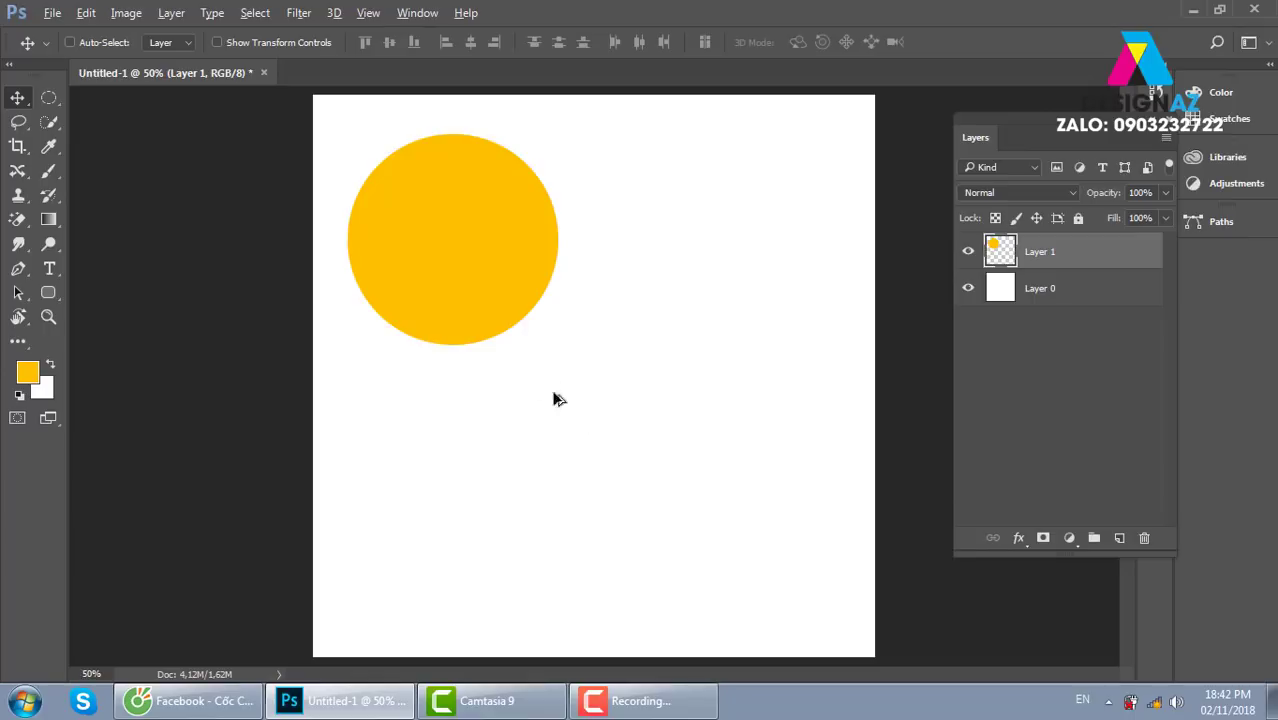
Step: Place circle copies right, below and bottom-left, then delete the two bottom copies
{"action": "left_click_drag", "start_coordinate": [553, 397], "coordinate": [753, 325]}
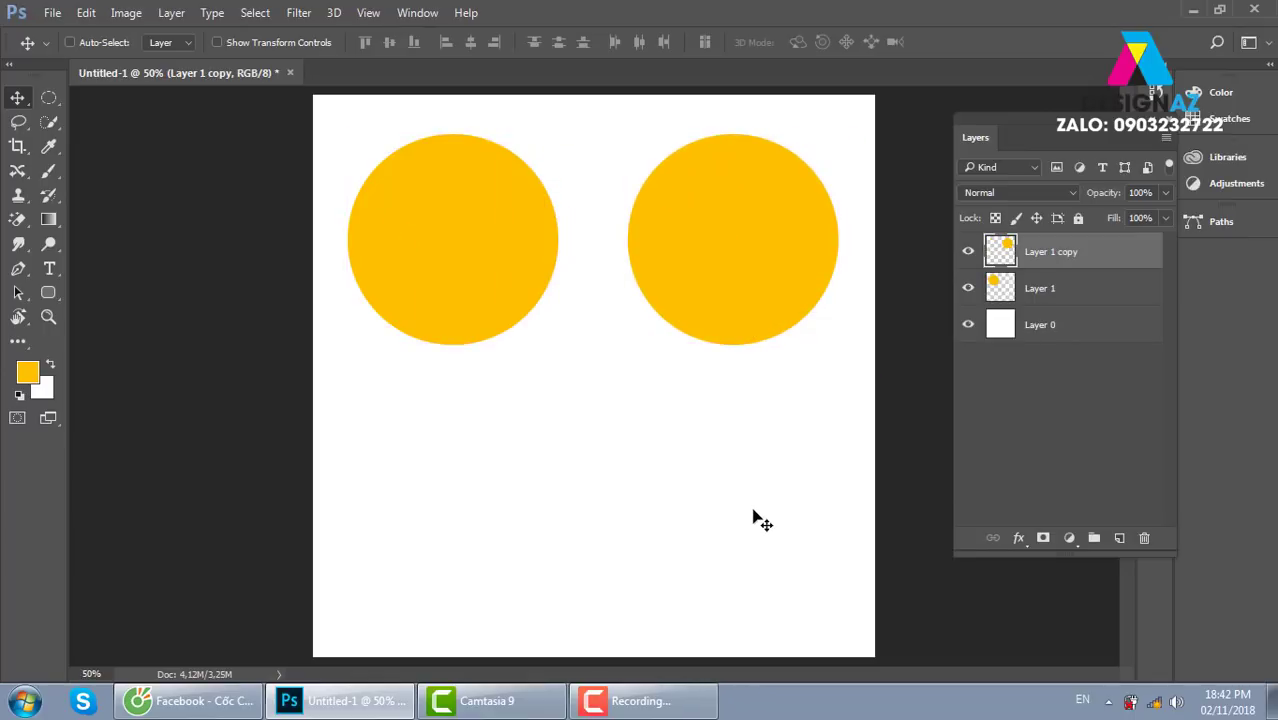
{"action": "left_click_drag", "start_coordinate": [799, 257], "coordinate": [783, 489]}
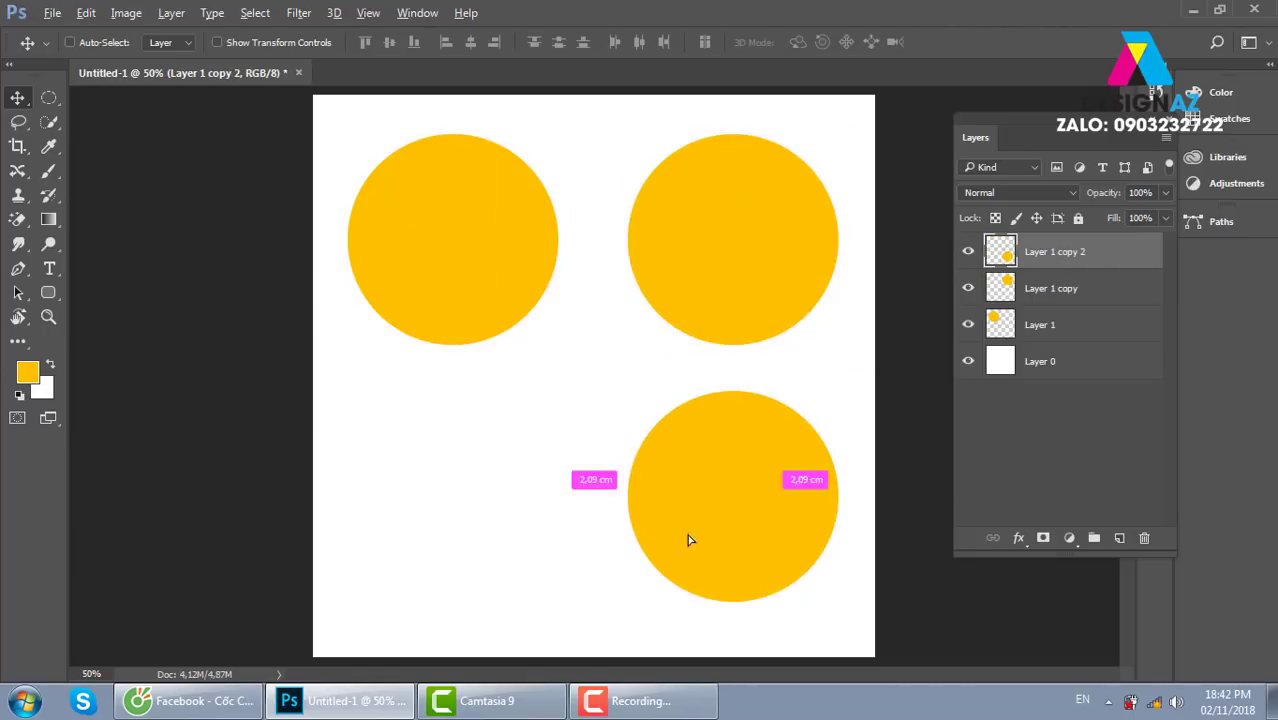
{"action": "left_click_drag", "start_coordinate": [688, 536], "coordinate": [536, 536]}
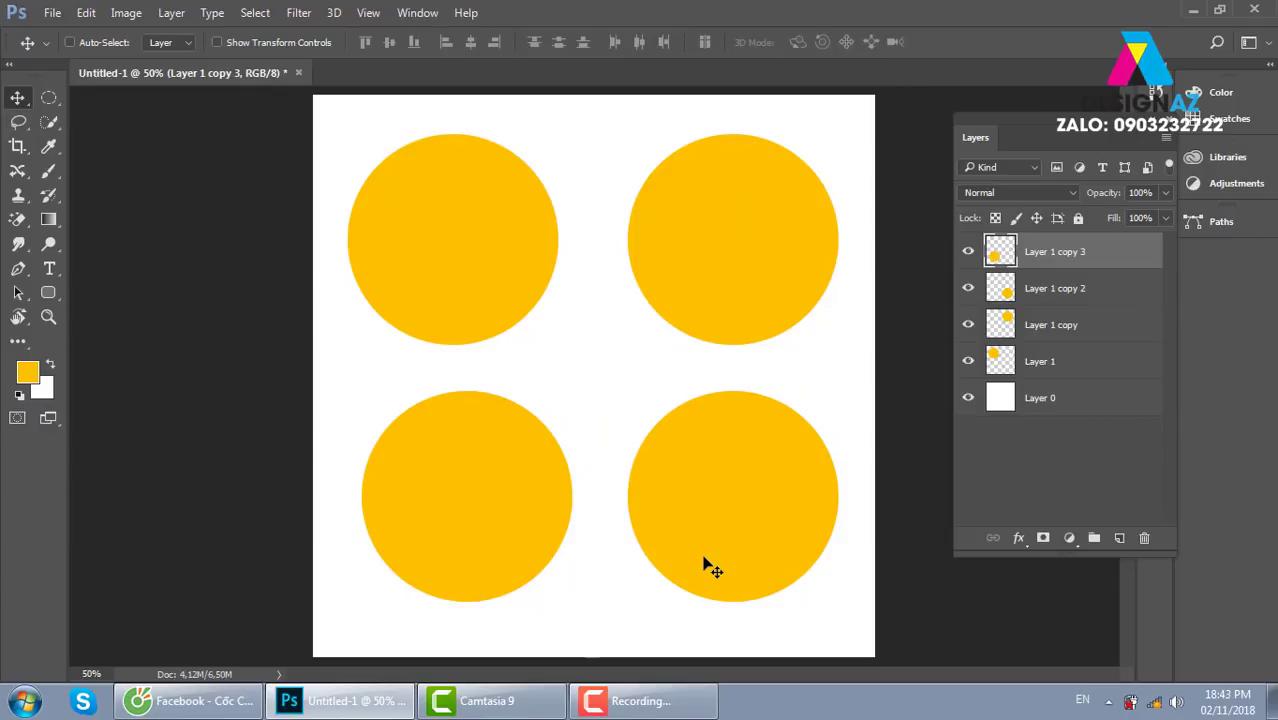
{"action": "key", "text": "ctrl"}
{"action": "key", "text": "Delete"}
{"action": "key", "text": "Delete"}
{"action": "key", "text": "Delete"}
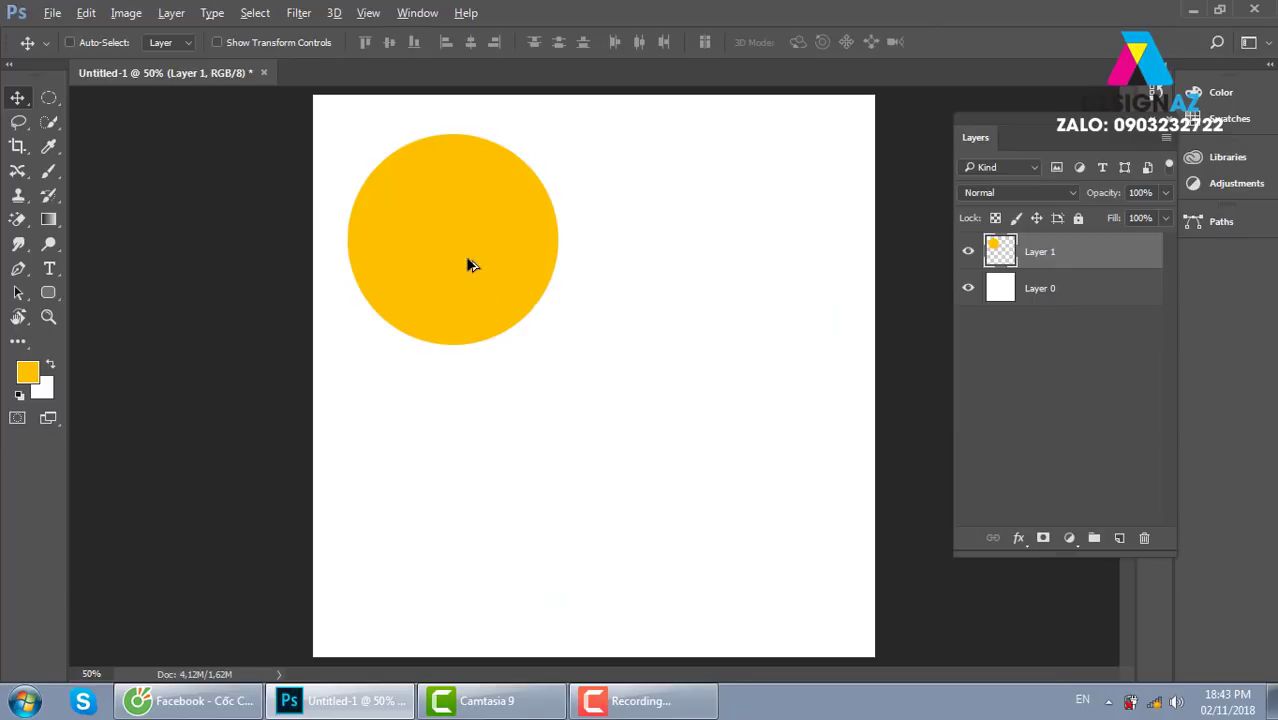
Step: Copy the circle right and both circles down, then undo back to a single circle
{"action": "left_click_drag", "start_coordinate": [543, 272], "coordinate": [765, 274]}
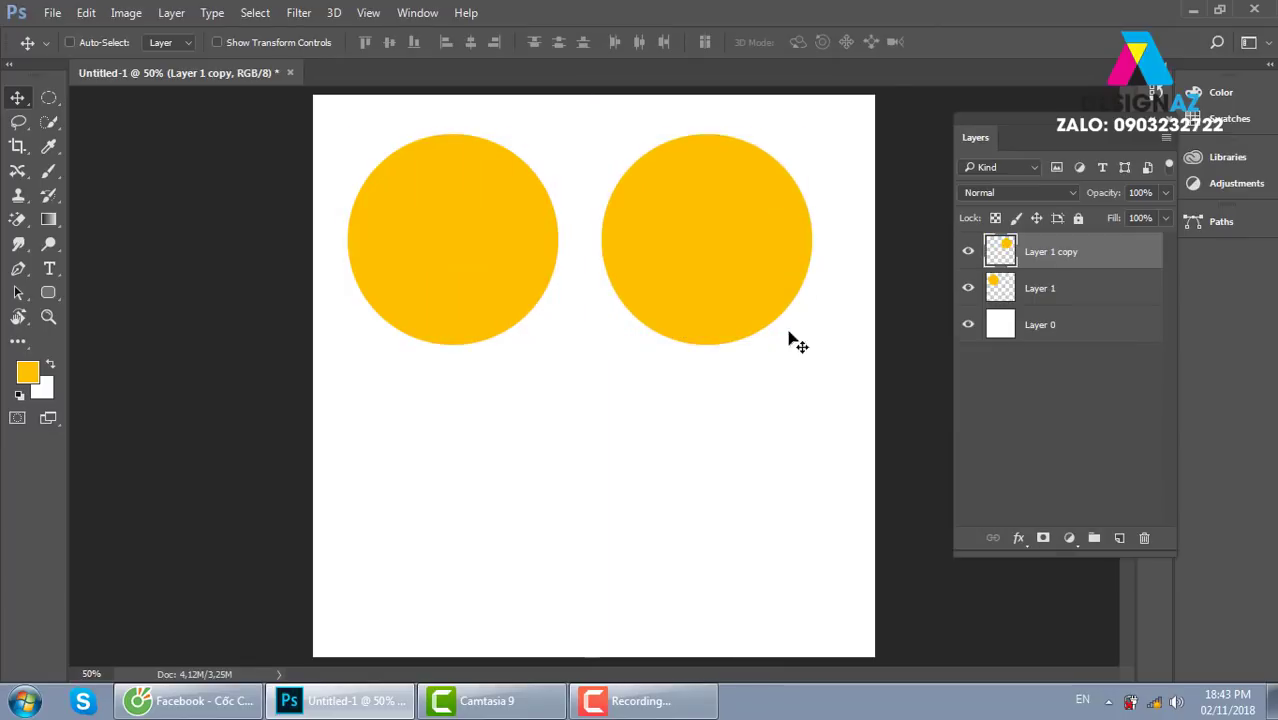
{"action": "left_click", "coordinate": [1151, 293], "text": "shift"}
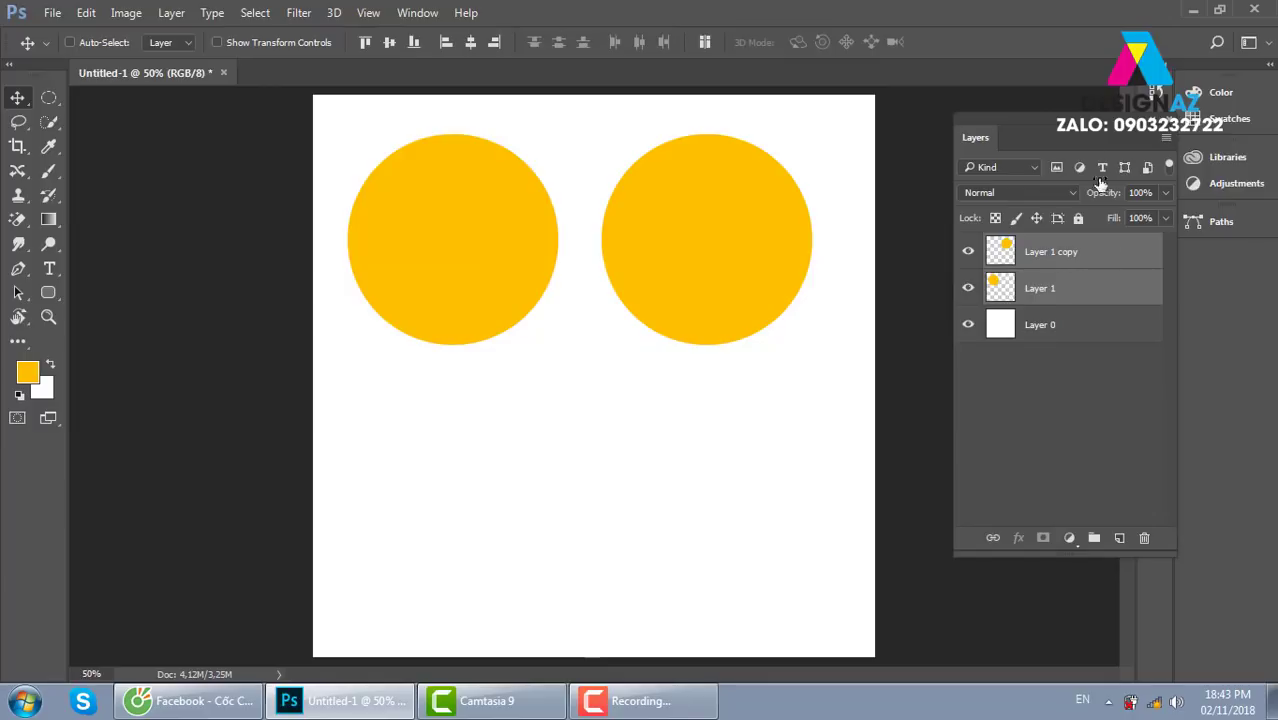
{"action": "left_click_drag", "start_coordinate": [693, 189], "coordinate": [713, 471]}
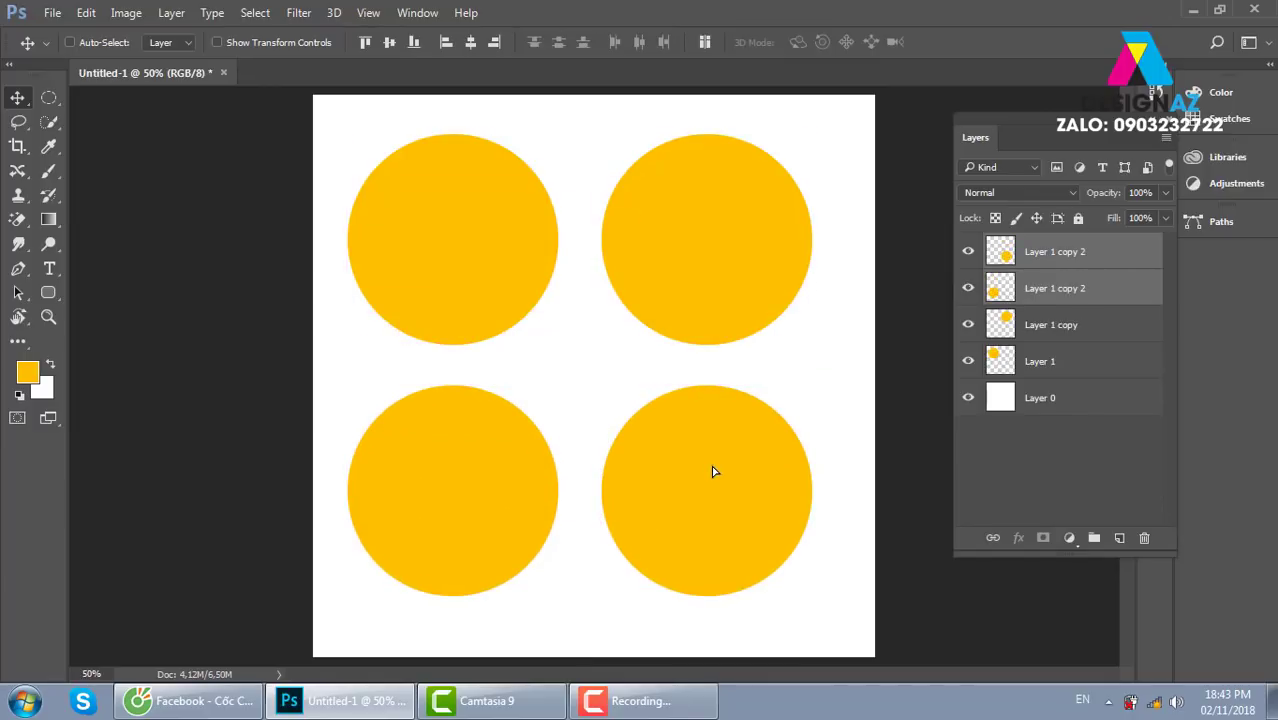
{"action": "key", "text": "ctrl+z"}
{"action": "key", "text": "ctrl+z"}
{"action": "key", "text": "ctrl+alt+z"}
{"action": "key", "text": "ctrl+alt+z"}
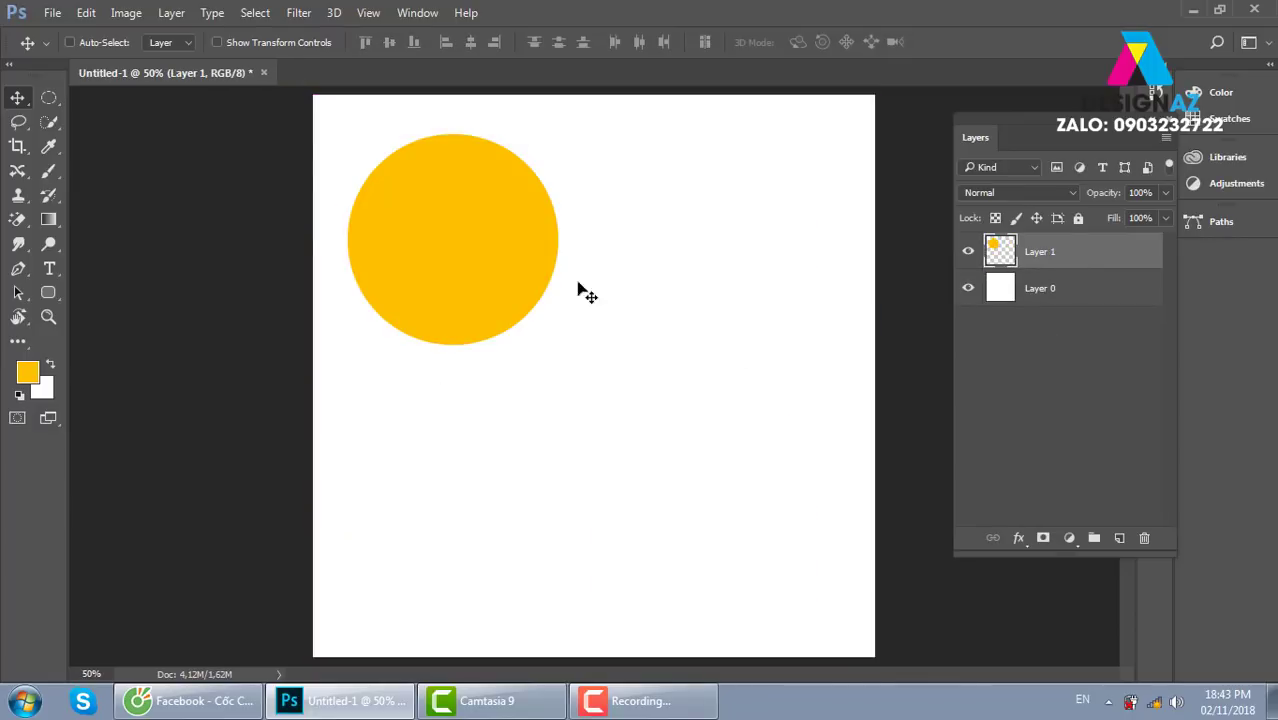
Step: Duplicate the circle right, select both top circles, and copy them down into a 2×2 grid
{"action": "left_click_drag", "start_coordinate": [491, 275], "coordinate": [753, 277]}
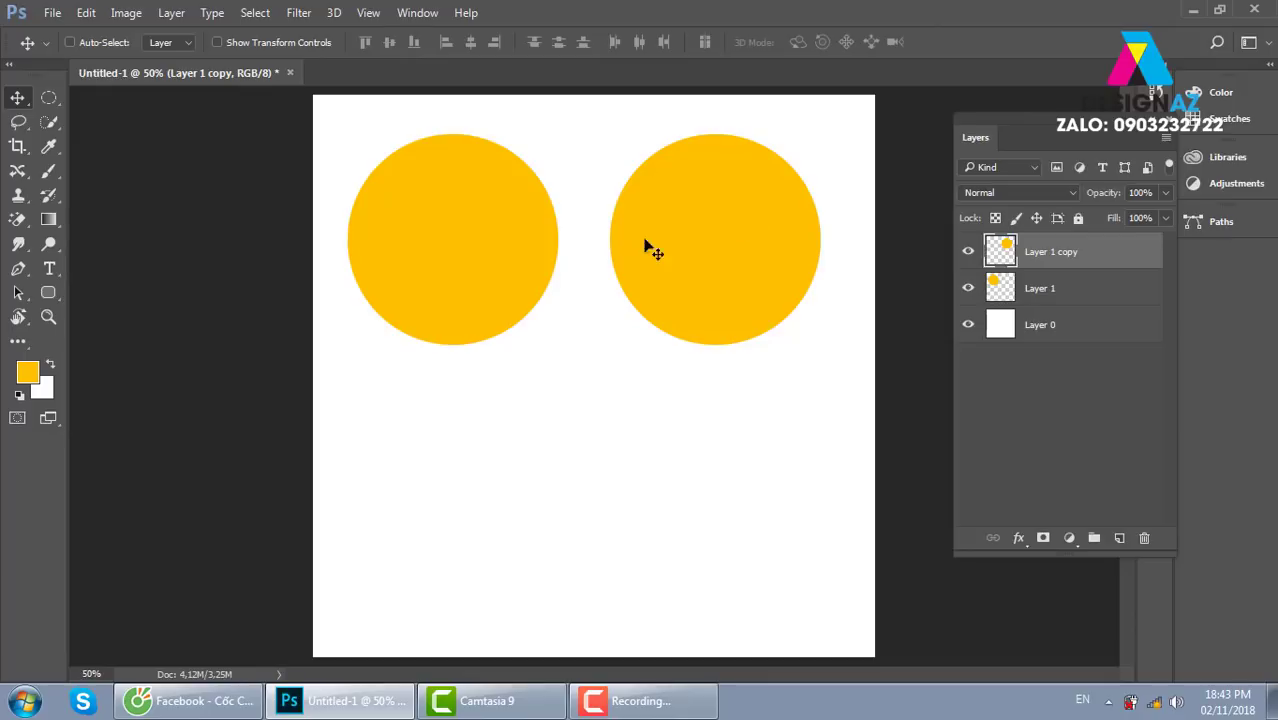
{"action": "right_click", "coordinate": [499, 203]}
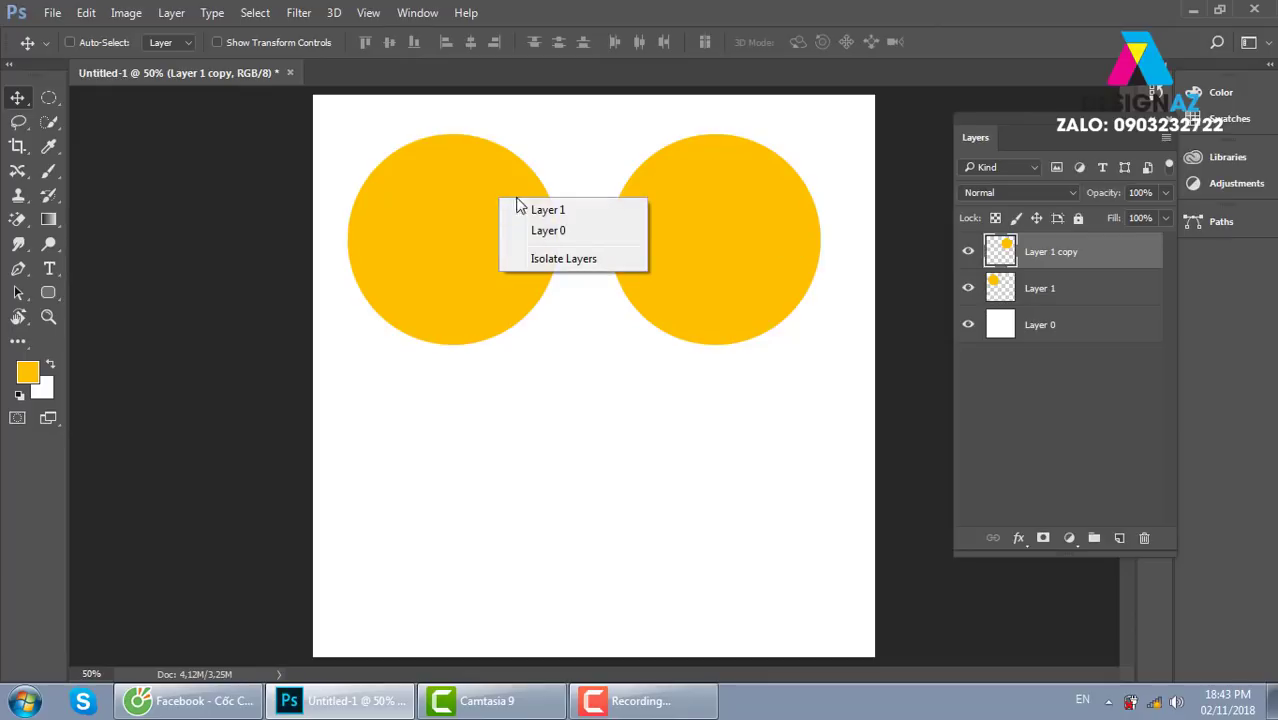
{"action": "left_click", "coordinate": [548, 210], "text": "shift"}
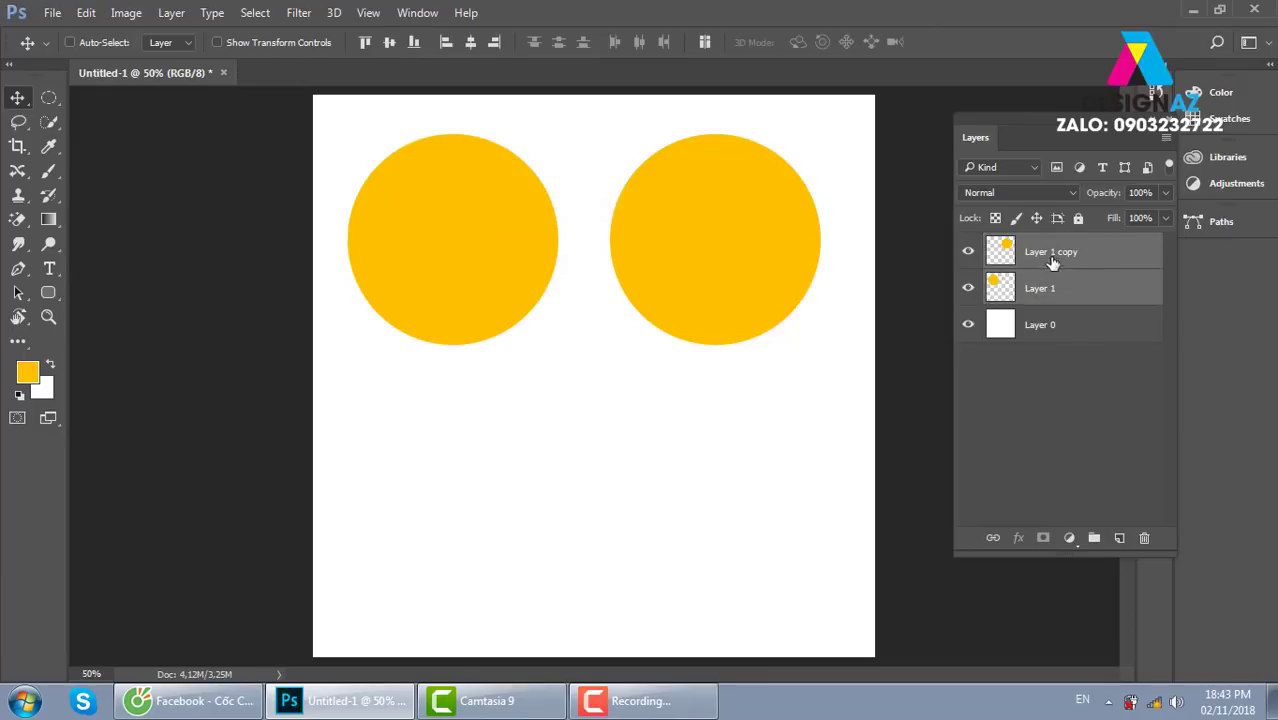
{"action": "mouse_move", "coordinate": [535, 284]}
{"action": "left_mouse_down"}
{"action": "mouse_move", "coordinate": [562, 290]}
{"action": "mouse_move", "coordinate": [551, 294]}
{"action": "left_mouse_up"}
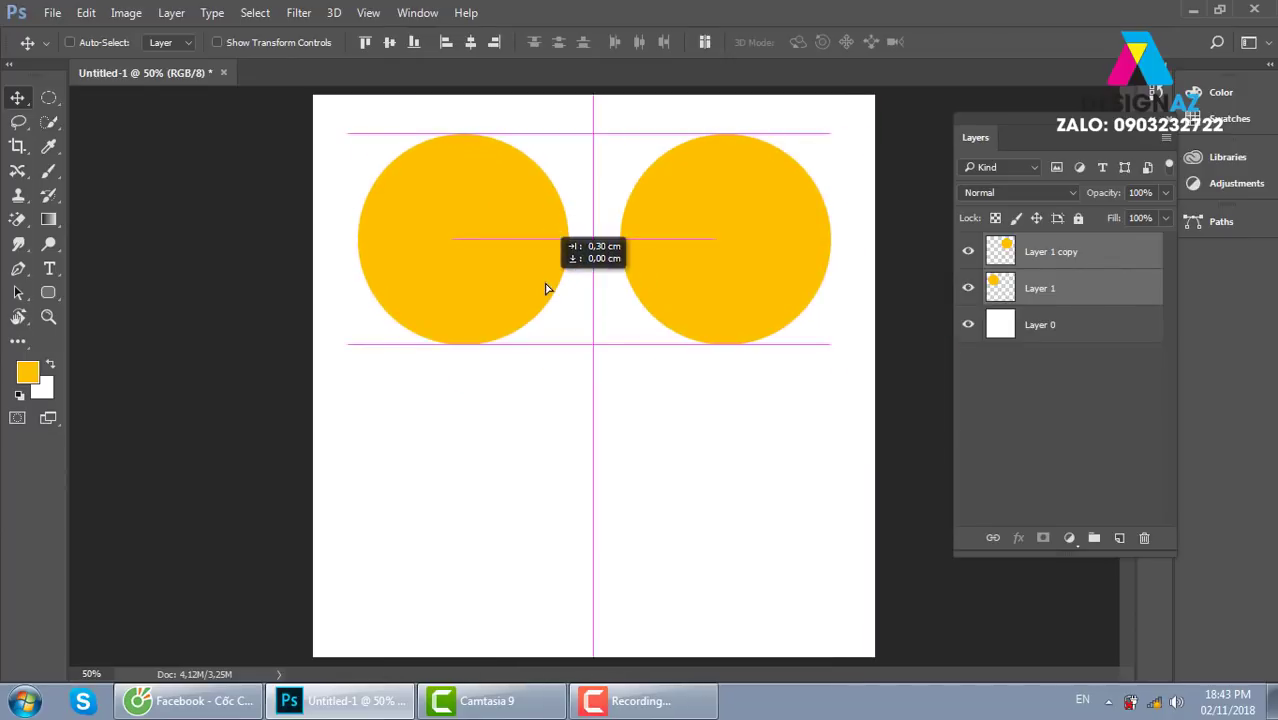
{"action": "left_click_drag", "start_coordinate": [736, 257], "coordinate": [742, 468]}
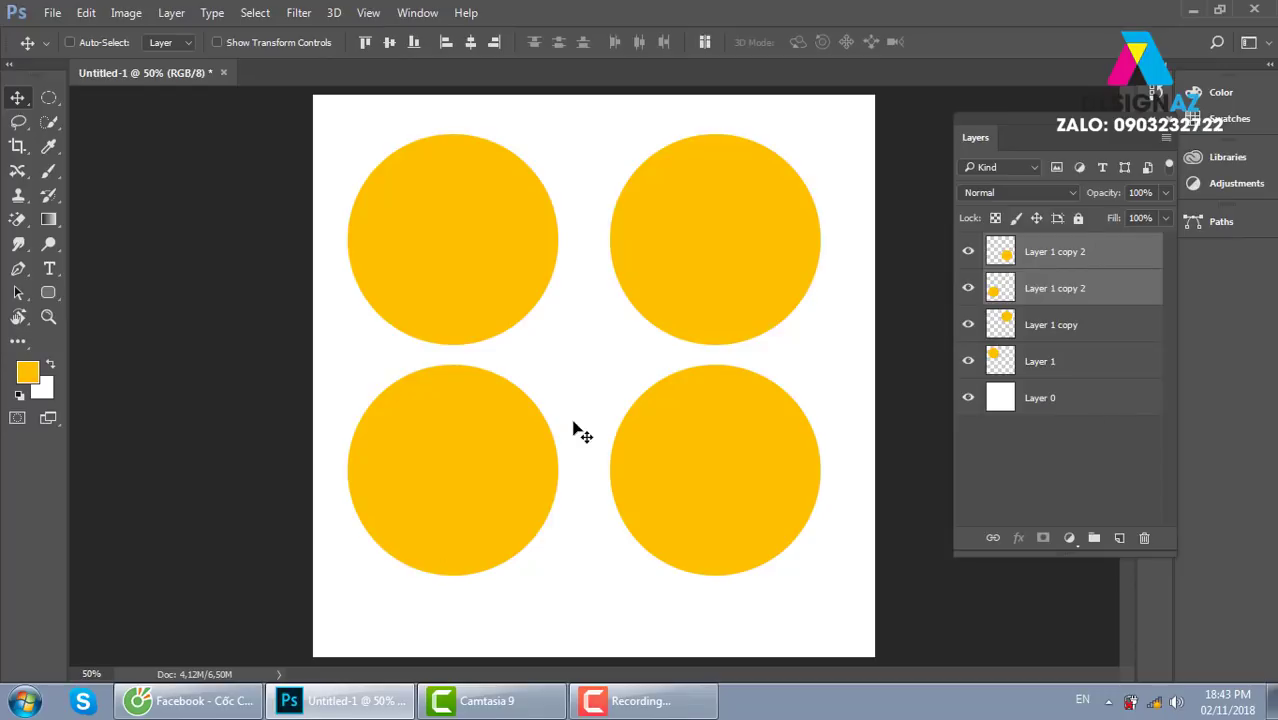
Step: Select all four circle layers, undo a trial move, and group them into Group 1 with Ctrl+G
{"action": "left_click", "coordinate": [1092, 370]}
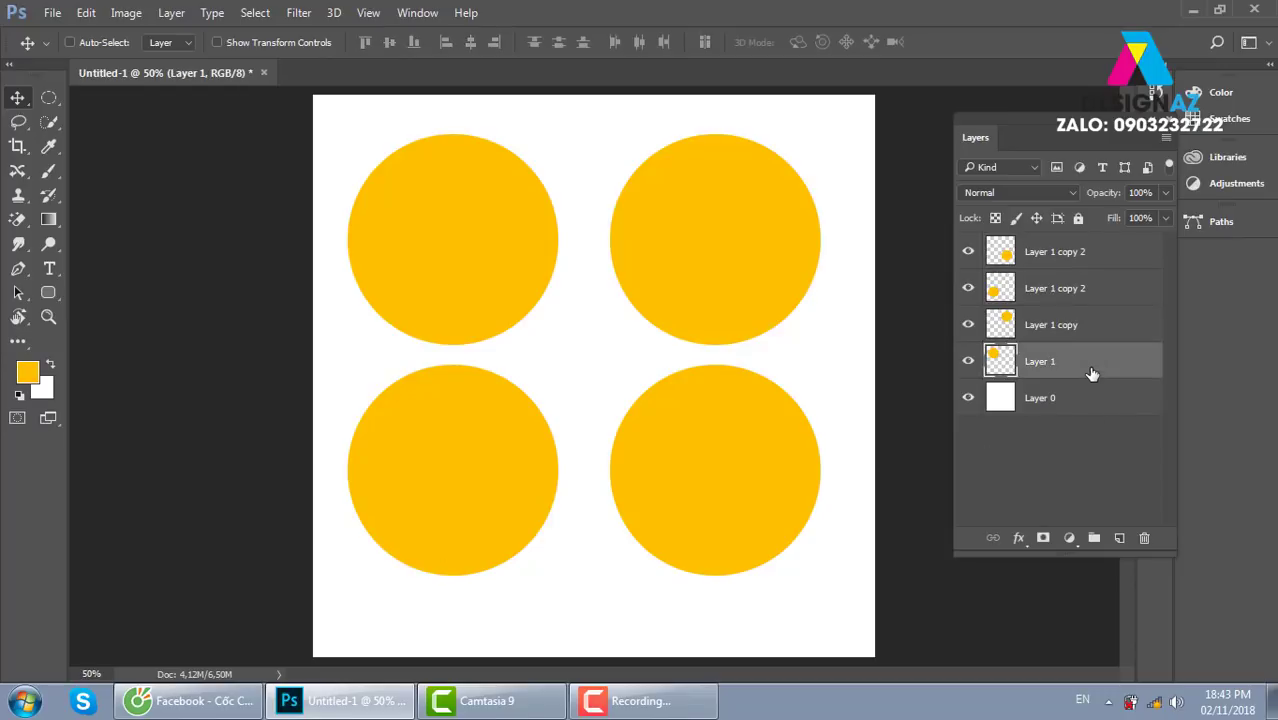
{"action": "left_click", "coordinate": [1040, 255], "text": "shift"}
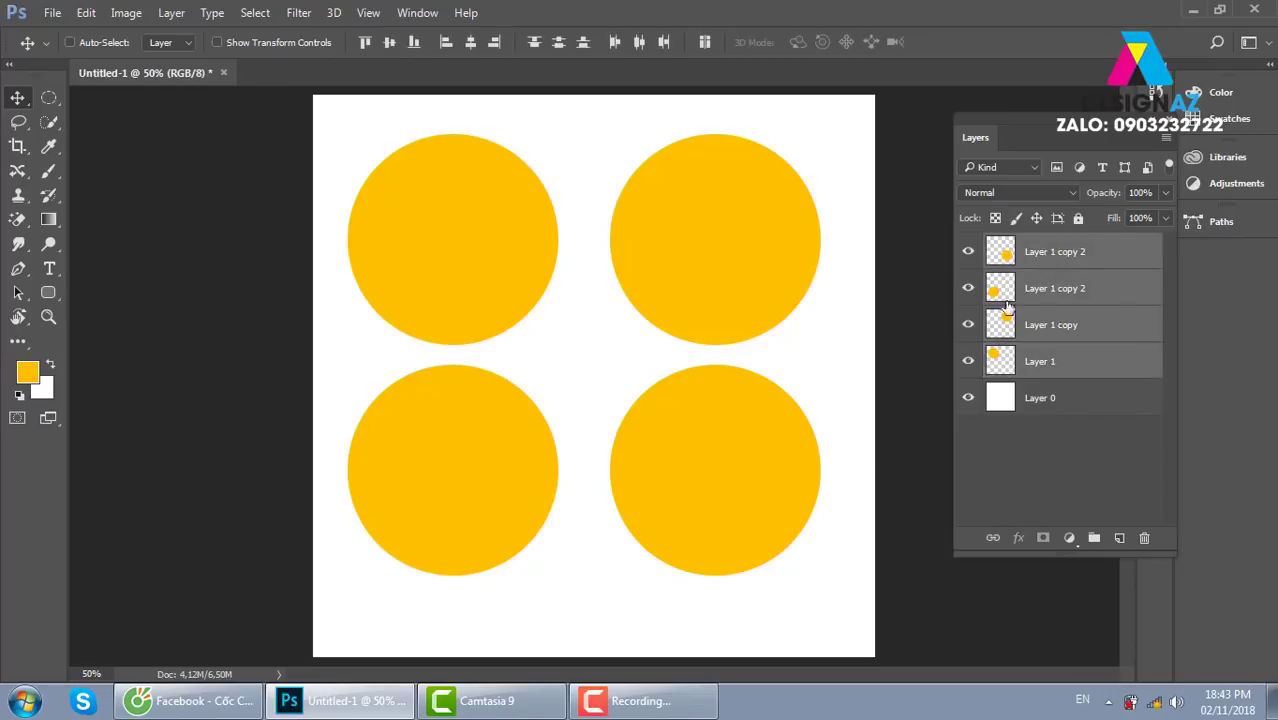
{"action": "mouse_move", "coordinate": [570, 326]}
{"action": "left_mouse_down"}
{"action": "mouse_move", "coordinate": [614, 316]}
{"action": "mouse_move", "coordinate": [622, 334]}
{"action": "mouse_move", "coordinate": [548, 493]}
{"action": "mouse_move", "coordinate": [499, 371]}
{"action": "mouse_move", "coordinate": [553, 417]}
{"action": "mouse_move", "coordinate": [747, 420]}
{"action": "mouse_move", "coordinate": [615, 452]}
{"action": "mouse_move", "coordinate": [602, 405]}
{"action": "mouse_move", "coordinate": [756, 317]}
{"action": "mouse_move", "coordinate": [693, 314]}
{"action": "mouse_move", "coordinate": [614, 396]}
{"action": "mouse_move", "coordinate": [419, 385]}
{"action": "mouse_move", "coordinate": [631, 368]}
{"action": "mouse_move", "coordinate": [732, 436]}
{"action": "left_mouse_up"}
{"action": "key", "text": "ctrl+z"}
{"action": "key", "text": "ctrl+g"}
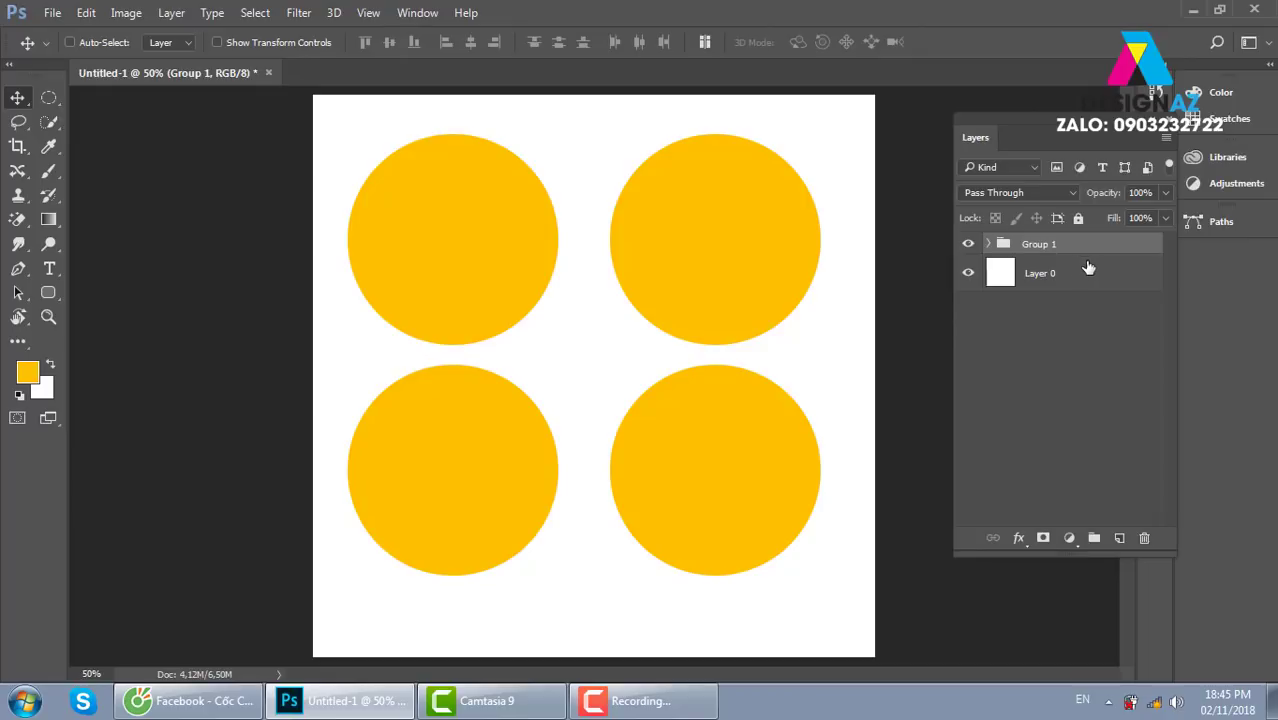
Step: Expand Group 1 and select each circle layer in the panel, undoing the trial moves
{"action": "left_click", "coordinate": [988, 244]}
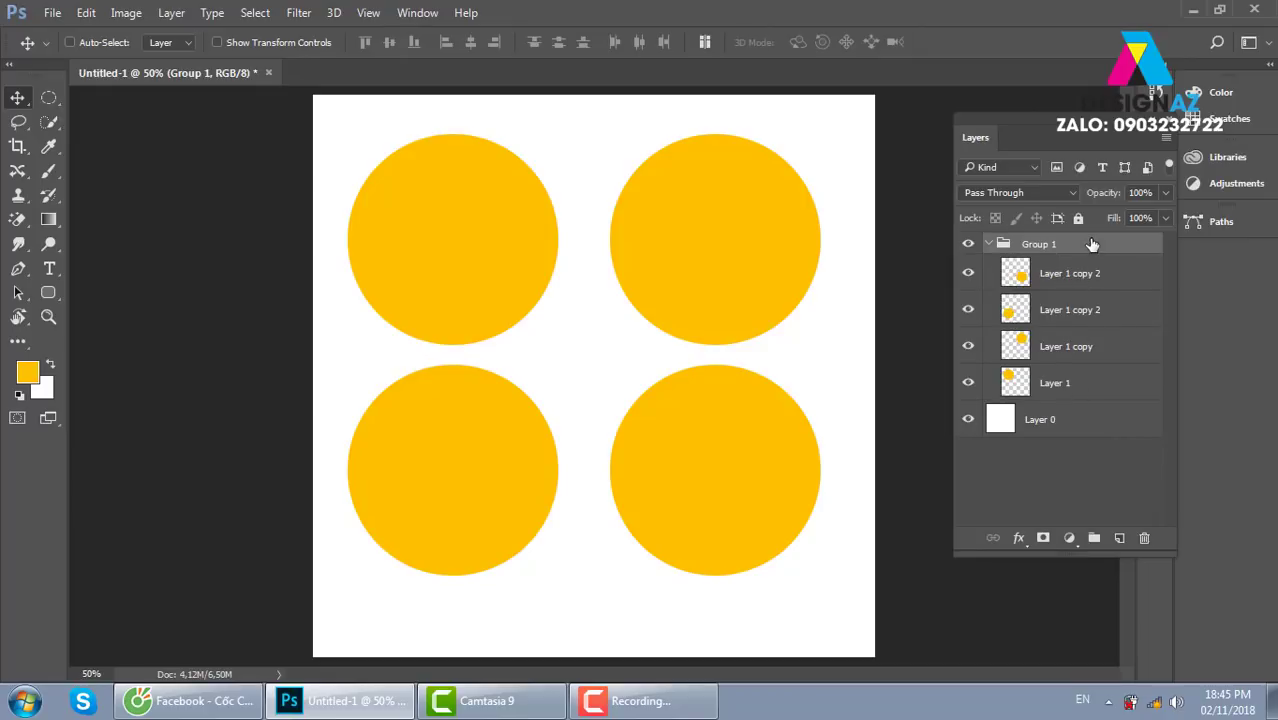
{"action": "left_click", "coordinate": [1072, 280]}
{"action": "left_click_drag", "start_coordinate": [608, 373], "coordinate": [643, 343]}
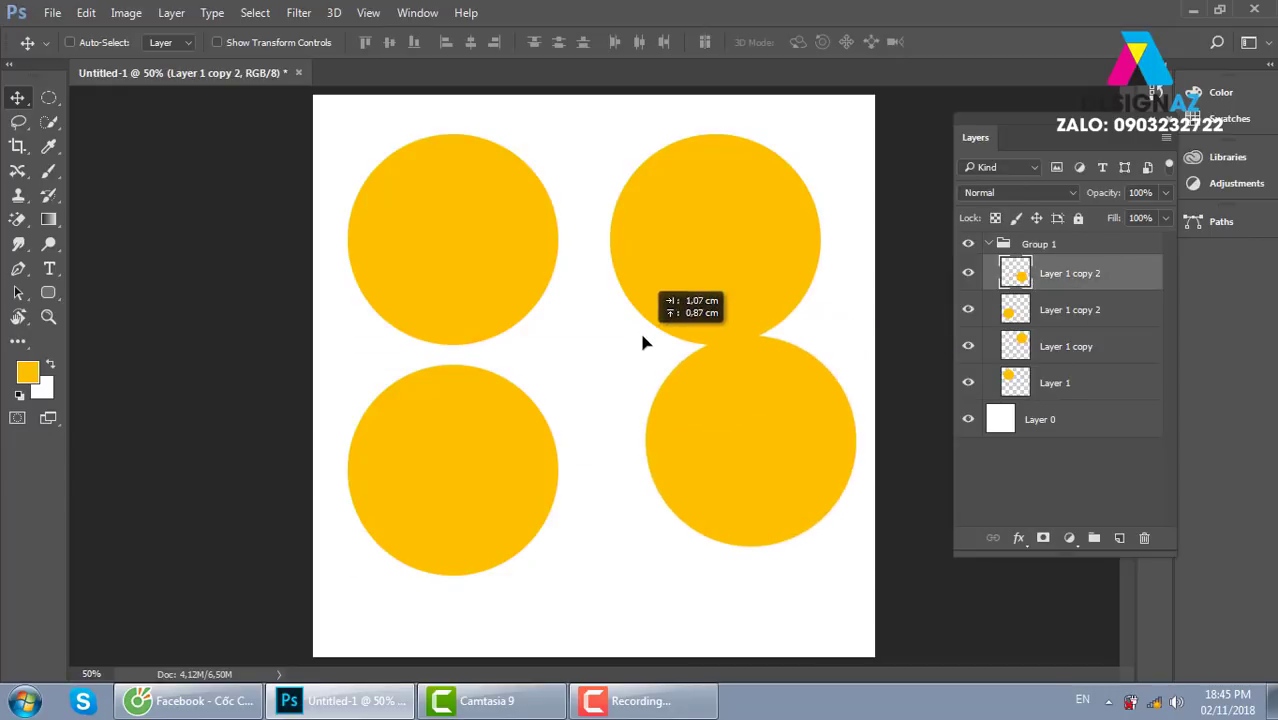
{"action": "key", "text": "ctrl+z"}
{"action": "left_click", "coordinate": [1100, 310]}
{"action": "mouse_move", "coordinate": [476, 388]}
{"action": "left_mouse_down"}
{"action": "mouse_move", "coordinate": [605, 320]}
{"action": "mouse_move", "coordinate": [423, 293]}
{"action": "mouse_move", "coordinate": [471, 291]}
{"action": "left_mouse_up"}
{"action": "left_click", "coordinate": [1070, 348]}
{"action": "key", "text": "ctrl+z"}
{"action": "left_click", "coordinate": [1110, 383]}
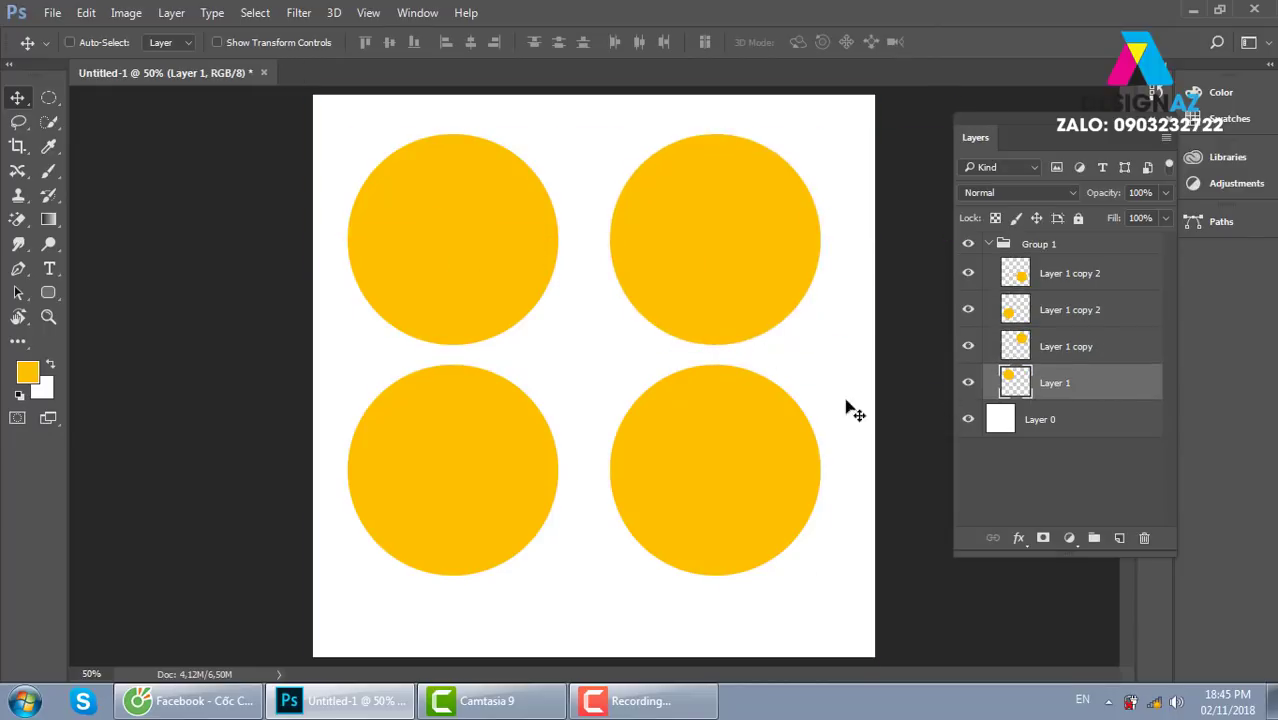
{"action": "left_click_drag", "start_coordinate": [388, 287], "coordinate": [516, 342]}
{"action": "key", "text": "ctrl+z"}
Step: Turn on Auto-Select and pick each of the four circles' layers from the canvas
{"action": "key", "text": "ctrl"}
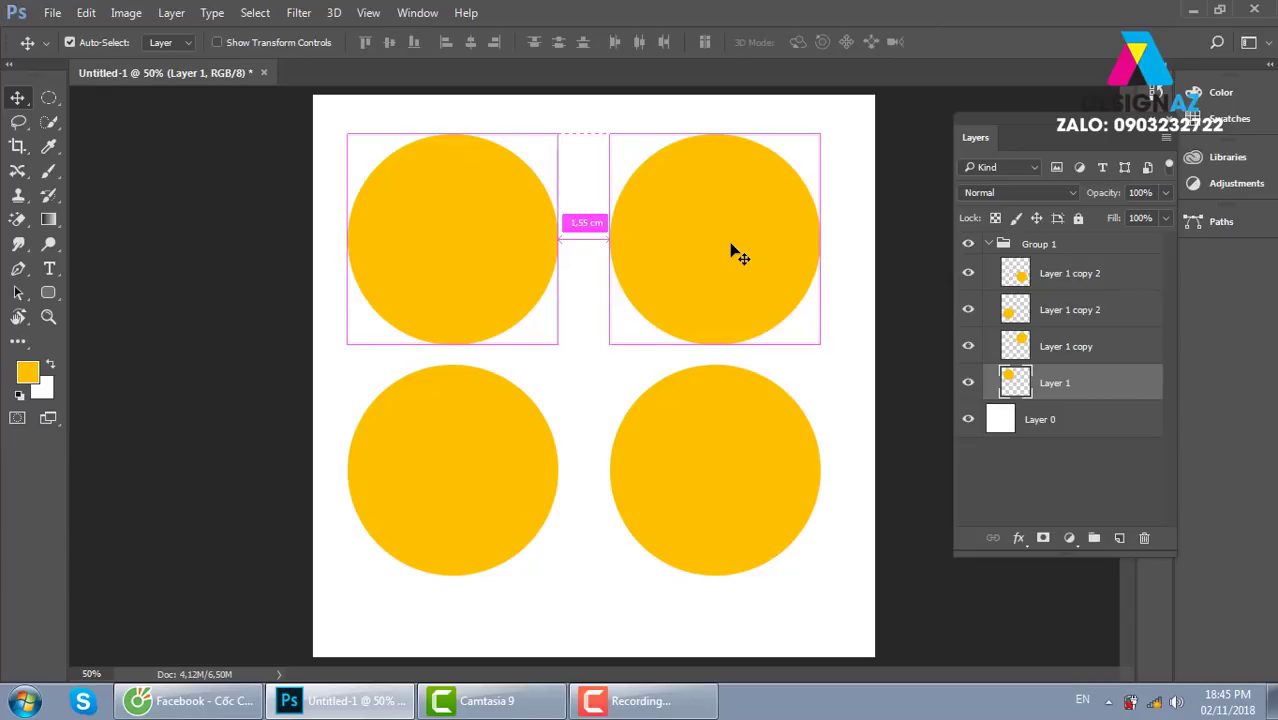
{"action": "left_click", "coordinate": [731, 250]}
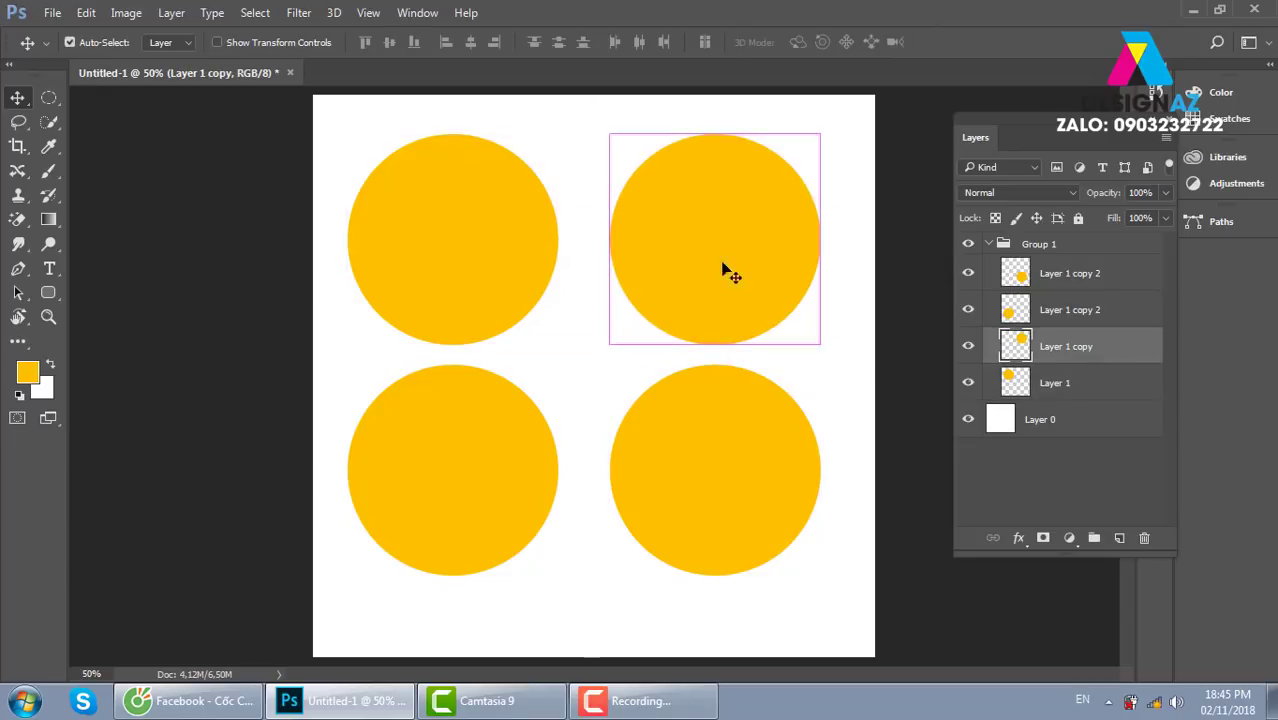
{"action": "left_click", "coordinate": [750, 470]}
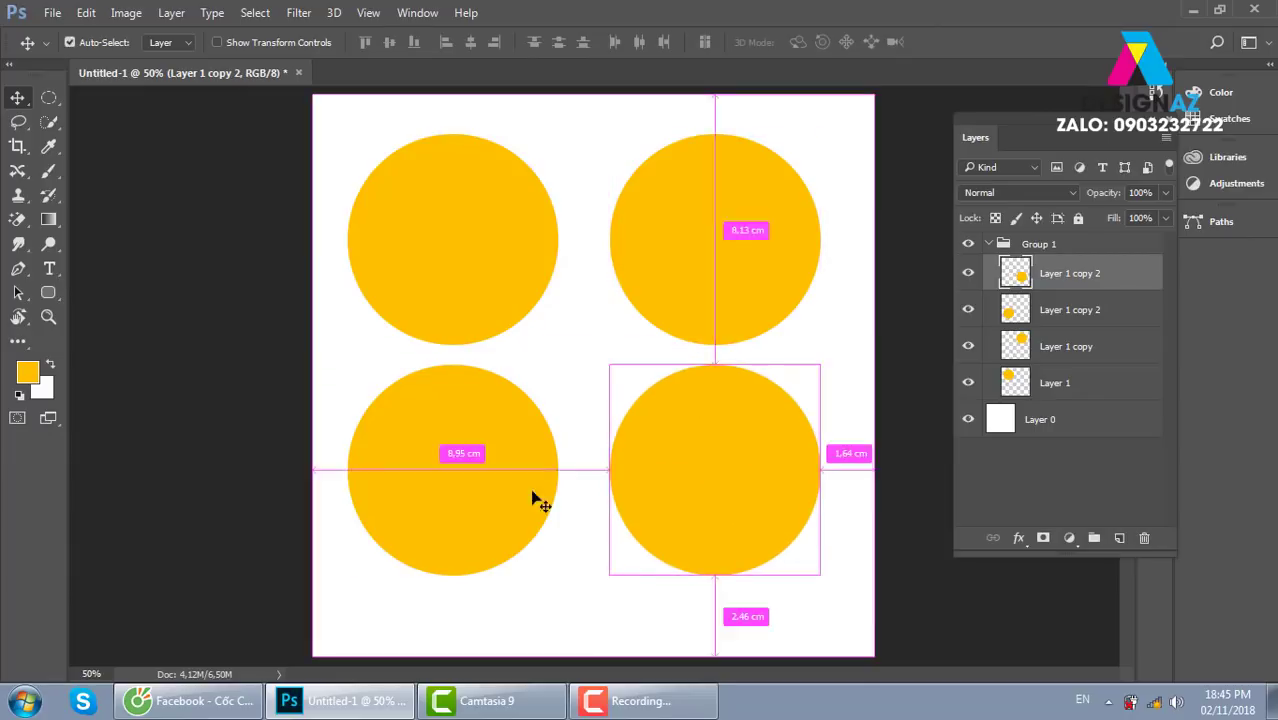
{"action": "left_click", "coordinate": [455, 472], "text": "ctrl"}
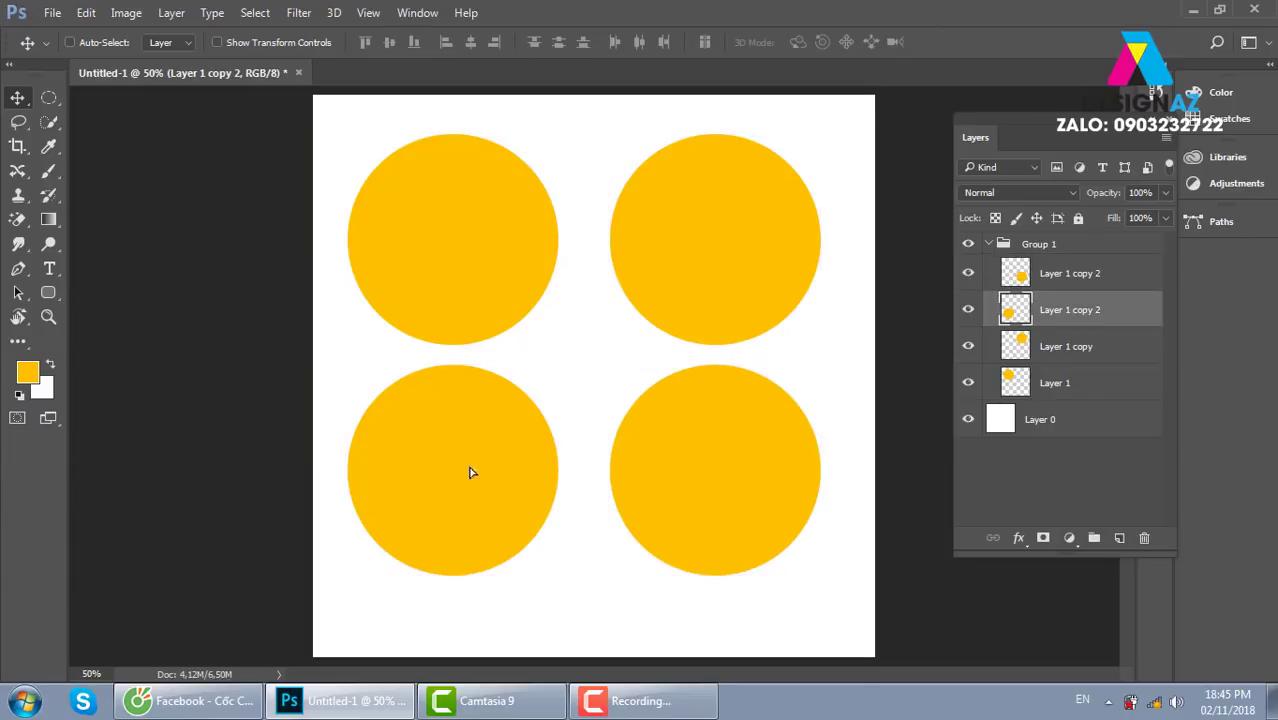
{"action": "left_click", "coordinate": [487, 240], "text": "ctrl"}
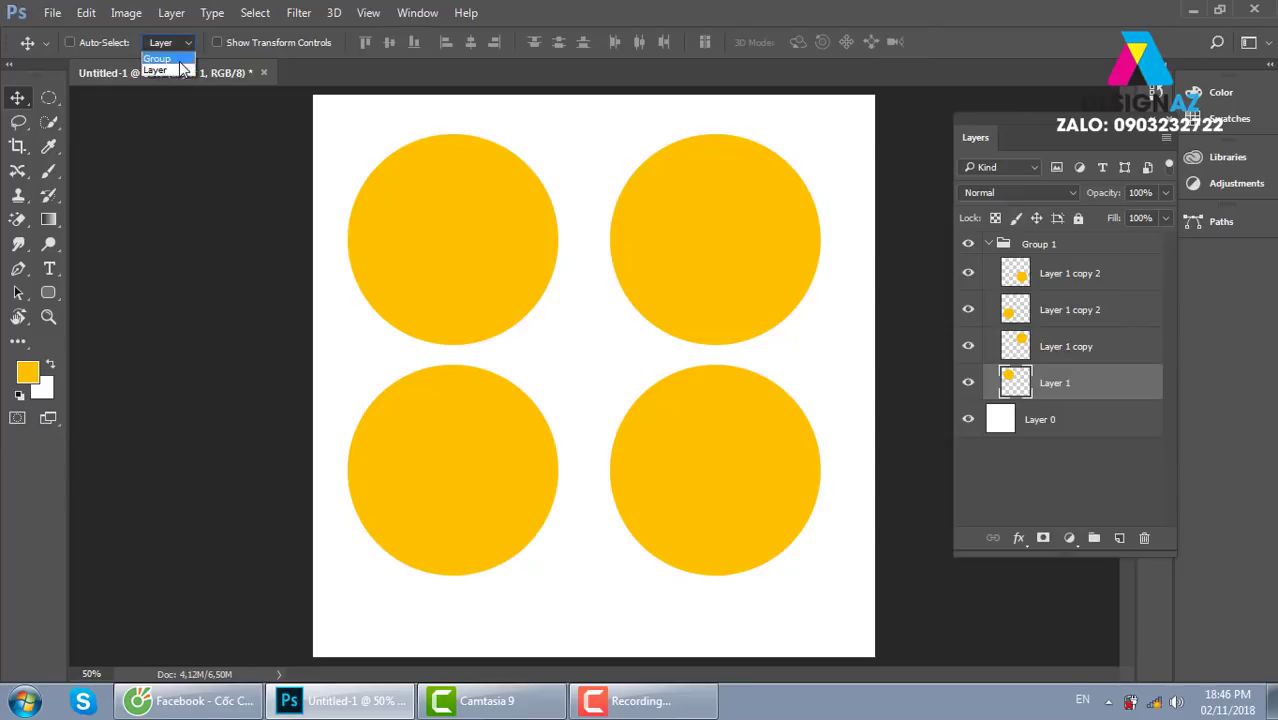
Step: Set Move tool Auto-Select to Group, select Layer 1 copy 2, and show transform controls
{"action": "left_click", "coordinate": [180, 60]}
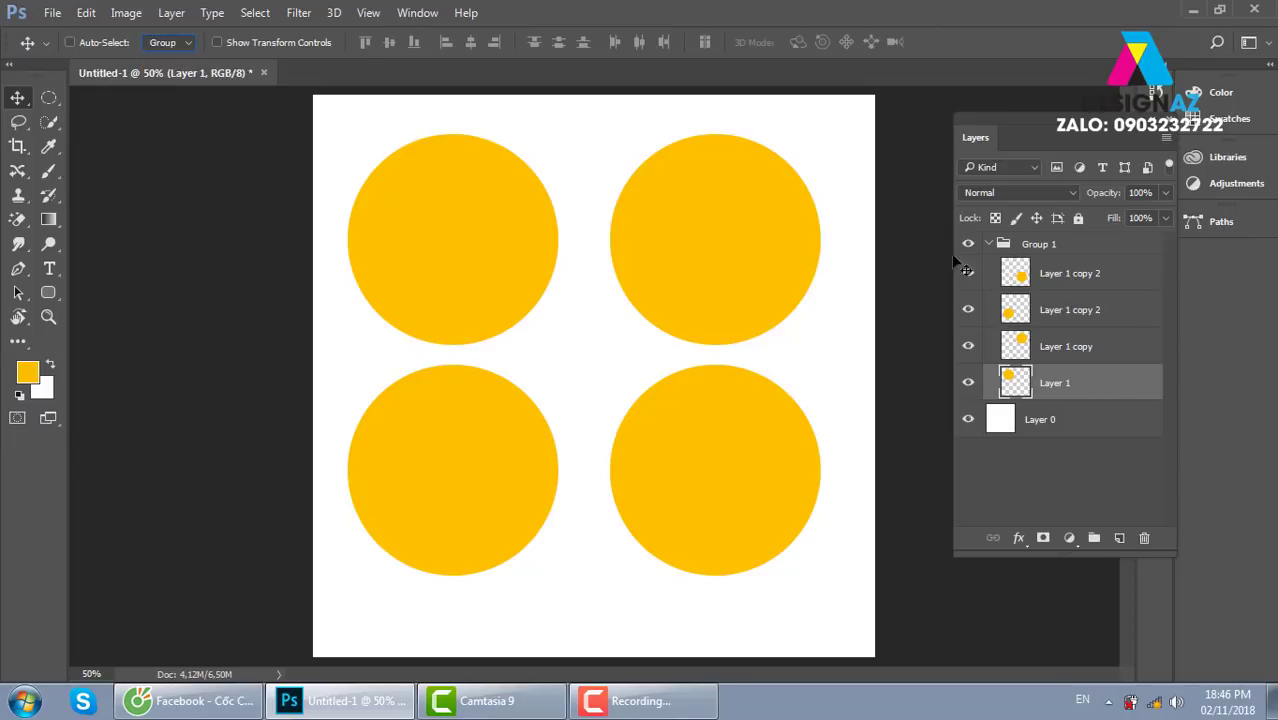
{"action": "left_click", "coordinate": [705, 296]}
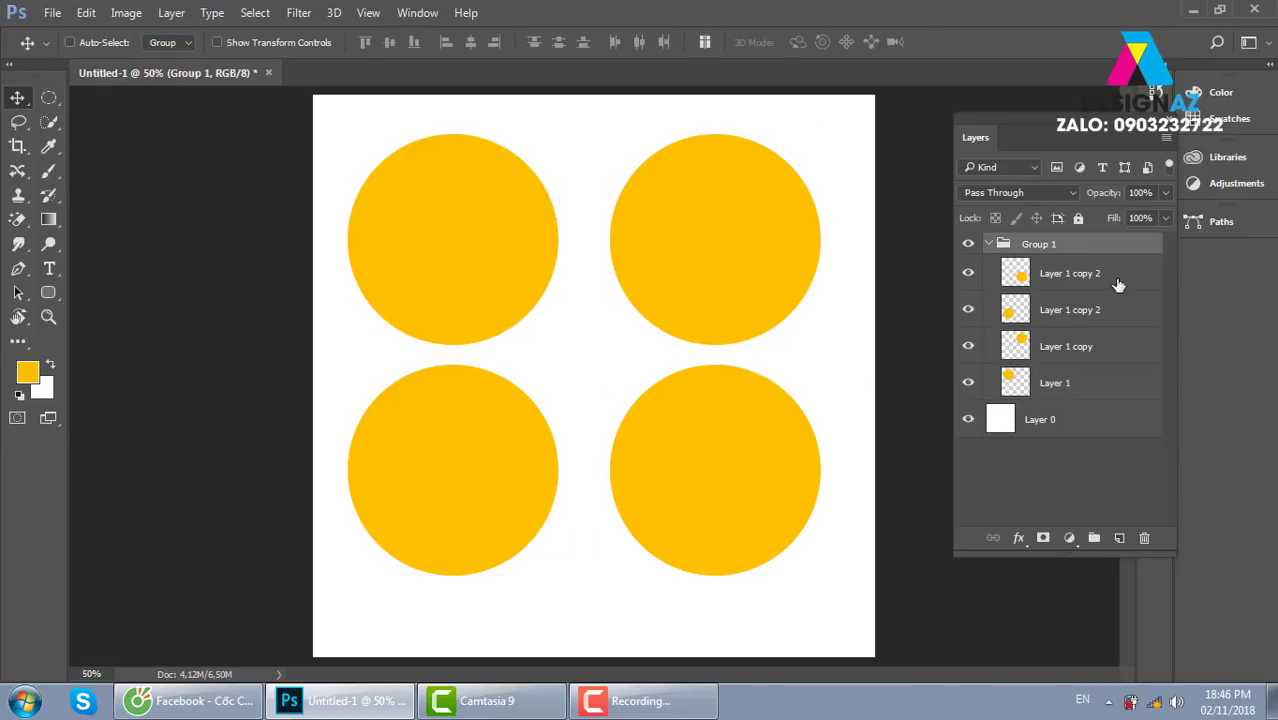
{"action": "mouse_move", "coordinate": [657, 276]}
{"action": "left_mouse_down"}
{"action": "mouse_move", "coordinate": [464, 204]}
{"action": "mouse_move", "coordinate": [600, 316]}
{"action": "left_mouse_up"}
{"action": "left_click", "coordinate": [164, 43]}
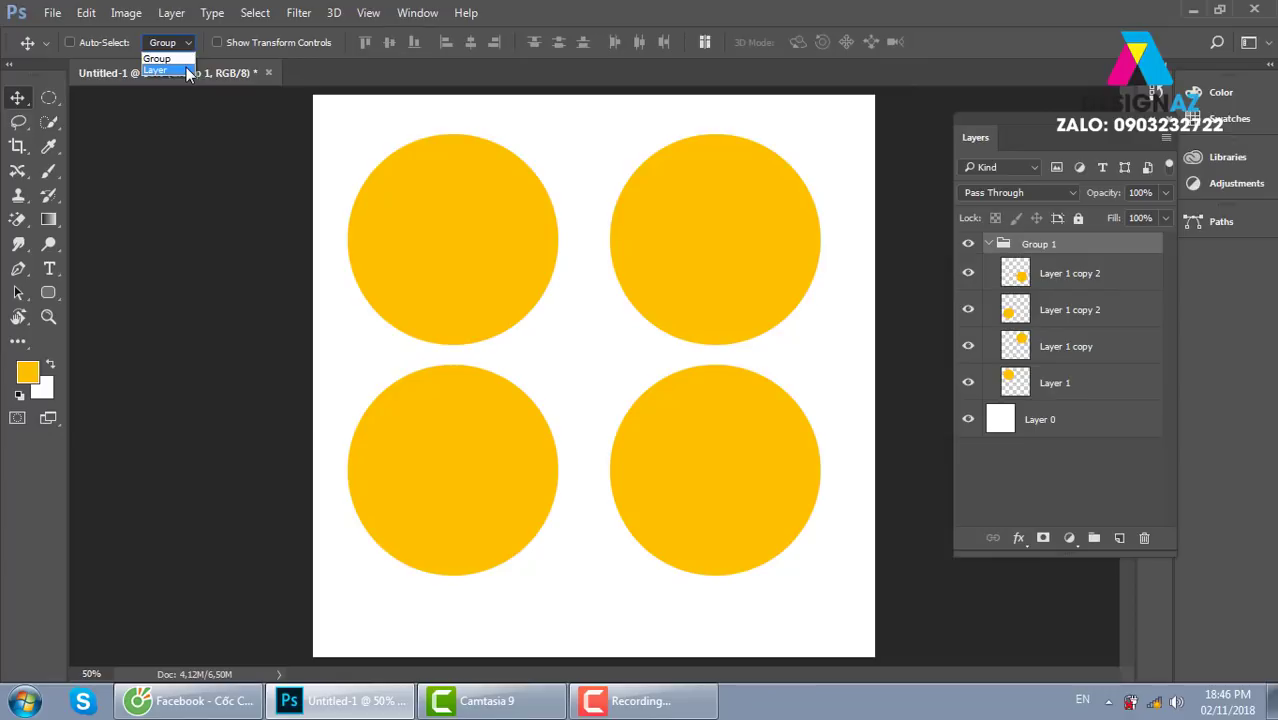
{"action": "left_click", "coordinate": [158, 58]}
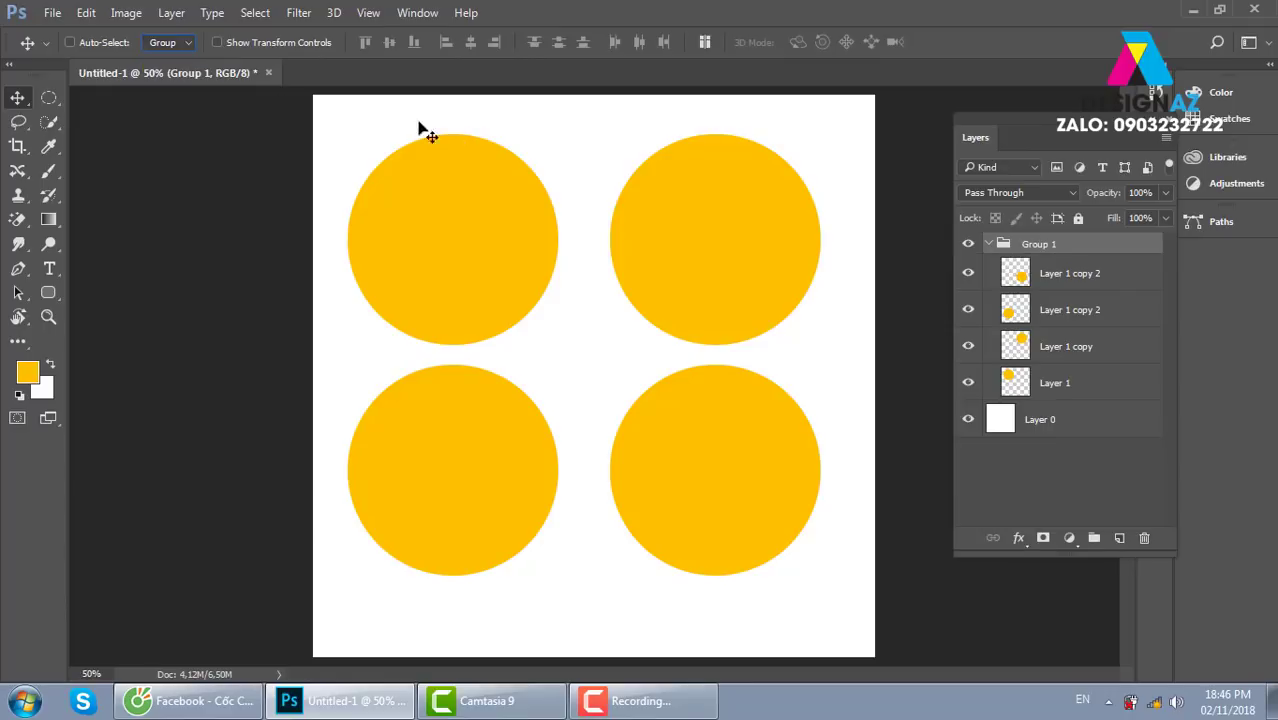
{"action": "left_click", "coordinate": [1082, 278]}
{"action": "left_click", "coordinate": [217, 42]}
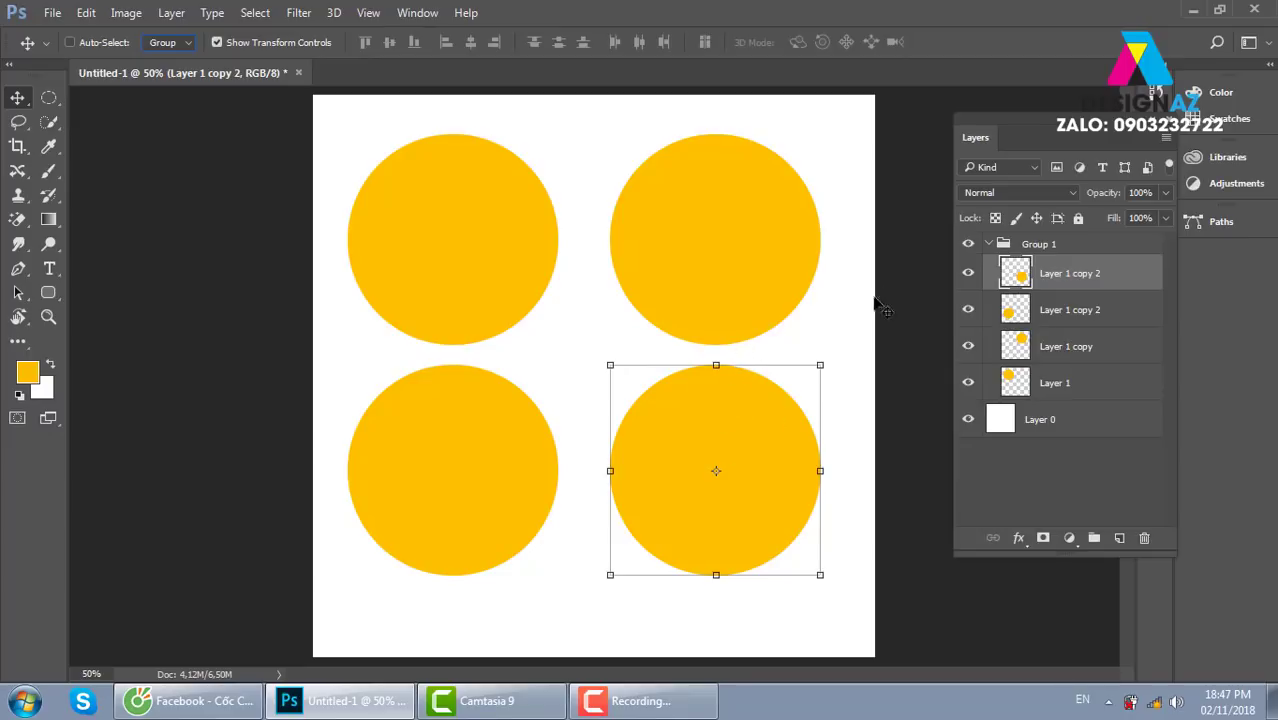
Step: Resize the bottom-right circle smaller, commit it, and hide the transform box
{"action": "mouse_move", "coordinate": [605, 362]}
{"action": "left_mouse_down"}
{"action": "mouse_move", "coordinate": [664, 429]}
{"action": "mouse_move", "coordinate": [637, 503]}
{"action": "mouse_move", "coordinate": [611, 325]}
{"action": "mouse_move", "coordinate": [605, 514]}
{"action": "mouse_move", "coordinate": [610, 372]}
{"action": "mouse_move", "coordinate": [625, 439]}
{"action": "left_mouse_up"}
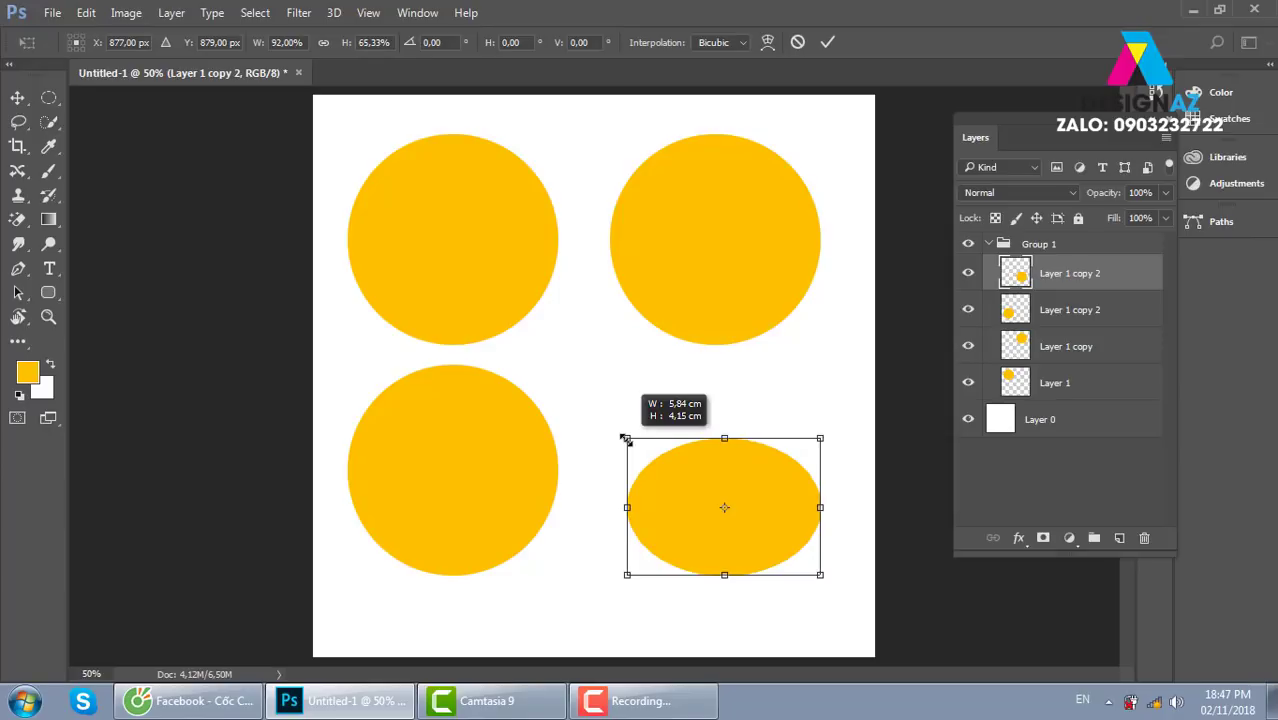
{"action": "mouse_move", "coordinate": [625, 440]}
{"action": "left_mouse_down"}
{"action": "mouse_move", "coordinate": [673, 366]}
{"action": "mouse_move", "coordinate": [614, 352]}
{"action": "mouse_move", "coordinate": [531, 288]}
{"action": "mouse_move", "coordinate": [733, 499]}
{"action": "mouse_move", "coordinate": [650, 403]}
{"action": "mouse_move", "coordinate": [553, 325]}
{"action": "mouse_move", "coordinate": [679, 428]}
{"action": "mouse_move", "coordinate": [319, 256]}
{"action": "mouse_move", "coordinate": [656, 425]}
{"action": "mouse_move", "coordinate": [571, 388]}
{"action": "mouse_move", "coordinate": [627, 424]}
{"action": "mouse_move", "coordinate": [616, 420]}
{"action": "left_mouse_up"}
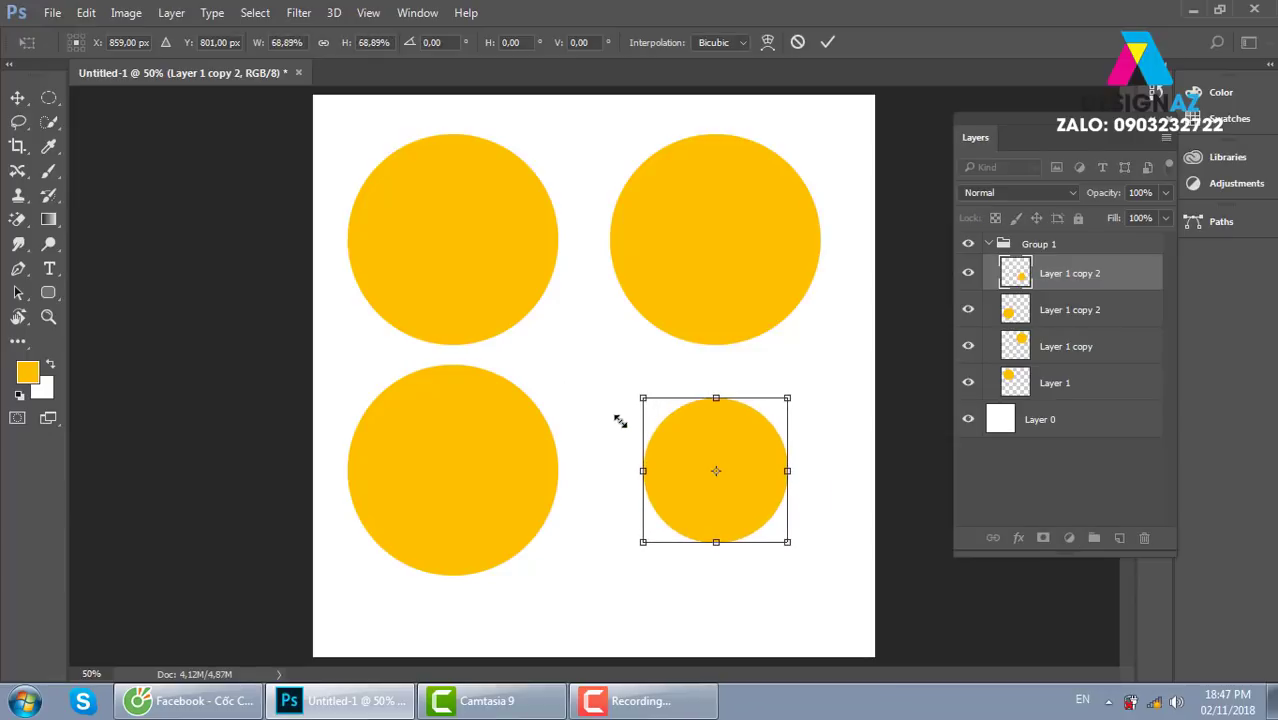
{"action": "key", "text": "Return"}
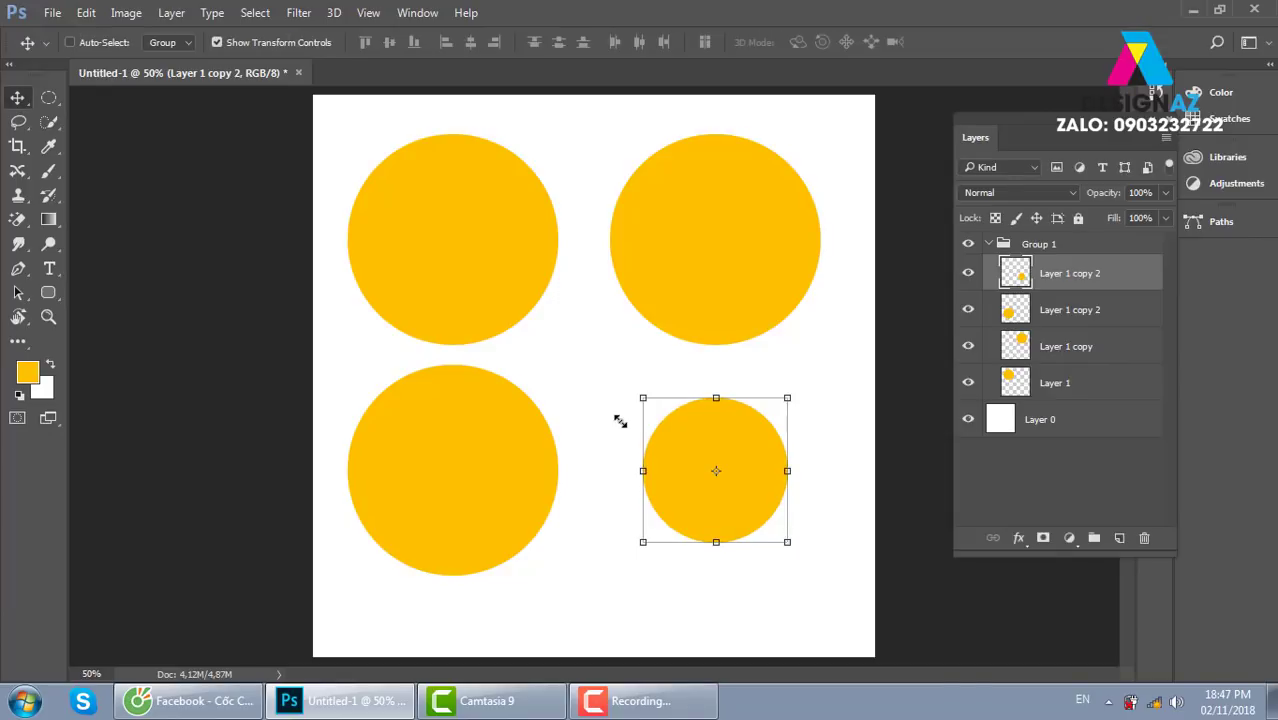
{"action": "left_click", "coordinate": [216, 42]}
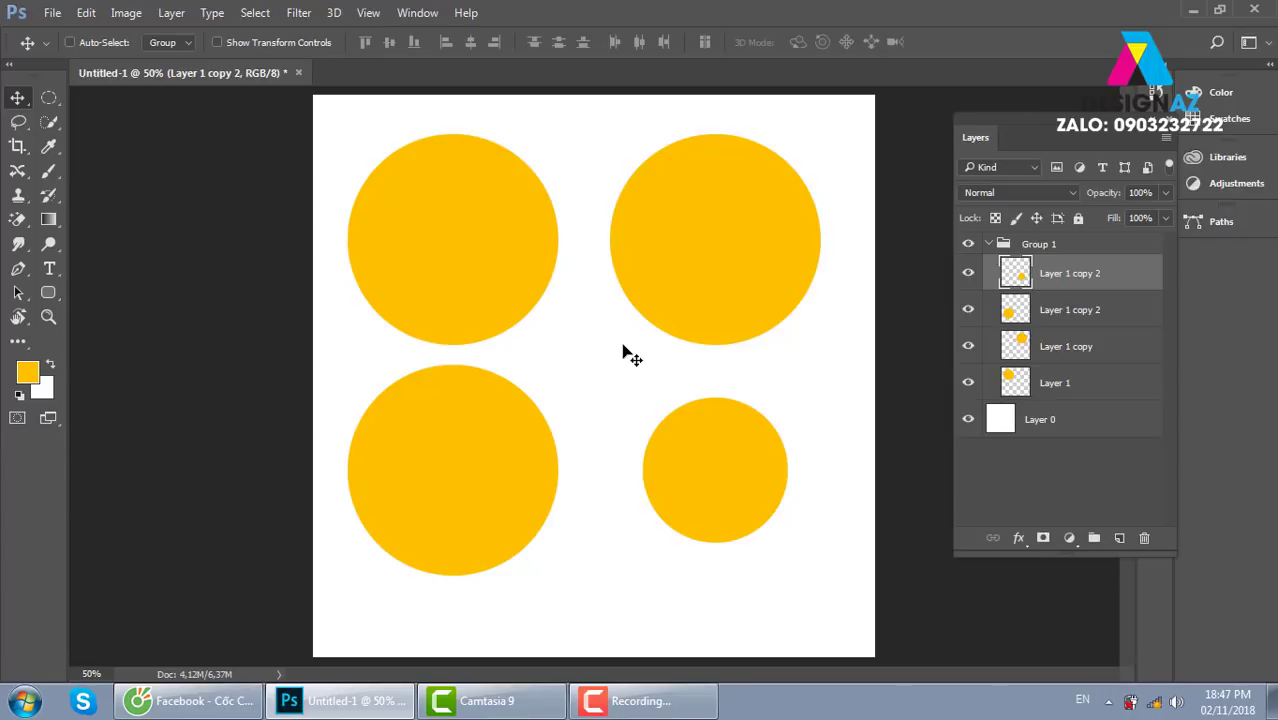
Step: Free Transform the small circle, stretching and widening it into a larger ellipse
{"action": "key", "text": "ctrl"}
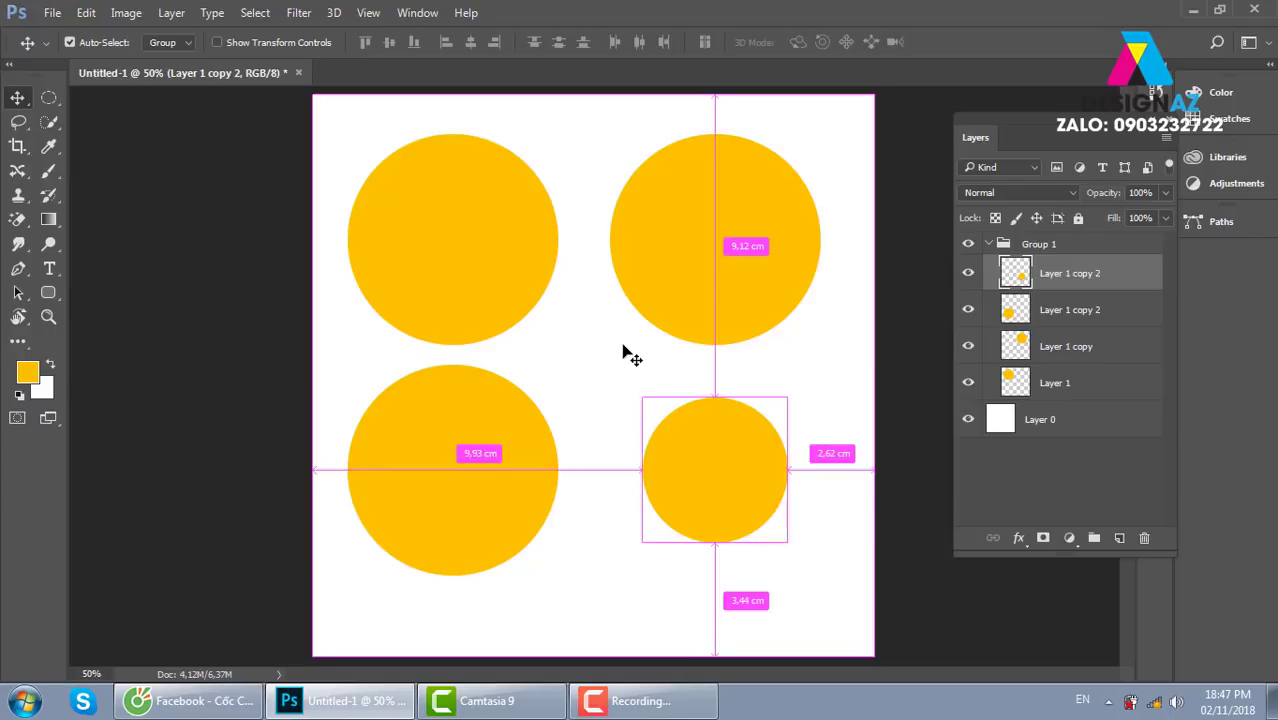
{"action": "key", "text": "ctrl+t"}
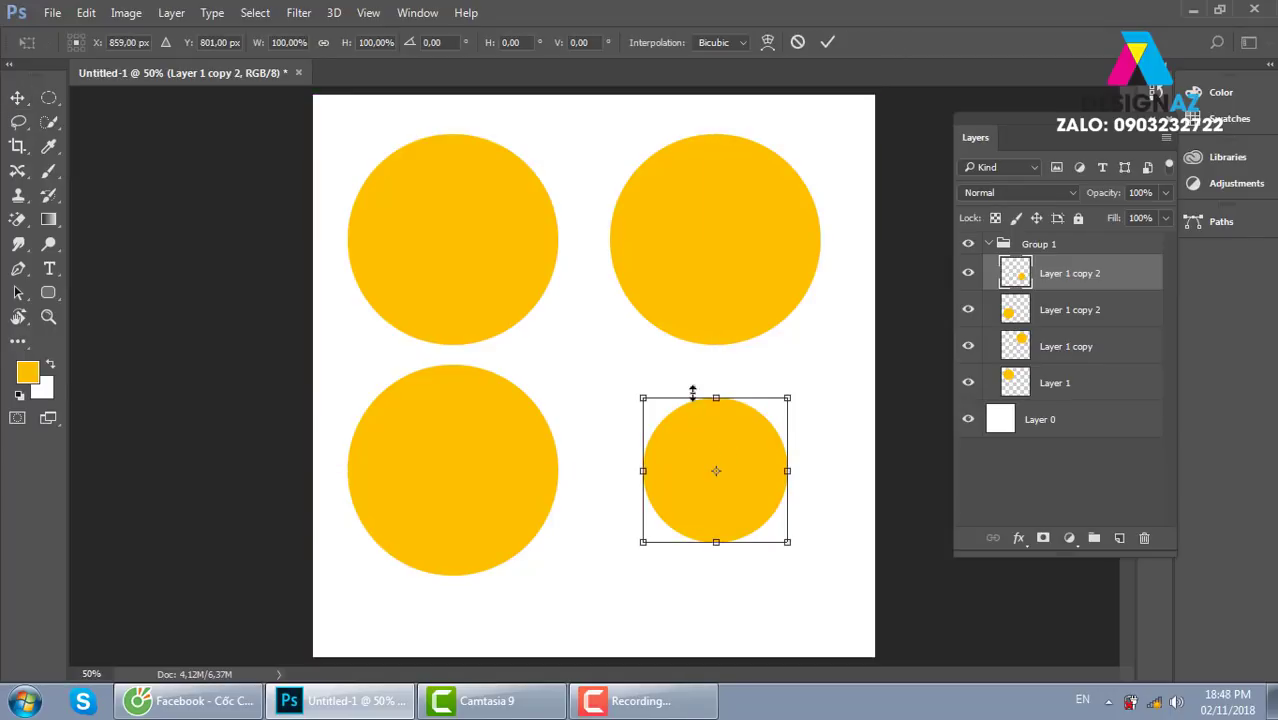
{"action": "left_click_drag", "start_coordinate": [714, 398], "coordinate": [714, 292]}
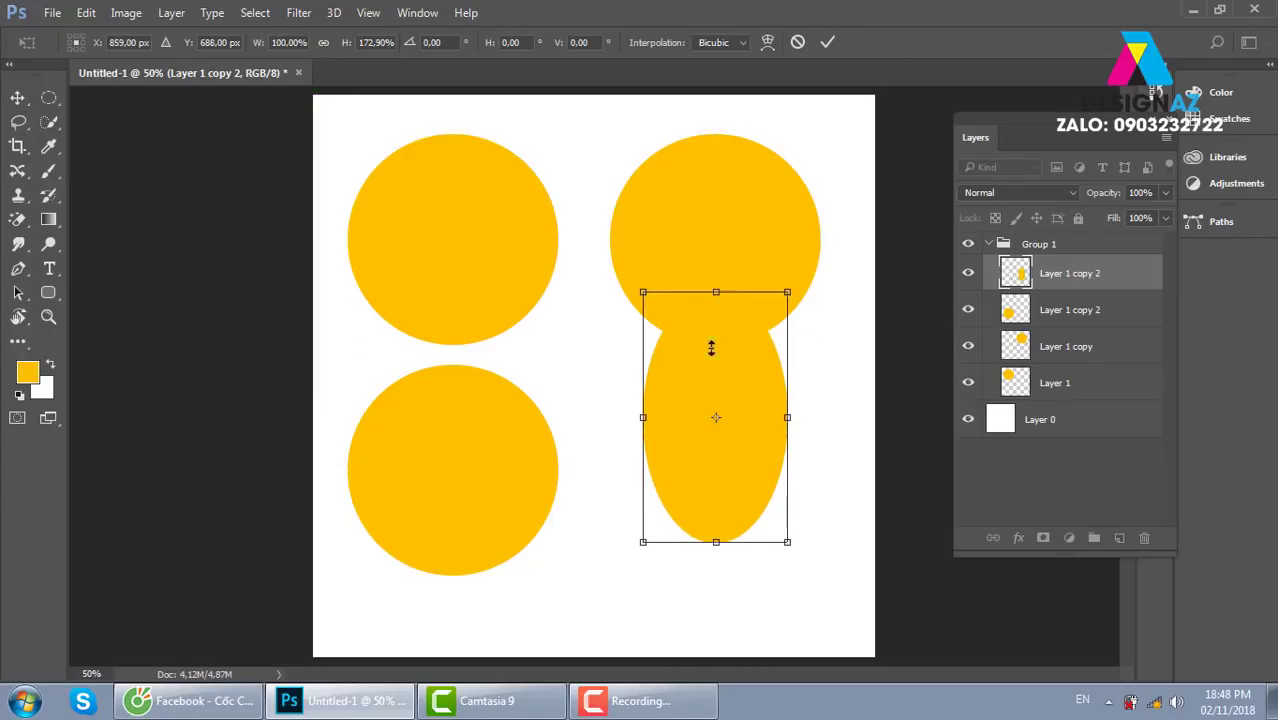
{"action": "left_click_drag", "start_coordinate": [711, 347], "coordinate": [714, 414]}
{"action": "left_click_drag", "start_coordinate": [716, 542], "coordinate": [716, 618]}
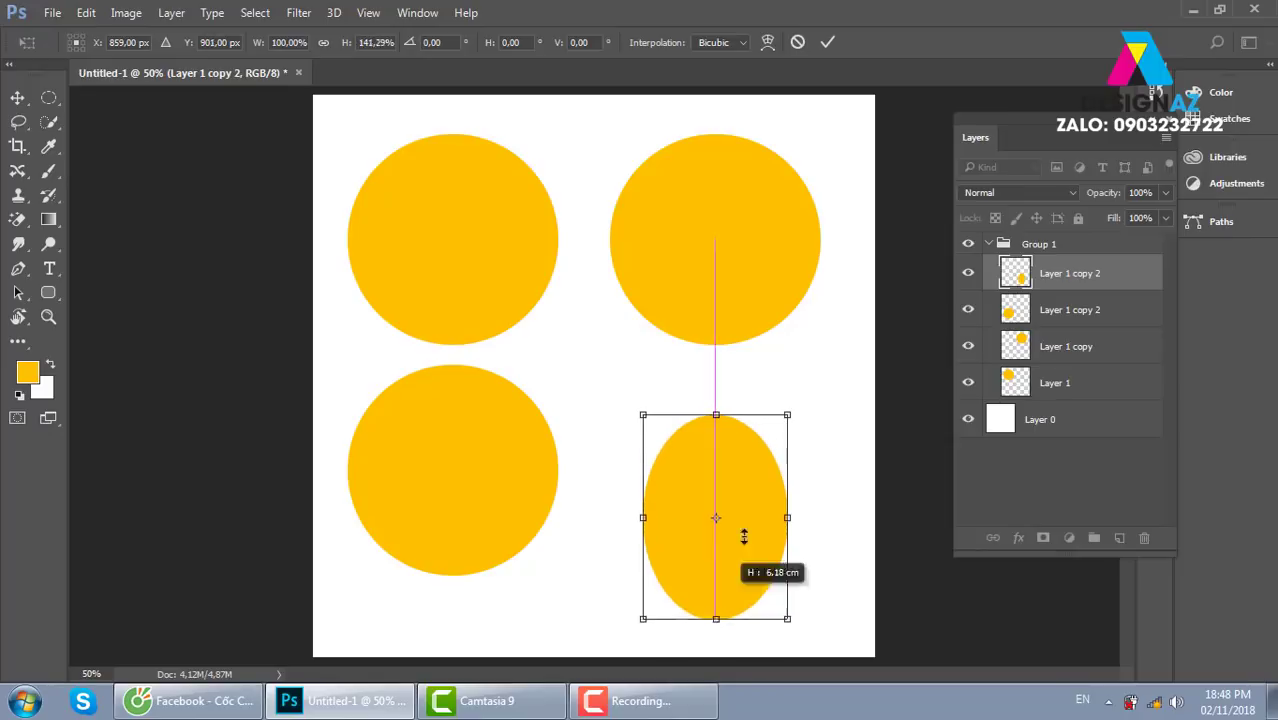
{"action": "left_click_drag", "start_coordinate": [744, 537], "coordinate": [744, 516]}
{"action": "mouse_move", "coordinate": [789, 467]}
{"action": "left_mouse_down"}
{"action": "mouse_move", "coordinate": [851, 467]}
{"action": "mouse_move", "coordinate": [790, 467]}
{"action": "left_mouse_up"}
{"action": "mouse_move", "coordinate": [643, 466]}
{"action": "left_mouse_down"}
{"action": "mouse_move", "coordinate": [601, 466]}
{"action": "mouse_move", "coordinate": [664, 466]}
{"action": "left_mouse_up"}
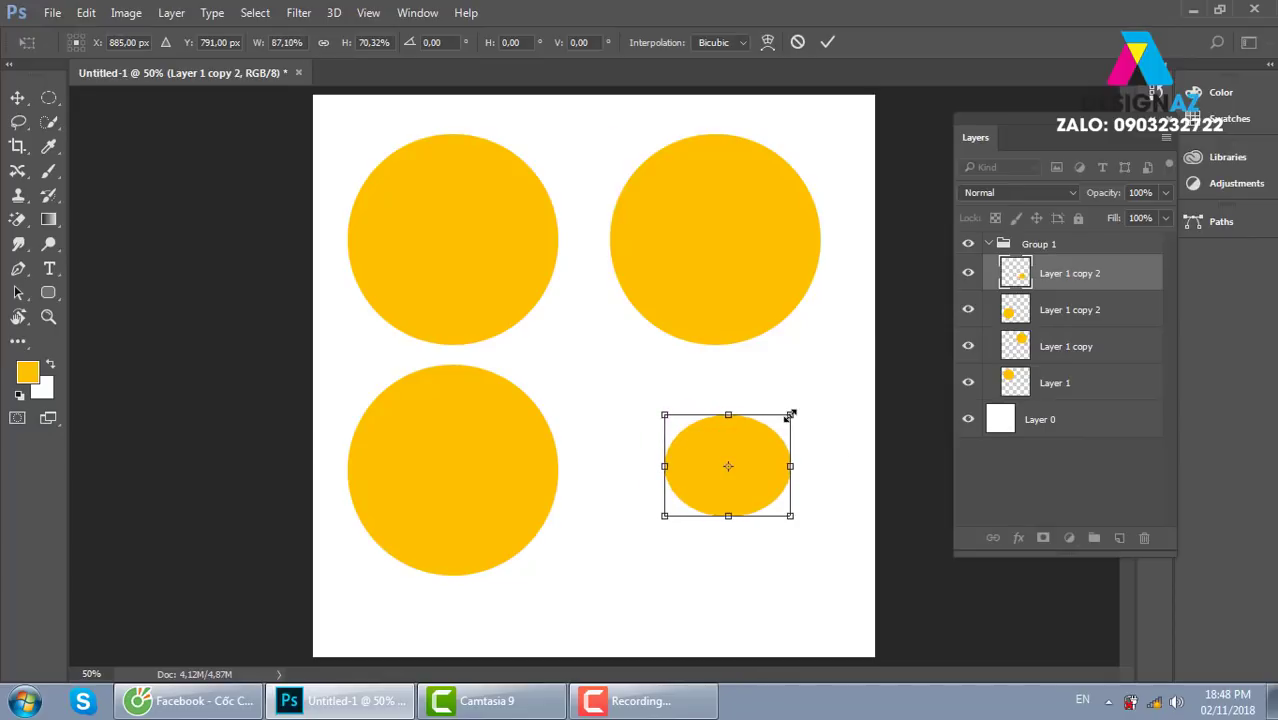
{"action": "left_click_drag", "start_coordinate": [790, 414], "coordinate": [845, 364]}
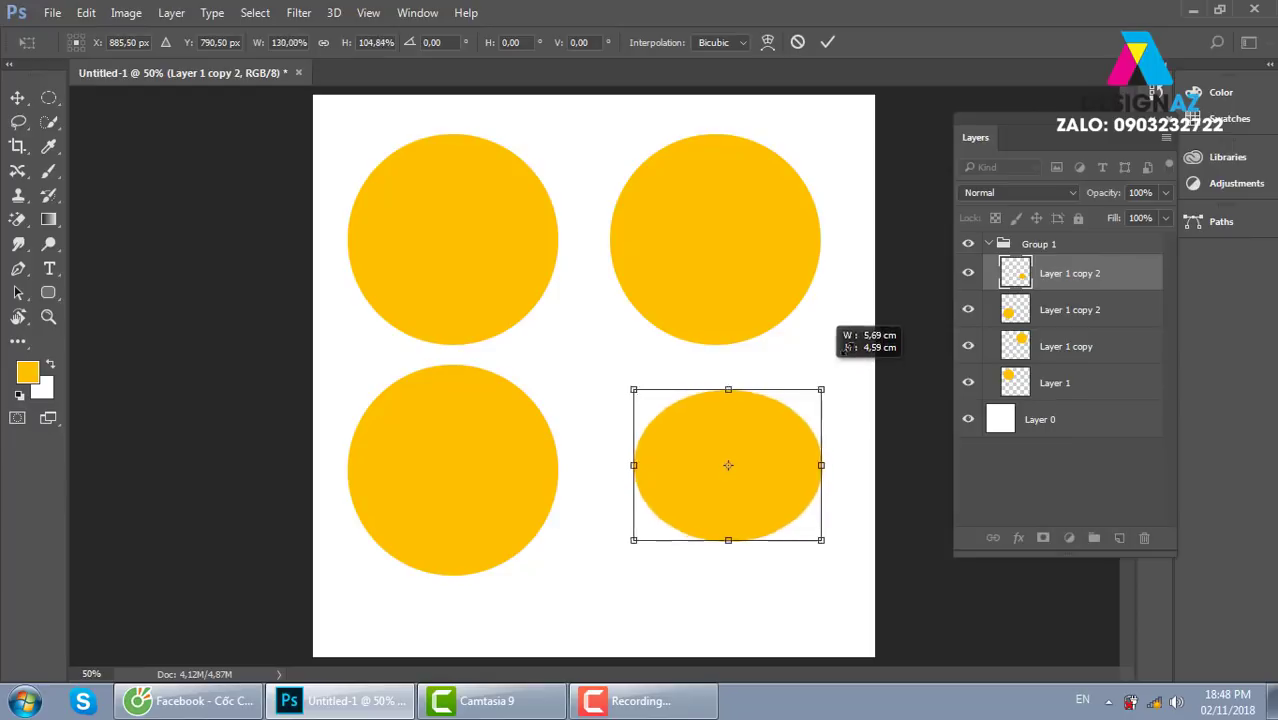
{"action": "mouse_move", "coordinate": [845, 364]}
{"action": "left_mouse_down"}
{"action": "mouse_move", "coordinate": [799, 372]}
{"action": "mouse_move", "coordinate": [849, 379]}
{"action": "left_mouse_up"}
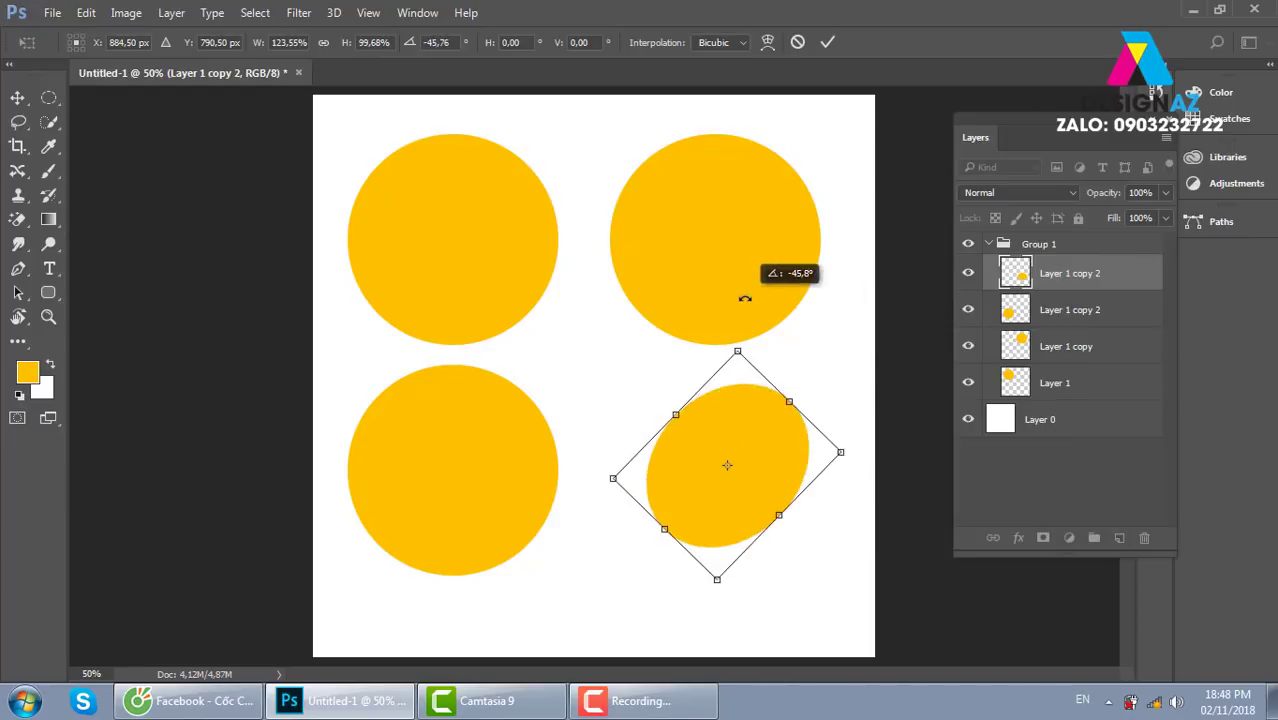
Step: Skew the ellipse's side handles into a narrow diagonal oval and apply the transform
{"action": "key", "text": "ctrl+z"}
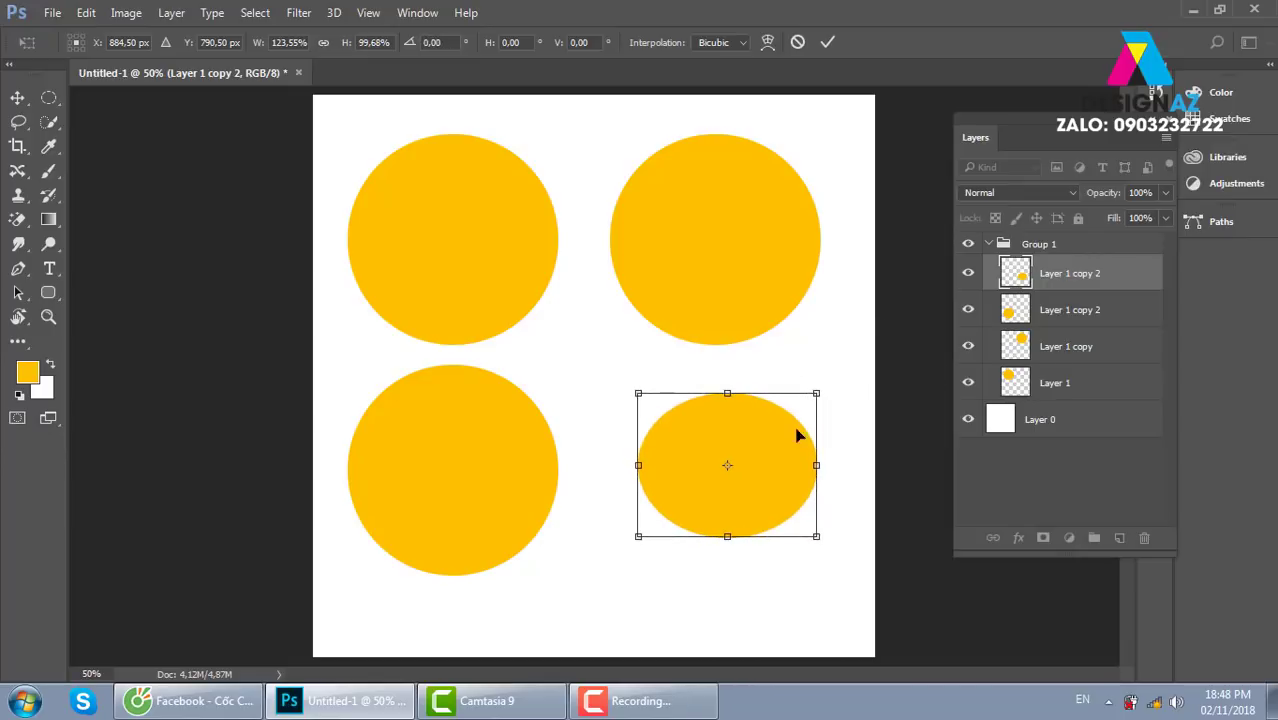
{"action": "left_click_drag", "start_coordinate": [638, 398], "coordinate": [636, 334]}
{"action": "mouse_move", "coordinate": [714, 410]}
{"action": "left_mouse_down"}
{"action": "mouse_move", "coordinate": [575, 326]}
{"action": "mouse_move", "coordinate": [606, 343]}
{"action": "left_mouse_up"}
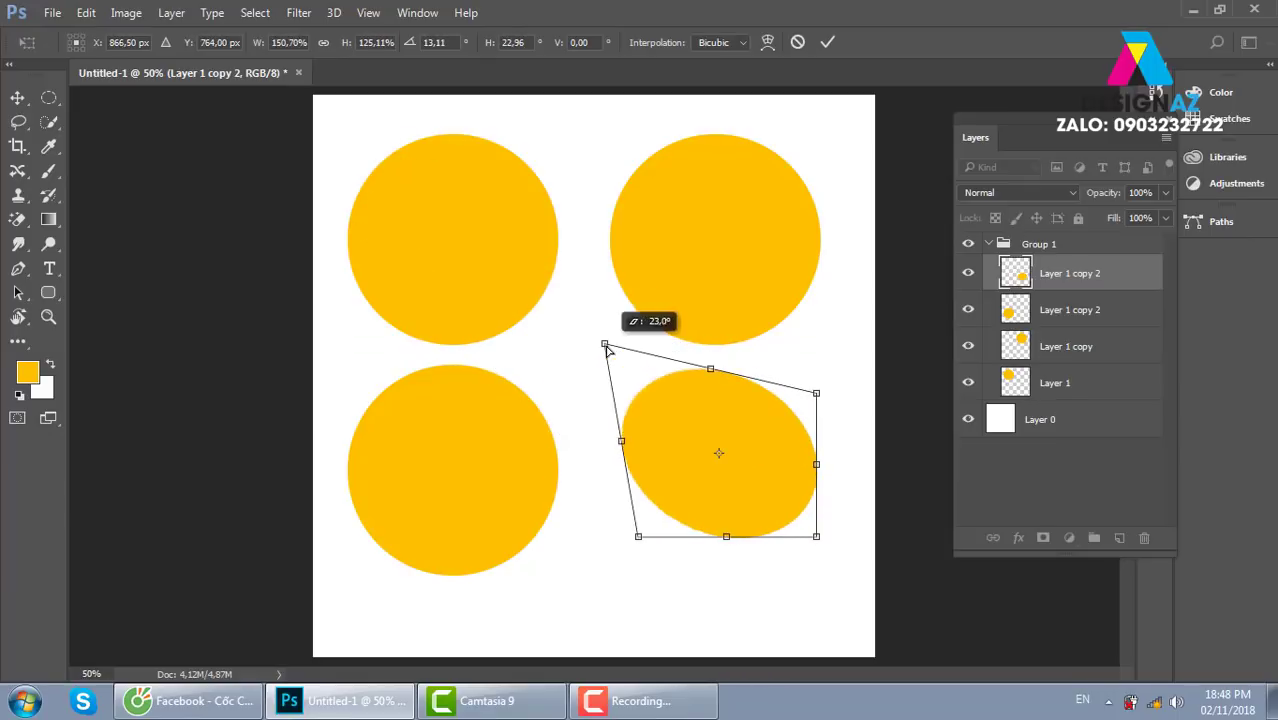
{"action": "key", "text": "ctrl+z"}
{"action": "left_click_drag", "start_coordinate": [733, 395], "coordinate": [753, 422]}
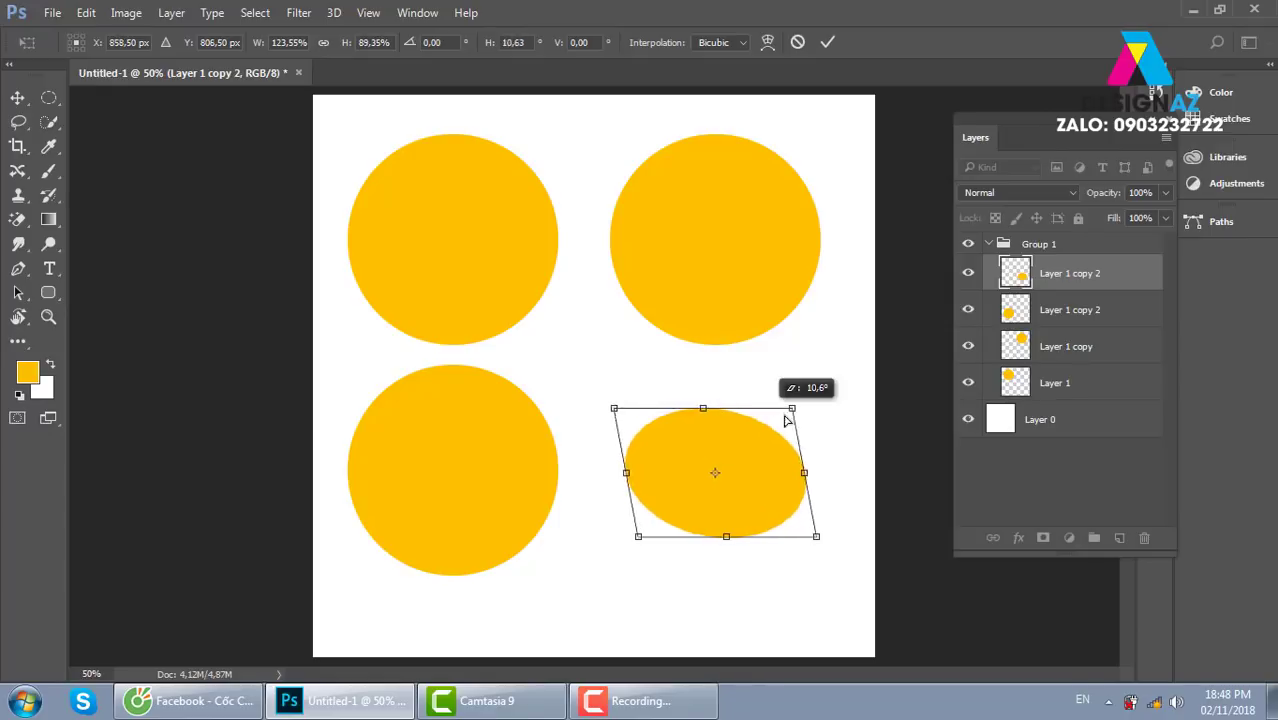
{"action": "mouse_move", "coordinate": [828, 478]}
{"action": "left_mouse_down"}
{"action": "mouse_move", "coordinate": [845, 513]}
{"action": "mouse_move", "coordinate": [824, 448]}
{"action": "left_mouse_up"}
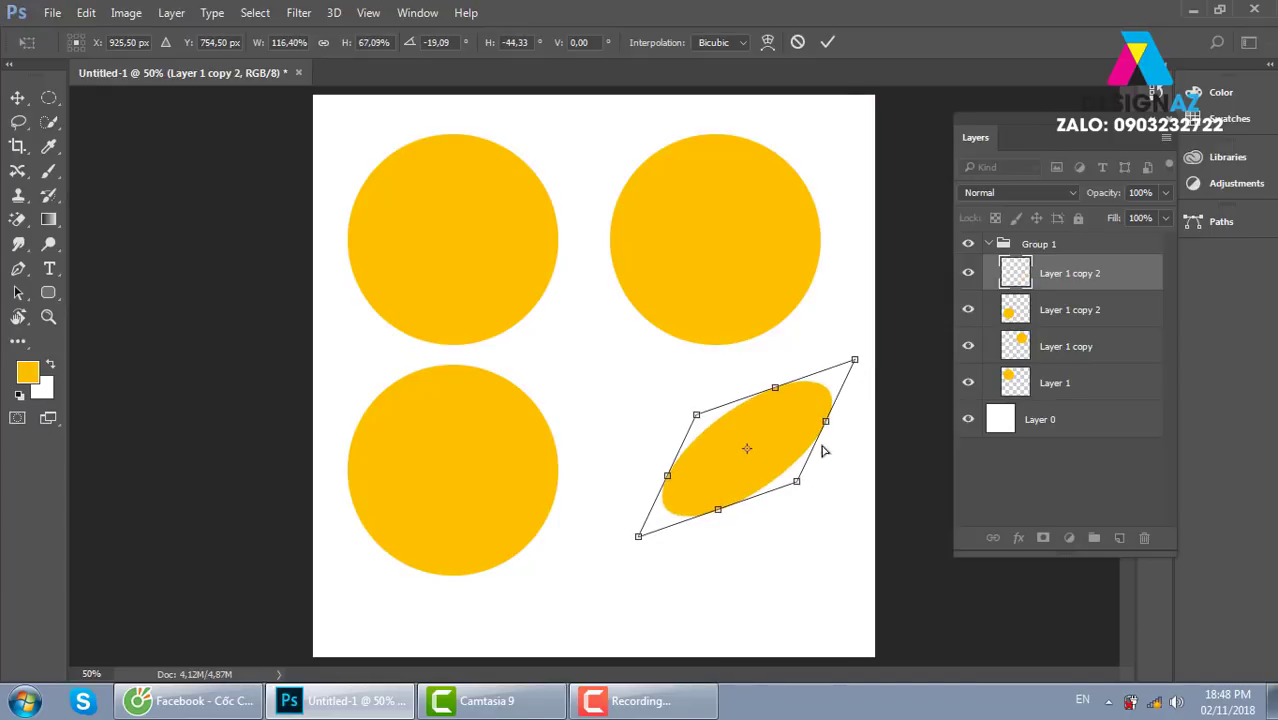
{"action": "key", "text": "Return"}
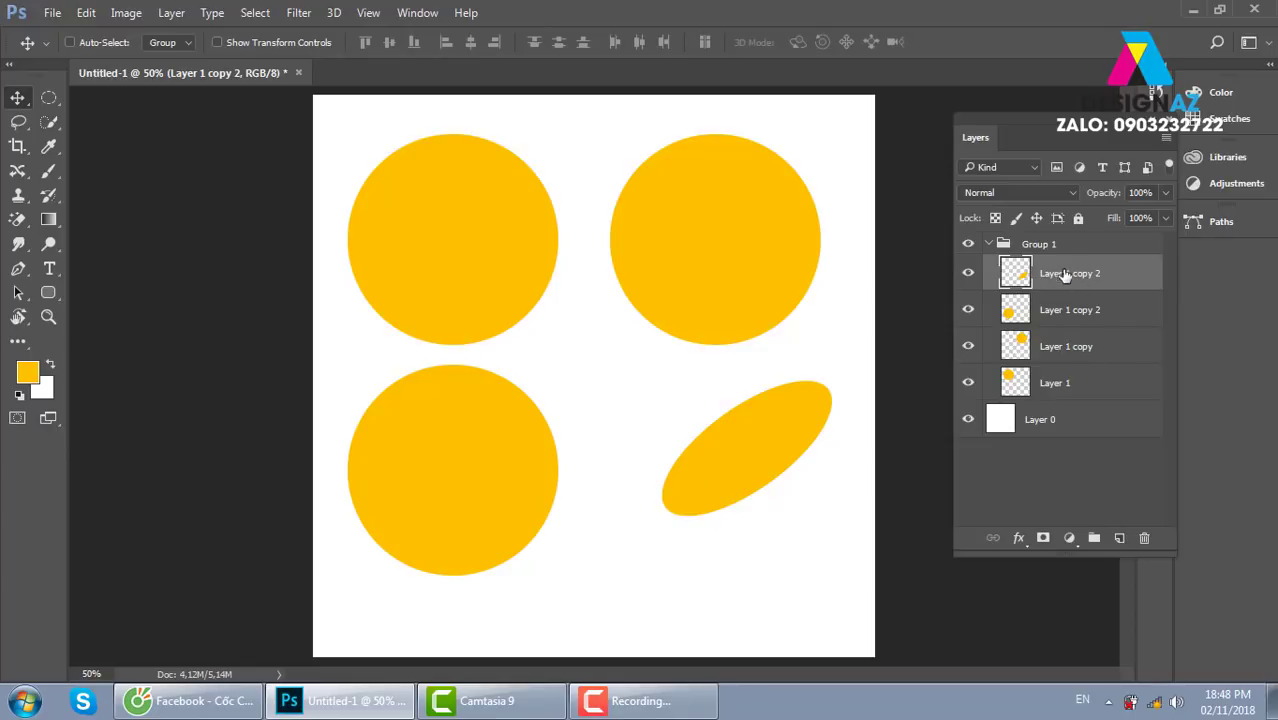
Step: Delete Group 1 with its contents via the trash icon, then bring up the Open dialog
{"action": "left_click", "coordinate": [1060, 245]}
{"action": "left_click", "coordinate": [1144, 538]}
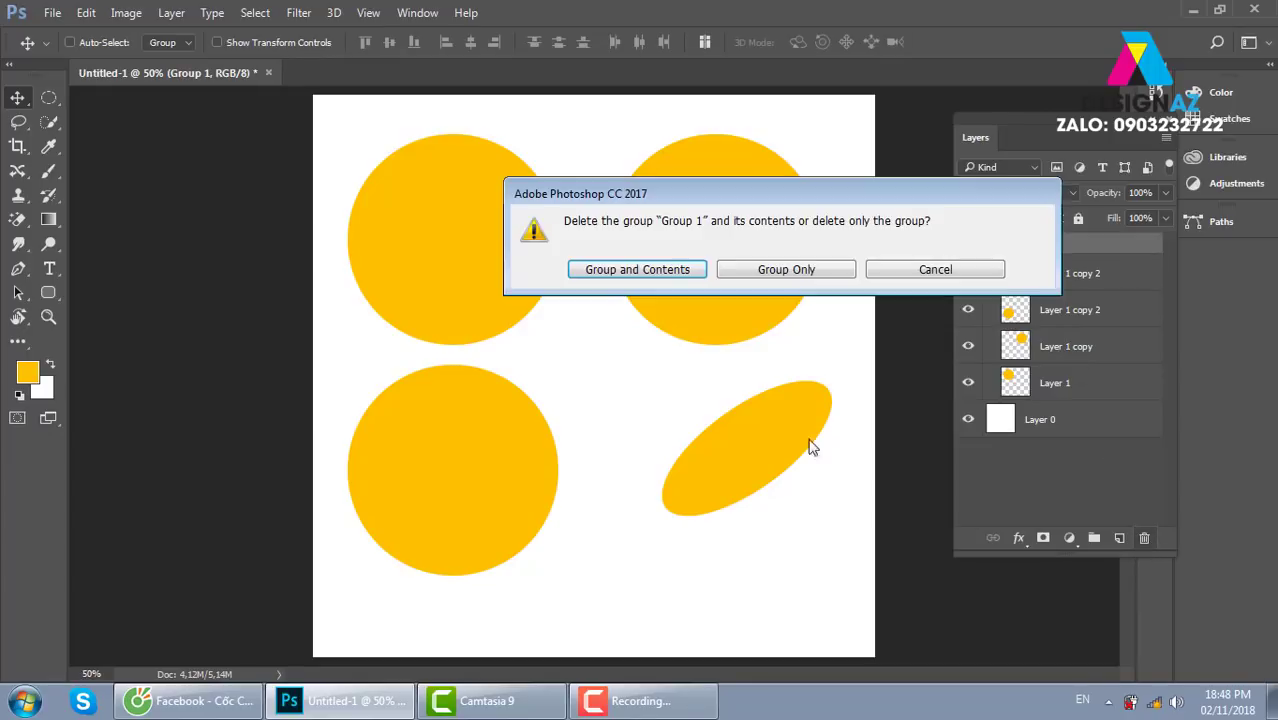
{"action": "left_click", "coordinate": [660, 276]}
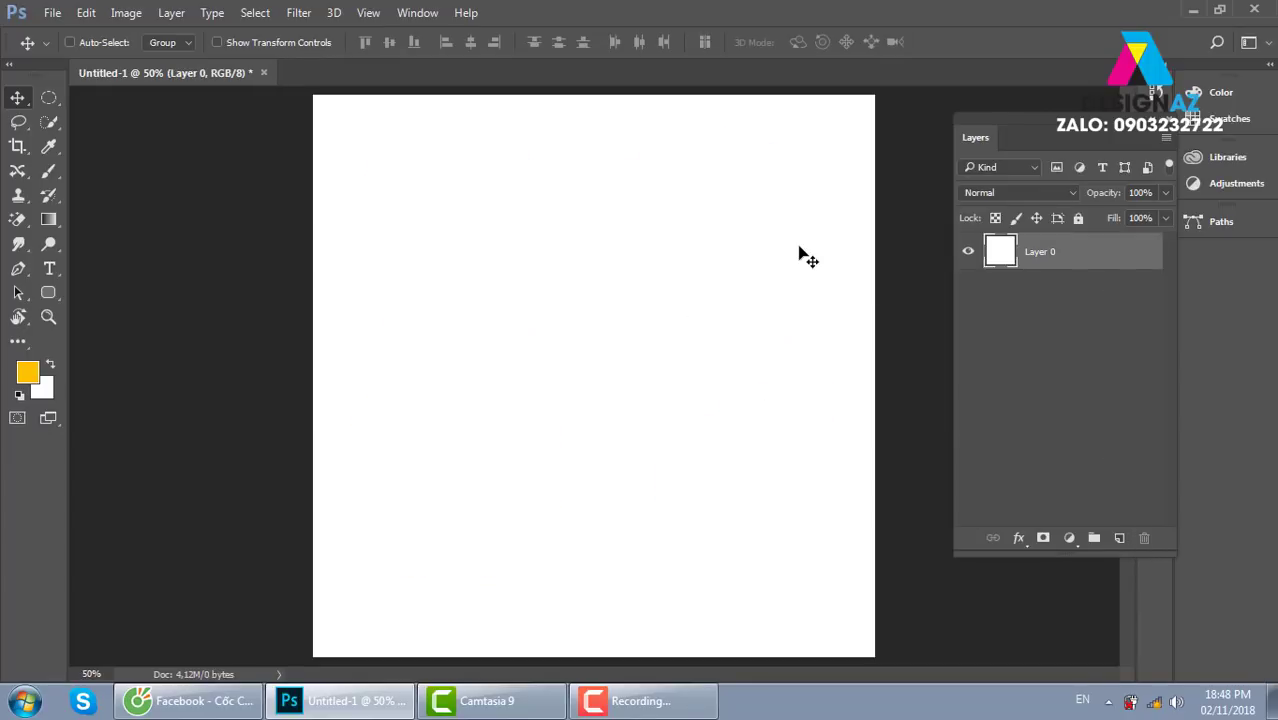
{"action": "key", "text": "ctrl"}
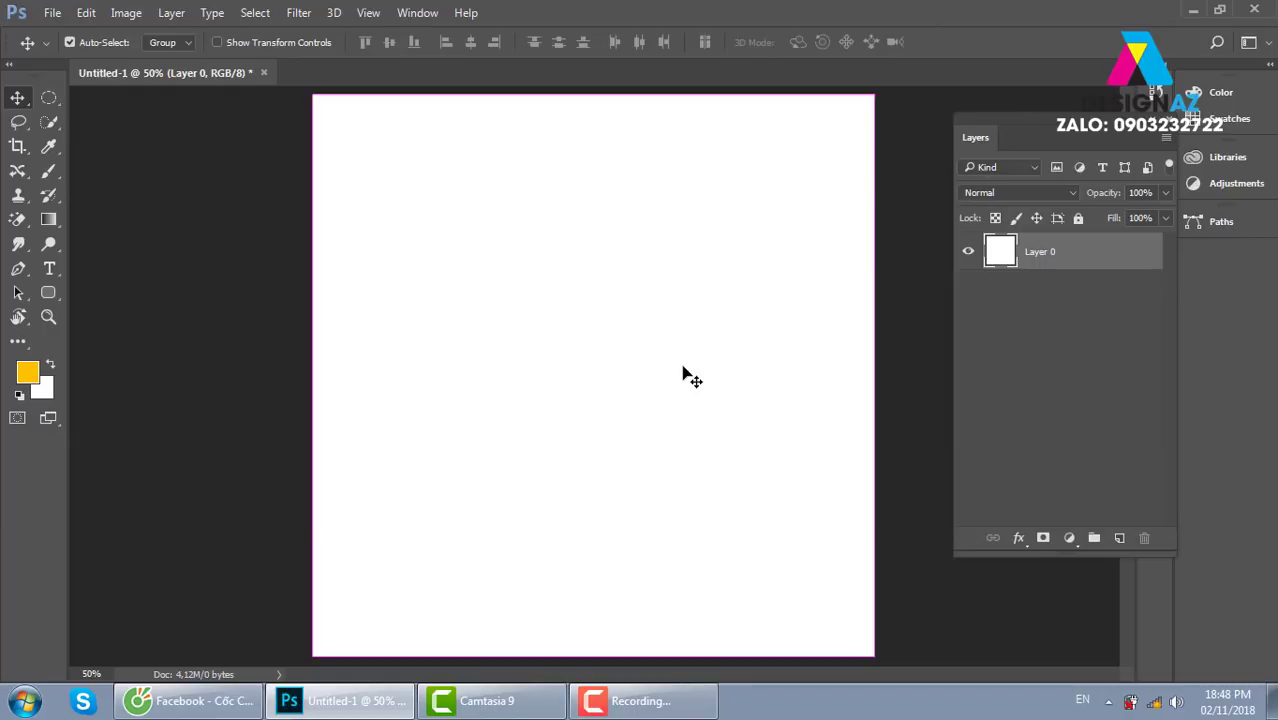
{"action": "key", "text": "ctrl+o"}
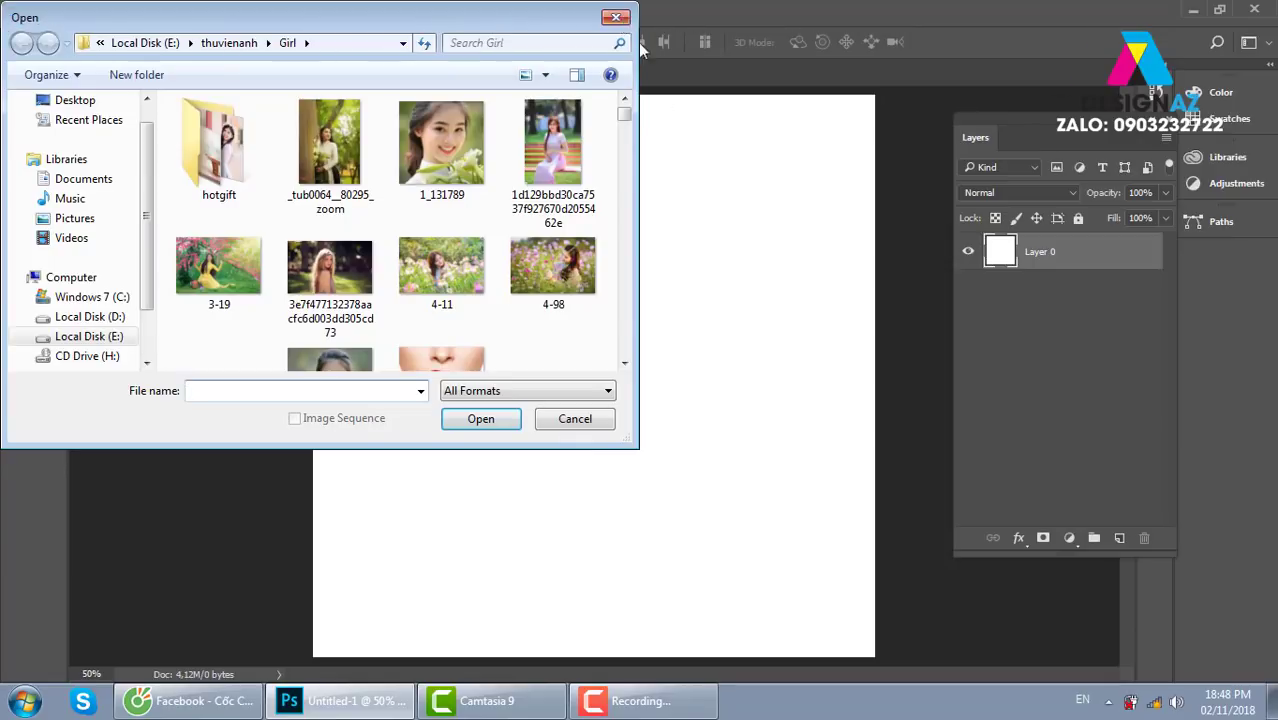
Step: Dismiss the Open dialog without opening a file and show the File menu
{"action": "left_click", "coordinate": [616, 17]}
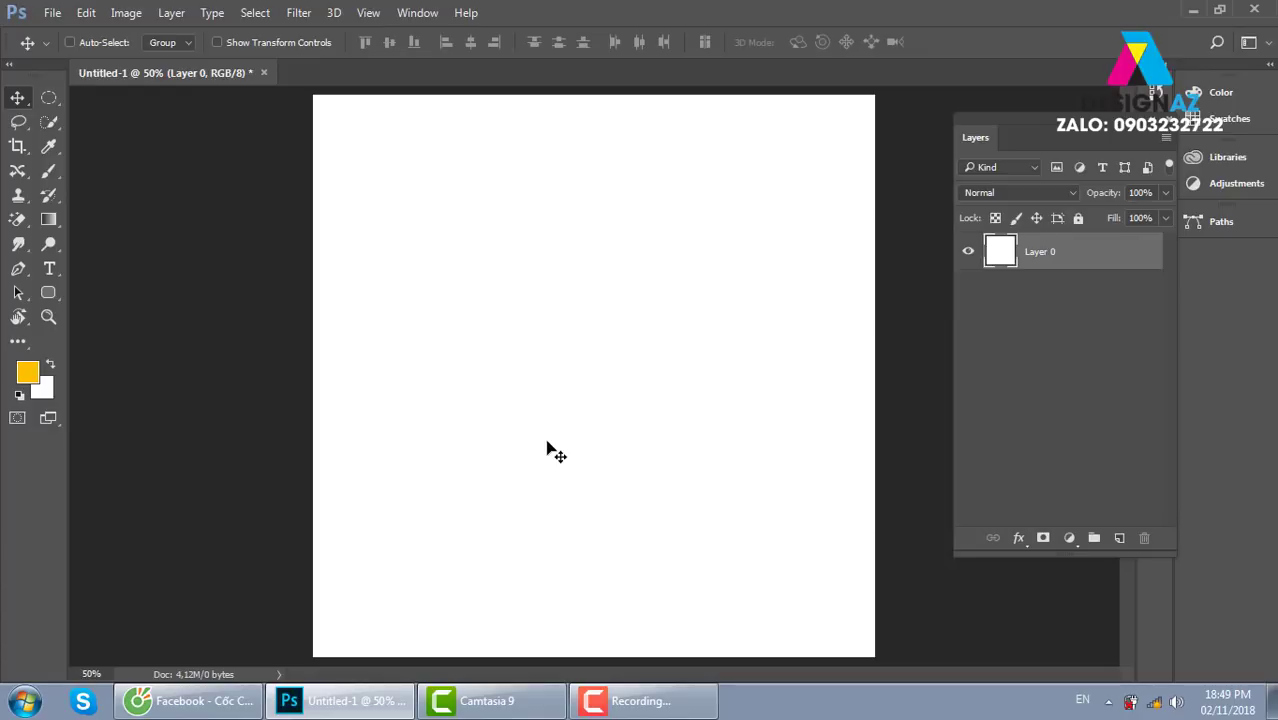
{"action": "left_click", "coordinate": [53, 13]}
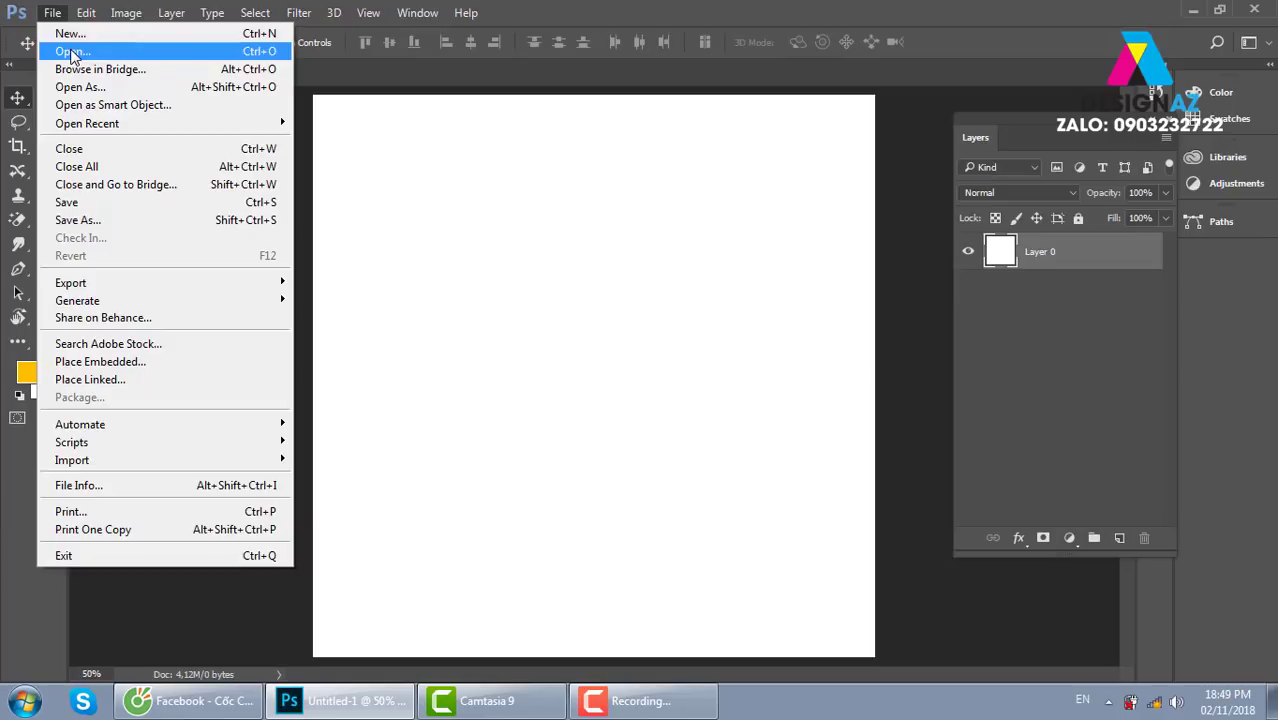
Step: Browse File > Open twice in the Girl folder, selecting the 5_81669 portrait each time
{"action": "left_click", "coordinate": [70, 55]}
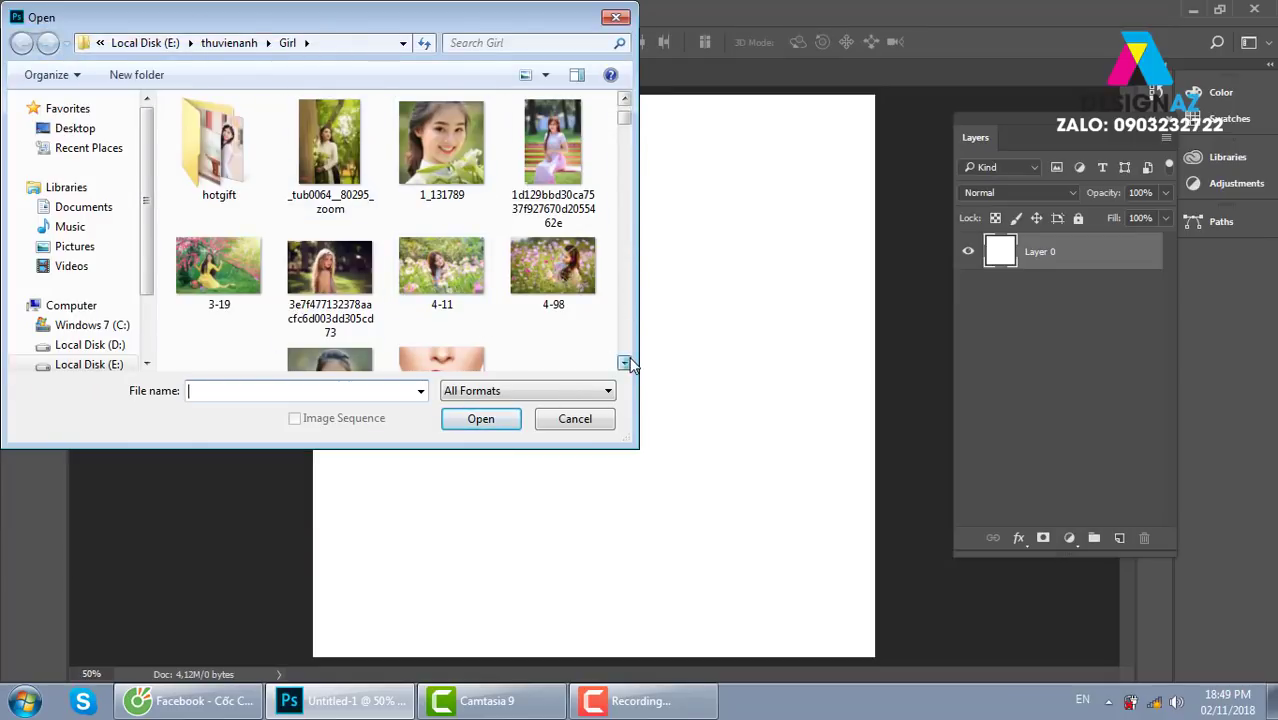
{"action": "left_click", "coordinate": [624, 363]}
{"action": "left_click", "coordinate": [345, 290]}
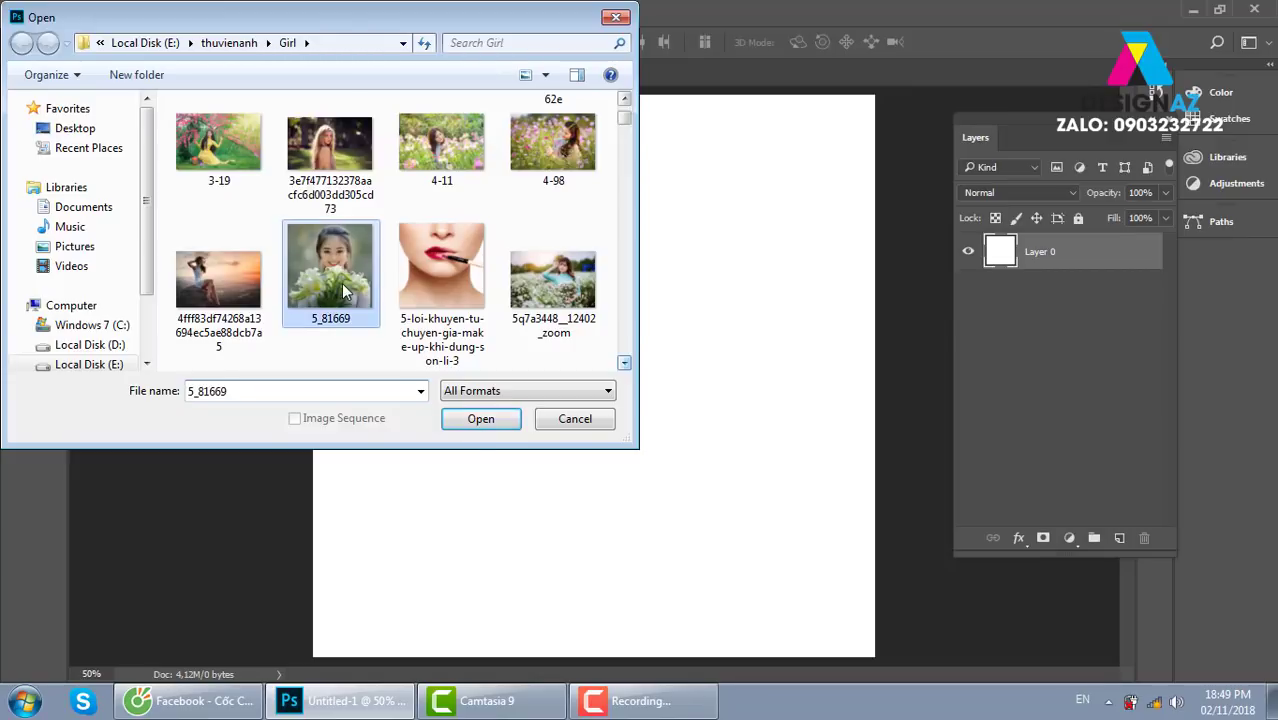
{"action": "left_click", "coordinate": [575, 425]}
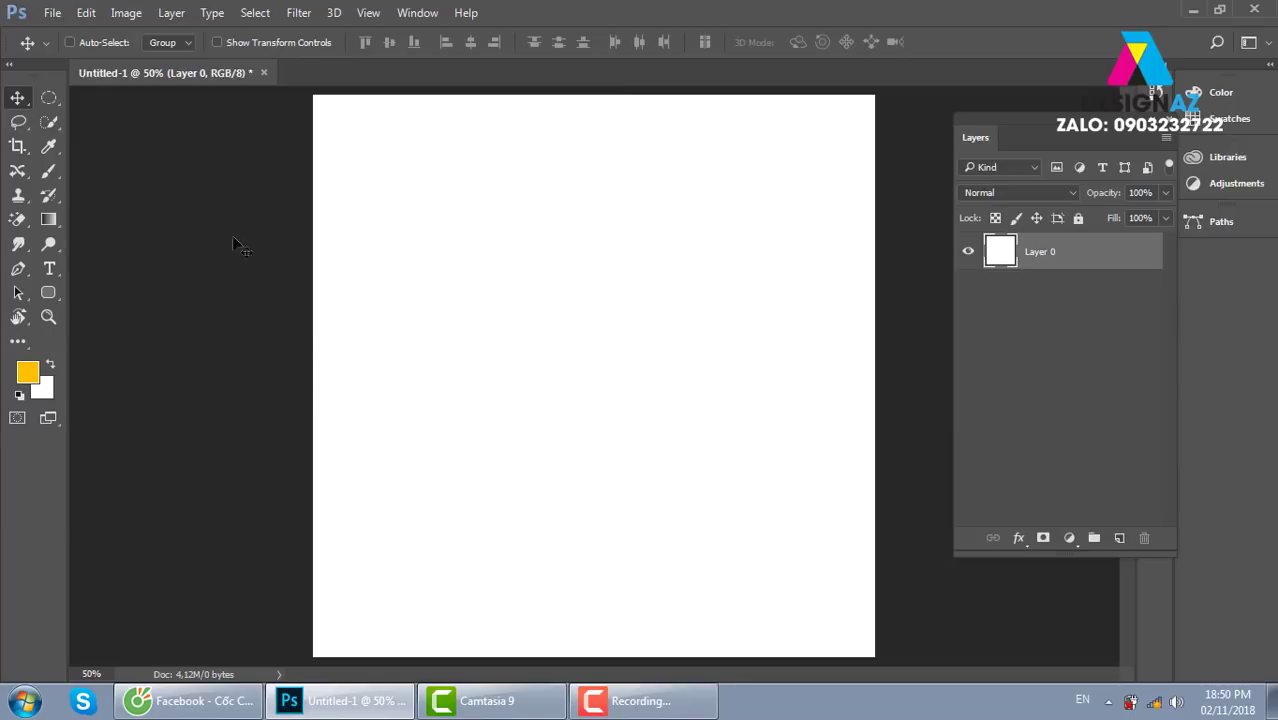
{"action": "left_click", "coordinate": [50, 14]}
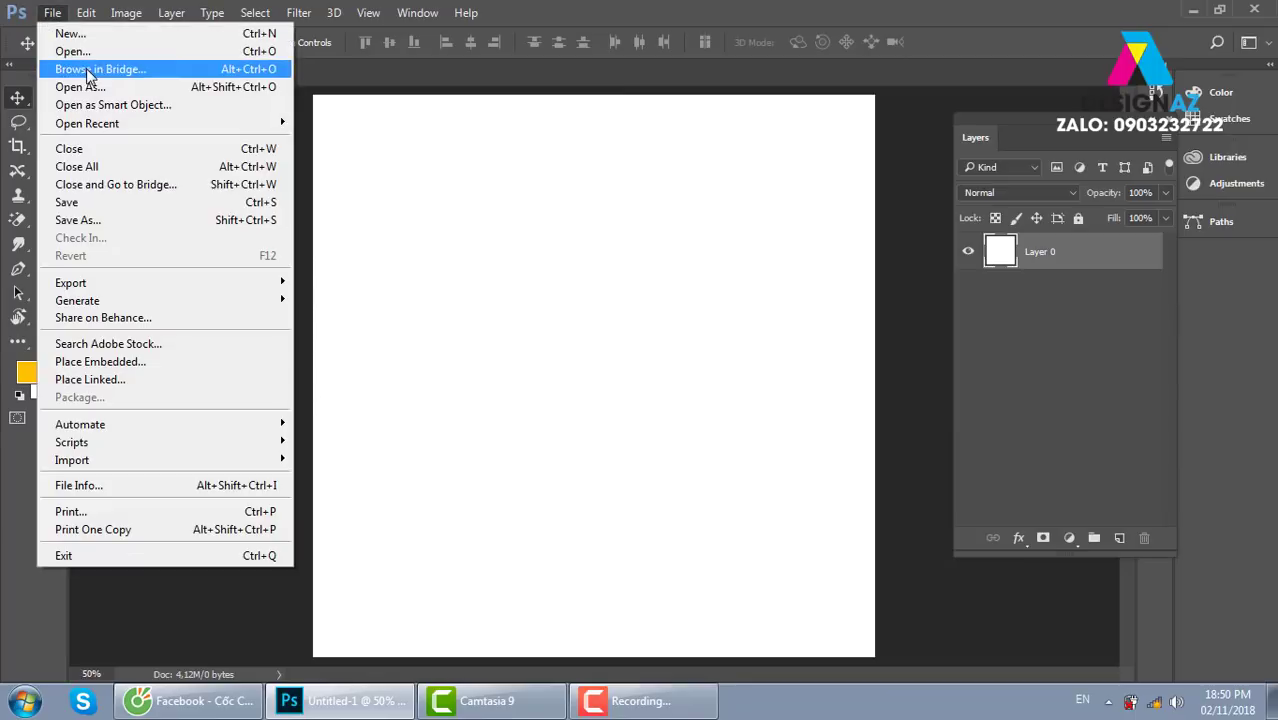
{"action": "left_click", "coordinate": [72, 51]}
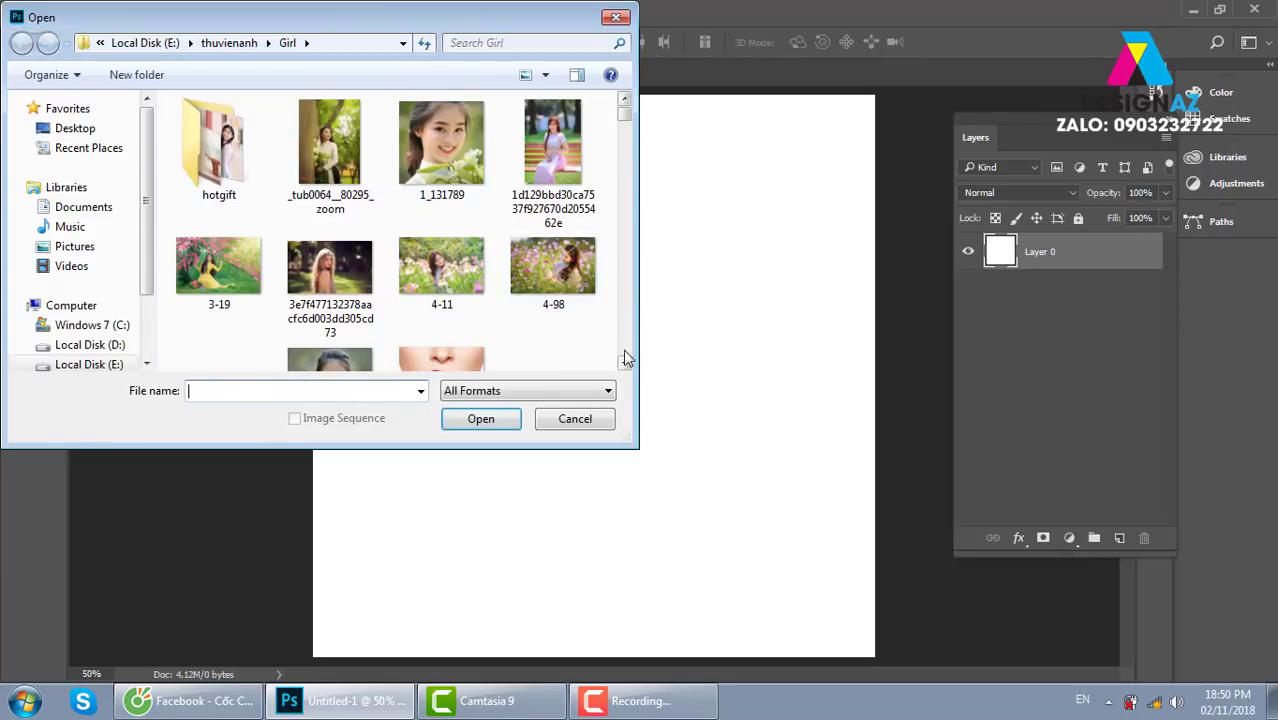
{"action": "scroll", "coordinate": [624, 363], "scroll_direction": "down", "scroll_amount": 1}
{"action": "left_click", "coordinate": [314, 252]}
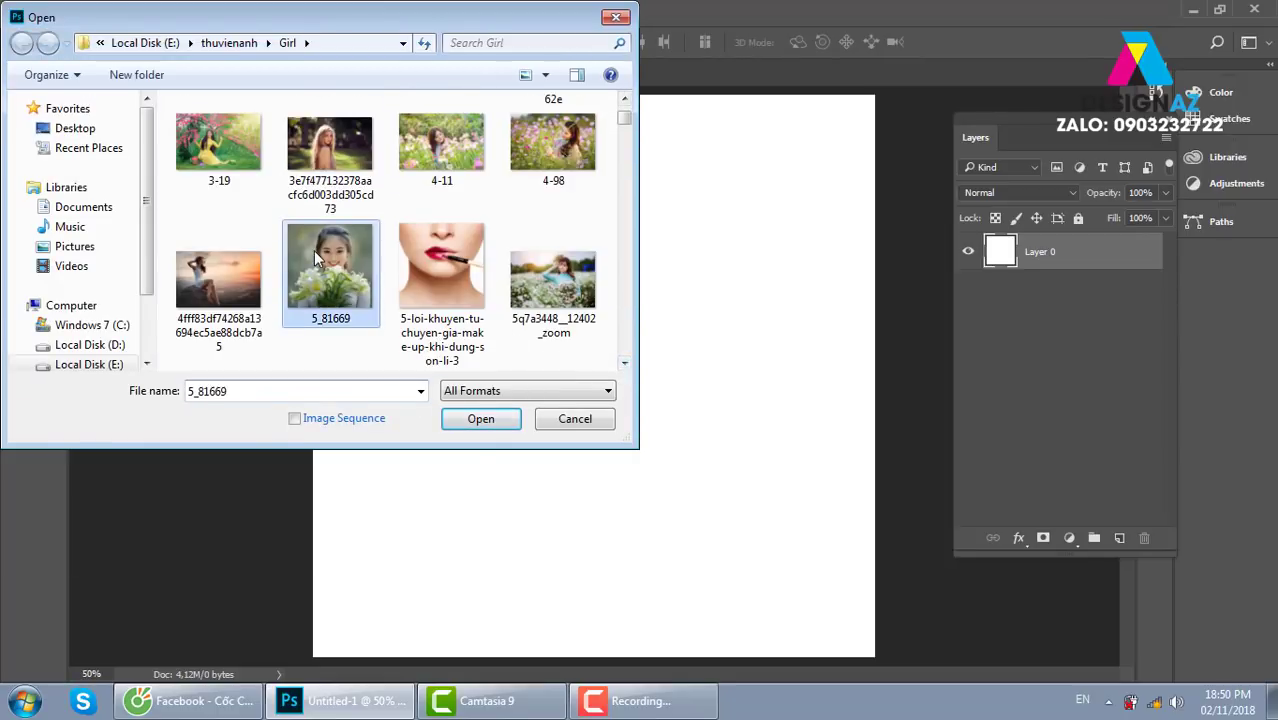
{"action": "left_click", "coordinate": [491, 422]}
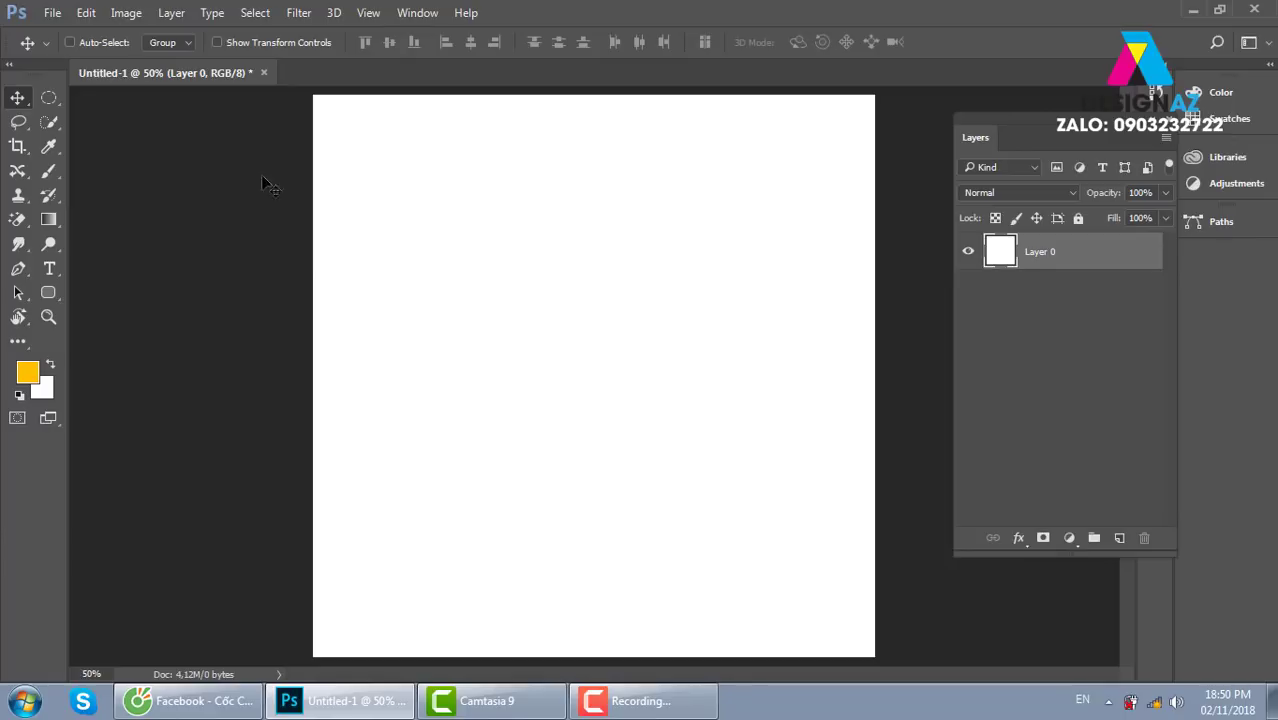
Step: Browse File > Open again, selecting the 1_131789 photo, then dismiss the dialog
{"action": "left_click", "coordinate": [52, 14]}
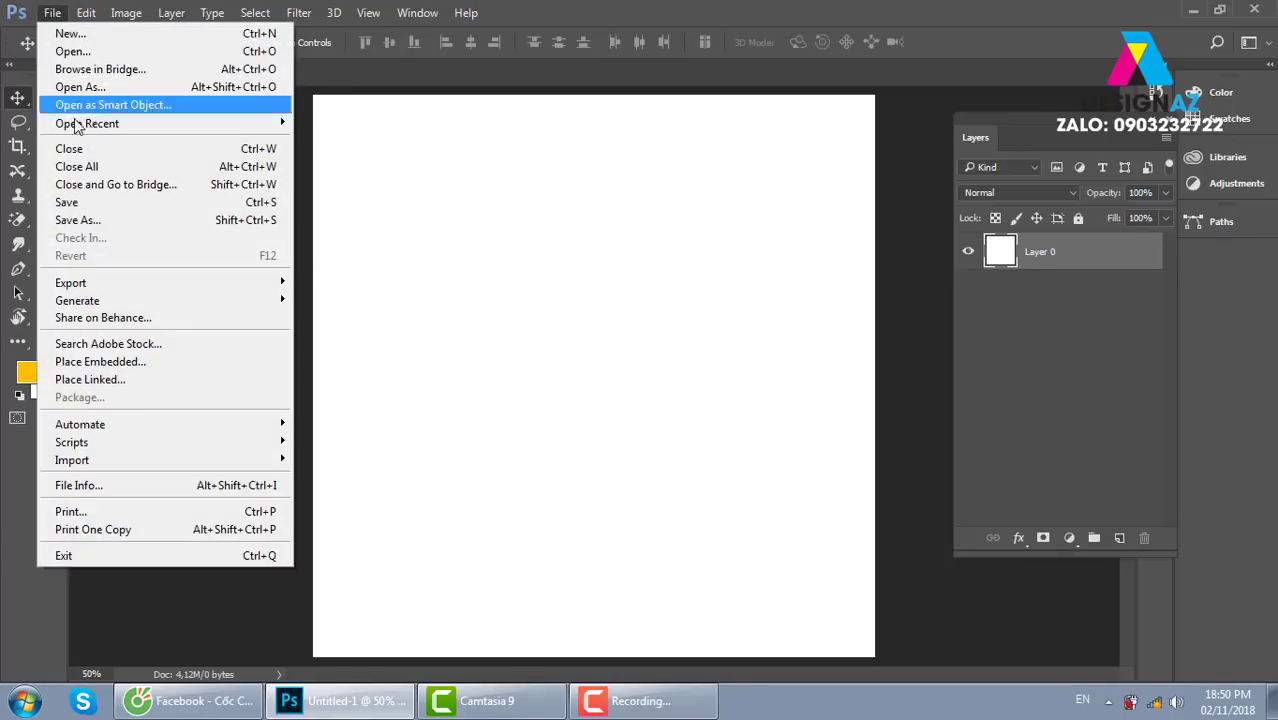
{"action": "left_click", "coordinate": [95, 52]}
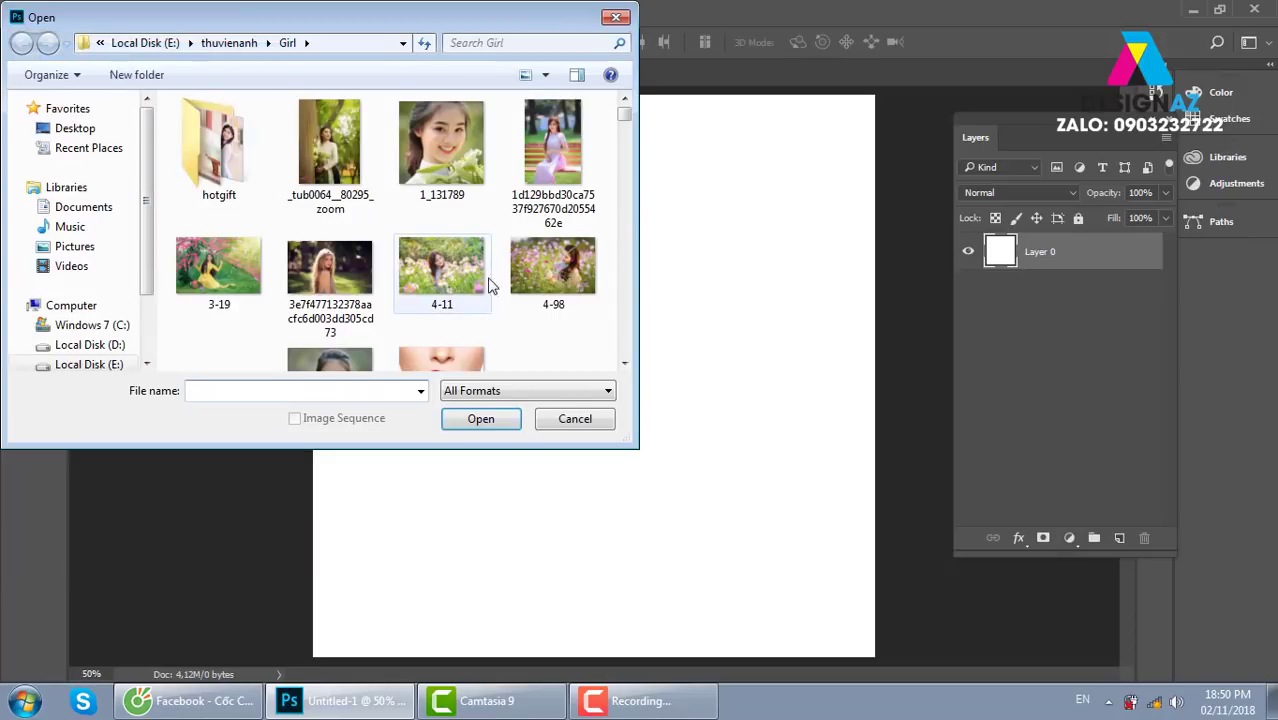
{"action": "left_click", "coordinate": [428, 146]}
{"action": "left_click", "coordinate": [481, 419]}
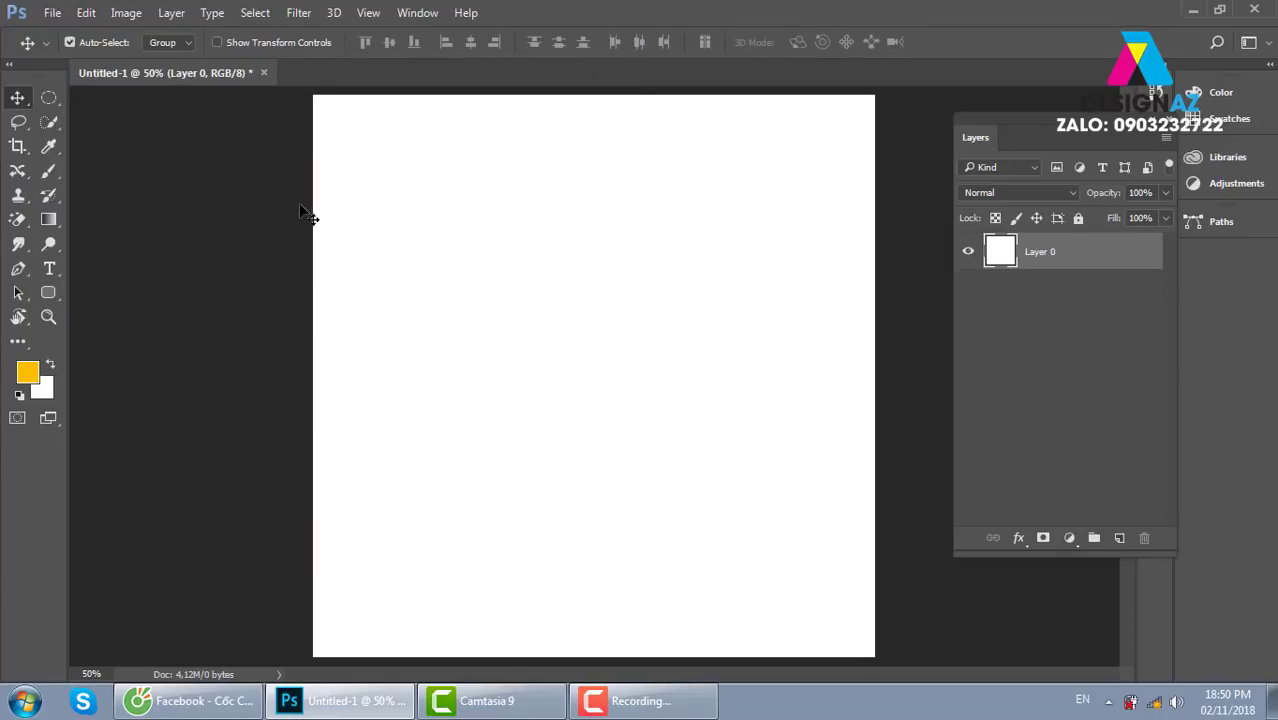
Step: Zoom out to 33.3%, check the 3-19 photo, then close Untitled-1 without saving
{"action": "key", "text": "ctrl+minus"}
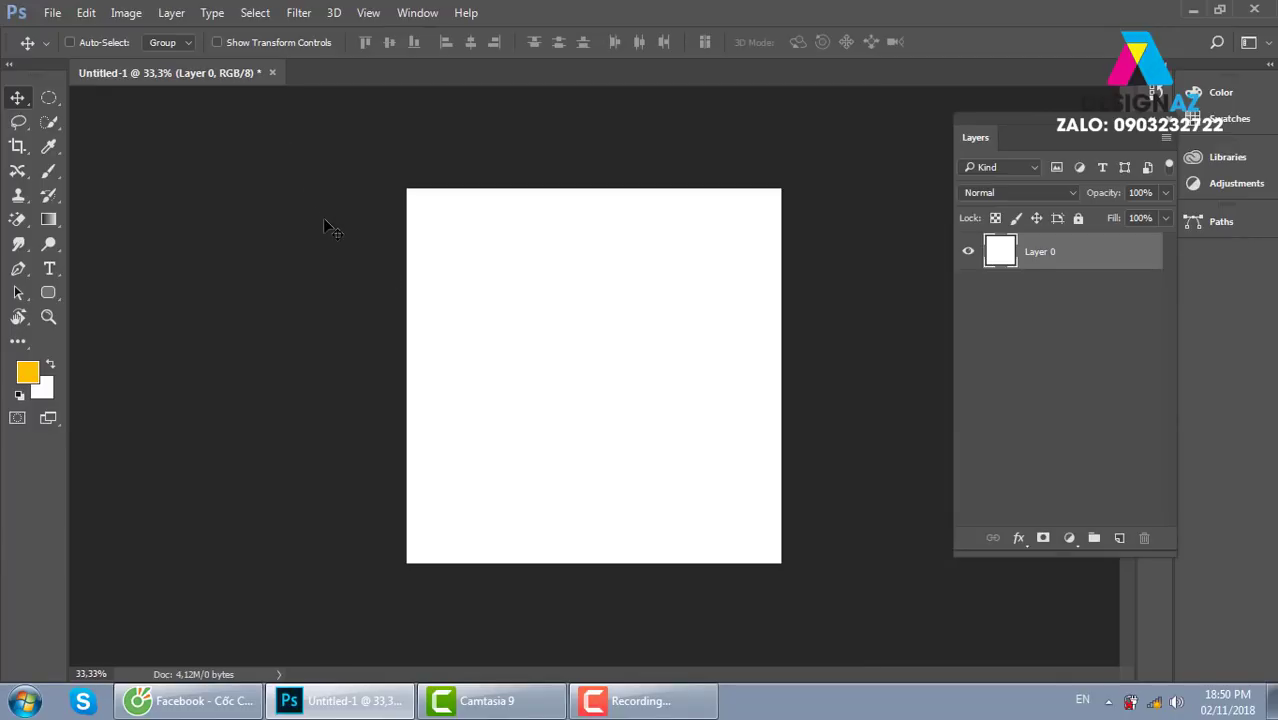
{"action": "key", "text": "ctrl+o"}
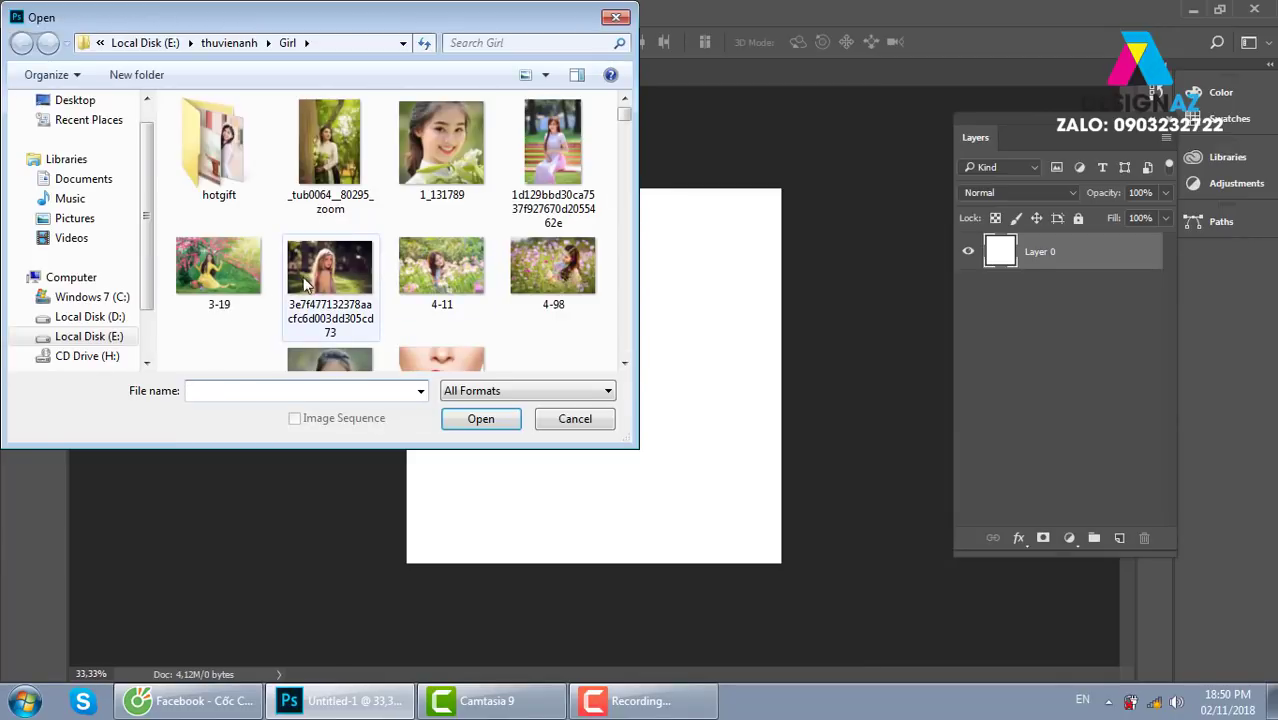
{"action": "left_click", "coordinate": [235, 275]}
{"action": "left_click", "coordinate": [488, 419]}
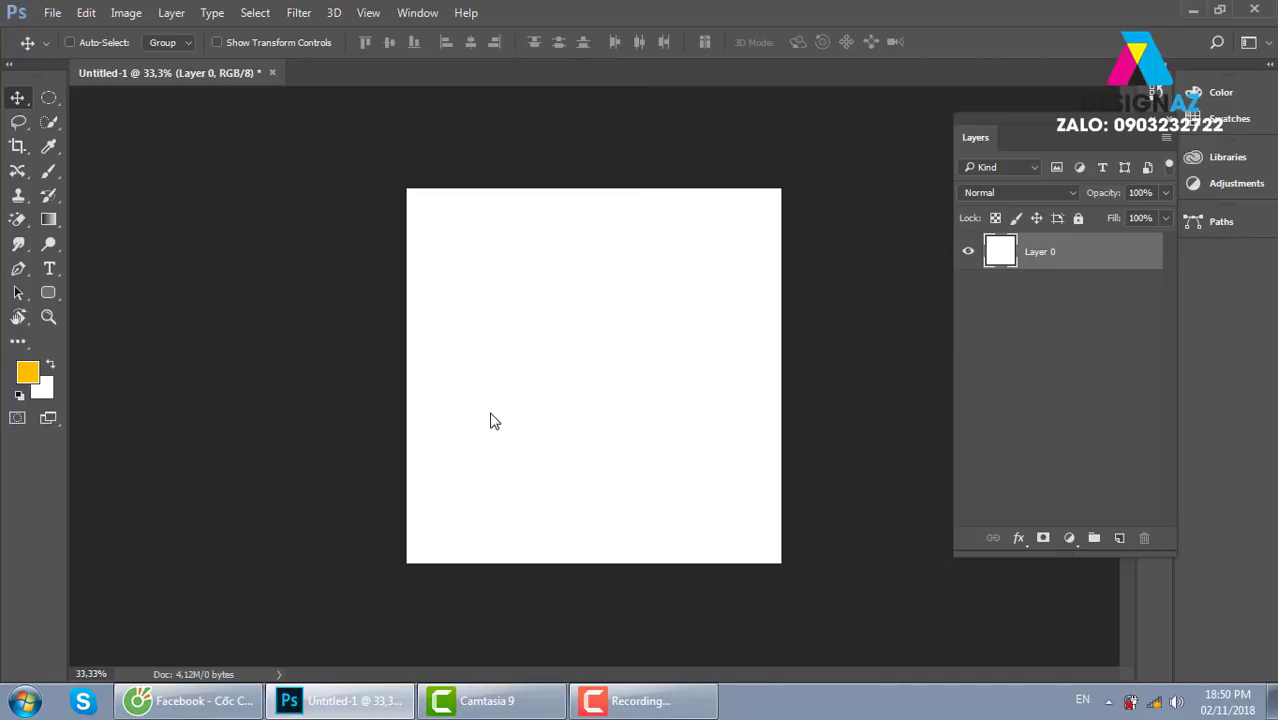
{"action": "left_click", "coordinate": [272, 73]}
{"action": "left_click", "coordinate": [681, 272]}
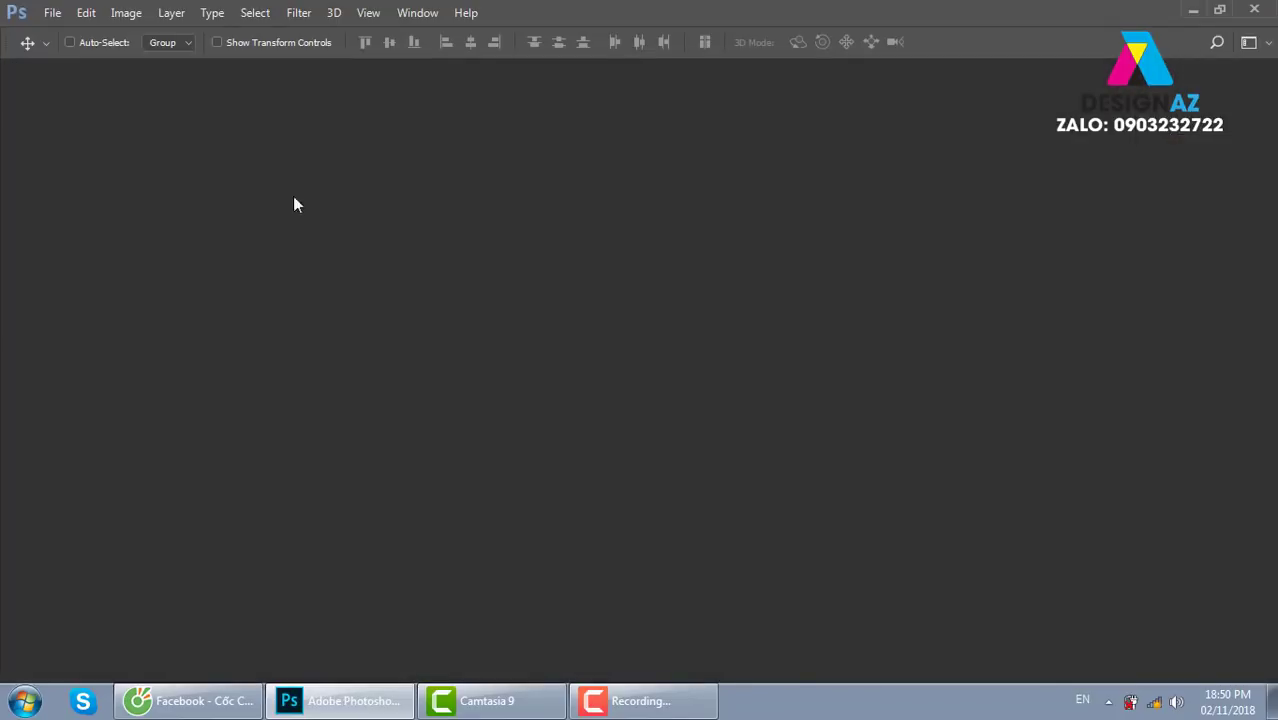
Step: Create a new white 1200 × 1200 px, 180 ppi document from the custom preset
{"action": "left_click", "coordinate": [52, 12]}
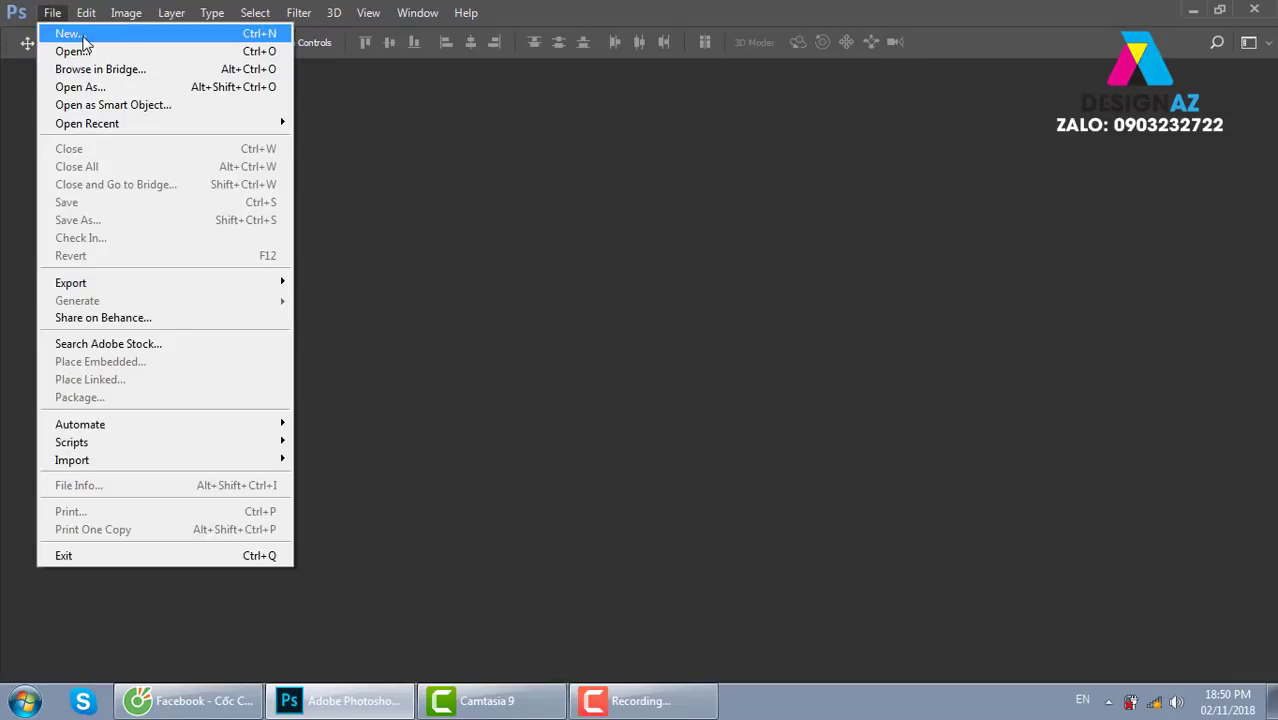
{"action": "left_click", "coordinate": [57, 31]}
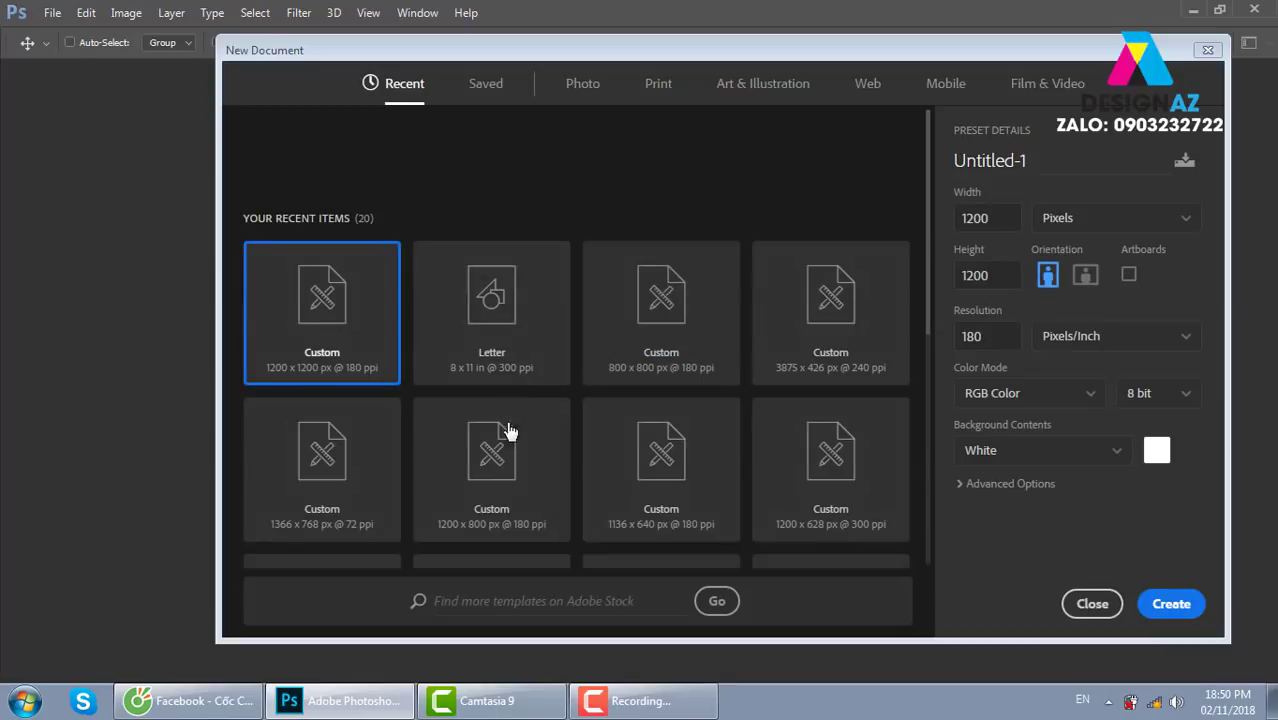
{"action": "left_click", "coordinate": [1170, 608]}
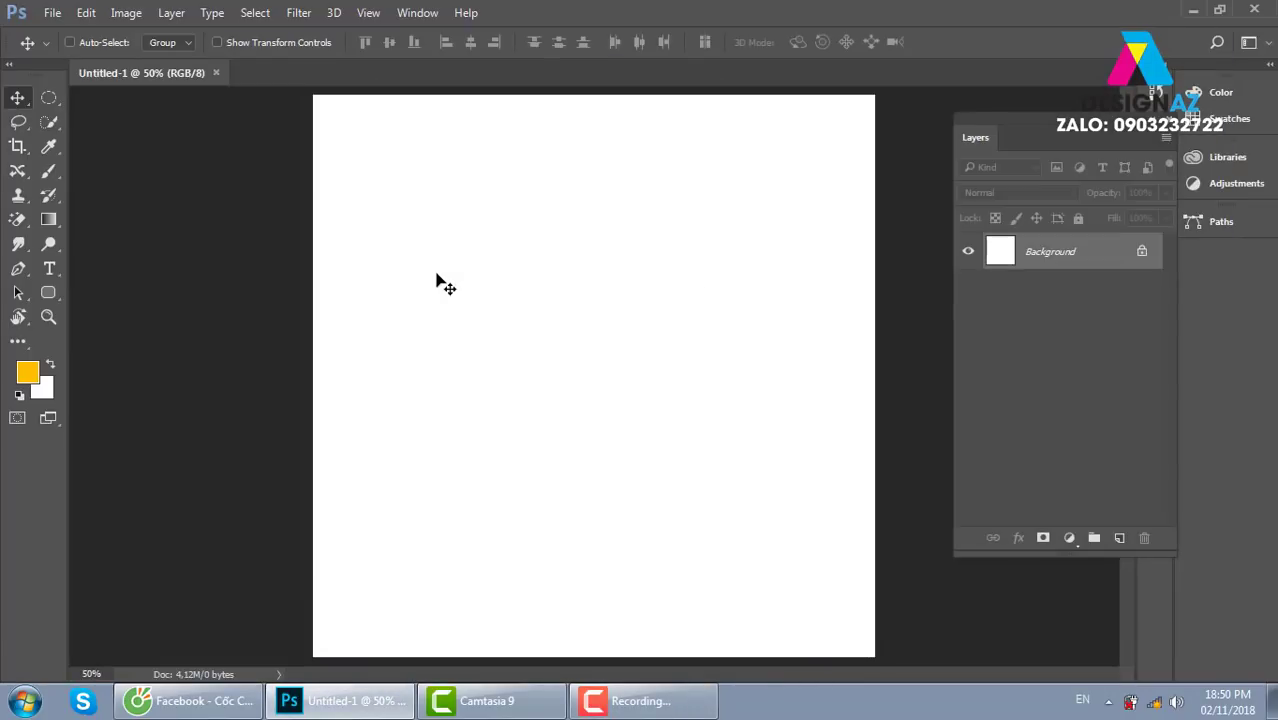
{"action": "left_click", "coordinate": [52, 12]}
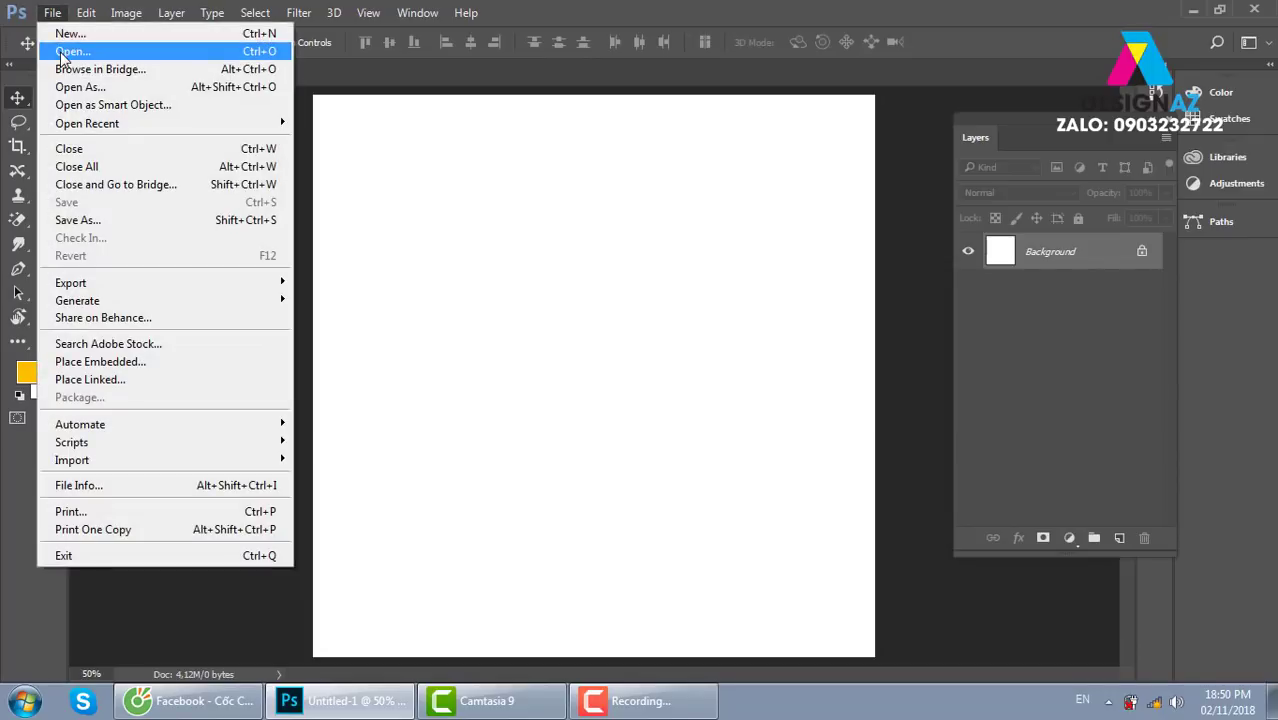
Step: Open the 5_81669.jpg lily portrait from the Girl folder in its own tab
{"action": "left_click", "coordinate": [61, 55]}
{"action": "left_click", "coordinate": [333, 156]}
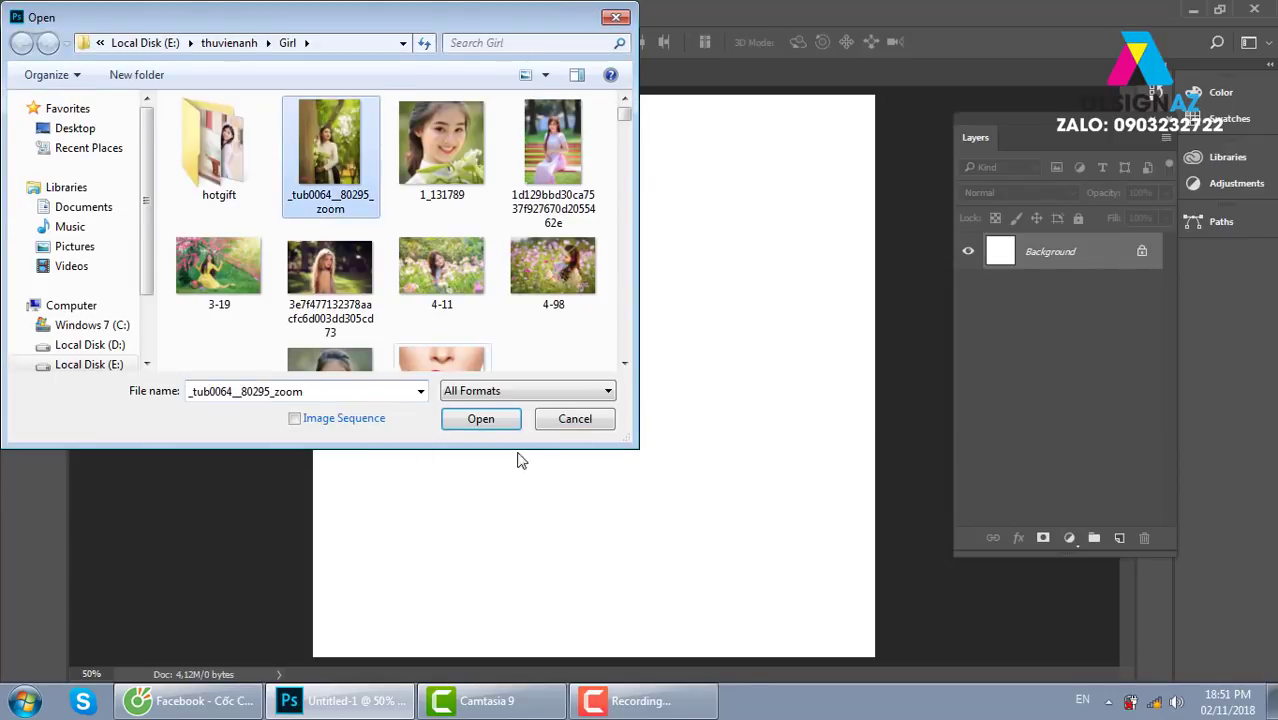
{"action": "left_click", "coordinate": [503, 421]}
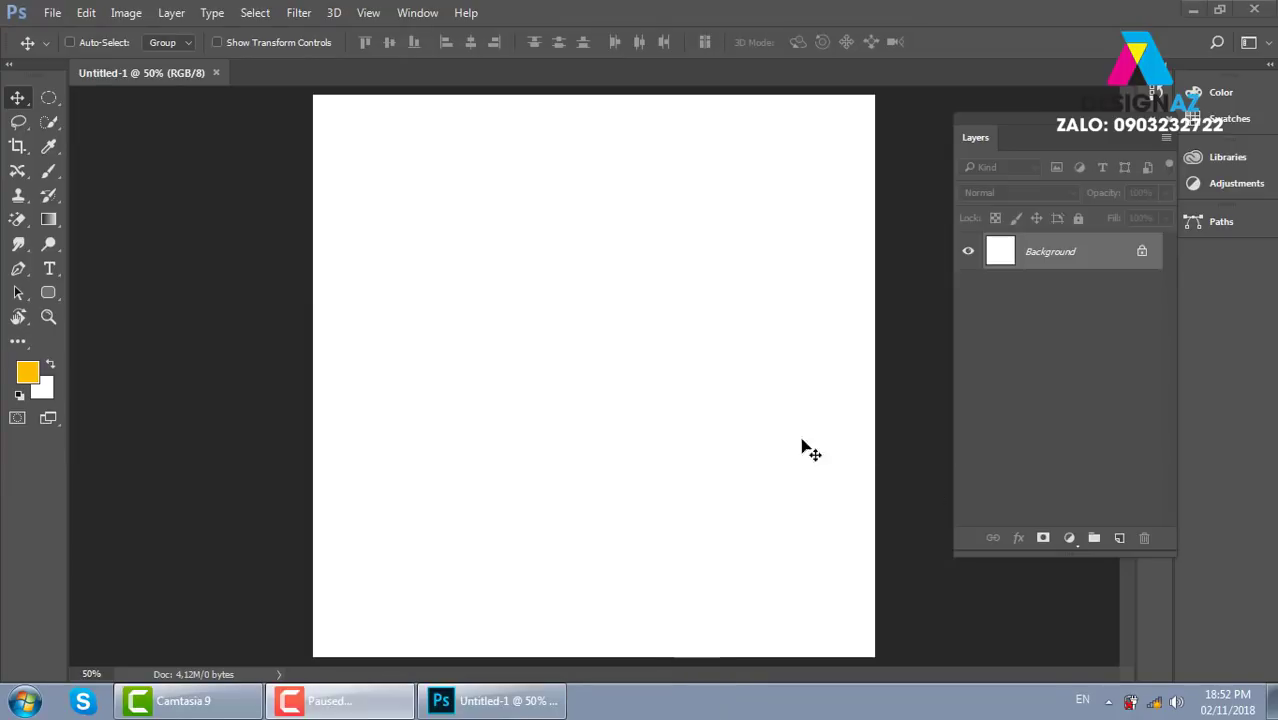
{"action": "left_click", "coordinate": [52, 12]}
{"action": "left_click", "coordinate": [52, 12]}
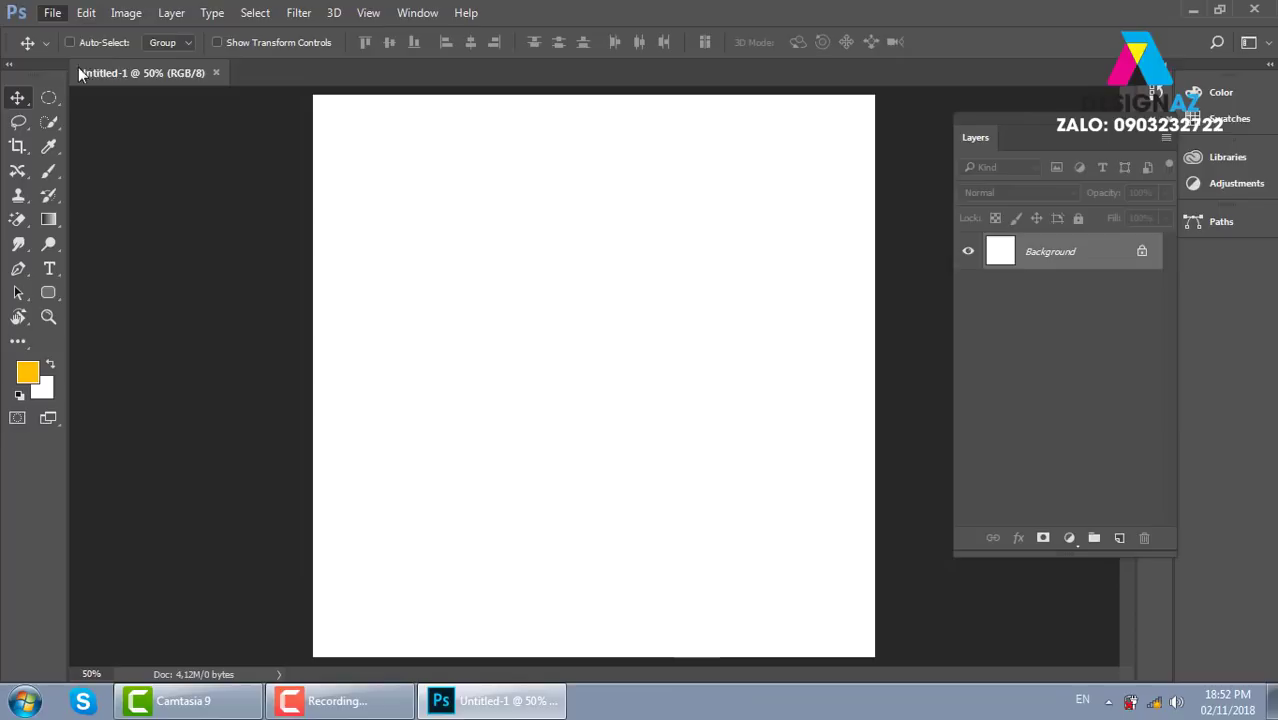
{"action": "left_click", "coordinate": [53, 14]}
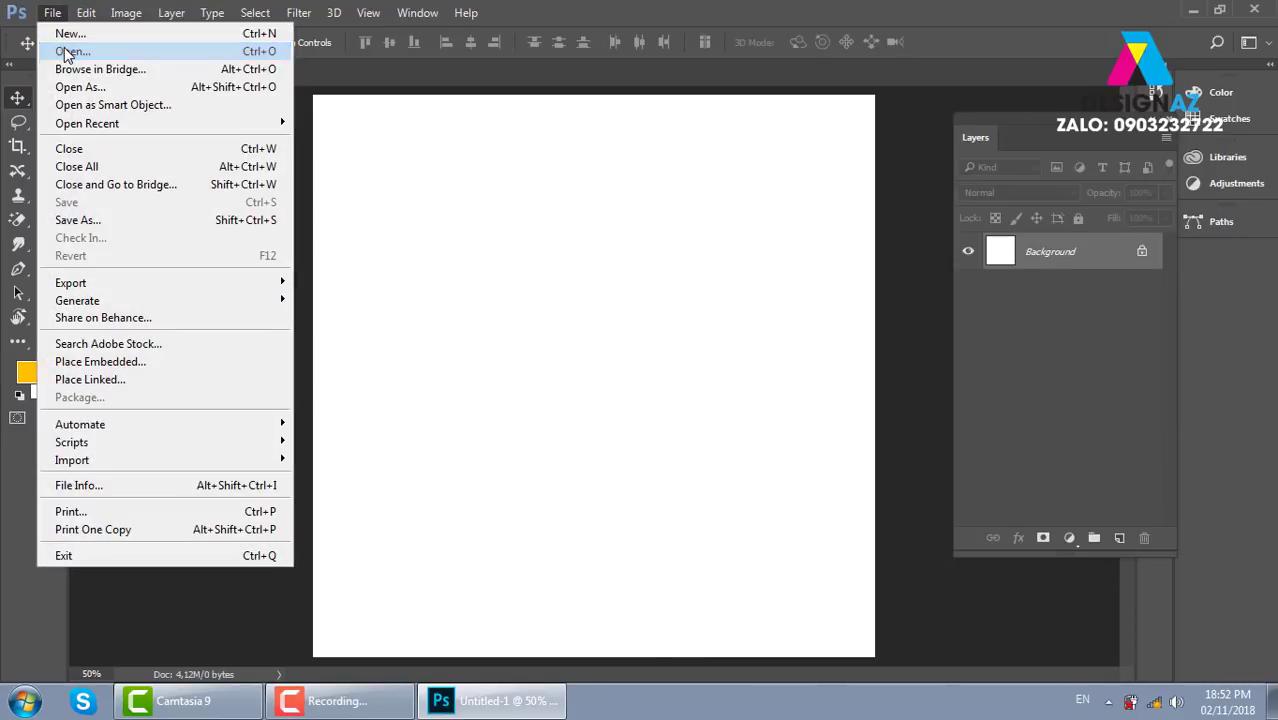
{"action": "left_click", "coordinate": [66, 52]}
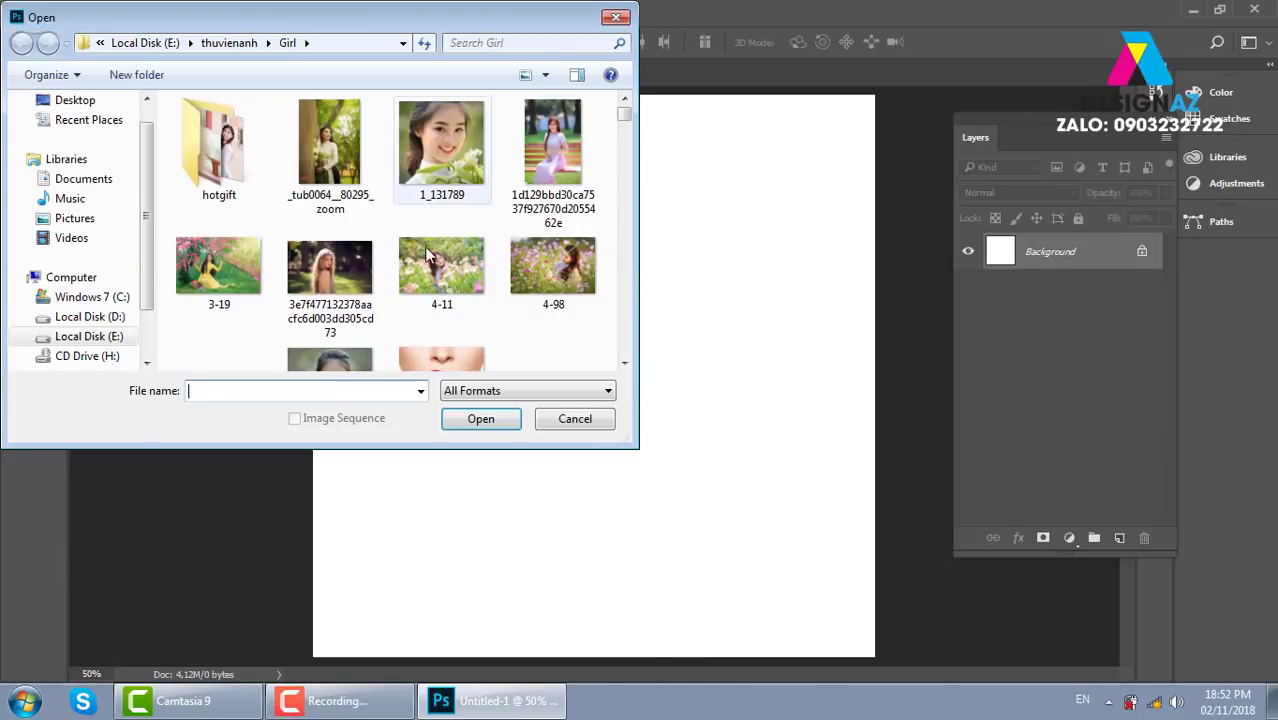
{"action": "left_click", "coordinate": [624, 363]}
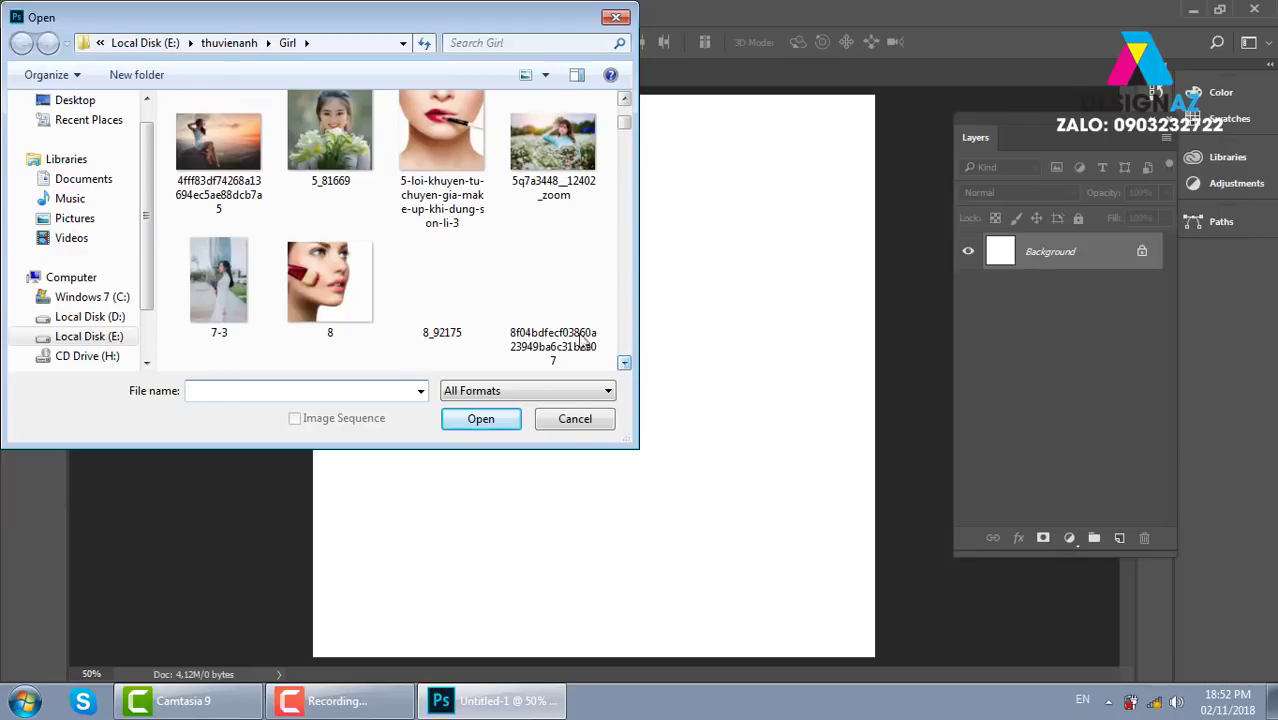
{"action": "left_click", "coordinate": [330, 135]}
{"action": "left_click", "coordinate": [498, 422]}
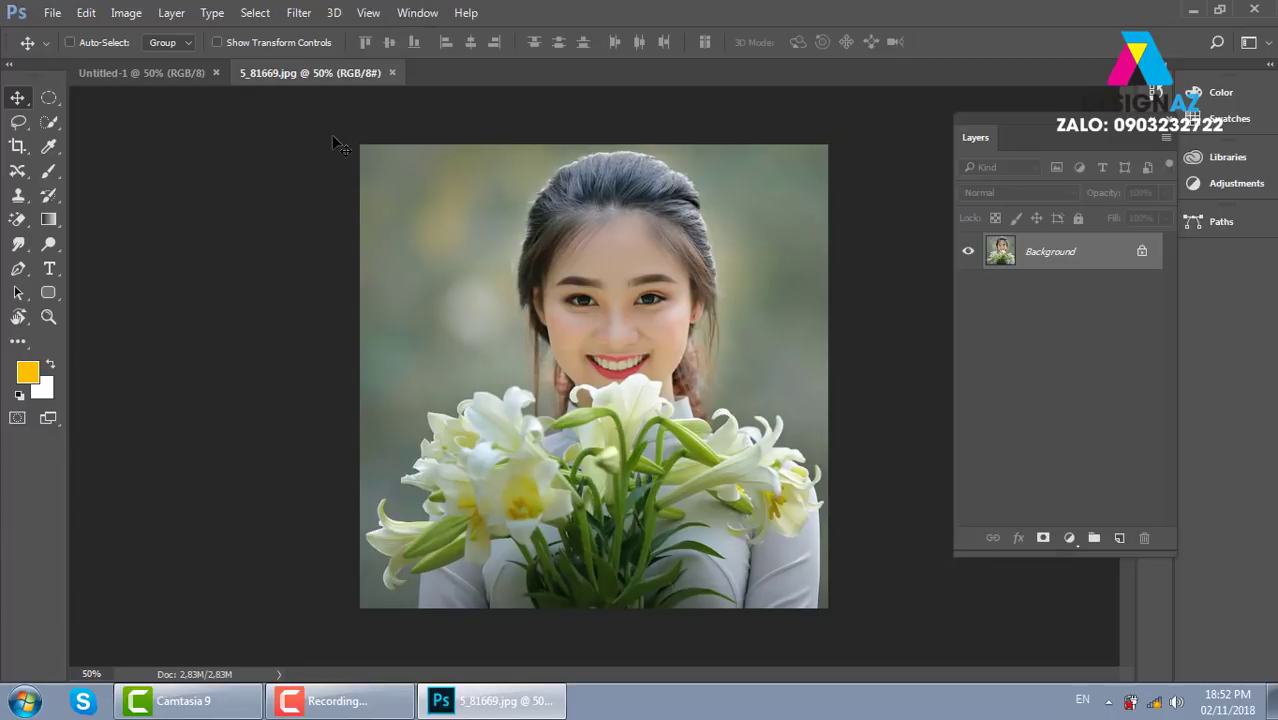
{"action": "left_click", "coordinate": [121, 74]}
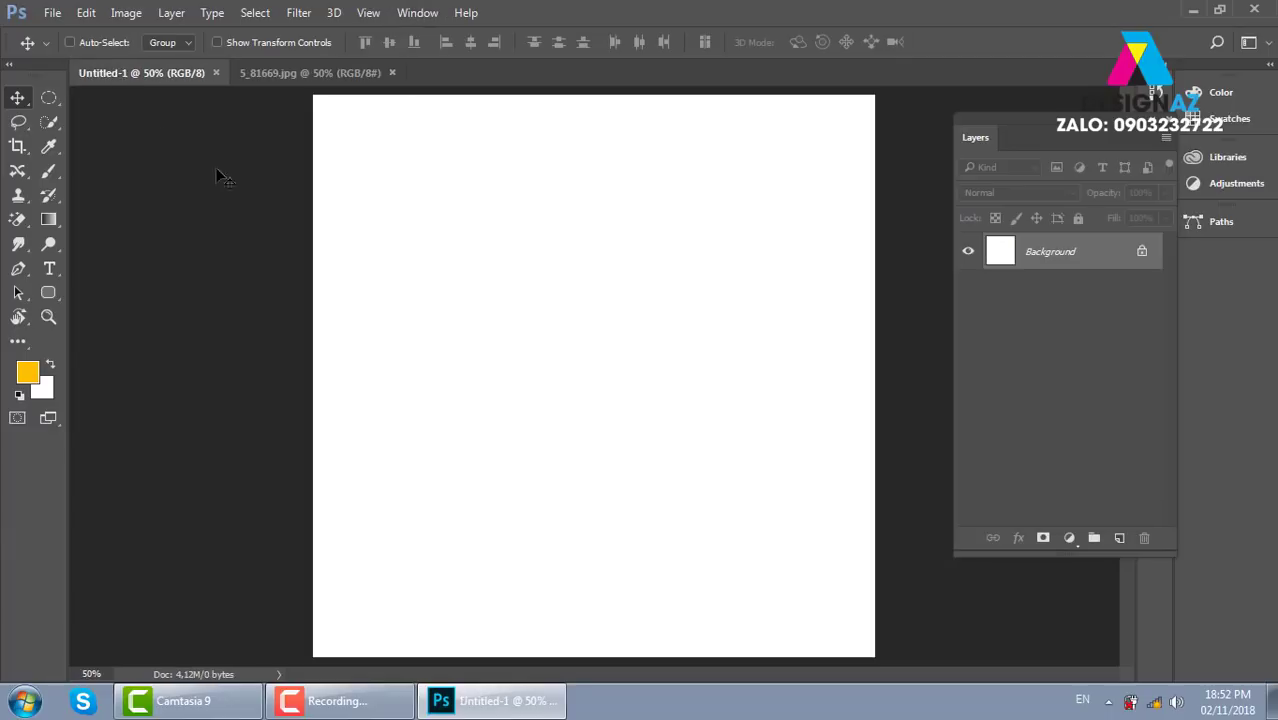
{"action": "left_click", "coordinate": [328, 70]}
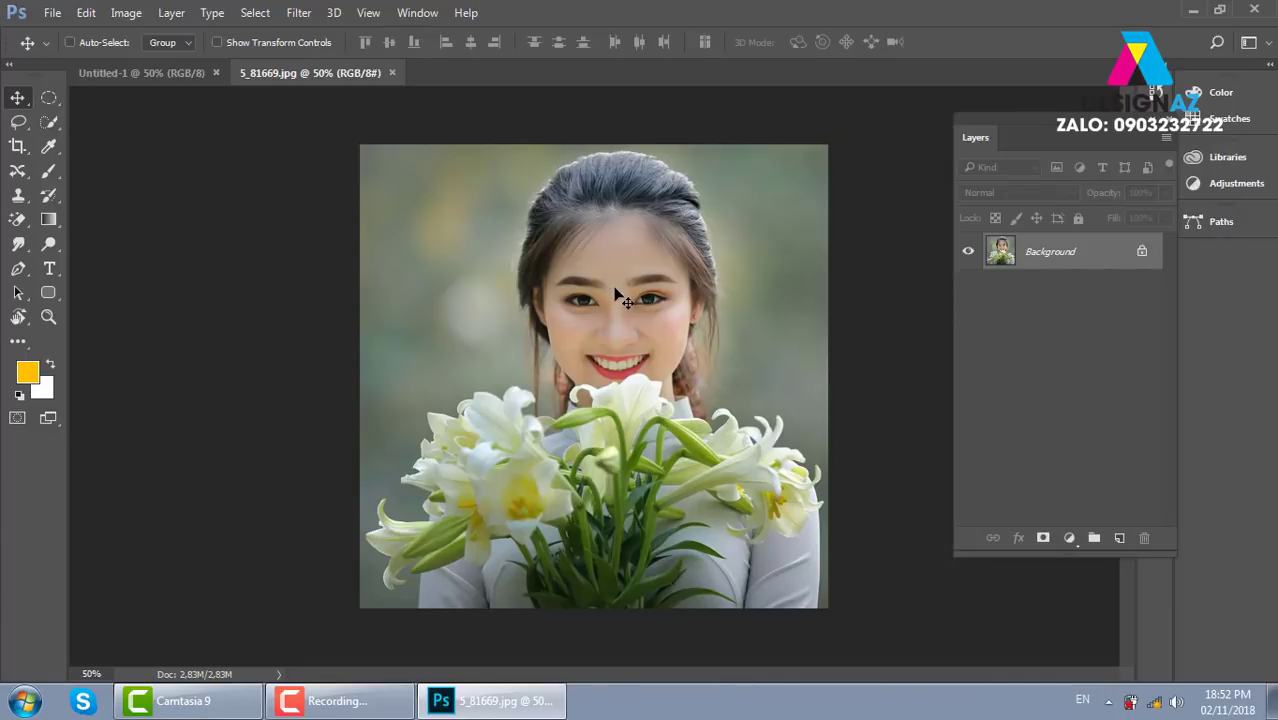
{"action": "left_click_drag", "start_coordinate": [622, 298], "coordinate": [155, 82]}
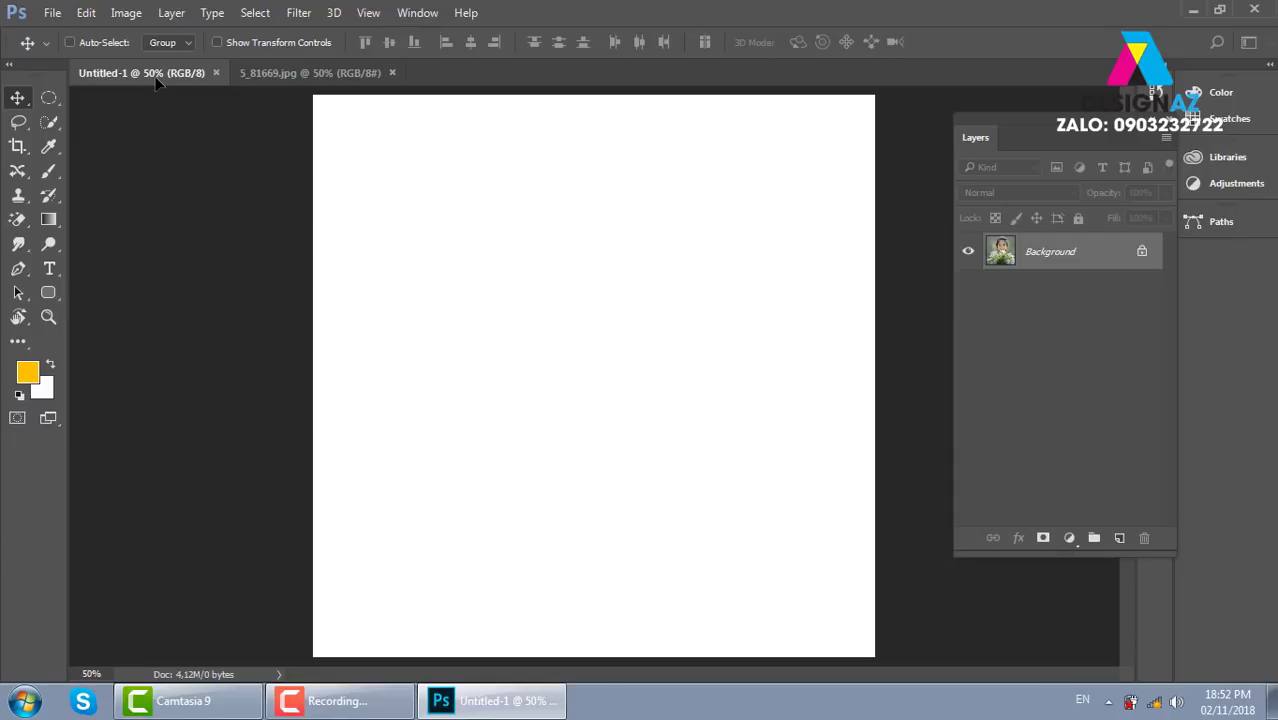
Step: Drag the photo onto the Untitled-1 tab as a new layer, then undo it
{"action": "left_click_drag", "start_coordinate": [155, 82], "coordinate": [525, 288]}
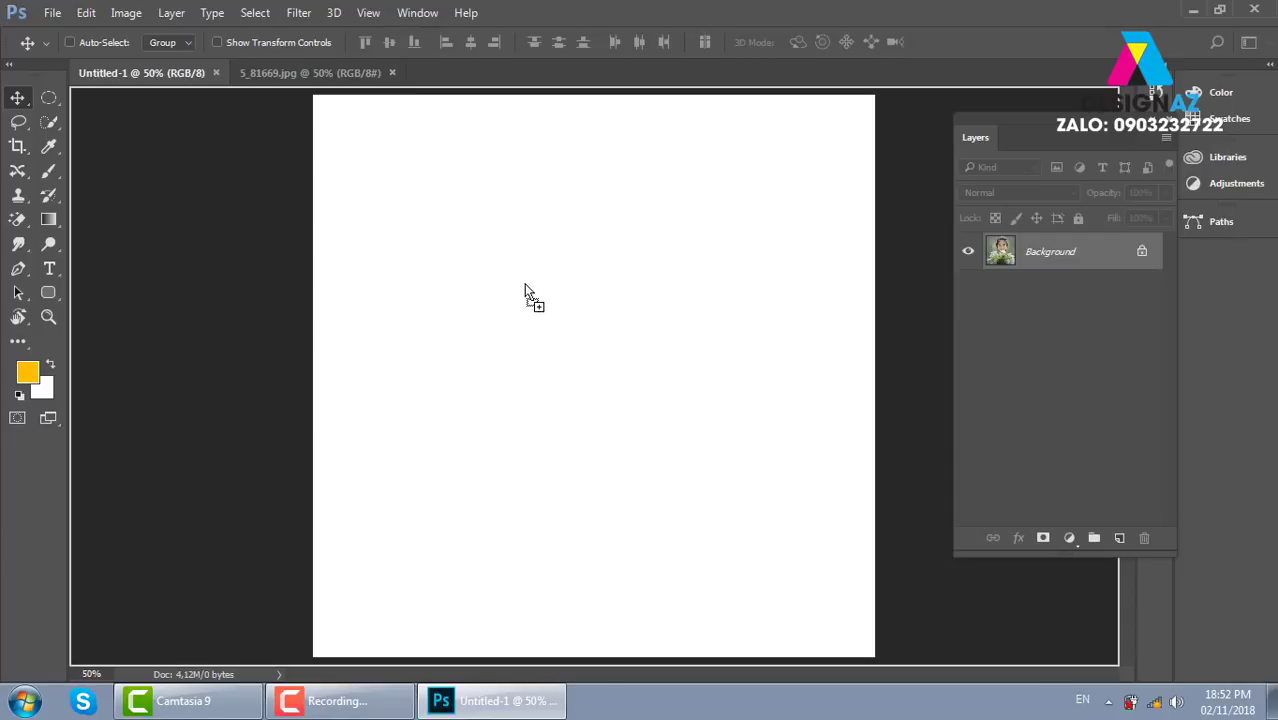
{"action": "left_click_drag", "start_coordinate": [525, 286], "coordinate": [525, 286]}
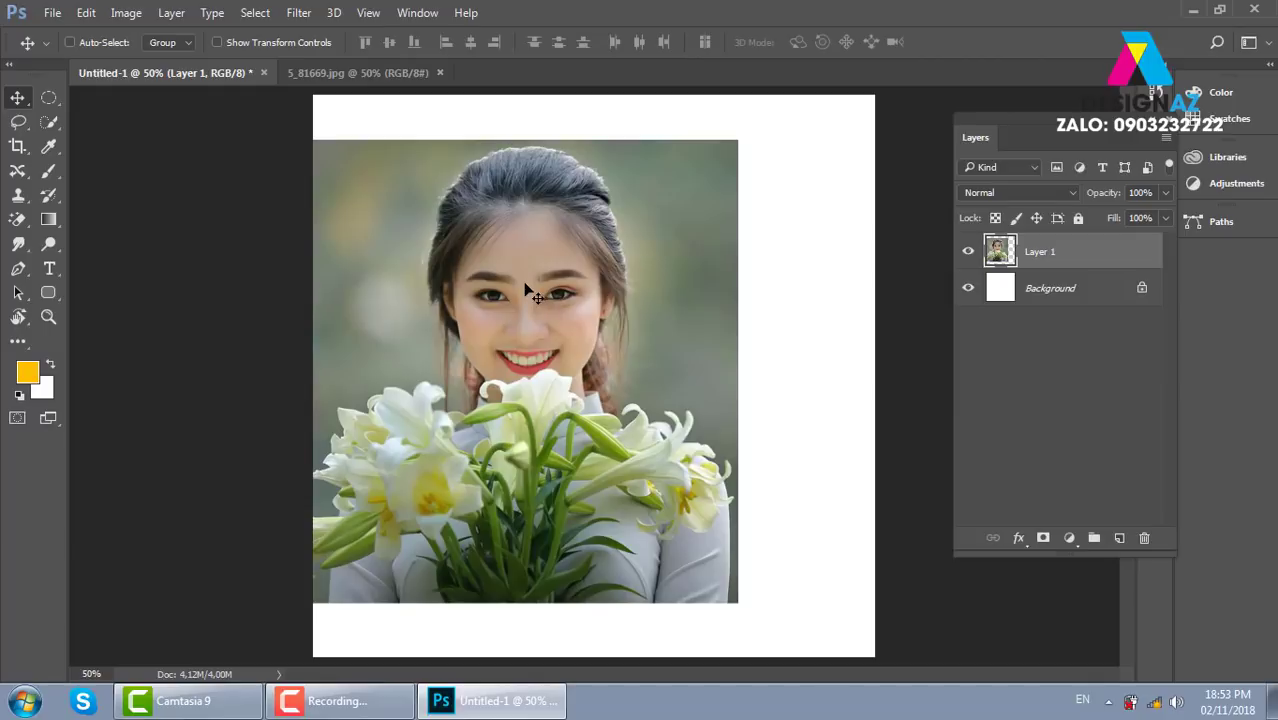
{"action": "key", "text": "ctrl+z"}
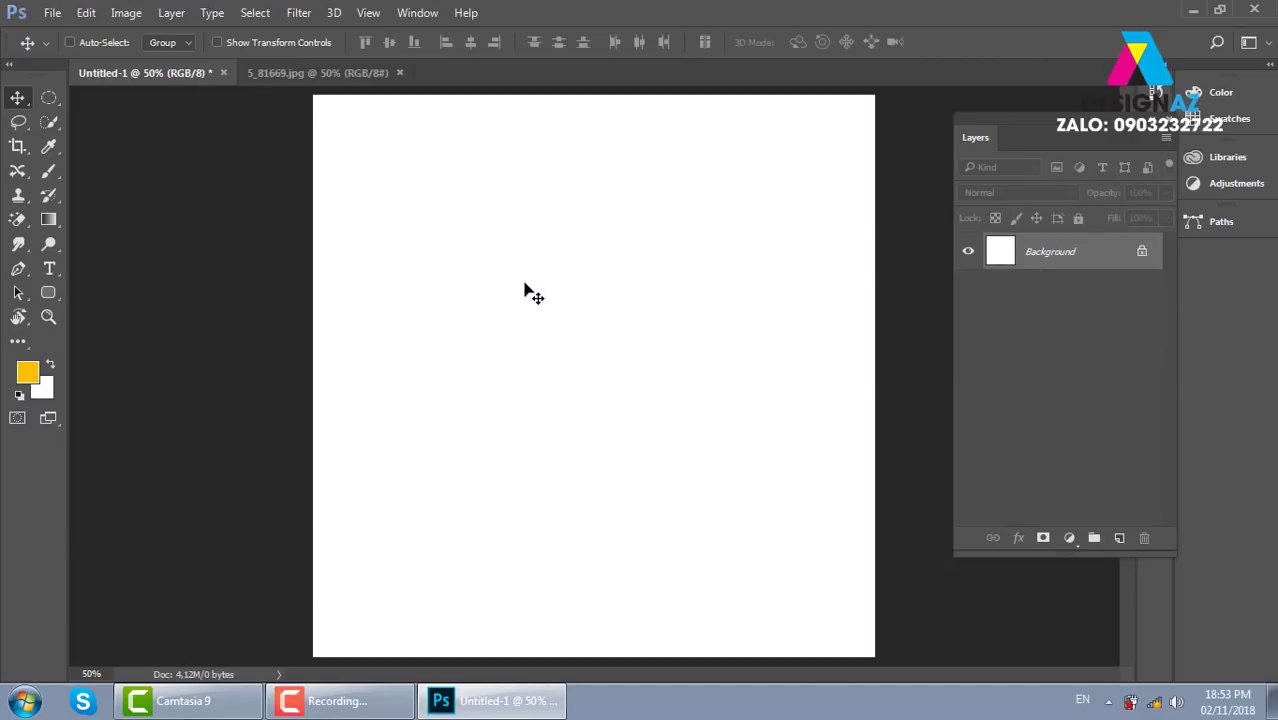
Step: Select all of 5_81669.jpg, paste it into Untitled-1, then undo the paste
{"action": "left_click", "coordinate": [322, 72]}
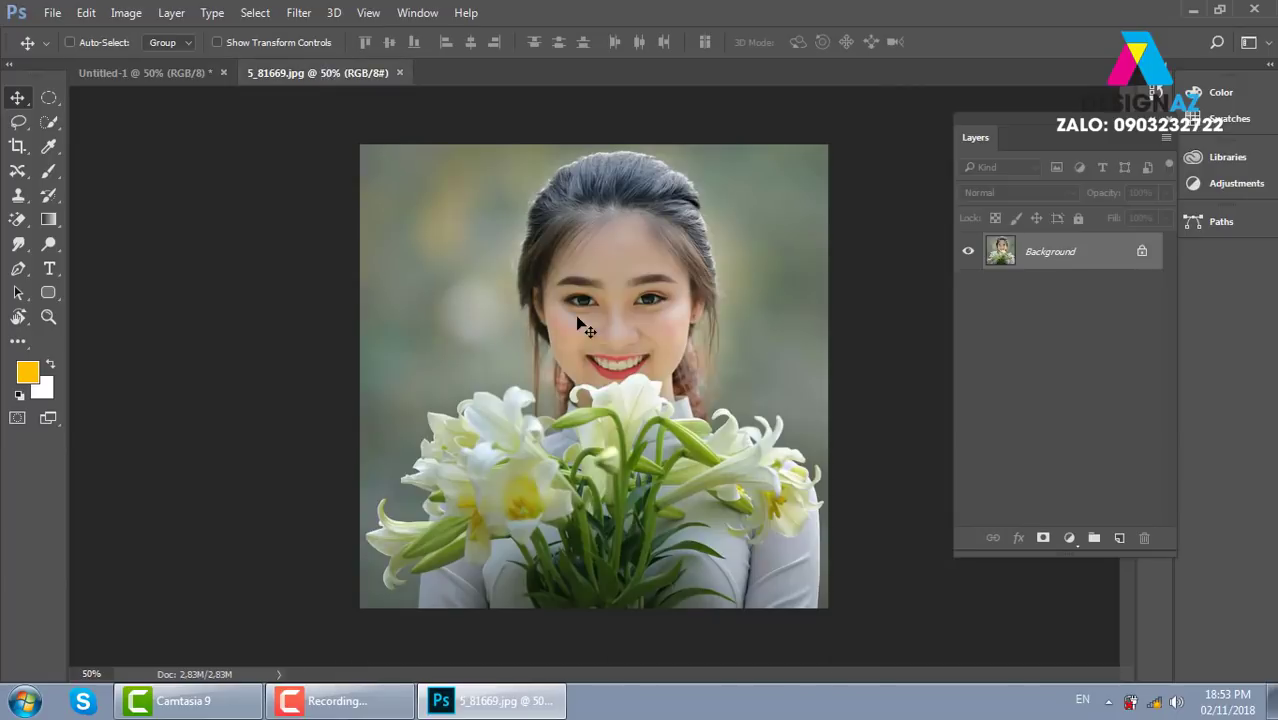
{"action": "key", "text": "ctrl+a"}
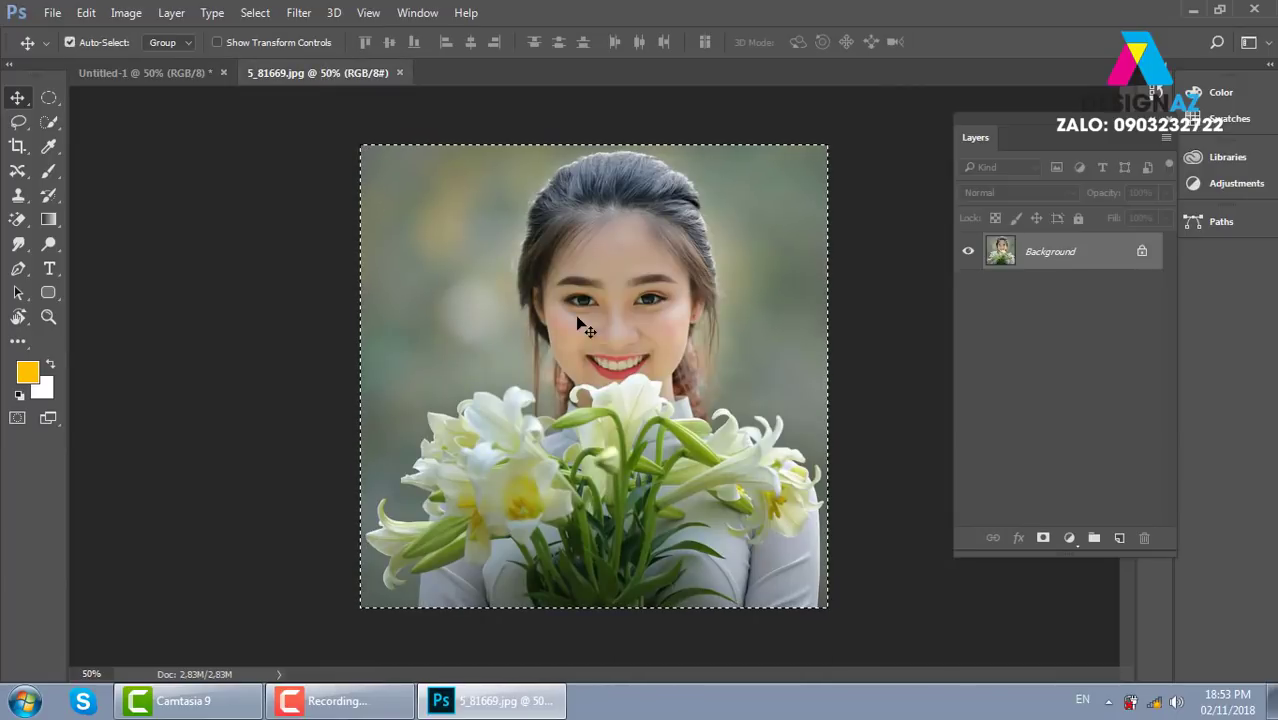
{"action": "left_click", "coordinate": [160, 73]}
{"action": "key", "text": "ctrl+v"}
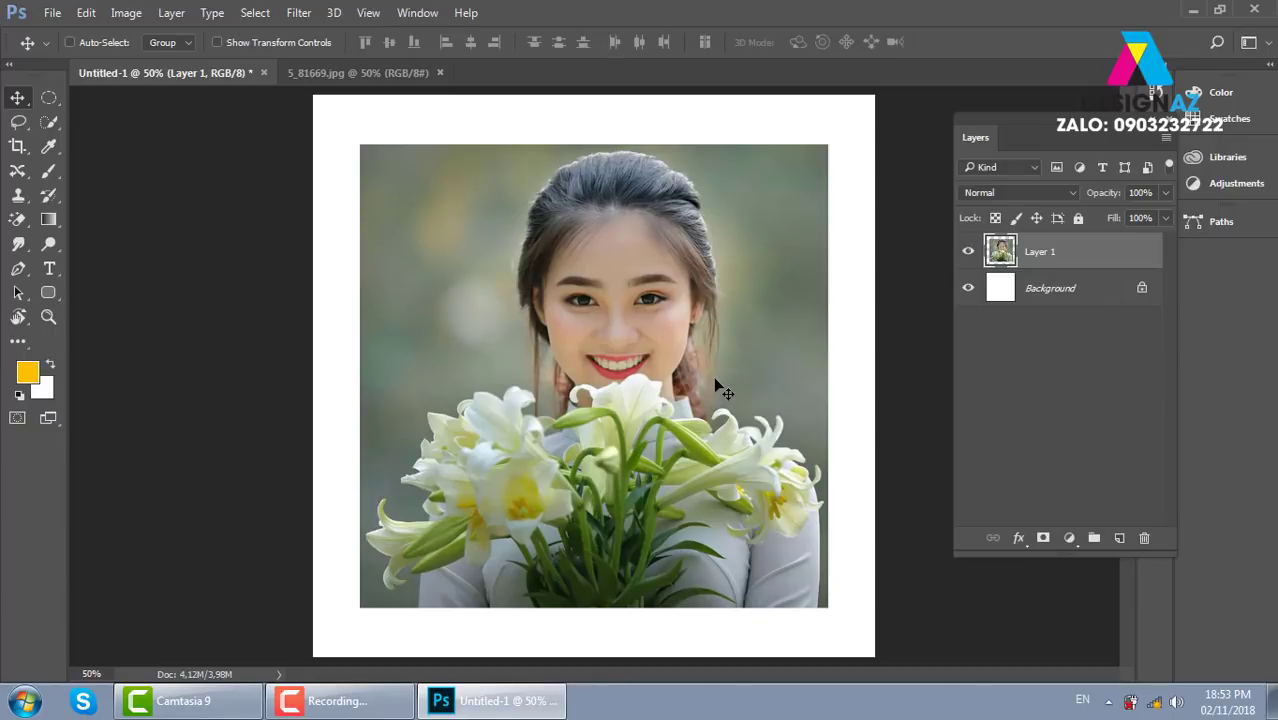
{"action": "key", "text": "ctrl+z"}
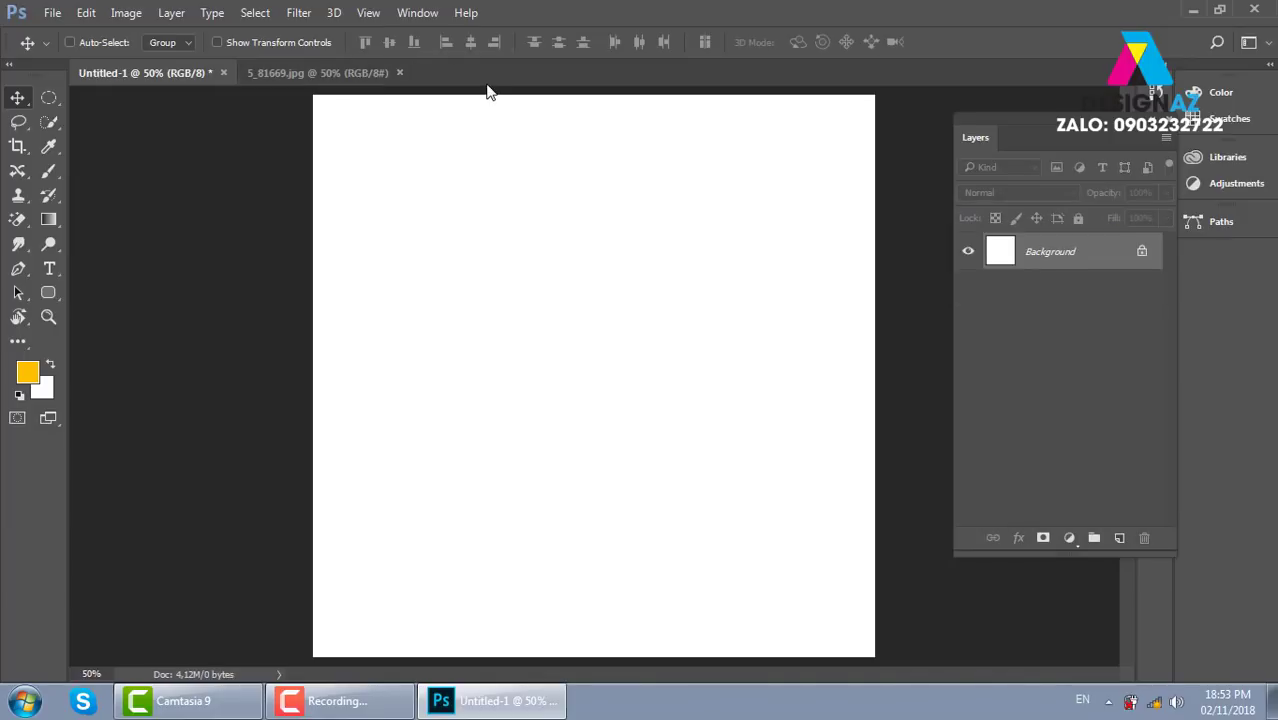
Step: Tile documents side by side, drag in then delete the photo layer, and close 5_81669.jpg
{"action": "left_click", "coordinate": [418, 13]}
{"action": "mouse_move", "coordinate": [510, 12]}
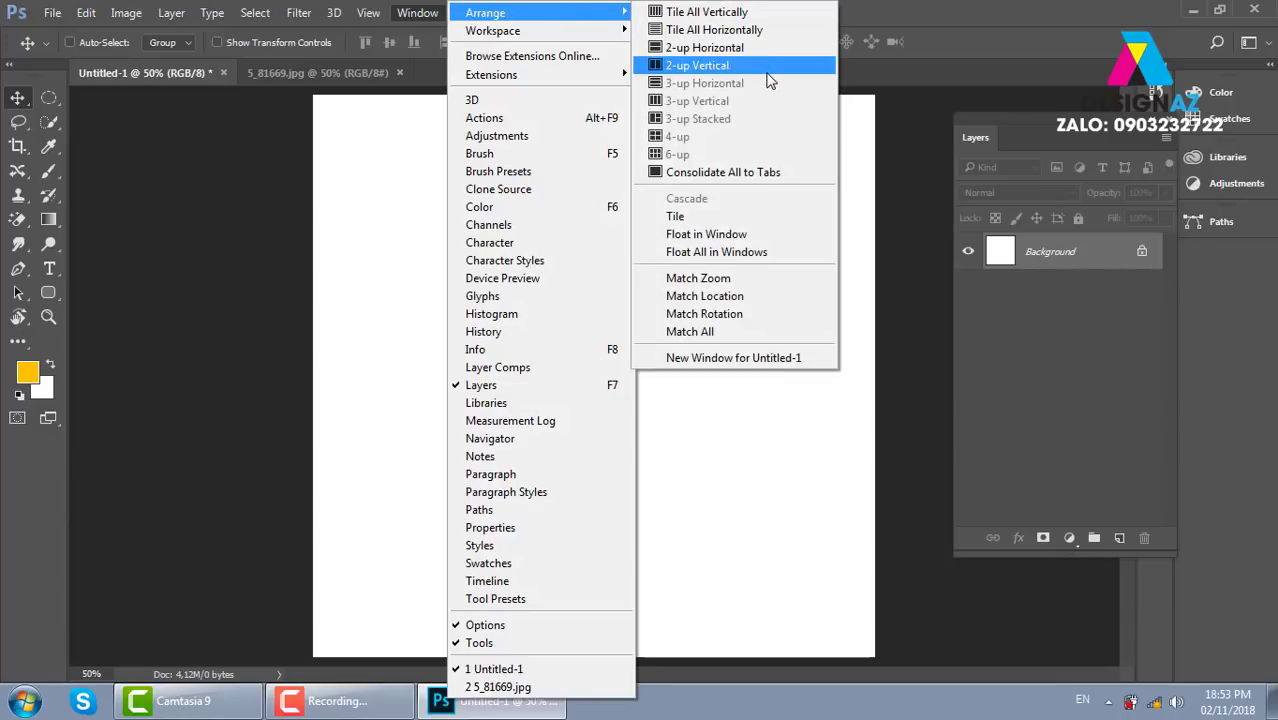
{"action": "left_click", "coordinate": [720, 65]}
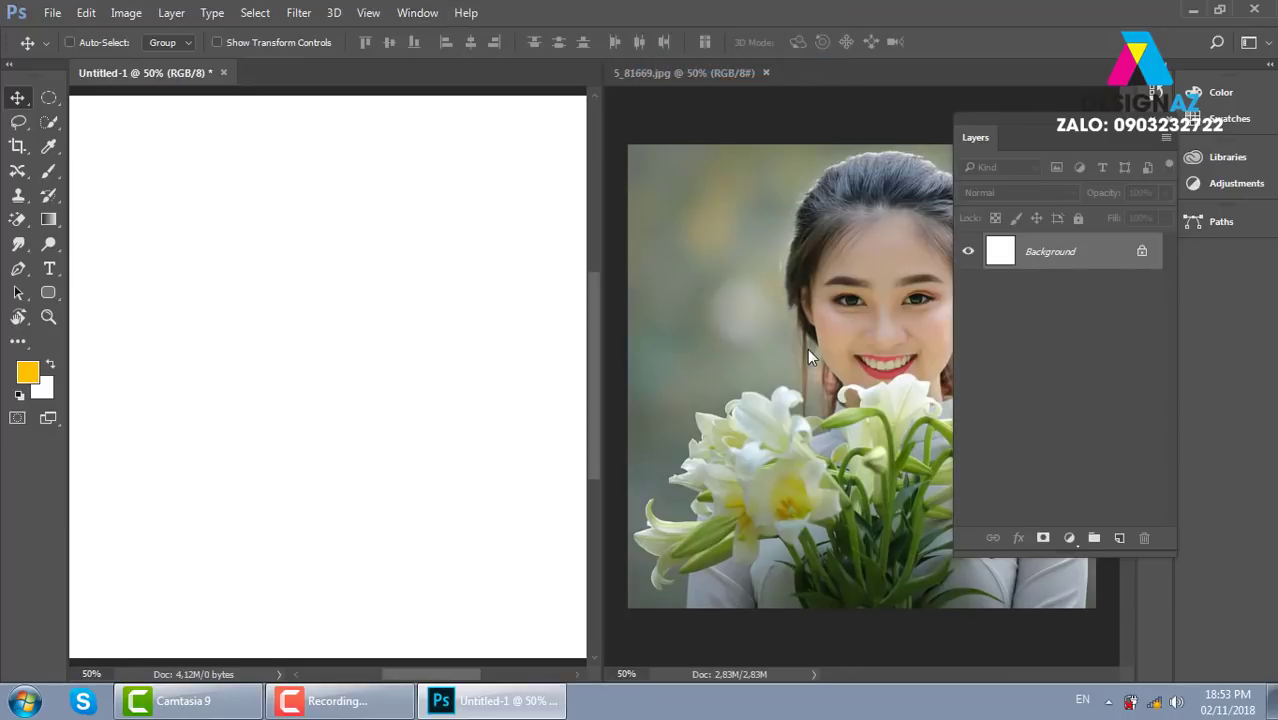
{"action": "left_click_drag", "start_coordinate": [772, 295], "coordinate": [368, 382]}
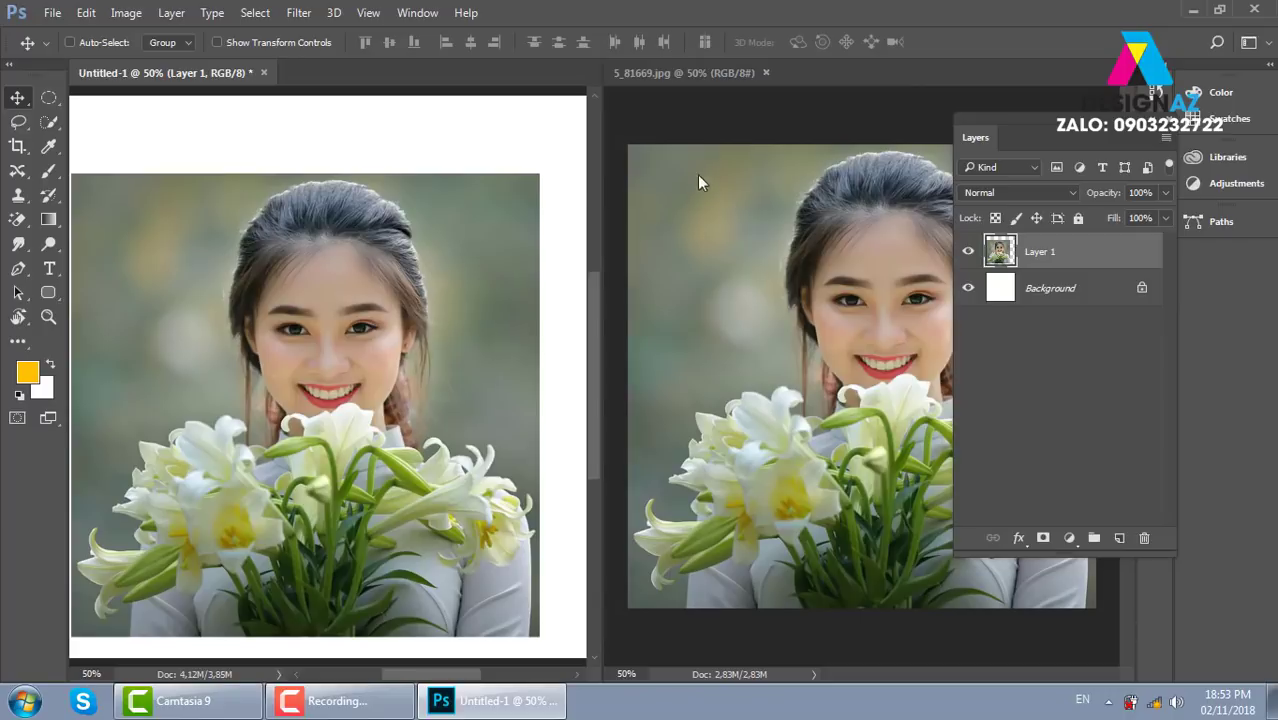
{"action": "left_click_drag", "start_coordinate": [307, 301], "coordinate": [352, 301]}
{"action": "key", "text": "Delete"}
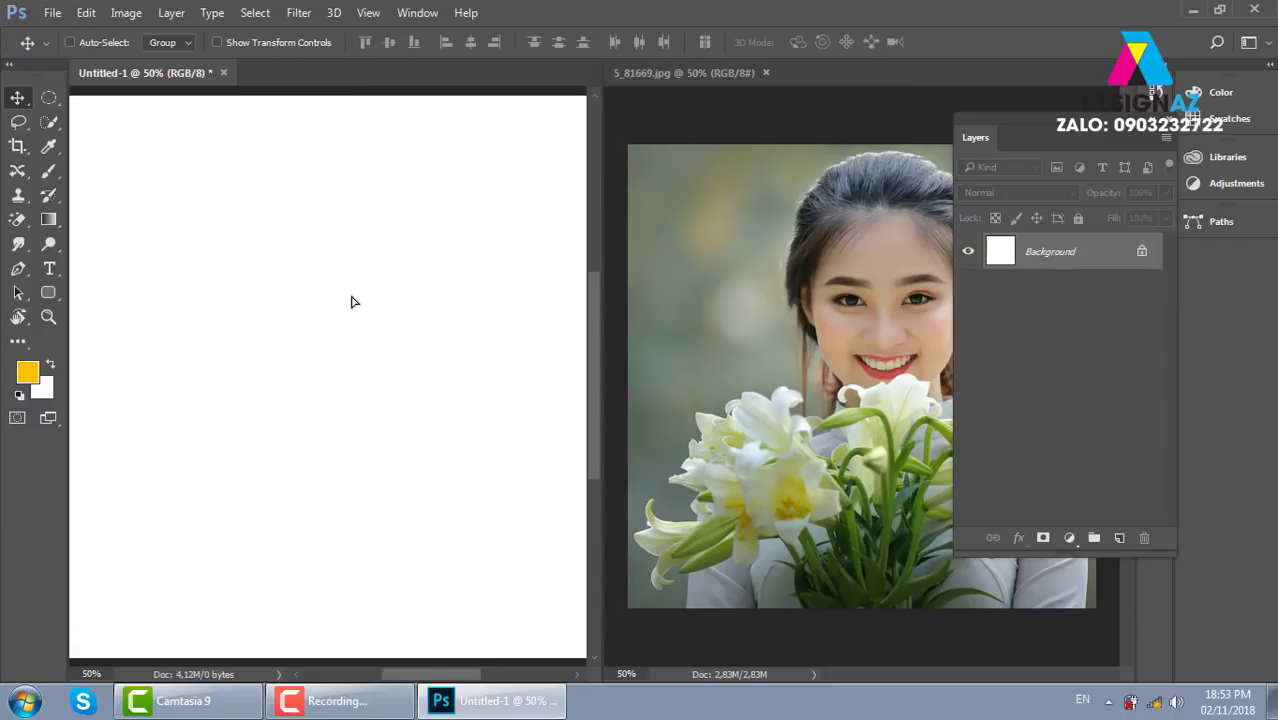
{"action": "left_click", "coordinate": [762, 76]}
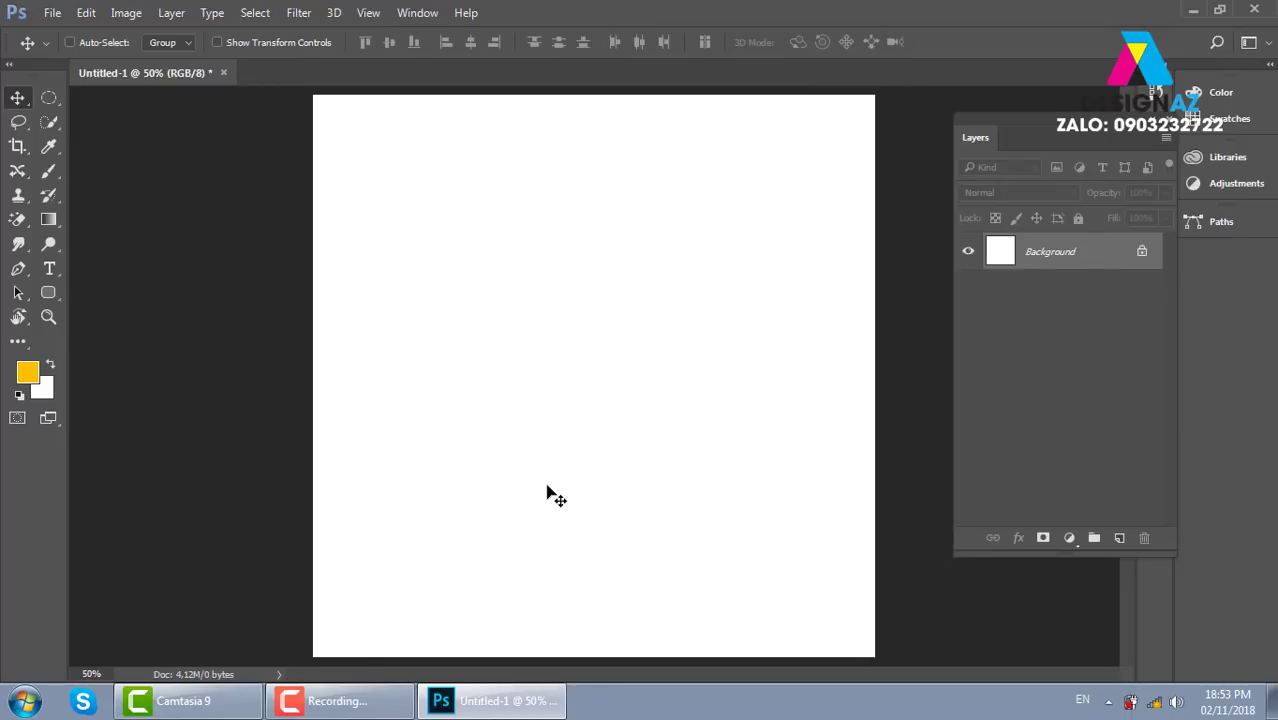
Step: In Windows Explorer, navigate Local Disk (E:) into the thuvienanh folder
{"action": "key", "text": "super+e"}
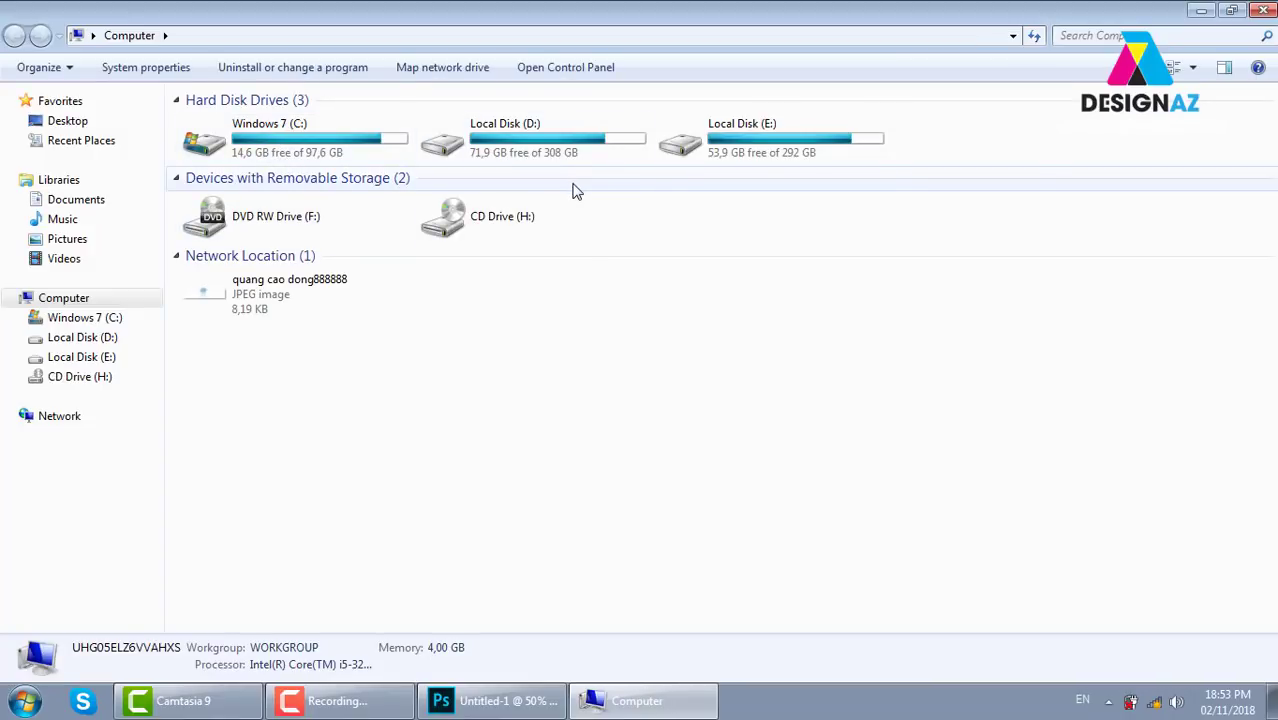
{"action": "left_click", "coordinate": [825, 156]}
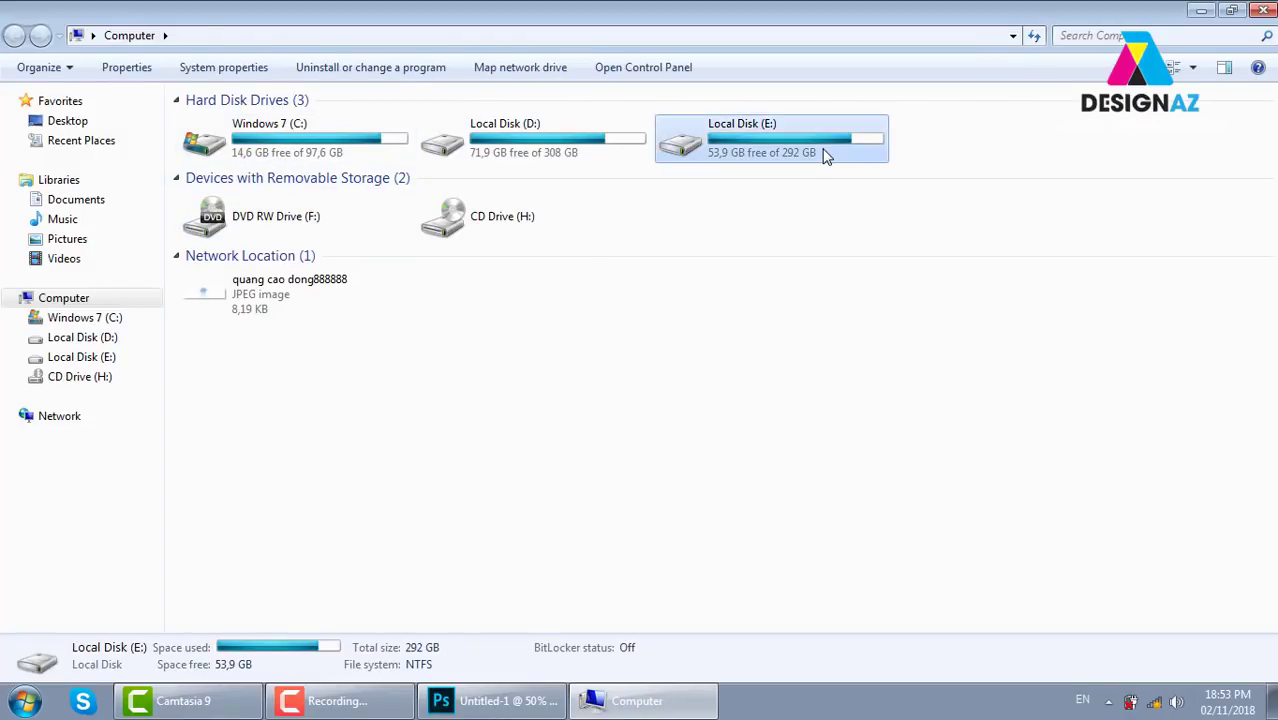
{"action": "double_click", "coordinate": [825, 156]}
{"action": "left_click", "coordinate": [553, 405]}
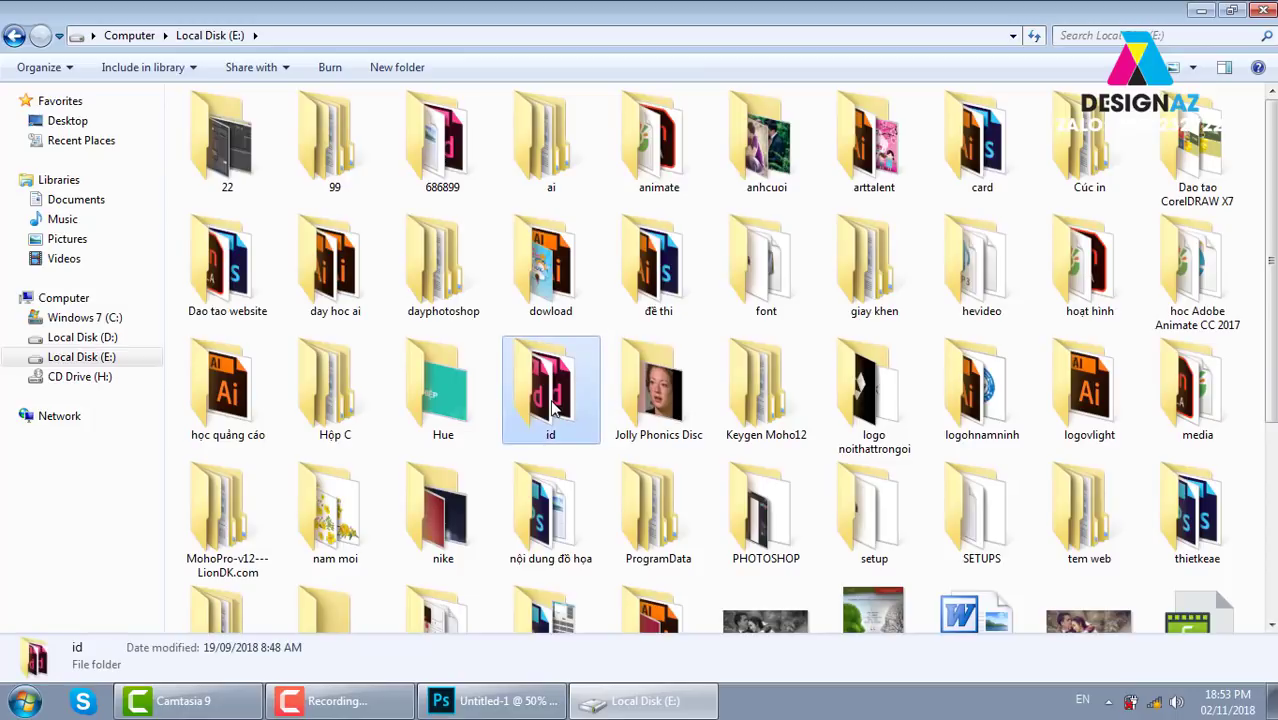
{"action": "left_click", "coordinate": [1089, 520]}
{"action": "left_click", "coordinate": [1150, 520]}
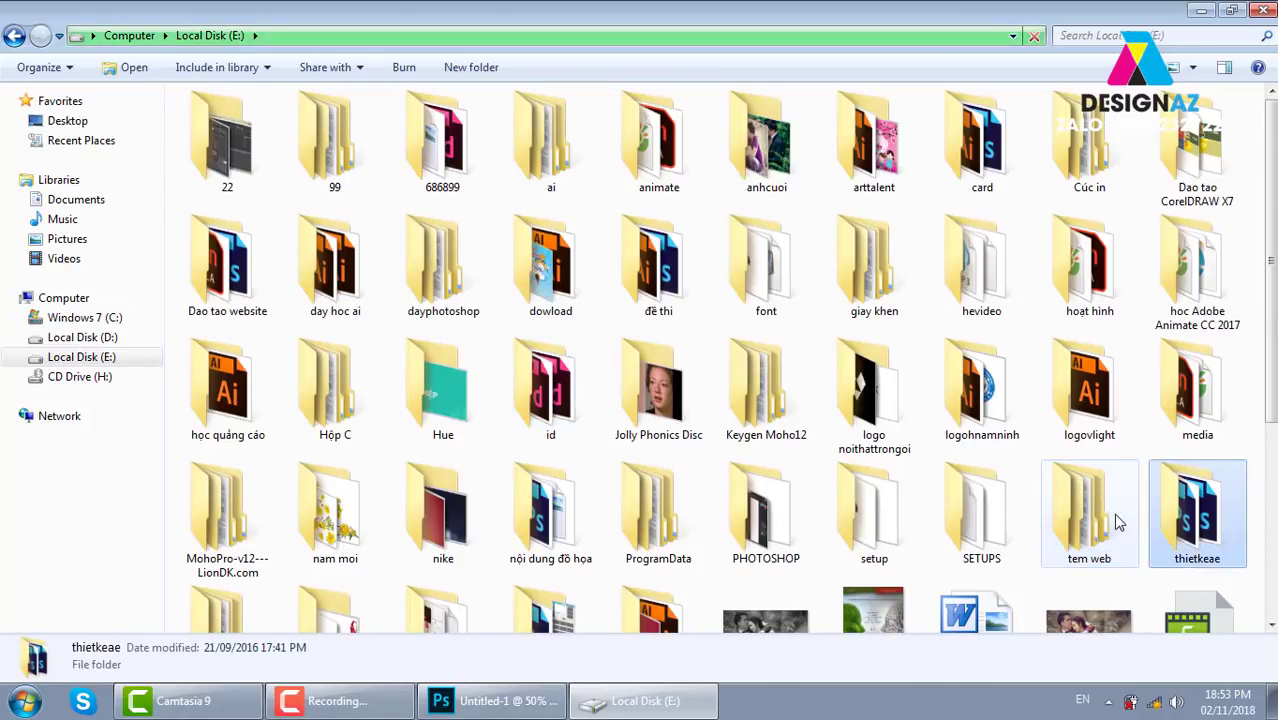
{"action": "scroll", "coordinate": [1063, 513], "scroll_direction": "down", "scroll_amount": 3}
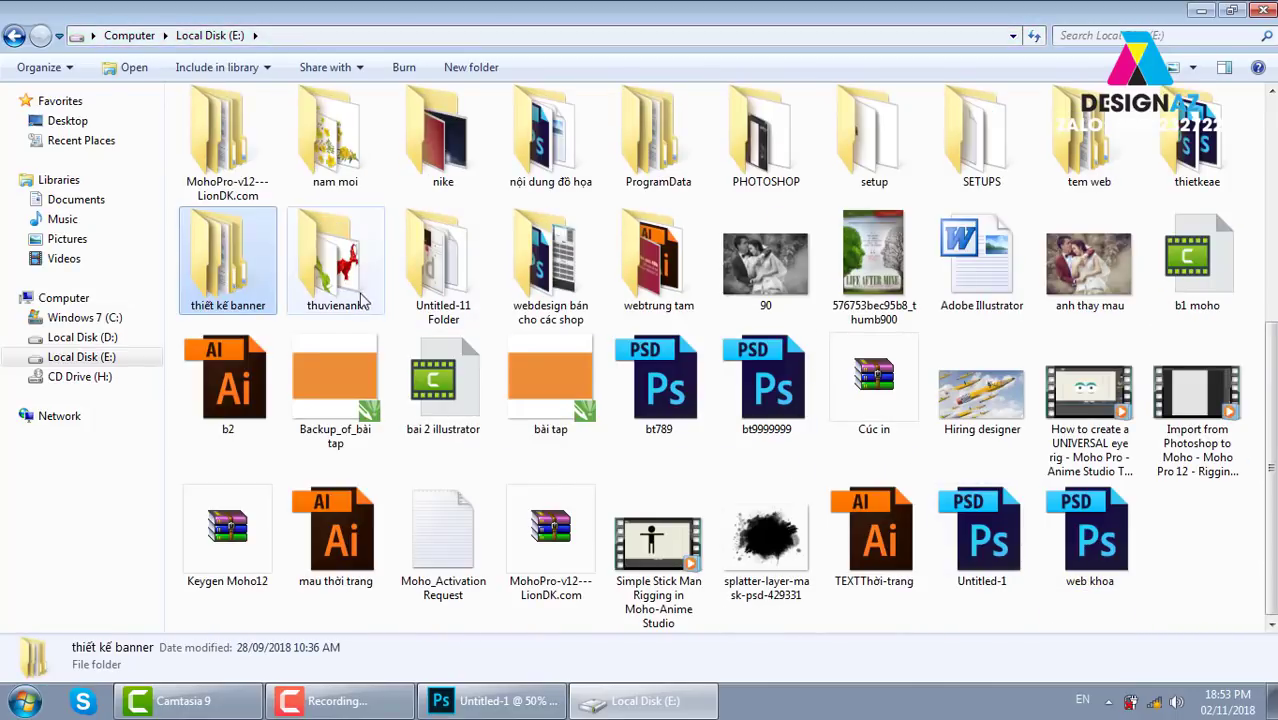
{"action": "left_click", "coordinate": [340, 285]}
{"action": "double_click", "coordinate": [340, 285]}
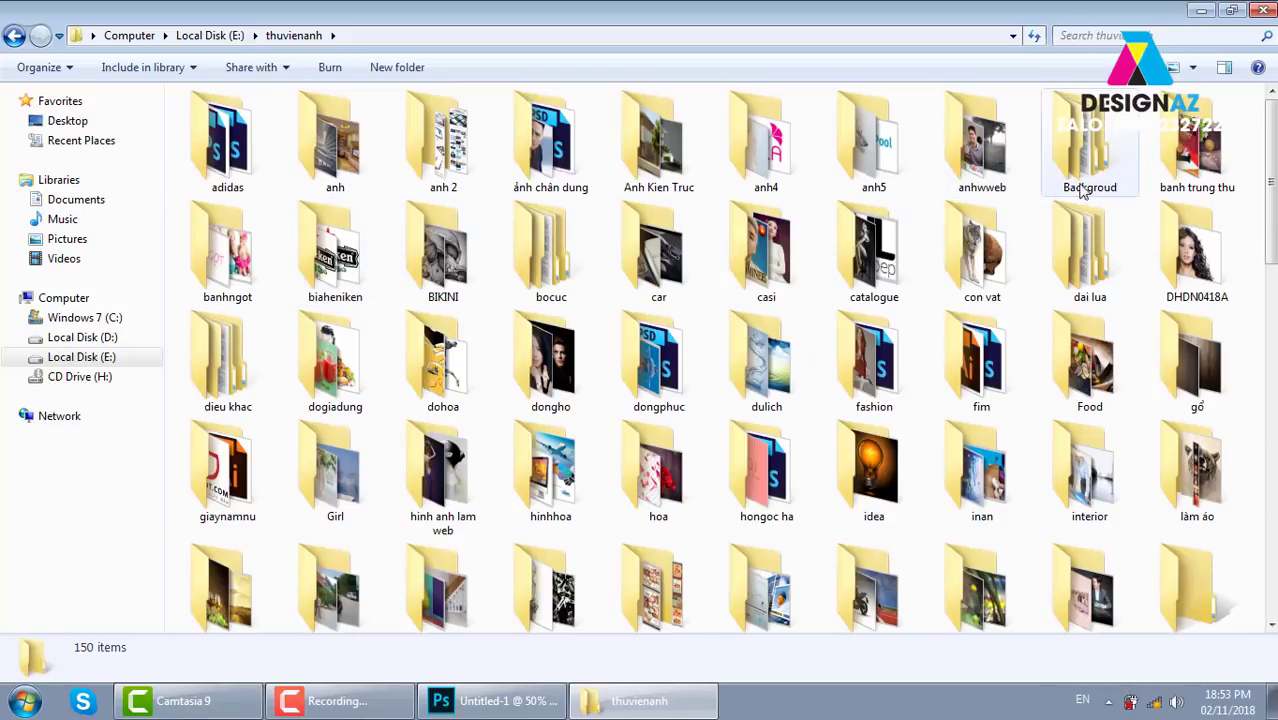
Step: Open the Girl folder and drag 5_81669 onto the Photoshop taskbar button
{"action": "left_click", "coordinate": [458, 275]}
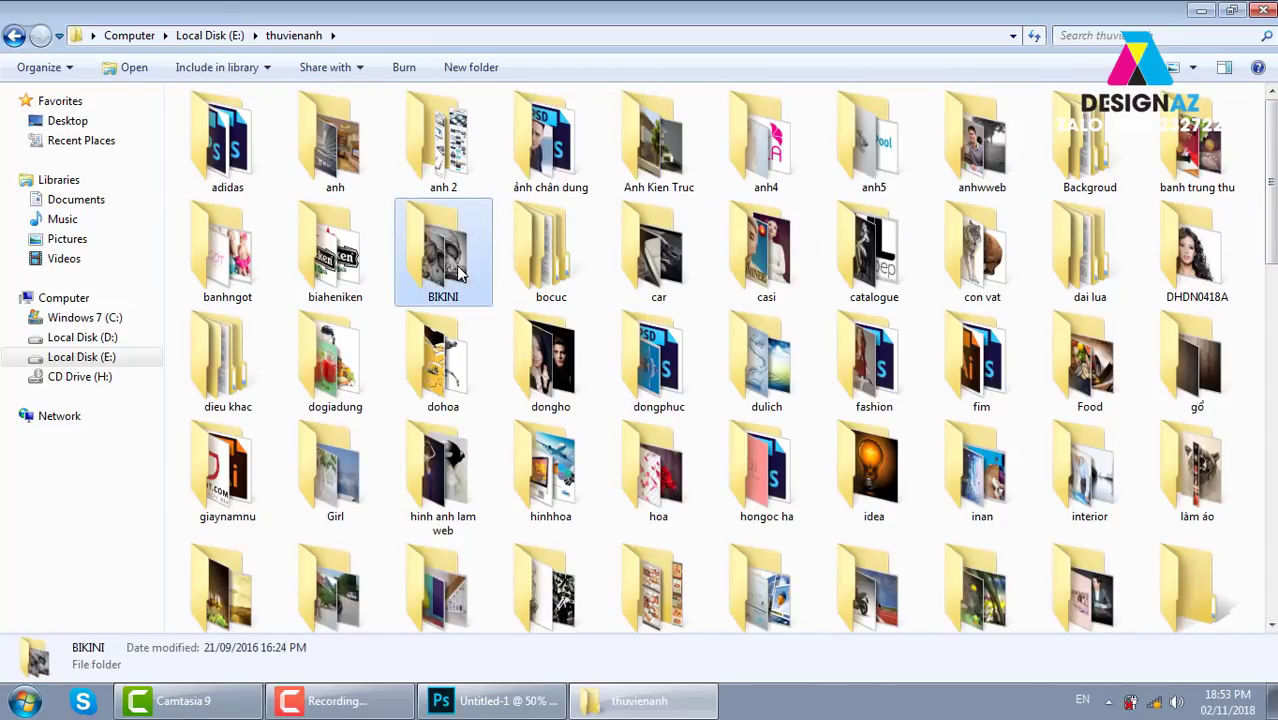
{"action": "key", "text": "g"}
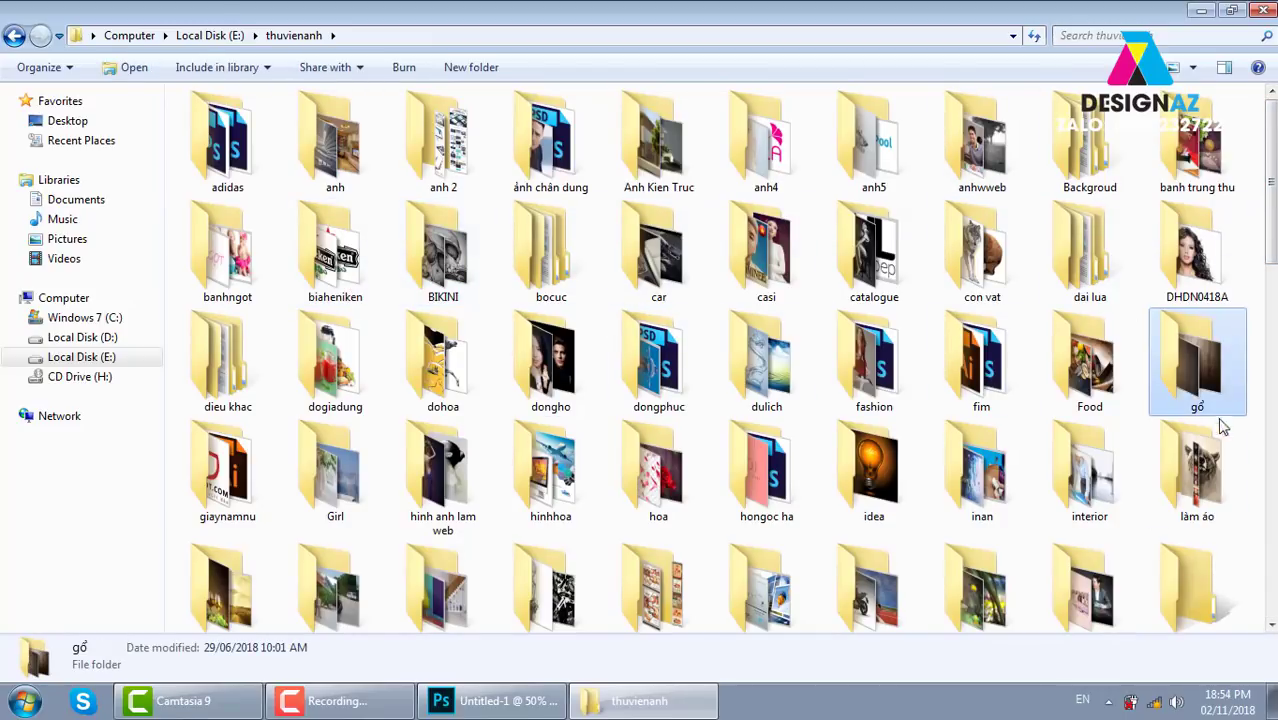
{"action": "double_click", "coordinate": [335, 465]}
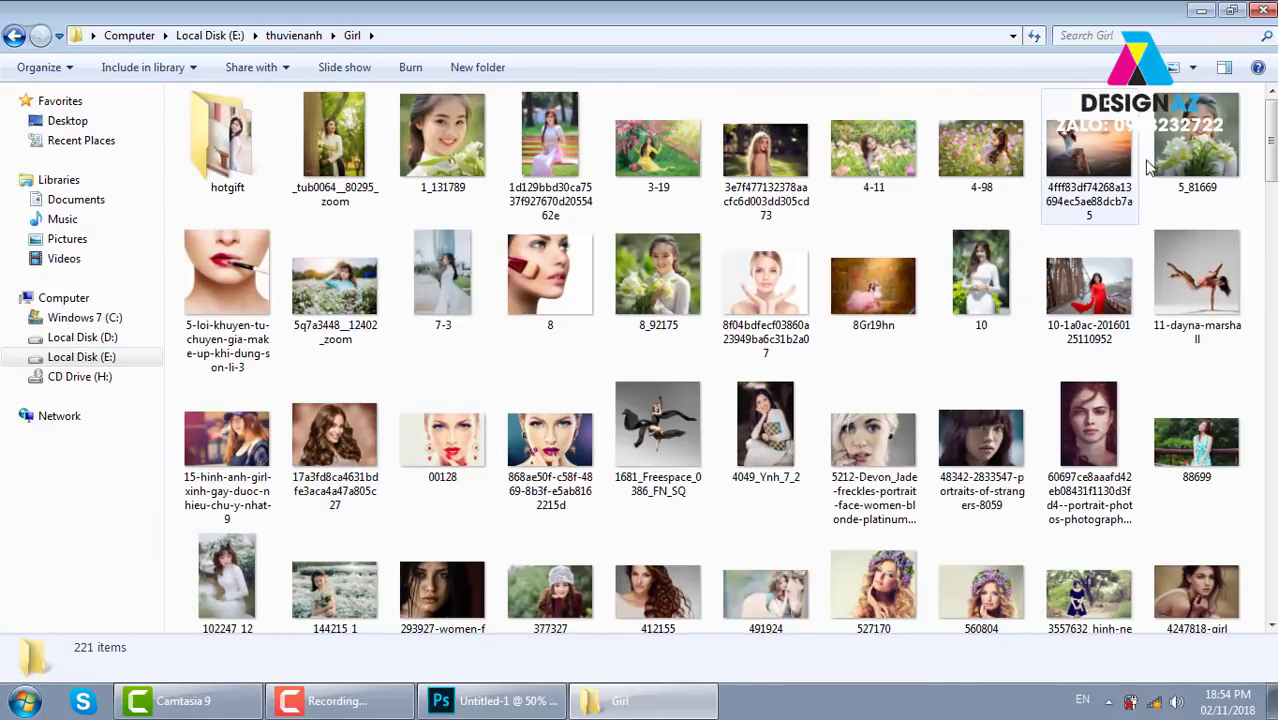
{"action": "left_click", "coordinate": [1192, 160]}
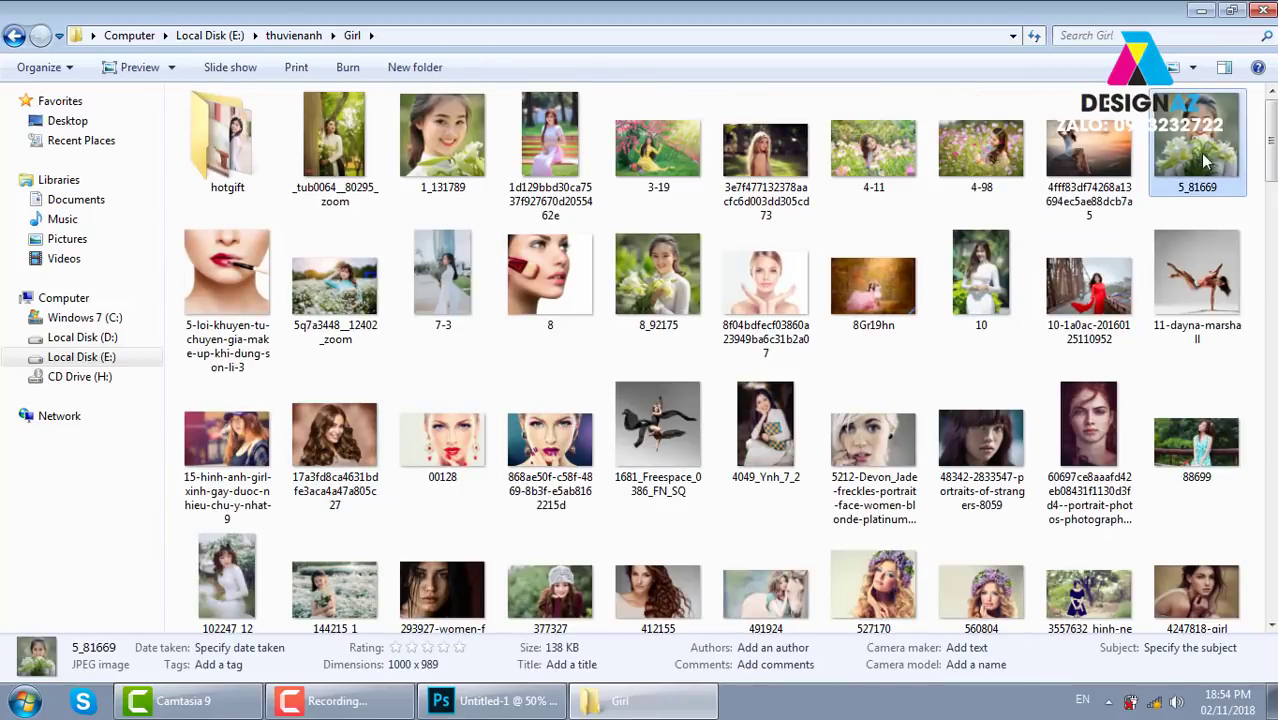
{"action": "left_click_drag", "start_coordinate": [1207, 143], "coordinate": [1225, 183]}
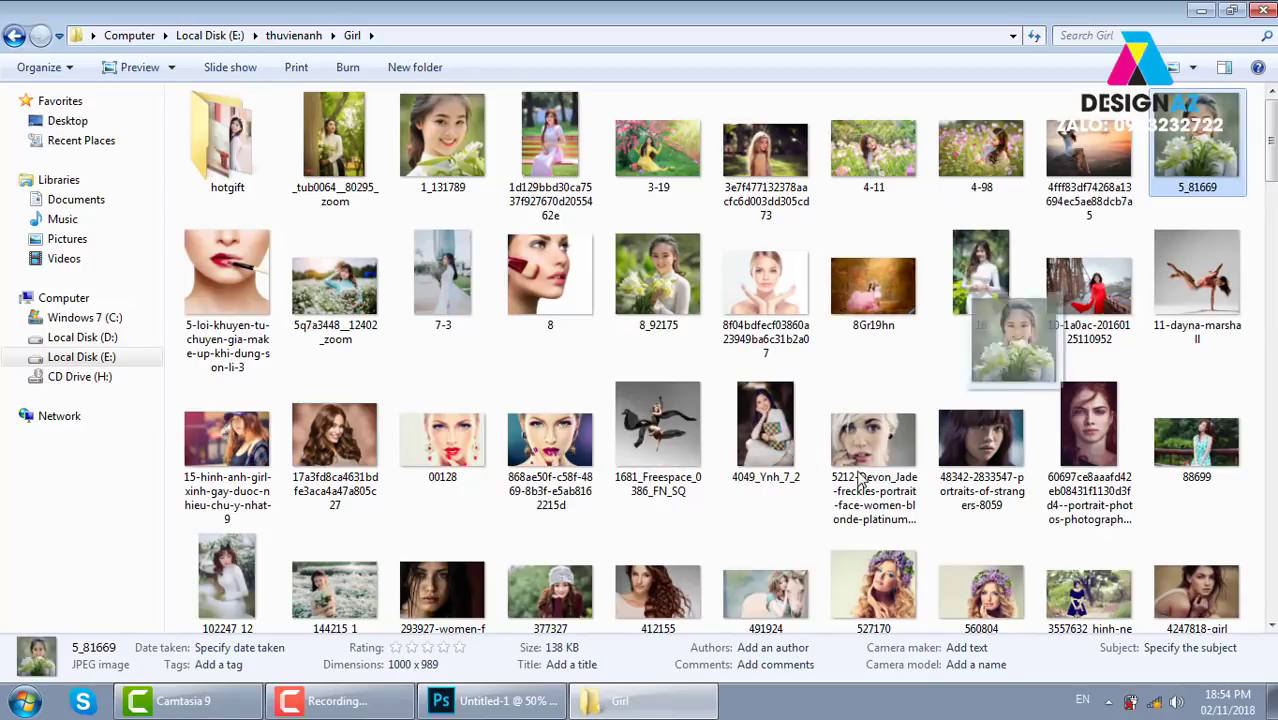
{"action": "left_click_drag", "start_coordinate": [1225, 183], "coordinate": [521, 710]}
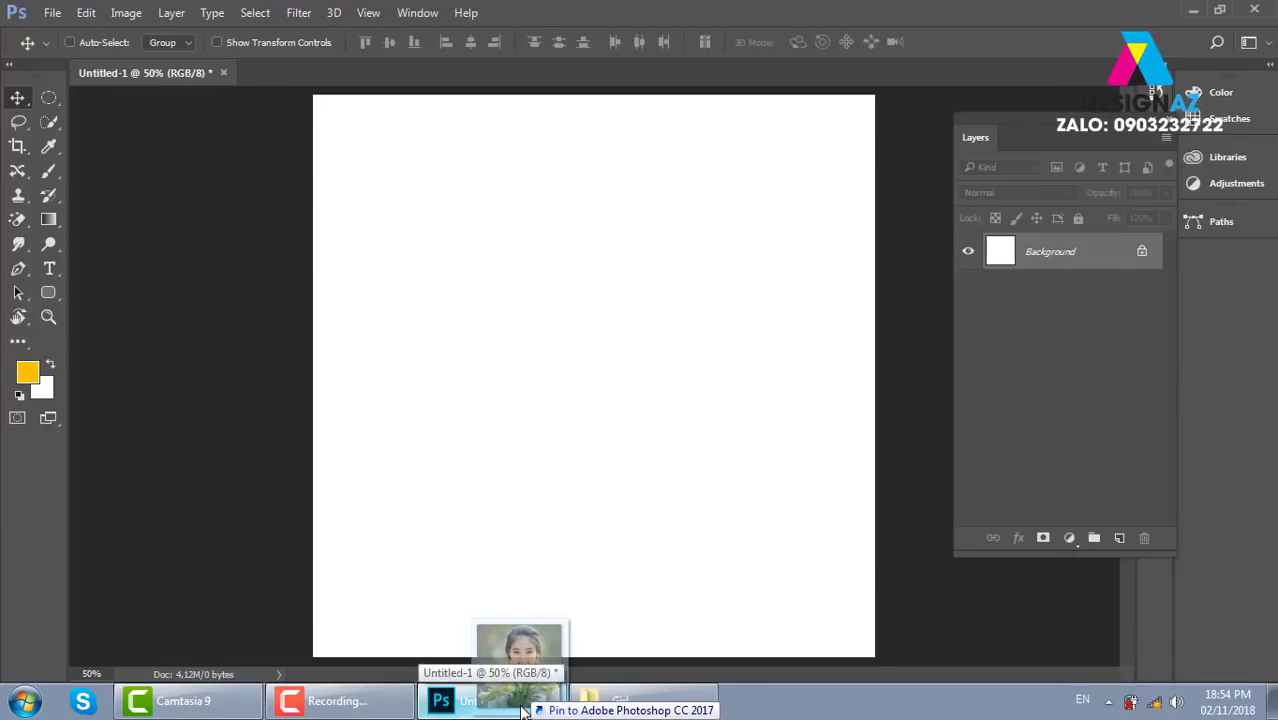
{"action": "left_click_drag", "start_coordinate": [521, 710], "coordinate": [963, 62]}
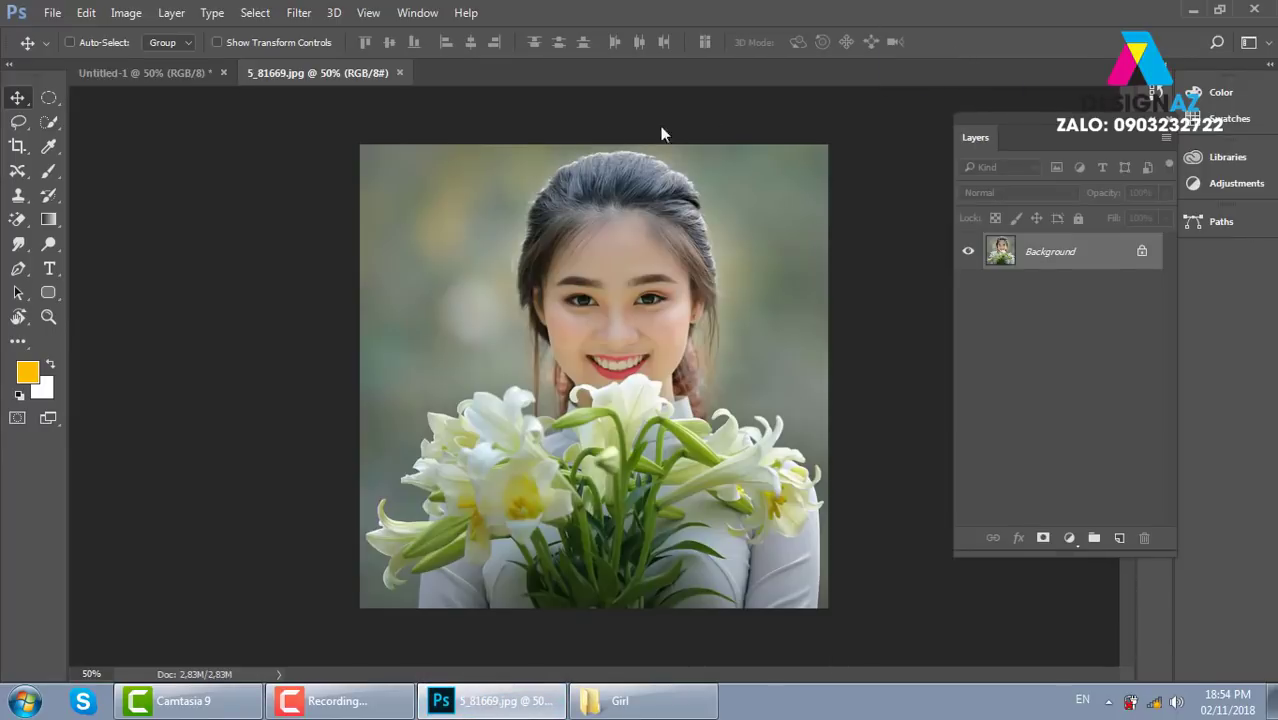
{"action": "left_click", "coordinate": [400, 72]}
{"action": "left_click", "coordinate": [620, 700]}
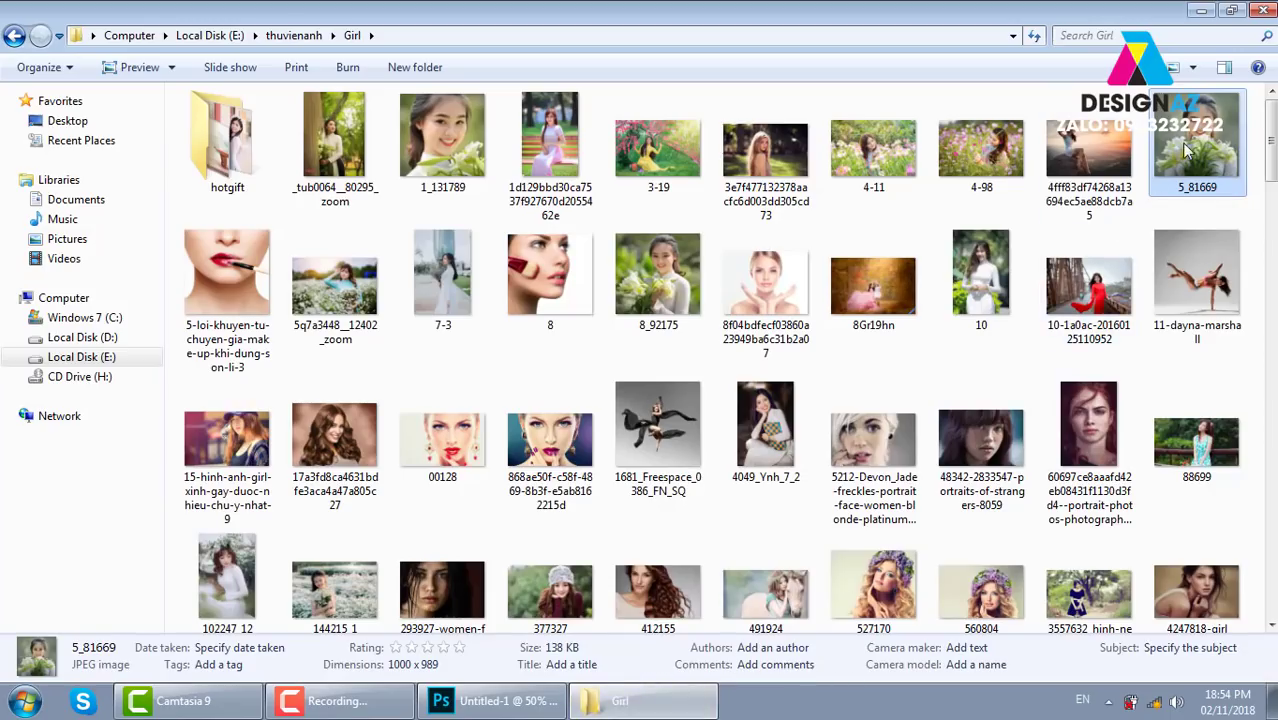
{"action": "mouse_move", "coordinate": [1190, 140]}
{"action": "left_mouse_down"}
{"action": "mouse_move", "coordinate": [672, 390]}
{"action": "mouse_move", "coordinate": [698, 228]}
{"action": "left_mouse_up"}
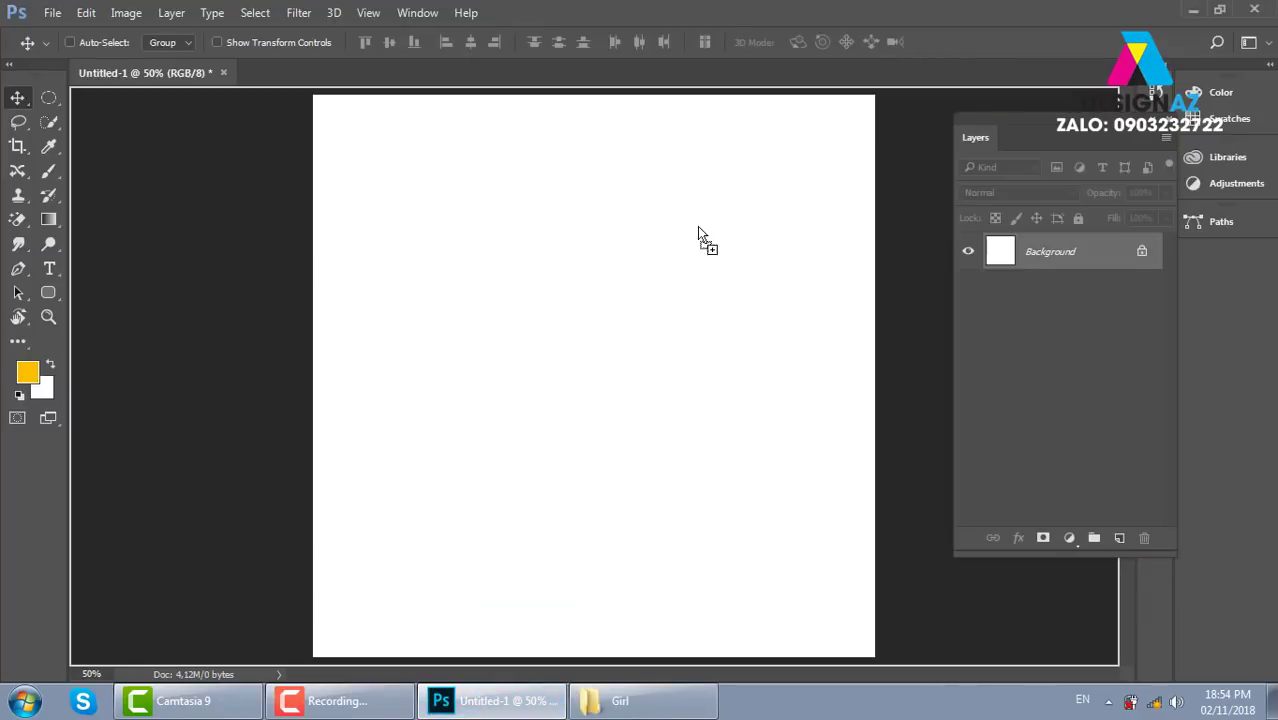
{"action": "left_click_drag", "start_coordinate": [584, 340], "coordinate": [584, 340]}
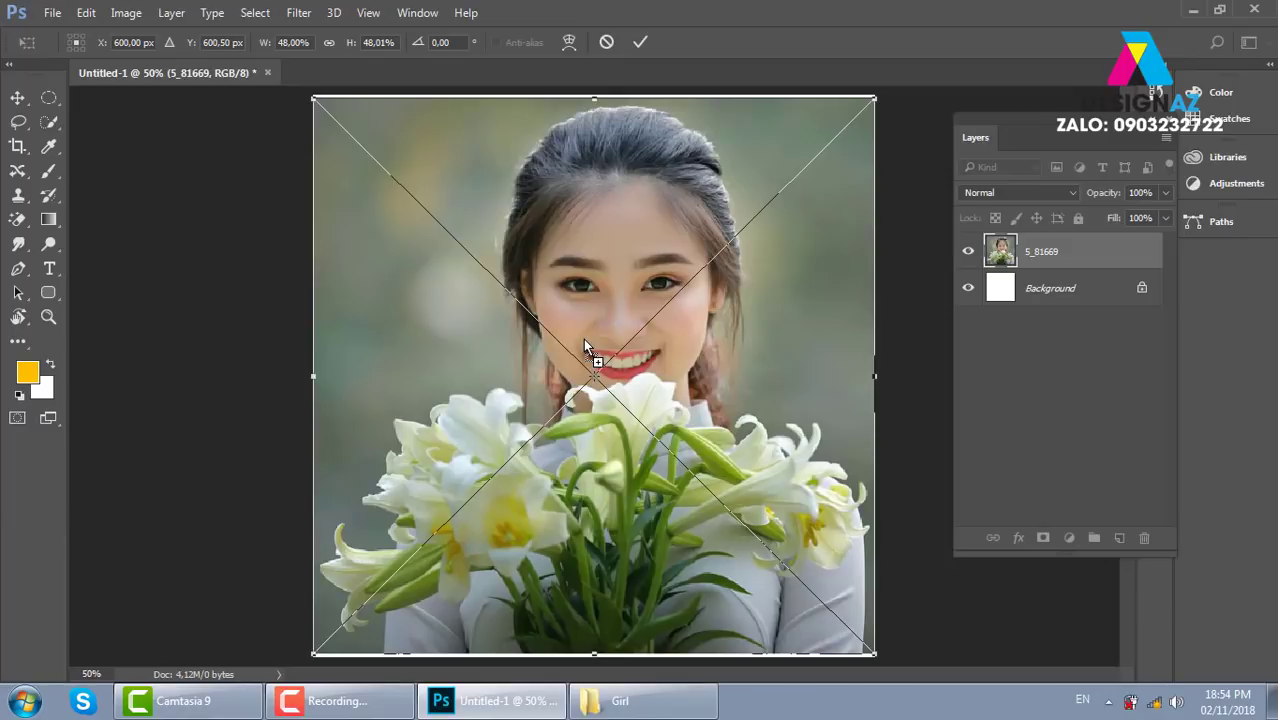
{"action": "left_click_drag", "start_coordinate": [878, 95], "coordinate": [509, 315]}
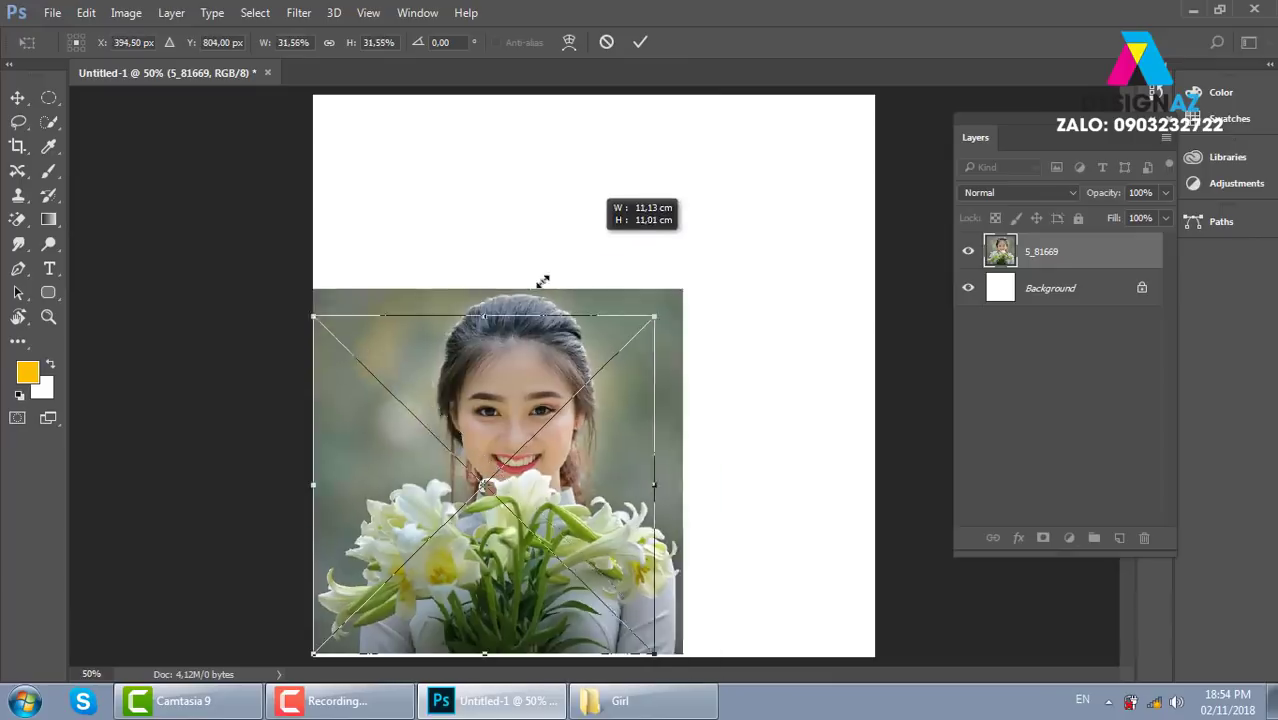
{"action": "key", "text": "Return"}
{"action": "left_click_drag", "start_coordinate": [570, 430], "coordinate": [674, 232]}
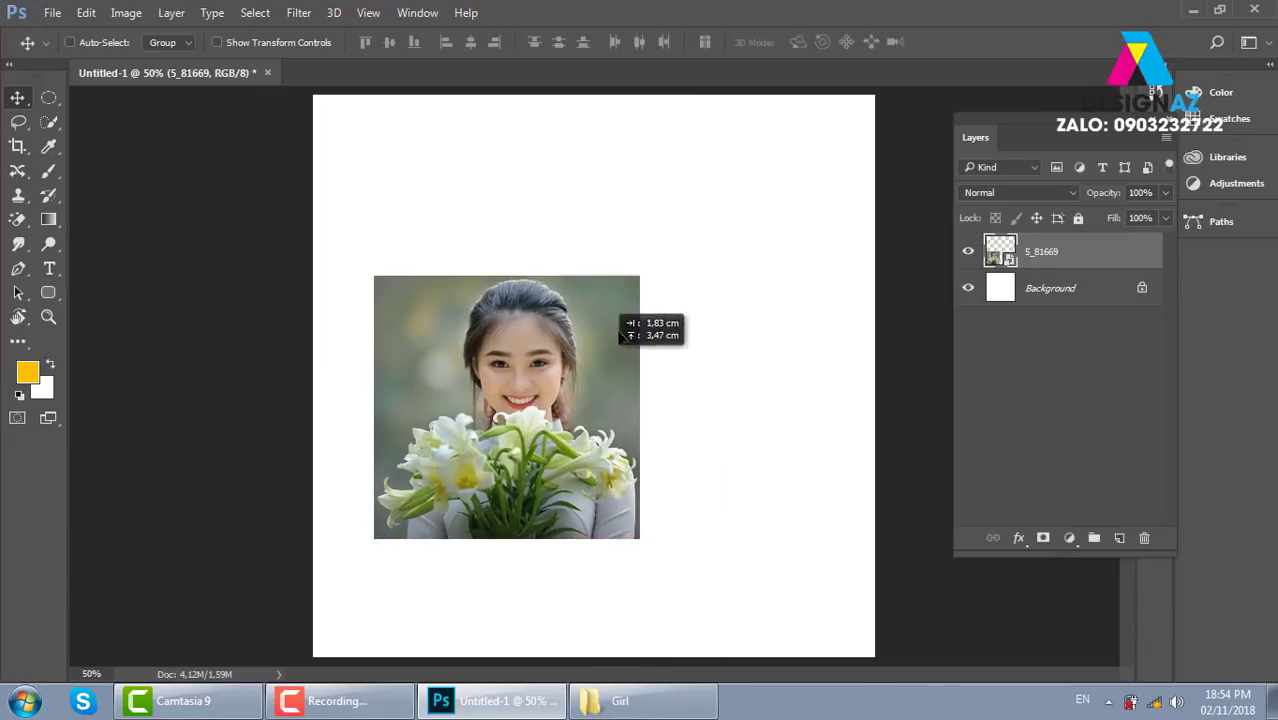
{"action": "left_click", "coordinate": [48, 98]}
{"action": "left_click_drag", "start_coordinate": [572, 377], "coordinate": [783, 569]}
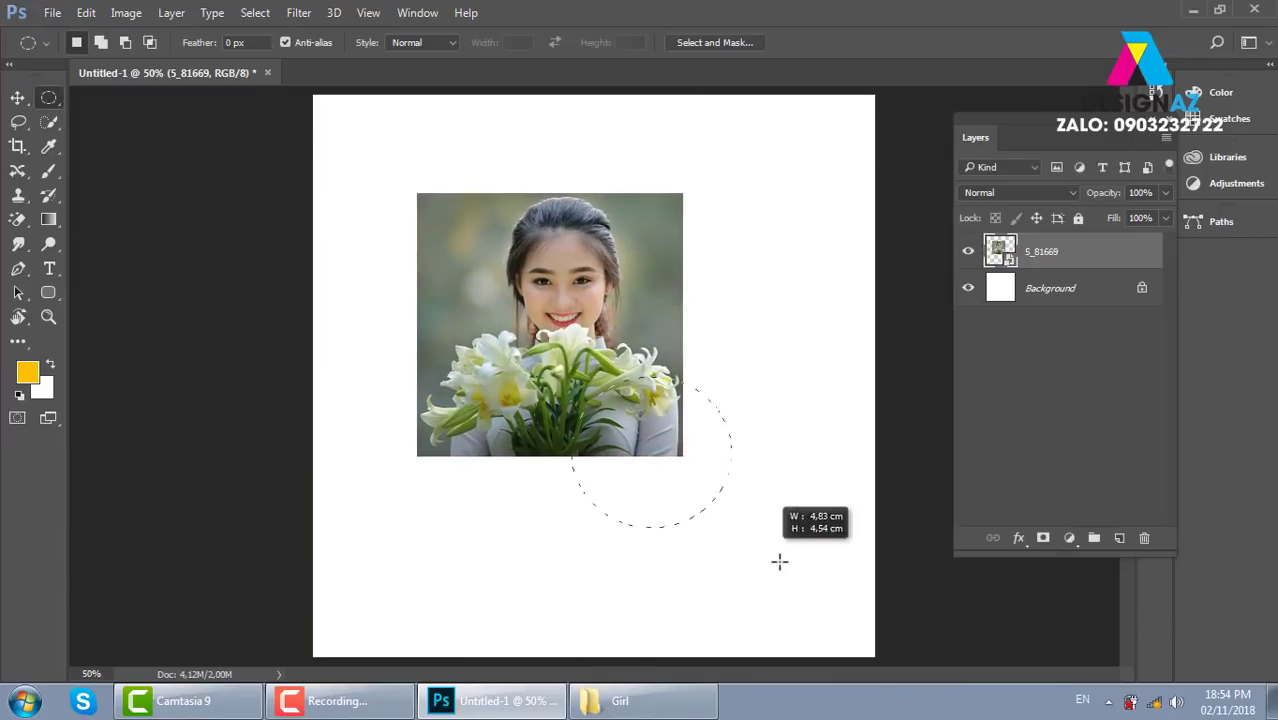
{"action": "key", "text": "Delete"}
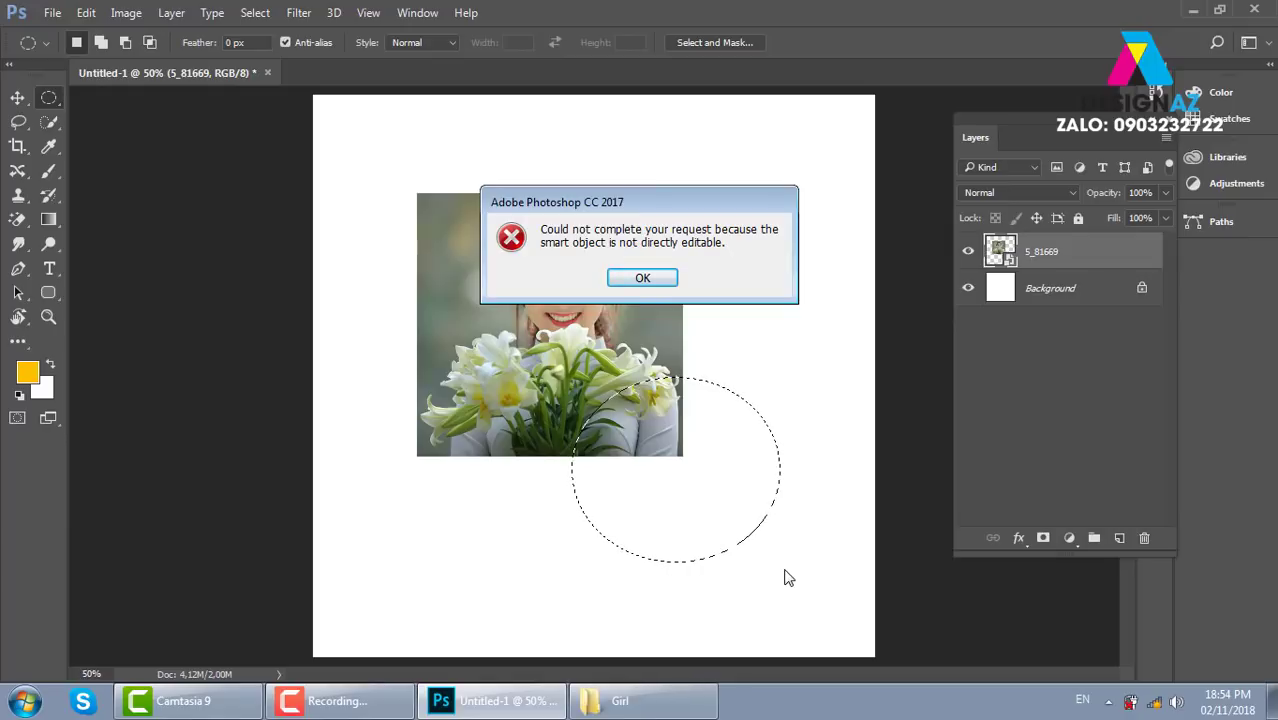
{"action": "key", "text": "Return"}
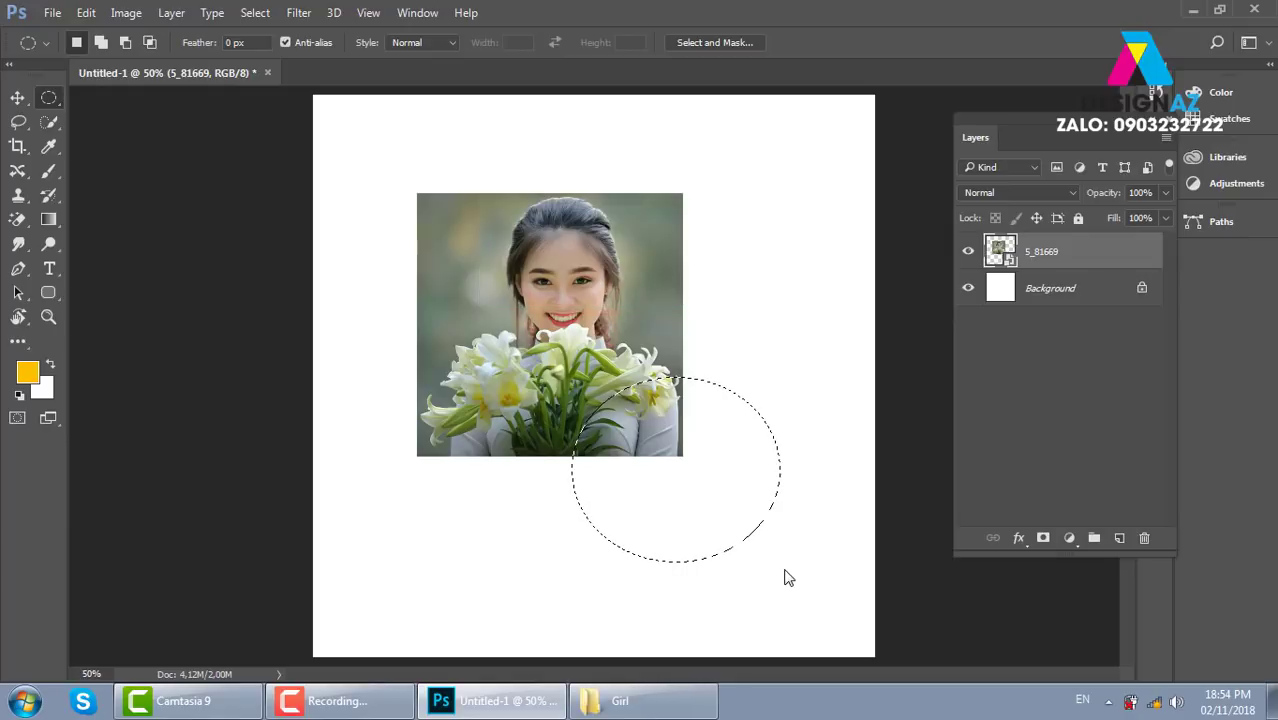
{"action": "left_click", "coordinate": [522, 265]}
{"action": "left_click", "coordinate": [17, 97]}
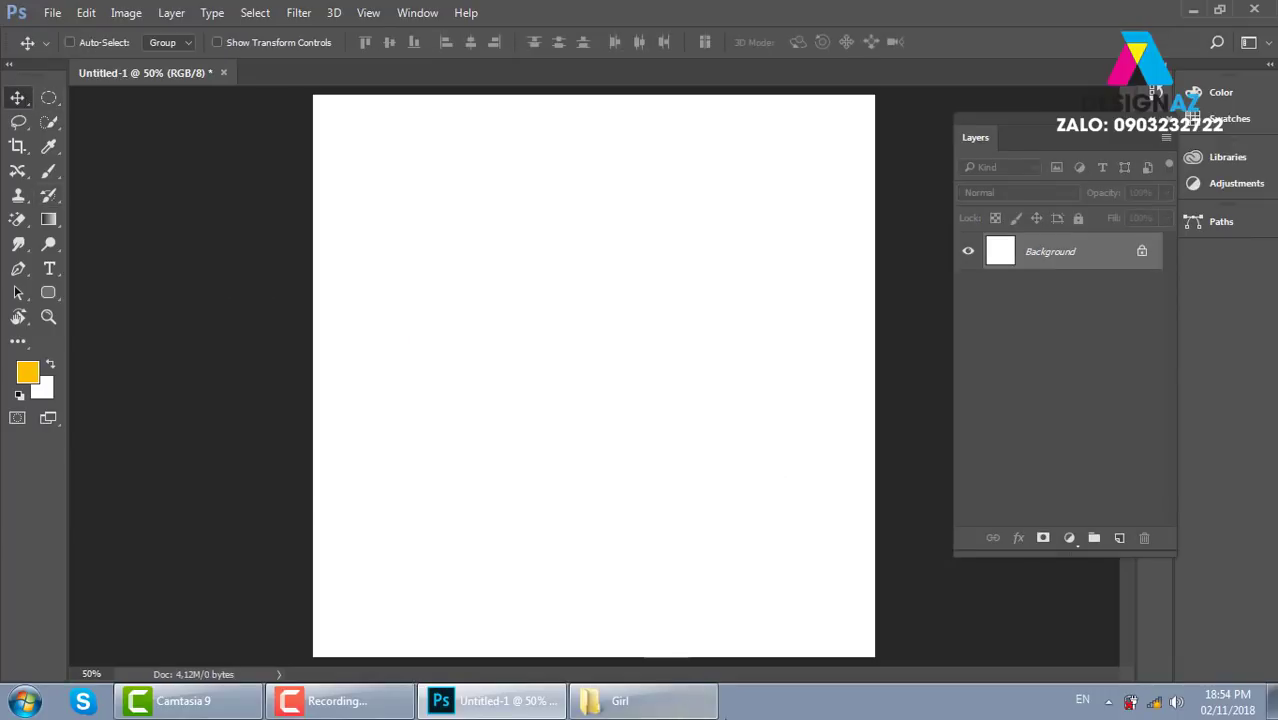
Step: Open 5_81669.jpg from the Girl folder as its own document and copy the whole lily photo
{"action": "left_click", "coordinate": [642, 700]}
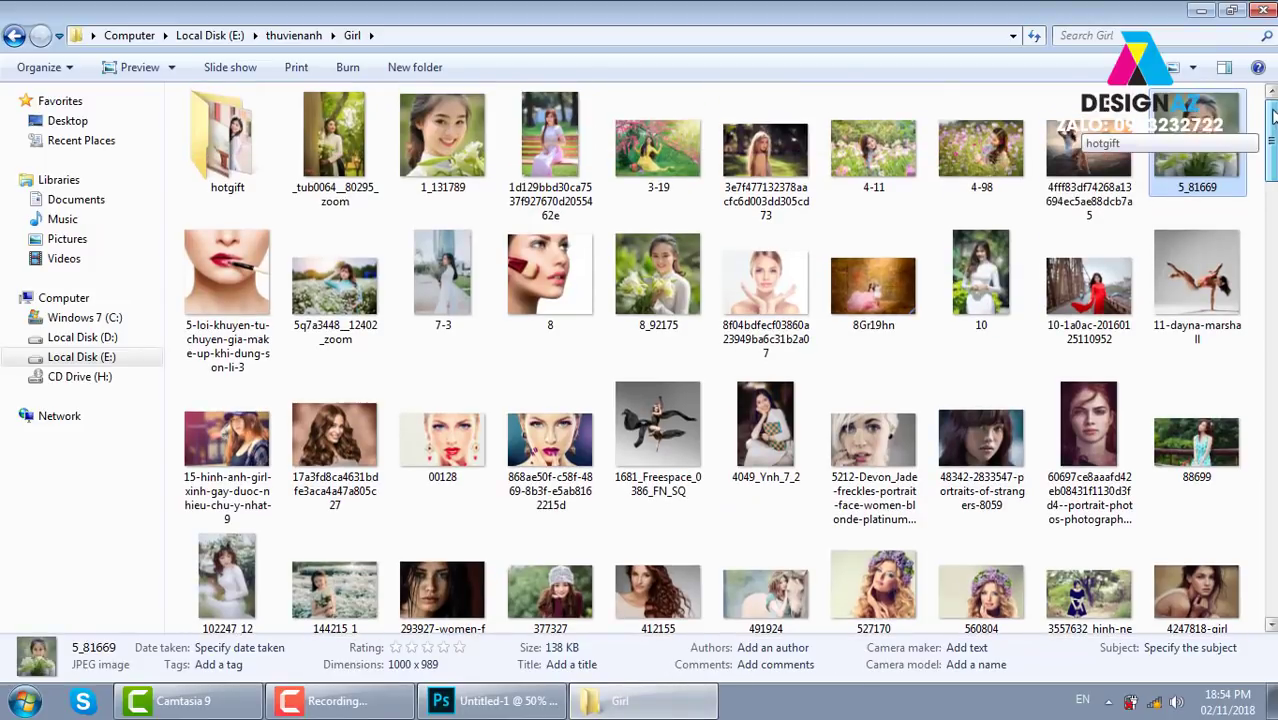
{"action": "scroll", "coordinate": [1200, 238], "scroll_direction": "up", "scroll_amount": 1}
{"action": "mouse_move", "coordinate": [1200, 238]}
{"action": "left_mouse_down"}
{"action": "mouse_move", "coordinate": [706, 497]}
{"action": "mouse_move", "coordinate": [1008, 44]}
{"action": "left_mouse_up"}
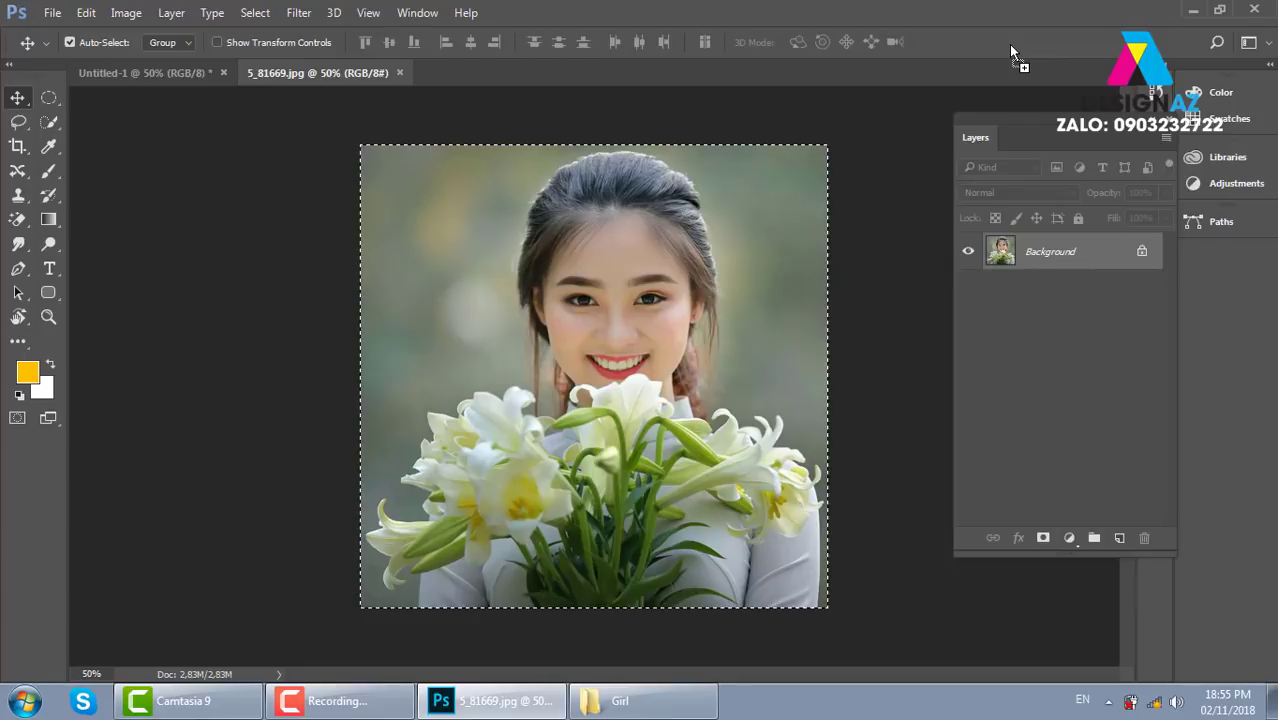
{"action": "key", "text": "ctrl"}
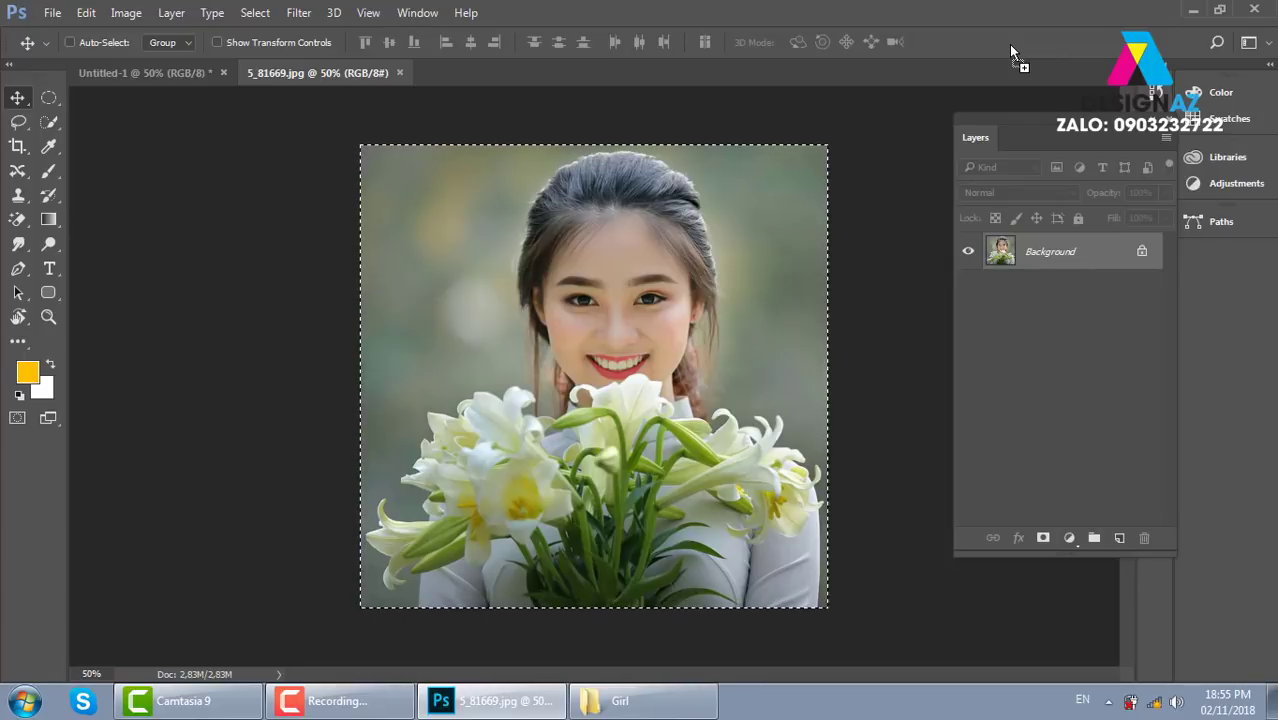
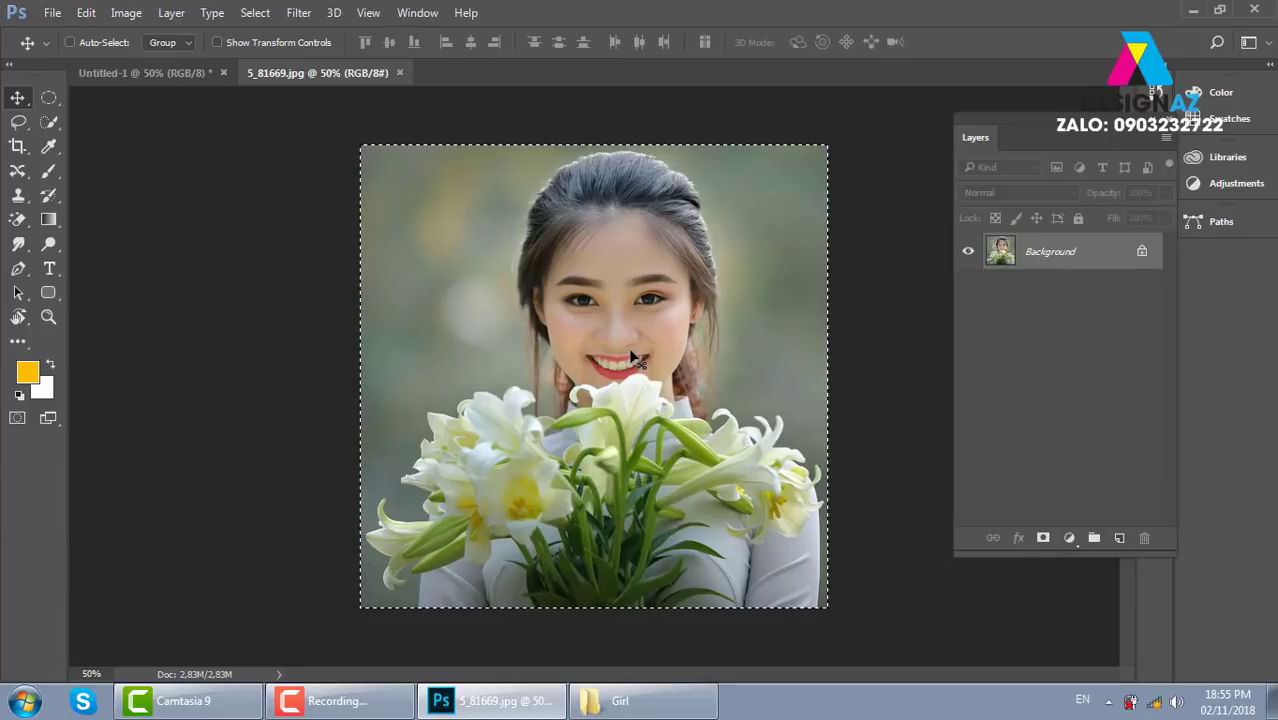
Step: Paste the bouquet photo from 5_81669.jpg into Untitled-1 as Layer 1, closing the source file
{"action": "key", "text": "ctrl"}
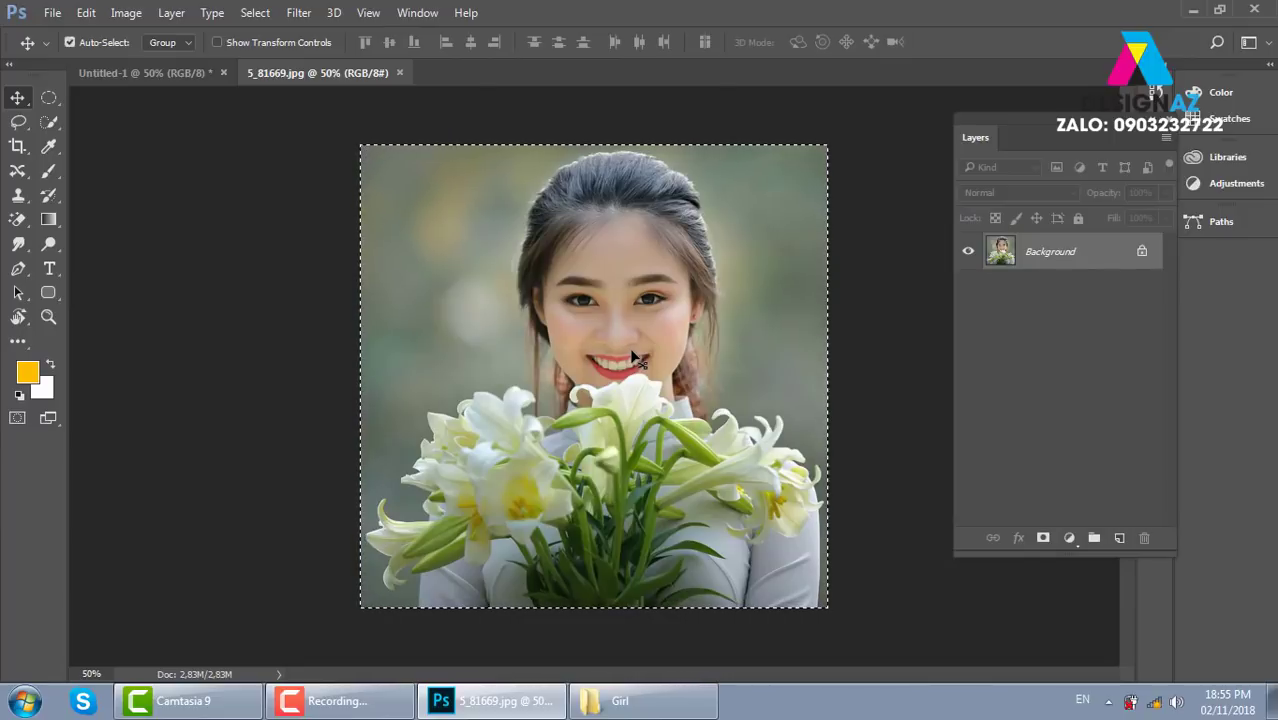
{"action": "key", "text": "ctrl+w"}
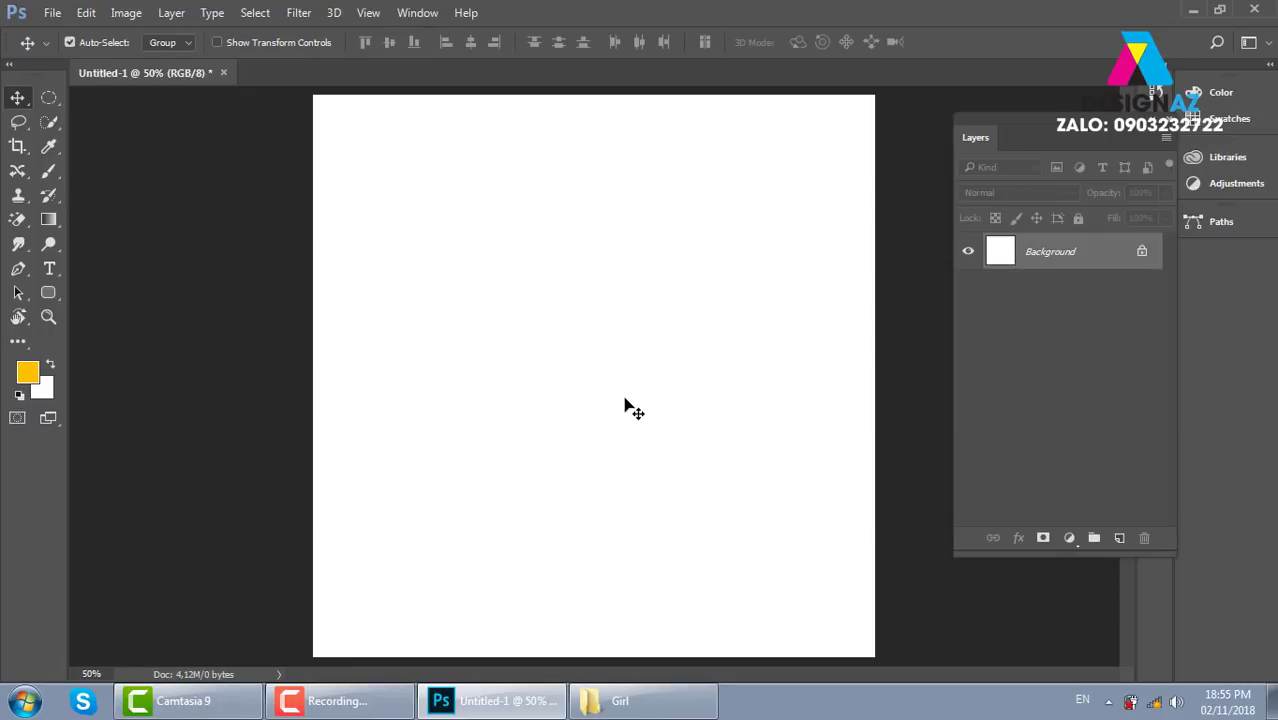
{"action": "key", "text": "ctrl+v"}
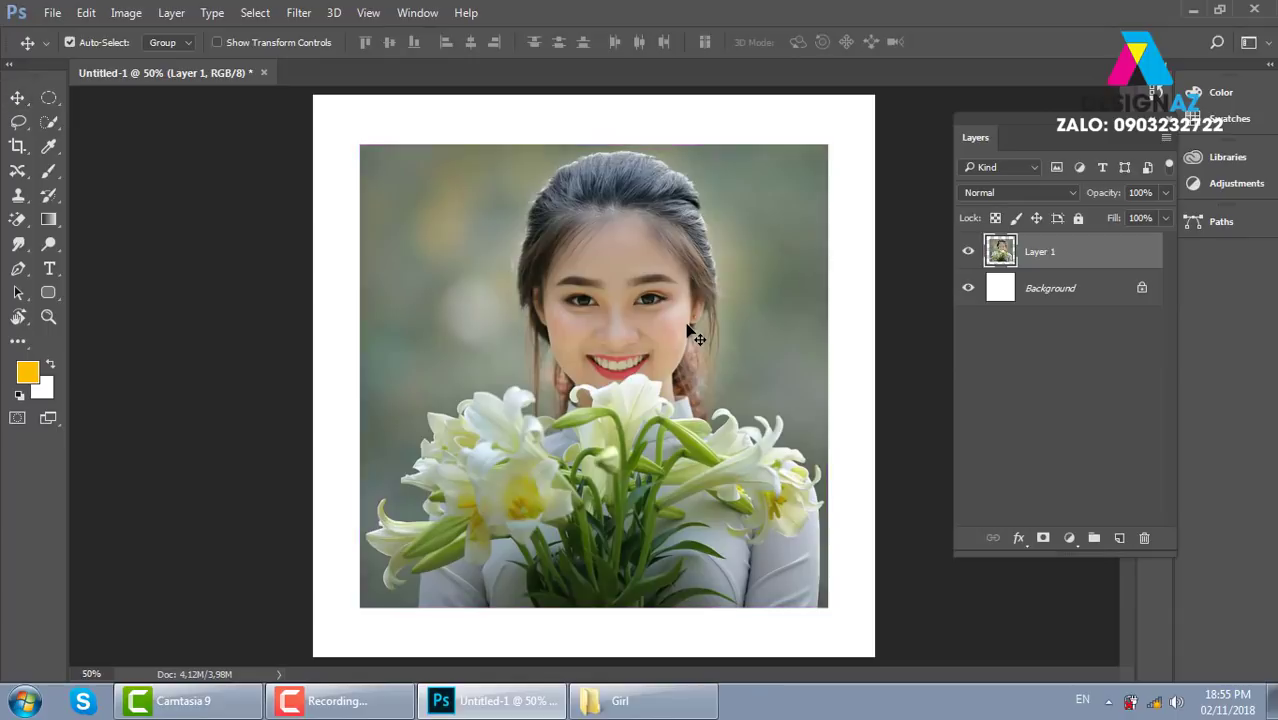
{"action": "key", "text": "ctrl+t"}
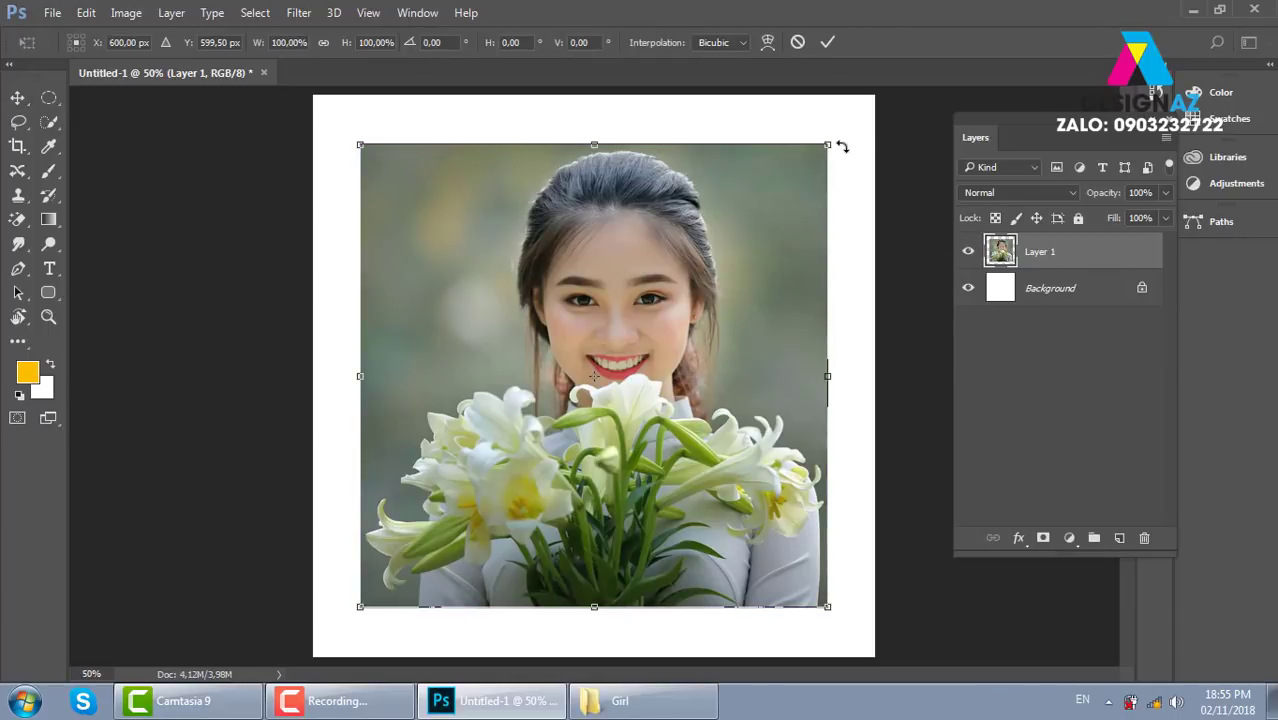
Step: Resize the photo to about 82.90% wide by 88.17% tall and centre it on the canvas
{"action": "mouse_move", "coordinate": [827, 145]}
{"action": "left_mouse_down"}
{"action": "mouse_move", "coordinate": [688, 282]}
{"action": "mouse_move", "coordinate": [766, 257]}
{"action": "left_mouse_up"}
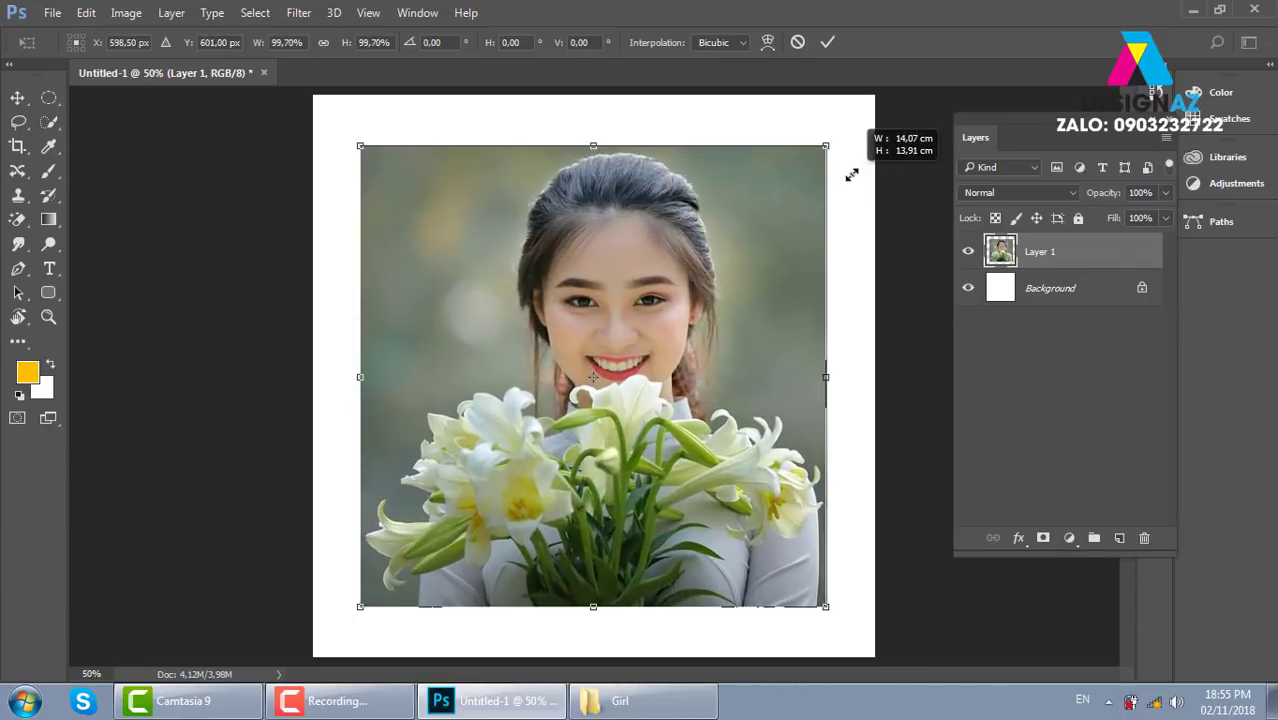
{"action": "mouse_move", "coordinate": [766, 257]}
{"action": "left_mouse_down"}
{"action": "mouse_move", "coordinate": [594, 388]}
{"action": "mouse_move", "coordinate": [780, 191]}
{"action": "left_mouse_up"}
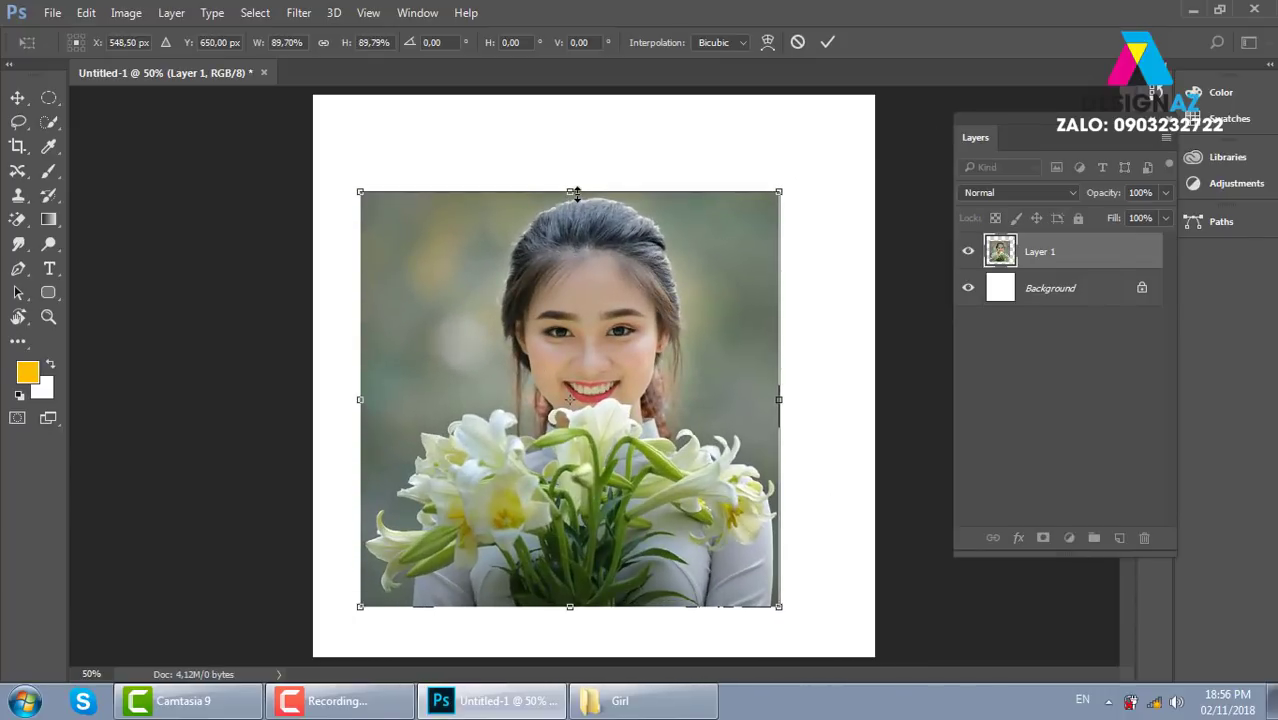
{"action": "left_click_drag", "start_coordinate": [572, 191], "coordinate": [588, 281]}
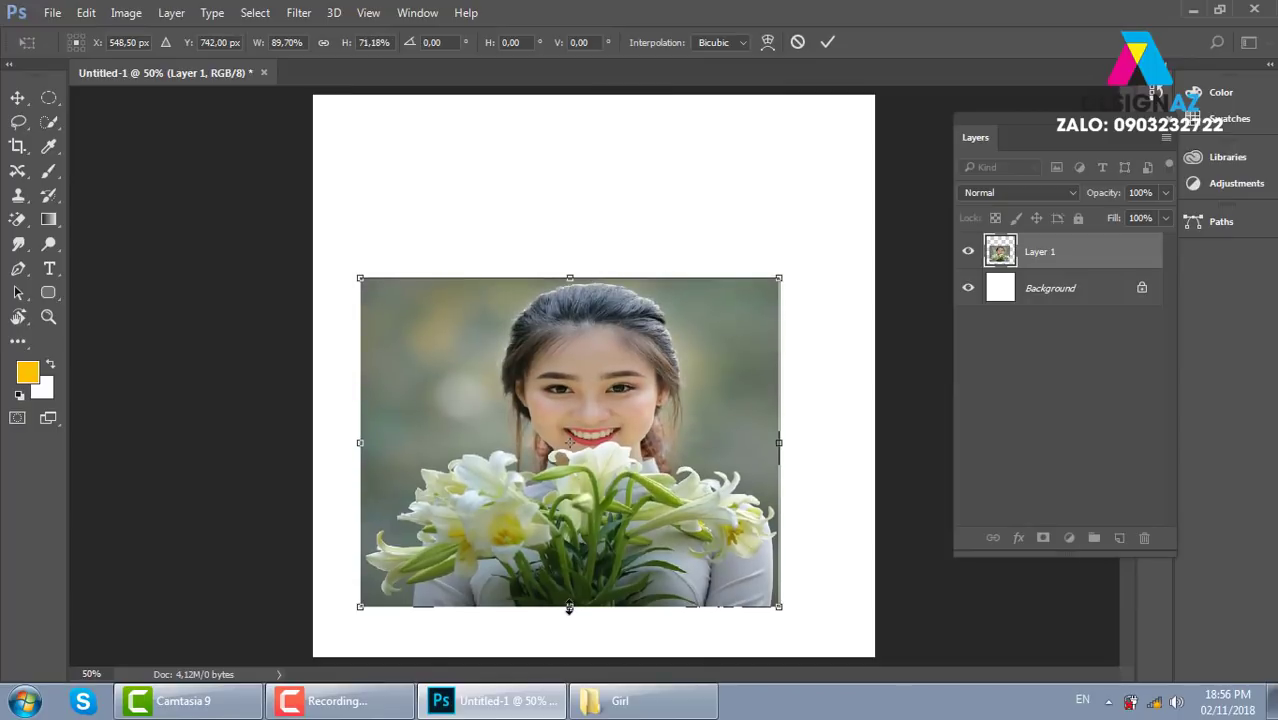
{"action": "left_click_drag", "start_coordinate": [569, 606], "coordinate": [569, 576]}
{"action": "left_click_drag", "start_coordinate": [779, 427], "coordinate": [695, 427]}
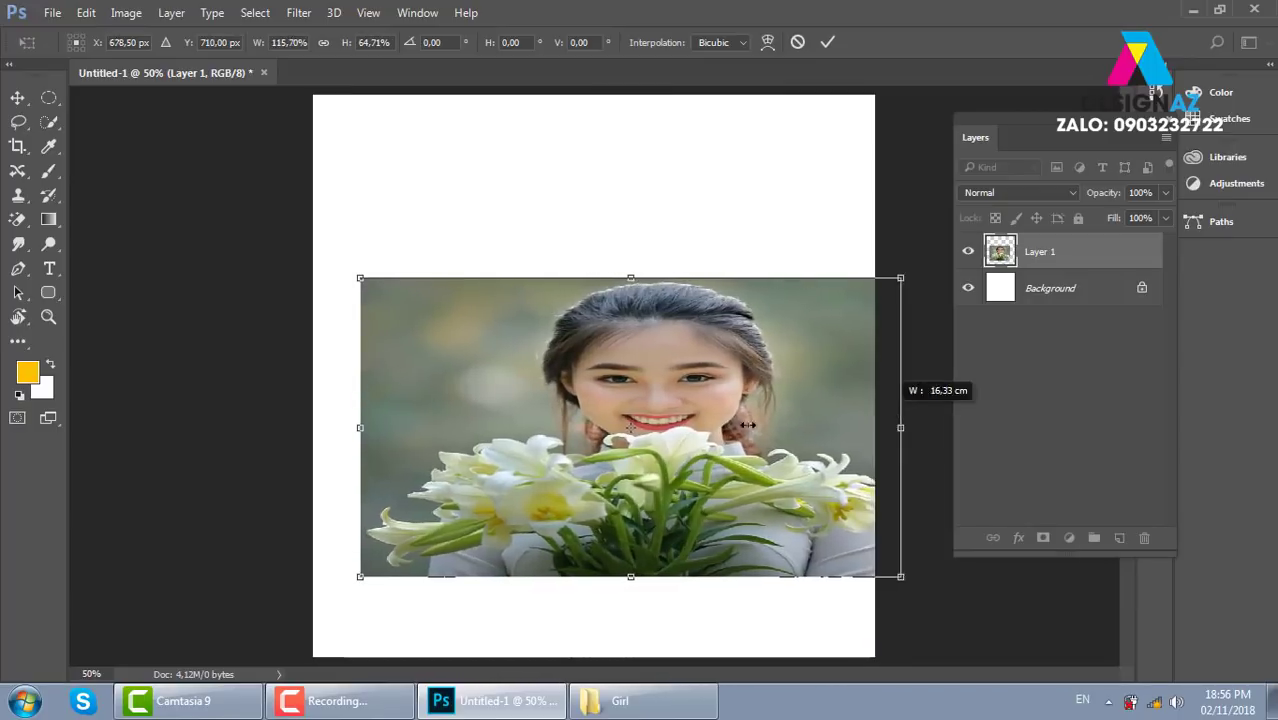
{"action": "left_click_drag", "start_coordinate": [360, 427], "coordinate": [411, 427]}
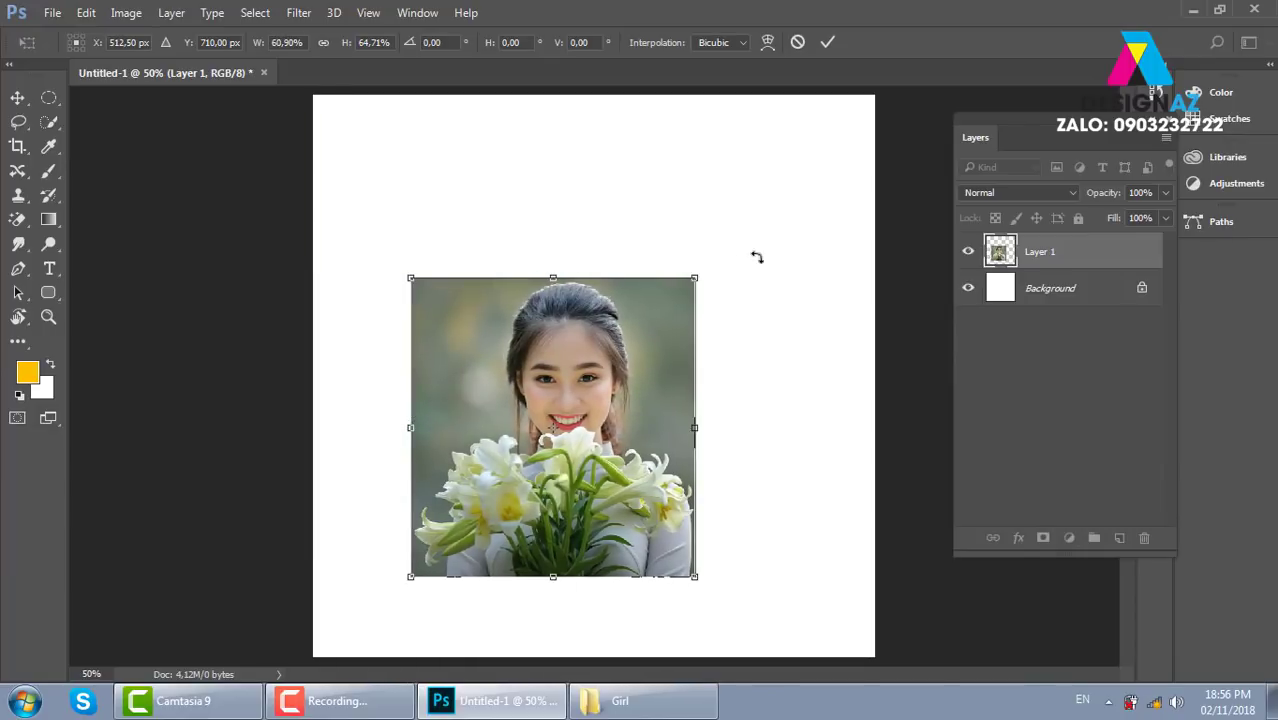
{"action": "mouse_move", "coordinate": [721, 267]}
{"action": "left_mouse_down"}
{"action": "mouse_move", "coordinate": [856, 149]}
{"action": "mouse_move", "coordinate": [791, 189]}
{"action": "mouse_move", "coordinate": [823, 158]}
{"action": "left_mouse_up"}
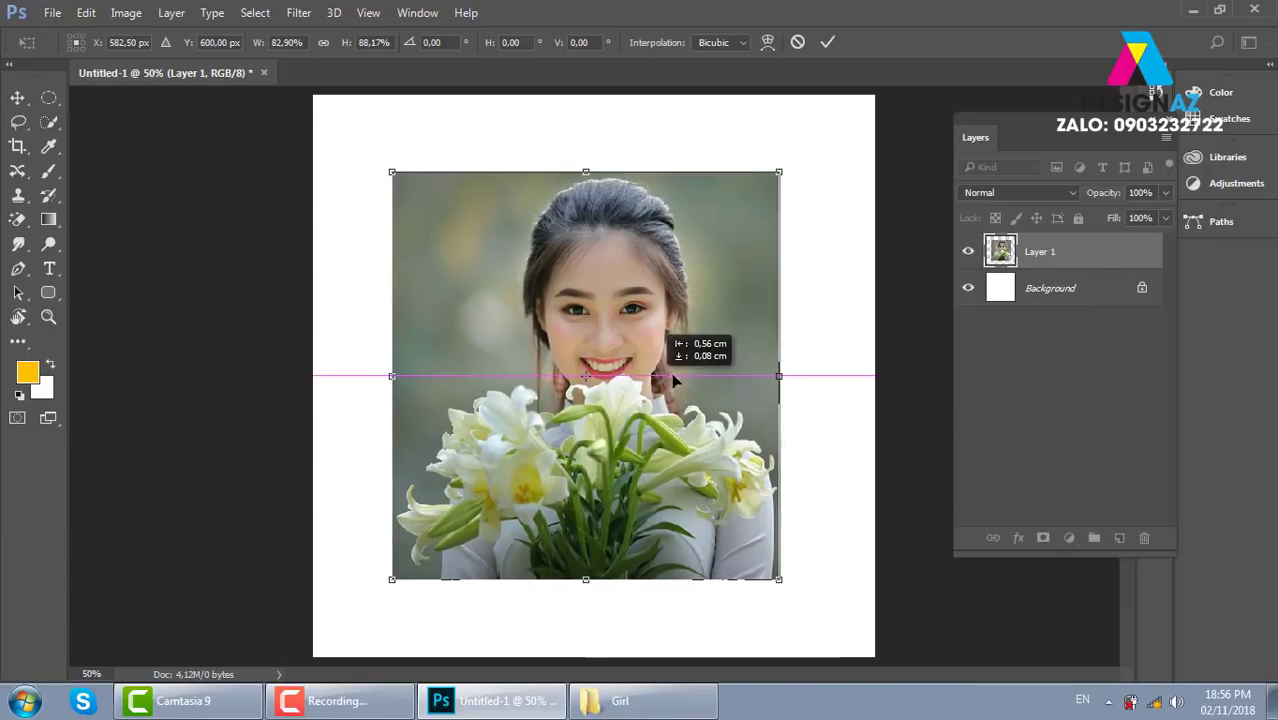
{"action": "left_click_drag", "start_coordinate": [670, 380], "coordinate": [659, 365]}
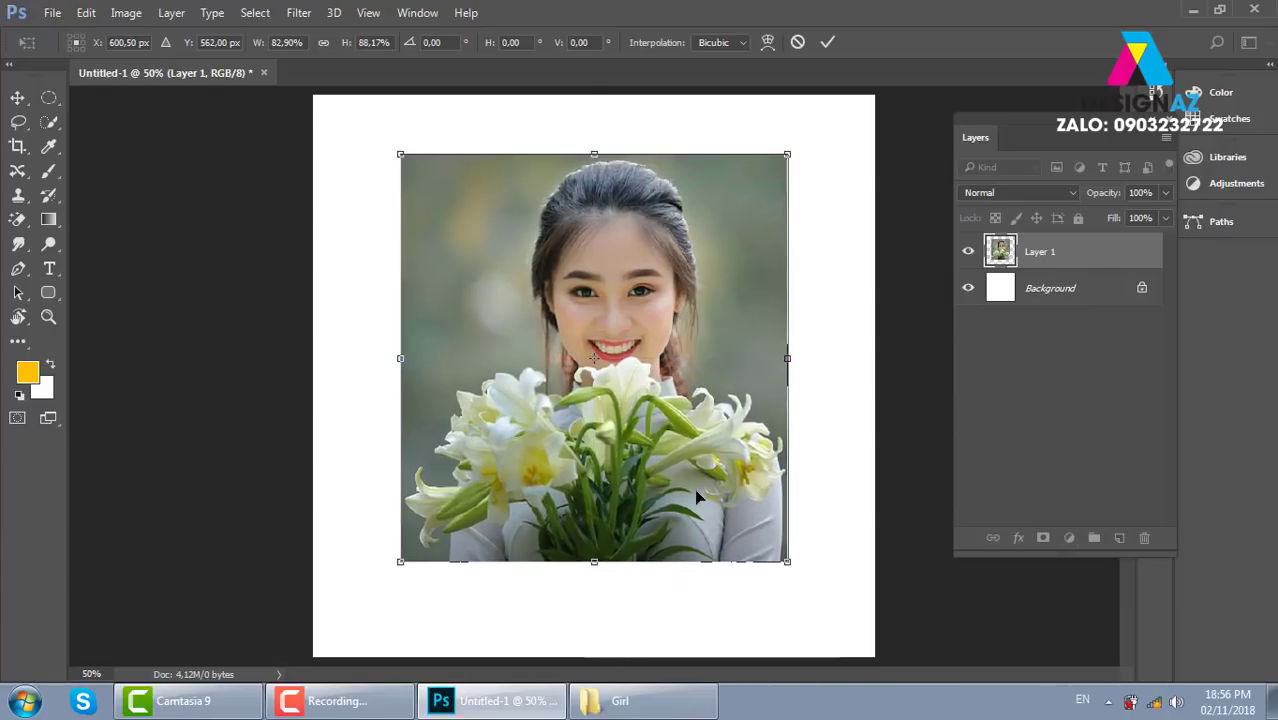
Step: Try slant and perspective distortions on the photo, then undo both
{"action": "mouse_move", "coordinate": [787, 156]}
{"action": "left_mouse_down"}
{"action": "mouse_move", "coordinate": [629, 183]}
{"action": "mouse_move", "coordinate": [606, 114]}
{"action": "mouse_move", "coordinate": [815, 140]}
{"action": "mouse_move", "coordinate": [831, 82]}
{"action": "mouse_move", "coordinate": [455, 183]}
{"action": "mouse_move", "coordinate": [733, 171]}
{"action": "mouse_move", "coordinate": [735, 155]}
{"action": "left_mouse_up"}
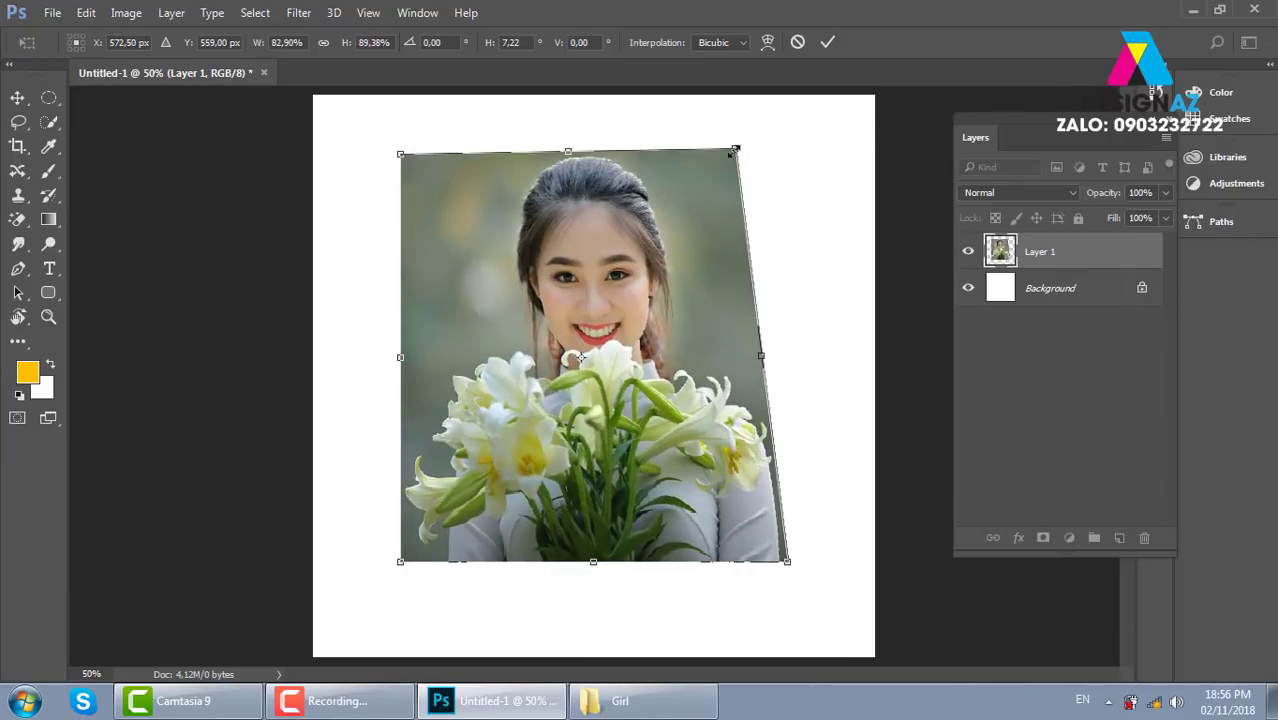
{"action": "key", "text": "ctrl+z"}
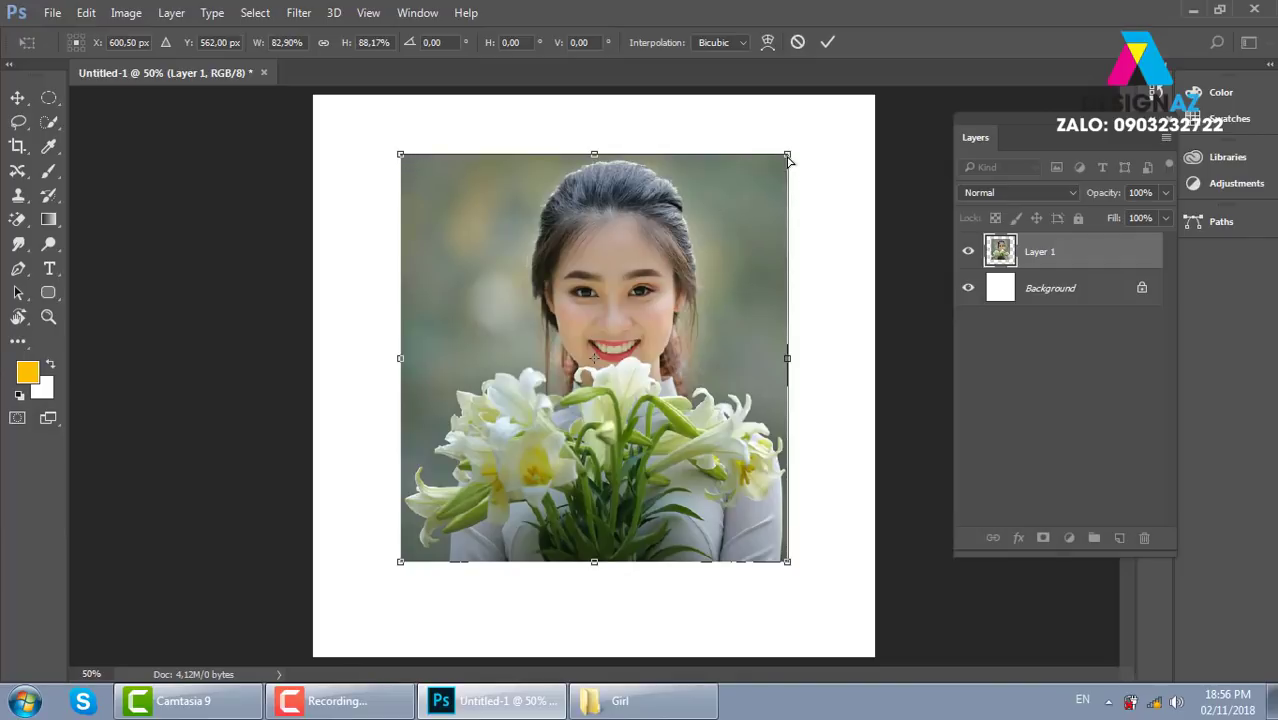
{"action": "mouse_move", "coordinate": [787, 156]}
{"action": "left_mouse_down"}
{"action": "mouse_move", "coordinate": [646, 160]}
{"action": "mouse_move", "coordinate": [941, 154]}
{"action": "mouse_move", "coordinate": [1052, 193]}
{"action": "mouse_move", "coordinate": [579, 205]}
{"action": "mouse_move", "coordinate": [950, 220]}
{"action": "mouse_move", "coordinate": [673, 219]}
{"action": "mouse_move", "coordinate": [856, 220]}
{"action": "mouse_move", "coordinate": [818, 229]}
{"action": "mouse_move", "coordinate": [816, 282]}
{"action": "mouse_move", "coordinate": [811, 256]}
{"action": "mouse_move", "coordinate": [842, 314]}
{"action": "mouse_move", "coordinate": [739, 128]}
{"action": "mouse_move", "coordinate": [765, 228]}
{"action": "mouse_move", "coordinate": [752, 204]}
{"action": "left_mouse_up"}
{"action": "key", "text": "ctrl+z"}
Step: Discard the pending resize with Don't Apply and restart Free Transform on the full-size photo
{"action": "left_click", "coordinate": [18, 155]}
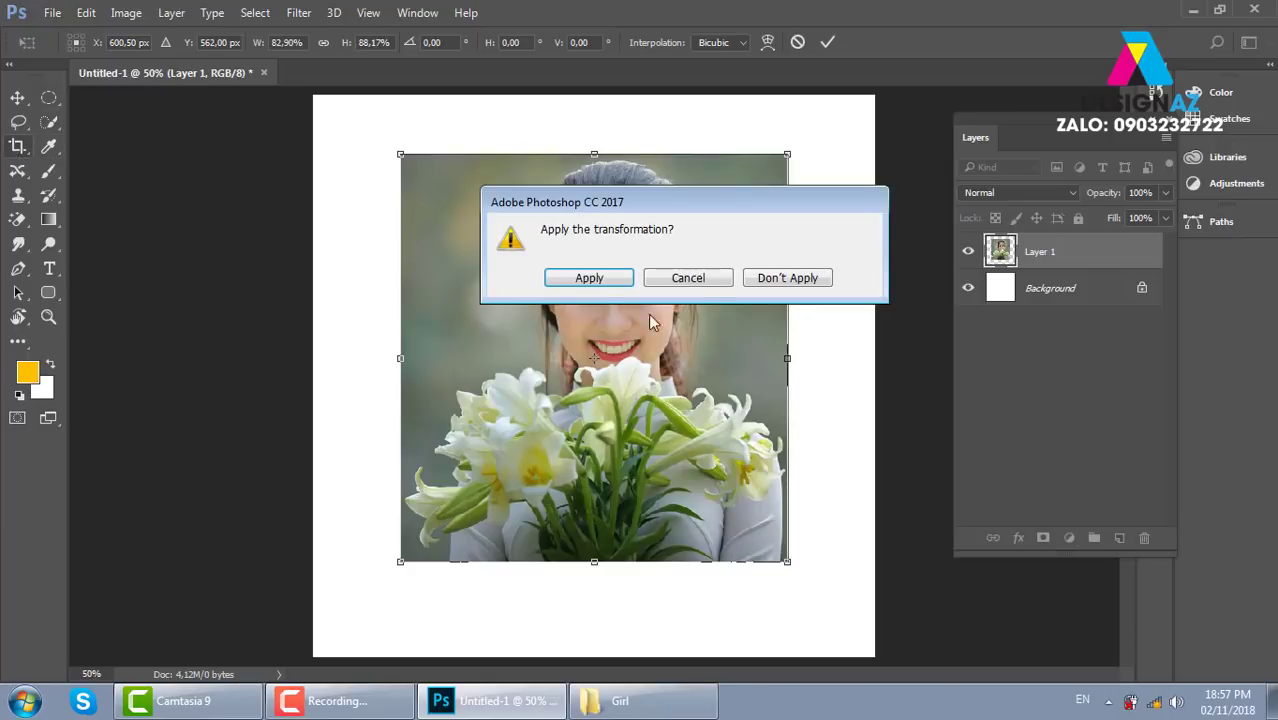
{"action": "left_click", "coordinate": [752, 280]}
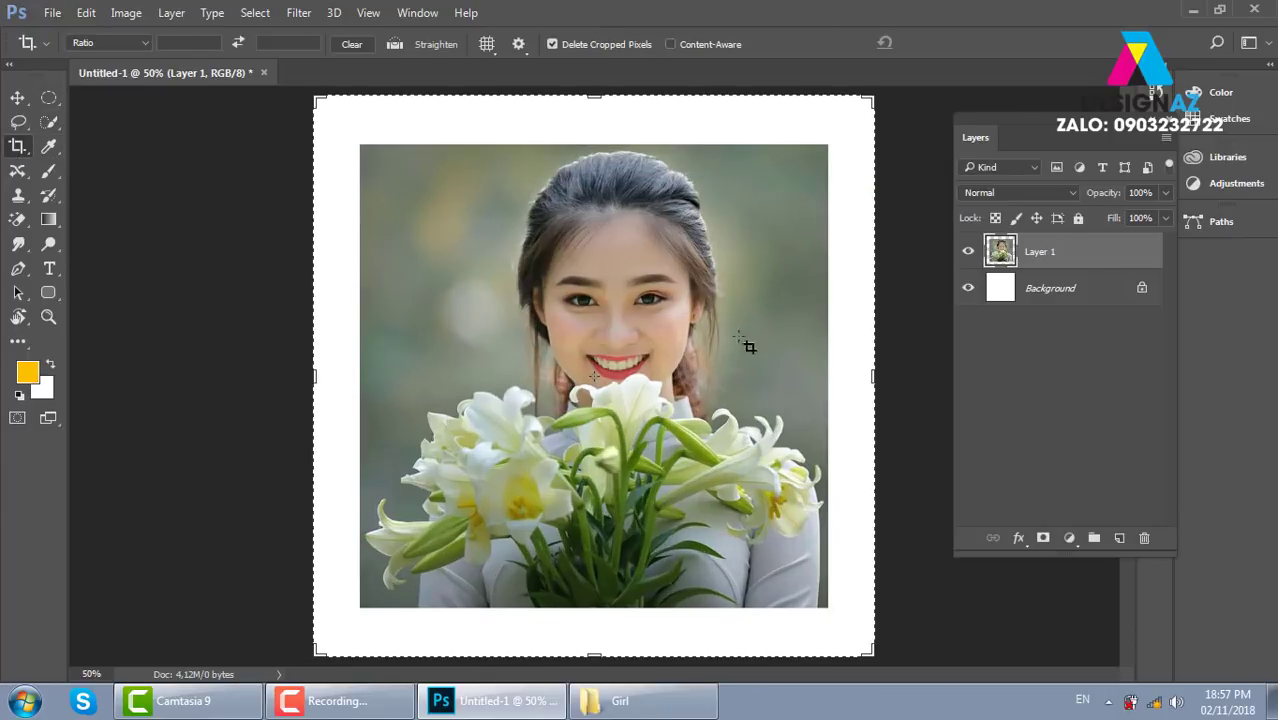
{"action": "right_click", "coordinate": [18, 148]}
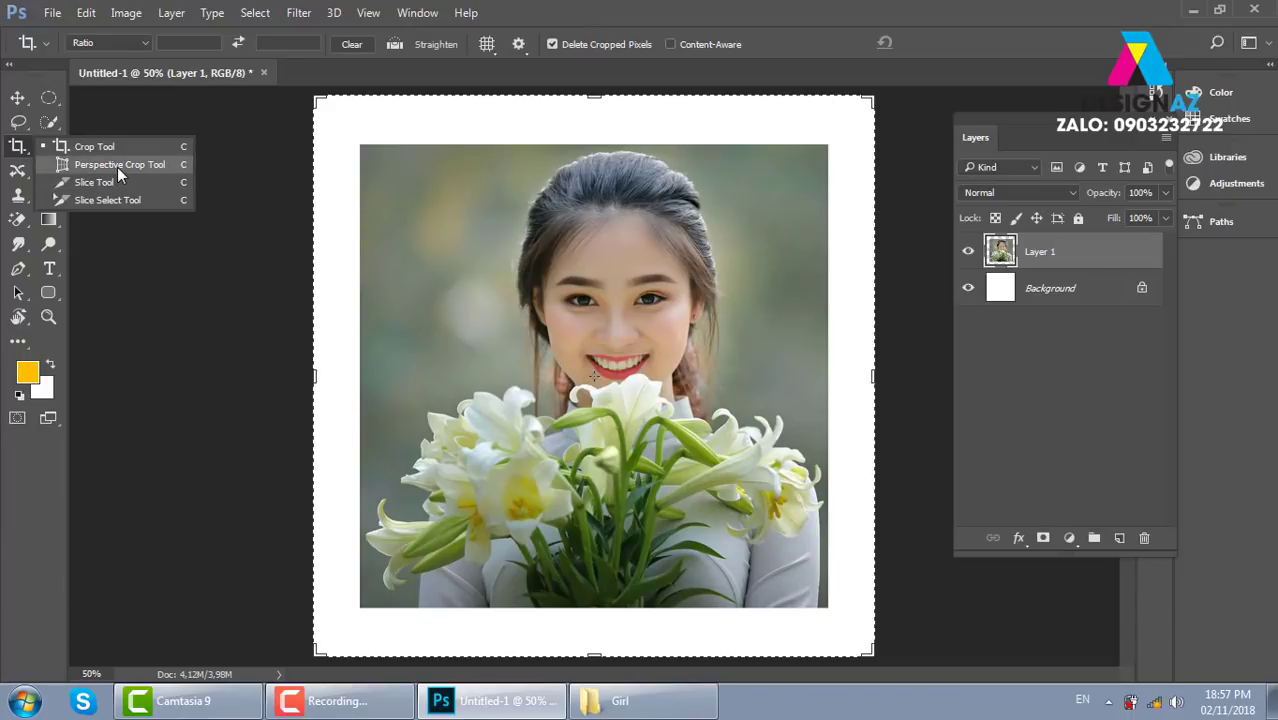
{"action": "left_click", "coordinate": [17, 97]}
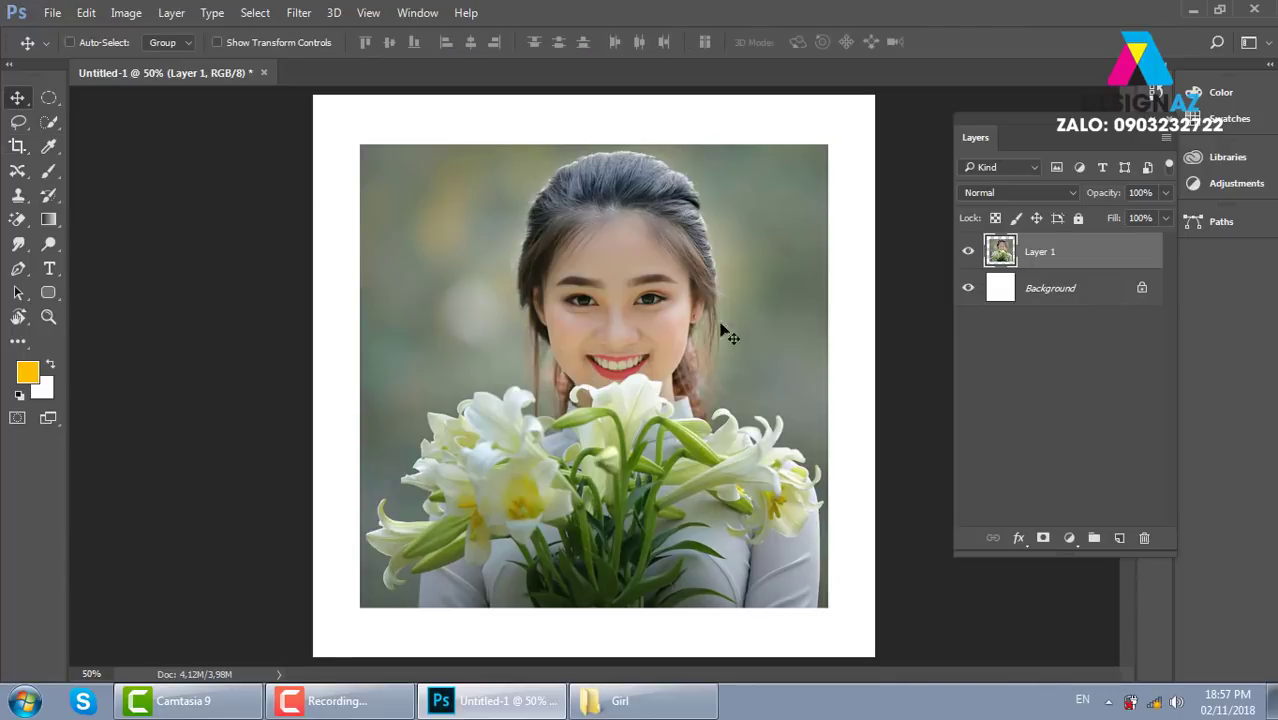
{"action": "key", "text": "ctrl"}
{"action": "key", "text": "ctrl+t"}
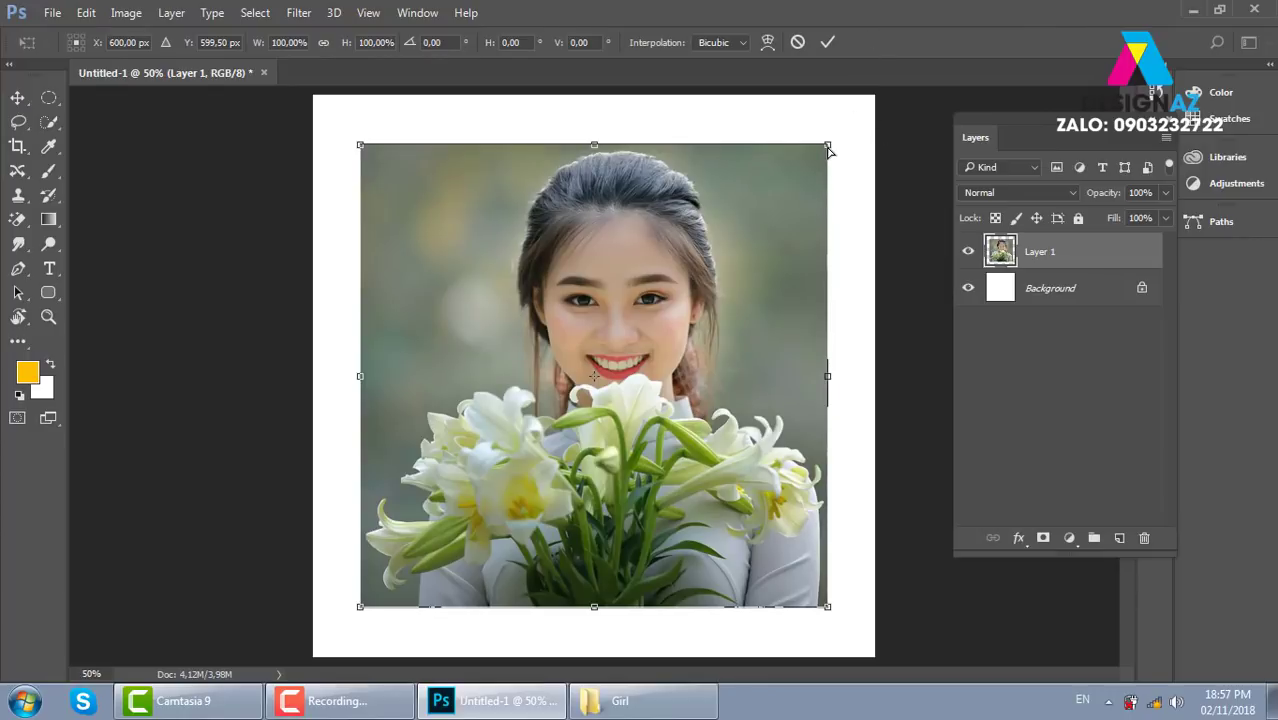
Step: Undo a trial trapezoid distortion and put the transform into Warp mode
{"action": "mouse_move", "coordinate": [828, 148]}
{"action": "left_mouse_down"}
{"action": "mouse_move", "coordinate": [609, 172]}
{"action": "mouse_move", "coordinate": [755, 183]}
{"action": "left_mouse_up"}
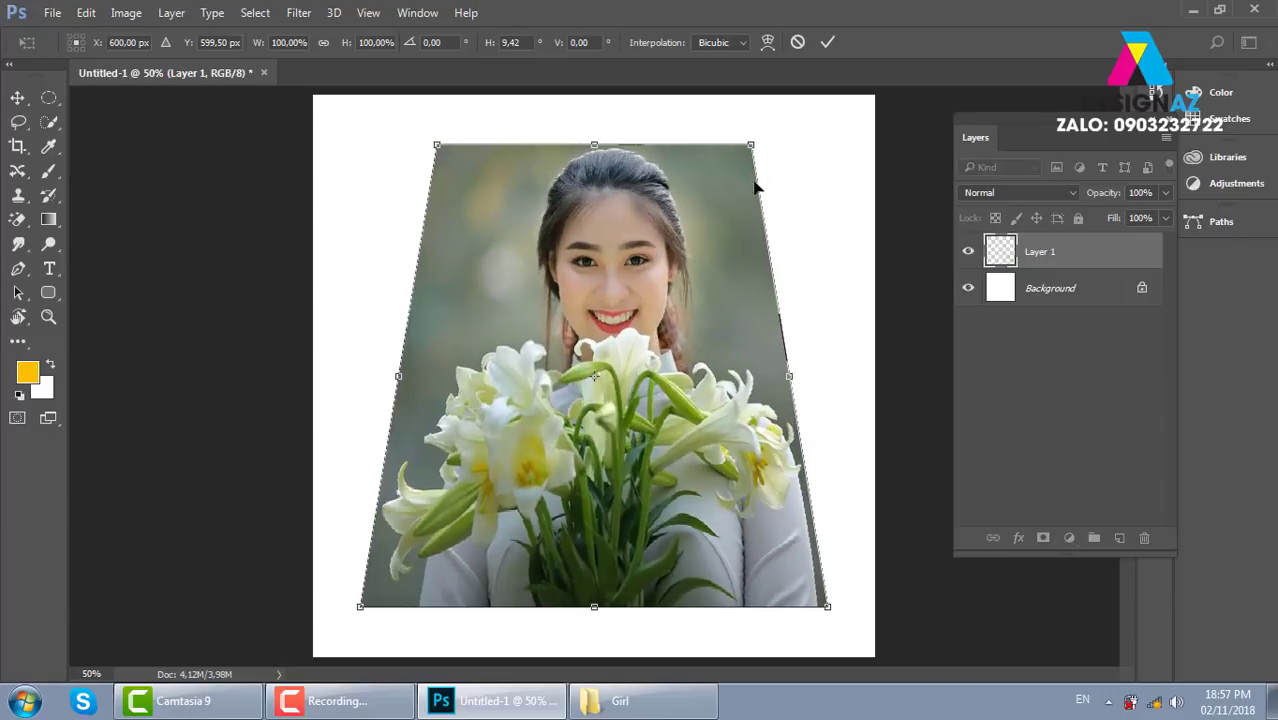
{"action": "key", "text": "ctrl+z"}
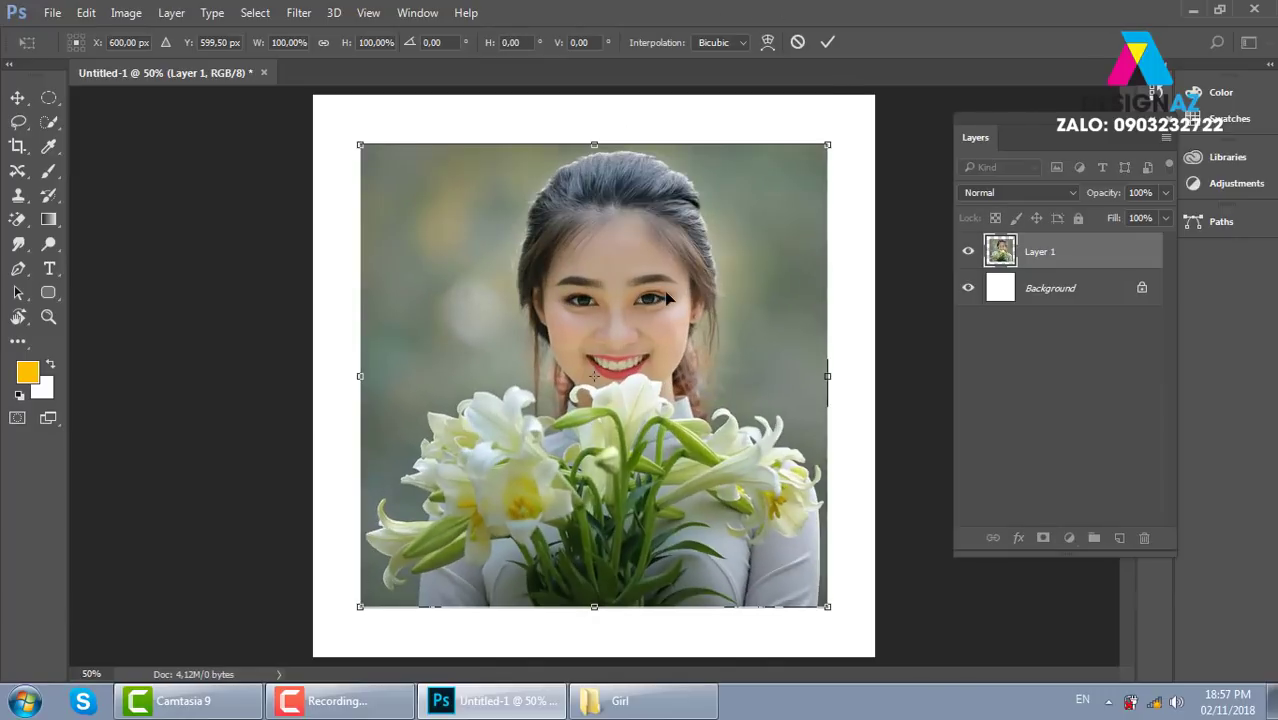
{"action": "left_click", "coordinate": [765, 44]}
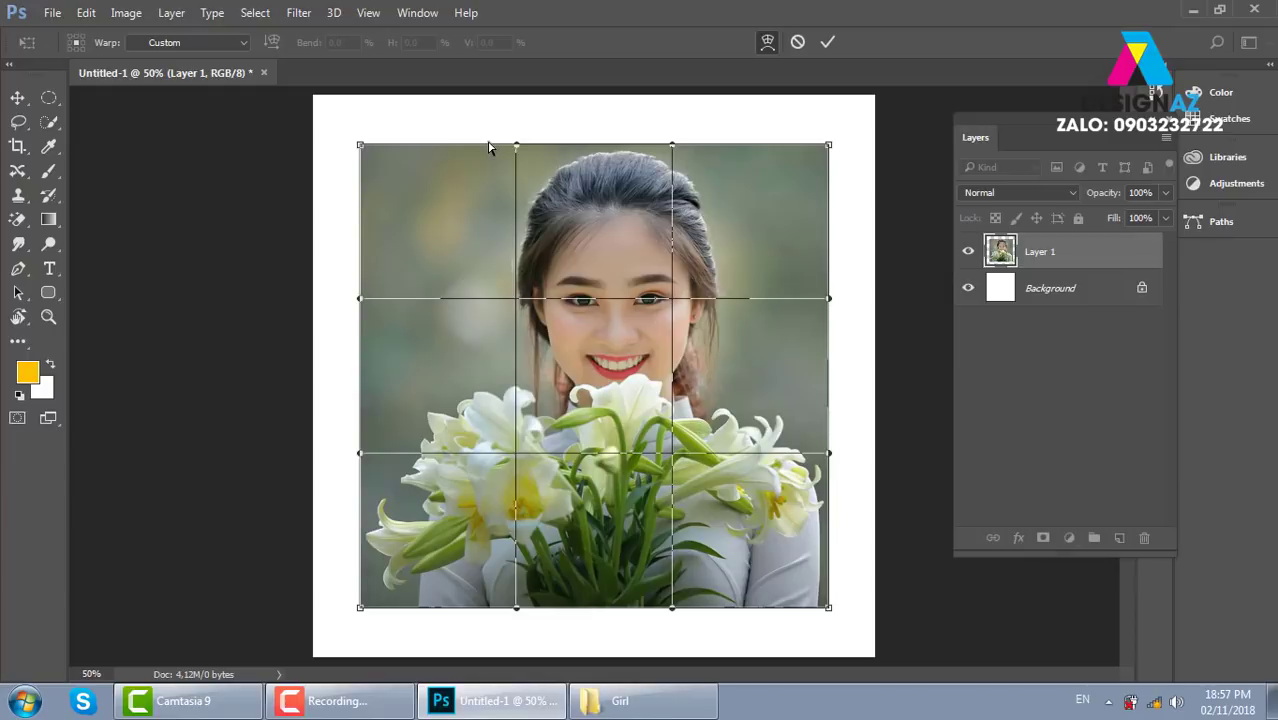
Step: Experiment with custom bends and an Arc warp on the photo, flattening the arc
{"action": "left_click_drag", "start_coordinate": [516, 146], "coordinate": [512, 283]}
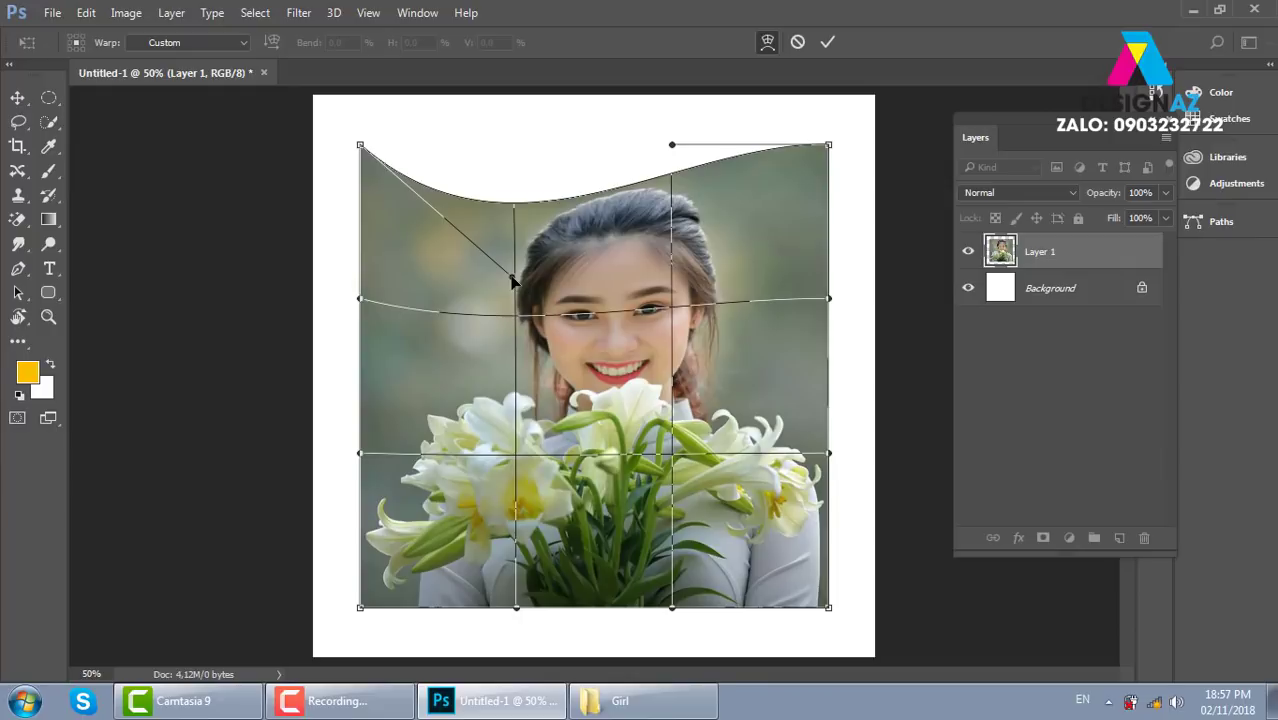
{"action": "mouse_move", "coordinate": [672, 145]}
{"action": "left_mouse_down"}
{"action": "mouse_move", "coordinate": [660, 297]}
{"action": "mouse_move", "coordinate": [808, 106]}
{"action": "left_mouse_up"}
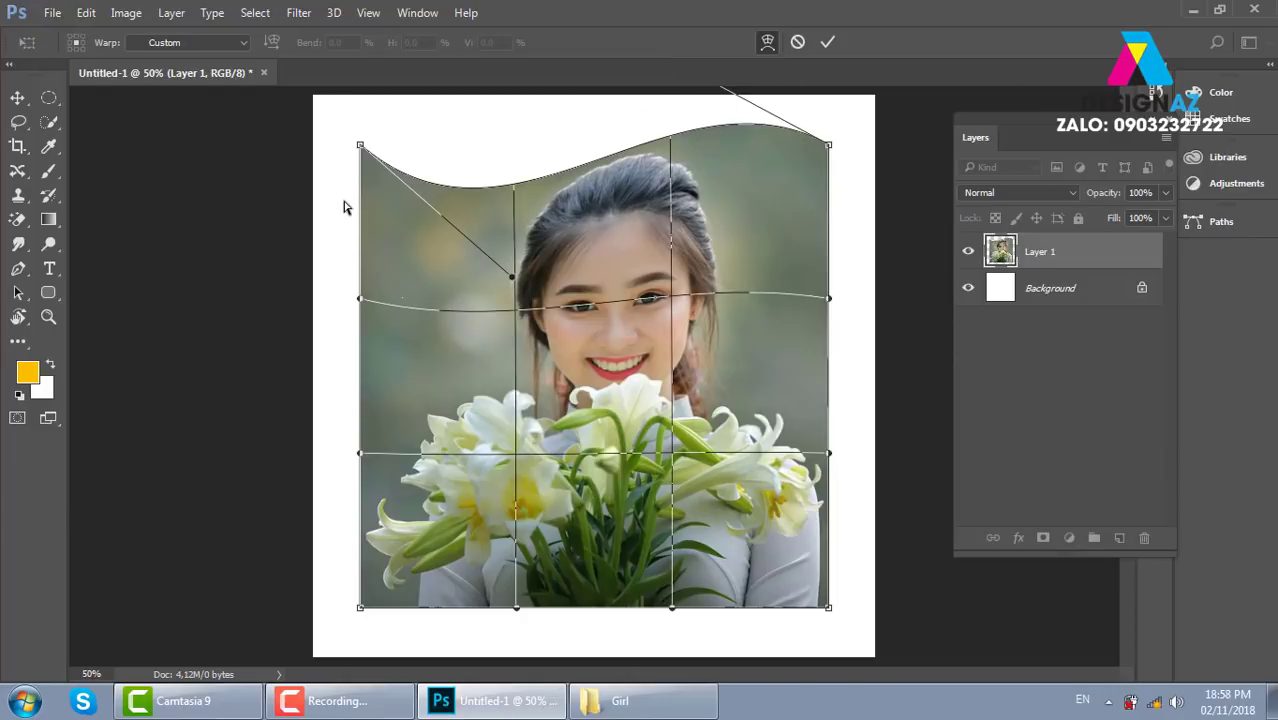
{"action": "left_click", "coordinate": [238, 42]}
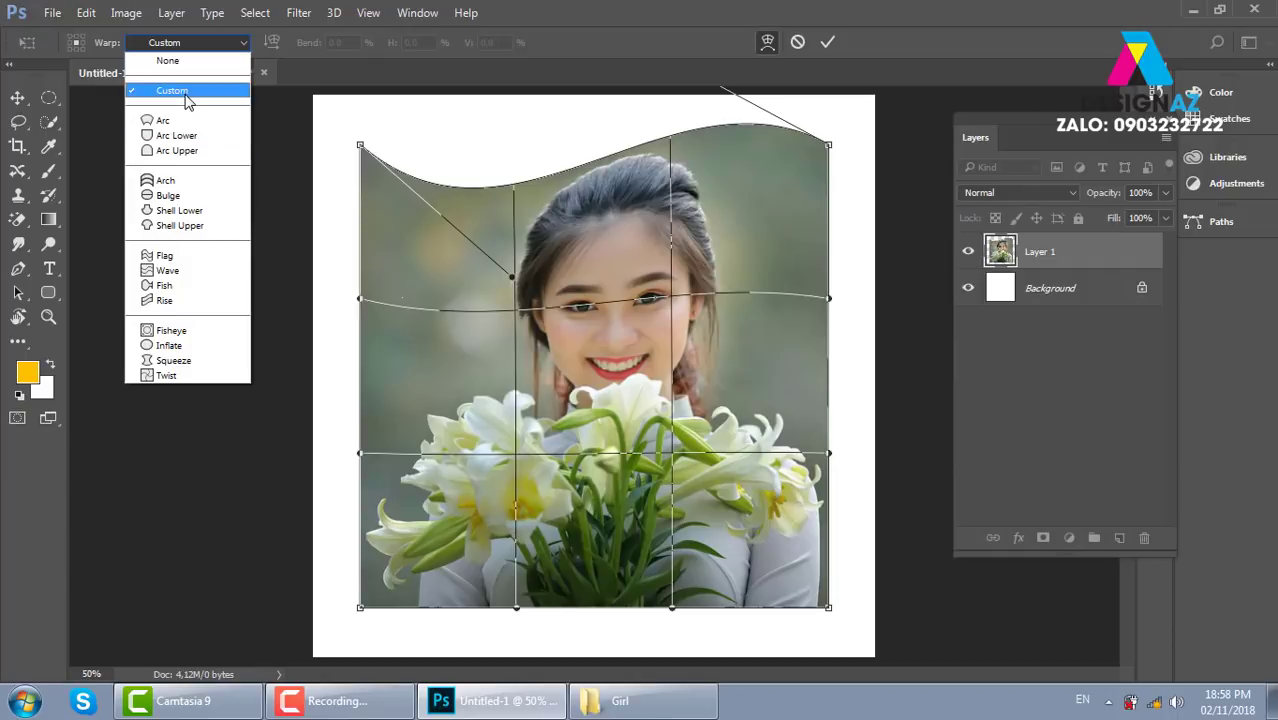
{"action": "left_click", "coordinate": [170, 120]}
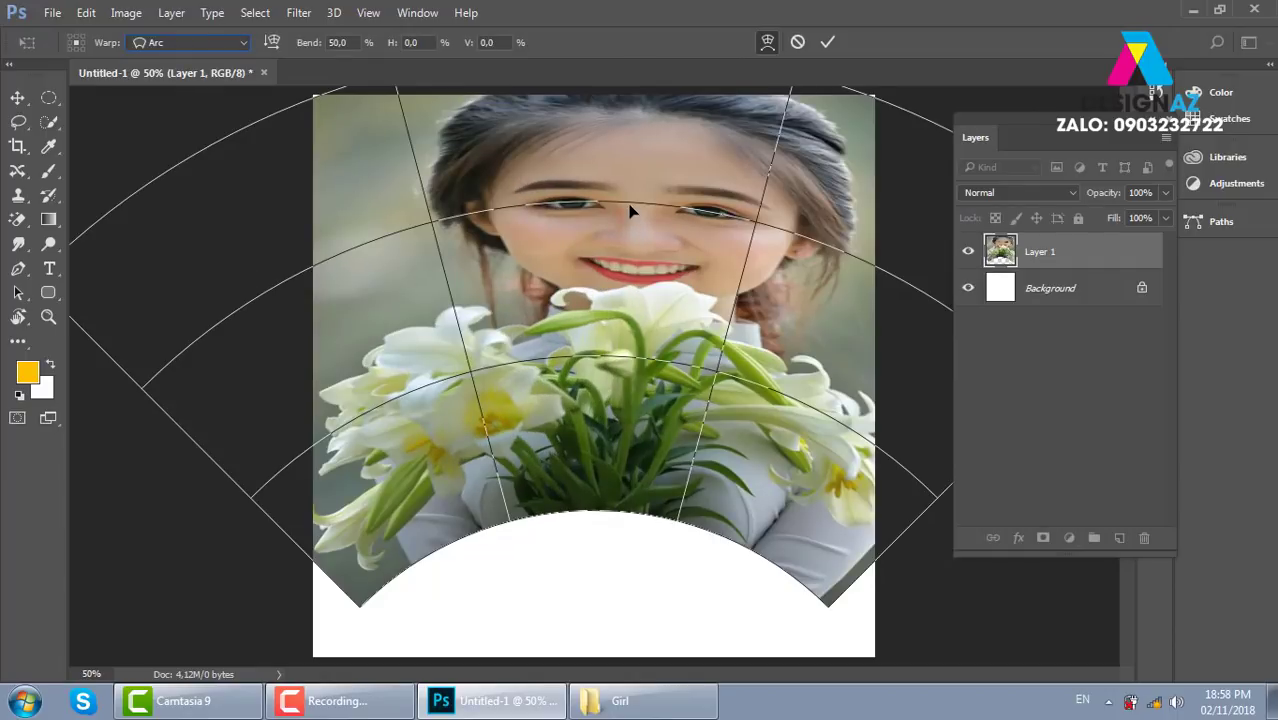
{"action": "key", "text": "ctrl+minus"}
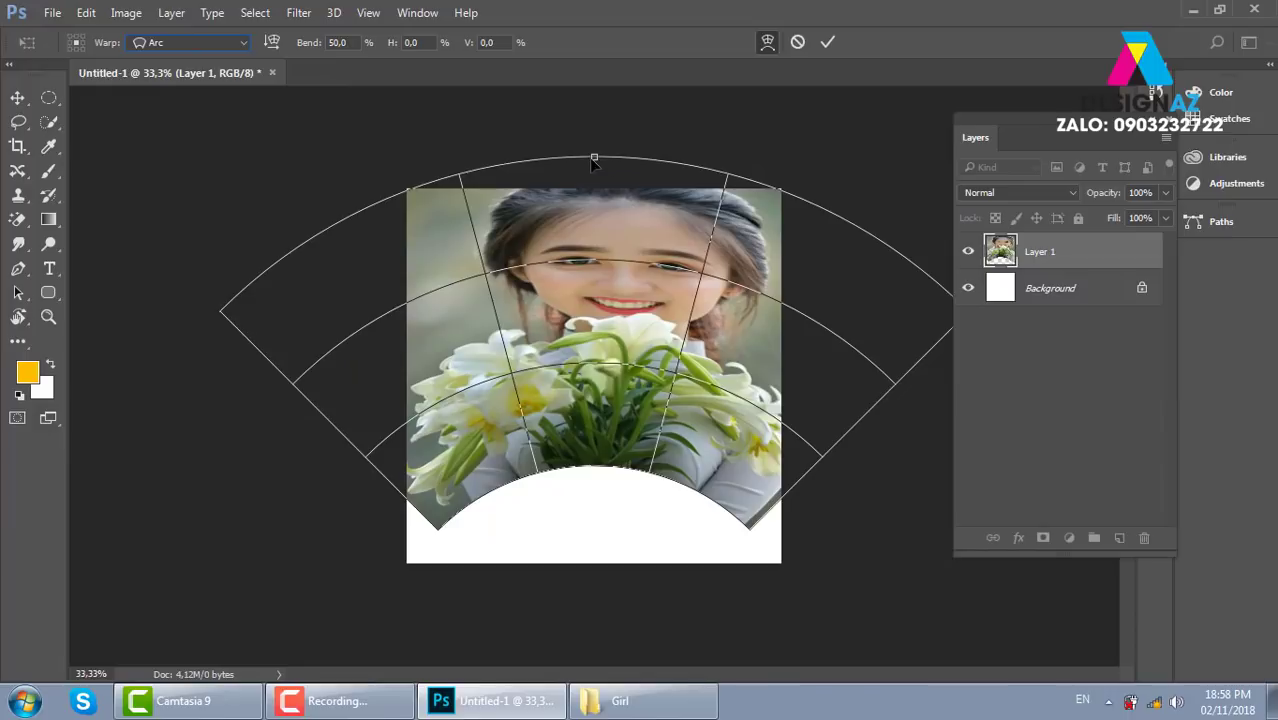
{"action": "left_click_drag", "start_coordinate": [594, 158], "coordinate": [562, 141]}
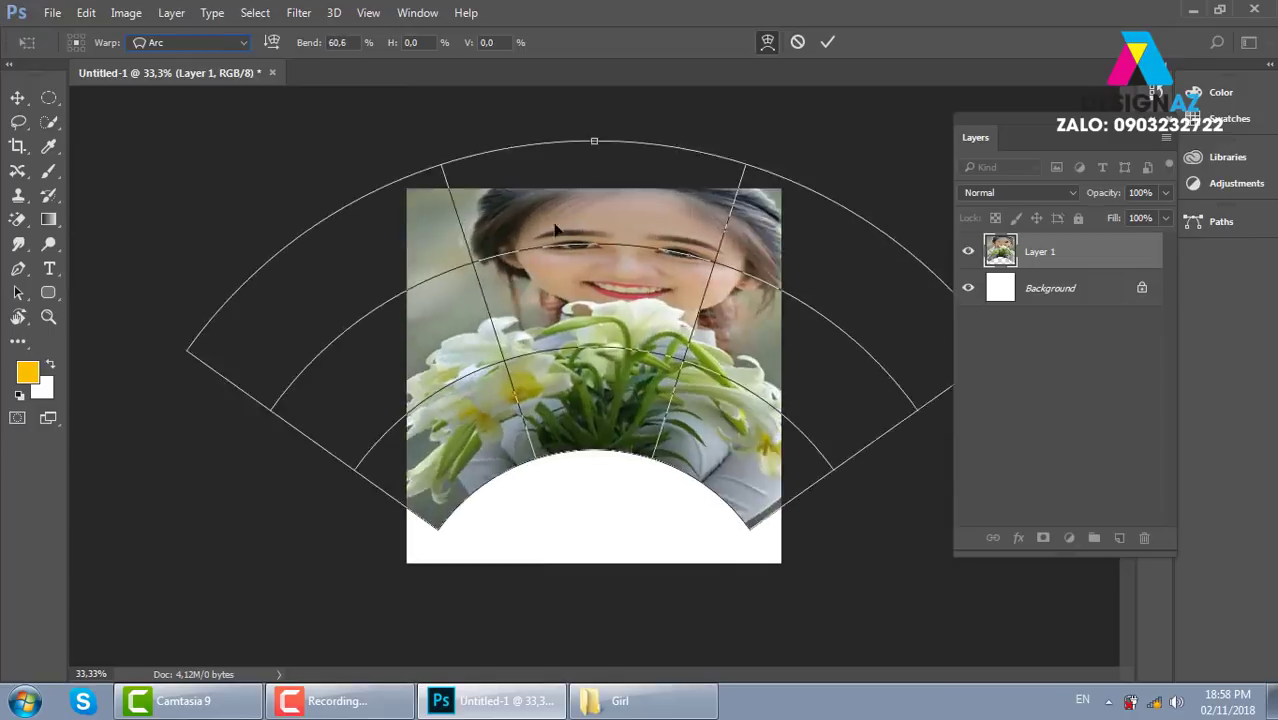
{"action": "left_click_drag", "start_coordinate": [556, 230], "coordinate": [553, 218]}
Step: Switch the warp through Arc Upper to Flag and set a gentle wave bend
{"action": "left_click", "coordinate": [224, 45]}
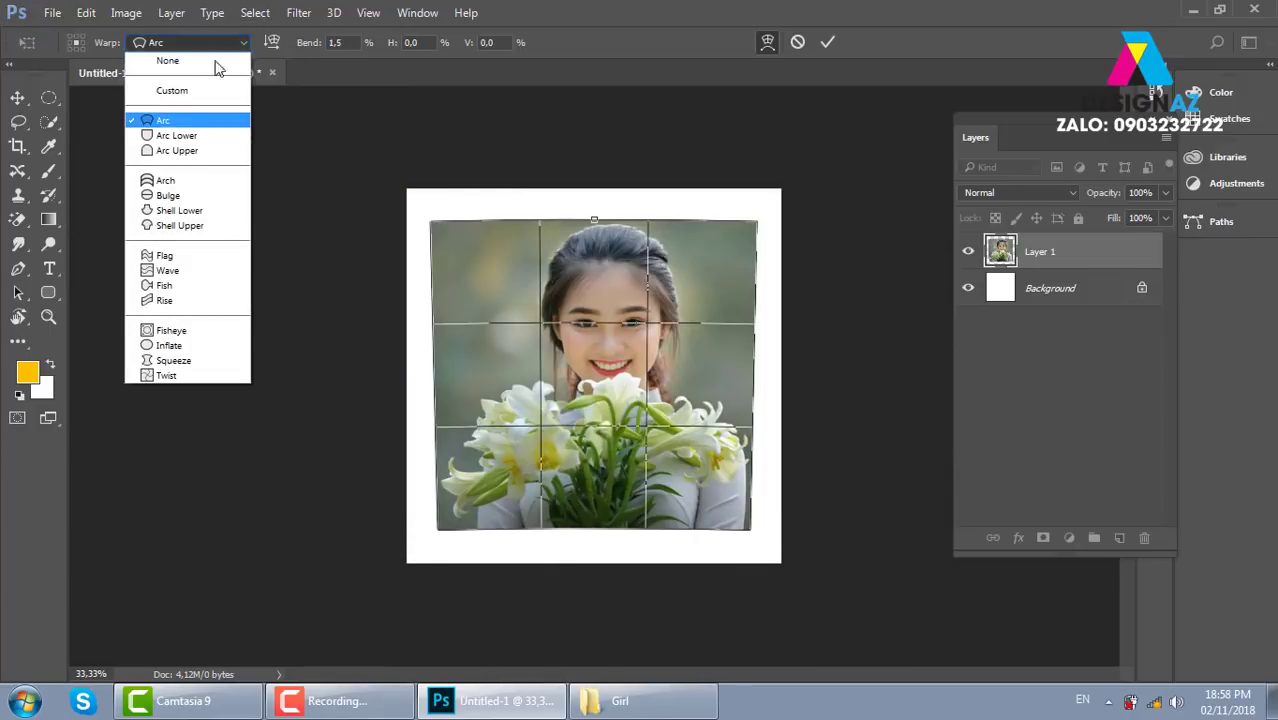
{"action": "left_click", "coordinate": [205, 150]}
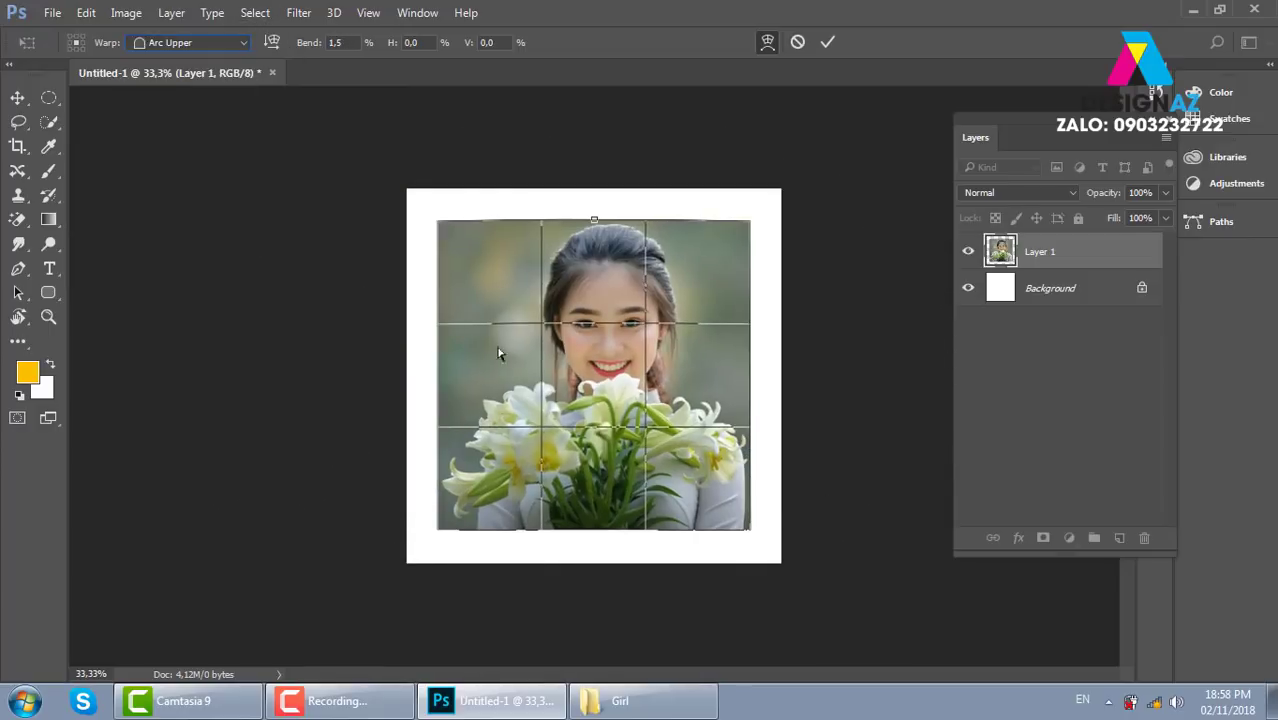
{"action": "left_click", "coordinate": [238, 44]}
{"action": "left_click", "coordinate": [197, 256]}
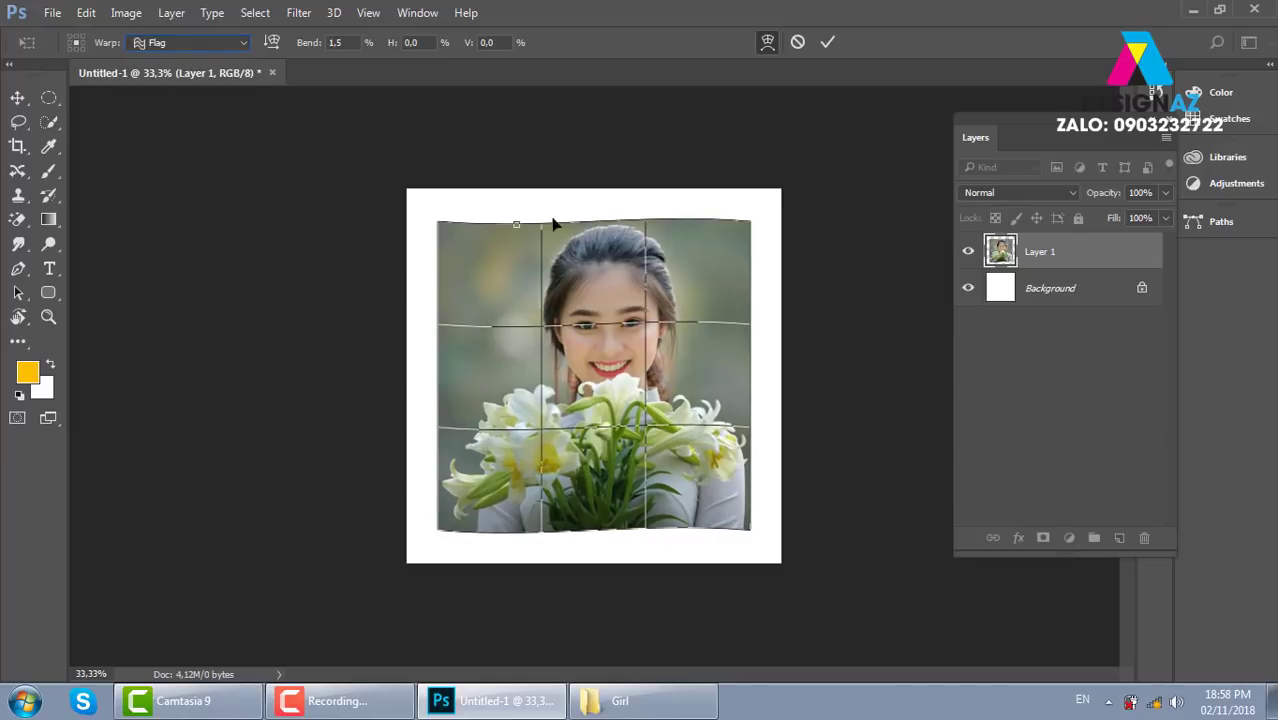
{"action": "left_click_drag", "start_coordinate": [517, 226], "coordinate": [516, 92]}
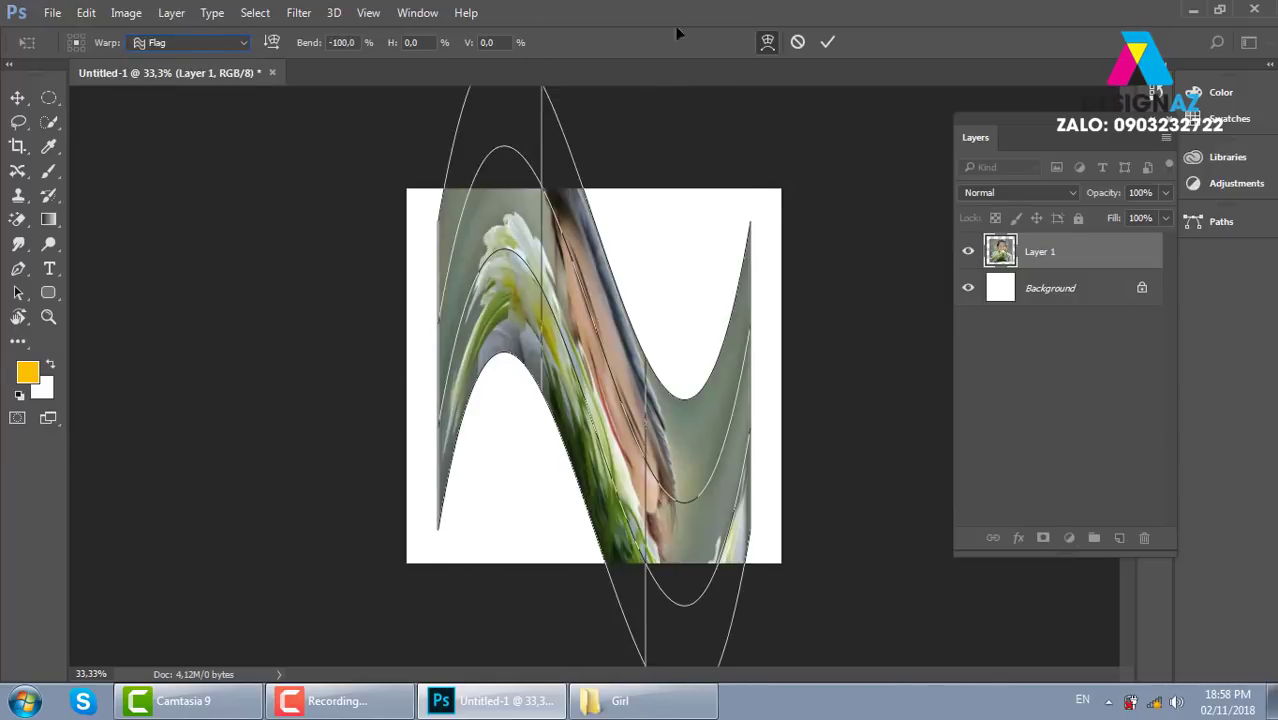
{"action": "mouse_move", "coordinate": [508, 198]}
{"action": "left_mouse_down"}
{"action": "mouse_move", "coordinate": [638, 306]}
{"action": "mouse_move", "coordinate": [563, 246]}
{"action": "left_mouse_up"}
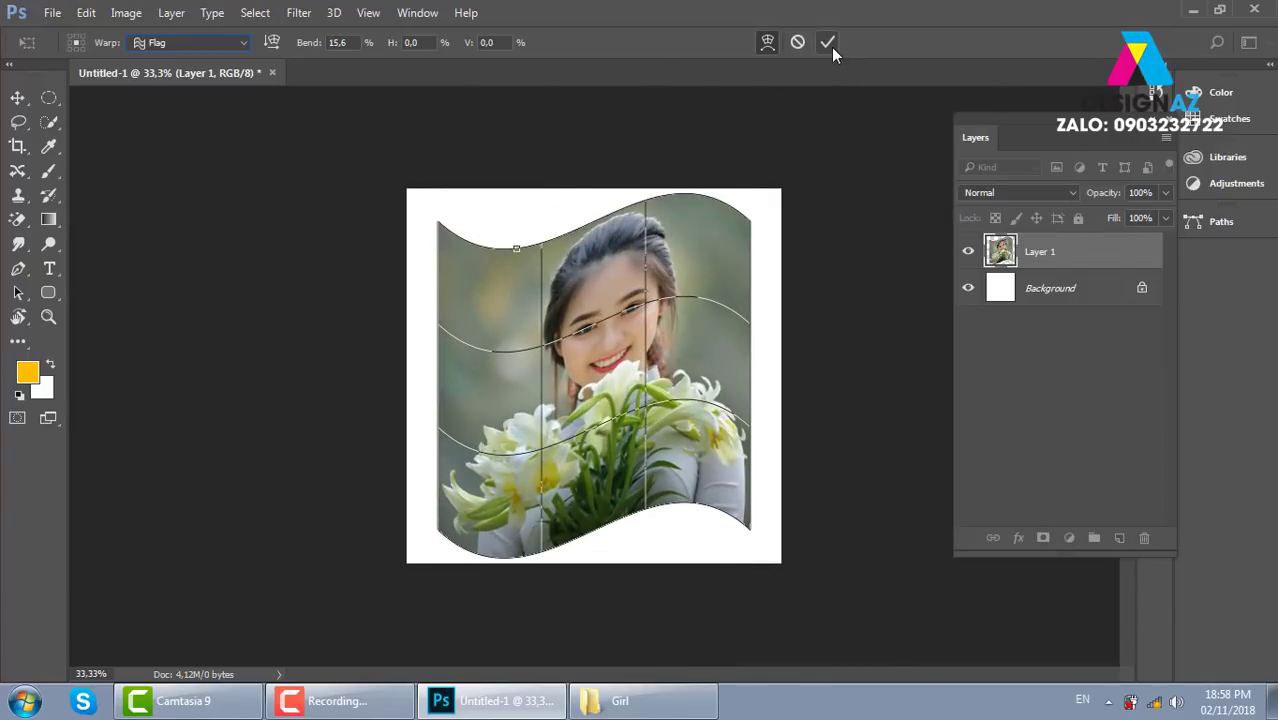
Step: Apply the Flag warp, then undo it to restore the flat rectangular photo
{"action": "left_click", "coordinate": [17, 97]}
{"action": "left_click", "coordinate": [589, 280]}
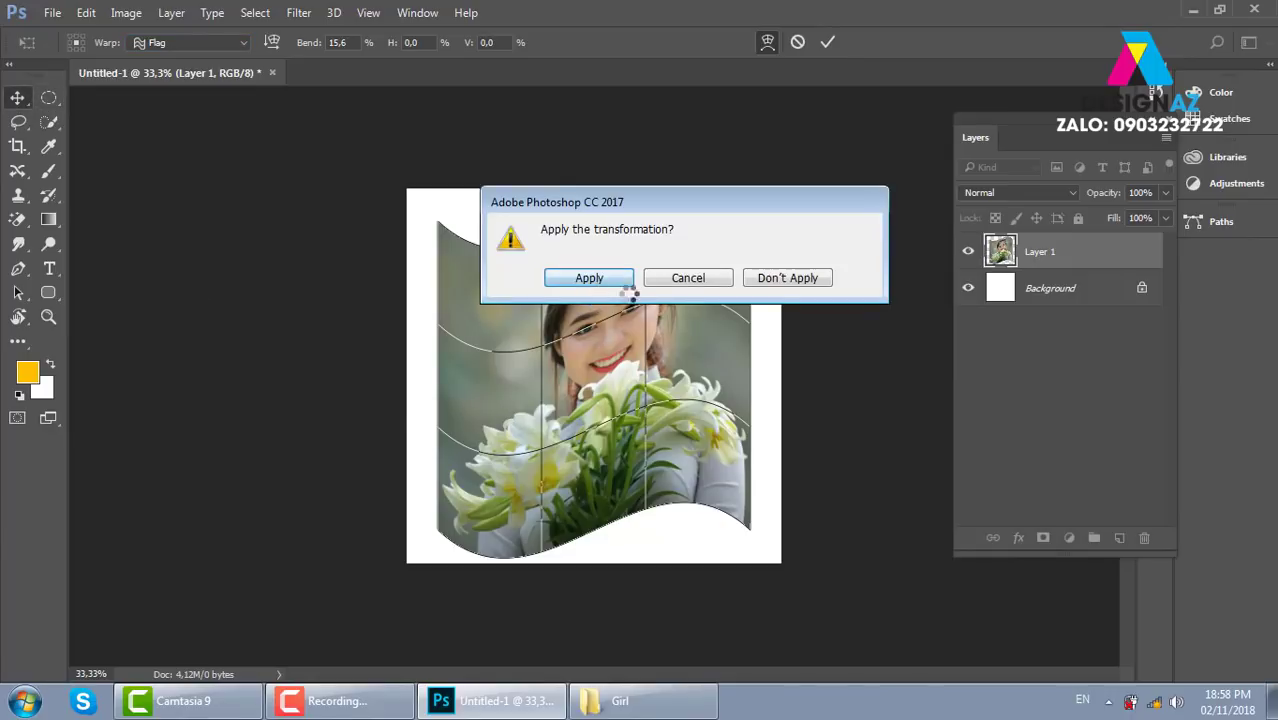
{"action": "key", "text": "ctrl+z"}
{"action": "key", "text": "ctrl"}
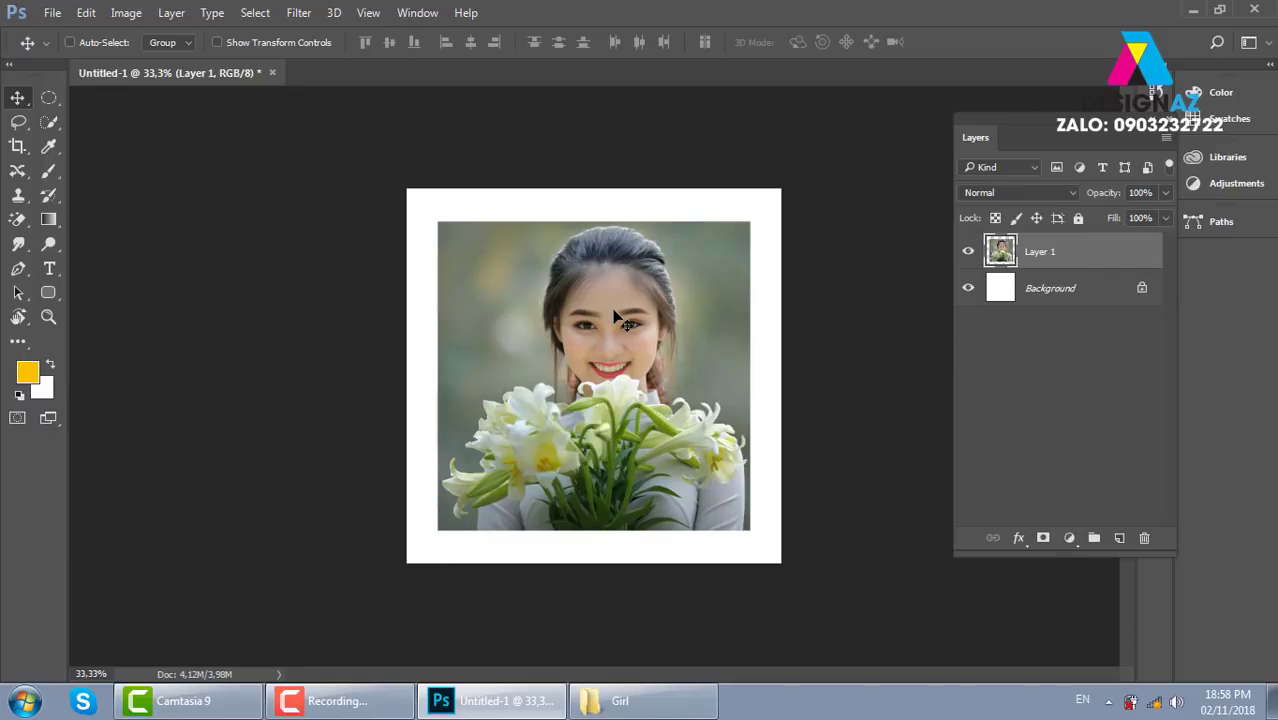
Step: Close the photo unsaved and set up a new 1200 × 628 px document at 150 ppi
{"action": "left_click", "coordinate": [272, 73]}
{"action": "left_click", "coordinate": [663, 277]}
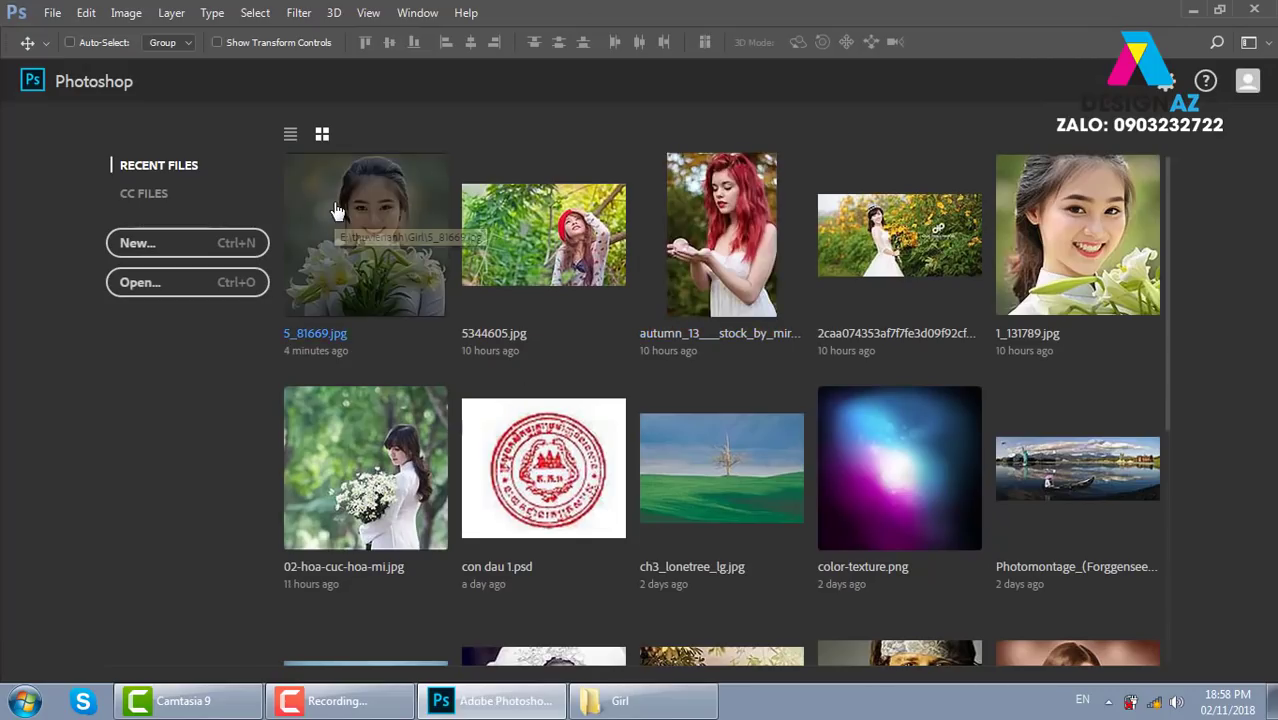
{"action": "left_click", "coordinate": [246, 257]}
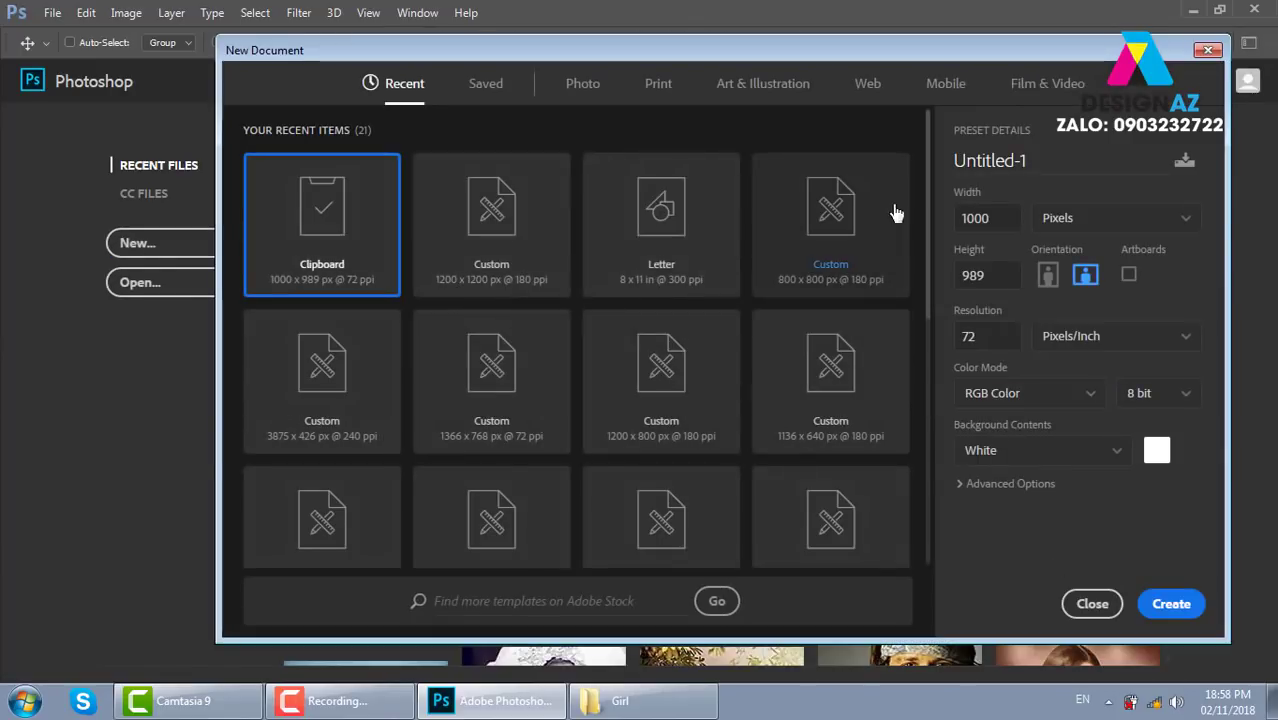
{"action": "double_click", "coordinate": [1000, 220]}
{"action": "type", "text": "1"}
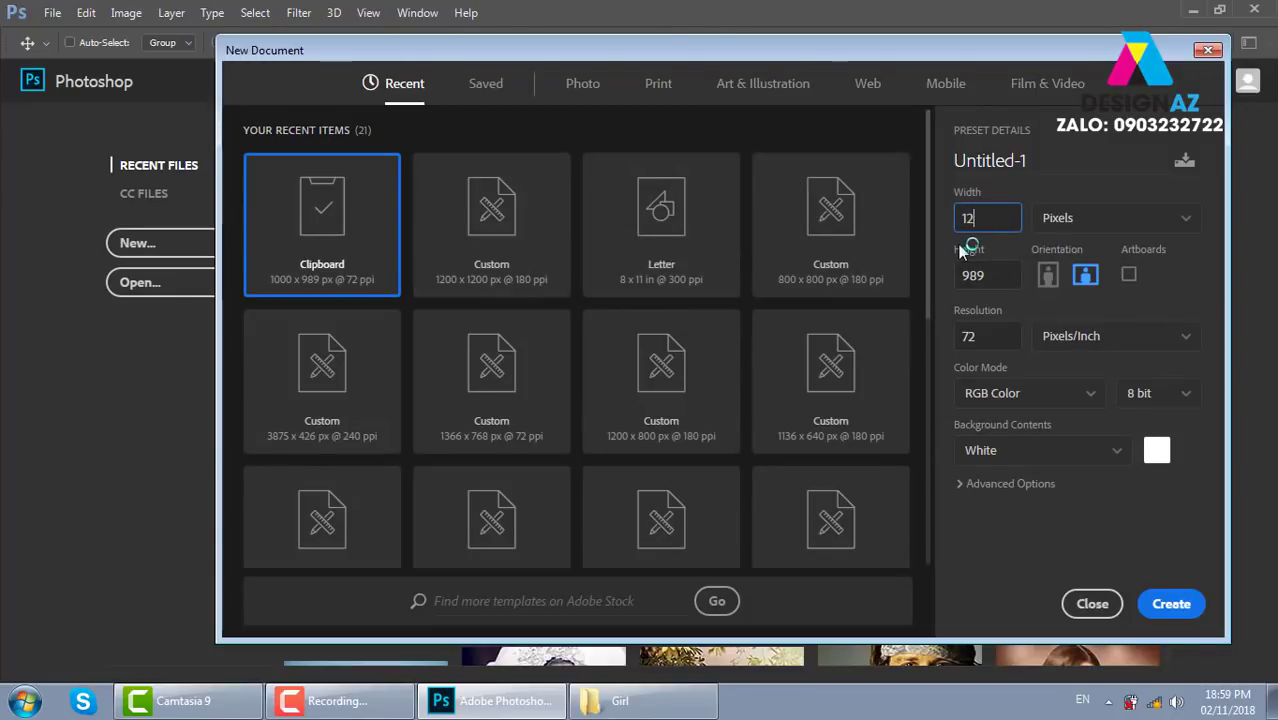
{"action": "type", "text": "2"}
{"action": "type", "text": "20"}
{"action": "key", "text": "BackSpace"}
{"action": "key", "text": "BackSpace"}
{"action": "type", "text": "0"}
{"action": "type", "text": "0"}
{"action": "key", "text": "Tab"}
{"action": "type", "text": "6"}
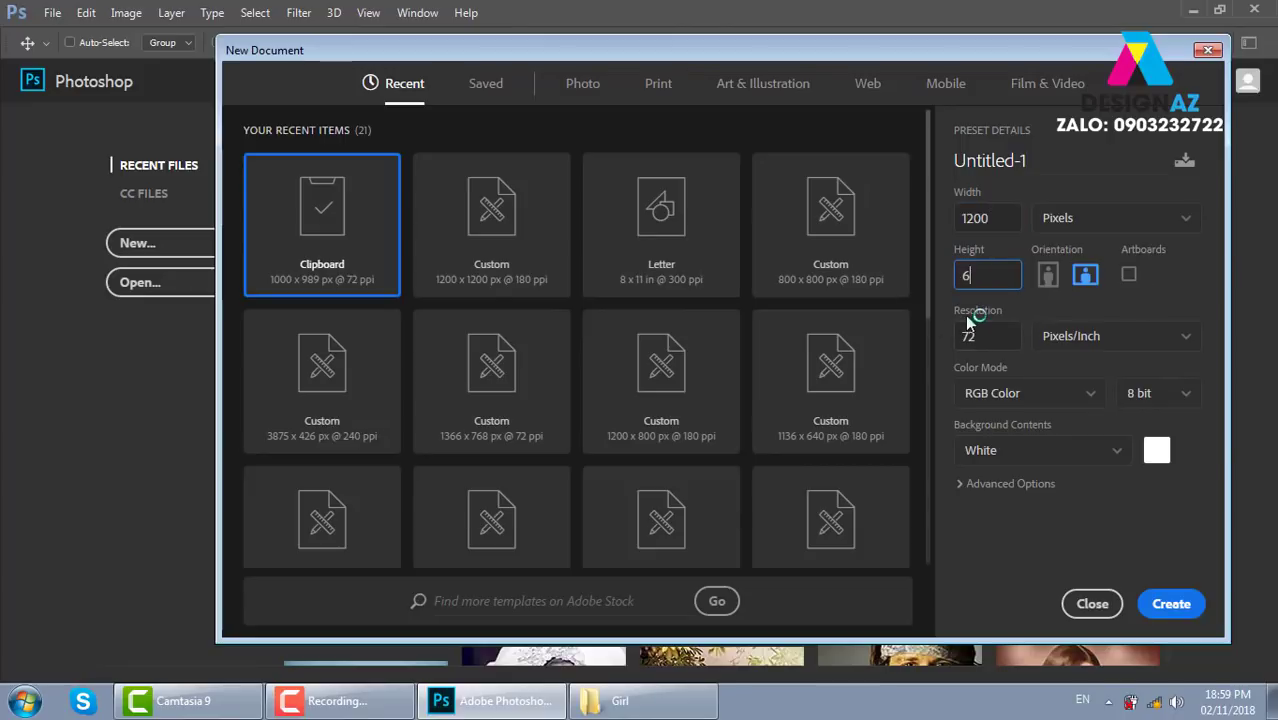
{"action": "type", "text": "28"}
{"action": "key", "text": "Tab"}
{"action": "type", "text": "15"}
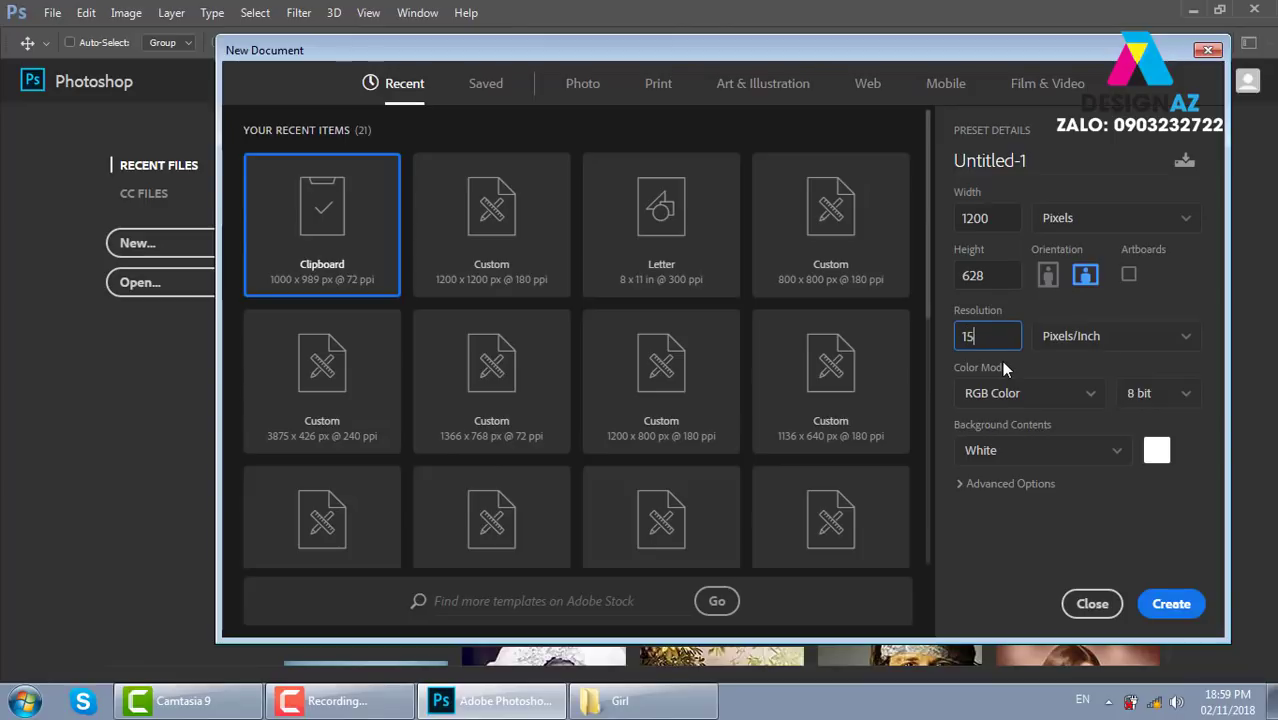
{"action": "type", "text": "0"}
{"action": "key", "text": "Tab"}
Step: Create the blank 1200 × 628 document and move the Layers panel slightly aside
{"action": "left_click", "coordinate": [1172, 606]}
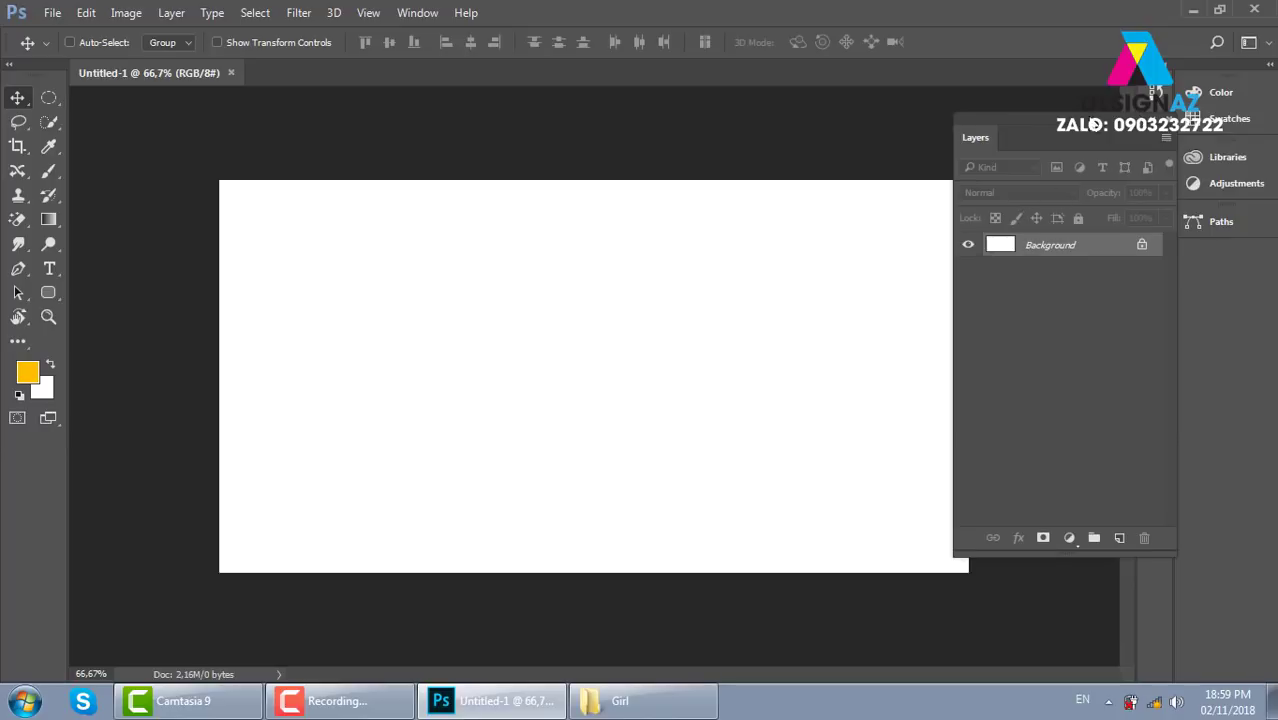
{"action": "left_click_drag", "start_coordinate": [1104, 154], "coordinate": [1108, 143]}
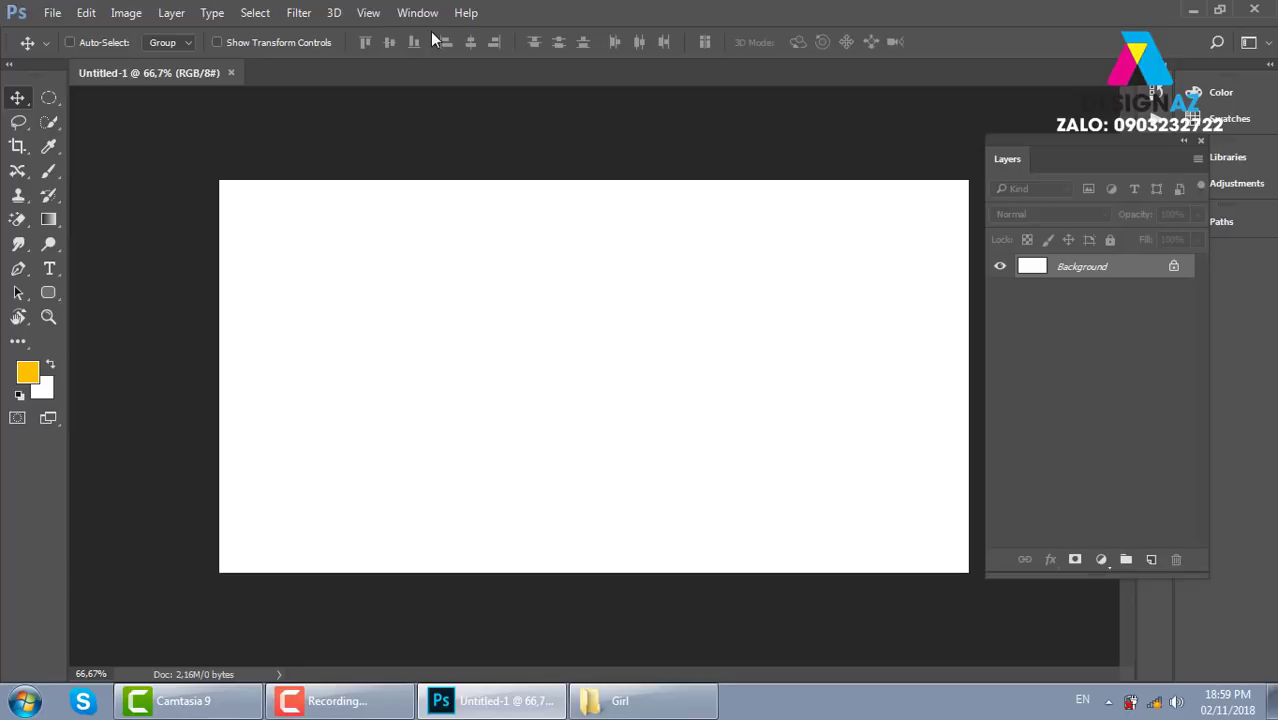
{"action": "left_click", "coordinate": [370, 14]}
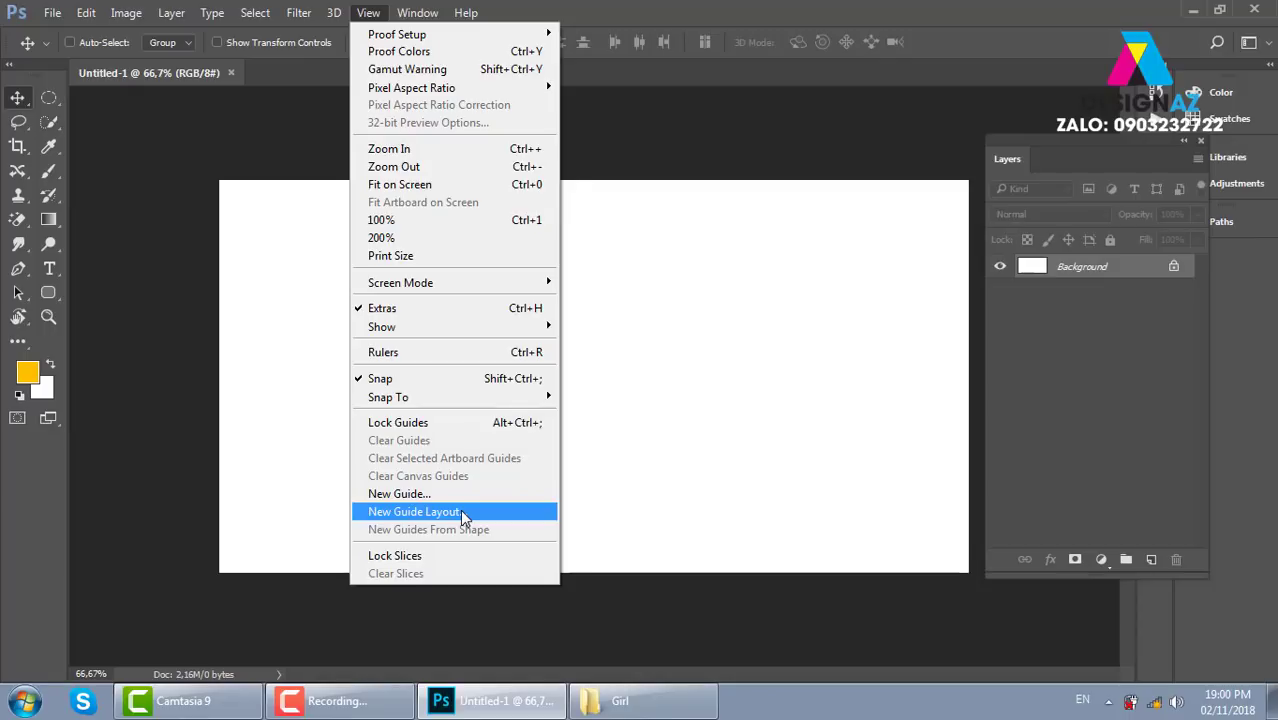
Step: Add a centred guide layout of 5 columns and 5 rows to the blank canvas
{"action": "left_click", "coordinate": [464, 514]}
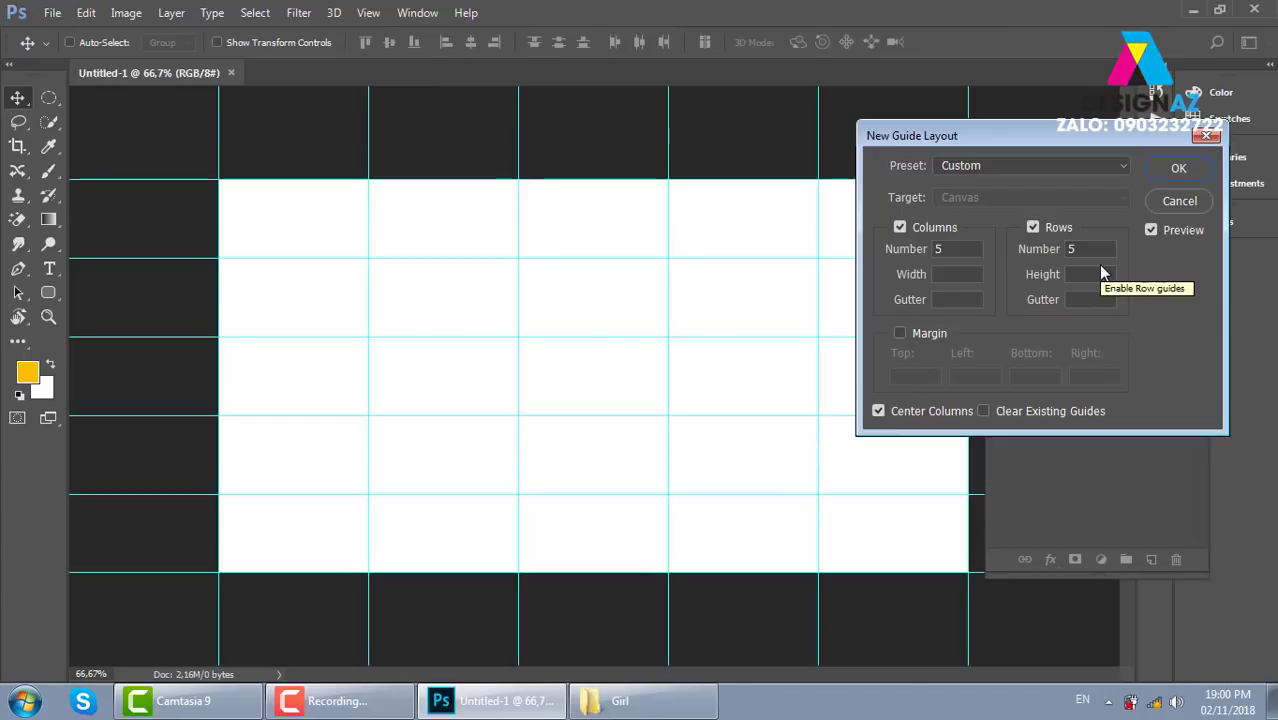
{"action": "mouse_move", "coordinate": [982, 125]}
{"action": "left_mouse_down"}
{"action": "mouse_move", "coordinate": [668, 138]}
{"action": "mouse_move", "coordinate": [738, 176]}
{"action": "left_mouse_up"}
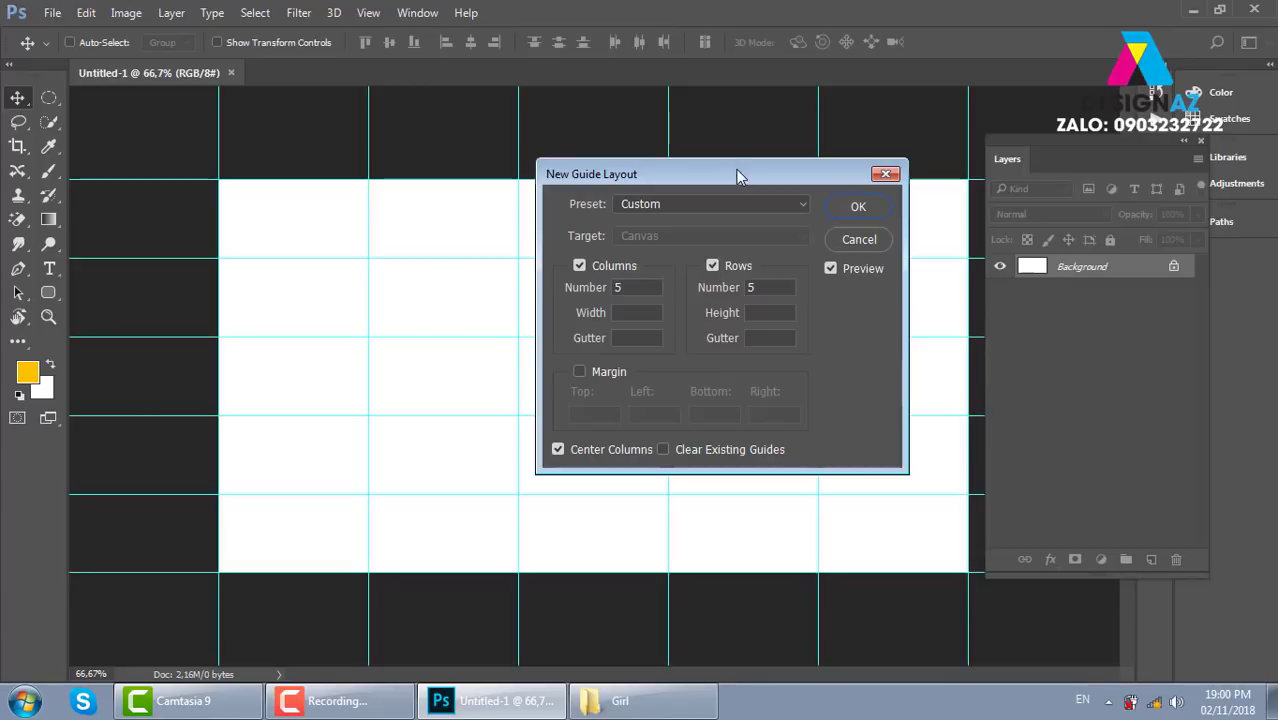
{"action": "left_click", "coordinate": [856, 207]}
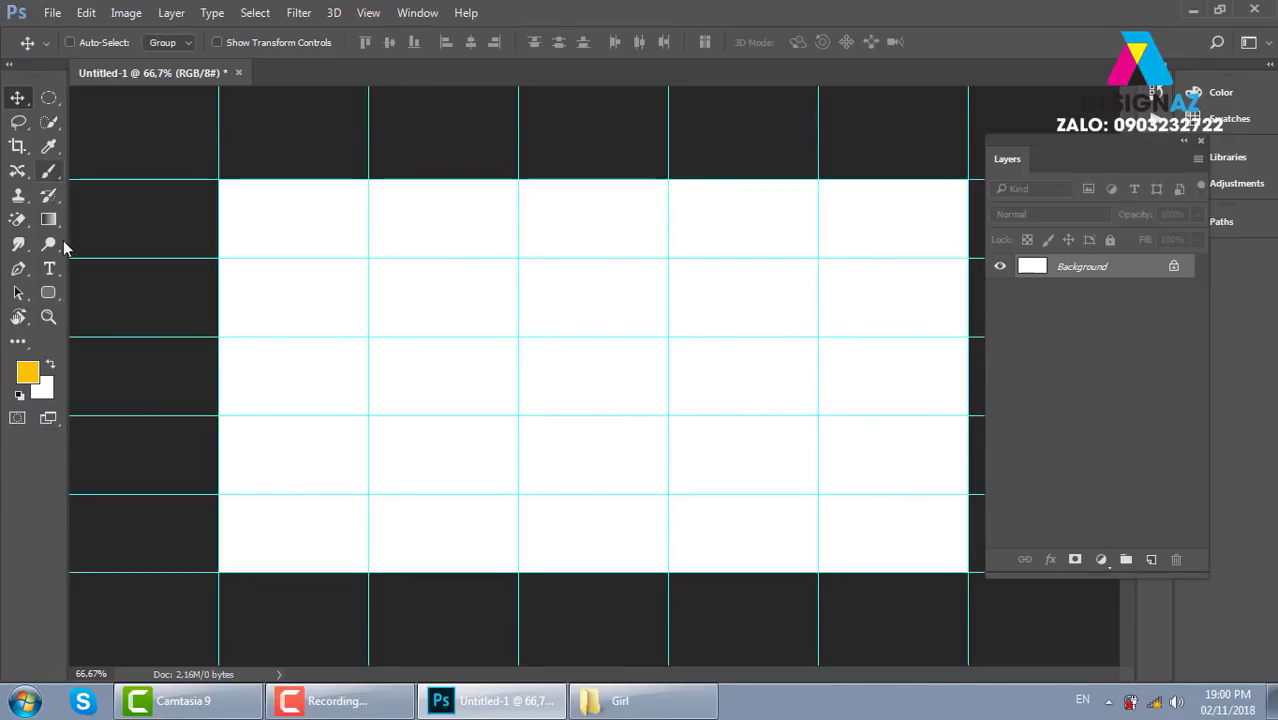
{"action": "left_click", "coordinate": [49, 268]}
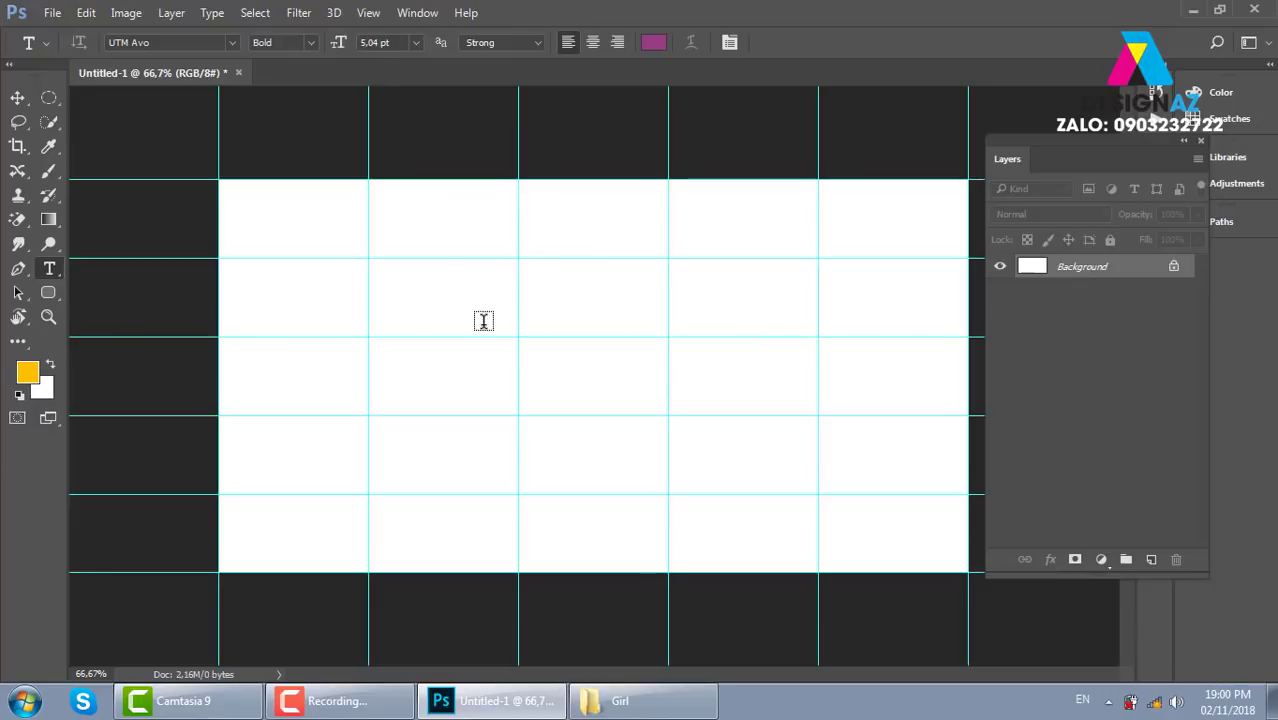
Step: Type the 'GIAM GIÁ 30%' discount headline near the top and enlarge it several times
{"action": "left_click", "coordinate": [433, 217]}
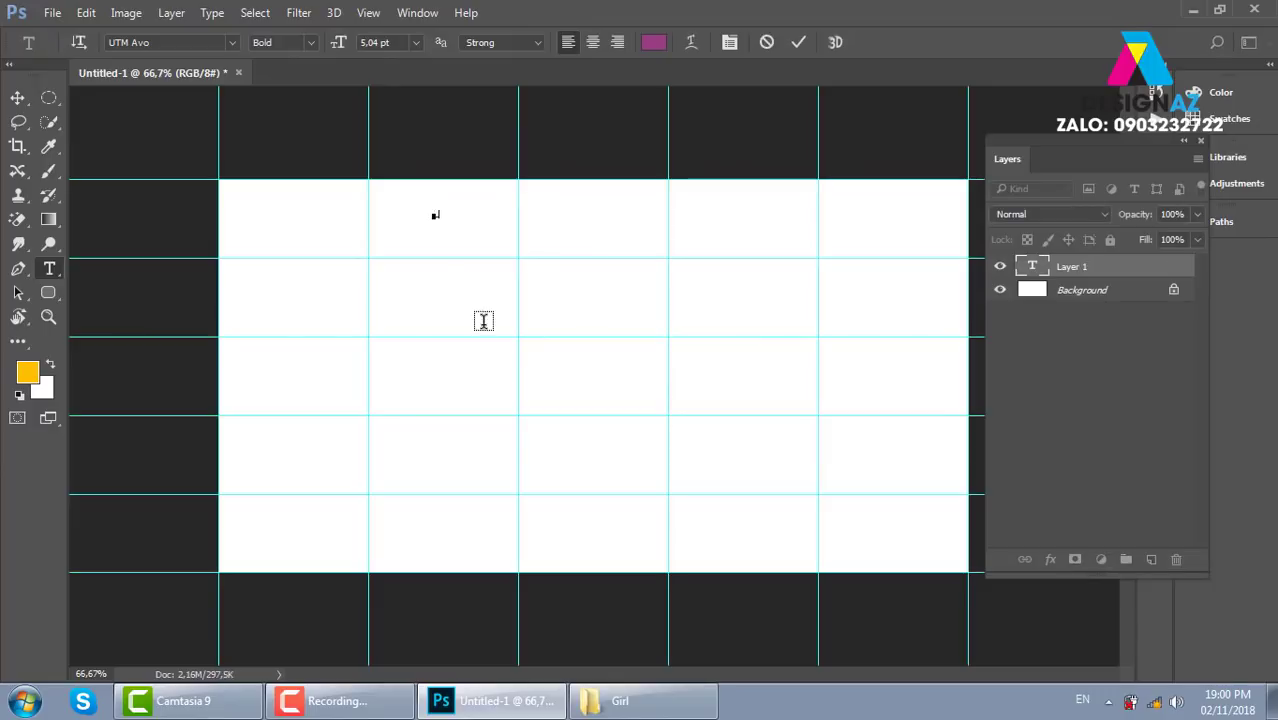
{"action": "type", "text": "Thu"}
{"action": "type", "text": "M GIA"}
{"action": "type", "text": "s"}
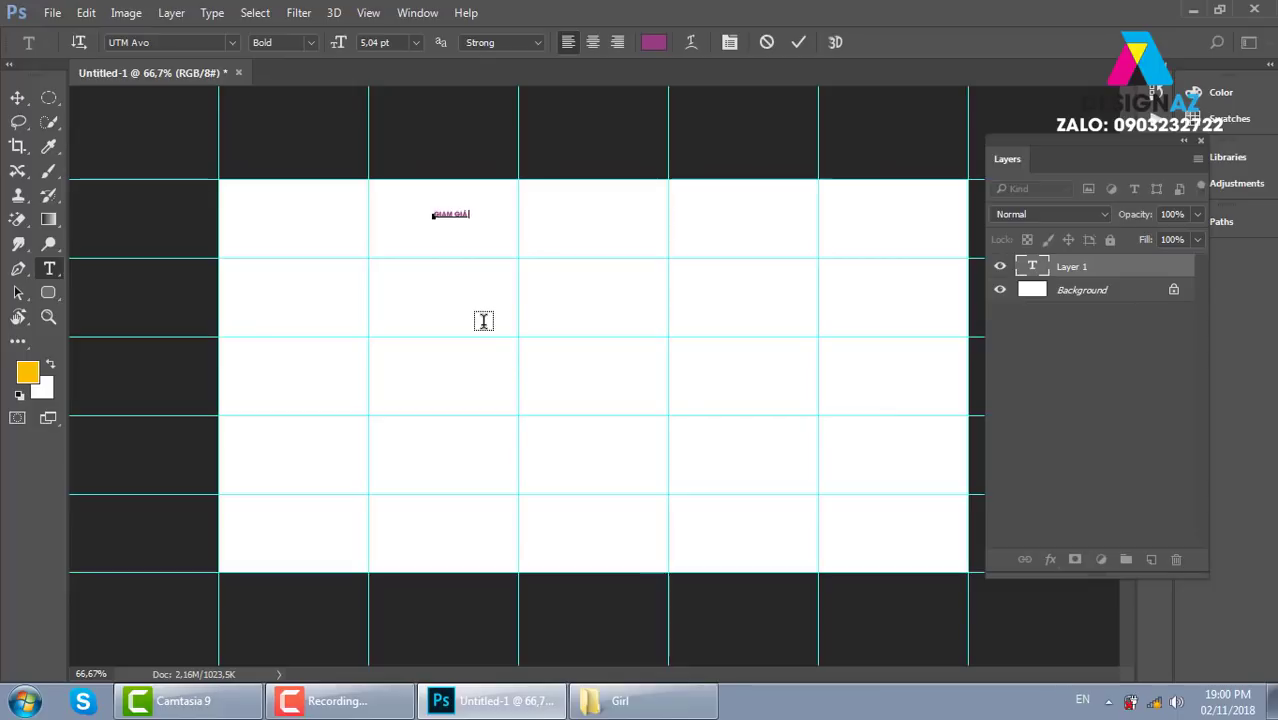
{"action": "type", "text": " 30"}
{"action": "type", "text": "%"}
{"action": "left_click", "coordinate": [17, 97]}
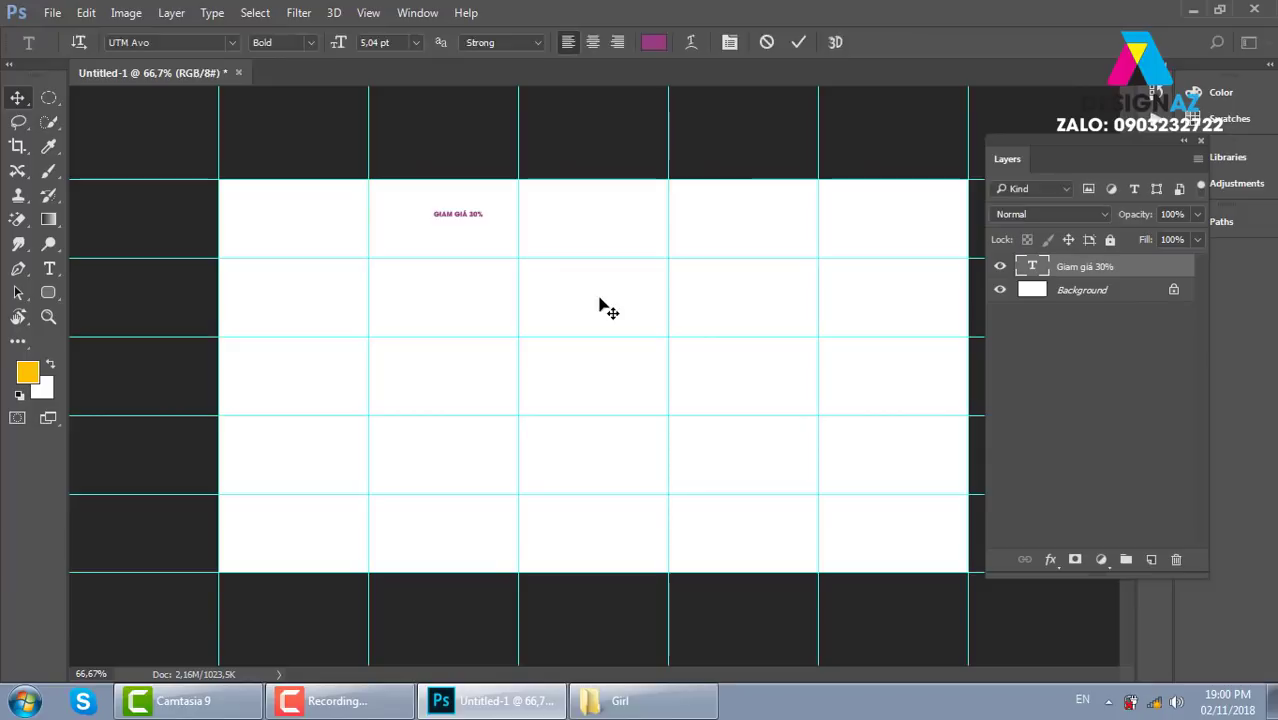
{"action": "key", "text": "ctrl"}
{"action": "key", "text": "ctrl+t"}
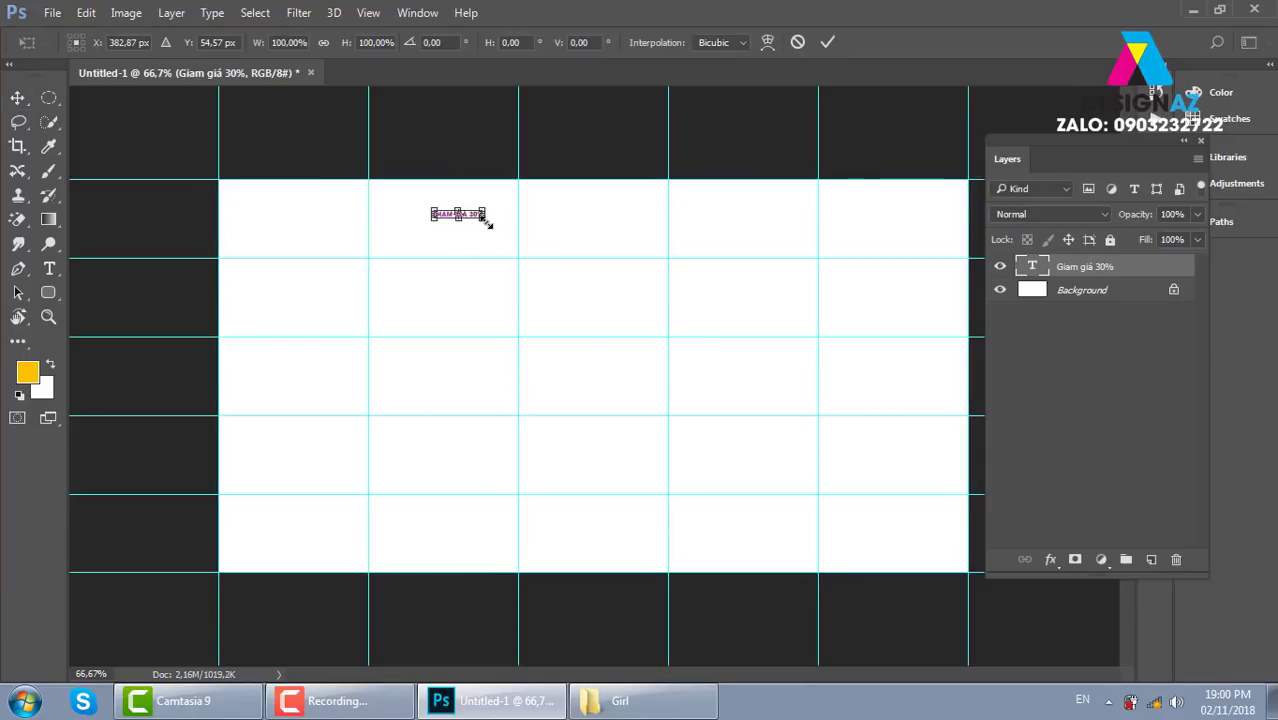
{"action": "mouse_move", "coordinate": [490, 219]}
{"action": "left_mouse_down"}
{"action": "mouse_move", "coordinate": [640, 298]}
{"action": "mouse_move", "coordinate": [775, 318]}
{"action": "left_mouse_up"}
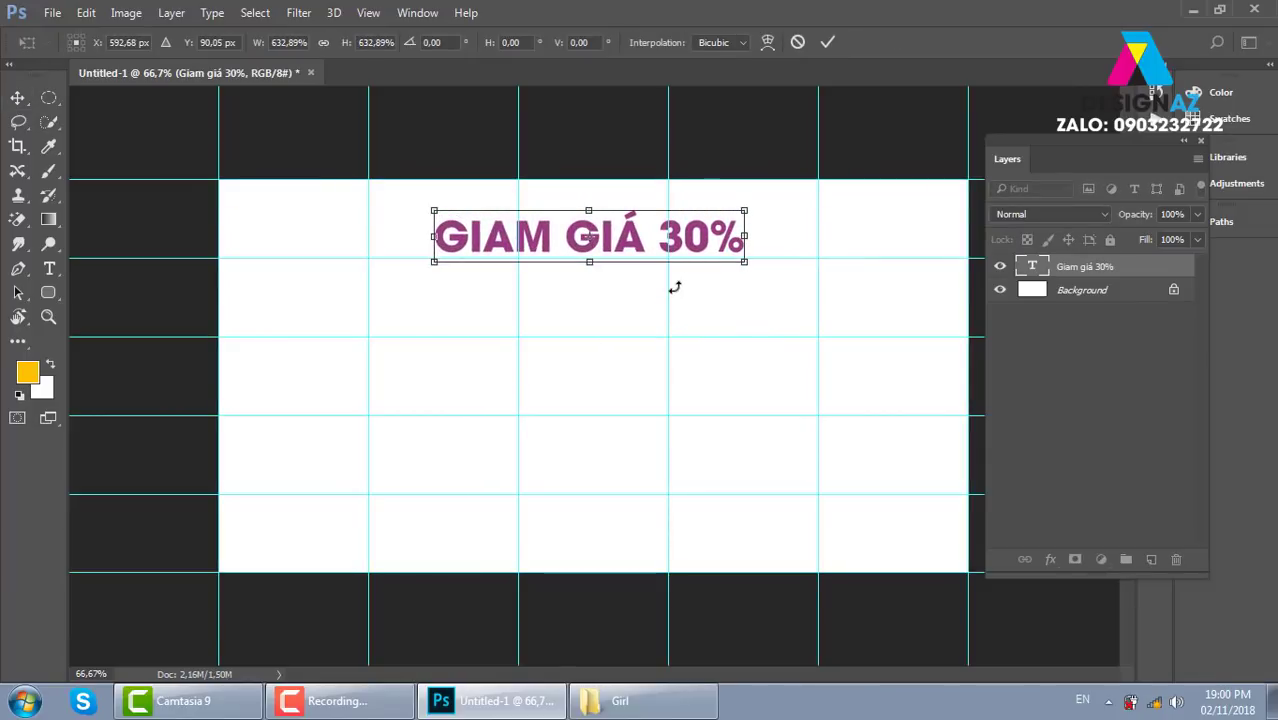
{"action": "key", "text": "Return"}
Step: Correct GIAM to GIẢM in the headline and begin repositioning it
{"action": "key", "text": "t"}
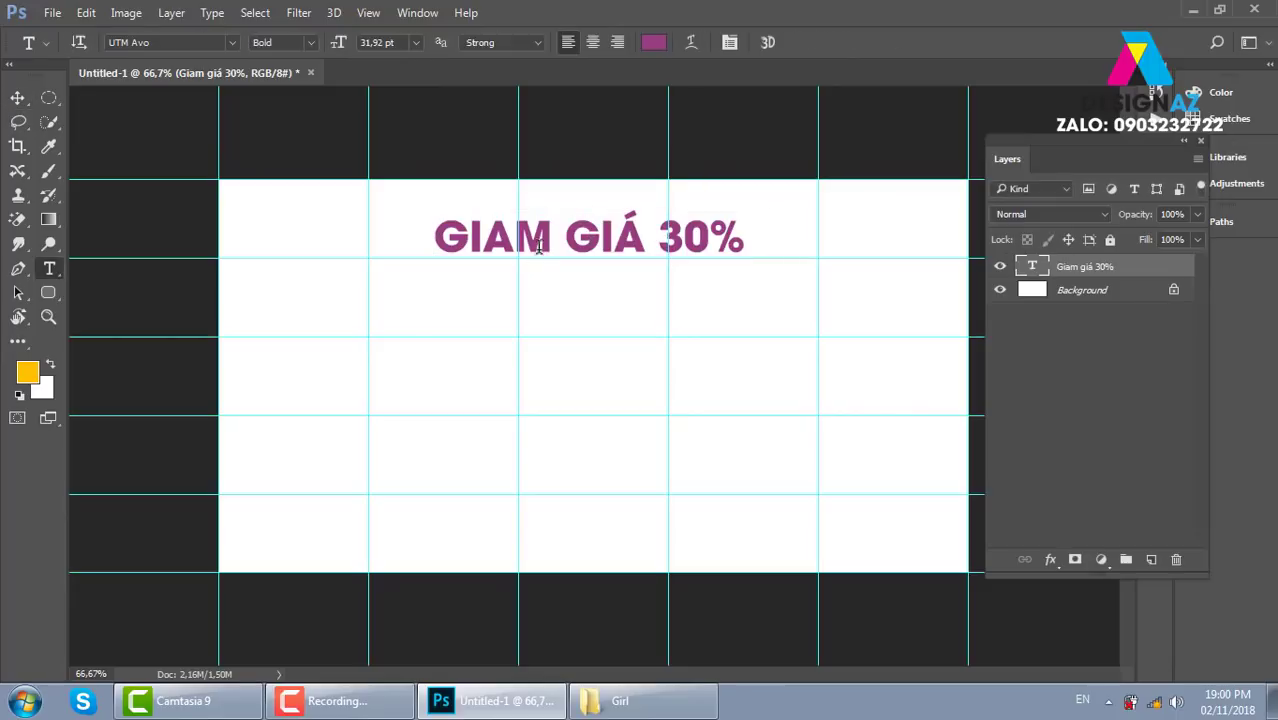
{"action": "left_click_drag", "start_coordinate": [505, 224], "coordinate": [480, 226]}
{"action": "key", "text": "BackSpace"}
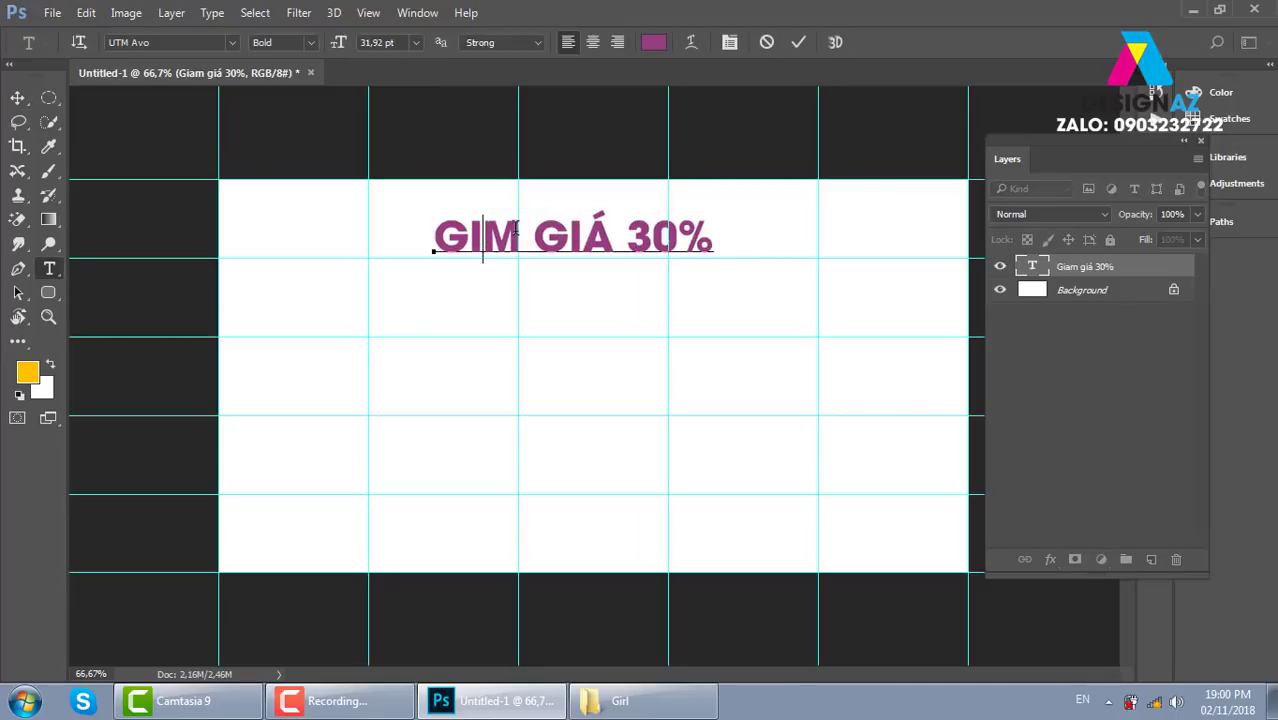
{"action": "type", "text": "Ar"}
{"action": "key", "text": "ctrl+Return"}
{"action": "key", "text": "v"}
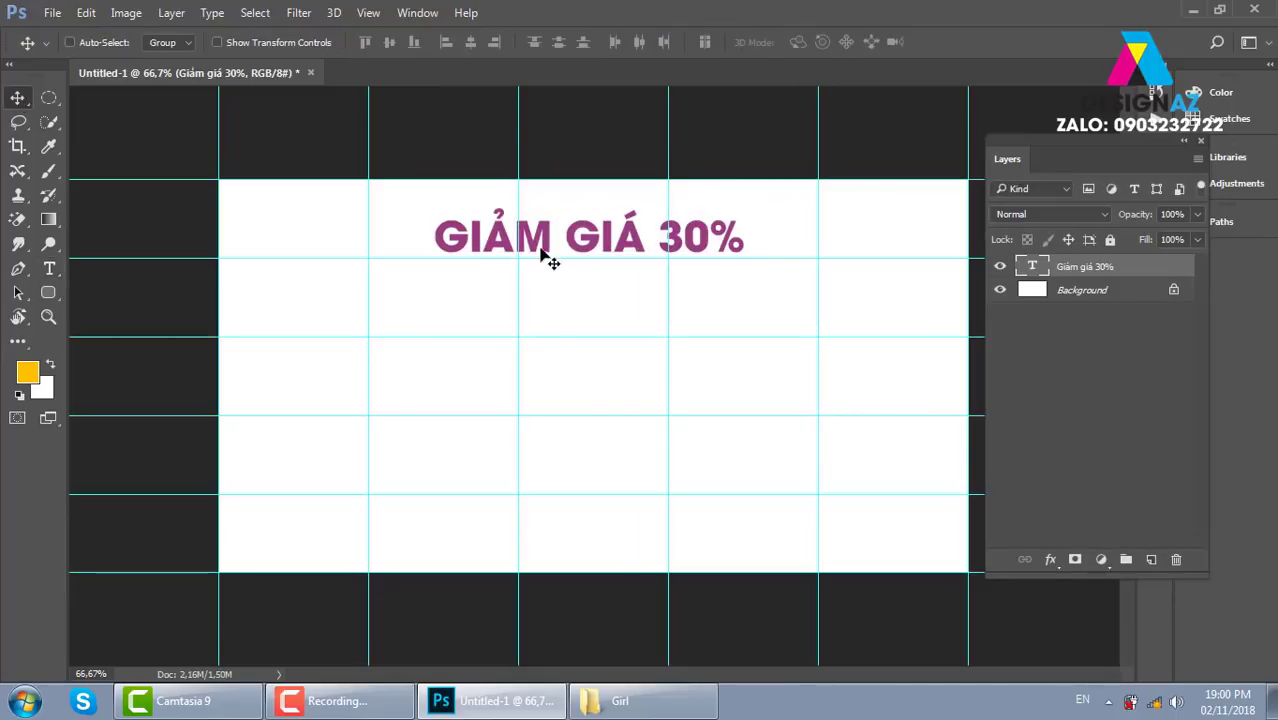
{"action": "left_click_drag", "start_coordinate": [700, 302], "coordinate": [860, 350]}
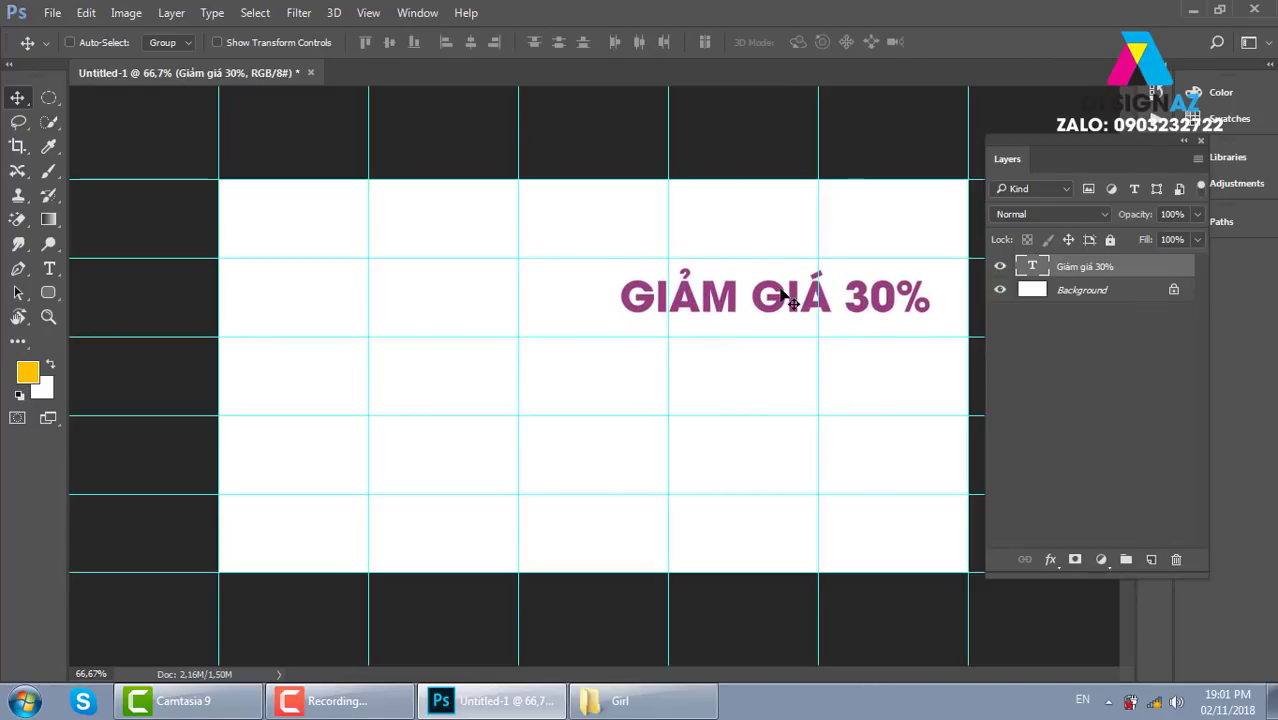
Step: Try several headline positions near the canvas centre, then delete the headline text layer
{"action": "left_click_drag", "start_coordinate": [790, 293], "coordinate": [785, 276]}
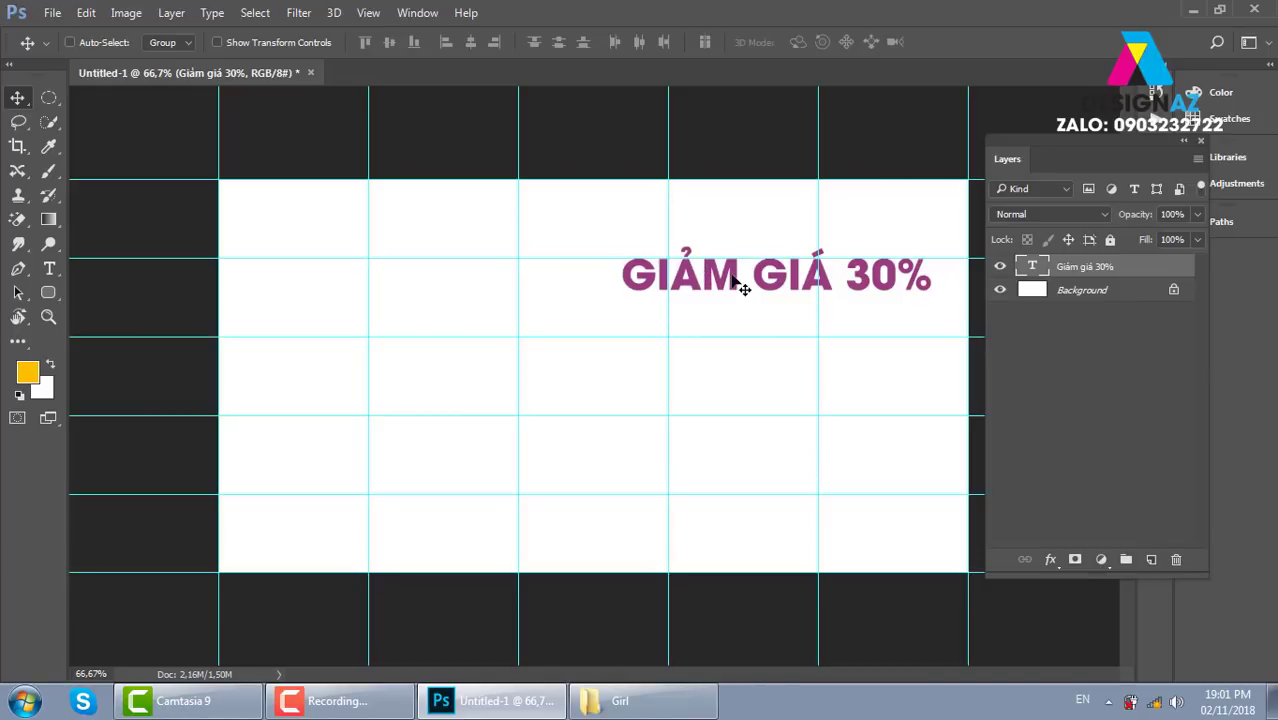
{"action": "left_click_drag", "start_coordinate": [739, 285], "coordinate": [731, 303]}
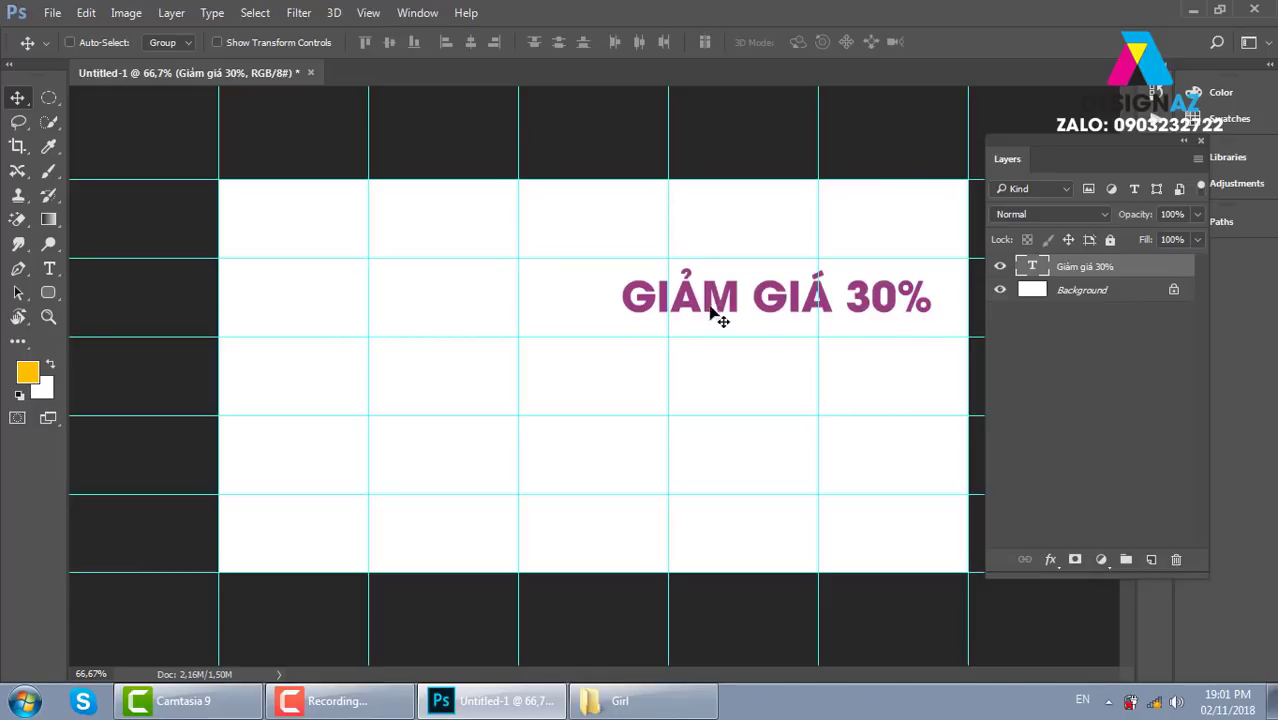
{"action": "left_click_drag", "start_coordinate": [727, 307], "coordinate": [623, 332]}
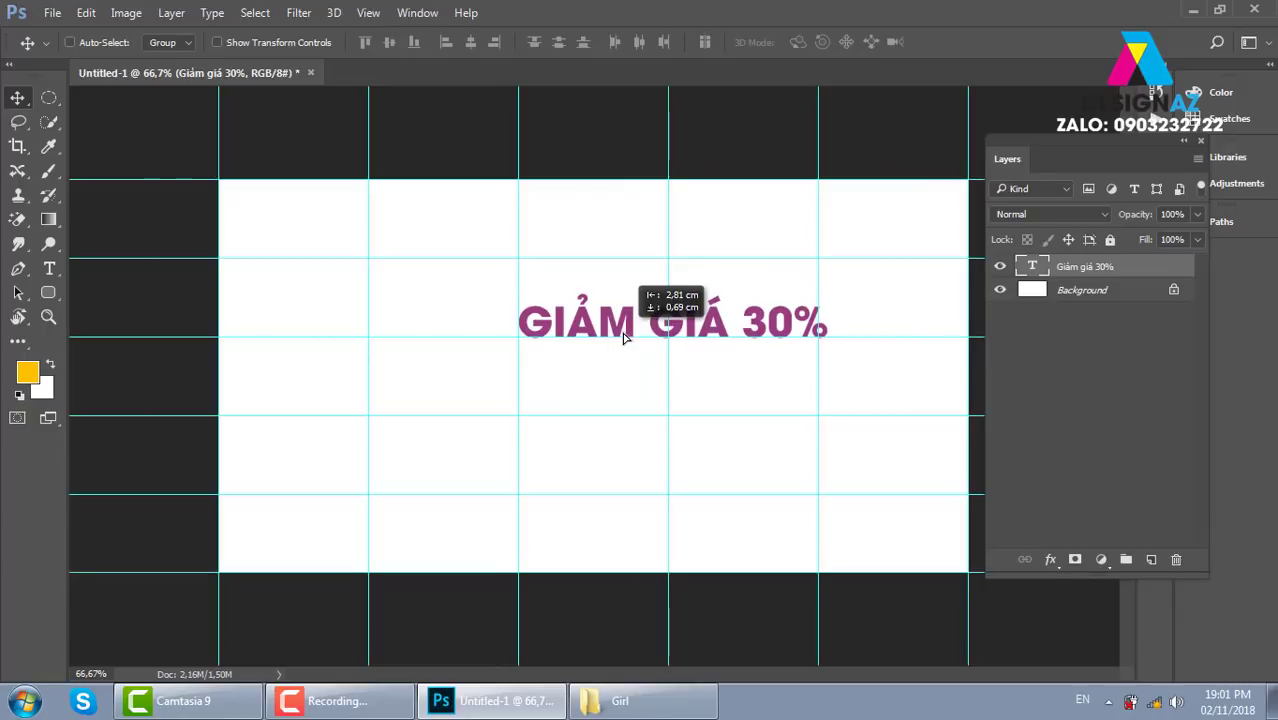
{"action": "left_click_drag", "start_coordinate": [623, 332], "coordinate": [644, 349]}
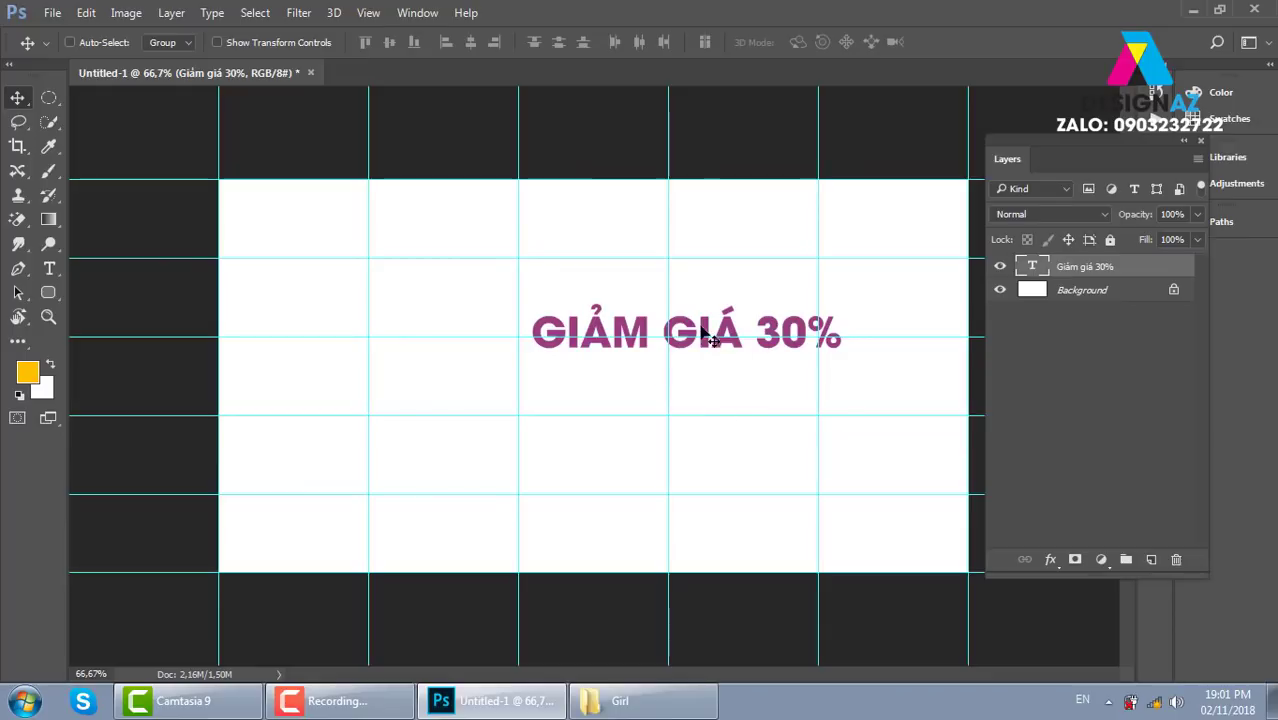
{"action": "left_click_drag", "start_coordinate": [702, 328], "coordinate": [745, 272]}
{"action": "key", "text": "Delete"}
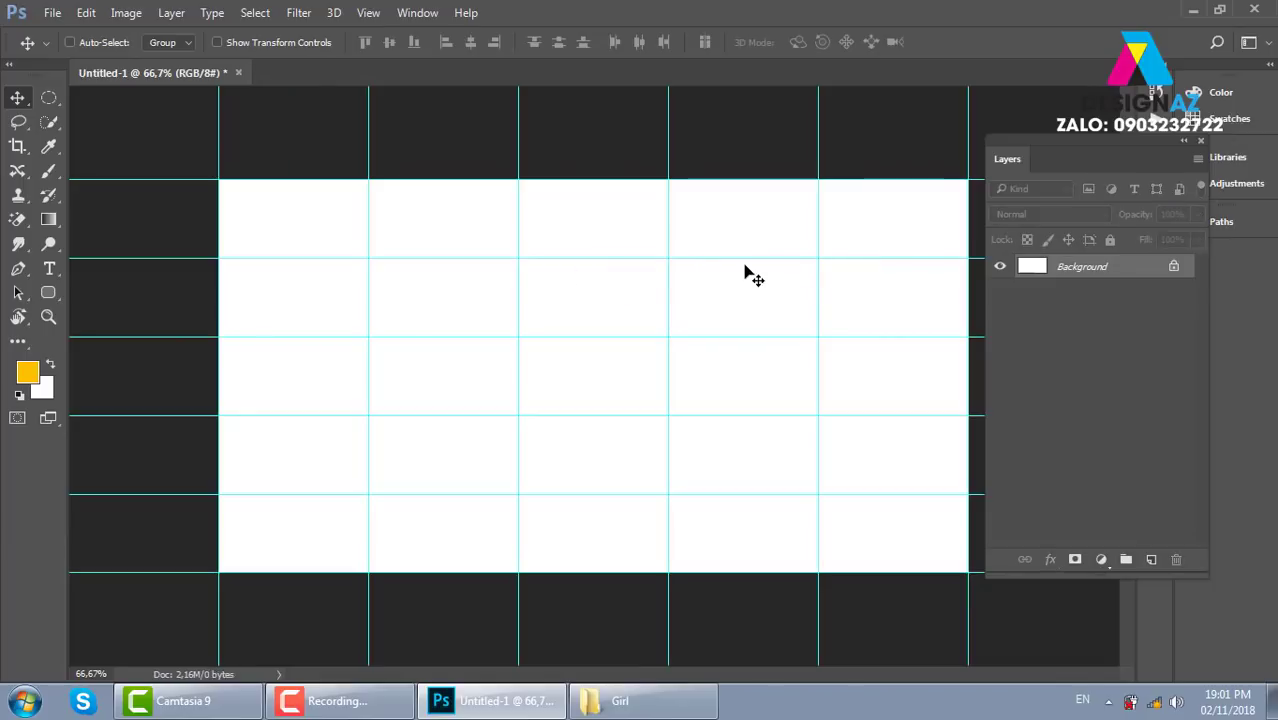
Step: Remove every existing guide from the white canvas with View > Clear Guides
{"action": "left_click", "coordinate": [368, 12]}
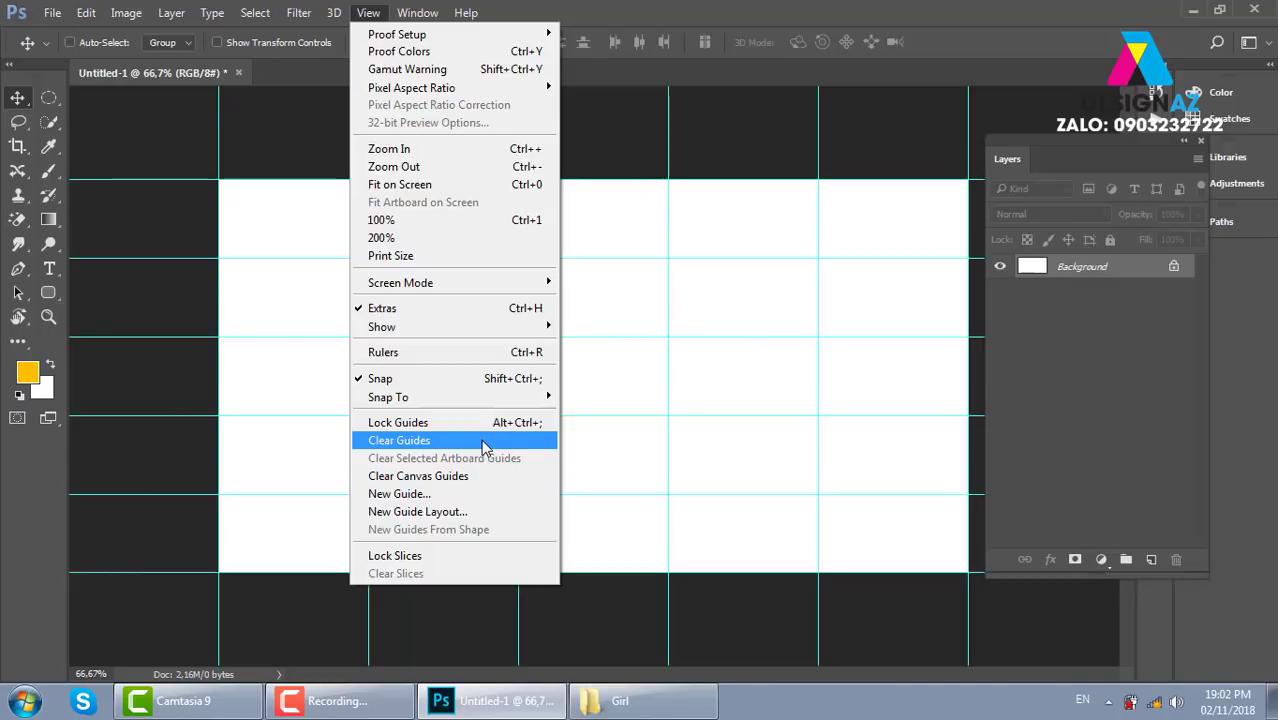
{"action": "left_click", "coordinate": [484, 447]}
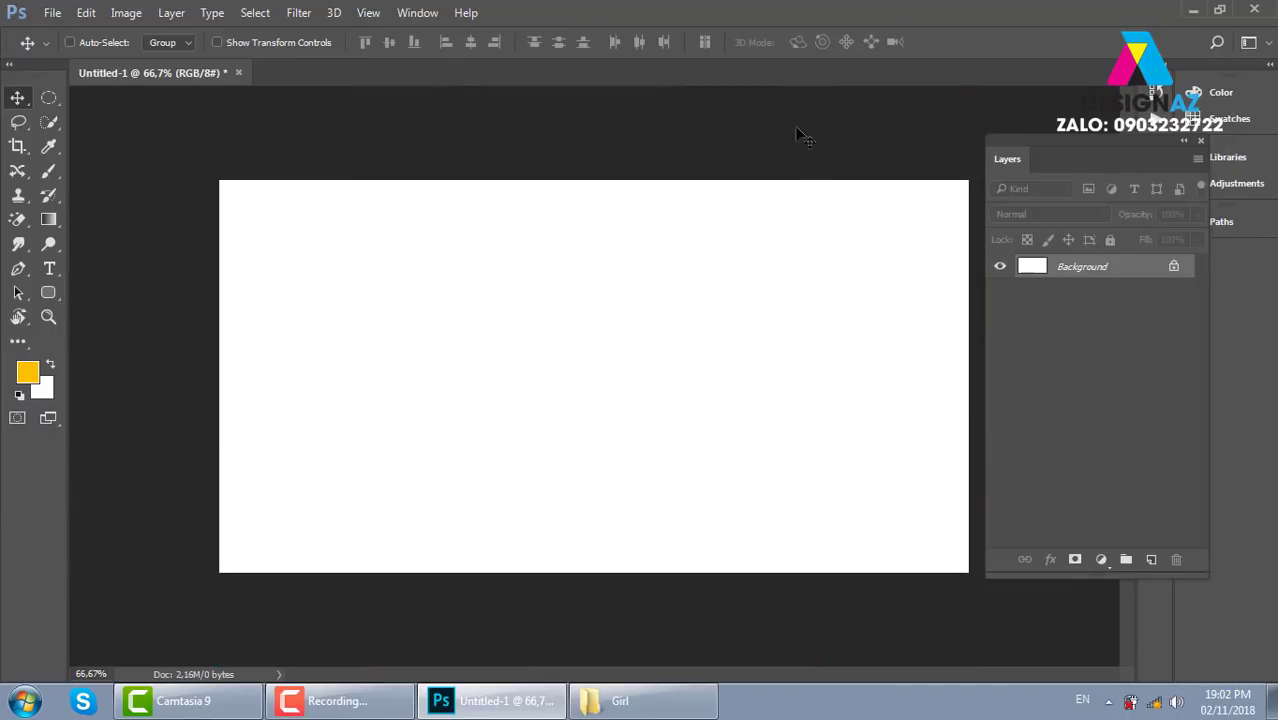
{"action": "left_click", "coordinate": [370, 13]}
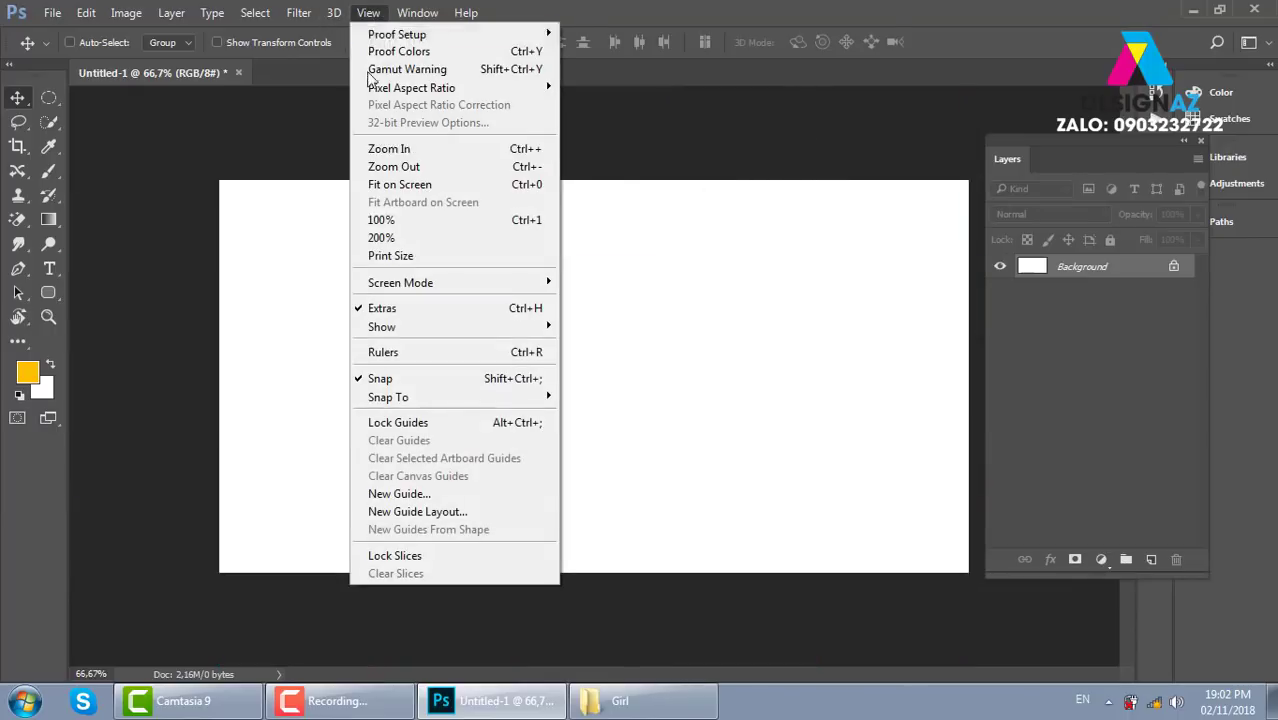
Step: Add a new guide layout of 12 columns, 1 row and 20px gutters
{"action": "left_click", "coordinate": [445, 515]}
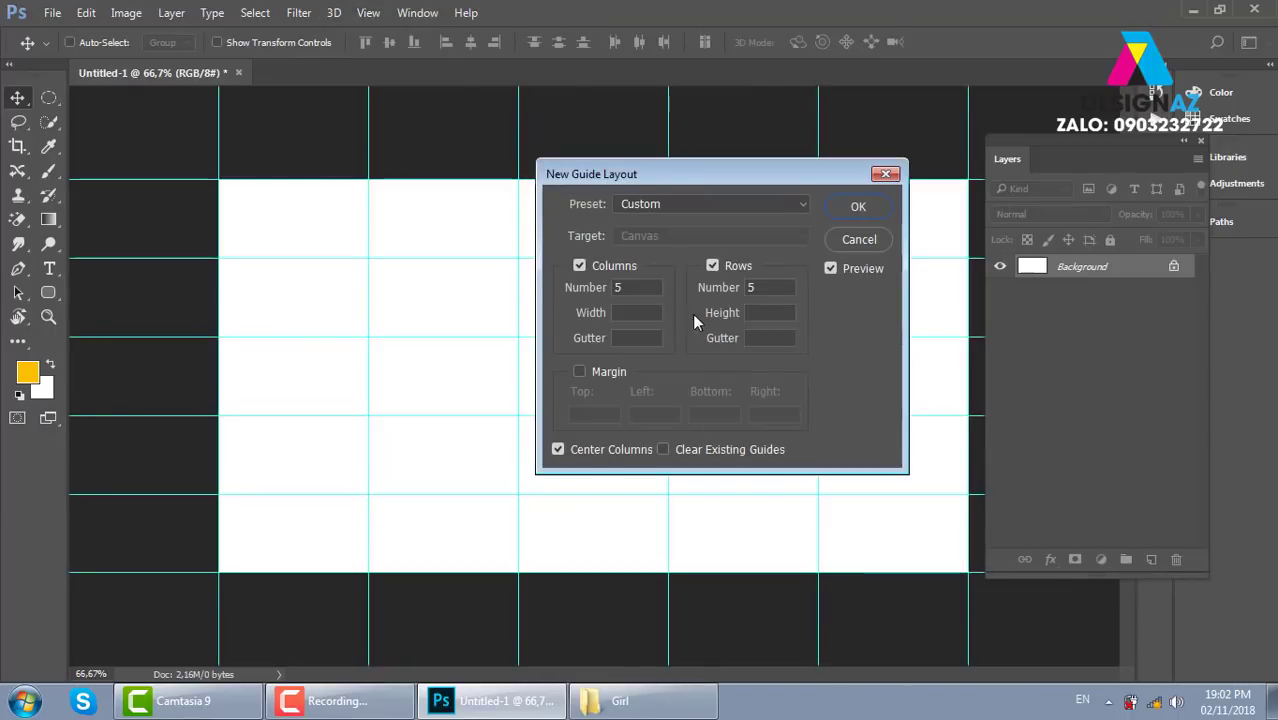
{"action": "left_click", "coordinate": [765, 287]}
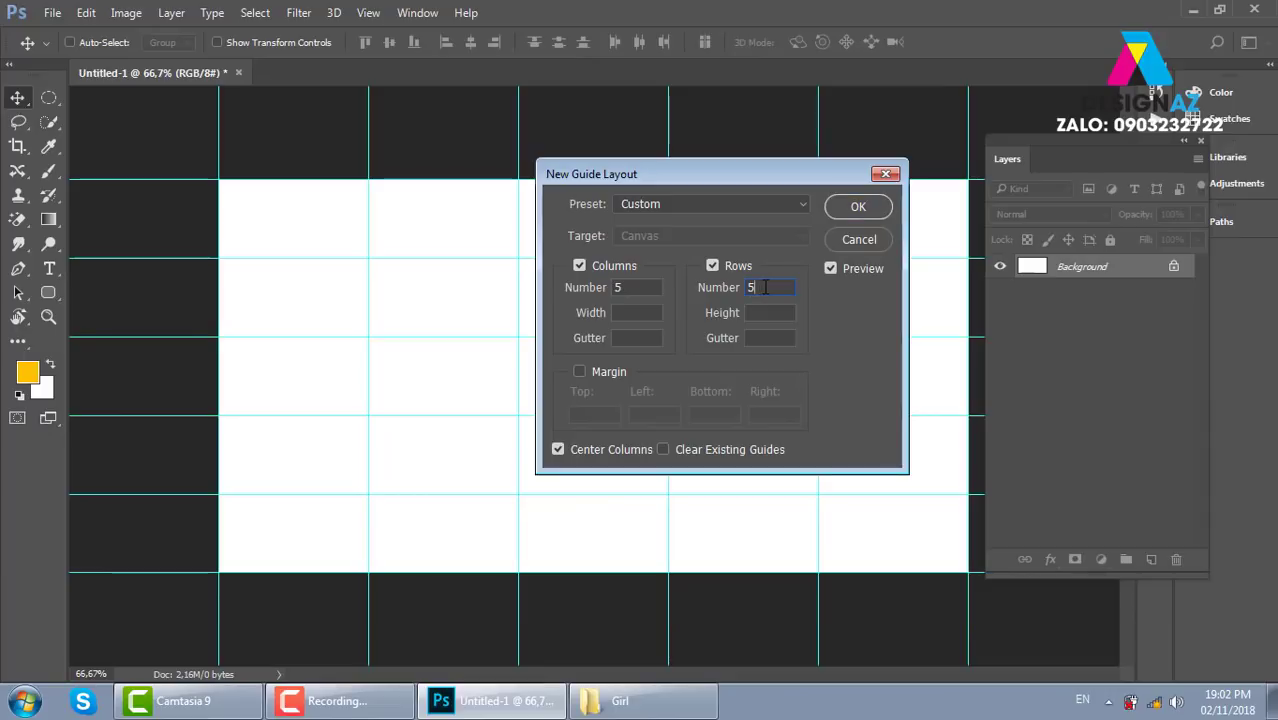
{"action": "key", "text": "Up"}
{"action": "key", "text": "Down"}
{"action": "key", "text": "Down"}
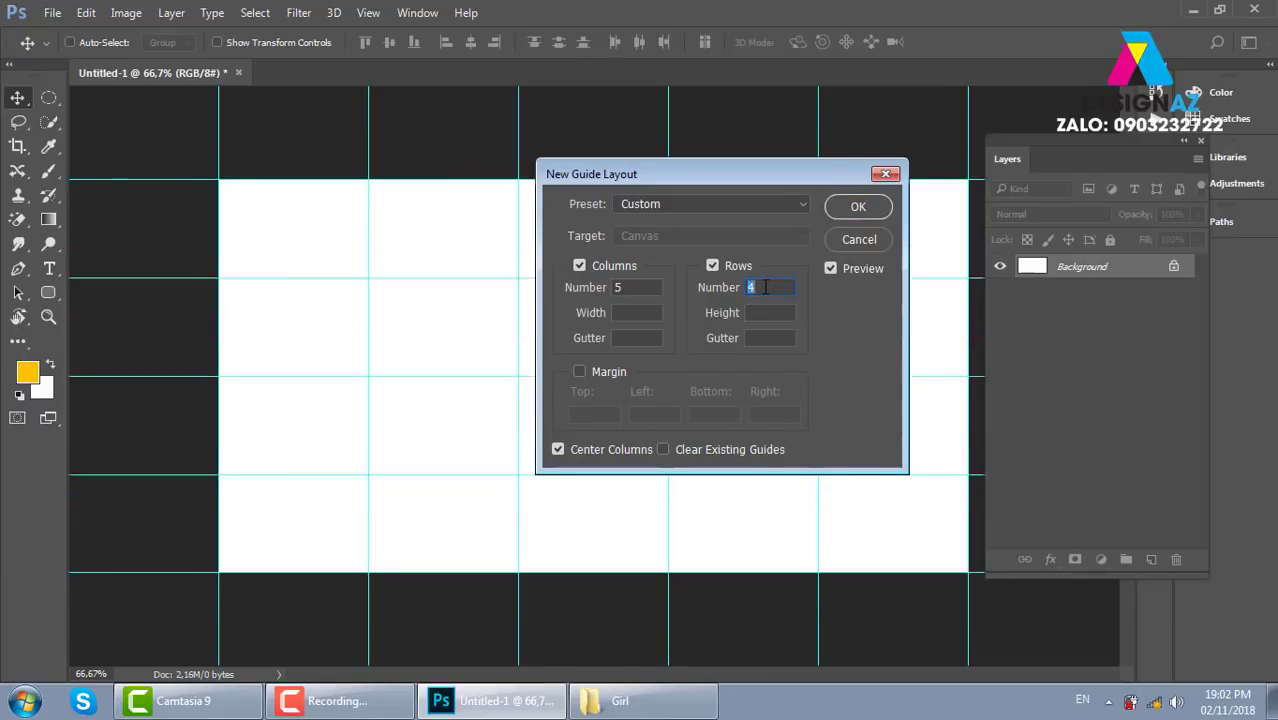
{"action": "key", "text": "Down"}
{"action": "key", "text": "Down"}
{"action": "key", "text": "Down"}
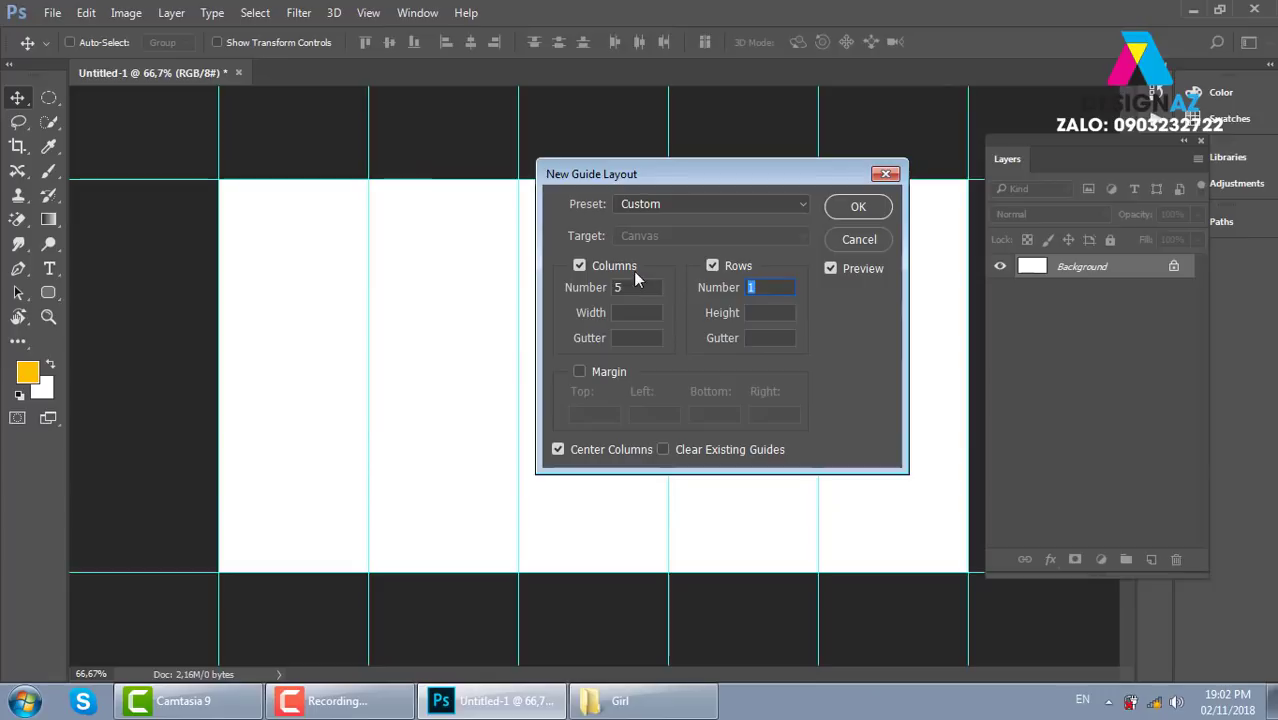
{"action": "left_click", "coordinate": [632, 288]}
{"action": "key", "text": "Up"}
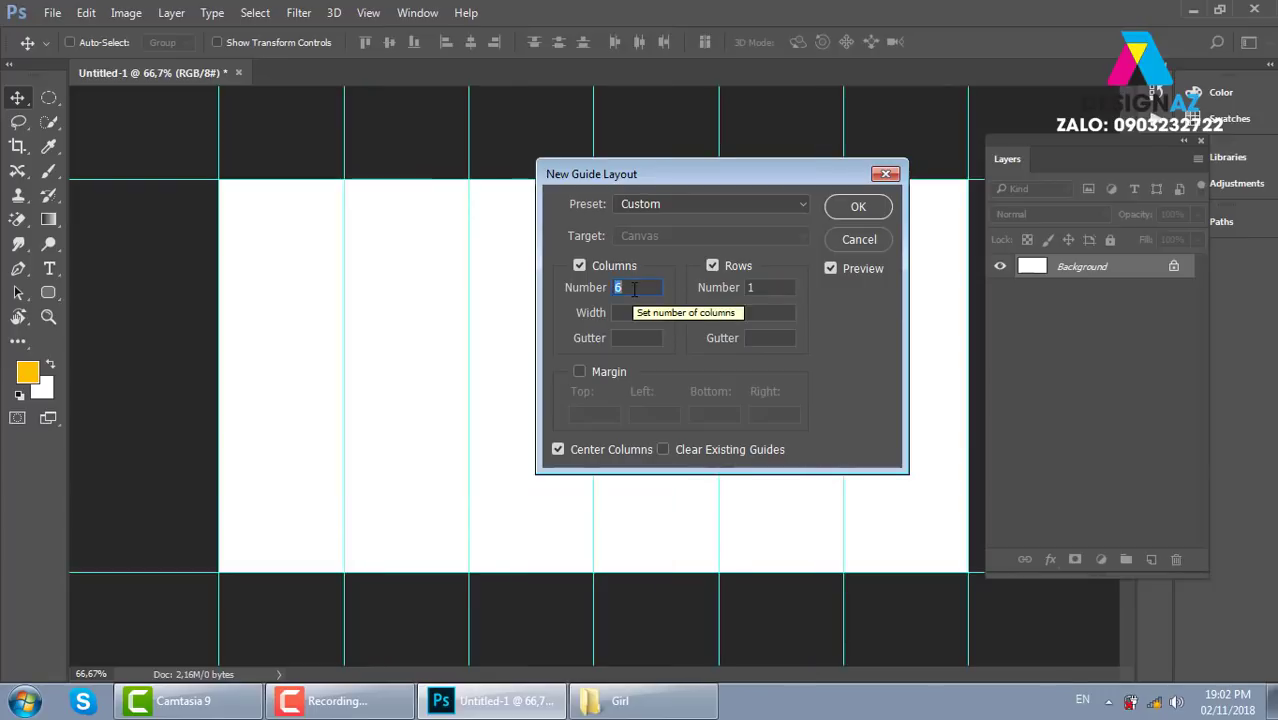
{"action": "key", "text": "Up"}
{"action": "key", "text": "Up"}
{"action": "key", "text": "Up"}
{"action": "key", "text": "Up"}
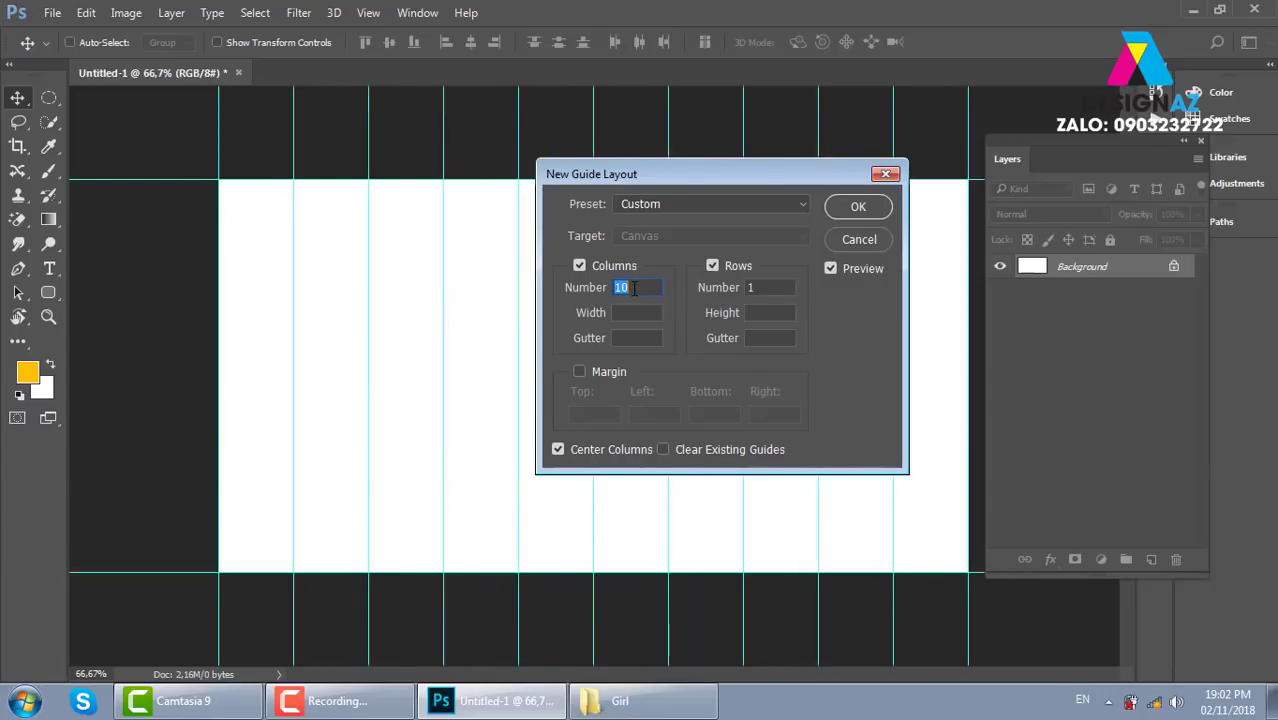
{"action": "key", "text": "Up"}
{"action": "key", "text": "Up"}
{"action": "key", "text": "Up"}
{"action": "key", "text": "Down"}
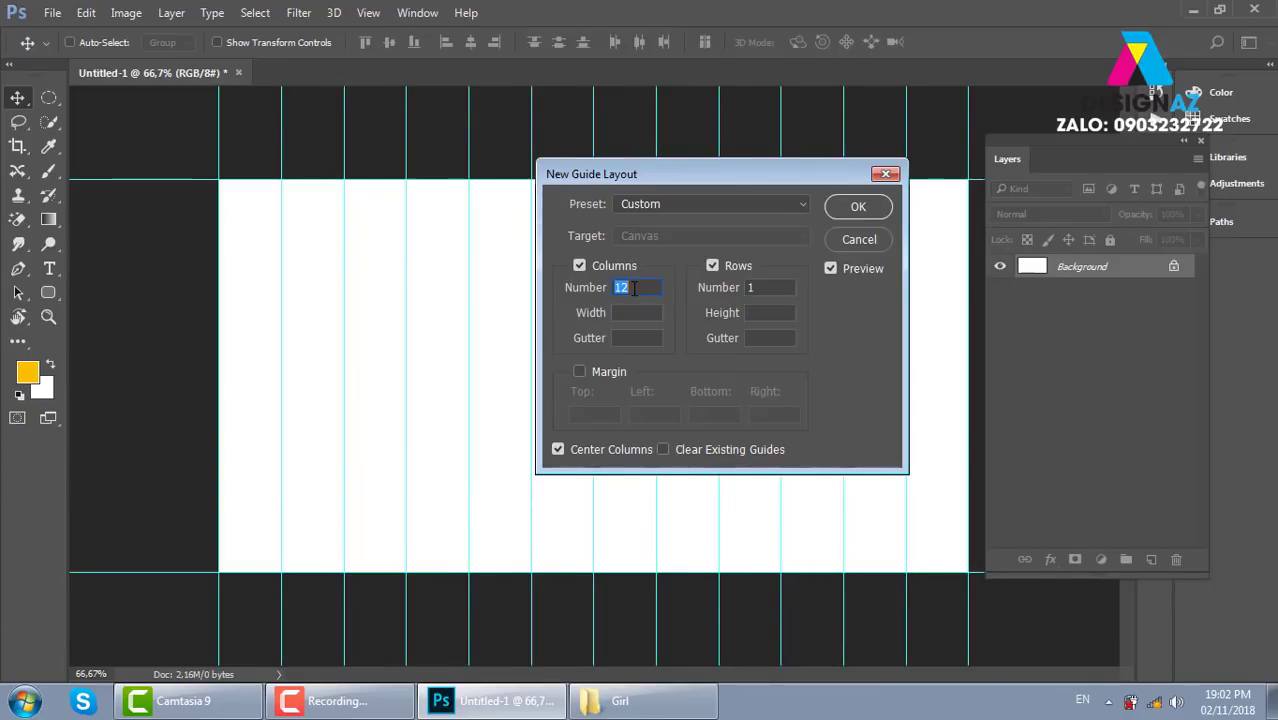
{"action": "left_click", "coordinate": [634, 338]}
{"action": "type", "text": "3"}
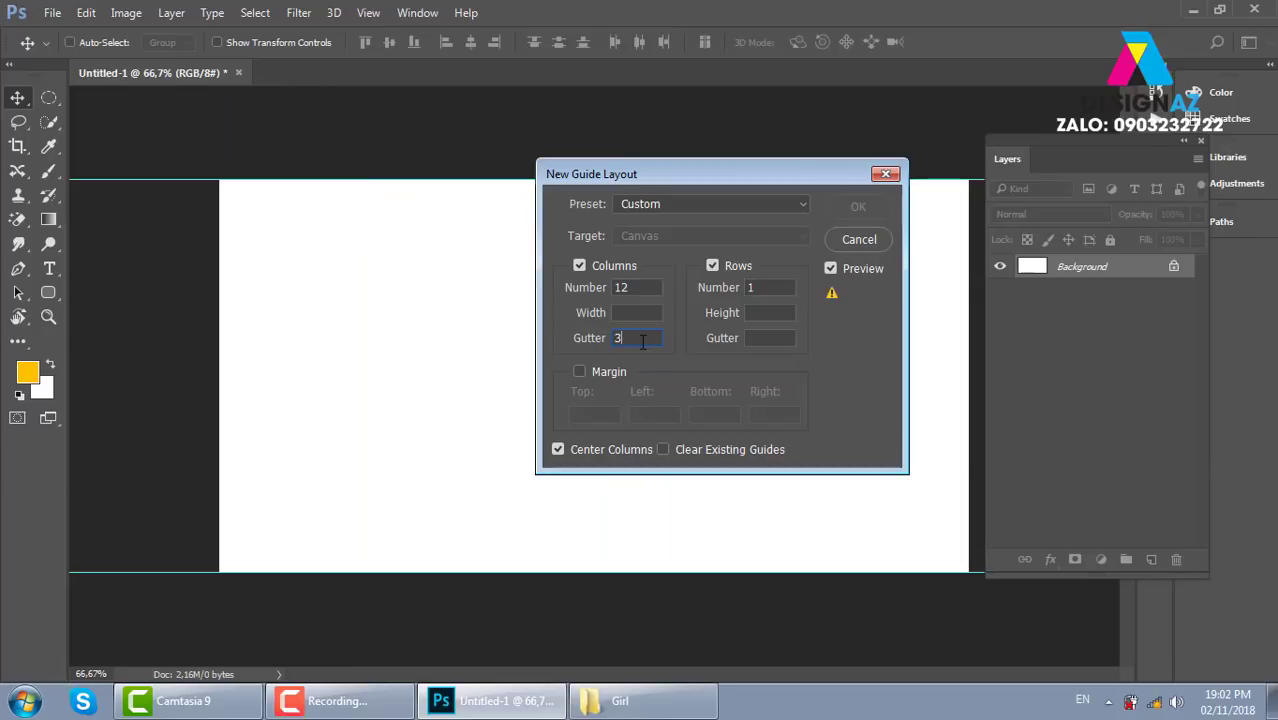
{"action": "type", "text": "20"}
{"action": "type", "text": "px"}
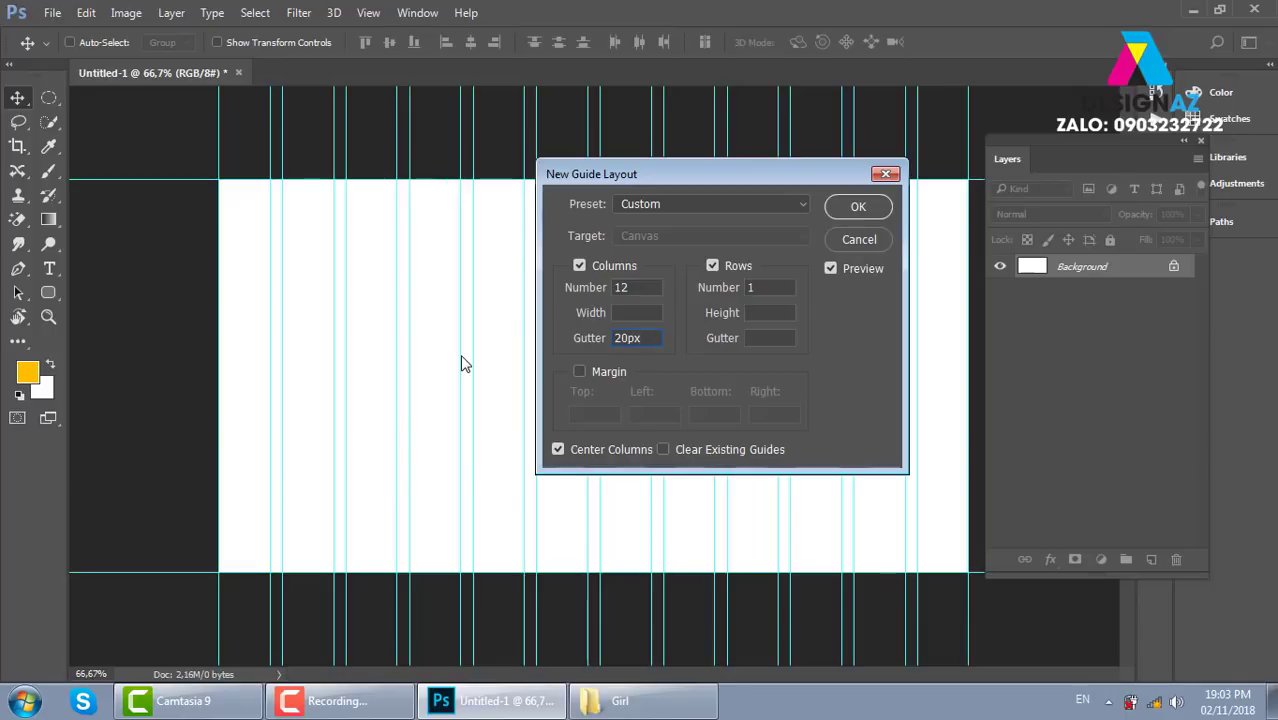
{"action": "key", "text": "Right"}
{"action": "left_click", "coordinate": [868, 210]}
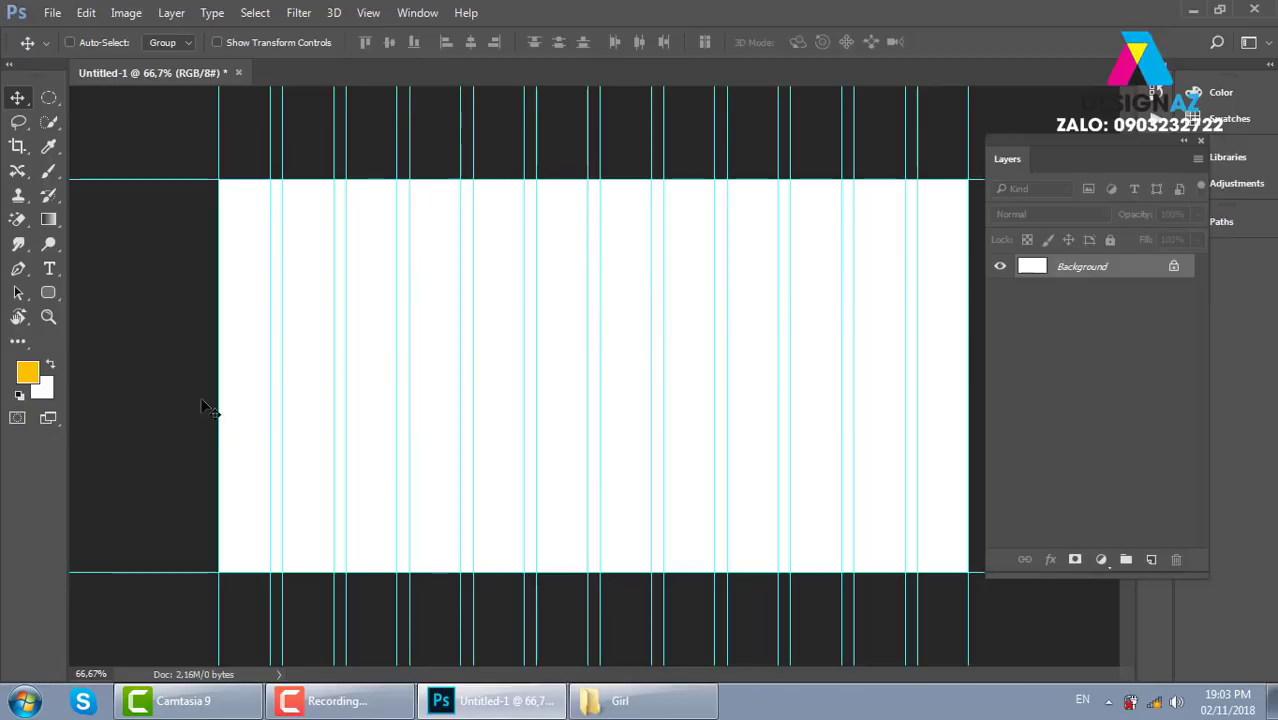
Step: Draw a rectangular marquee selection over the upper-left part of the canvas
{"action": "left_click", "coordinate": [48, 97]}
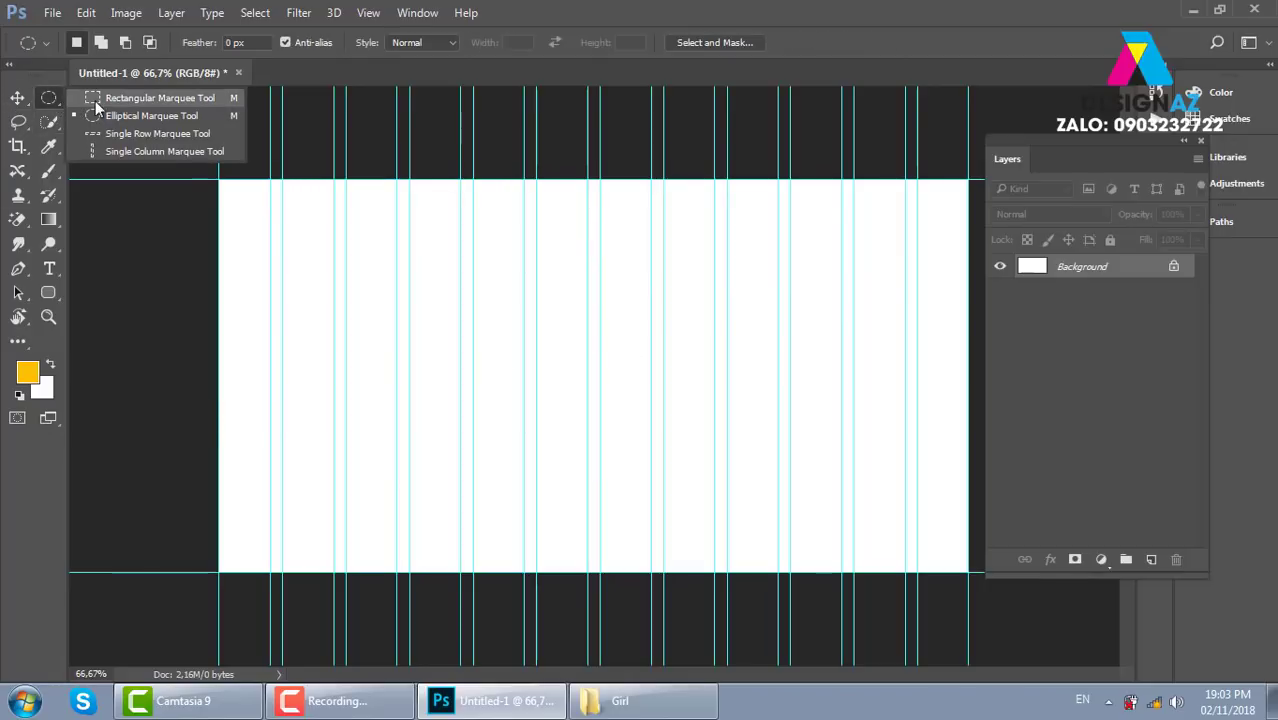
{"action": "left_click", "coordinate": [100, 97]}
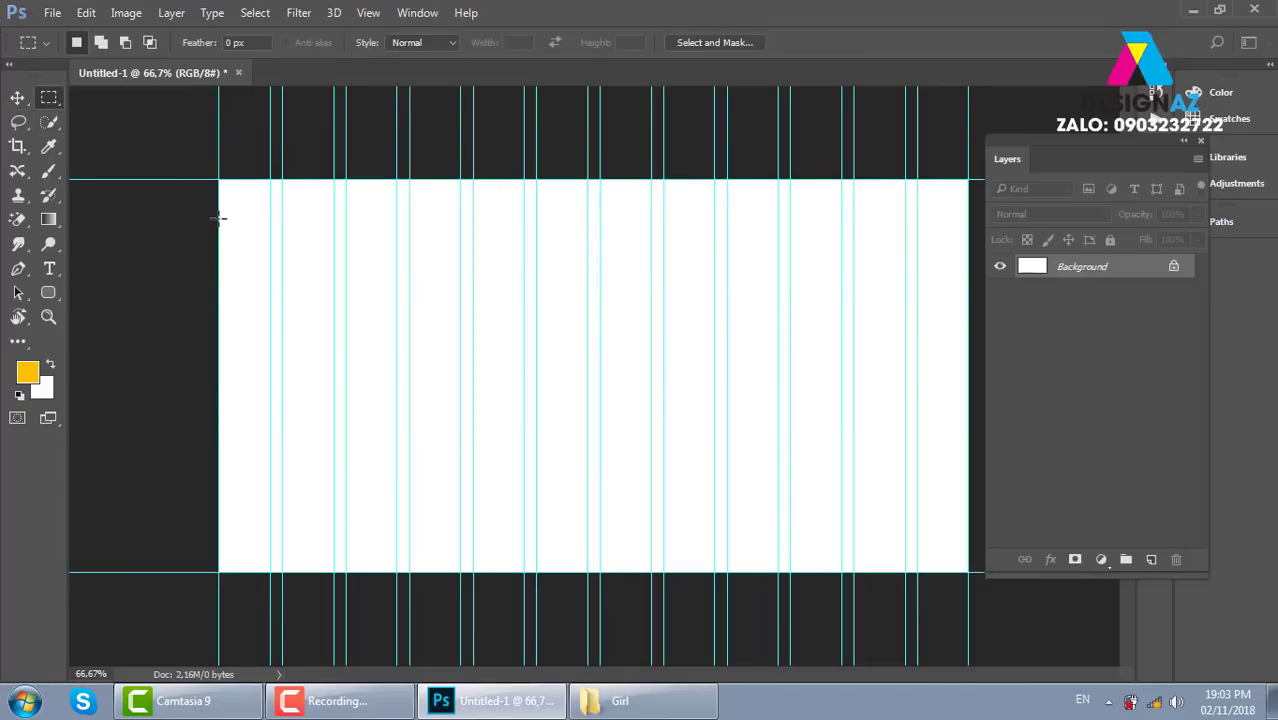
{"action": "mouse_move", "coordinate": [219, 218]}
{"action": "left_mouse_down"}
{"action": "mouse_move", "coordinate": [271, 326]}
{"action": "mouse_move", "coordinate": [443, 349]}
{"action": "mouse_move", "coordinate": [683, 412]}
{"action": "mouse_move", "coordinate": [712, 446]}
{"action": "left_mouse_up"}
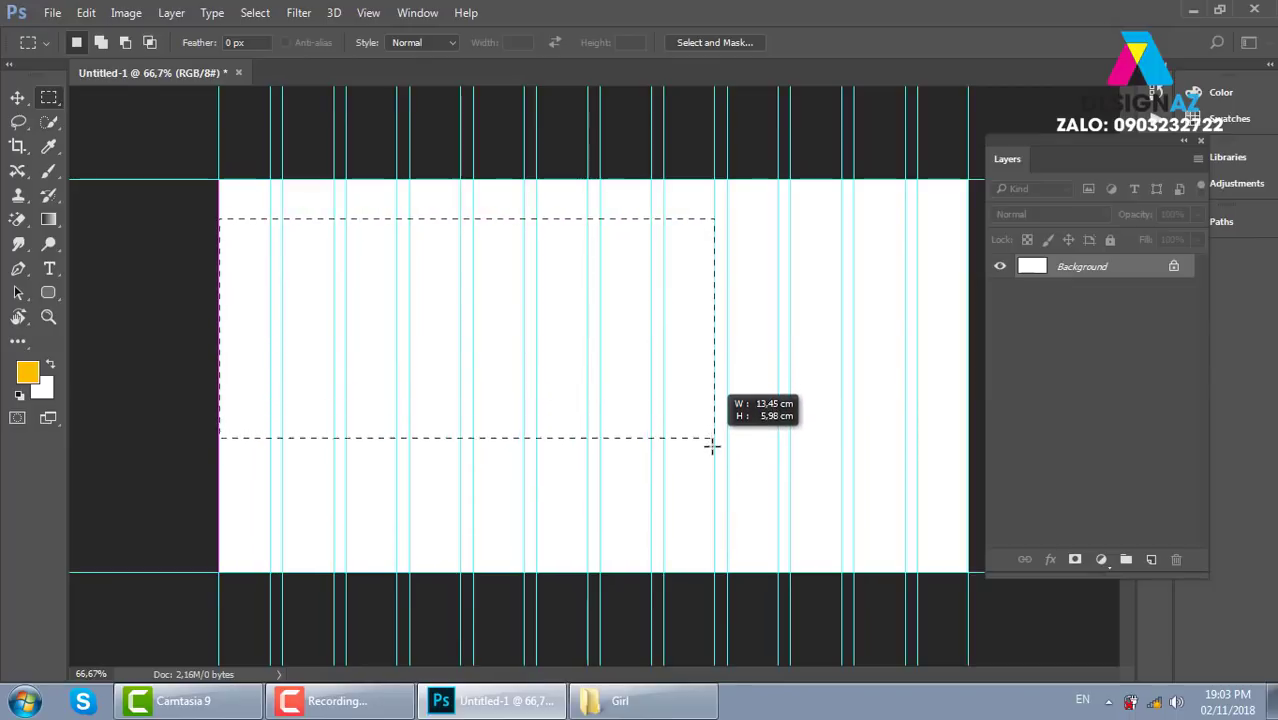
{"action": "left_click_drag", "start_coordinate": [712, 446], "coordinate": [710, 440]}
{"action": "left_click", "coordinate": [694, 502]}
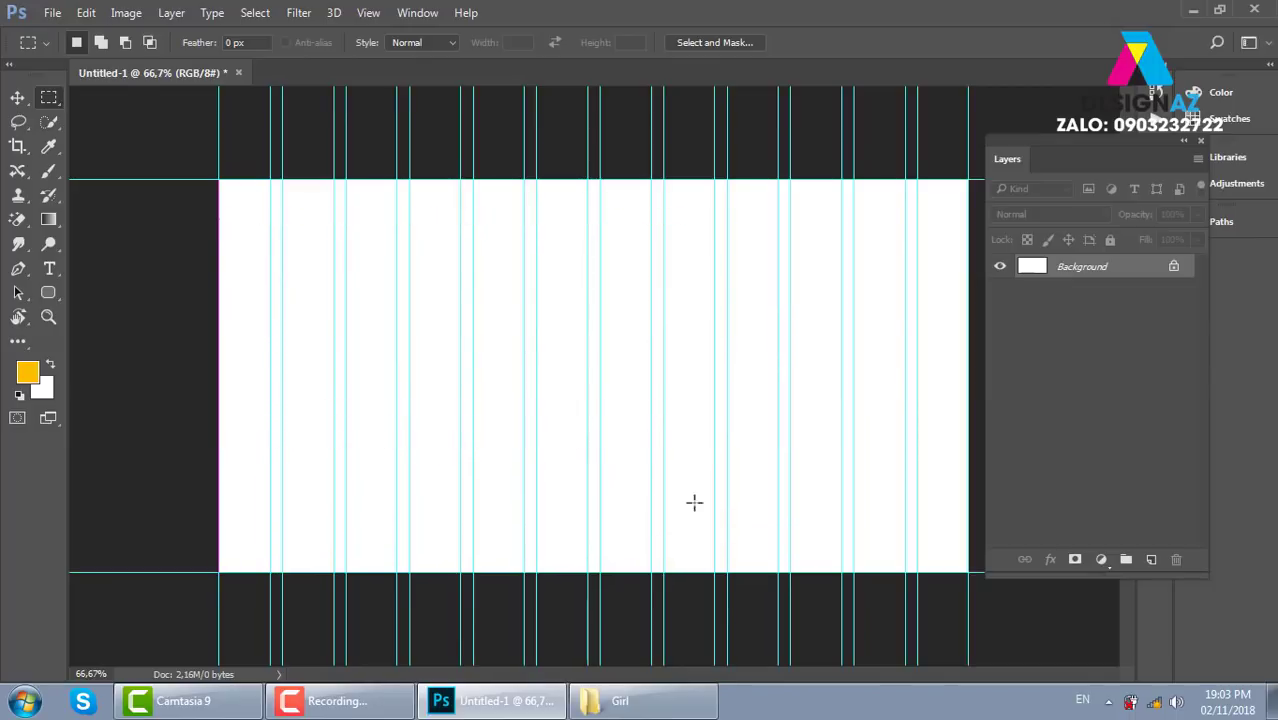
{"action": "key", "text": "ctrl+z"}
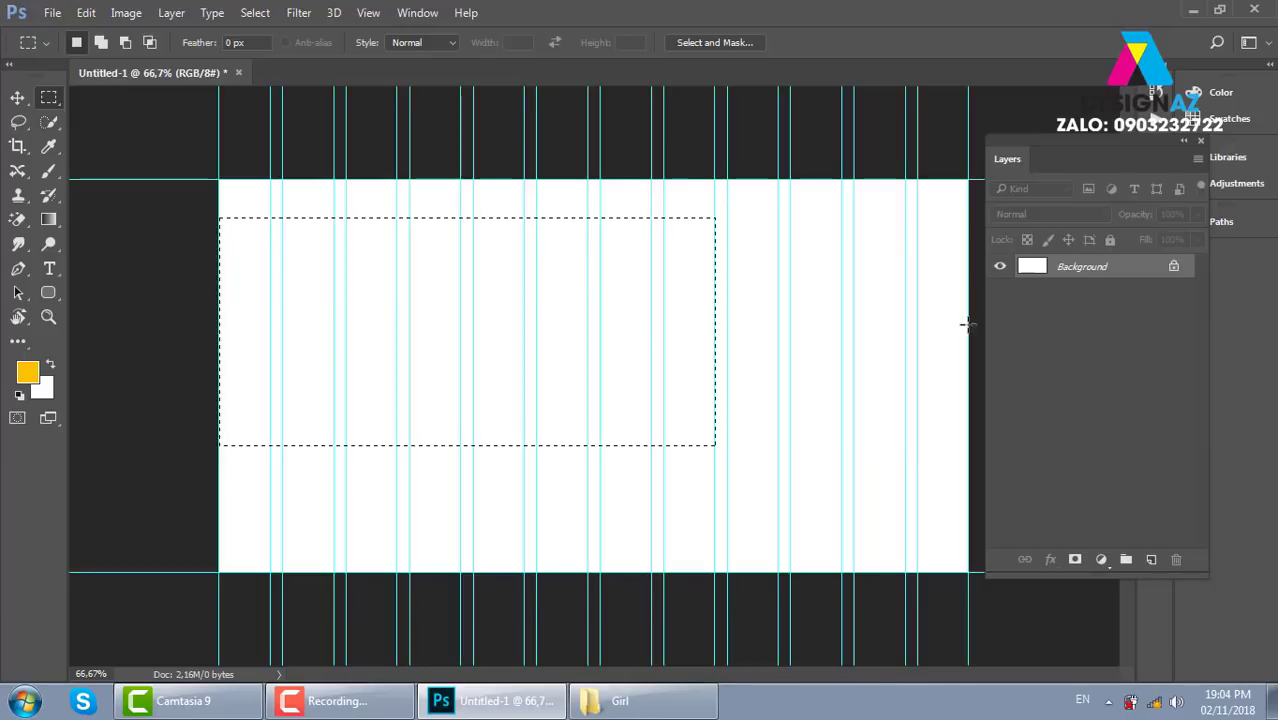
Step: Fill the selection with orange on a new Layer 1 and hide the guides
{"action": "key", "text": "ctrl+shift+alt+n"}
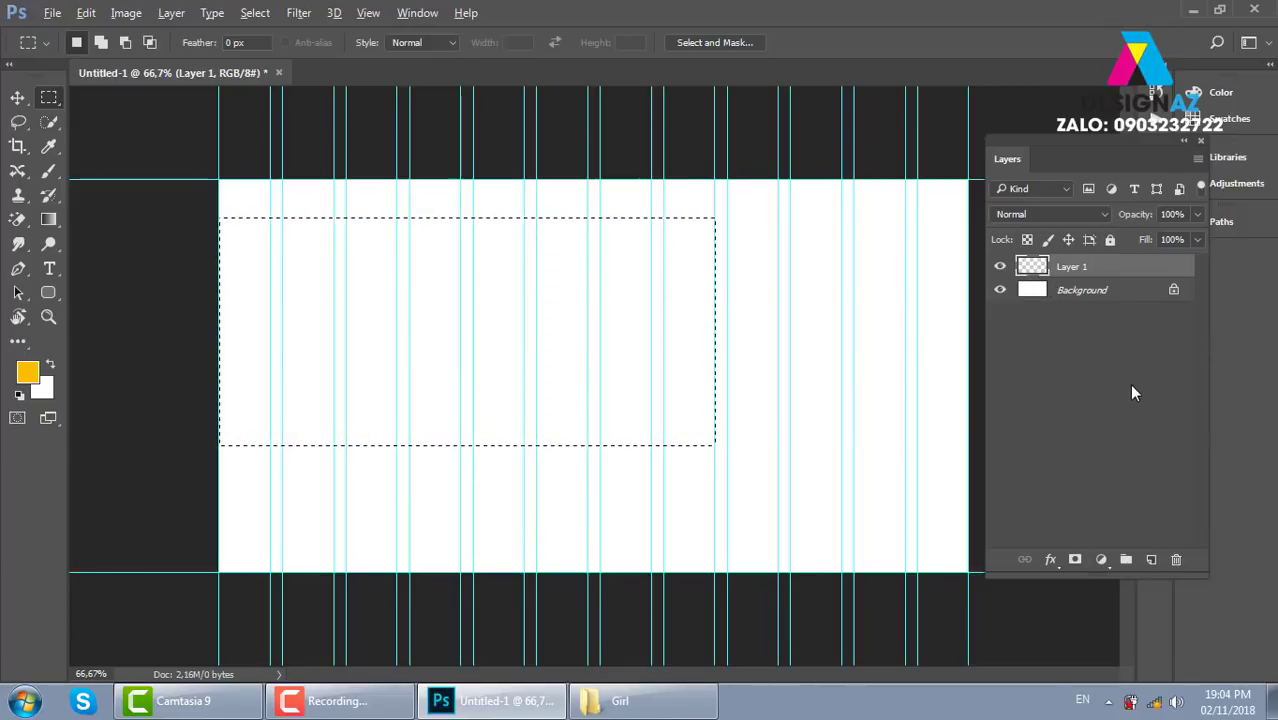
{"action": "key", "text": "alt+BackSpace"}
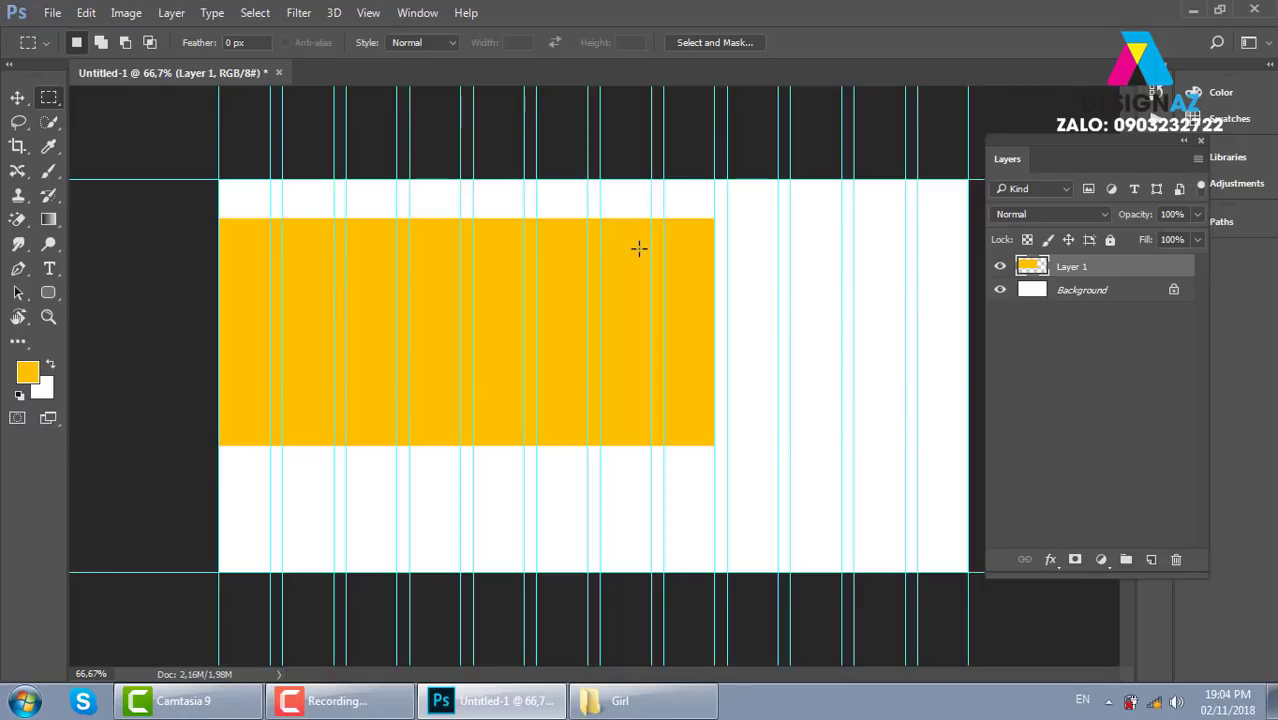
{"action": "key", "text": "ctrl+semicolon"}
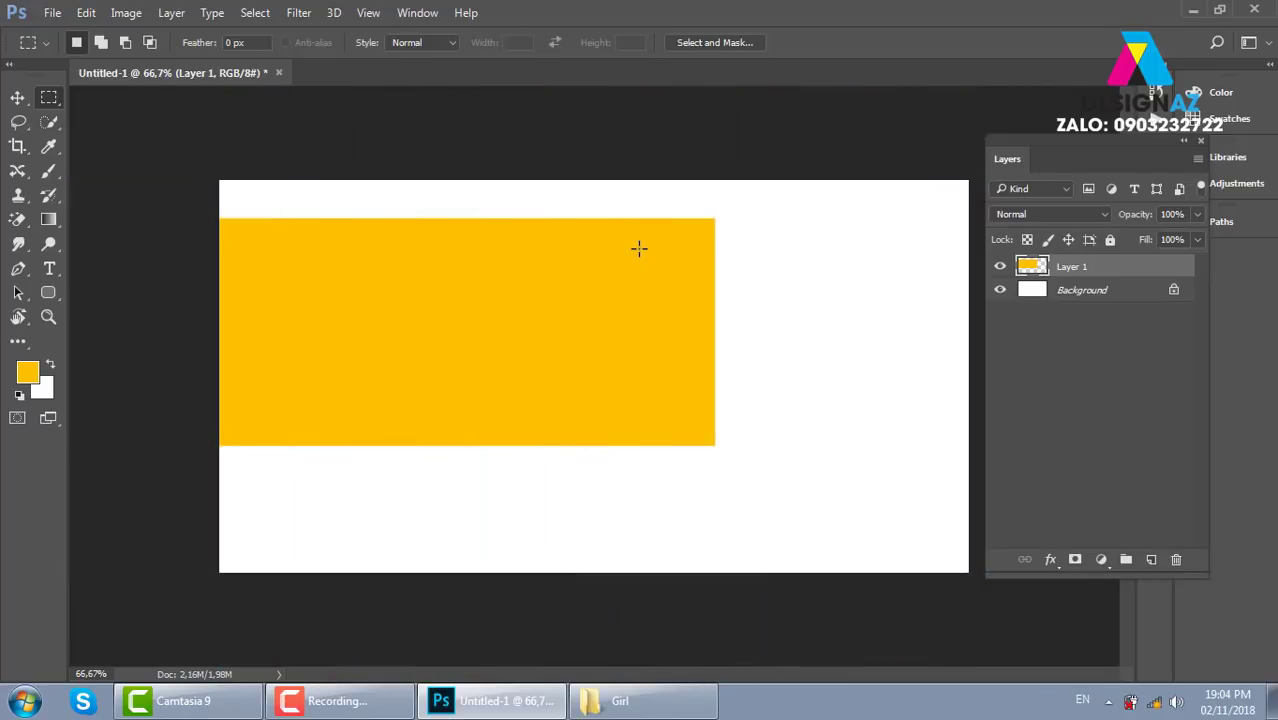
{"action": "key", "text": "ctrl+semicolon"}
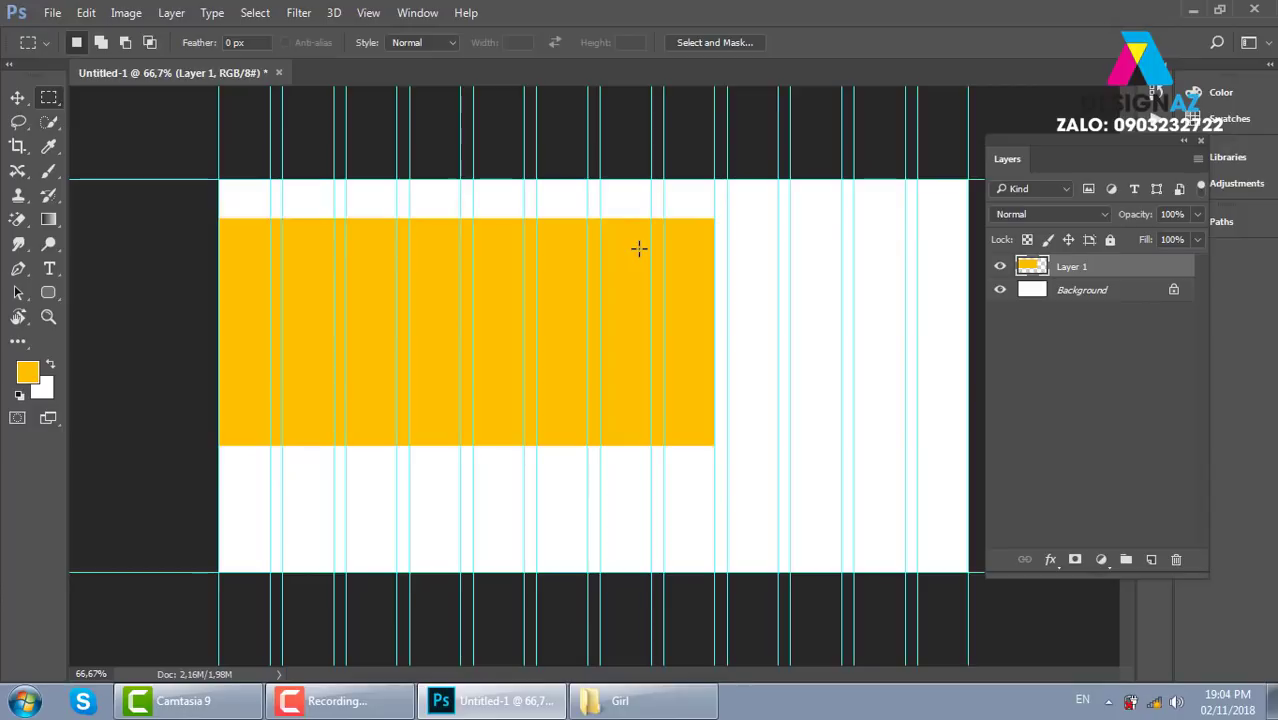
{"action": "key", "text": "v"}
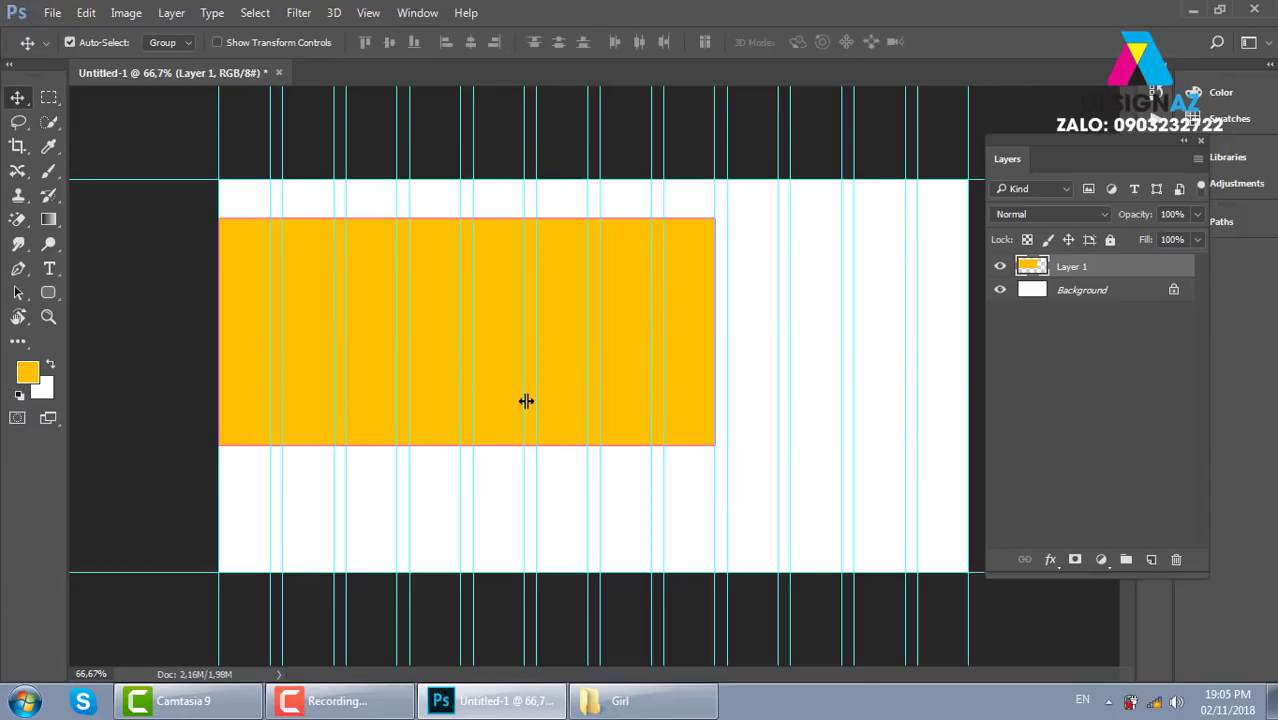
{"action": "key", "text": "ctrl+h"}
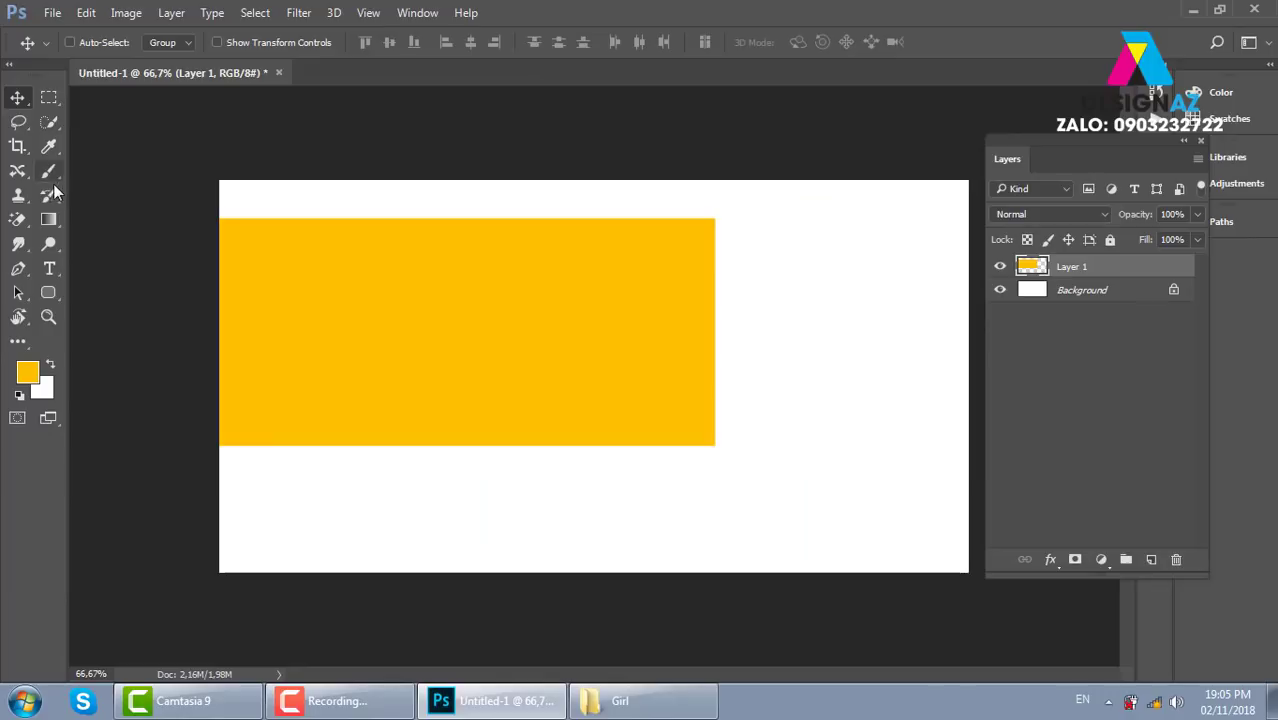
Step: Add the title text 'SAN PHẨM A' below the orange rectangle
{"action": "left_click", "coordinate": [50, 268]}
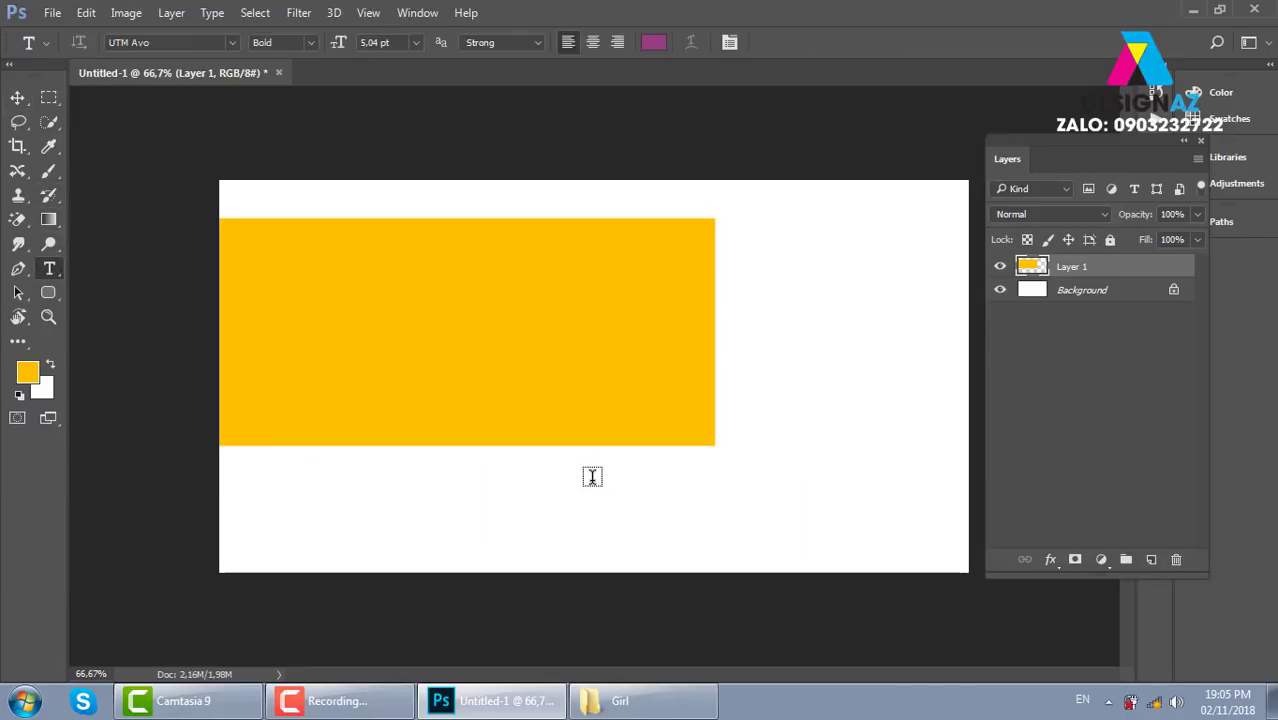
{"action": "key", "text": "ctrl+h"}
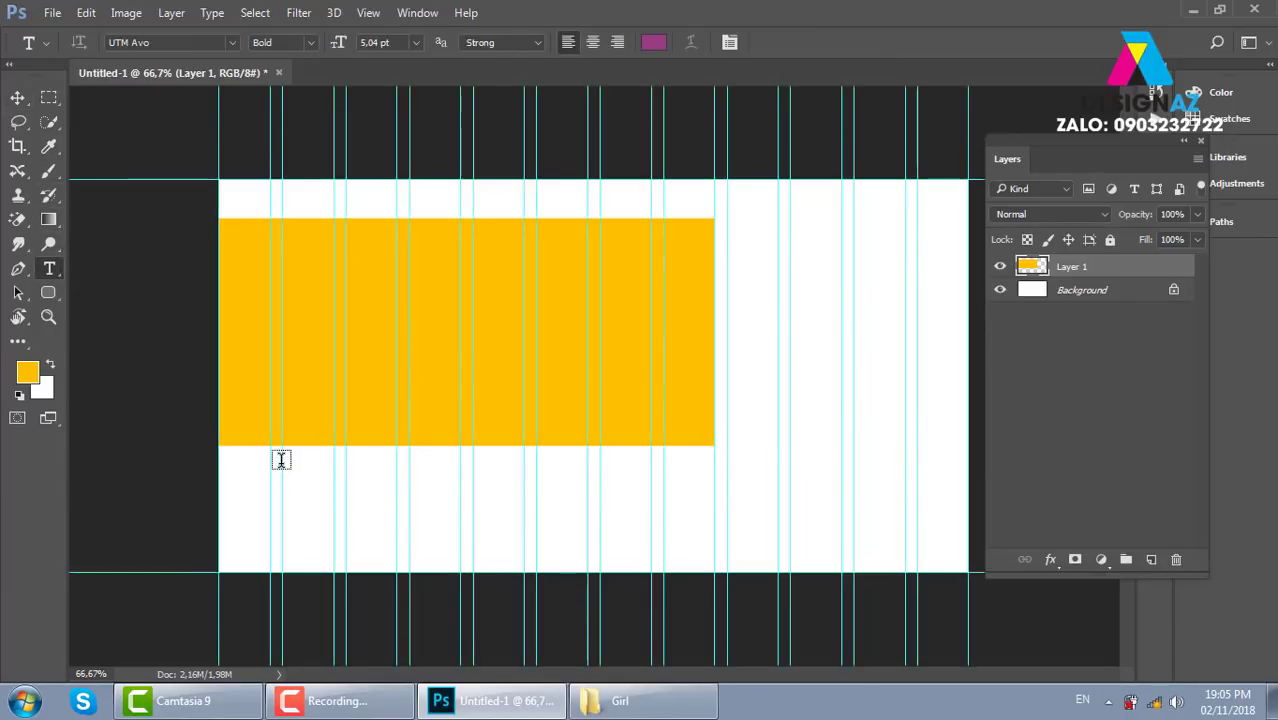
{"action": "left_click", "coordinate": [282, 463]}
{"action": "type", "text": "SẢN PHẨM đ"}
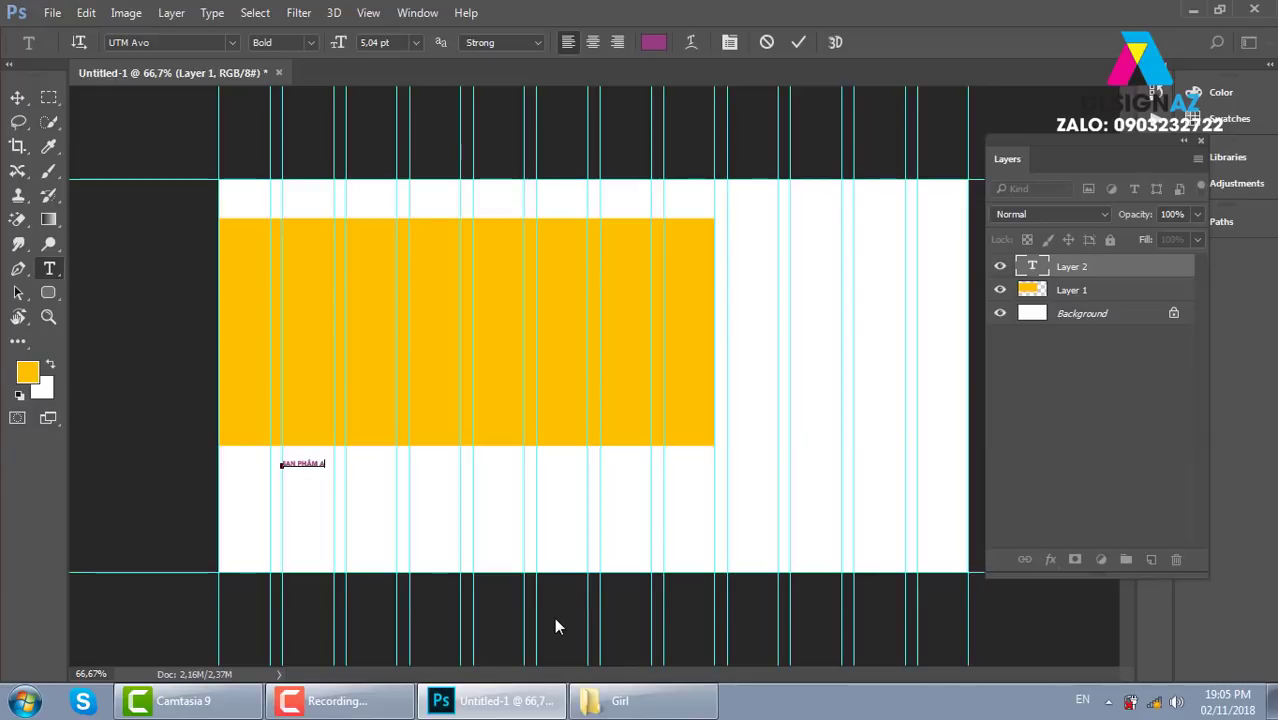
{"action": "key", "text": "ctrl+a"}
{"action": "key", "text": "ctrl+Return"}
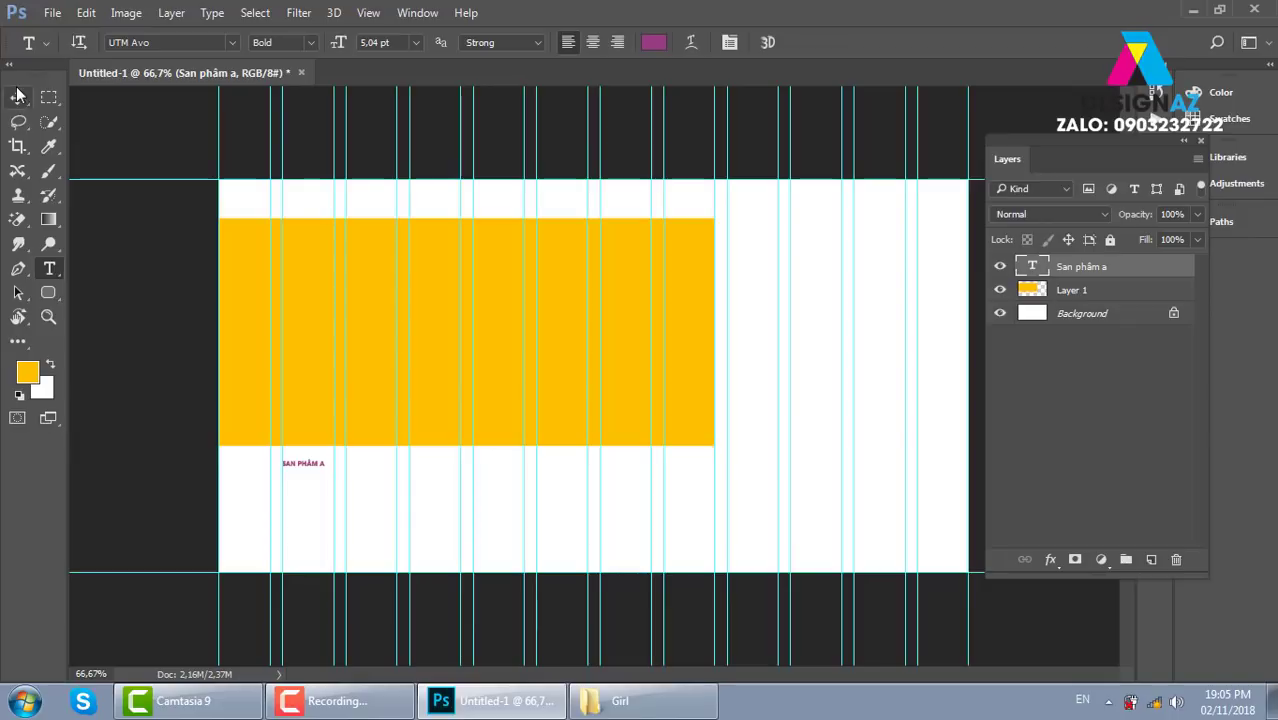
{"action": "left_click", "coordinate": [17, 97]}
Step: Scale the title up to about 418% and nudge it slightly upward
{"action": "key", "text": "ctrl+plus"}
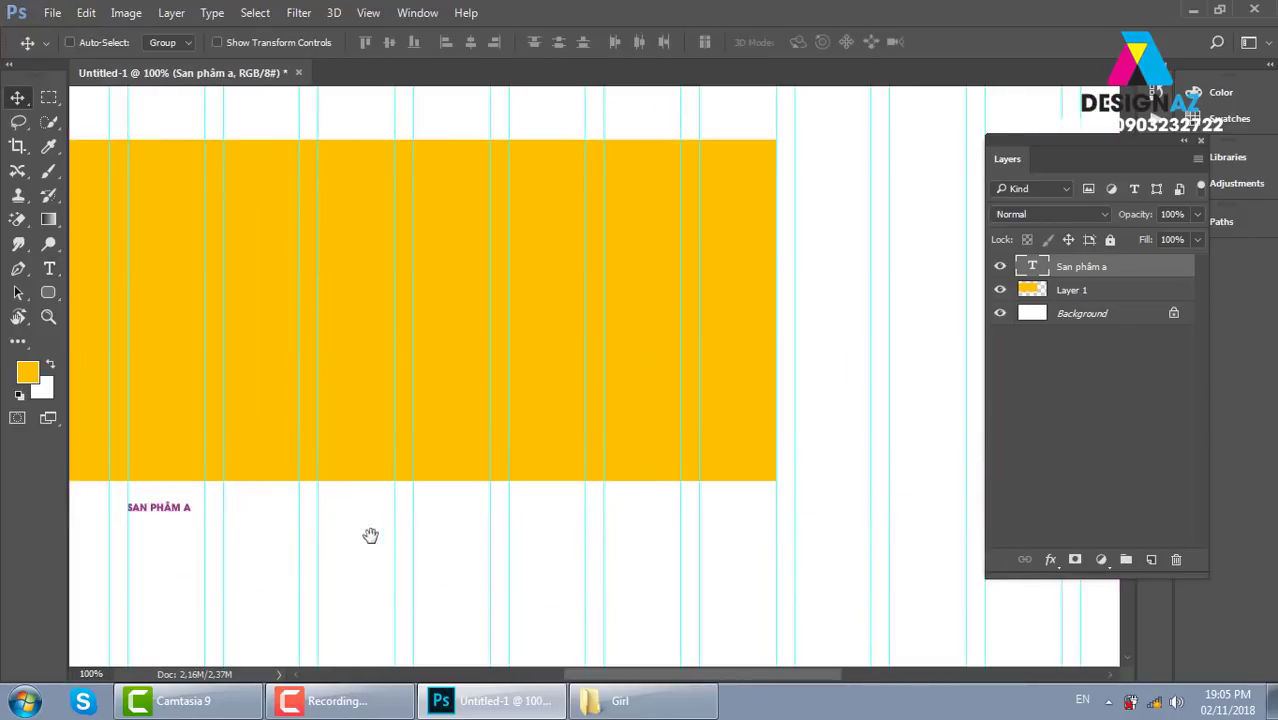
{"action": "left_click_drag", "start_coordinate": [371, 534], "coordinate": [447, 348]}
{"action": "key", "text": "ctrl+t"}
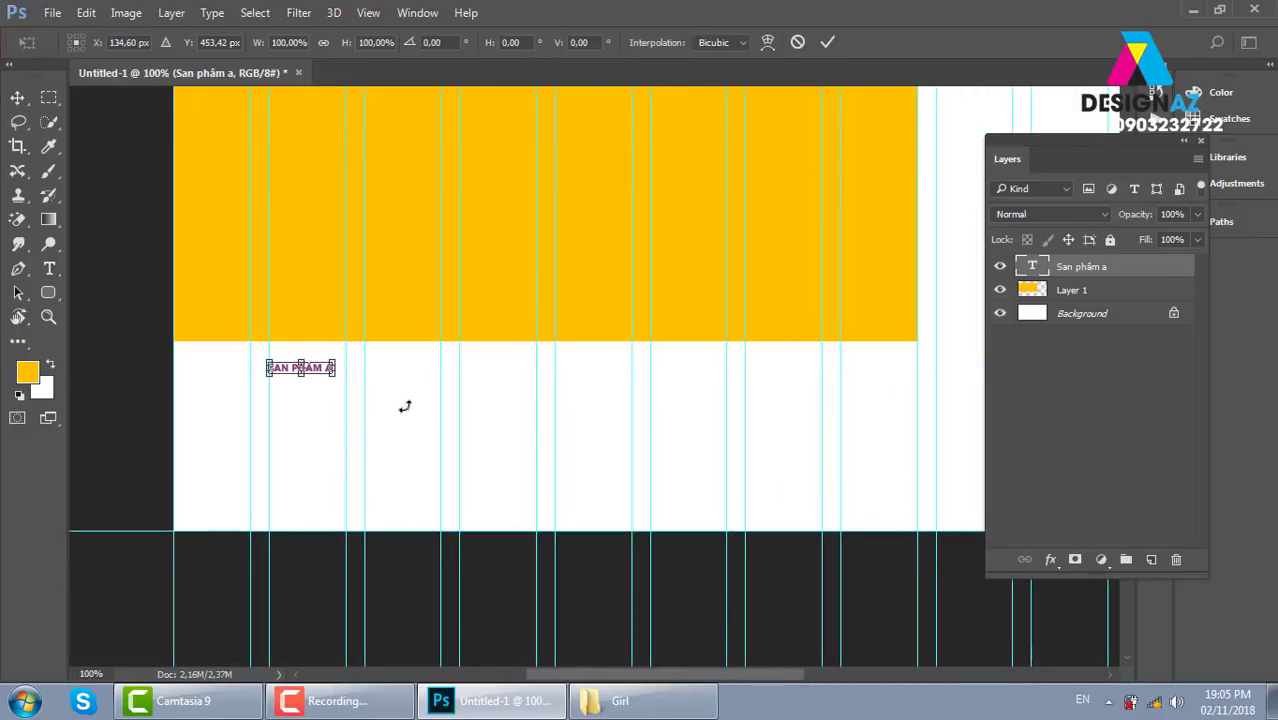
{"action": "left_click_drag", "start_coordinate": [334, 372], "coordinate": [453, 411]}
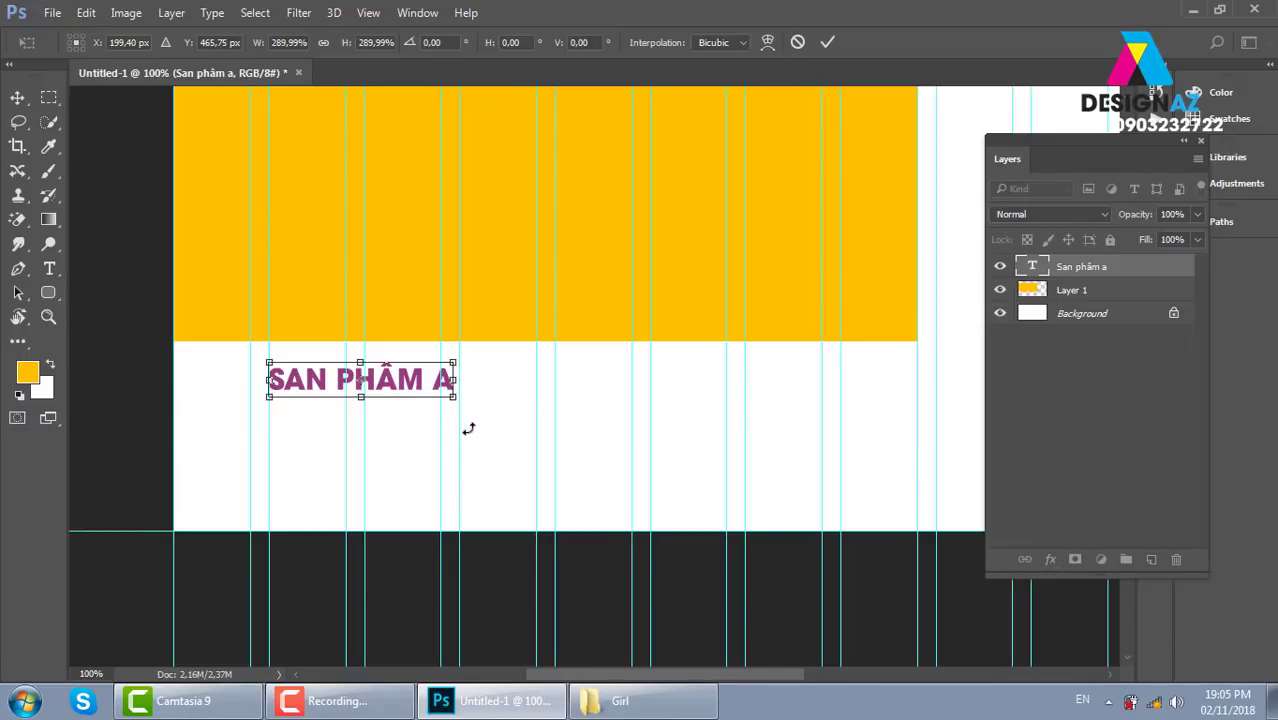
{"action": "mouse_move", "coordinate": [453, 396]}
{"action": "left_mouse_down"}
{"action": "mouse_move", "coordinate": [441, 395]}
{"action": "mouse_move", "coordinate": [547, 445]}
{"action": "left_mouse_up"}
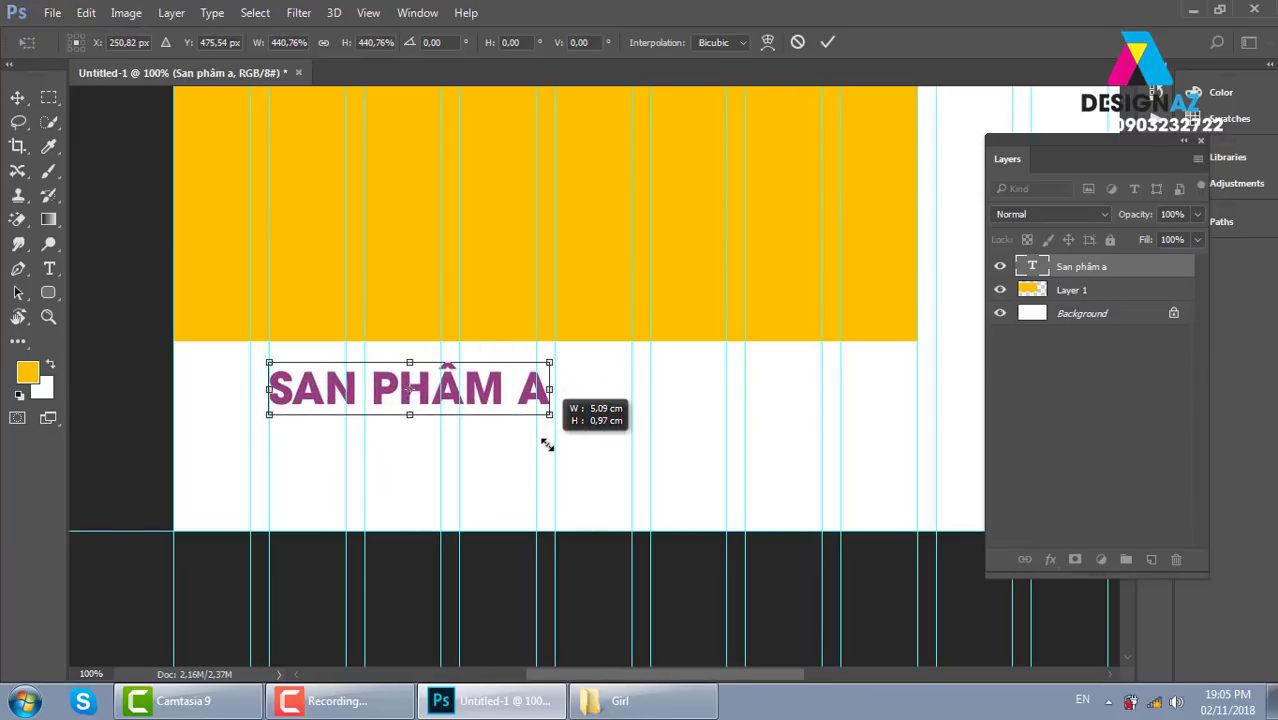
{"action": "left_click_drag", "start_coordinate": [547, 445], "coordinate": [532, 442]}
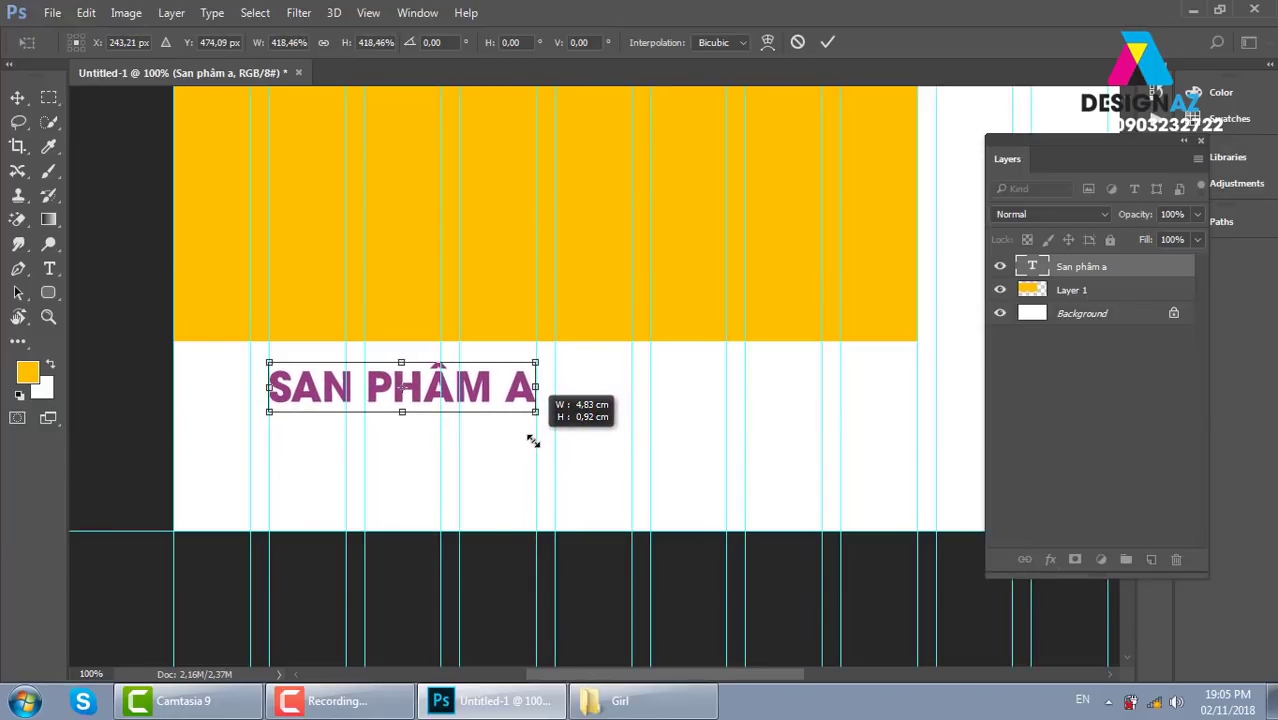
{"action": "key", "text": "Return"}
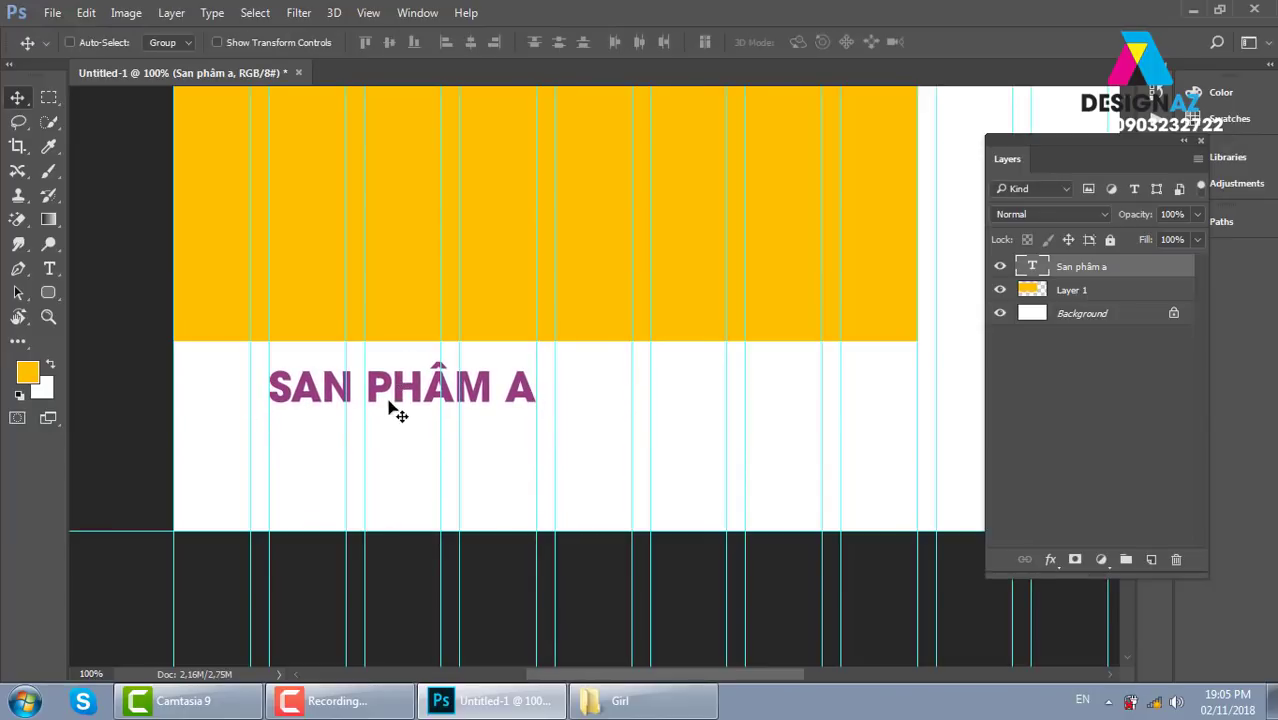
{"action": "left_click_drag", "start_coordinate": [340, 400], "coordinate": [328, 385]}
Step: Fill a paragraph text box under the title with pasted placeholder filler text
{"action": "left_click", "coordinate": [49, 268]}
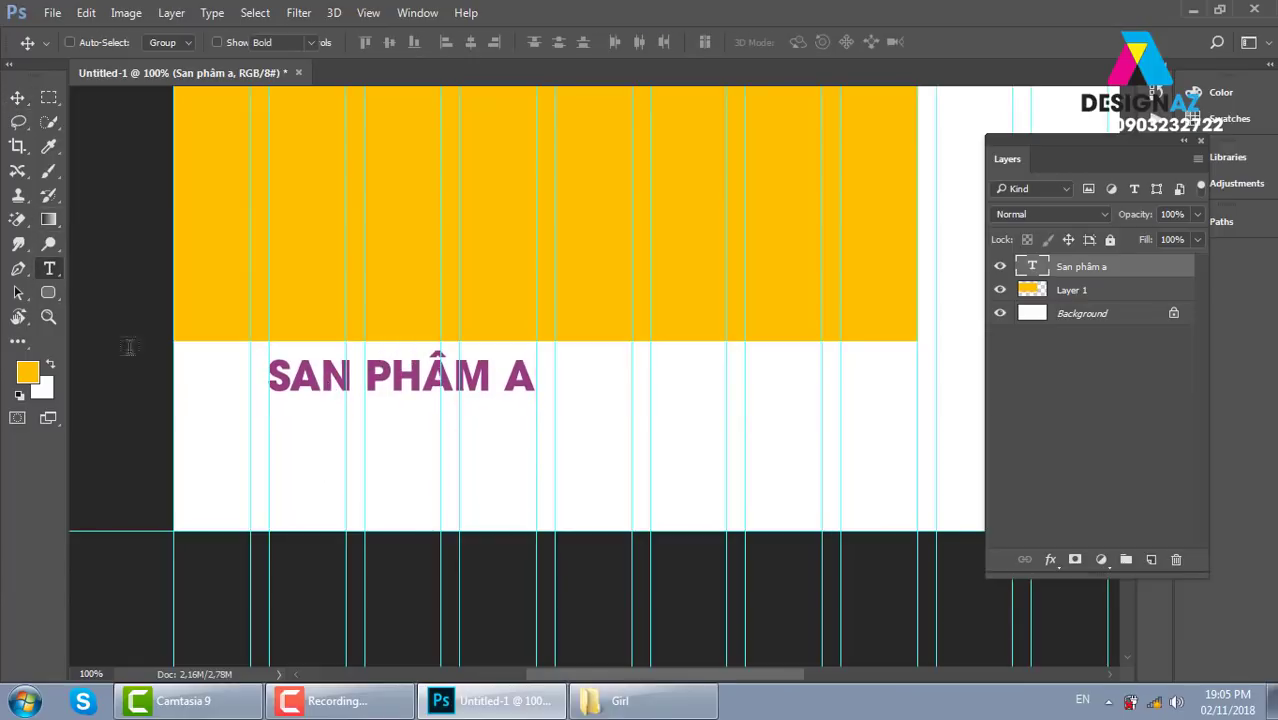
{"action": "left_click_drag", "start_coordinate": [268, 406], "coordinate": [535, 497]}
{"action": "type", "text": "fasdf"}
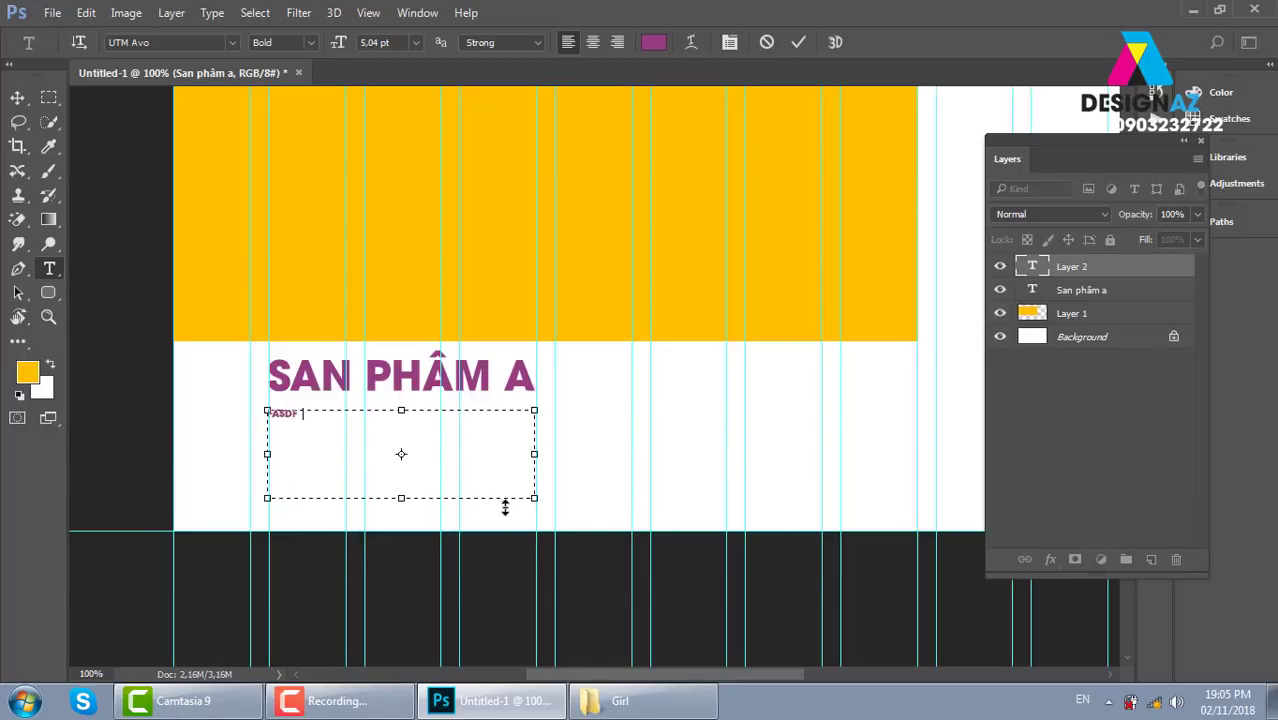
{"action": "type", "text": "sdafnsdanf,dsmnf,sdnaf,sdmf"}
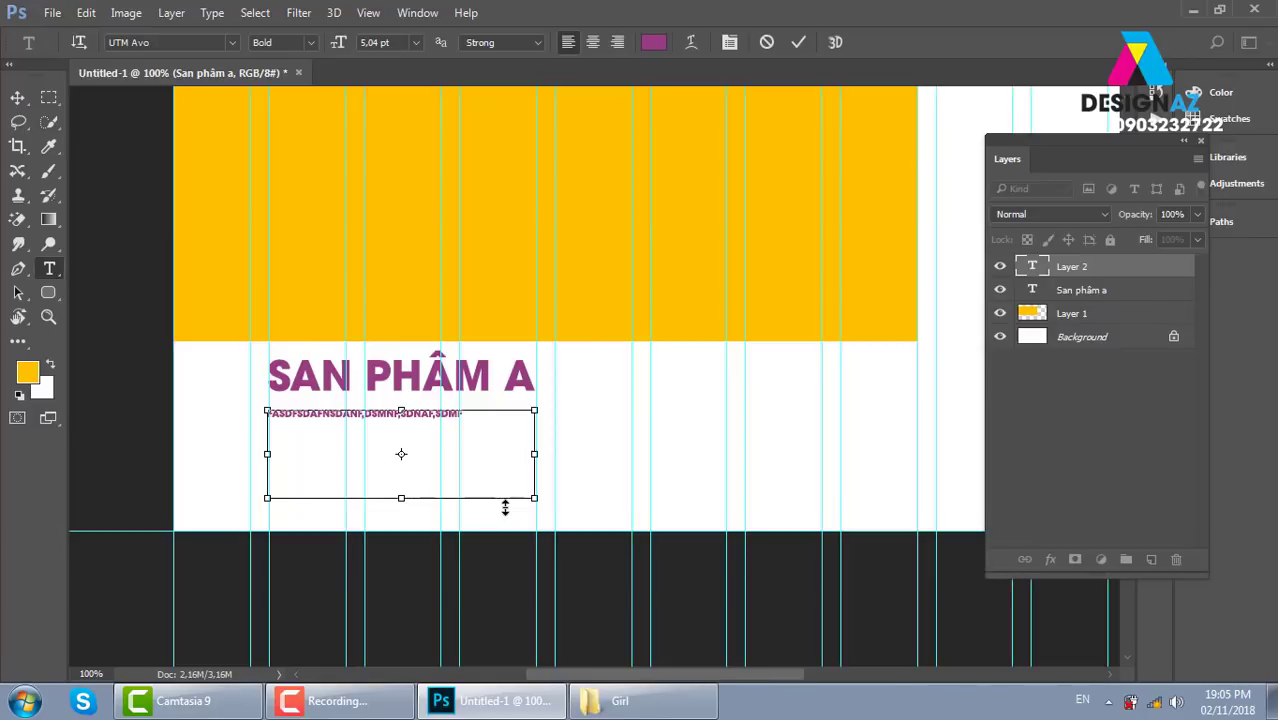
{"action": "key", "text": "ctrl+a"}
{"action": "key", "text": "ctrl+c"}
{"action": "key", "text": "ctrl+v"}
{"action": "key", "text": "ctrl+v"}
{"action": "key", "text": "ctrl+v"}
{"action": "key", "text": "ctrl+v"}
{"action": "key", "text": "ctrl+v"}
{"action": "key", "text": "ctrl+v"}
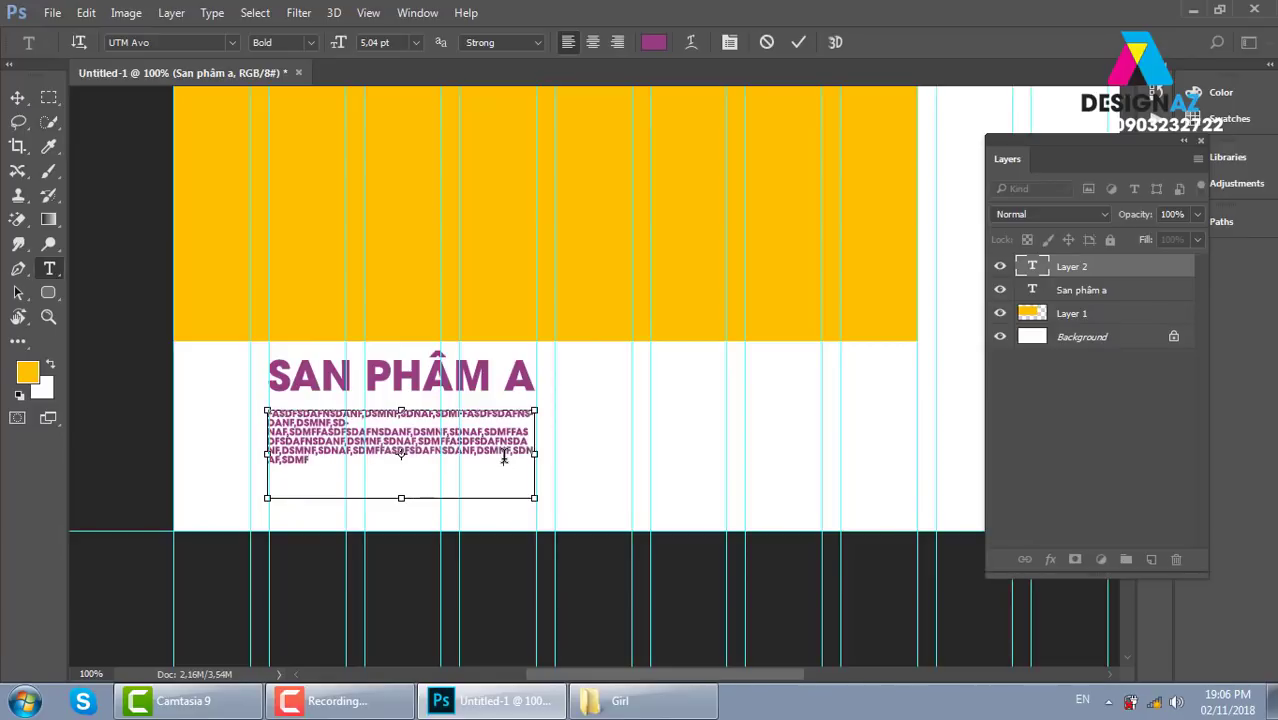
{"action": "key", "text": "ctrl+v"}
{"action": "key", "text": "ctrl+v"}
{"action": "key", "text": "ctrl+v"}
{"action": "left_click", "coordinate": [18, 97]}
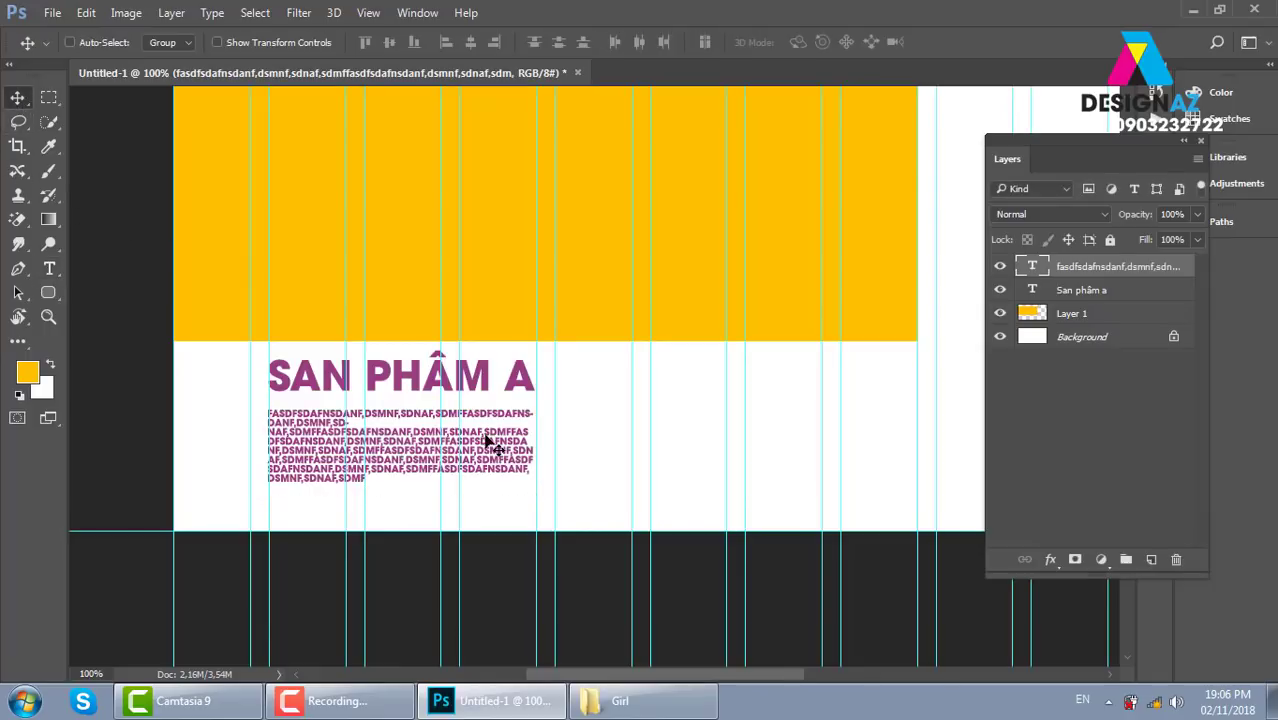
{"action": "key", "text": "t"}
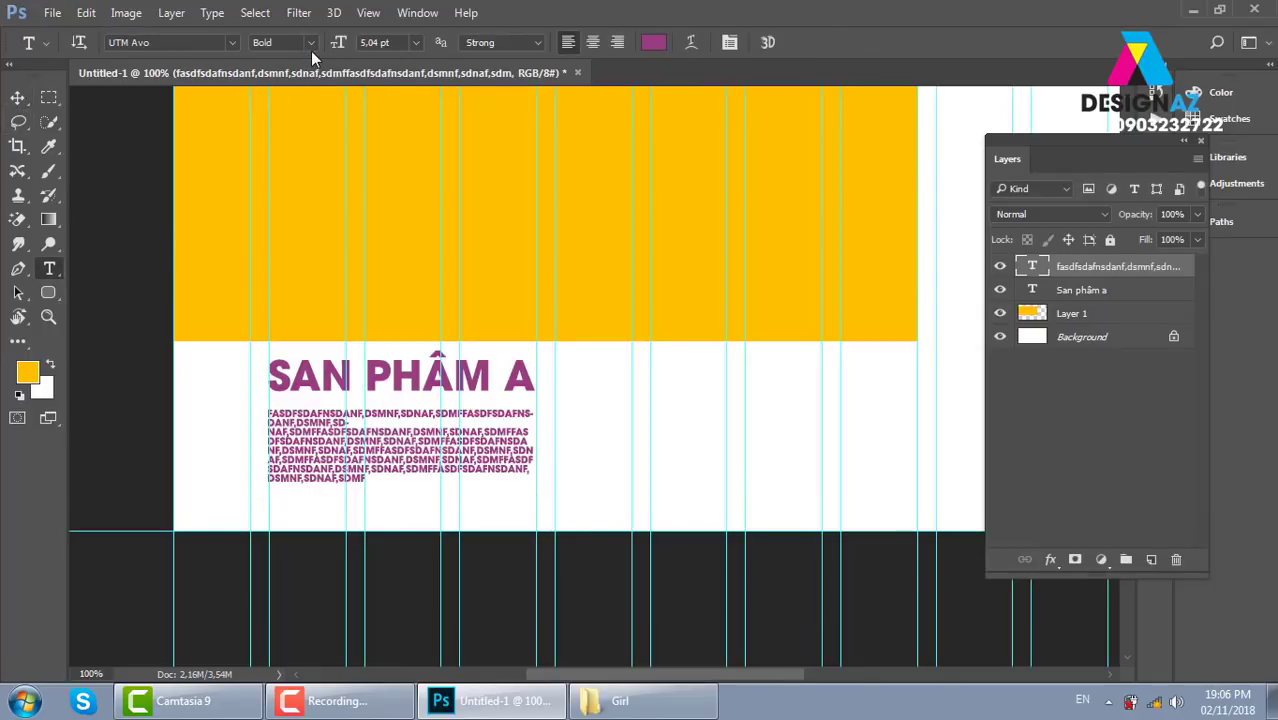
Step: Set the body text to Regular weight and turn off All Caps
{"action": "left_click", "coordinate": [312, 42]}
{"action": "left_click", "coordinate": [275, 58]}
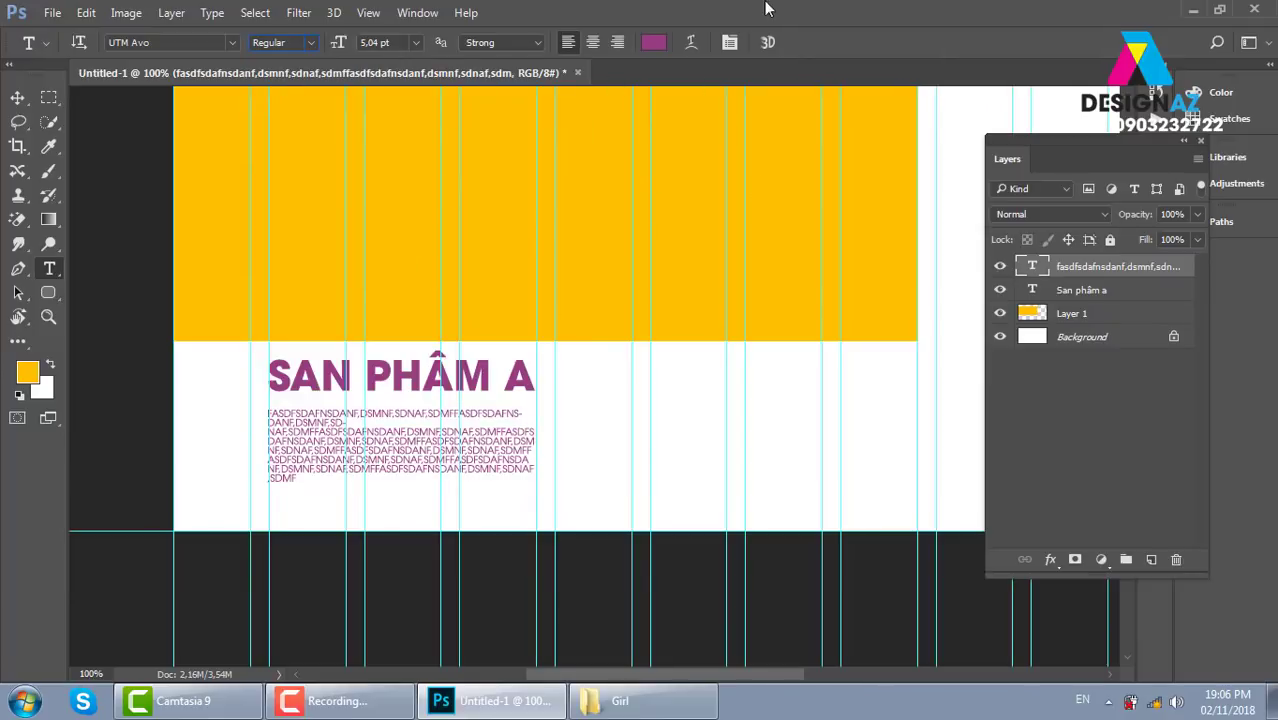
{"action": "left_click", "coordinate": [729, 42]}
{"action": "left_click", "coordinate": [800, 309]}
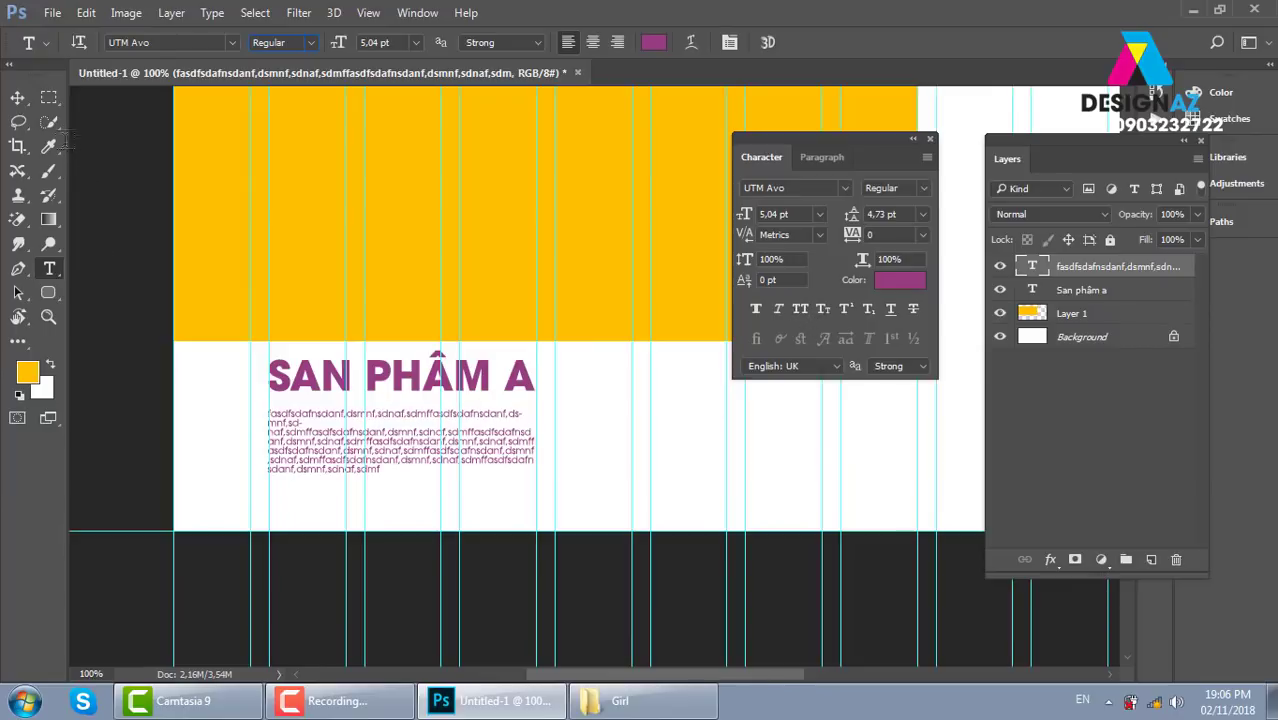
Step: Recolour the placeholder paragraph from purple to a dark grey
{"action": "left_click", "coordinate": [17, 97]}
{"action": "key", "text": "t"}
{"action": "left_click", "coordinate": [678, 42]}
{"action": "left_click_drag", "start_coordinate": [300, 382], "coordinate": [266, 380]}
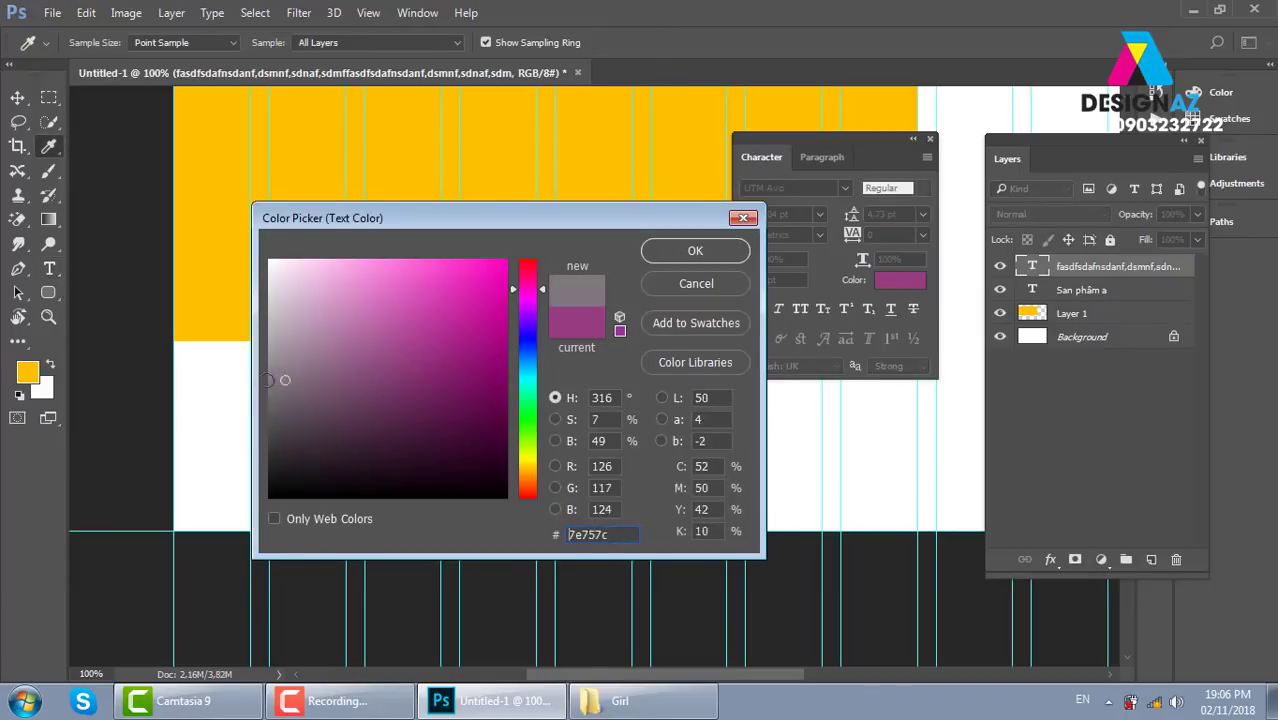
{"action": "left_click", "coordinate": [673, 250]}
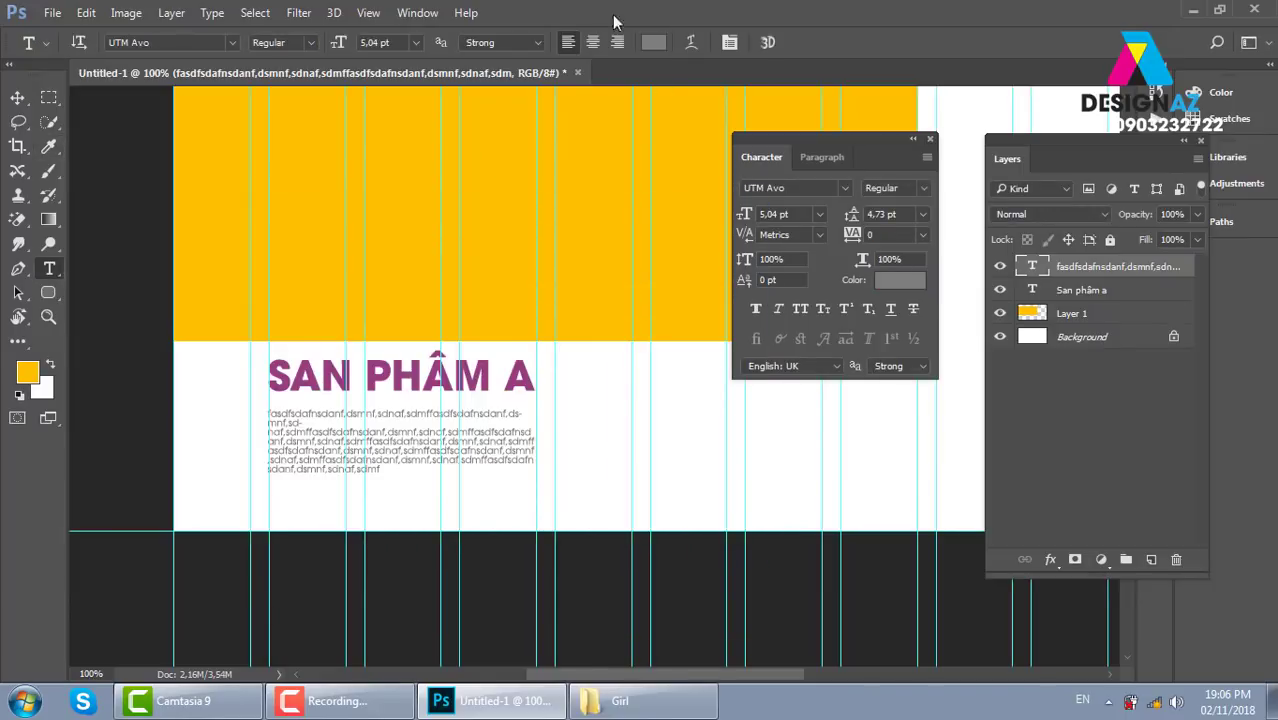
{"action": "left_click", "coordinate": [652, 43]}
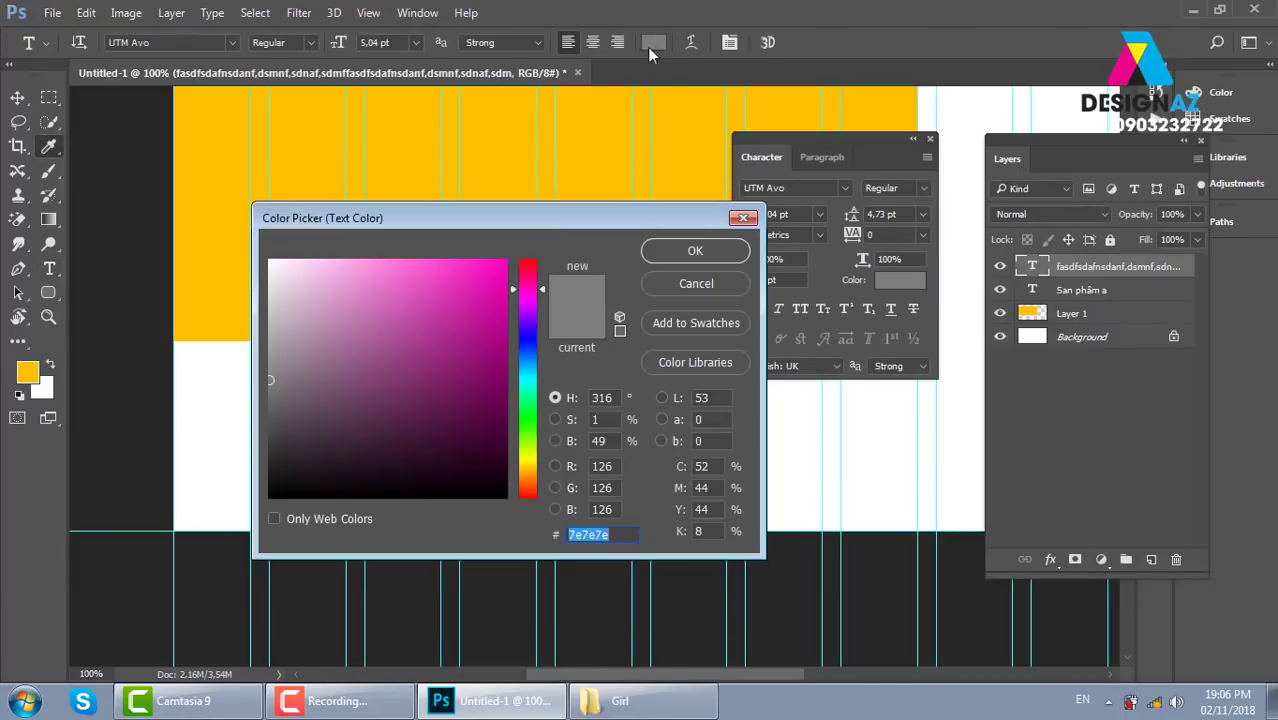
{"action": "left_click", "coordinate": [296, 409]}
{"action": "left_click", "coordinate": [697, 253]}
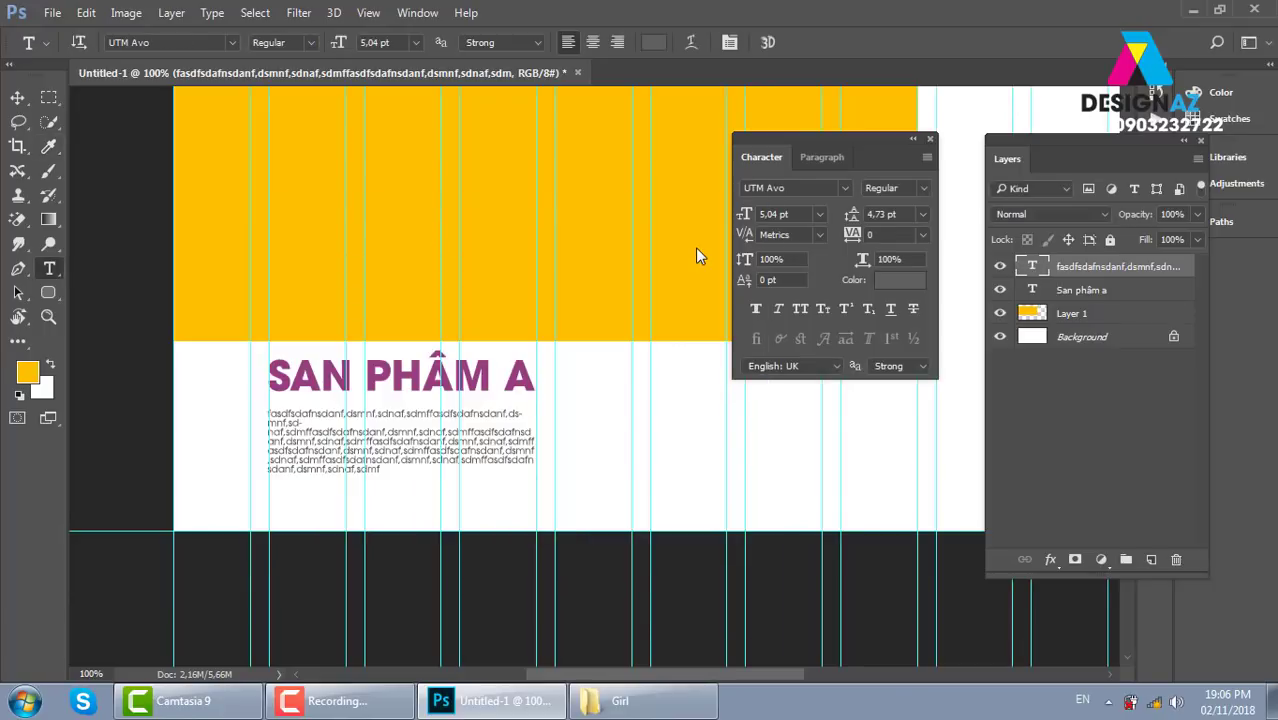
{"action": "left_click", "coordinate": [18, 98]}
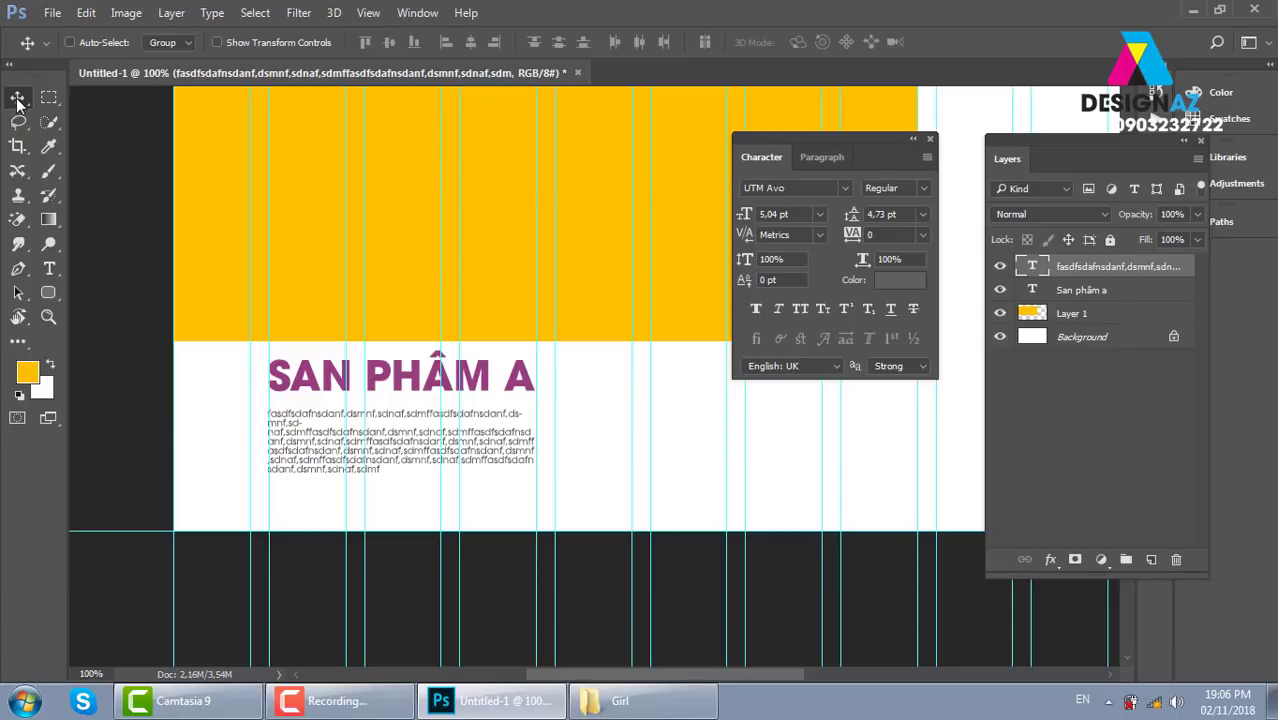
{"action": "left_click", "coordinate": [17, 100]}
Step: Apply Justify Last Left to the body paragraph and delete some of its characters
{"action": "key", "text": "t"}
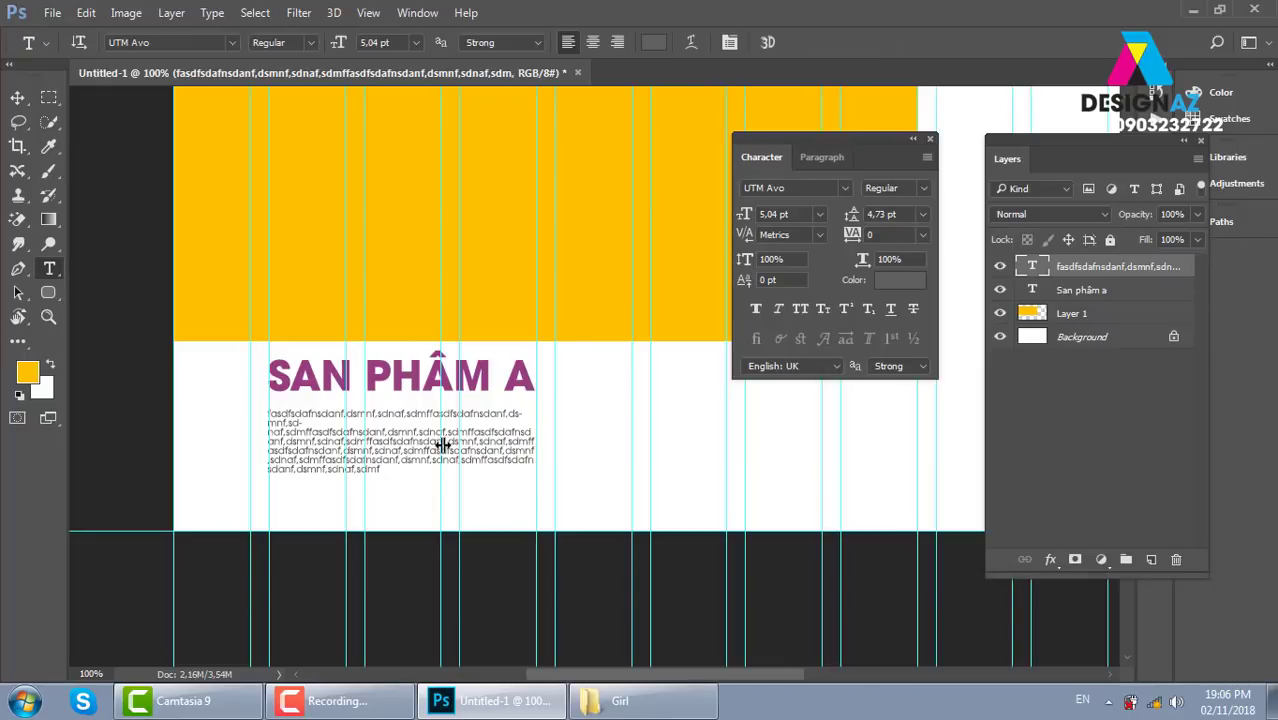
{"action": "left_click", "coordinate": [836, 158]}
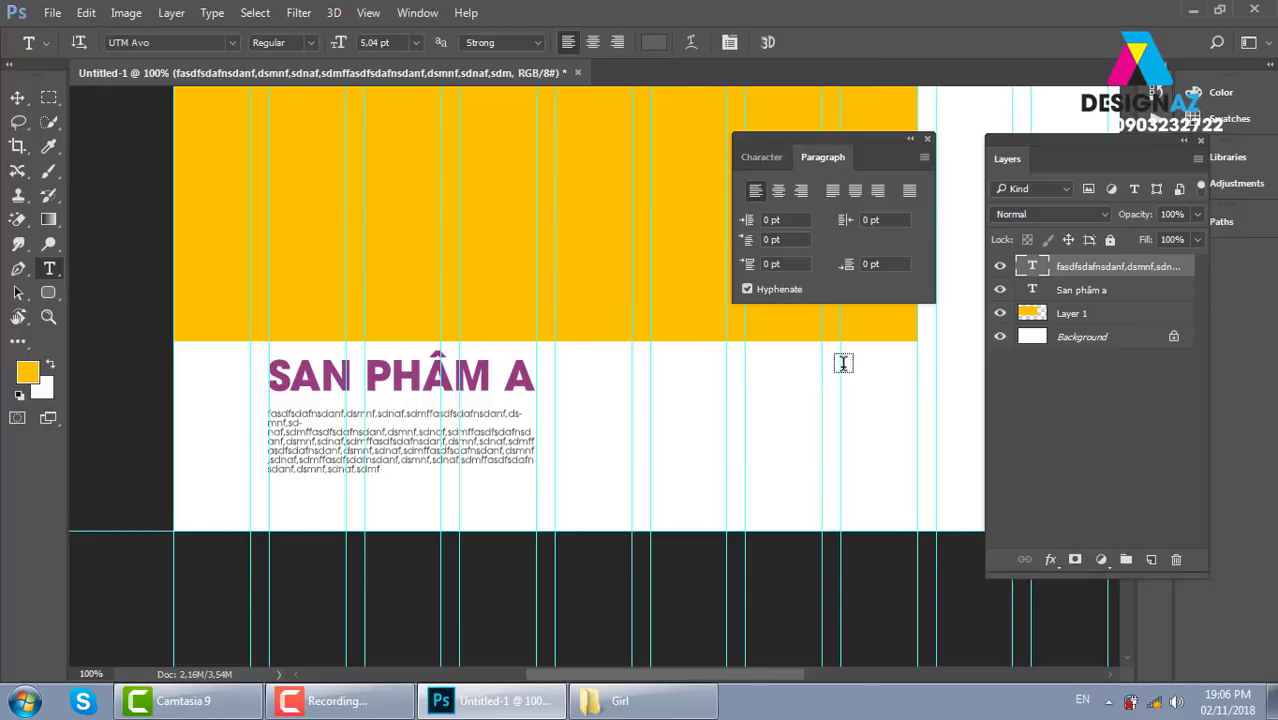
{"action": "left_click", "coordinate": [831, 192]}
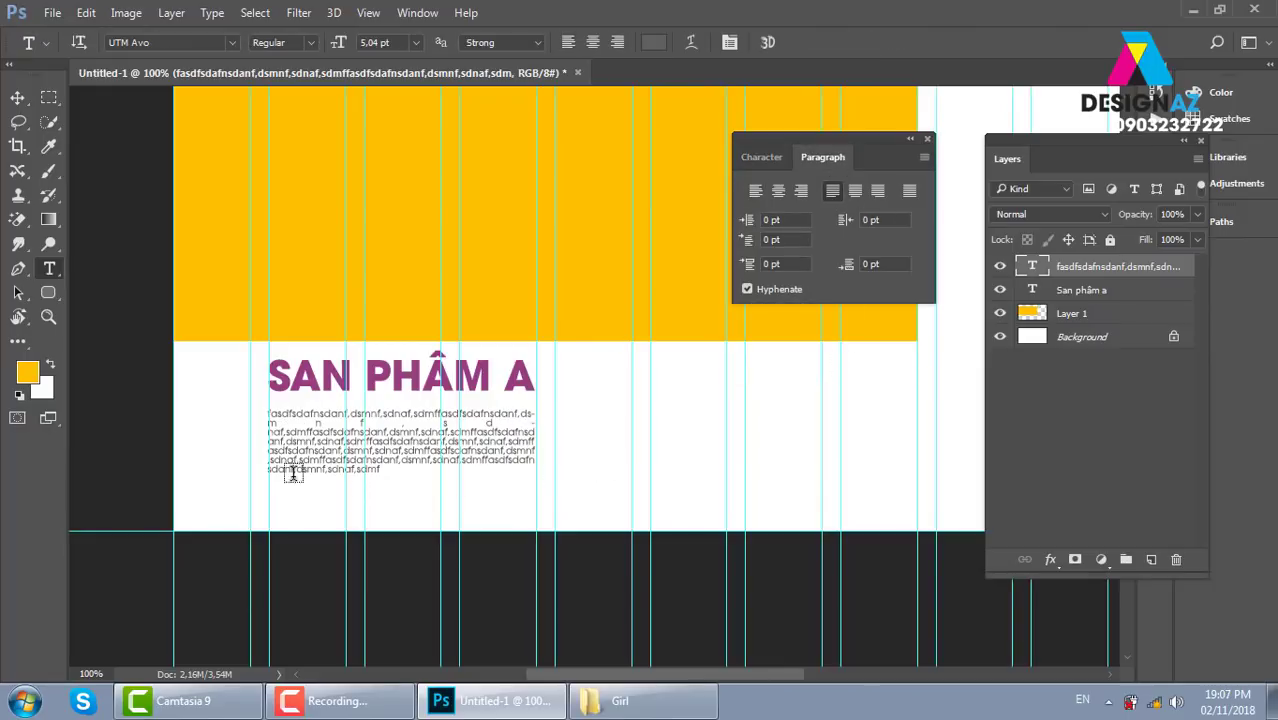
{"action": "left_click", "coordinate": [268, 432]}
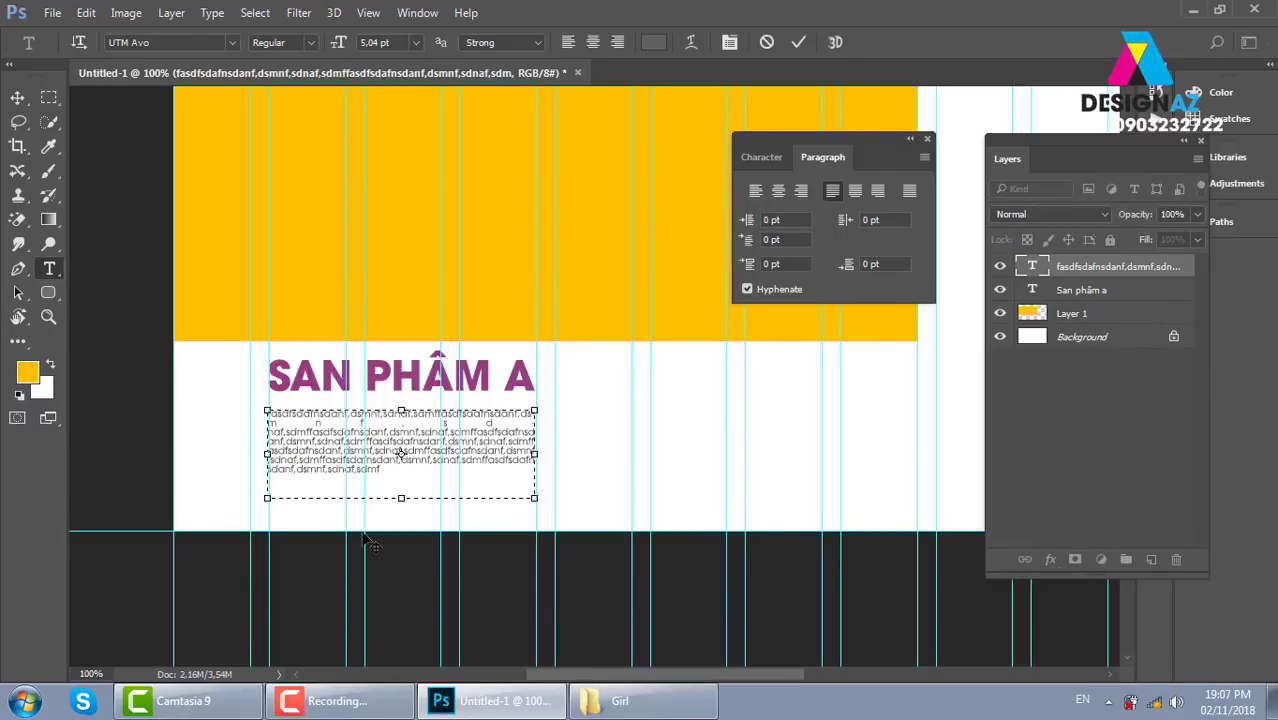
{"action": "key", "text": "BackSpace"}
{"action": "key", "text": "BackSpace"}
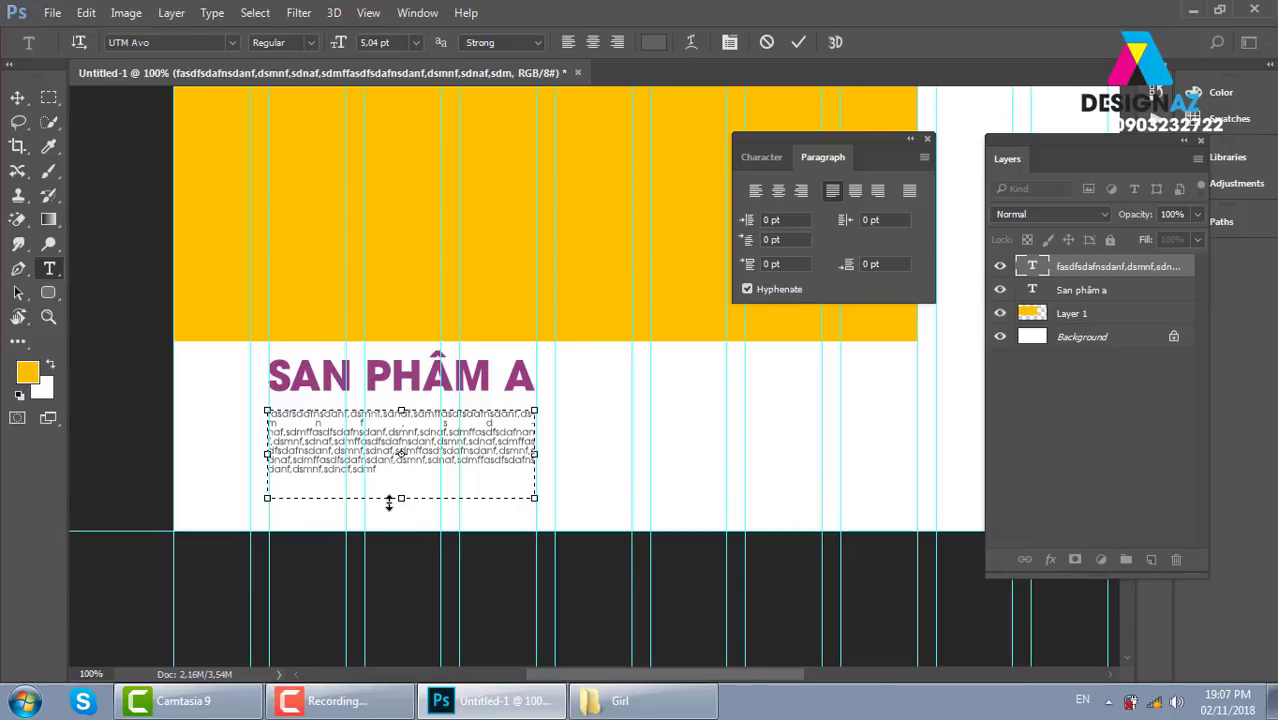
{"action": "key", "text": "BackSpace"}
{"action": "key", "text": "BackSpace"}
{"action": "key", "text": "BackSpace"}
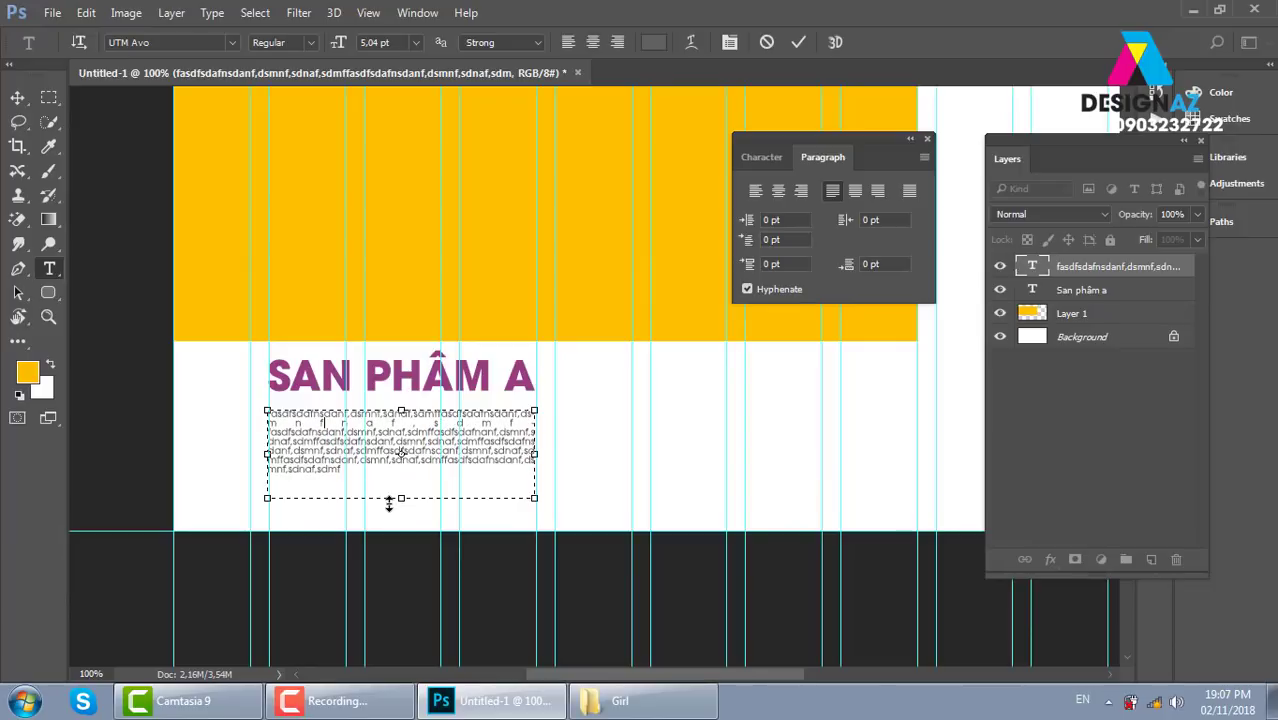
{"action": "key", "text": "BackSpace"}
{"action": "key", "text": "BackSpace"}
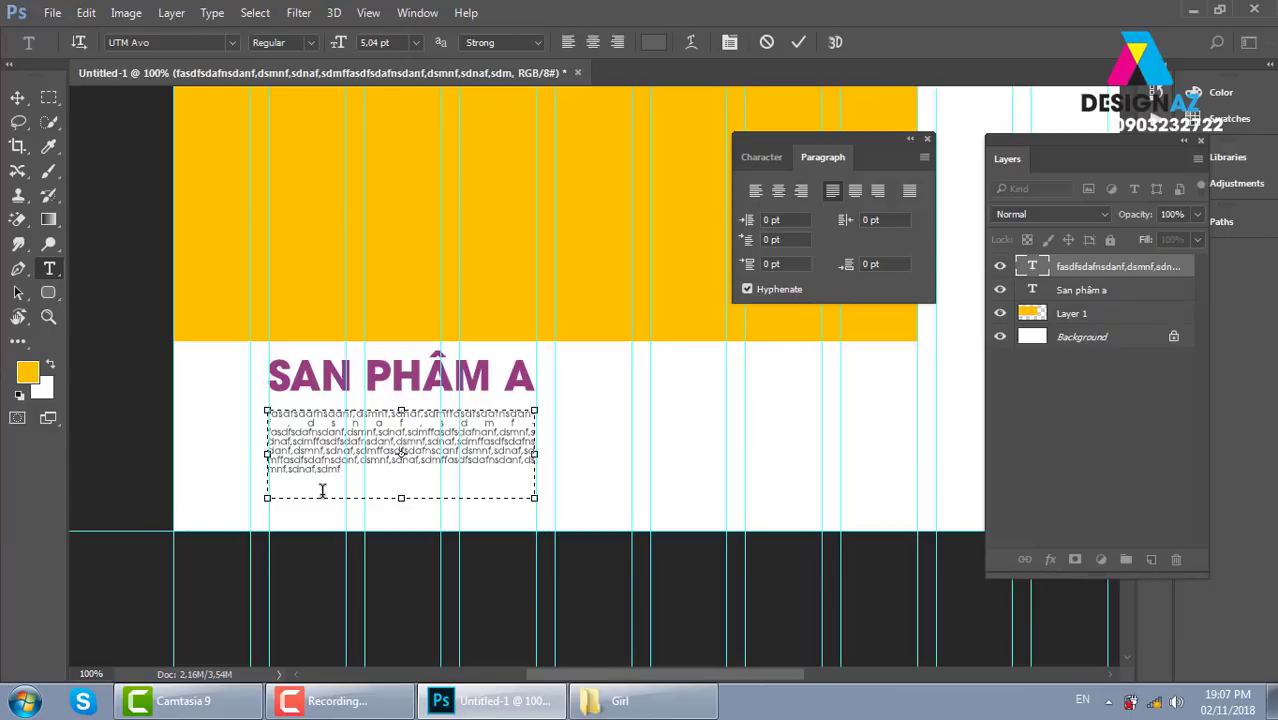
{"action": "key", "text": "BackSpace"}
{"action": "key", "text": "BackSpace"}
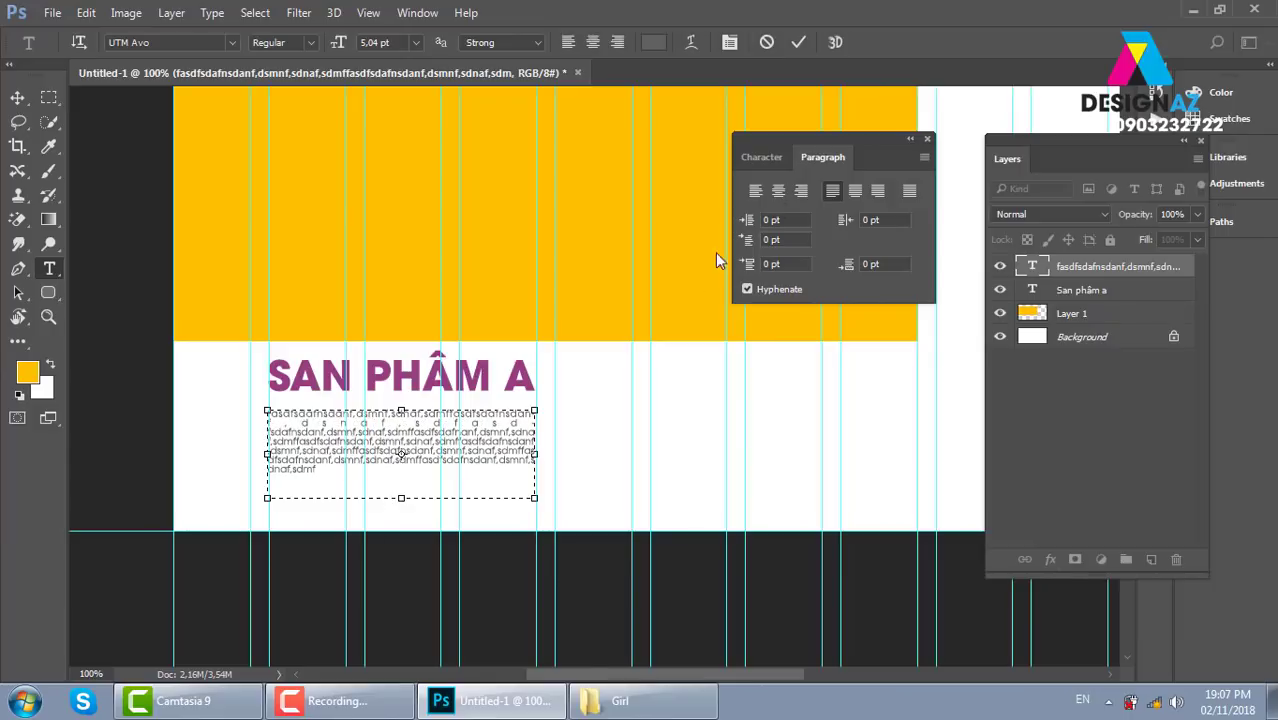
Step: Left-align the paragraph, remove the extra line break and paste in more filler text
{"action": "left_click", "coordinate": [755, 190]}
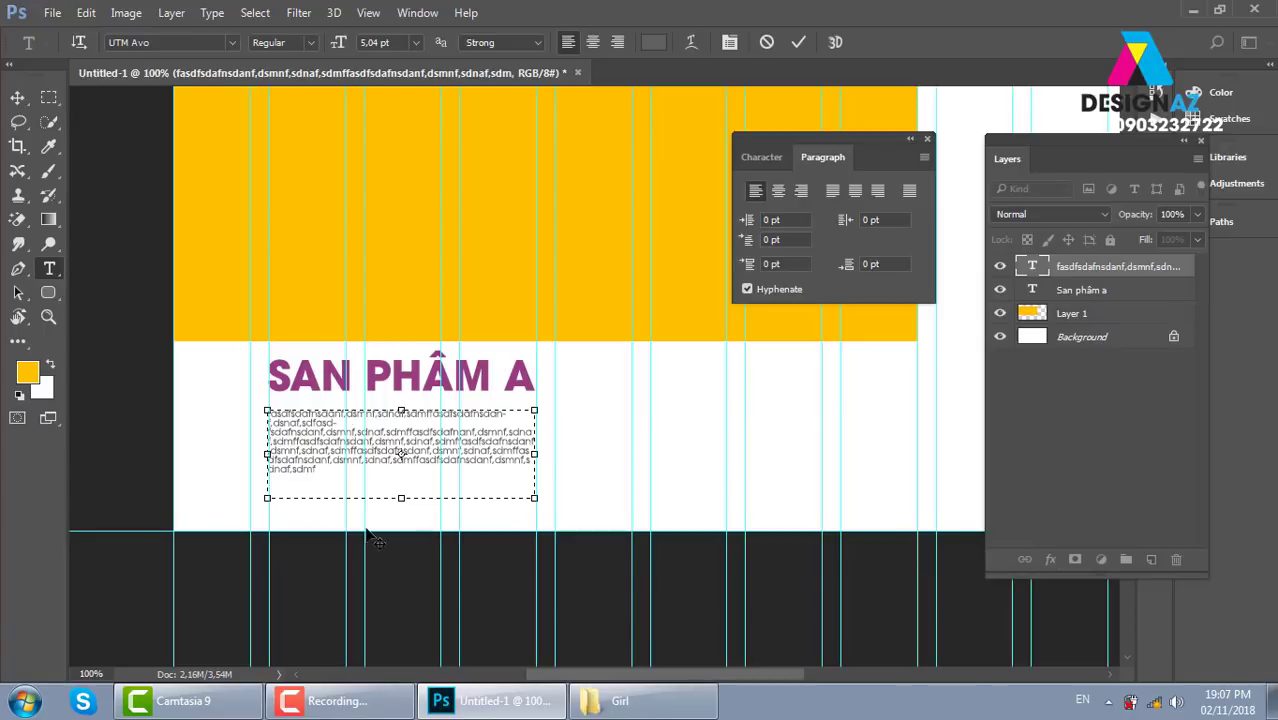
{"action": "key", "text": "Delete"}
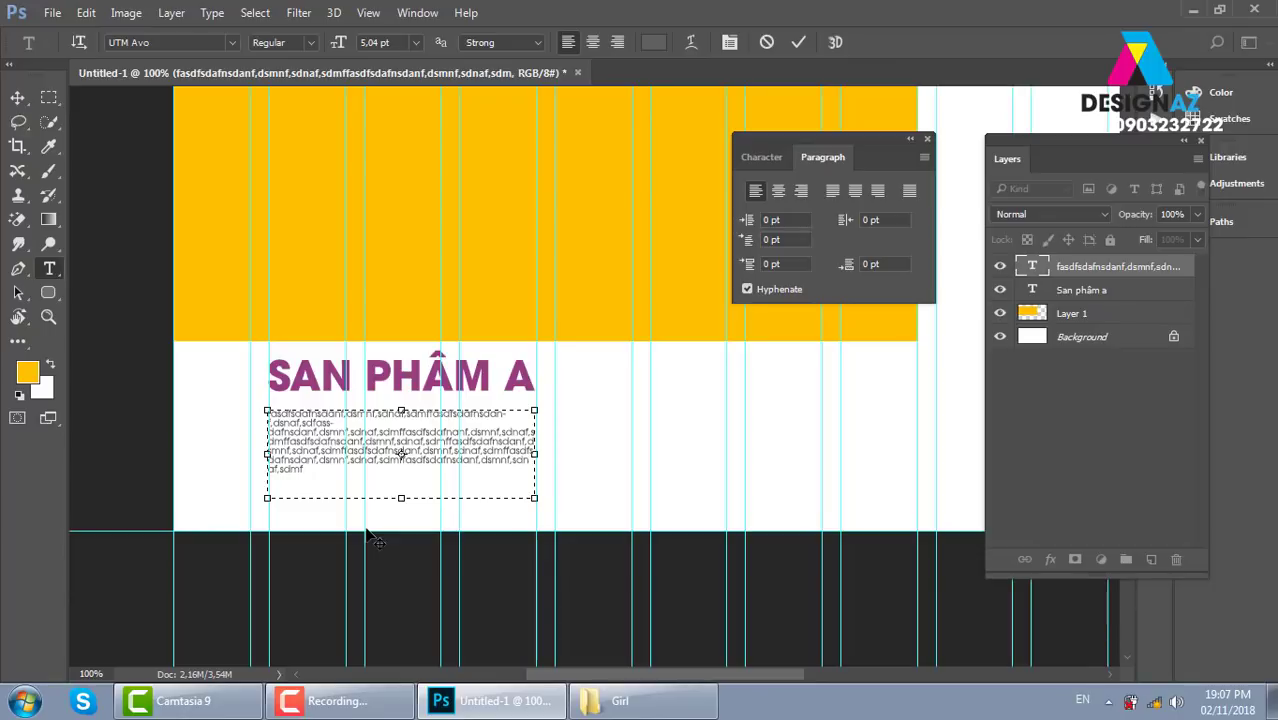
{"action": "mouse_move", "coordinate": [332, 431]}
{"action": "left_mouse_down"}
{"action": "mouse_move", "coordinate": [264, 422]}
{"action": "mouse_move", "coordinate": [397, 442]}
{"action": "left_mouse_up"}
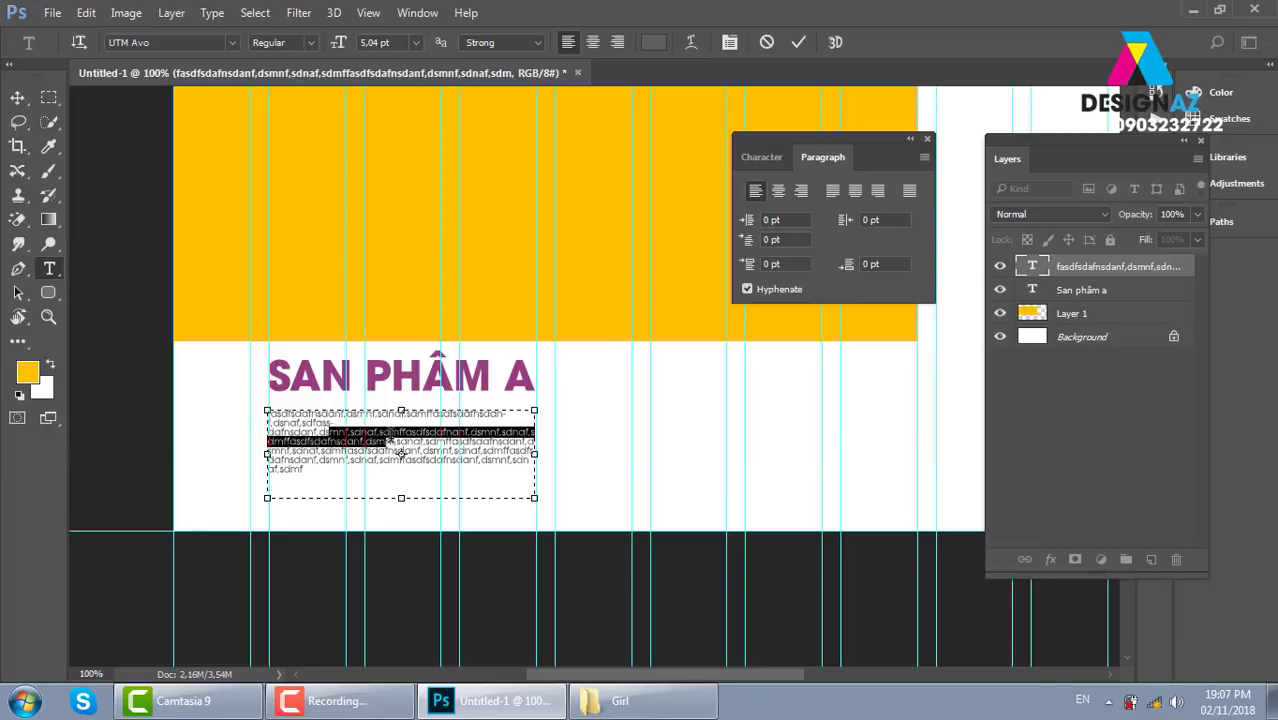
{"action": "left_click", "coordinate": [332, 422]}
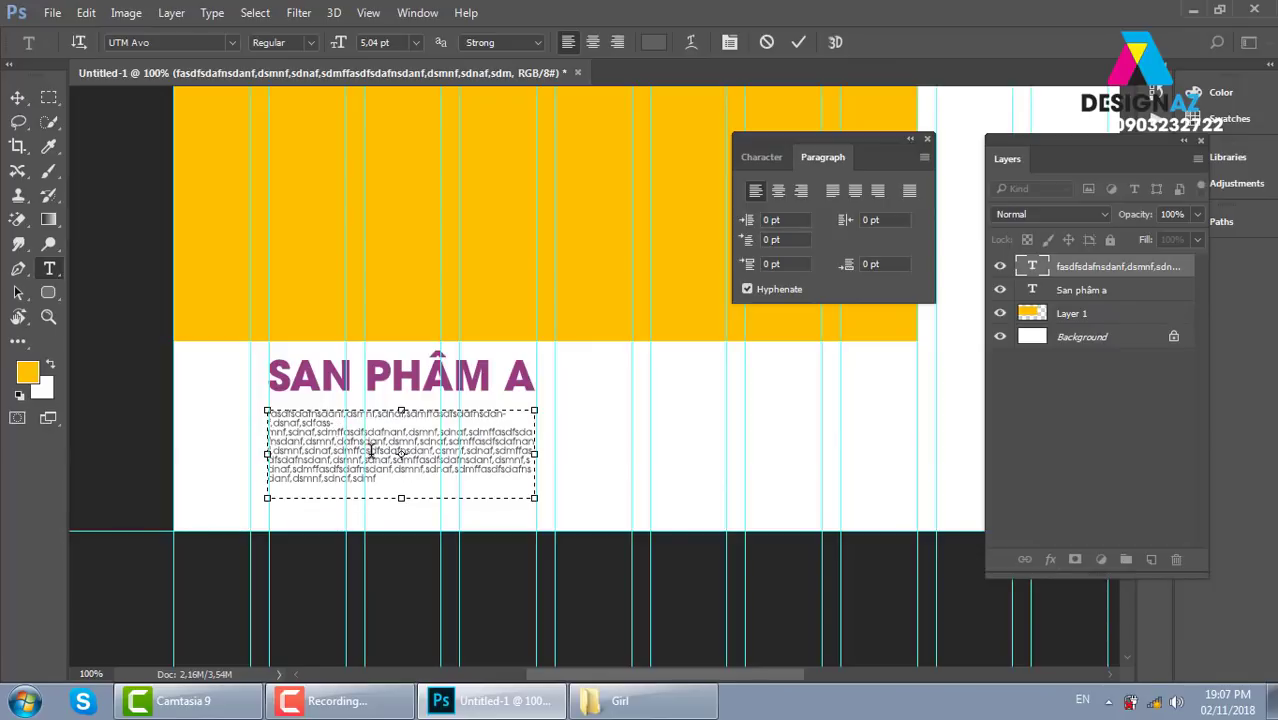
{"action": "key", "text": "ctrl+v"}
Step: Commit the text, hide the guides, close the Paragraph panel and zoom out to 50%
{"action": "left_click", "coordinate": [17, 97]}
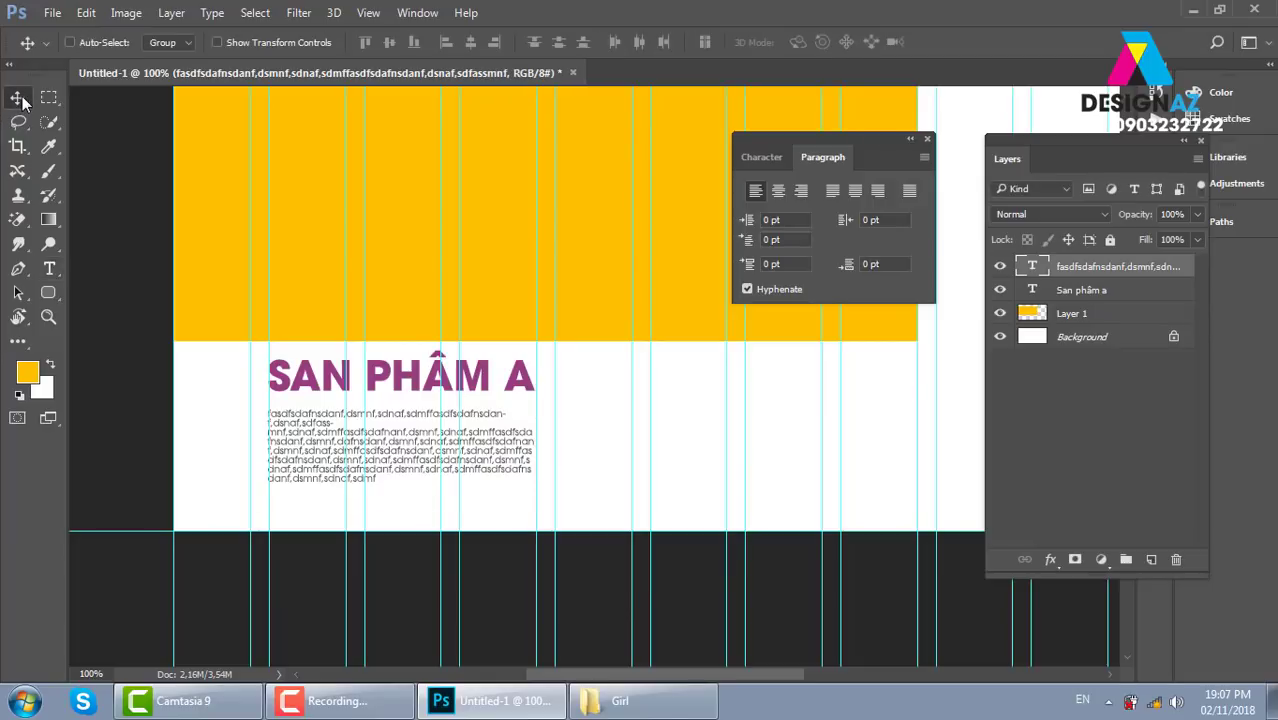
{"action": "key", "text": "ctrl+semicolon"}
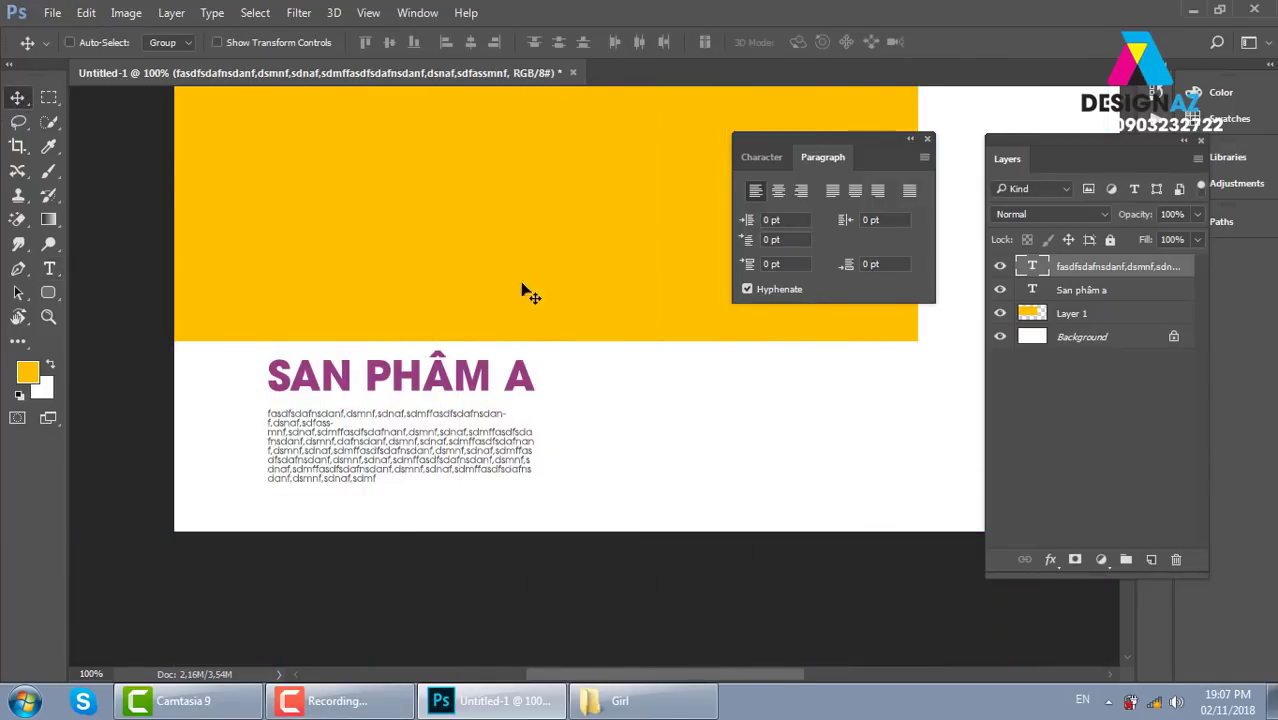
{"action": "left_click", "coordinate": [928, 140]}
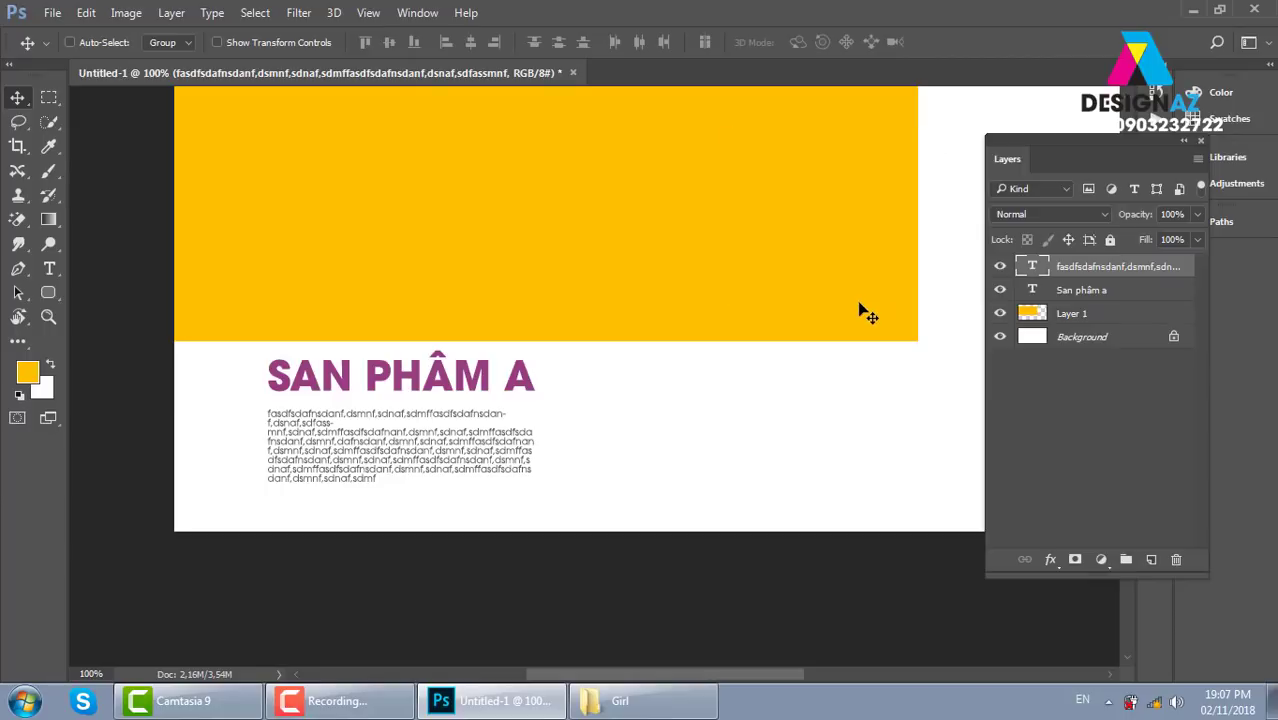
{"action": "key", "text": "ctrl+minus"}
{"action": "key", "text": "ctrl+minus"}
Step: Select Layer 1 together with both text layers
{"action": "right_click", "coordinate": [572, 309]}
{"action": "left_click", "coordinate": [606, 318]}
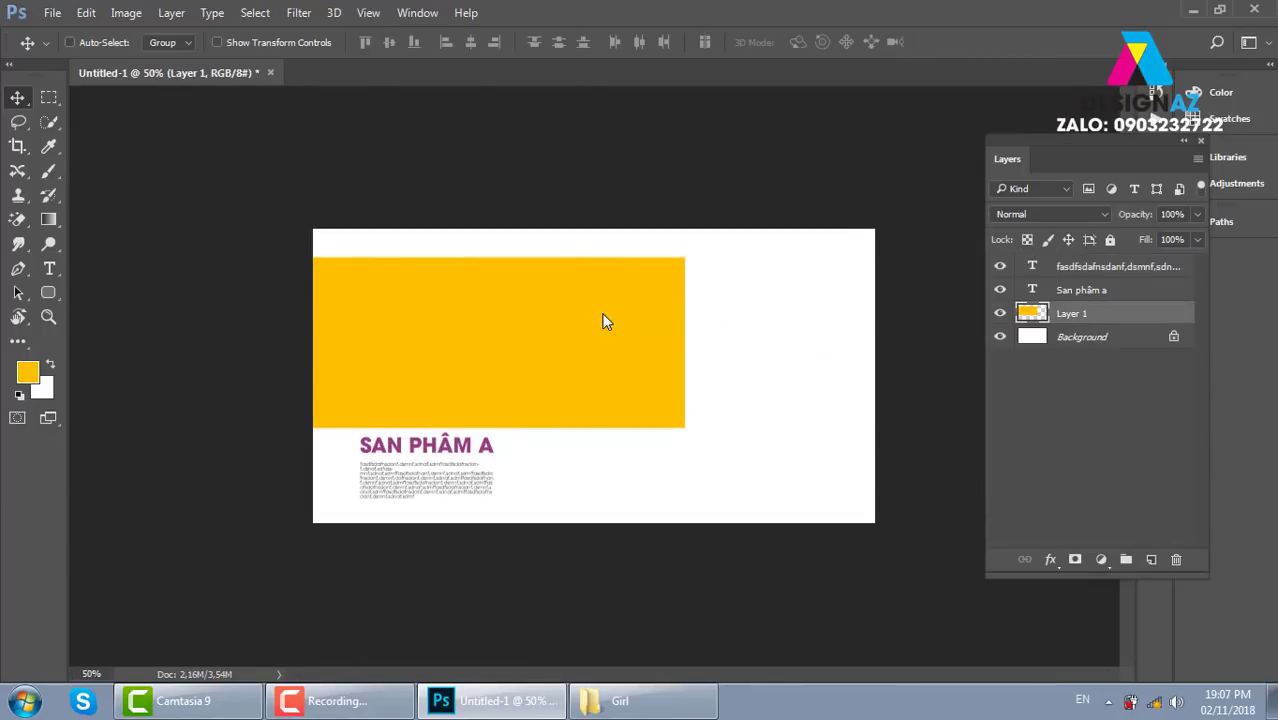
{"action": "right_click", "coordinate": [535, 305]}
{"action": "left_click", "coordinate": [582, 309]}
{"action": "left_click", "coordinate": [1140, 268], "text": "shift"}
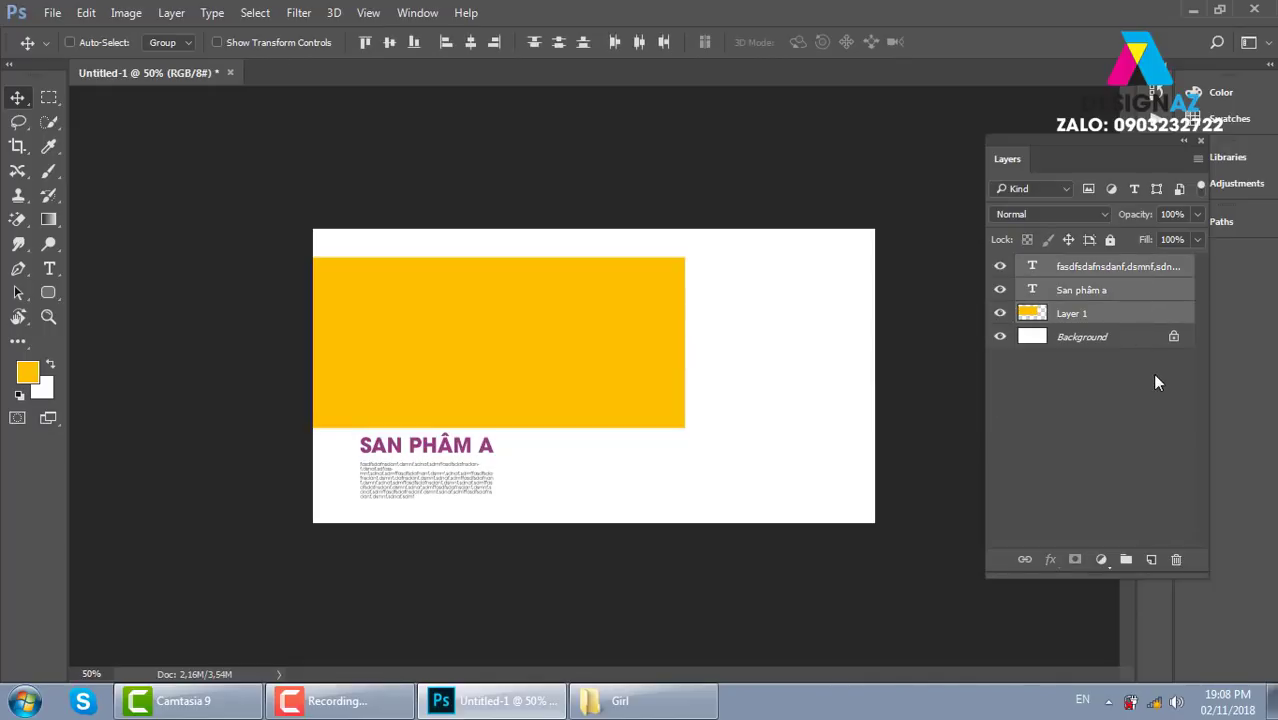
Step: Delete the orange Layer 1 and both text layers, leaving only the Background
{"action": "key", "text": "Delete"}
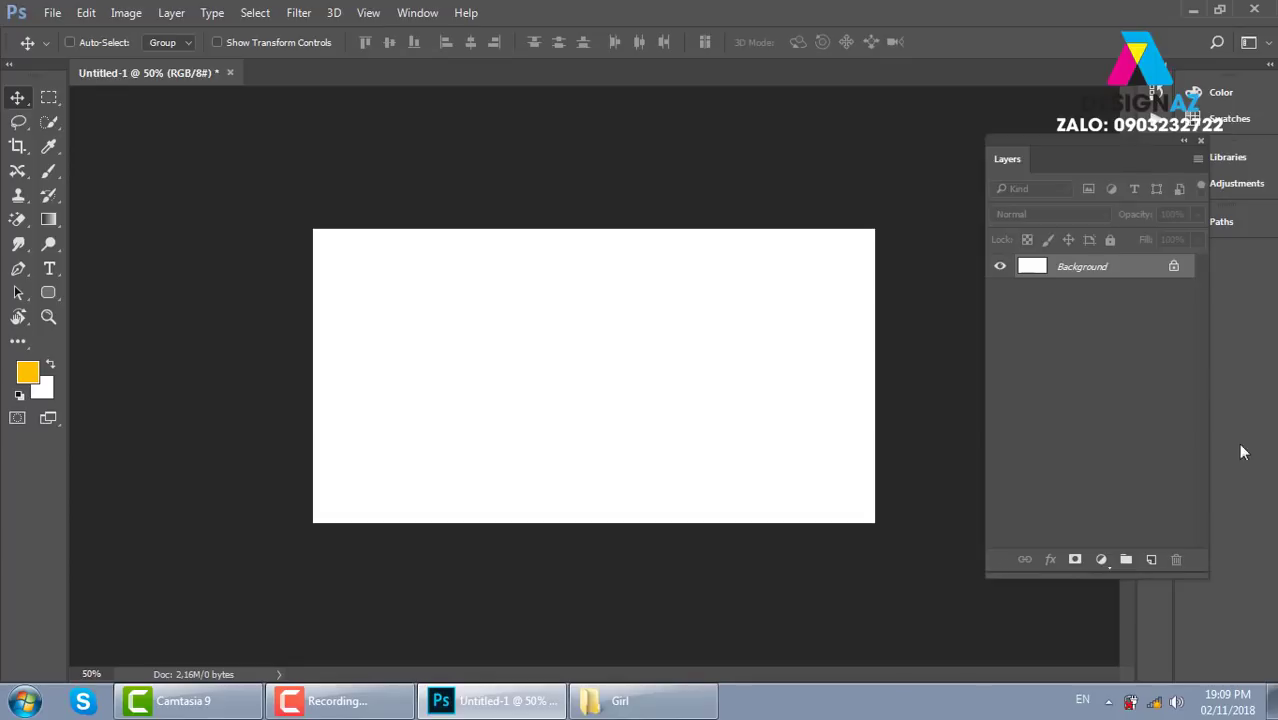
Step: Zoom in on the blank canvas and bring up the Open dialog showing the Girl folder
{"action": "key", "text": "ctrl+plus"}
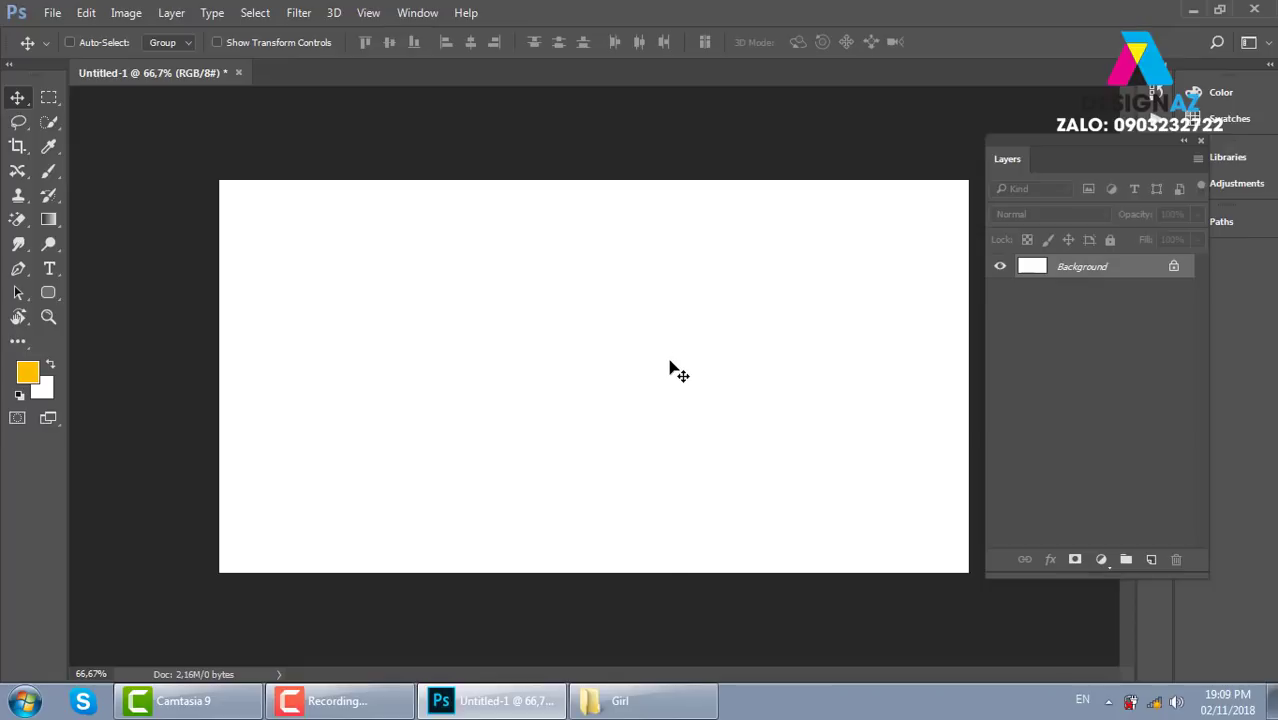
{"action": "key", "text": "ctrl"}
{"action": "key", "text": "ctrl+o"}
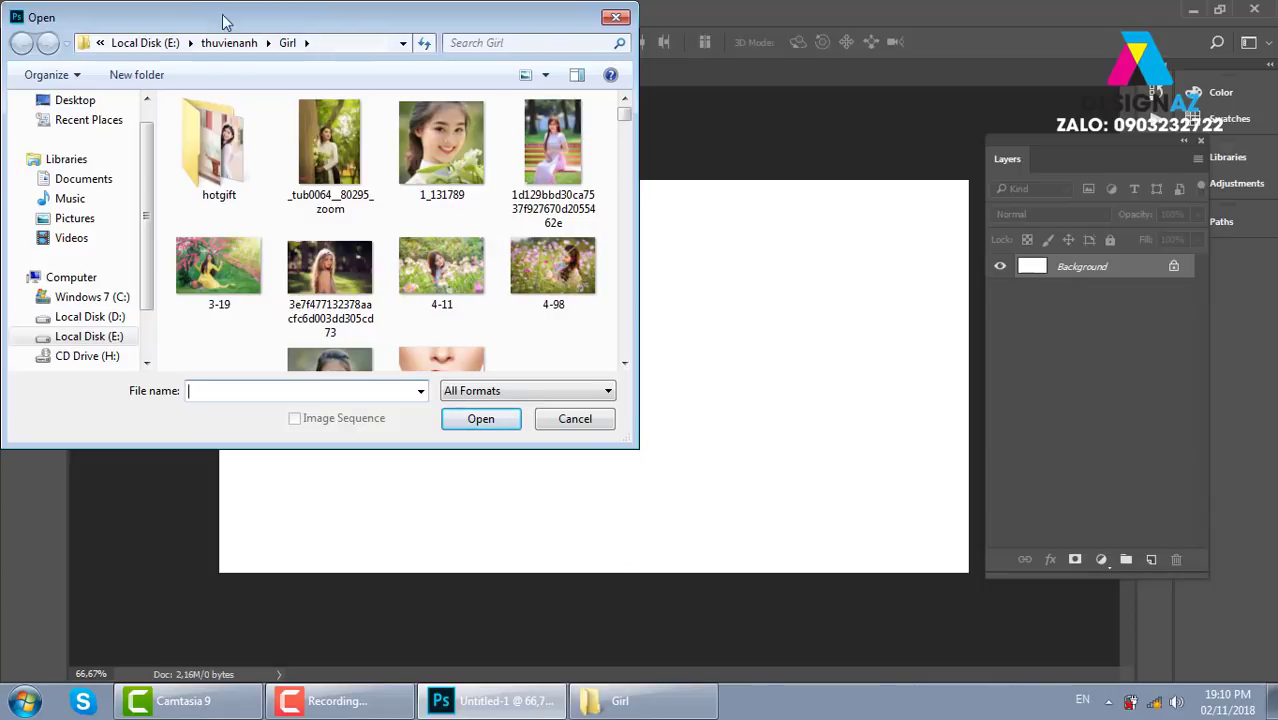
Step: Browse the thuvienanh Backgroud folder, checking the bg and tim subfolders for backgrounds
{"action": "left_click", "coordinate": [245, 48]}
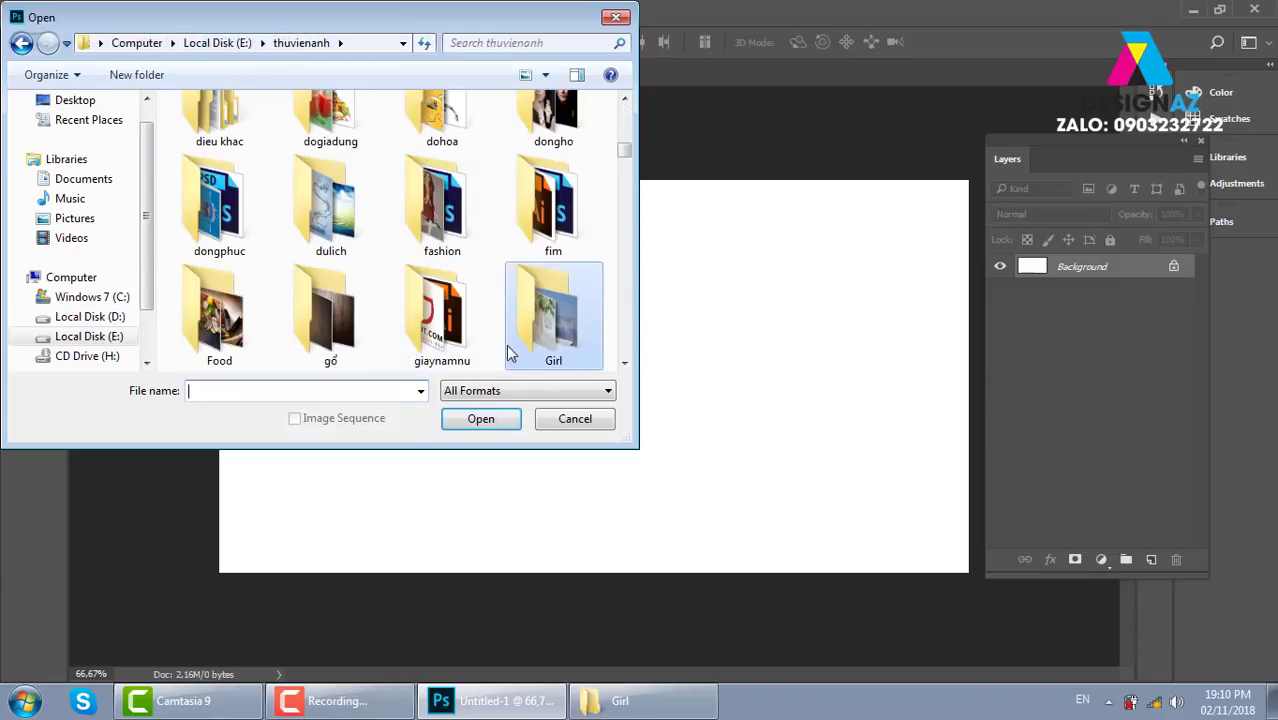
{"action": "double_click", "coordinate": [474, 337]}
{"action": "type", "text": "b58b412f3831fb3550b5723d5d22977a"}
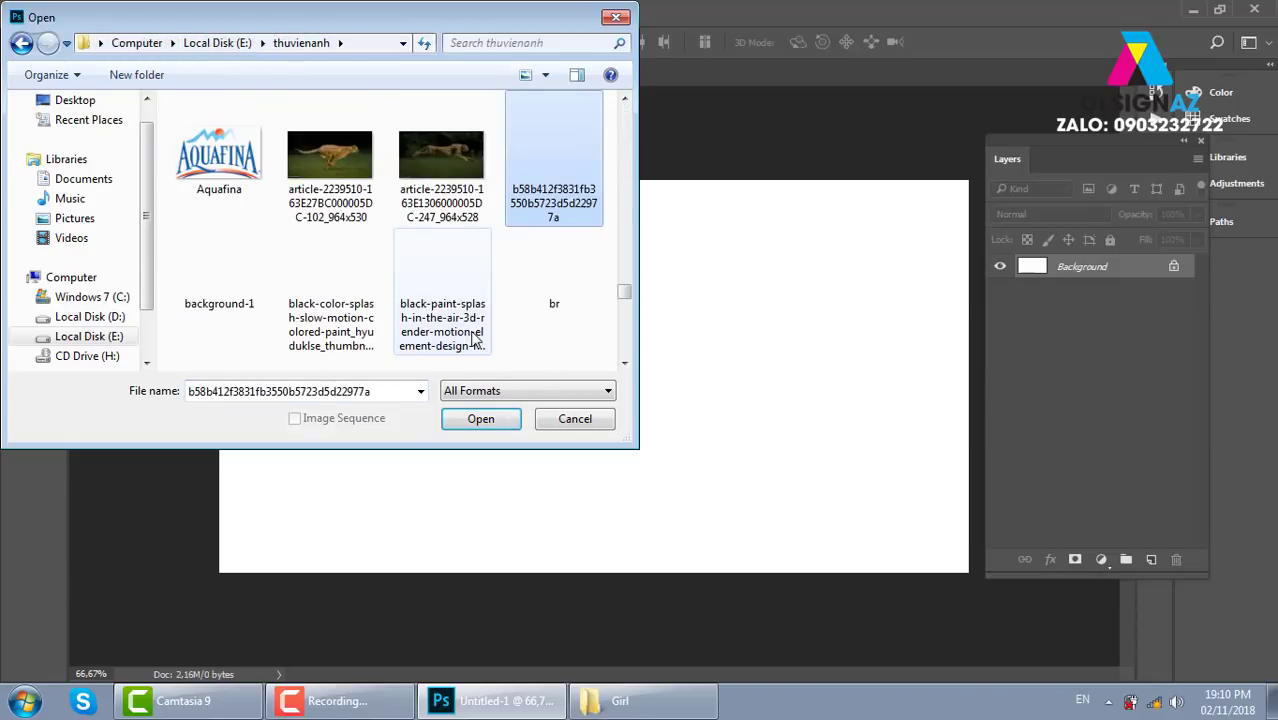
{"action": "type", "text": "bb"}
{"action": "key", "text": "b"}
{"action": "key", "text": "b"}
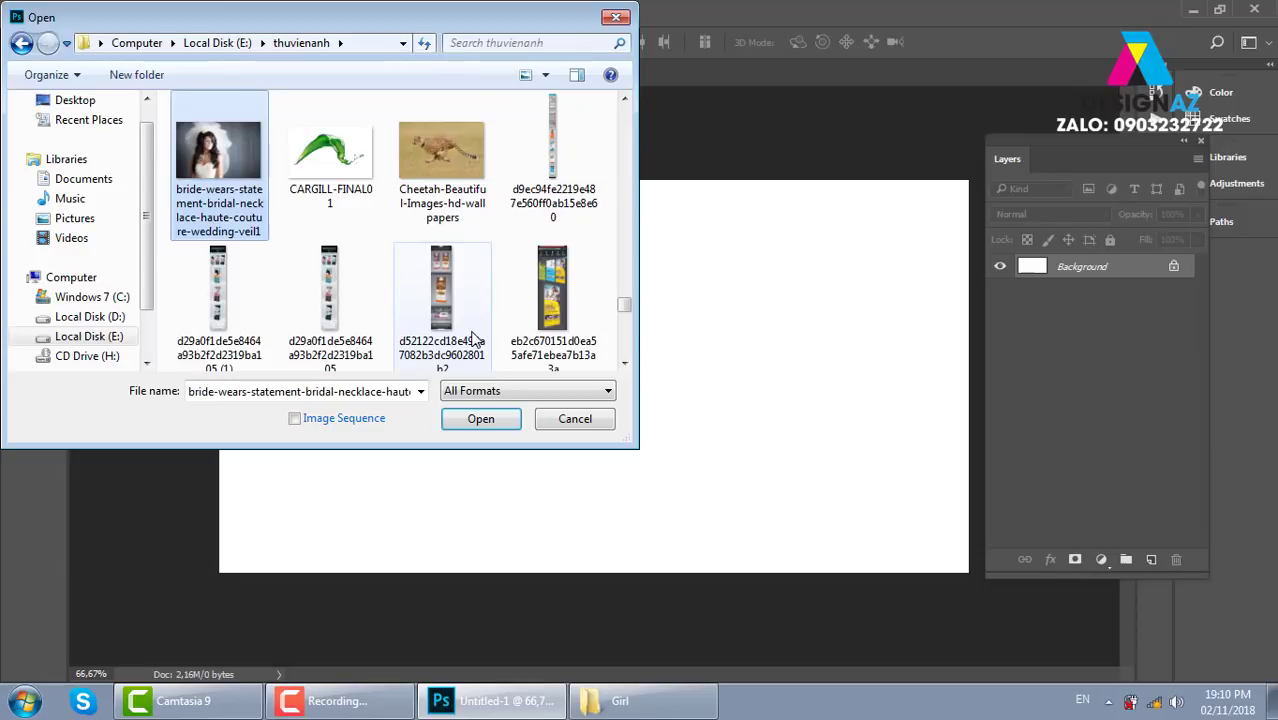
{"action": "key", "text": "b"}
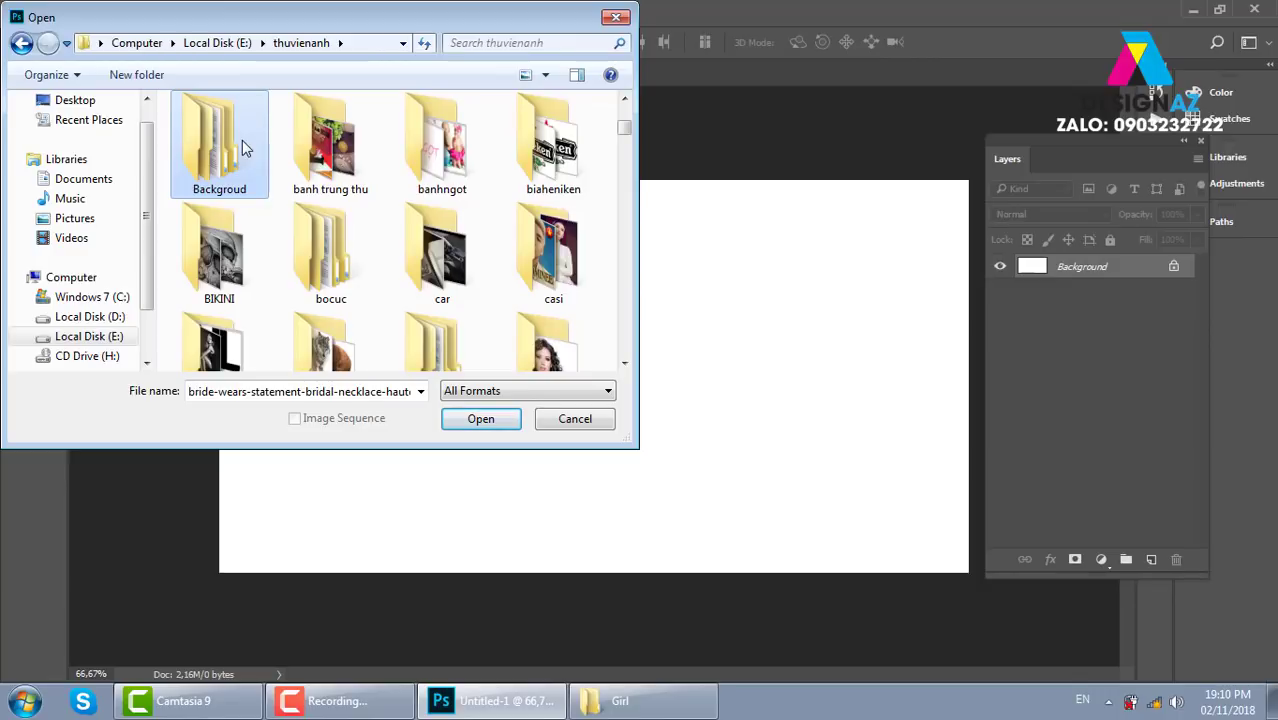
{"action": "double_click", "coordinate": [265, 163]}
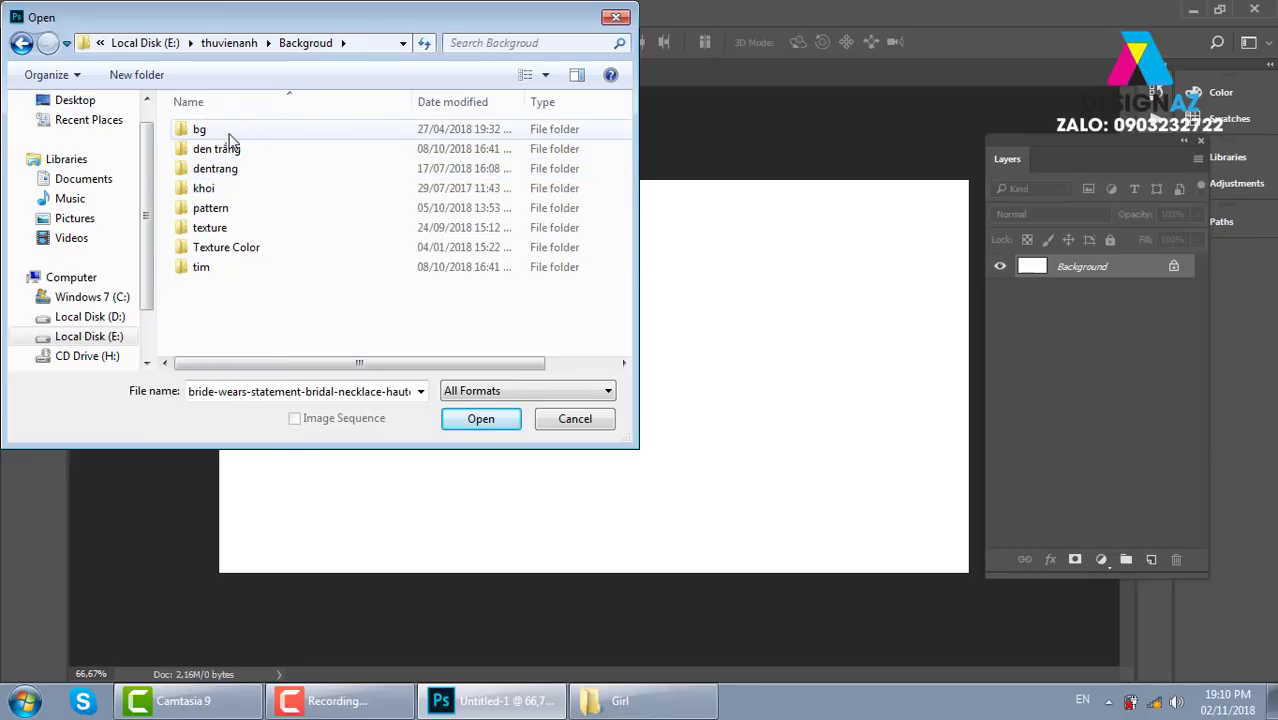
{"action": "double_click", "coordinate": [201, 129]}
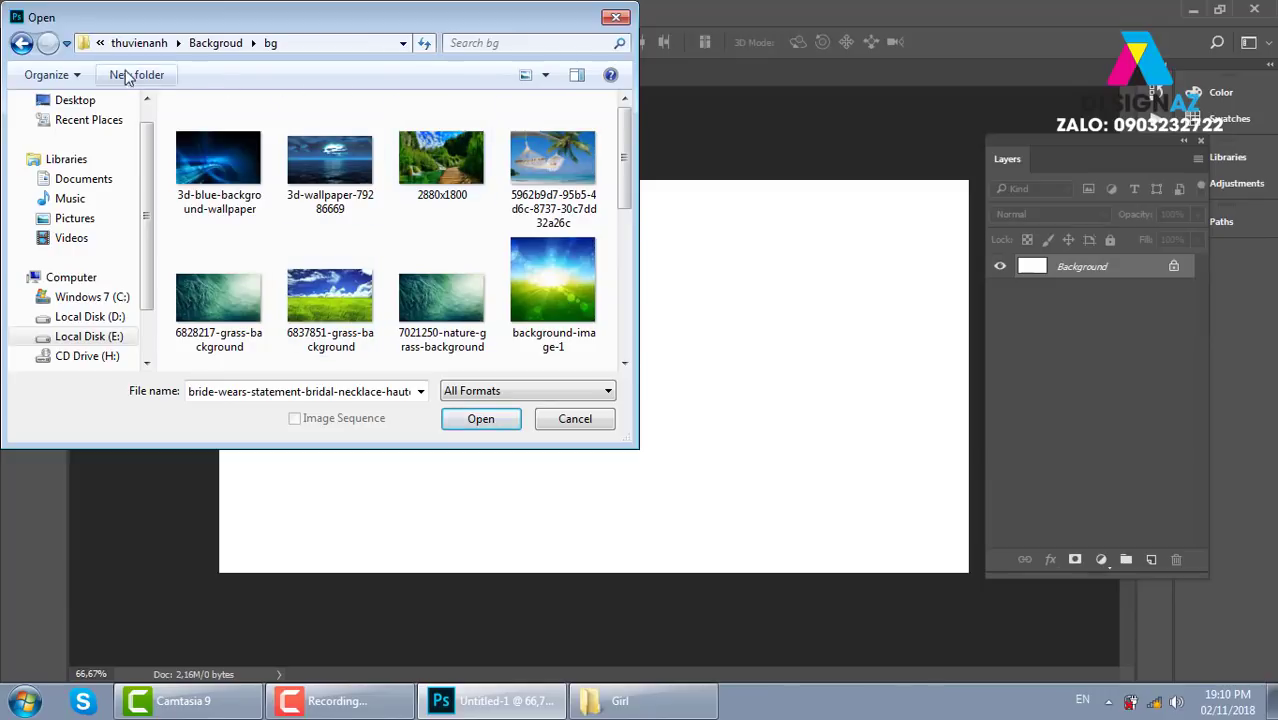
{"action": "left_click", "coordinate": [21, 43]}
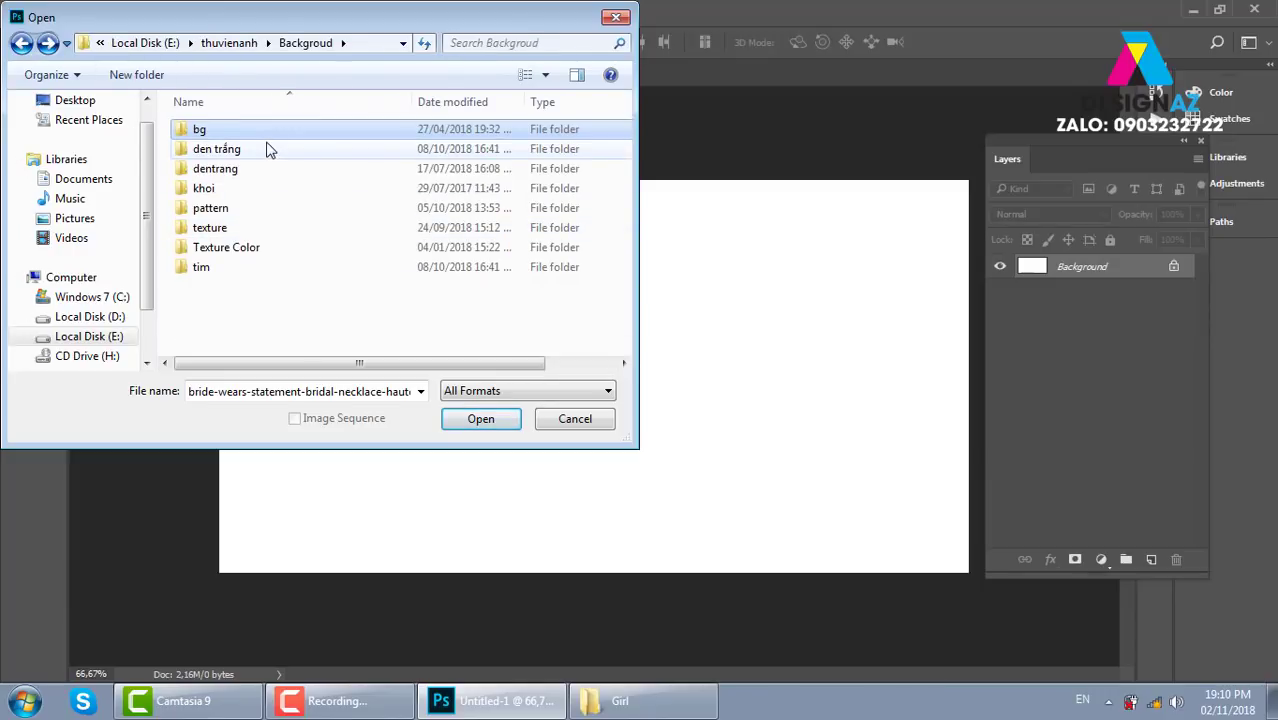
{"action": "double_click", "coordinate": [256, 272]}
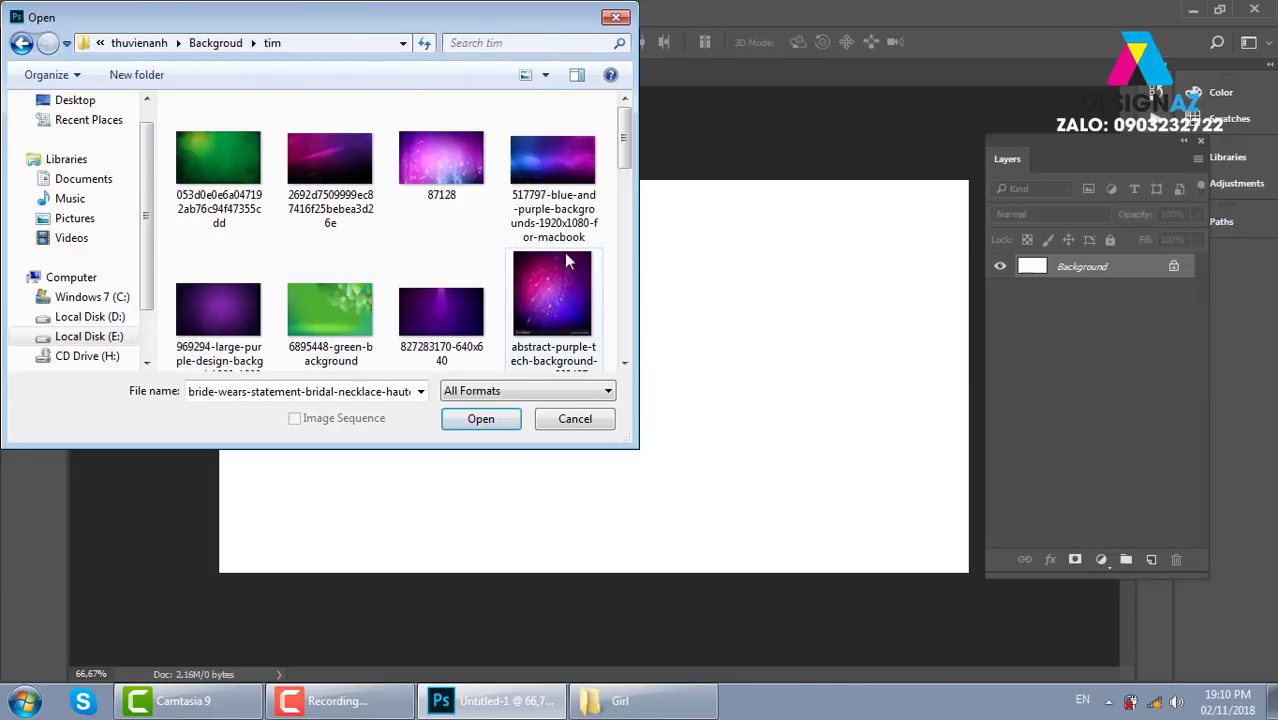
{"action": "left_click_drag", "start_coordinate": [622, 152], "coordinate": [620, 225]}
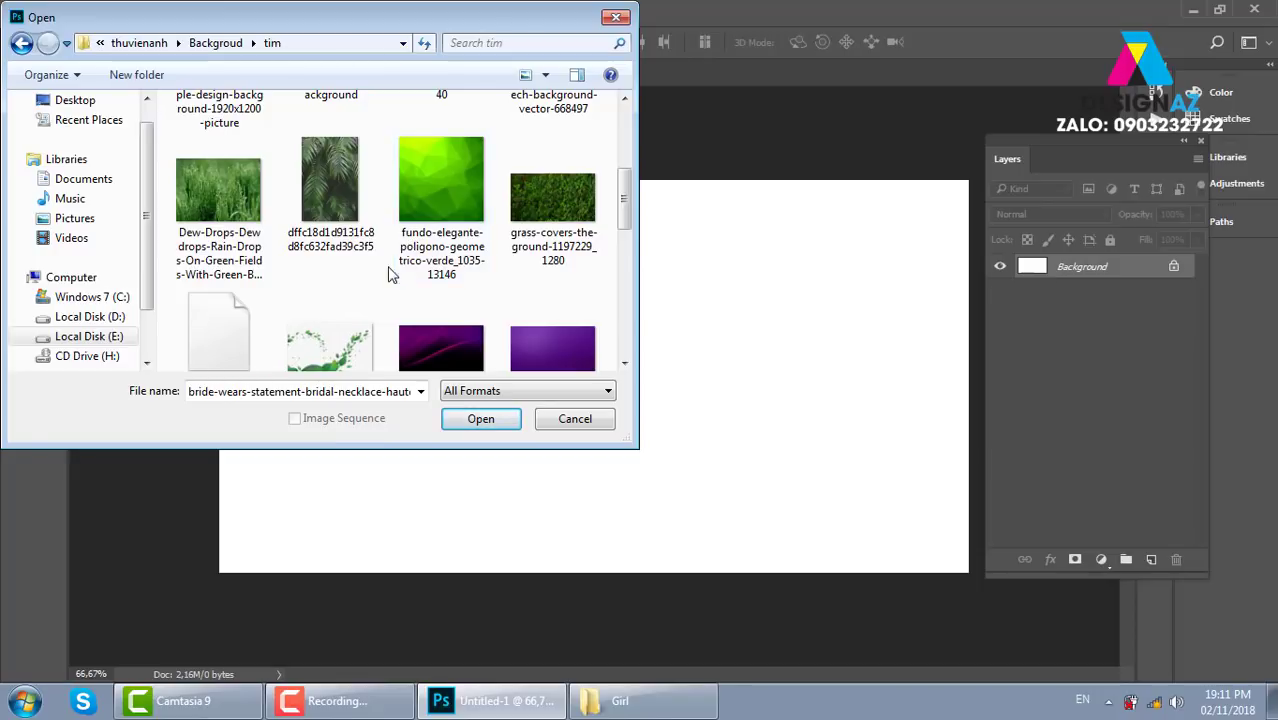
{"action": "left_click", "coordinate": [21, 43]}
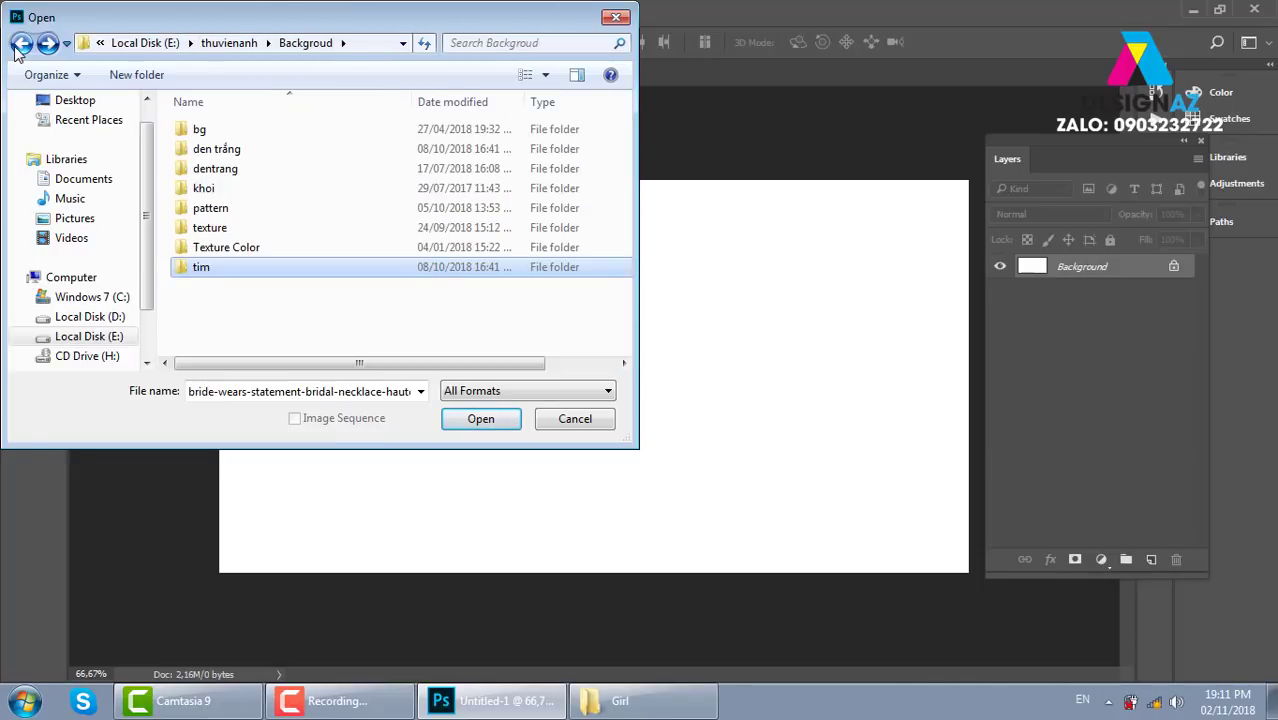
Step: Open artsfon.com-40799.jpg from the texture folder, copy the whole image and close it
{"action": "double_click", "coordinate": [232, 232]}
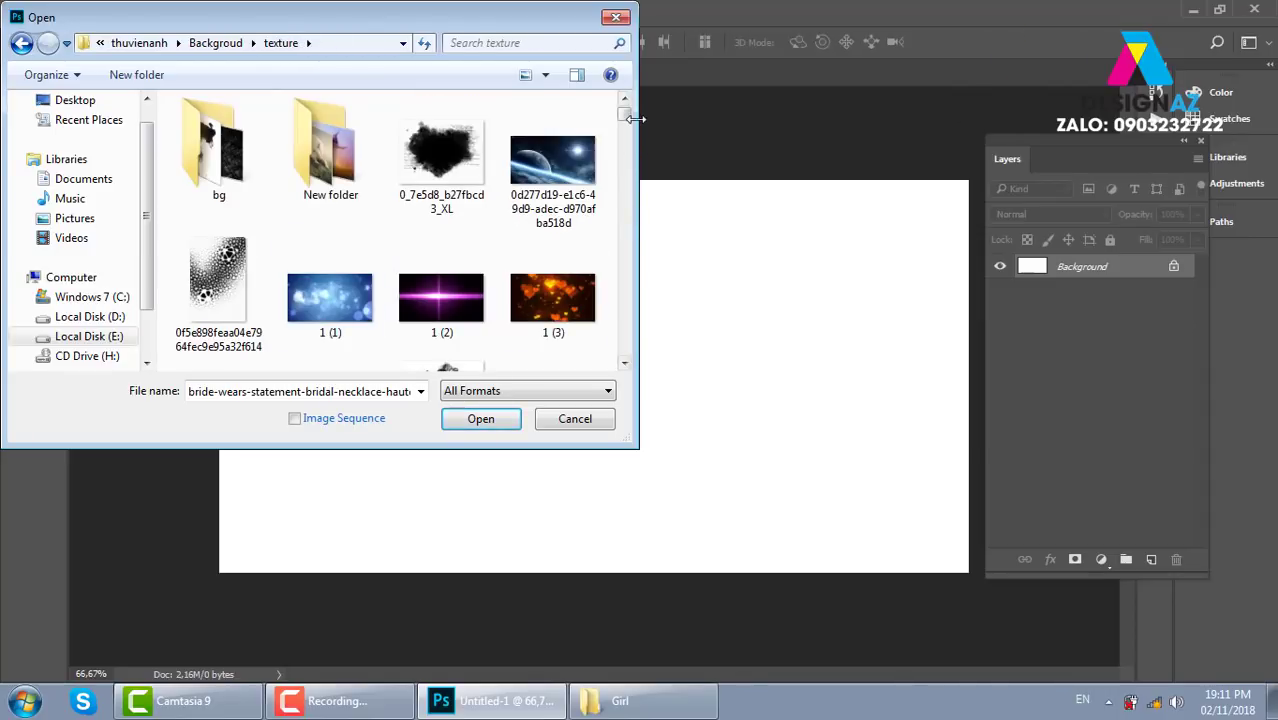
{"action": "left_click_drag", "start_coordinate": [623, 118], "coordinate": [622, 183]}
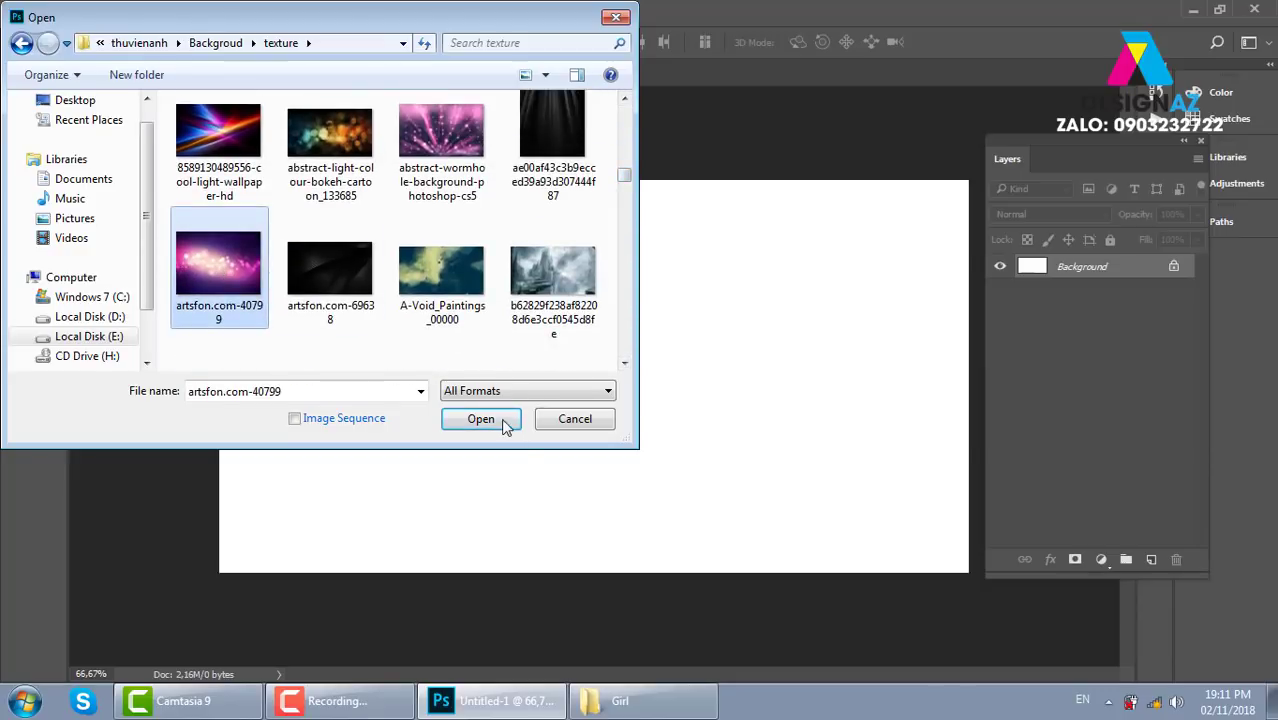
{"action": "left_click", "coordinate": [480, 418]}
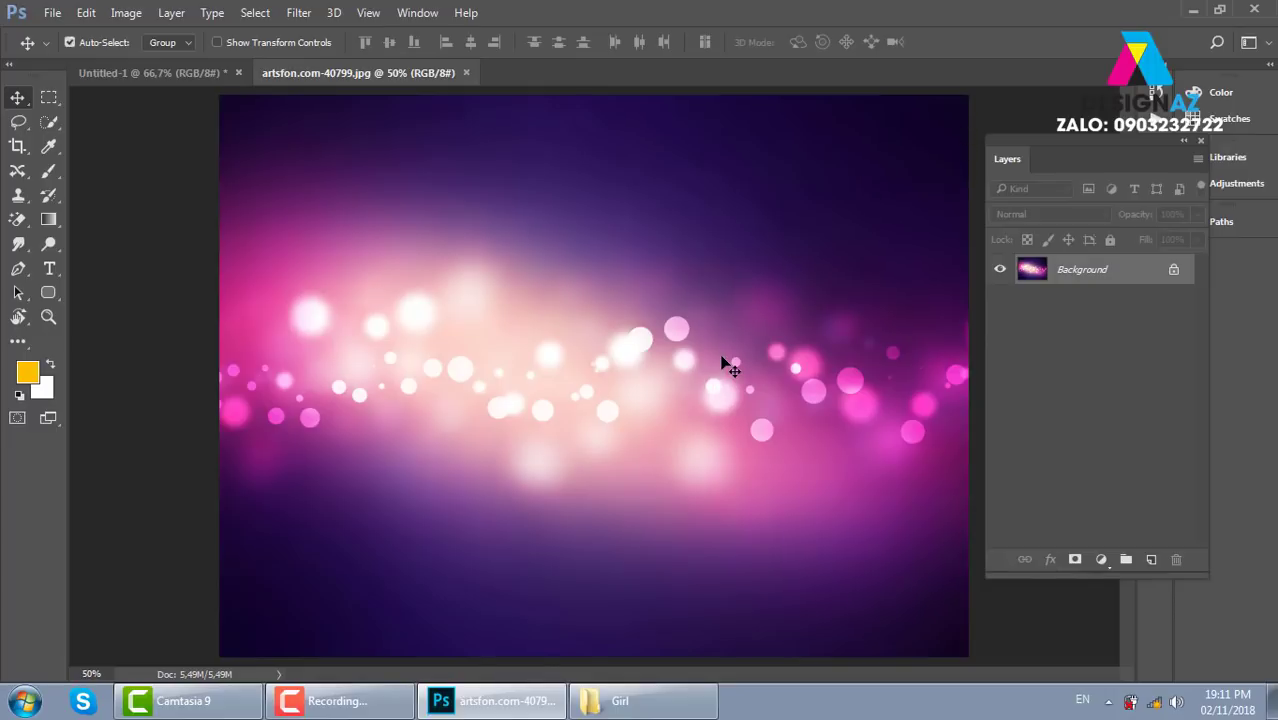
{"action": "key", "text": "ctrl+a"}
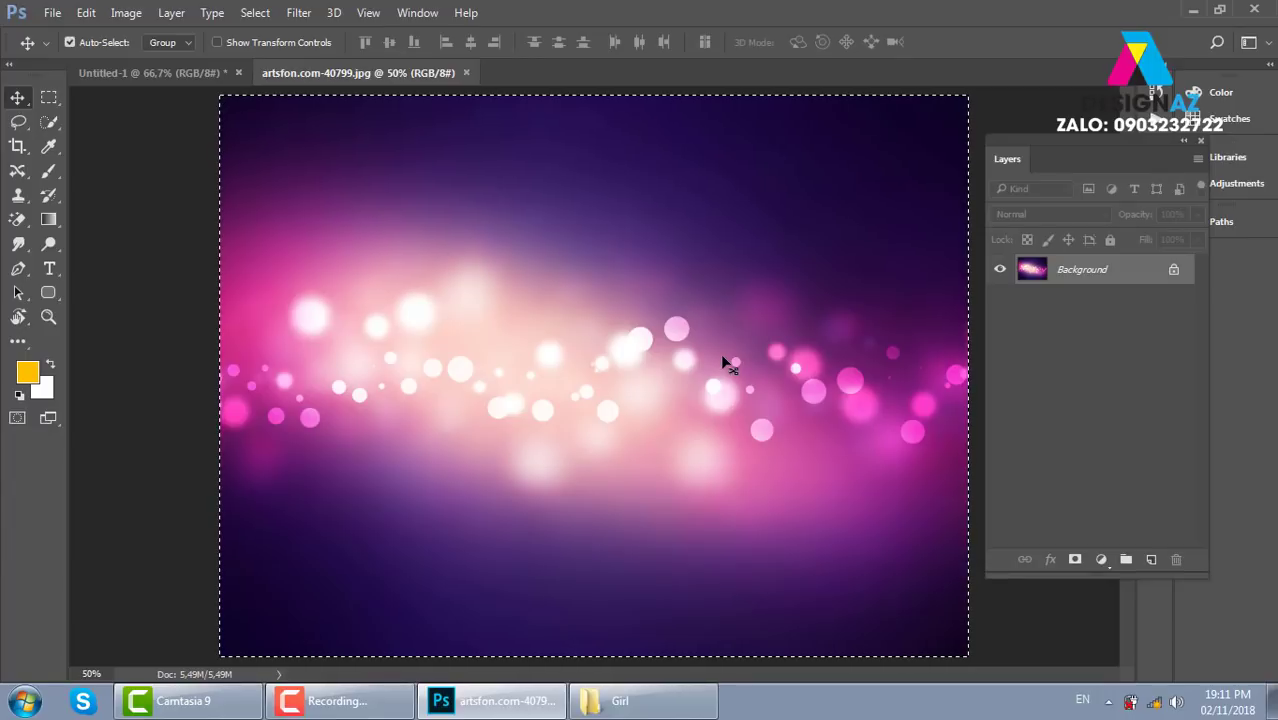
{"action": "key", "text": "ctrl+w"}
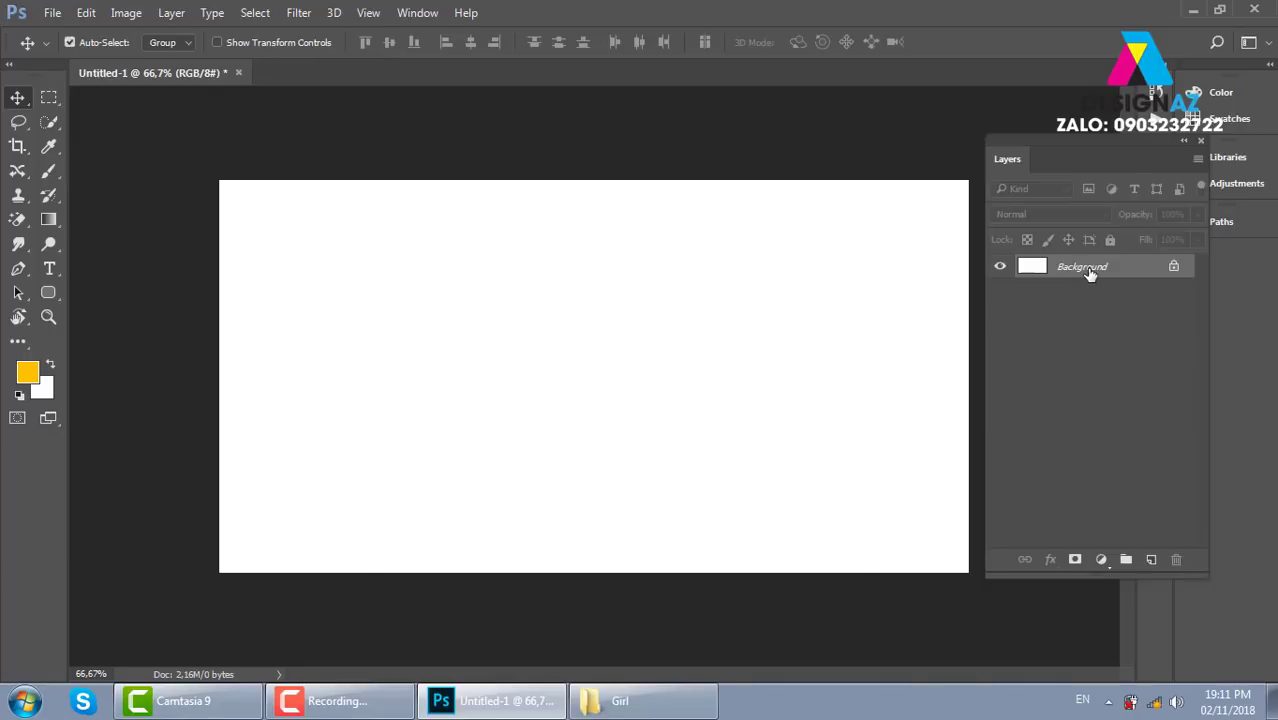
Step: Paste the bokeh image as Layer 1 and scale it to about 75% to cover the canvas
{"action": "key", "text": "ctrl+v"}
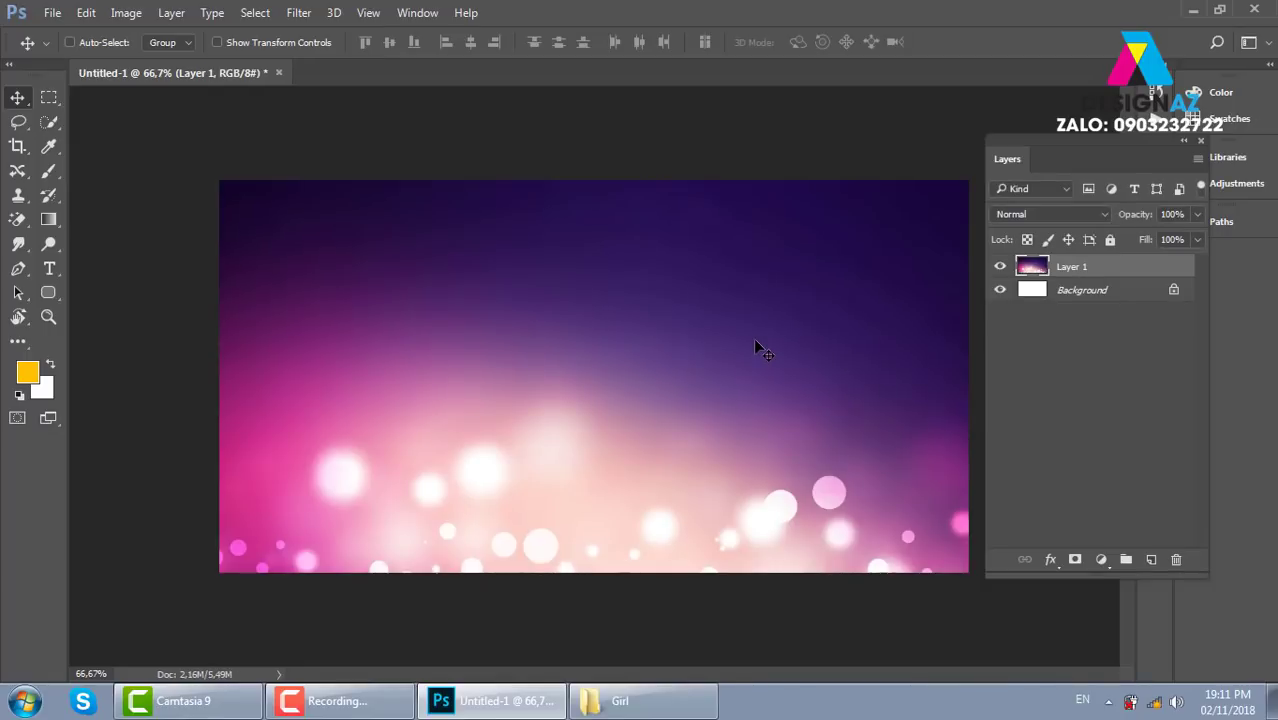
{"action": "key", "text": "ctrl+minus"}
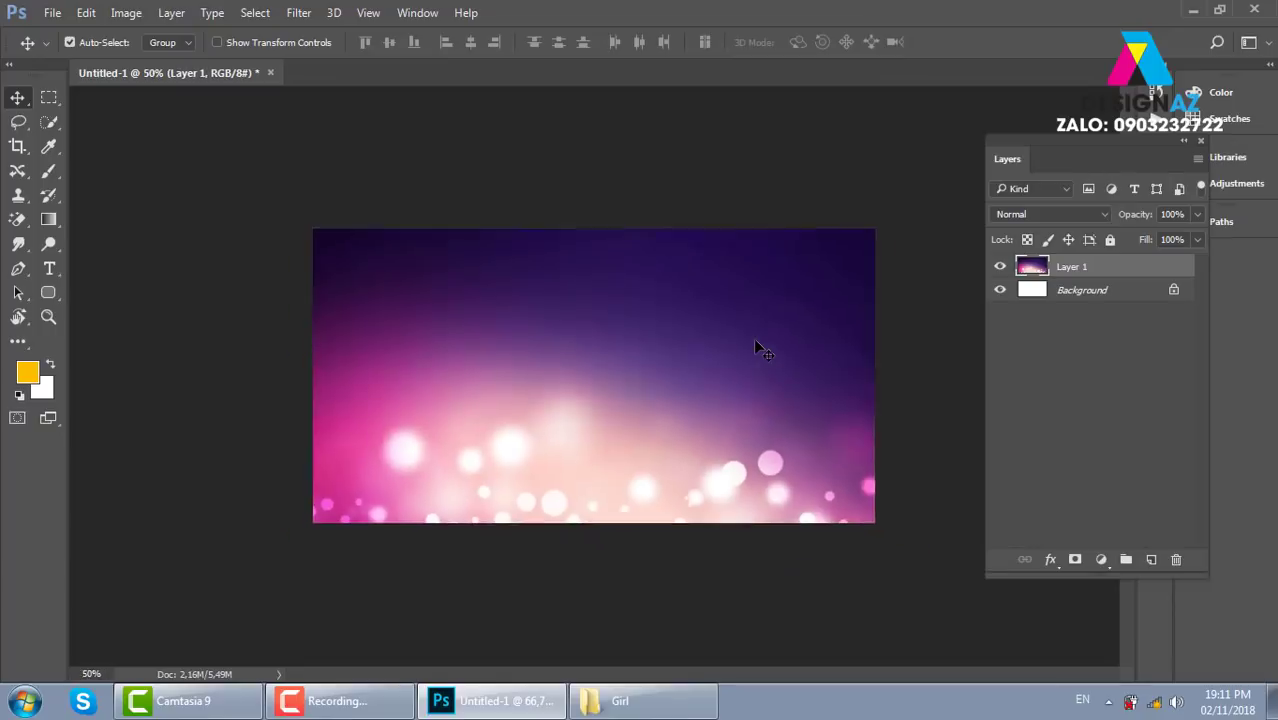
{"action": "key", "text": "ctrl+minus"}
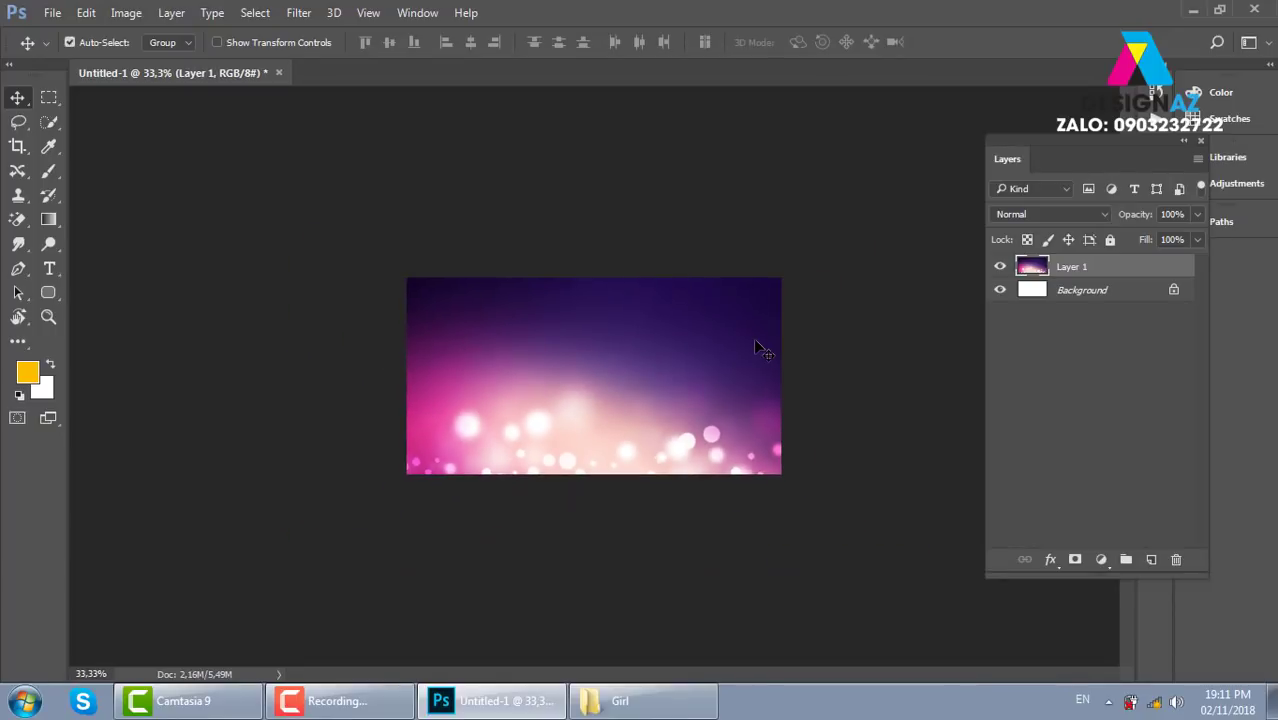
{"action": "key", "text": "ctrl+t"}
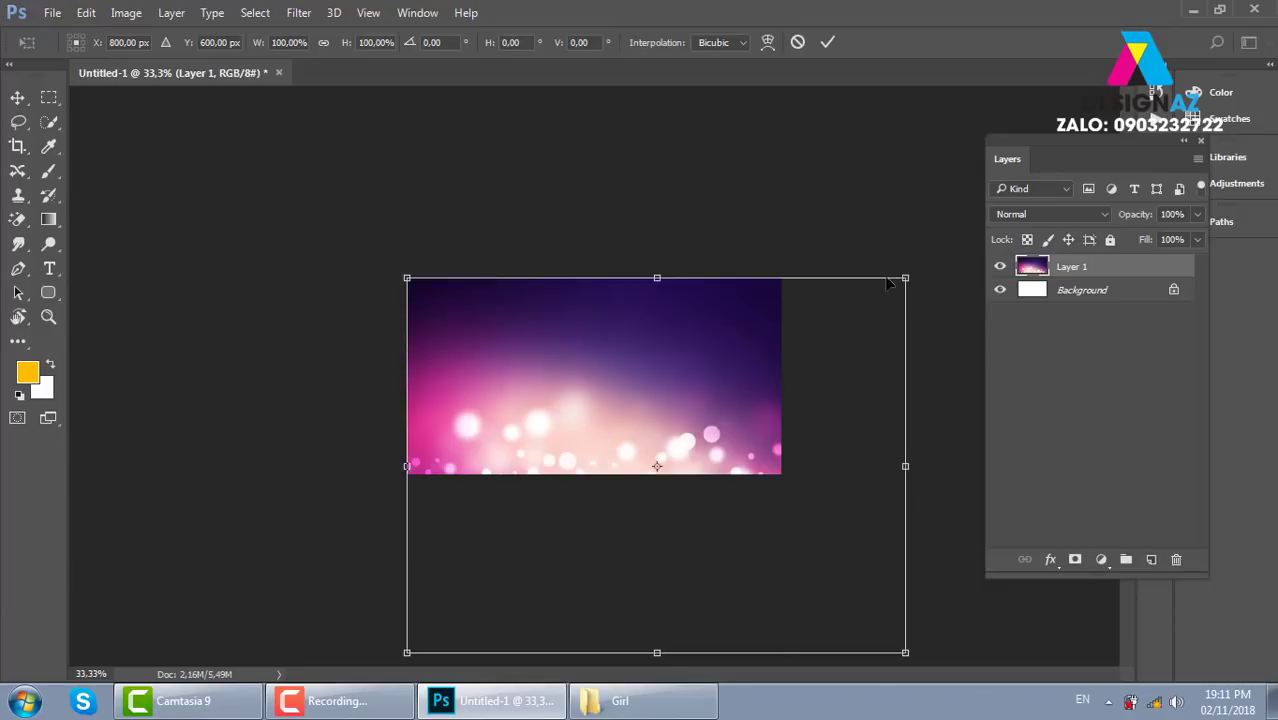
{"action": "left_click_drag", "start_coordinate": [910, 275], "coordinate": [782, 371]}
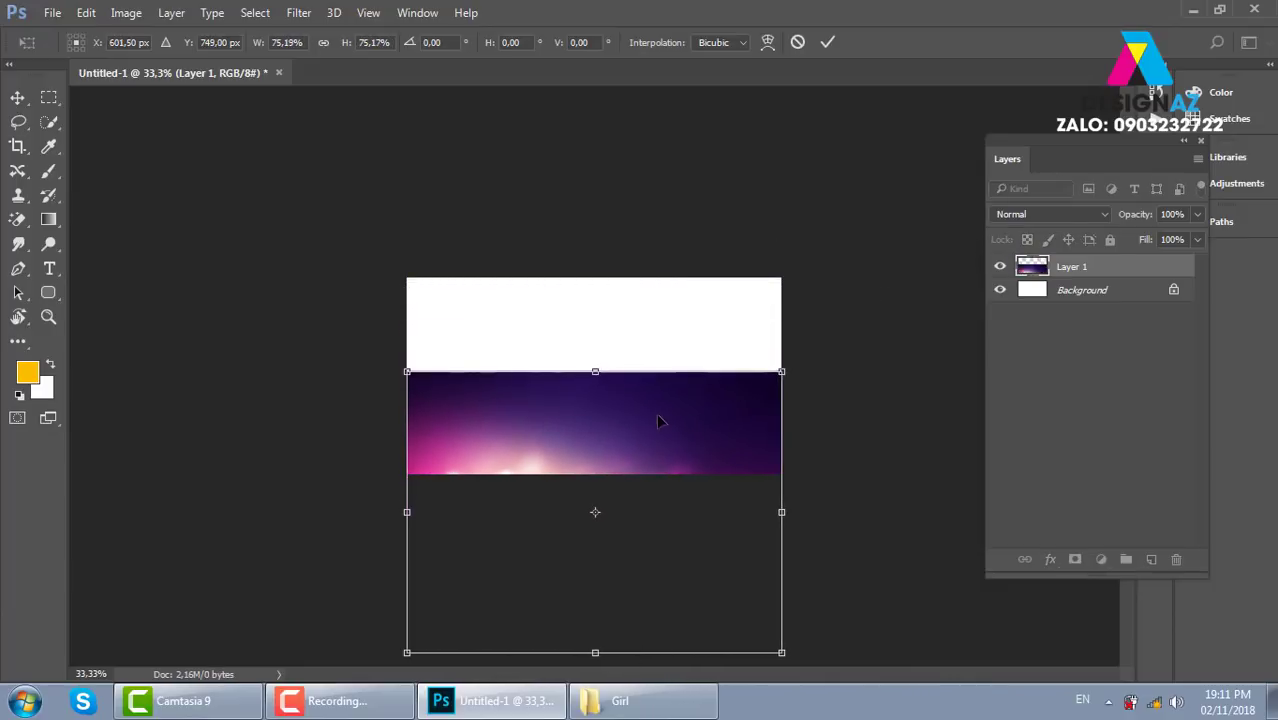
{"action": "left_click_drag", "start_coordinate": [668, 447], "coordinate": [668, 345]}
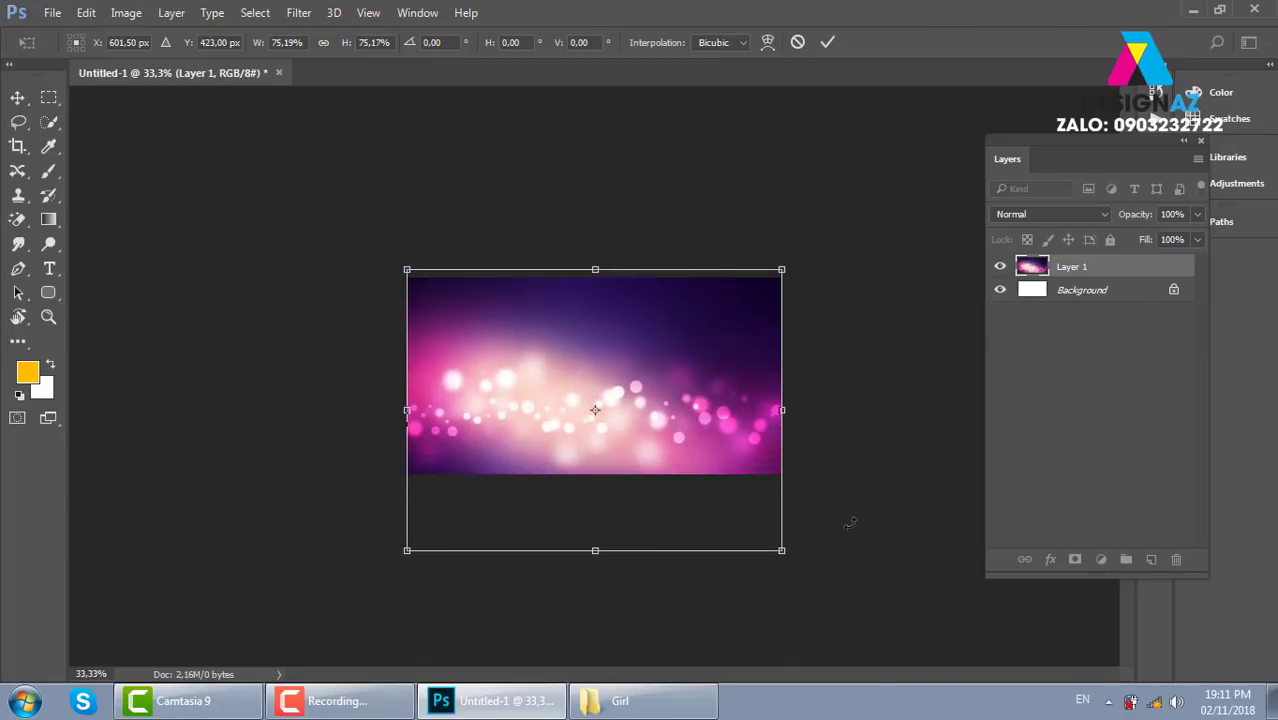
{"action": "key", "text": "Return"}
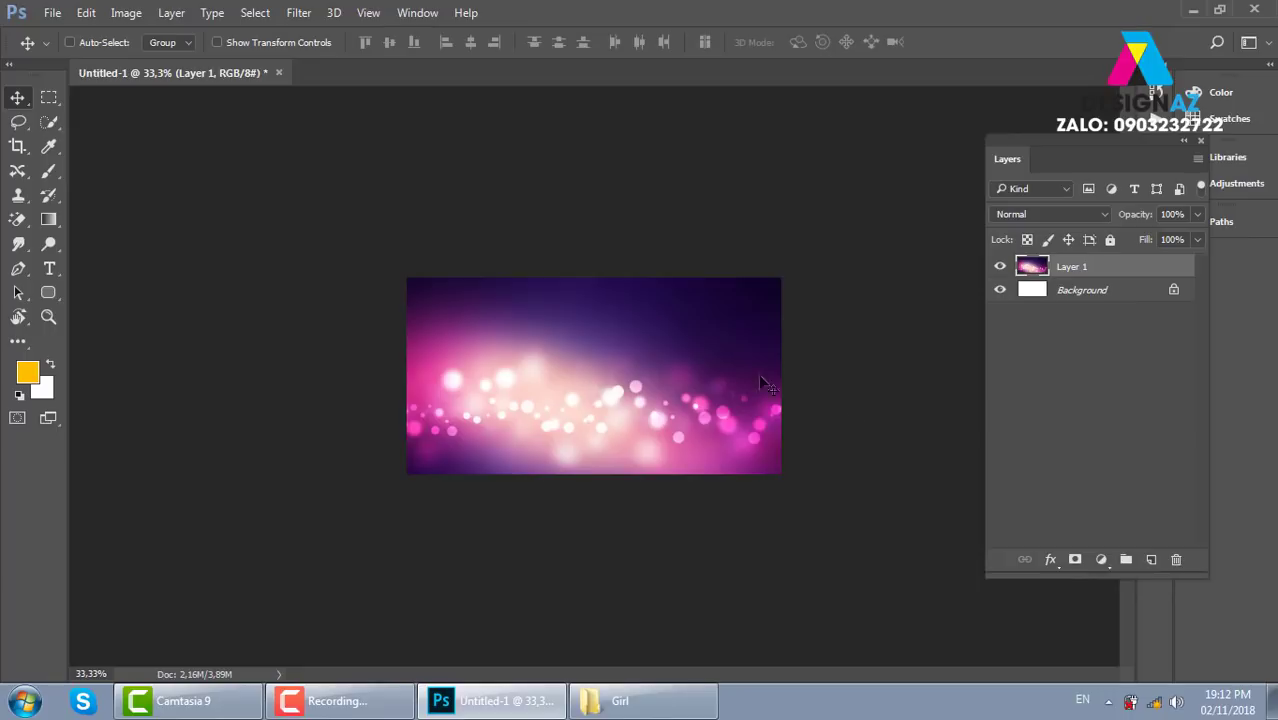
Step: Select the left half of the banner and fill it with white on a new Layer 2
{"action": "key", "text": "ctrl+plus"}
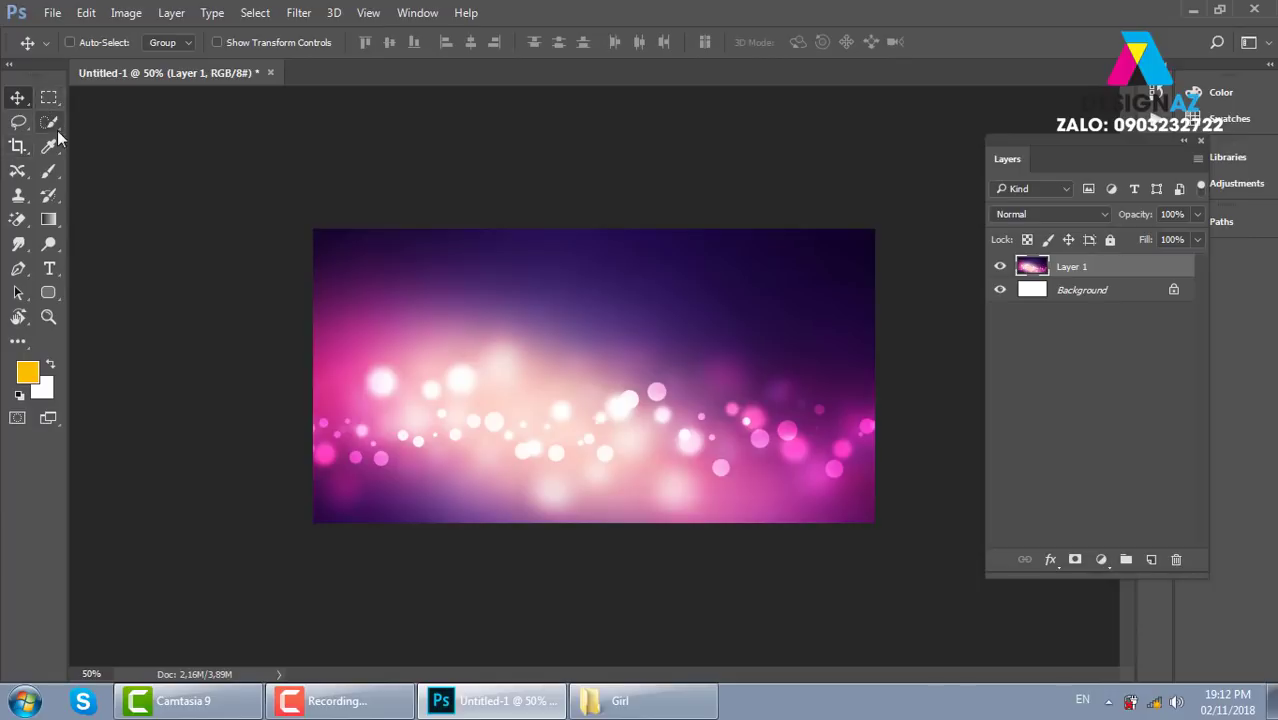
{"action": "left_click", "coordinate": [51, 99]}
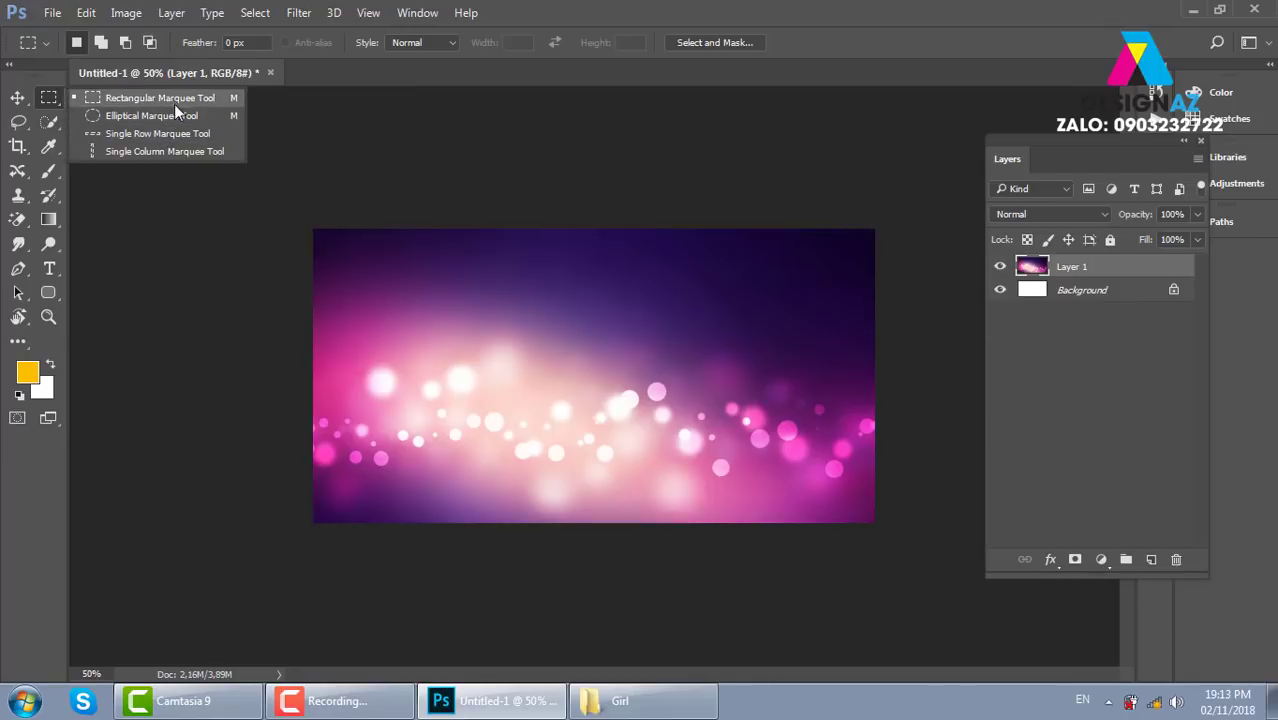
{"action": "left_click", "coordinate": [174, 104]}
{"action": "mouse_move", "coordinate": [296, 212]}
{"action": "left_mouse_down"}
{"action": "mouse_move", "coordinate": [500, 383]}
{"action": "mouse_move", "coordinate": [522, 425]}
{"action": "mouse_move", "coordinate": [538, 570]}
{"action": "mouse_move", "coordinate": [625, 566]}
{"action": "left_mouse_up"}
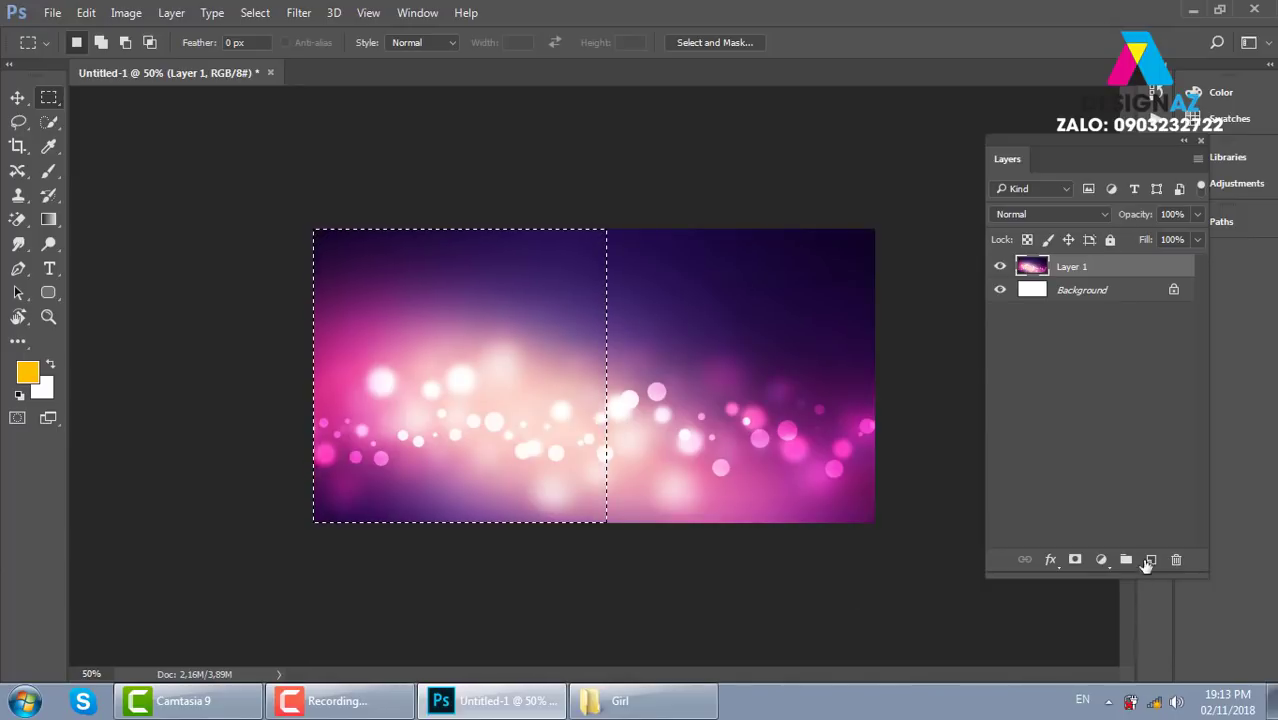
{"action": "left_click", "coordinate": [1152, 560]}
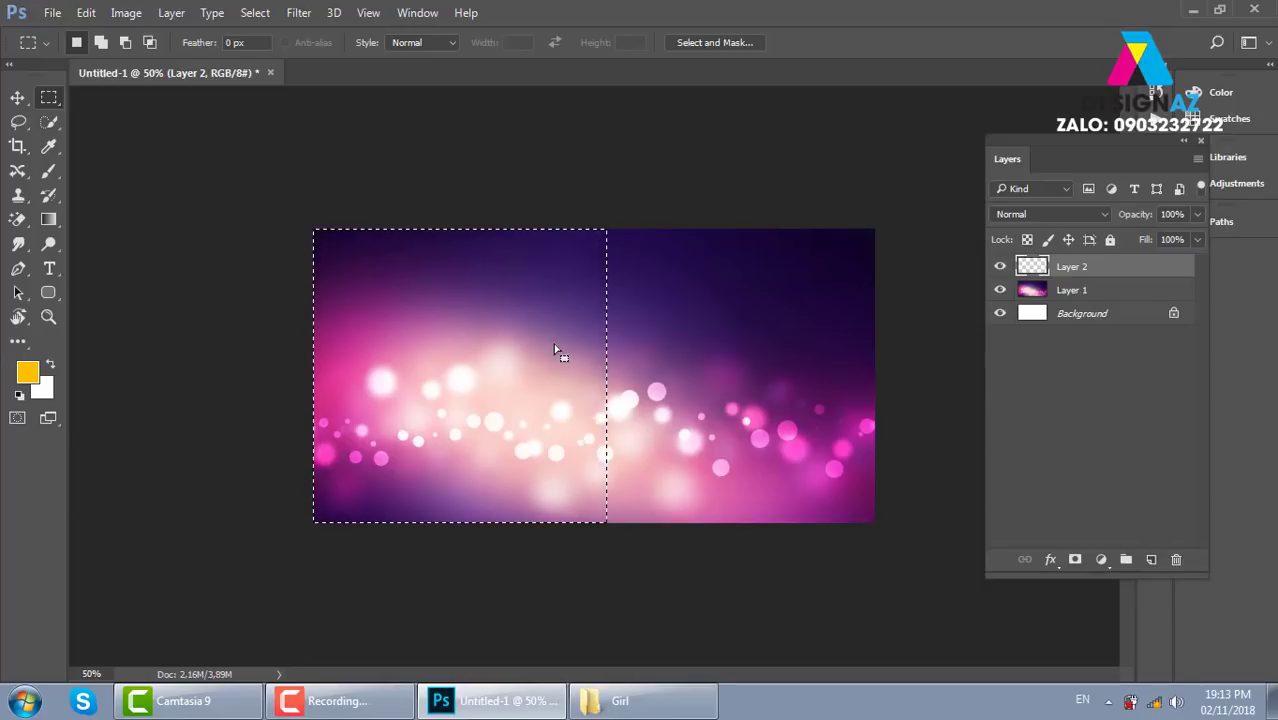
{"action": "key", "text": "ctrl+BackSpace"}
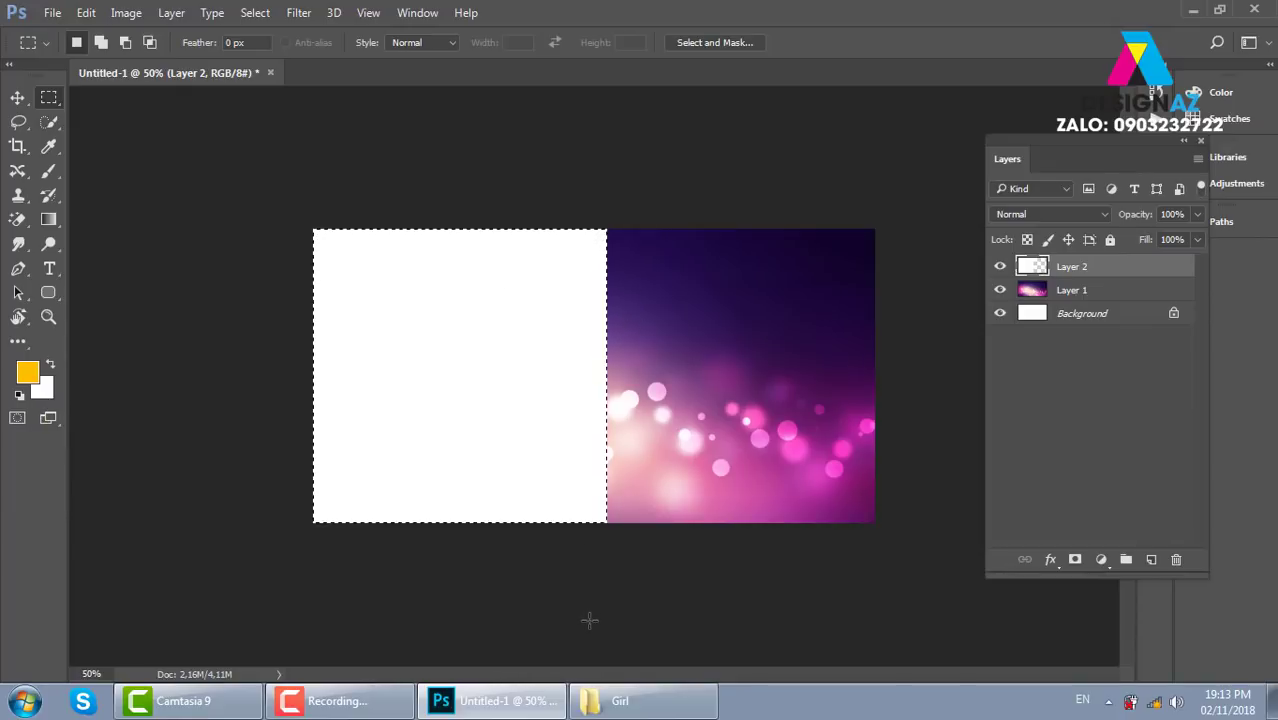
{"action": "left_click", "coordinate": [17, 98]}
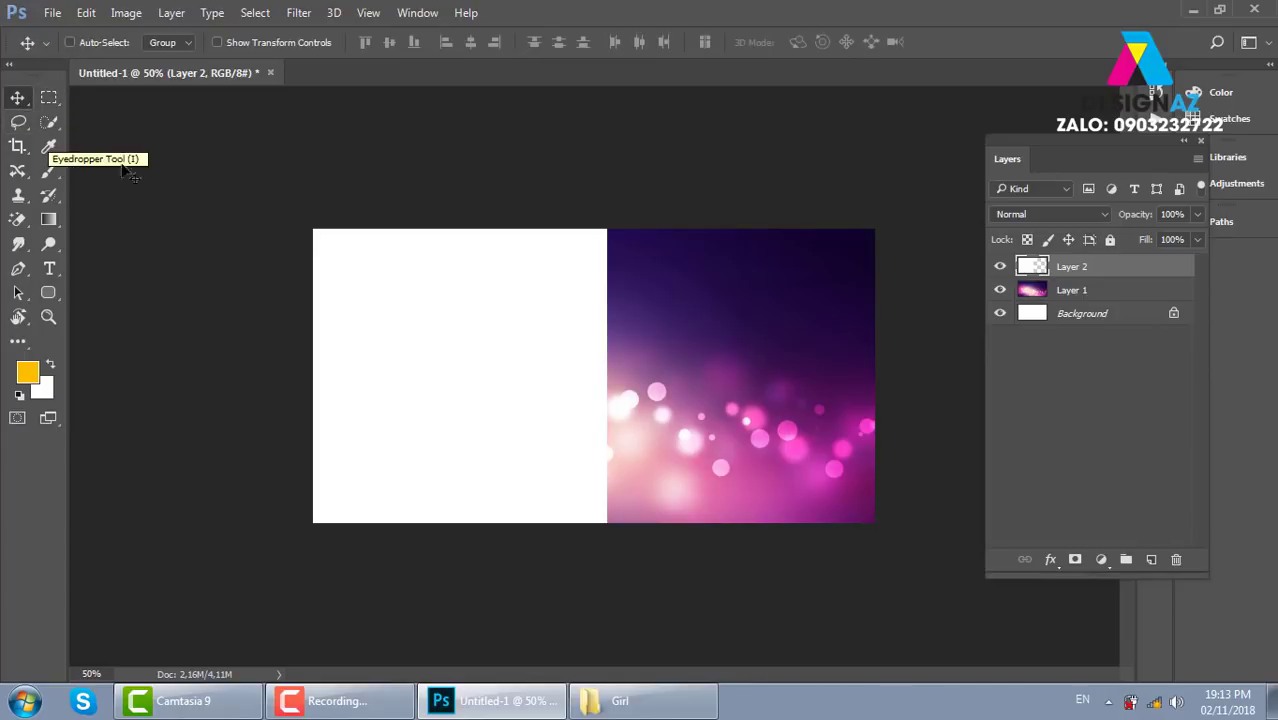
Step: Rotate the white rectangle 45°, enlarge it into a right-pointing wedge, and set 50% opacity
{"action": "mouse_move", "coordinate": [450, 360]}
{"action": "left_mouse_down"}
{"action": "mouse_move", "coordinate": [651, 360]}
{"action": "mouse_move", "coordinate": [437, 300]}
{"action": "mouse_move", "coordinate": [659, 345]}
{"action": "mouse_move", "coordinate": [494, 422]}
{"action": "mouse_move", "coordinate": [708, 337]}
{"action": "mouse_move", "coordinate": [559, 374]}
{"action": "mouse_move", "coordinate": [659, 365]}
{"action": "mouse_move", "coordinate": [580, 370]}
{"action": "left_mouse_up"}
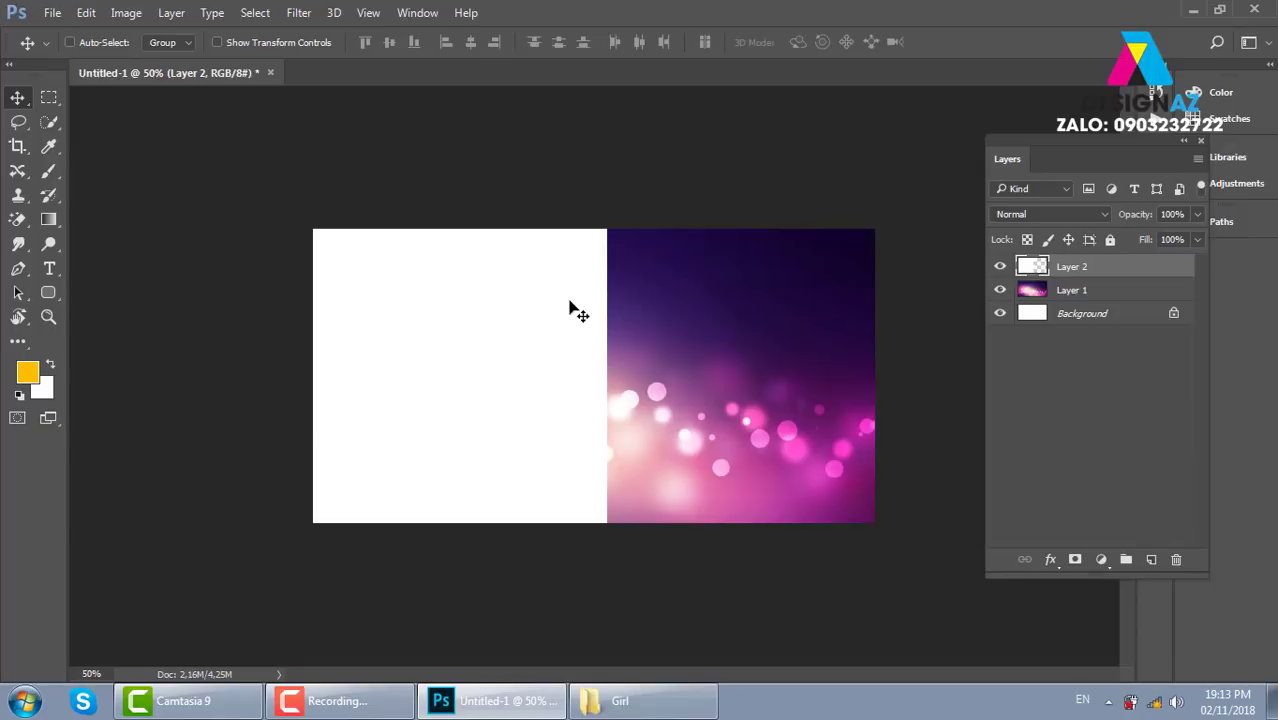
{"action": "key", "text": "ctrl+t"}
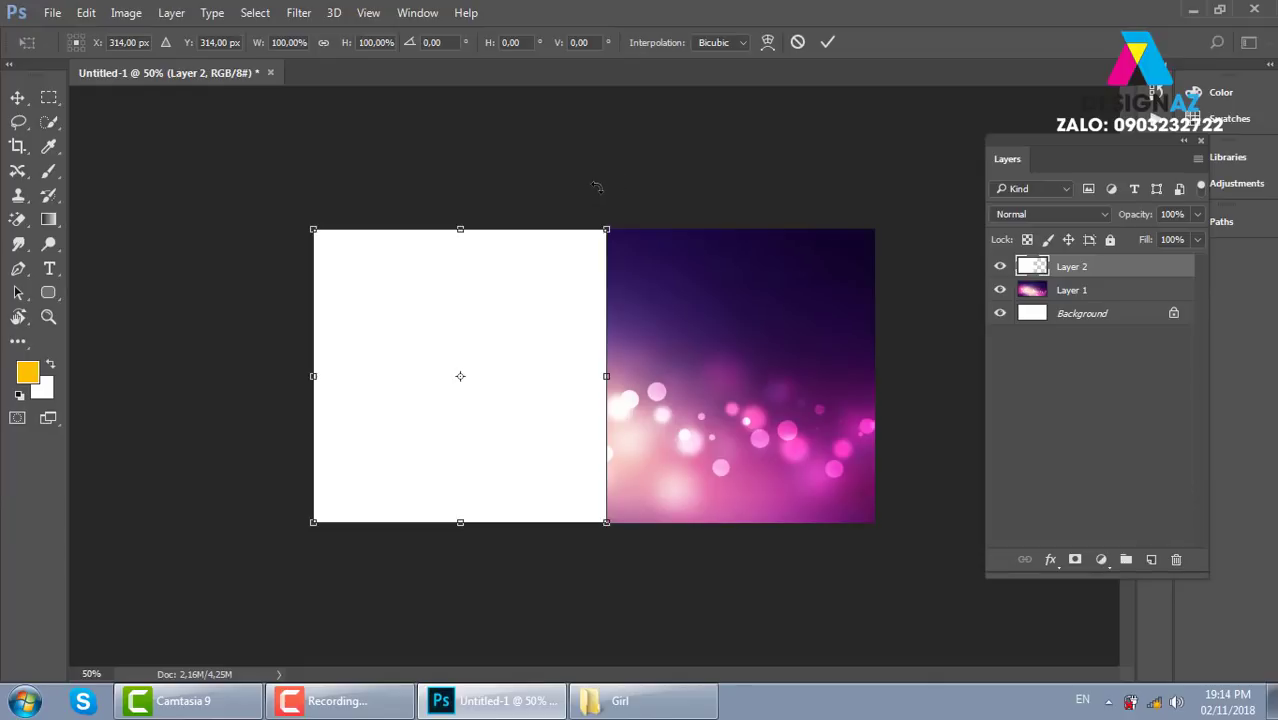
{"action": "mouse_move", "coordinate": [600, 188]}
{"action": "left_mouse_down"}
{"action": "mouse_move", "coordinate": [645, 273]}
{"action": "mouse_move", "coordinate": [655, 368]}
{"action": "mouse_move", "coordinate": [548, 360]}
{"action": "left_mouse_up"}
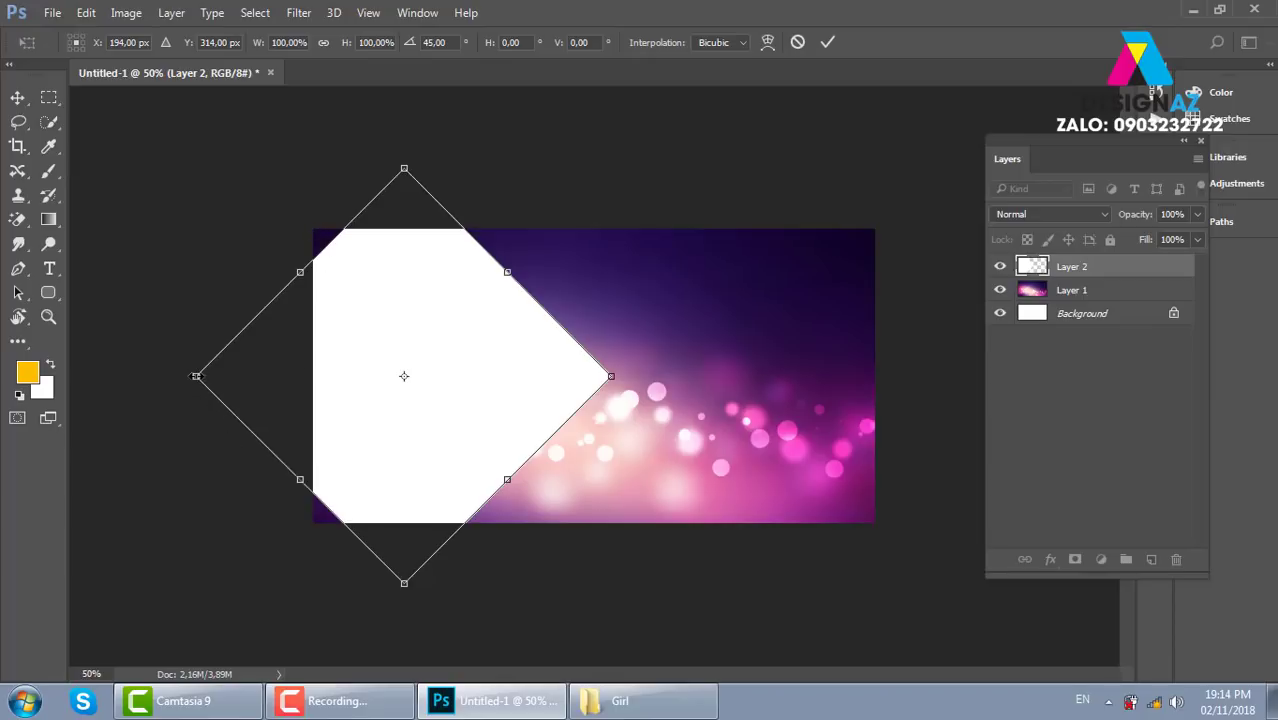
{"action": "left_click_drag", "start_coordinate": [196, 376], "coordinate": [101, 376]}
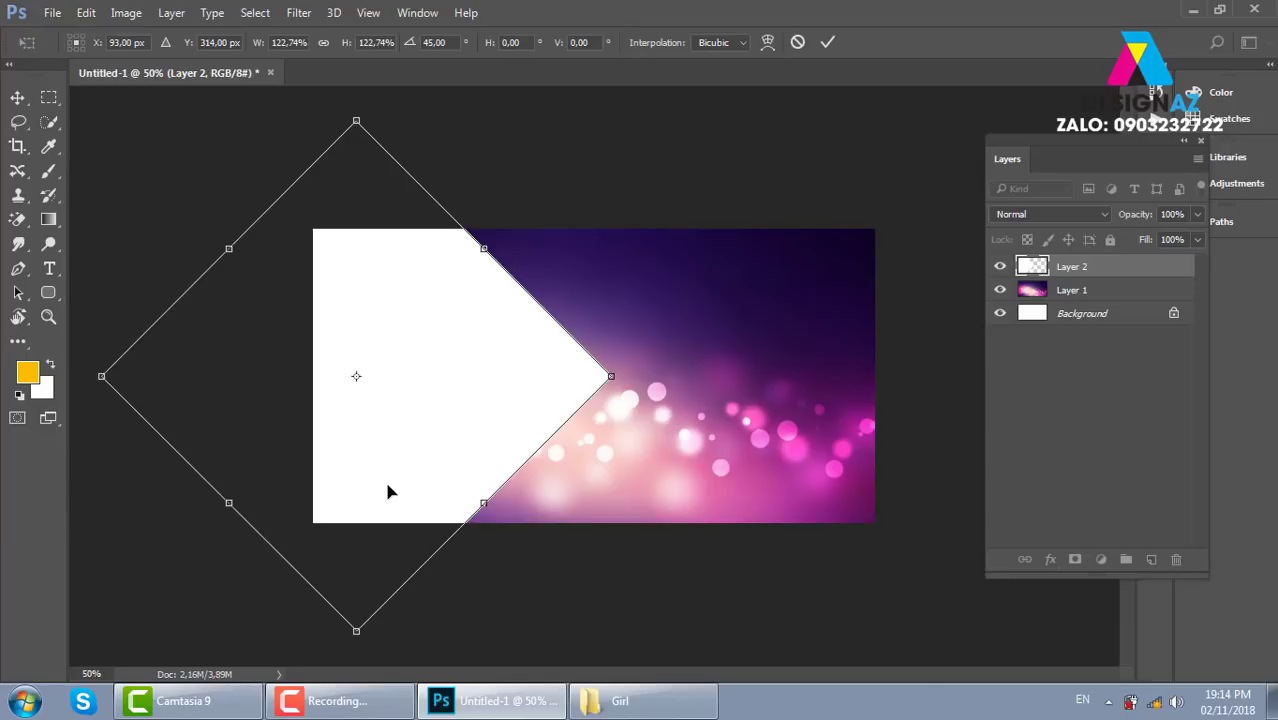
{"action": "key", "text": "Return"}
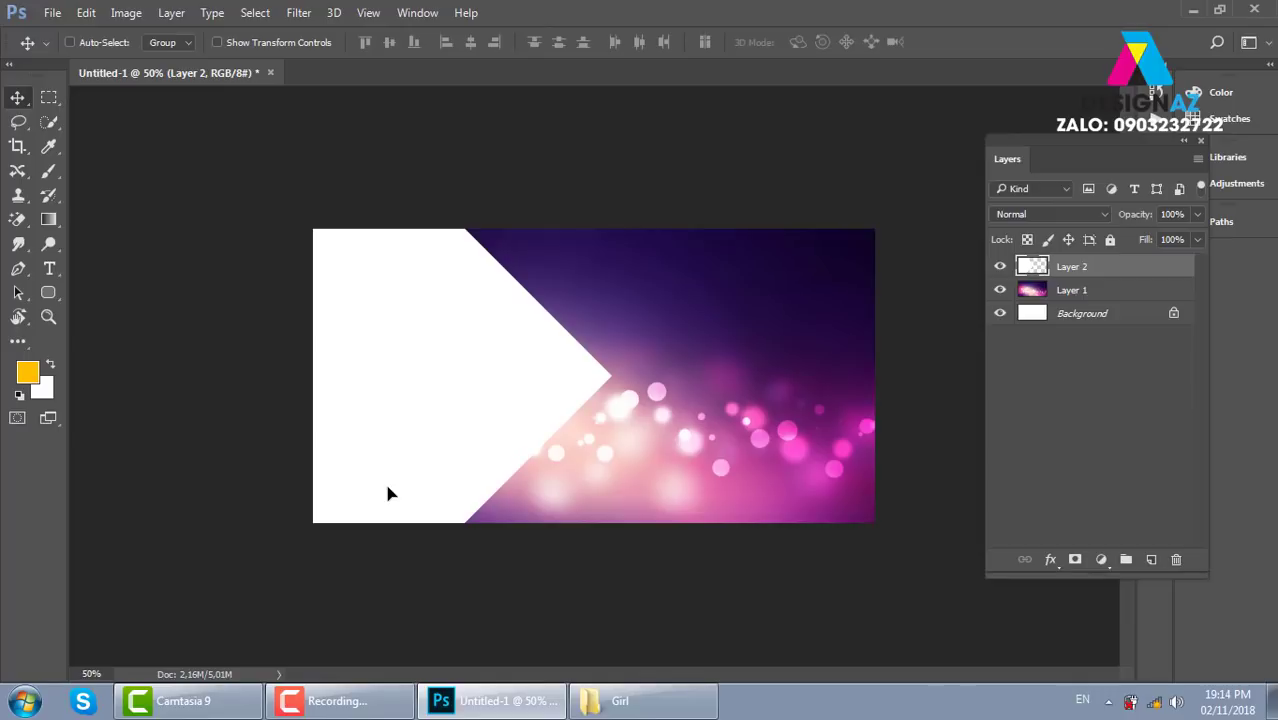
{"action": "key", "text": "5"}
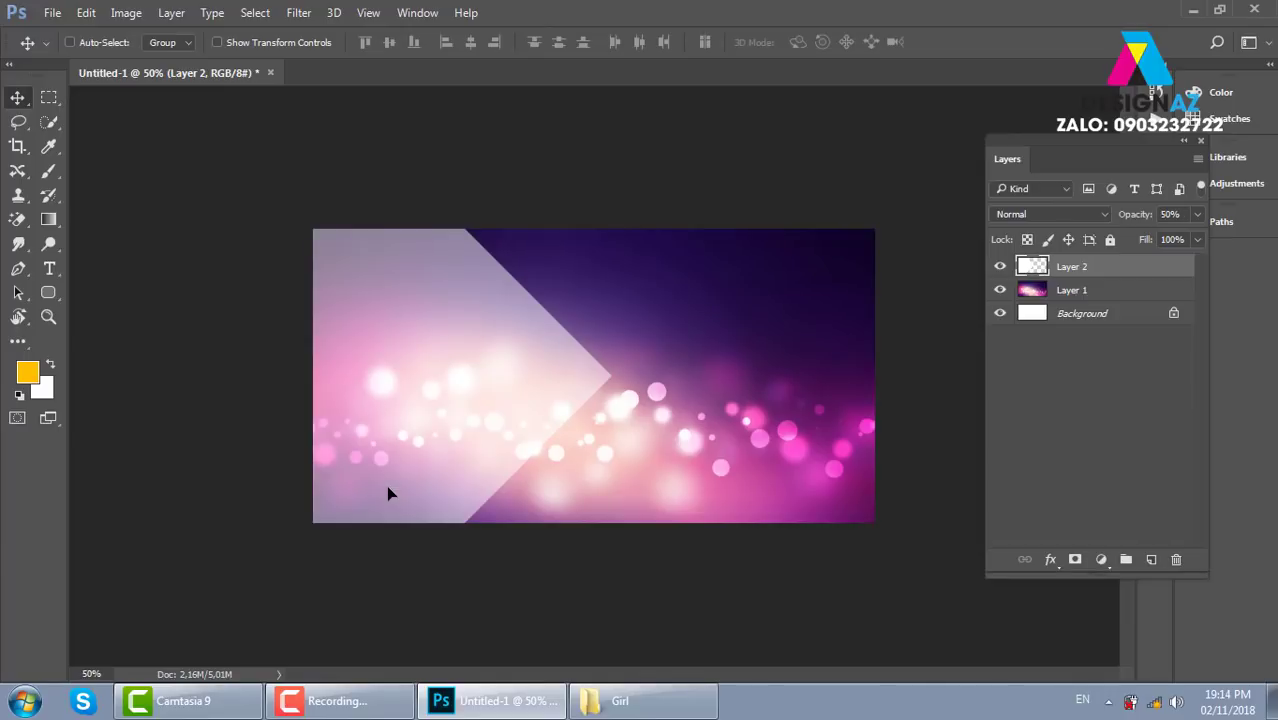
Step: Fade Layer 2 to 30% opacity, then duplicate it at 50% and nudge the copy left
{"action": "key", "text": "3"}
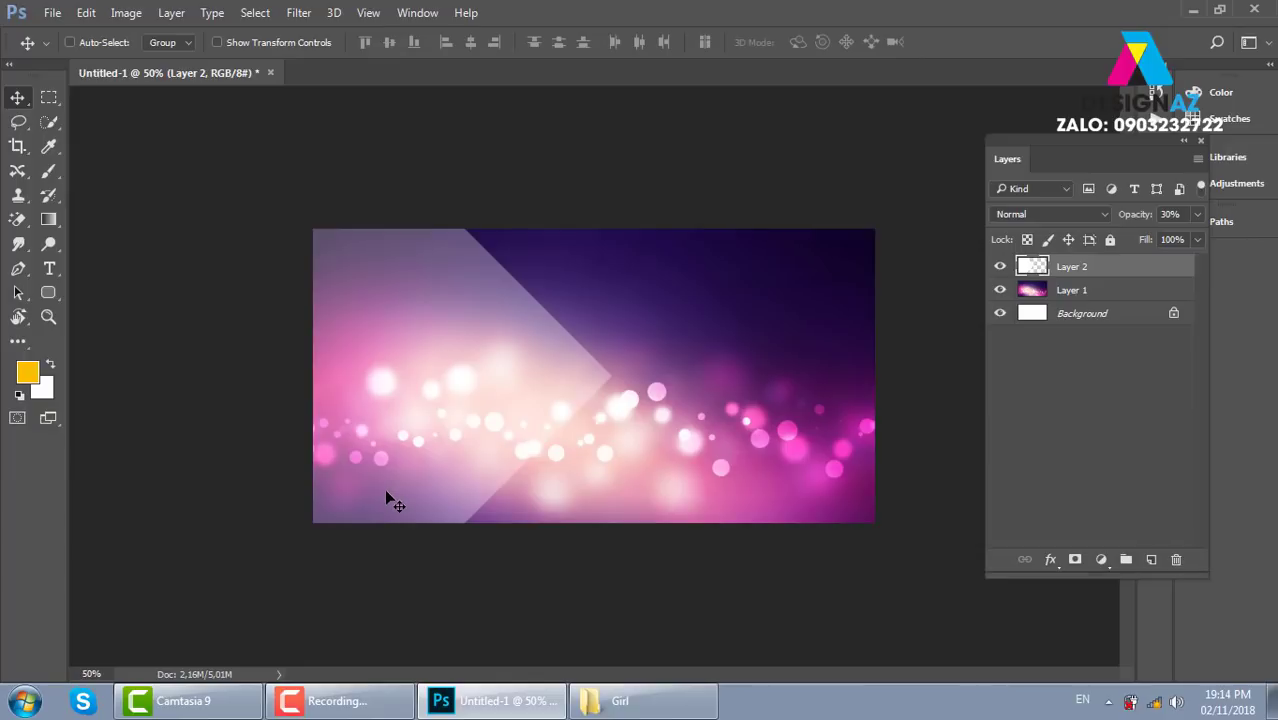
{"action": "key", "text": "ctrl"}
{"action": "key", "text": "ctrl+j"}
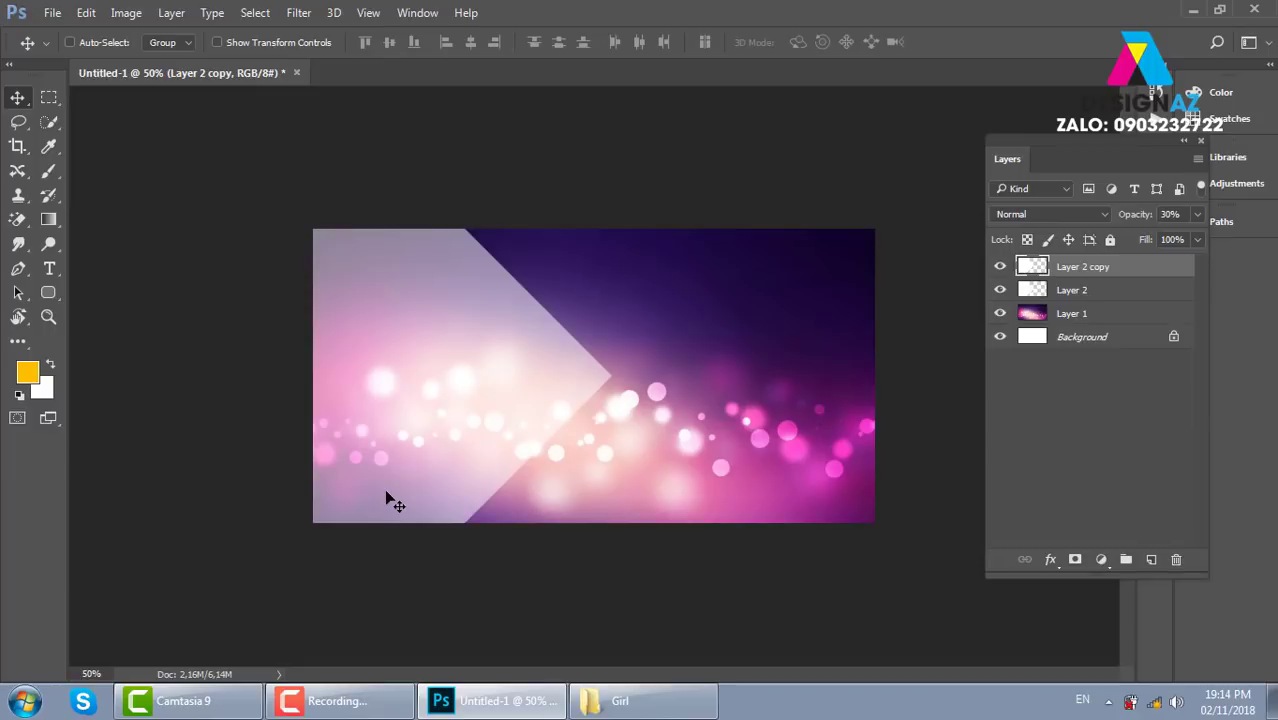
{"action": "key", "text": "5"}
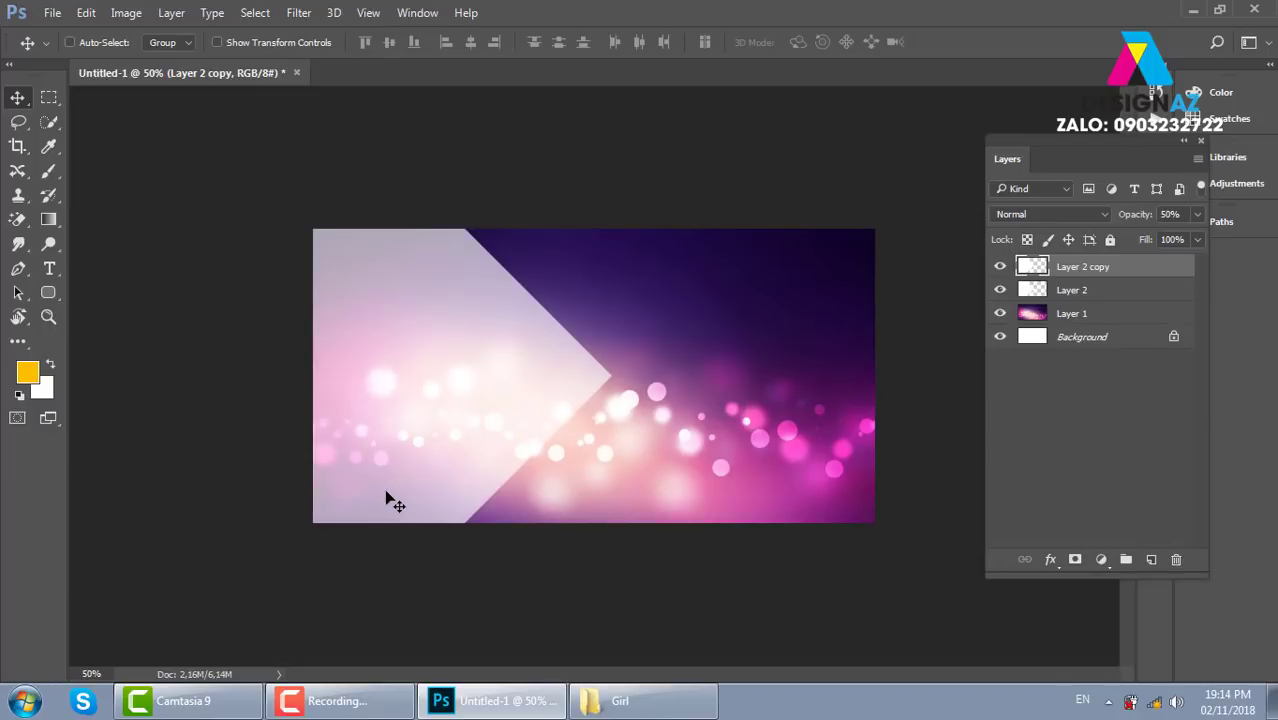
{"action": "key", "text": "shift+Left"}
{"action": "key", "text": "shift+Left"}
{"action": "key", "text": "shift+Left"}
{"action": "key", "text": "shift+Left"}
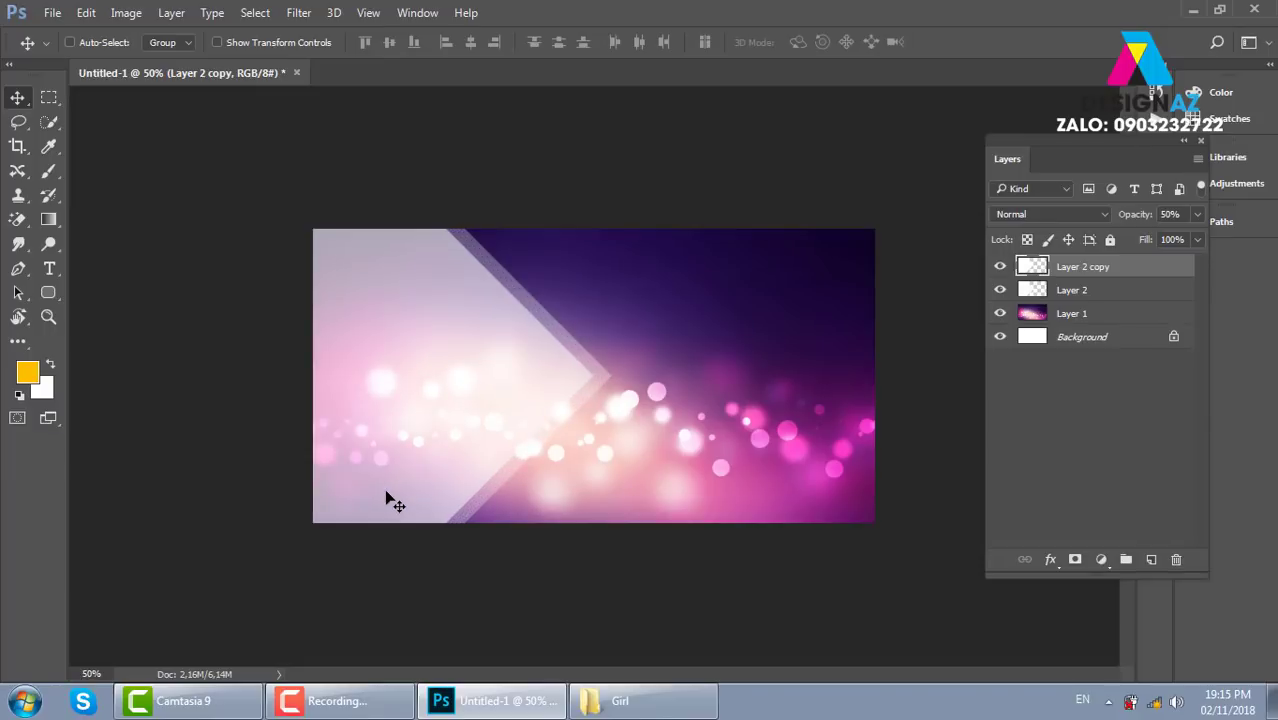
{"action": "key", "text": "shift+Left"}
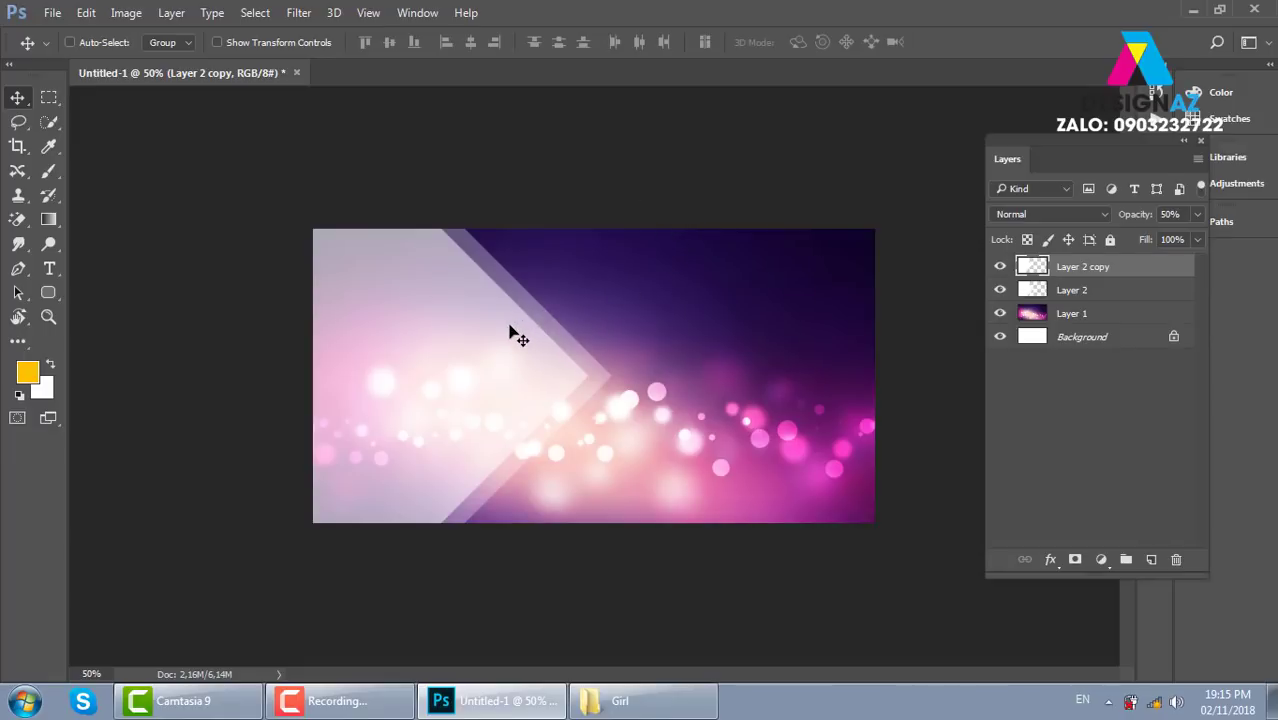
{"action": "right_click", "coordinate": [465, 291]}
{"action": "left_click", "coordinate": [513, 302]}
Step: Duplicate the wedge copy, nudge it slightly left, and set its opacity to 100%
{"action": "right_click", "coordinate": [499, 322]}
{"action": "left_click", "coordinate": [522, 324]}
{"action": "key", "text": "ctrl+j"}
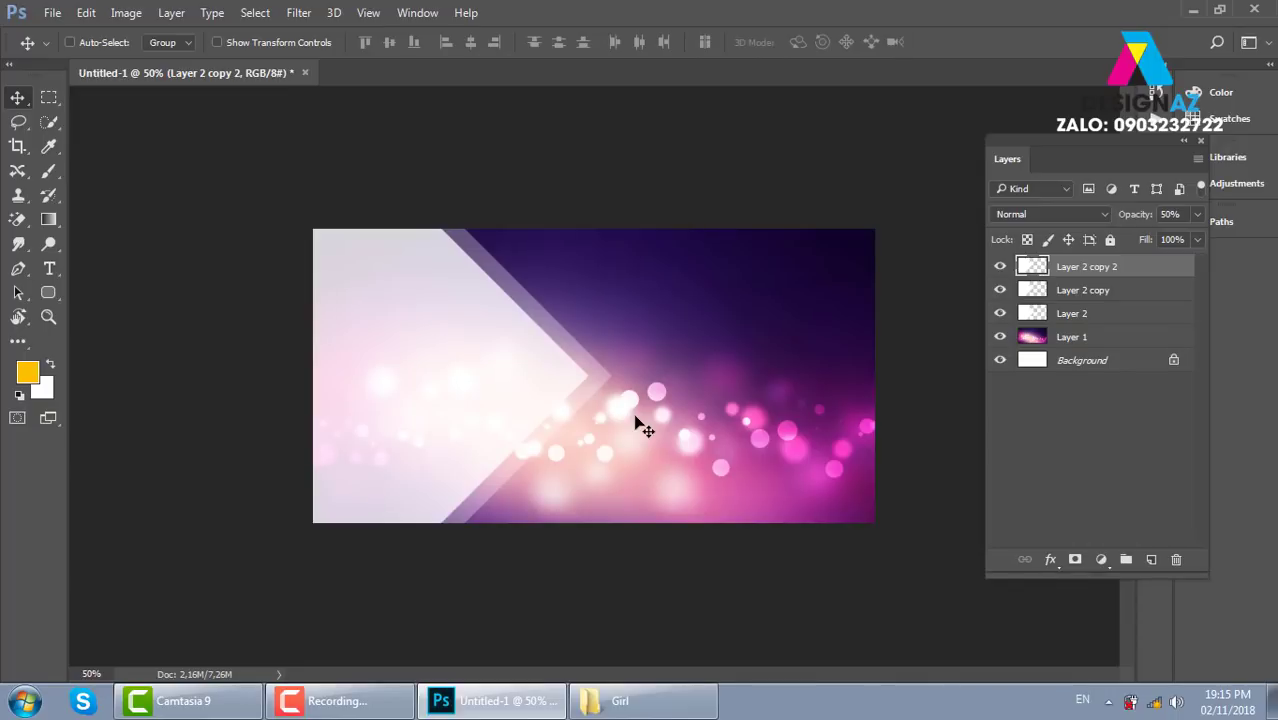
{"action": "key", "text": "shift+Left"}
{"action": "key", "text": "shift+Left"}
{"action": "key", "text": "shift+Left"}
{"action": "key", "text": "Right"}
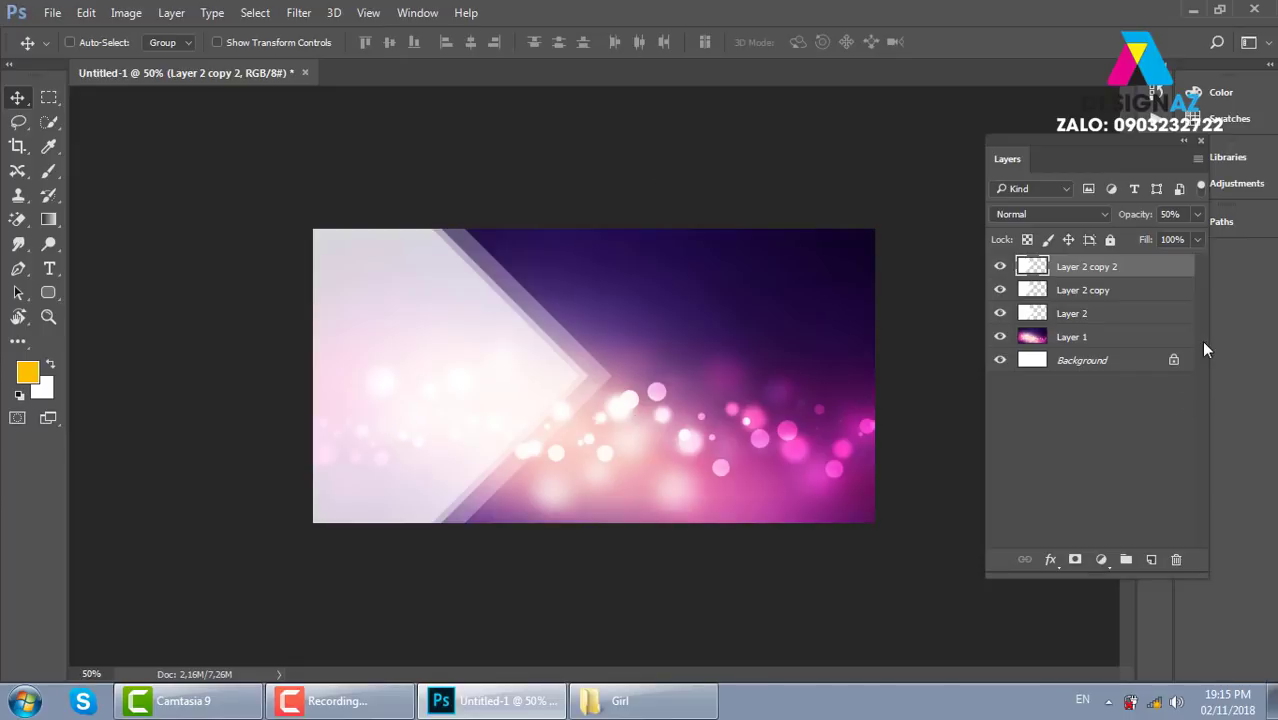
{"action": "key", "text": "0"}
{"action": "key", "text": "0"}
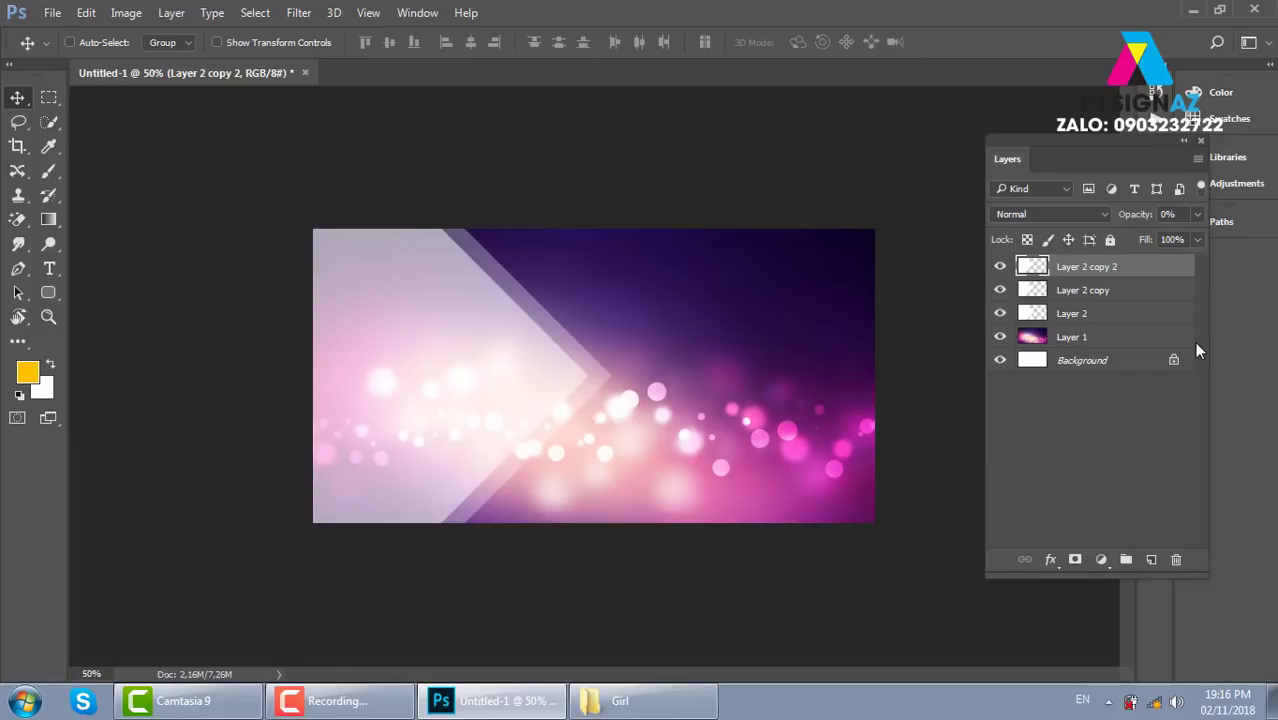
{"action": "left_click", "coordinate": [1176, 215]}
{"action": "type", "text": "100"}
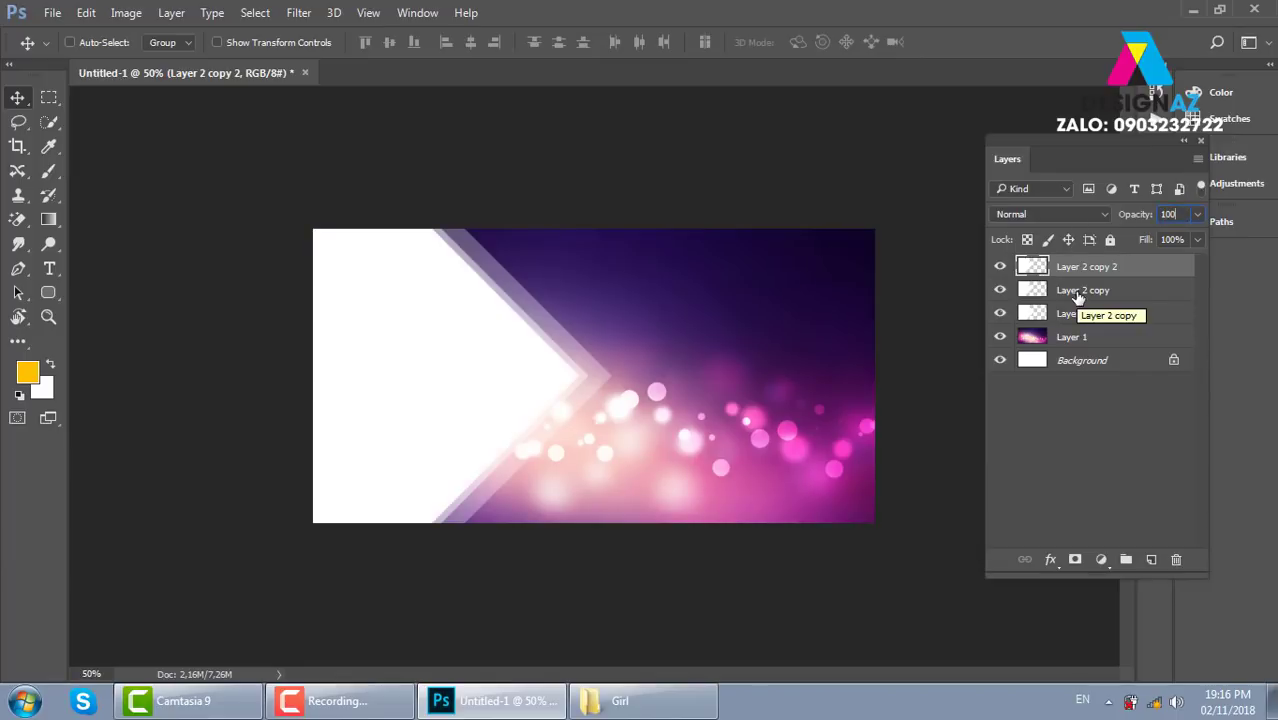
{"action": "key", "text": "Return"}
Step: Duplicate the opaque front chevron once more as Layer 2 copy 3
{"action": "left_click_drag", "start_coordinate": [531, 380], "coordinate": [542, 374]}
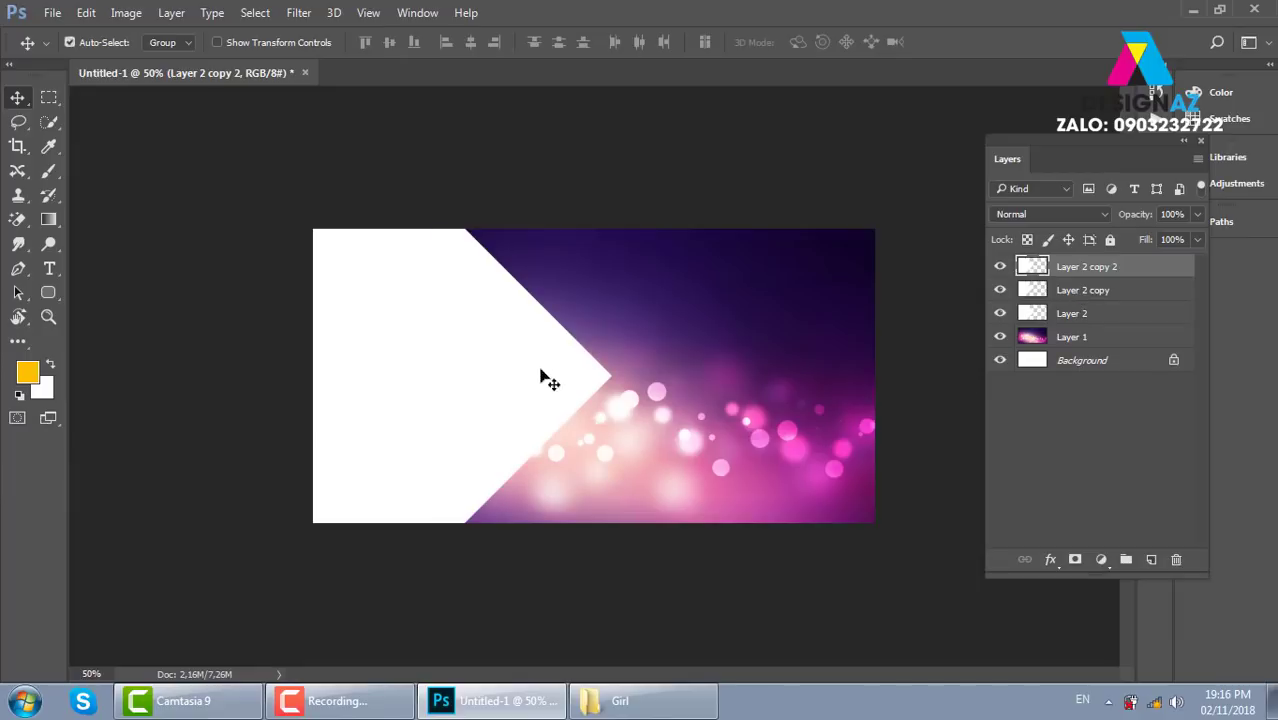
{"action": "key", "text": "ctrl+z"}
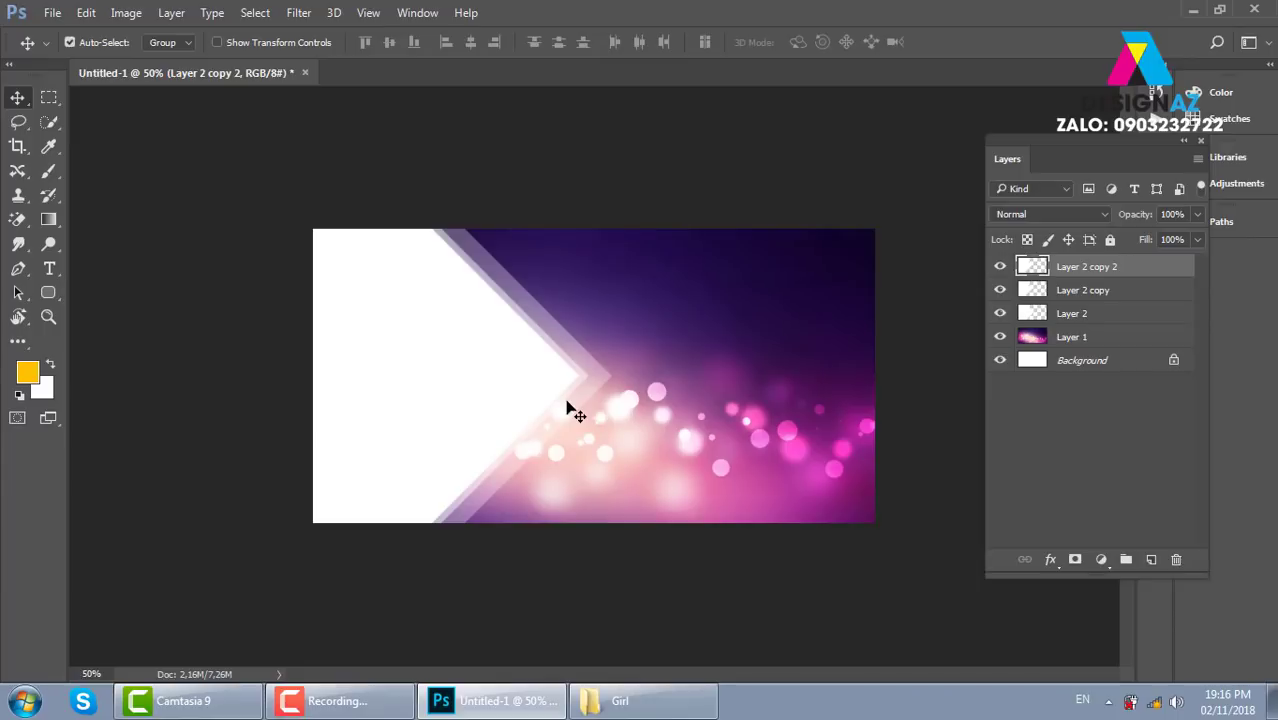
{"action": "key", "text": "ctrl+j"}
Step: Turn Layer 2 copy 3 black and slide it back left, nudging it into place
{"action": "left_click_drag", "start_coordinate": [448, 405], "coordinate": [794, 377]}
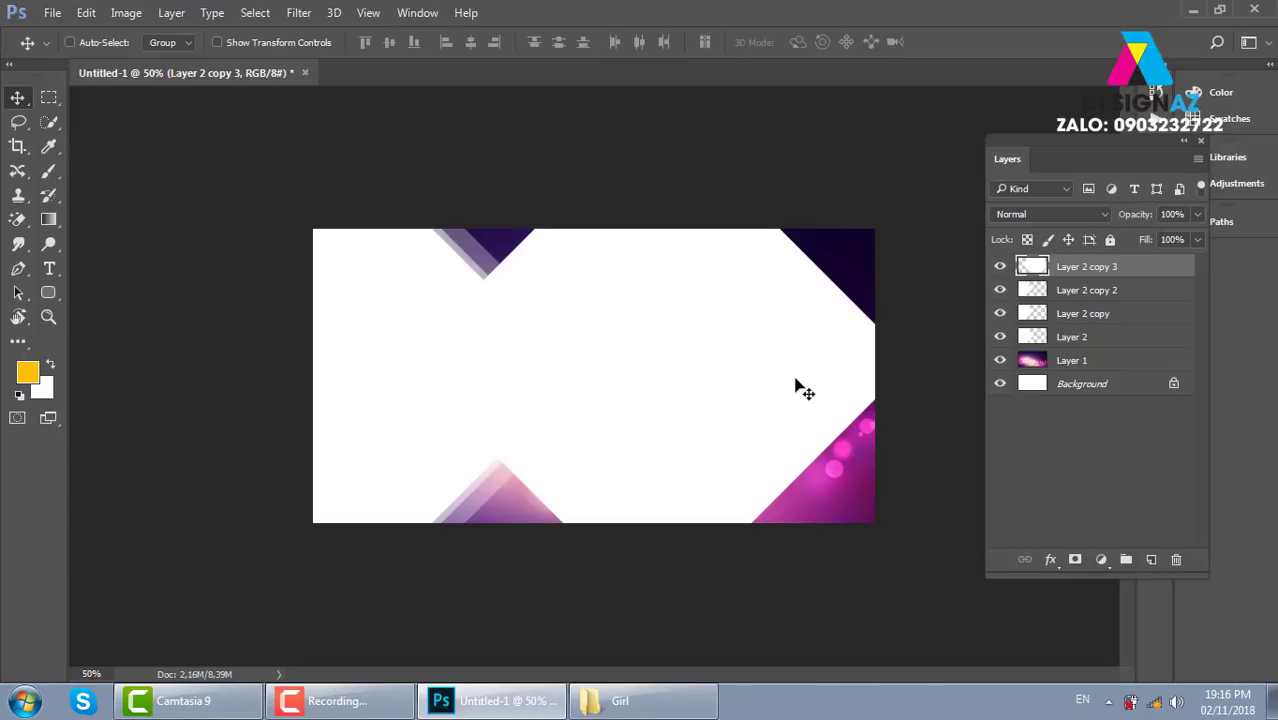
{"action": "key", "text": "ctrl+i"}
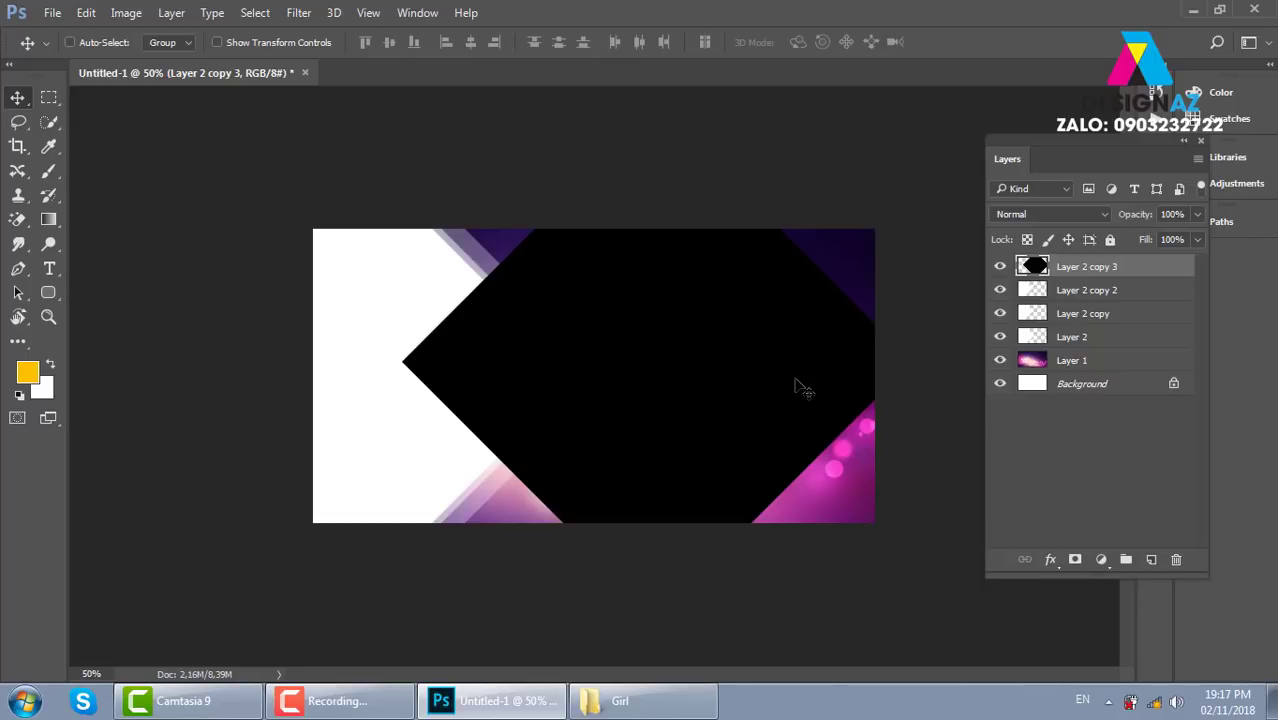
{"action": "left_click_drag", "start_coordinate": [797, 385], "coordinate": [452, 401]}
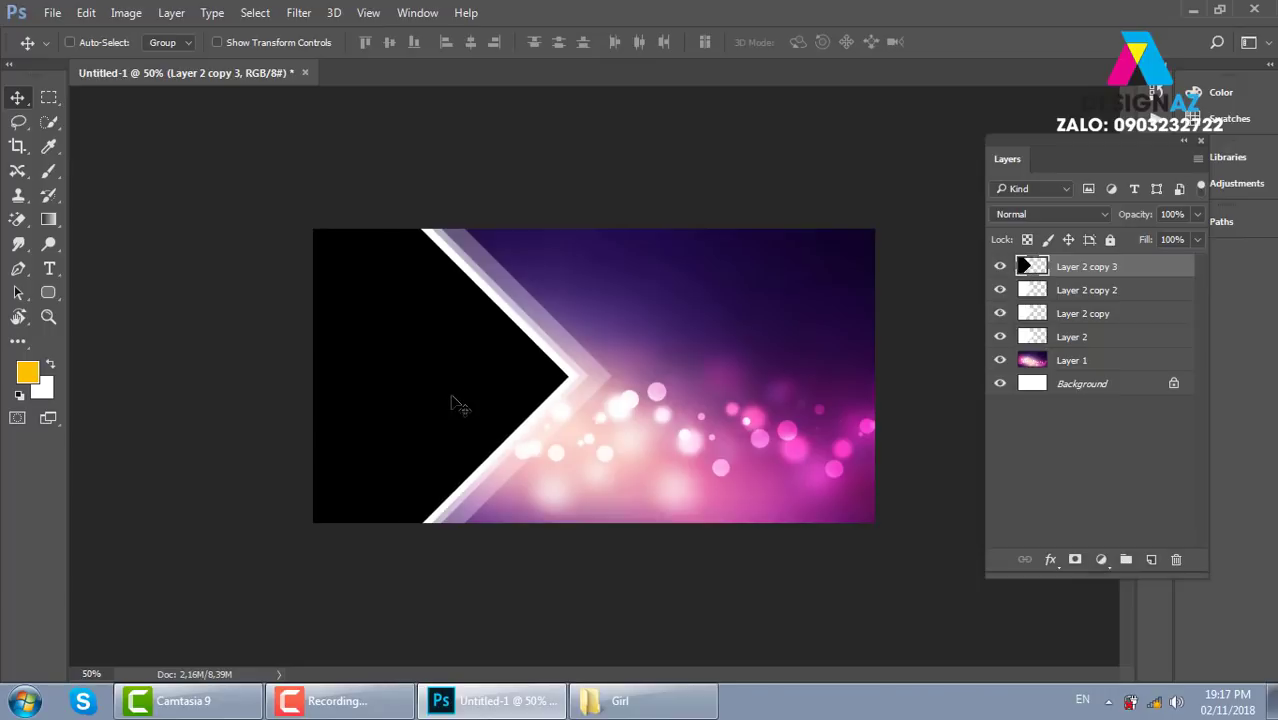
{"action": "key", "text": "Right"}
{"action": "key", "text": "Right"}
{"action": "key", "text": "Right"}
{"action": "key", "text": "Right"}
{"action": "key", "text": "Right"}
{"action": "key", "text": "Right"}
{"action": "key", "text": "Right"}
{"action": "key", "text": "Right"}
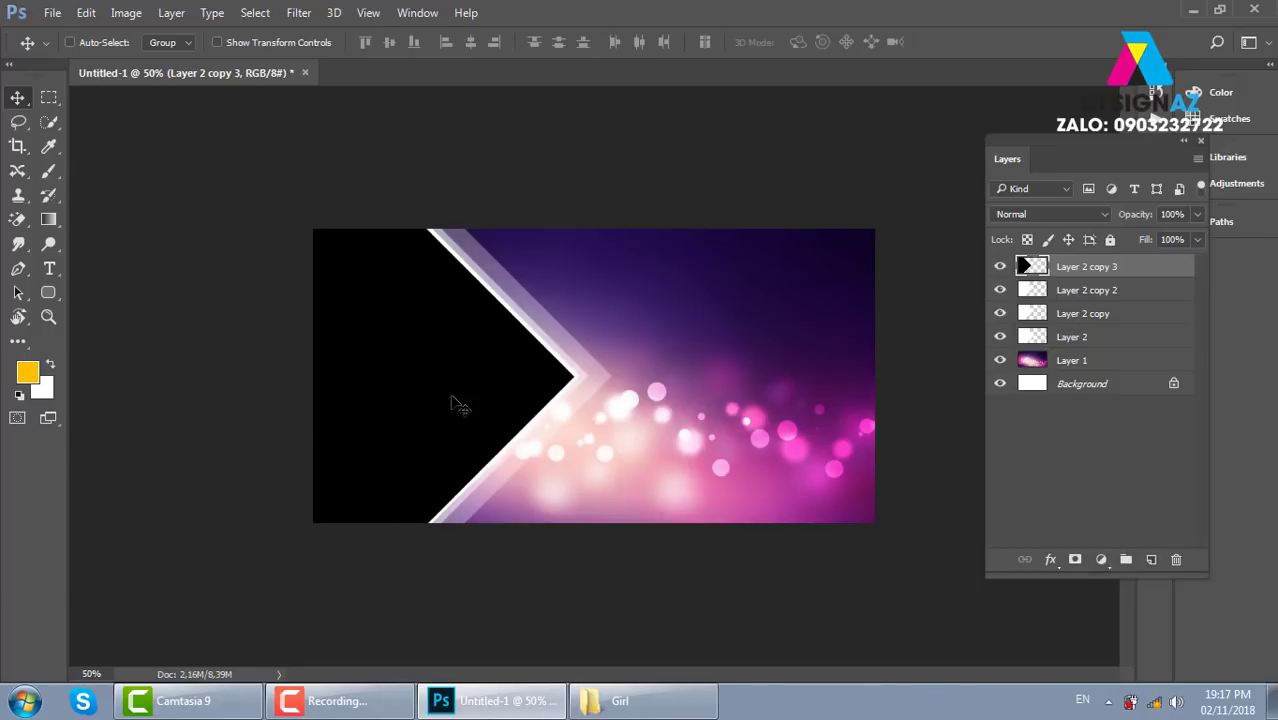
{"action": "key", "text": "Right"}
{"action": "key", "text": "Right"}
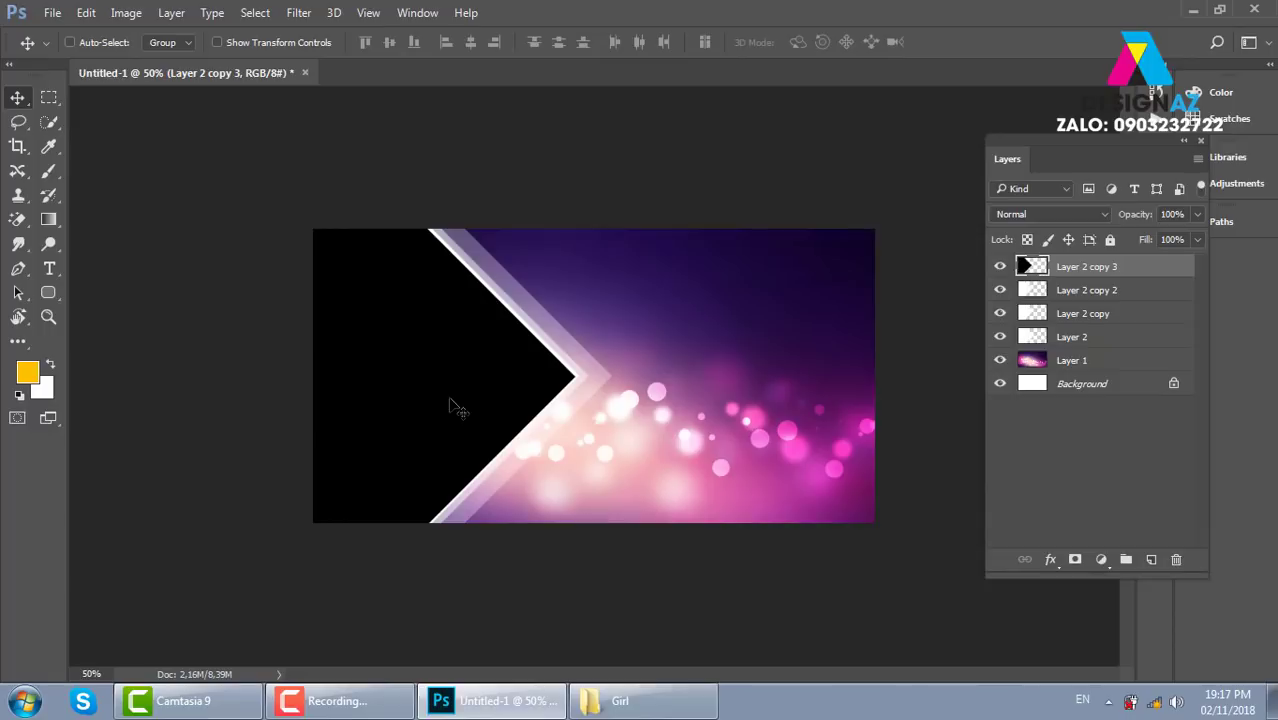
Step: Open 800-PNJ_6.jpg from thuvienanh > trangsuc > New folder
{"action": "key", "text": "ctrl+o"}
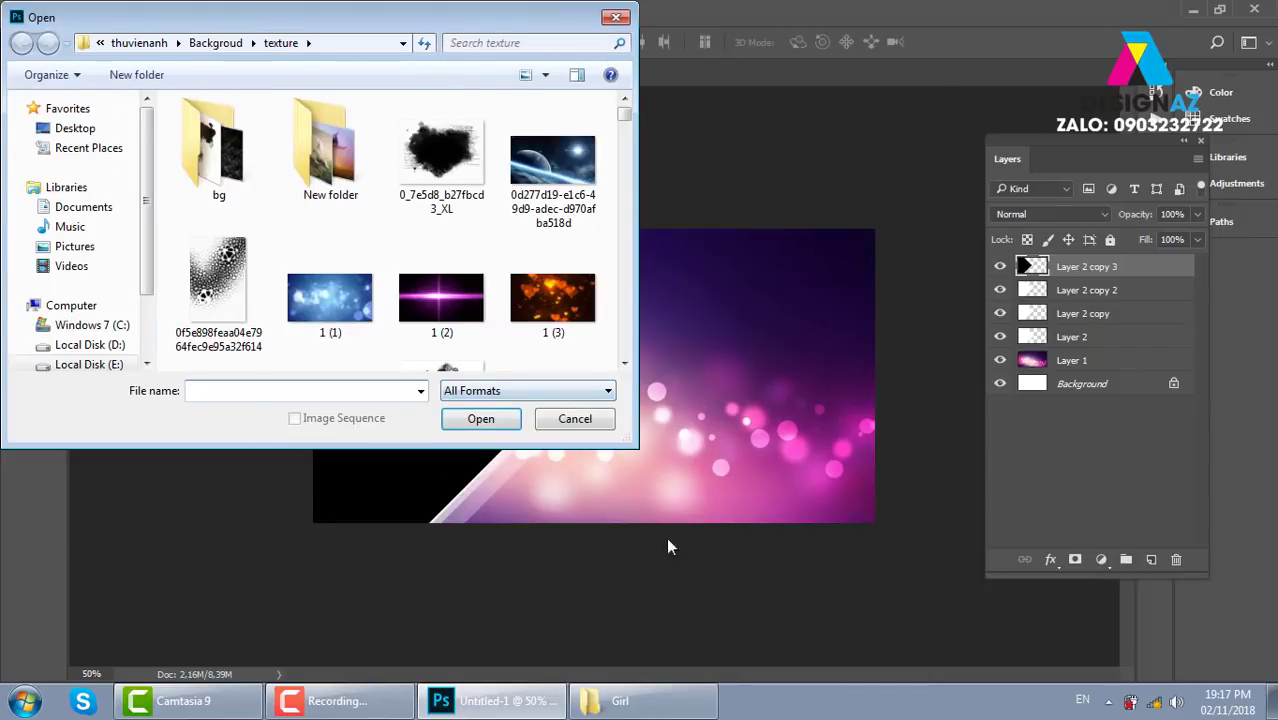
{"action": "left_click", "coordinate": [139, 43]}
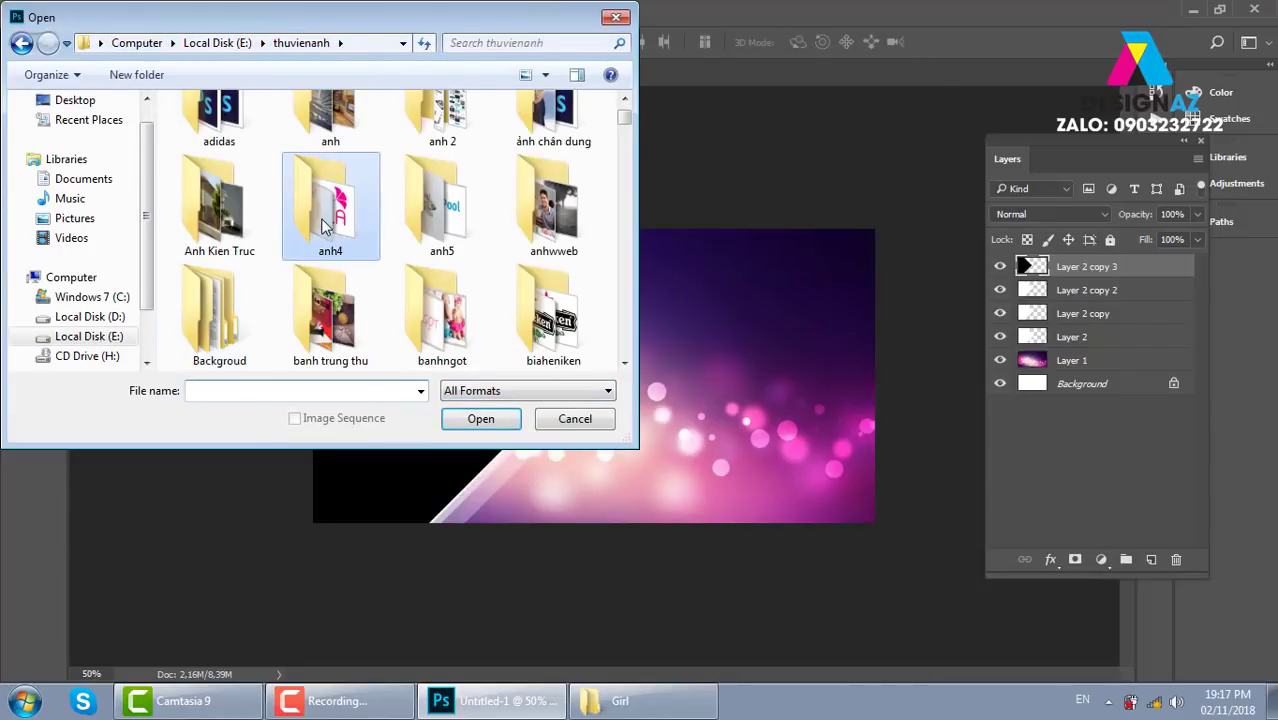
{"action": "key", "text": "t"}
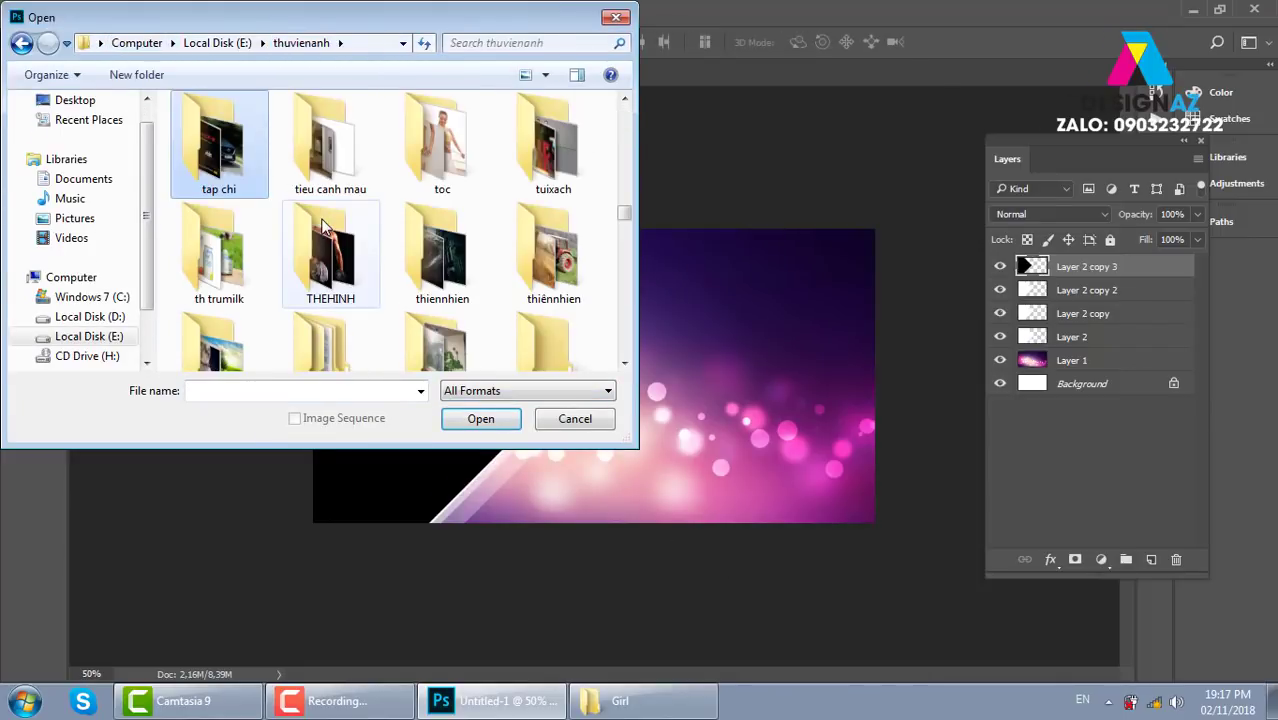
{"action": "key", "text": "t"}
{"action": "key", "text": "t"}
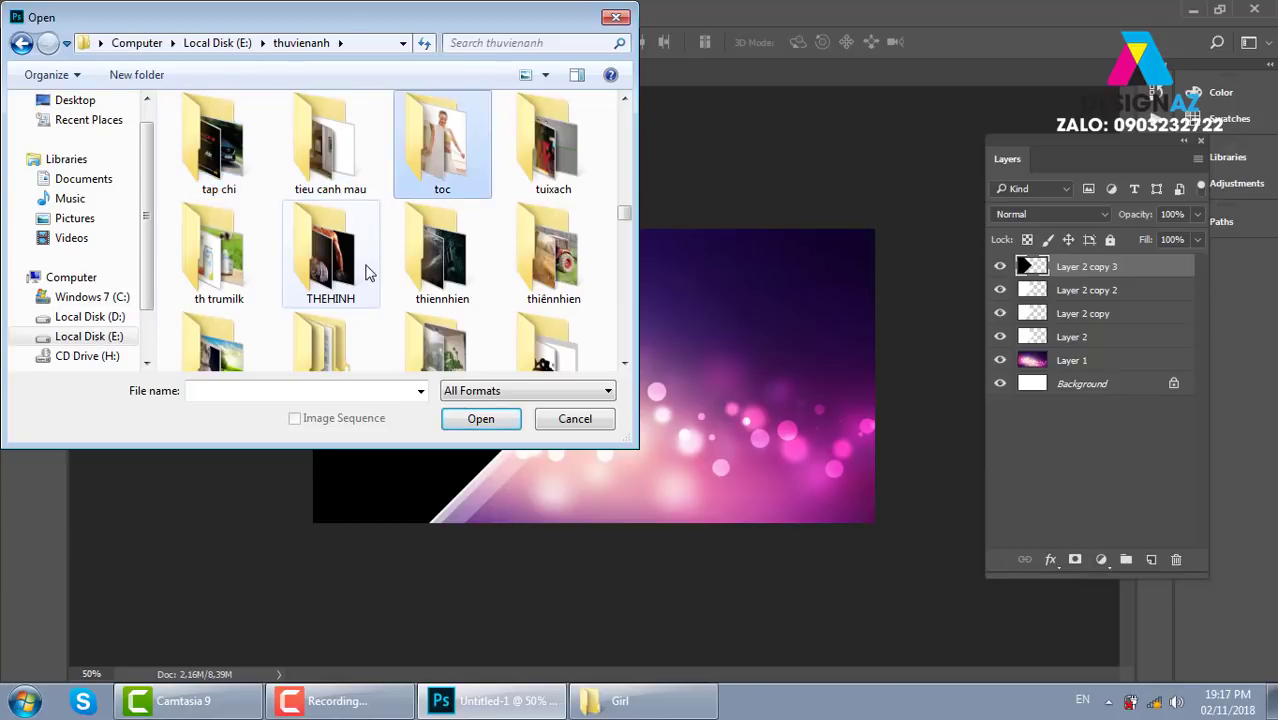
{"action": "key", "text": "t"}
{"action": "key", "text": "t"}
{"action": "key", "text": "t"}
{"action": "key", "text": "t"}
{"action": "key", "text": "t"}
{"action": "key", "text": "t"}
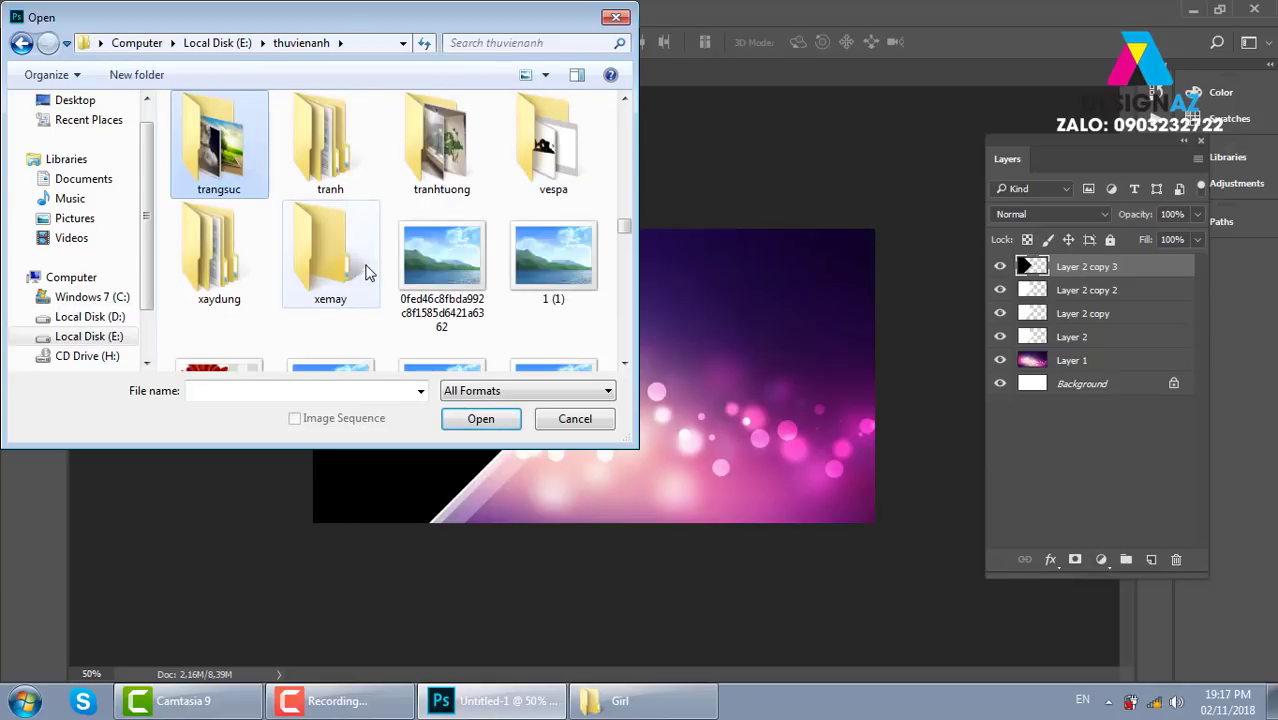
{"action": "key", "text": "Return"}
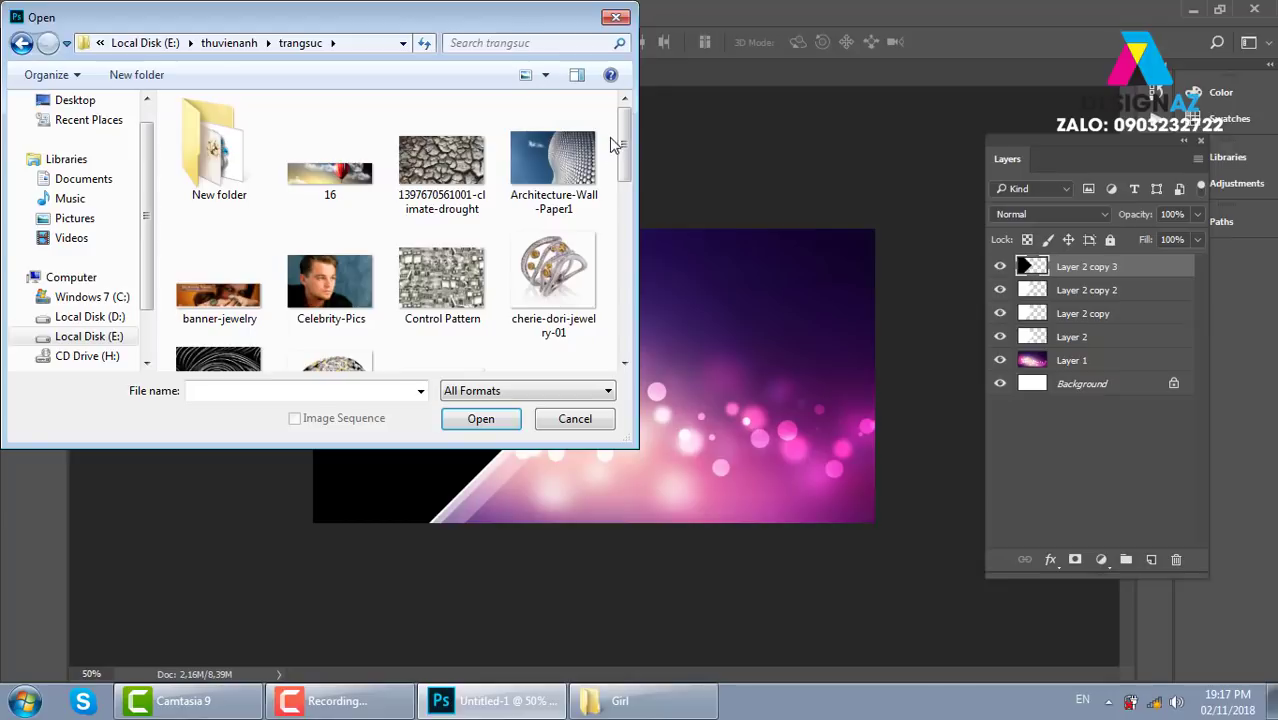
{"action": "double_click", "coordinate": [258, 160]}
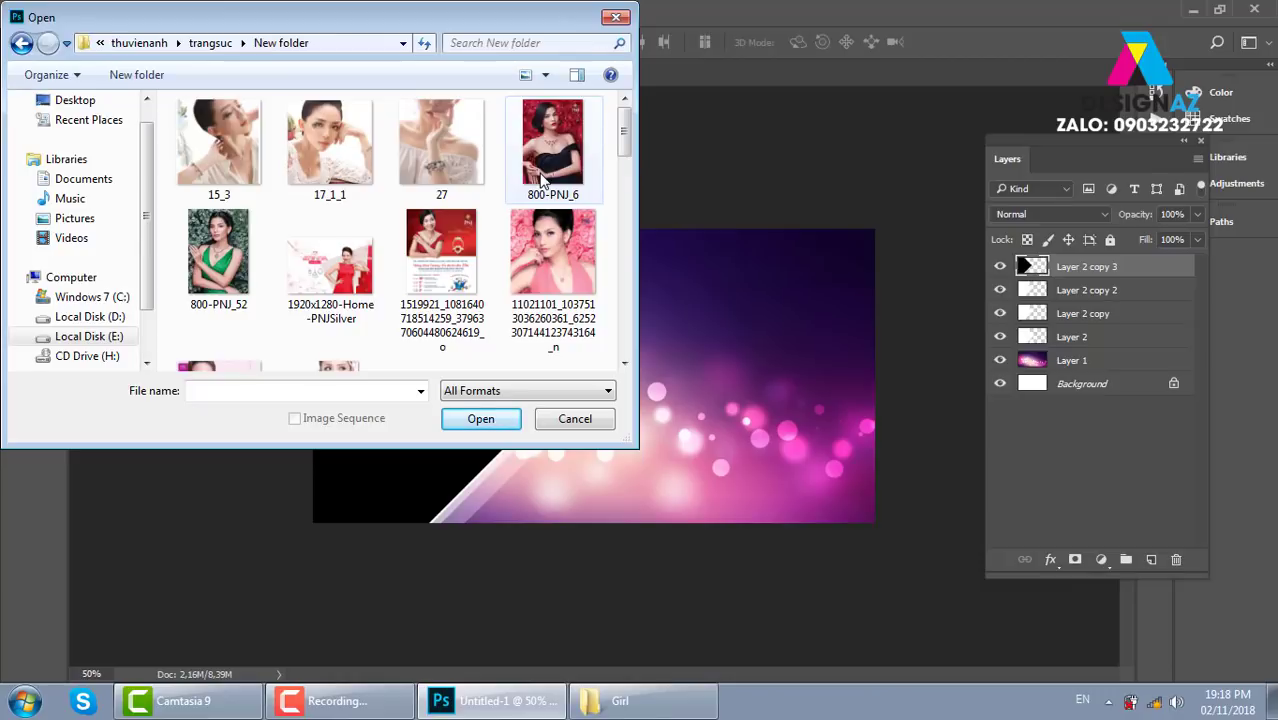
{"action": "left_click", "coordinate": [588, 178]}
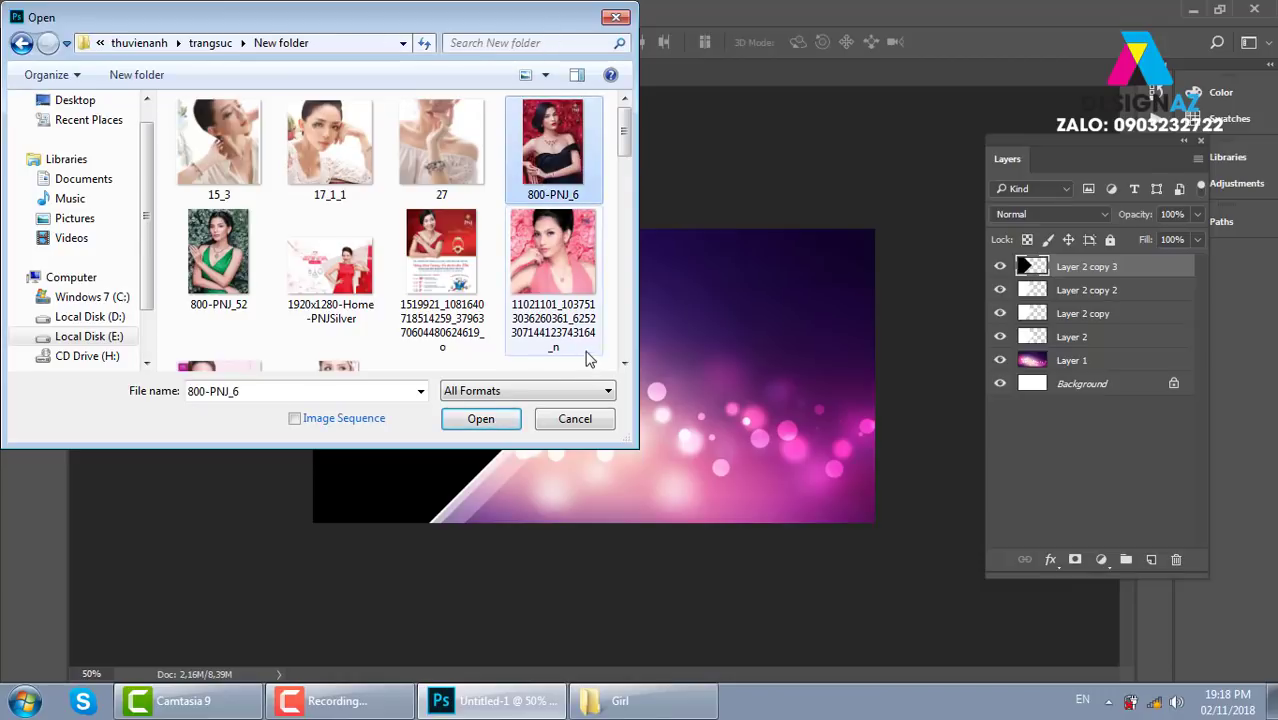
{"action": "left_click", "coordinate": [481, 419]}
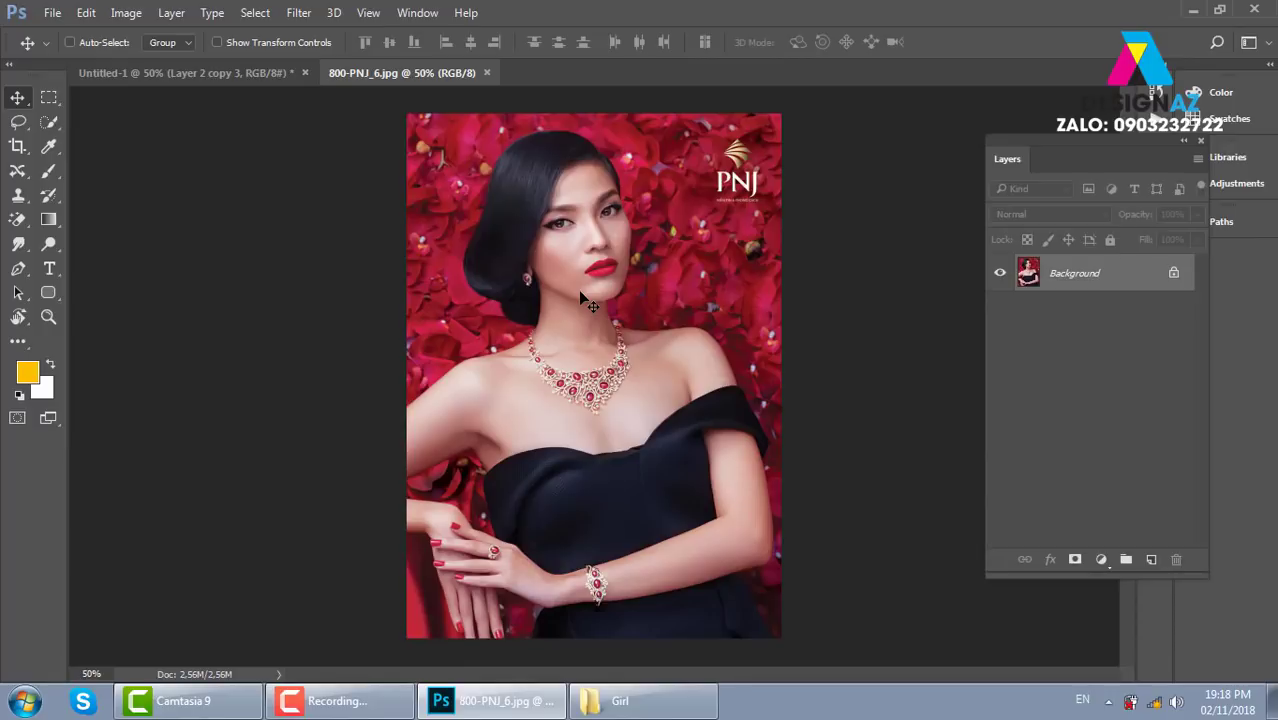
Step: Select all of 800-PNJ_6.jpg and close its document
{"action": "key", "text": "ctrl"}
{"action": "key", "text": "ctrl+a"}
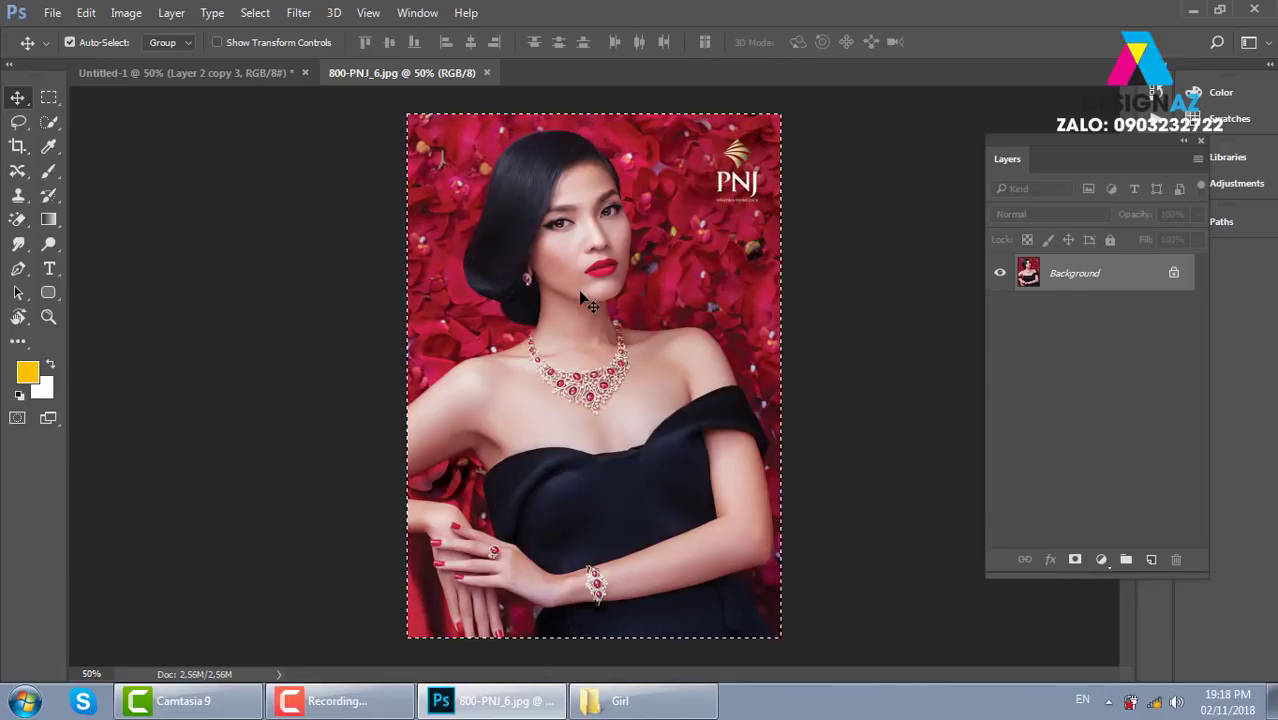
{"action": "key", "text": "ctrl+w"}
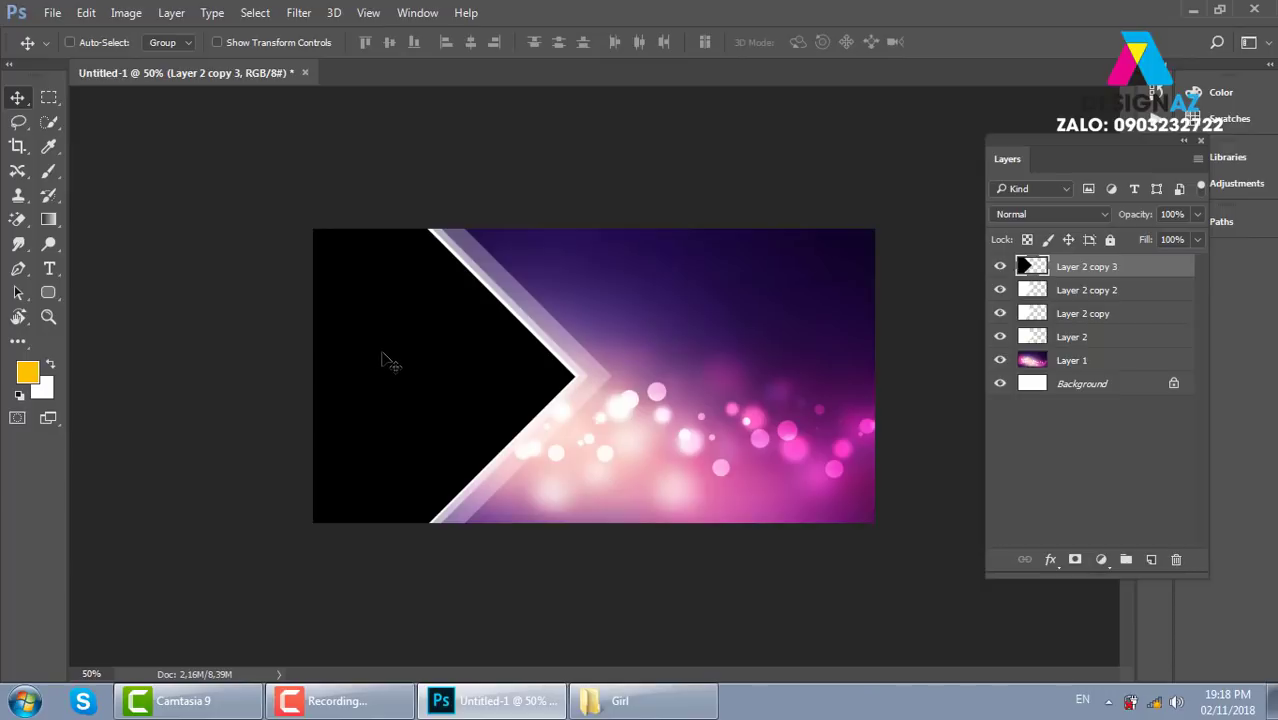
Step: Select Layer 2 copy 3, test-move and undo it, then paste the portrait as Layer 3
{"action": "right_click", "coordinate": [425, 325]}
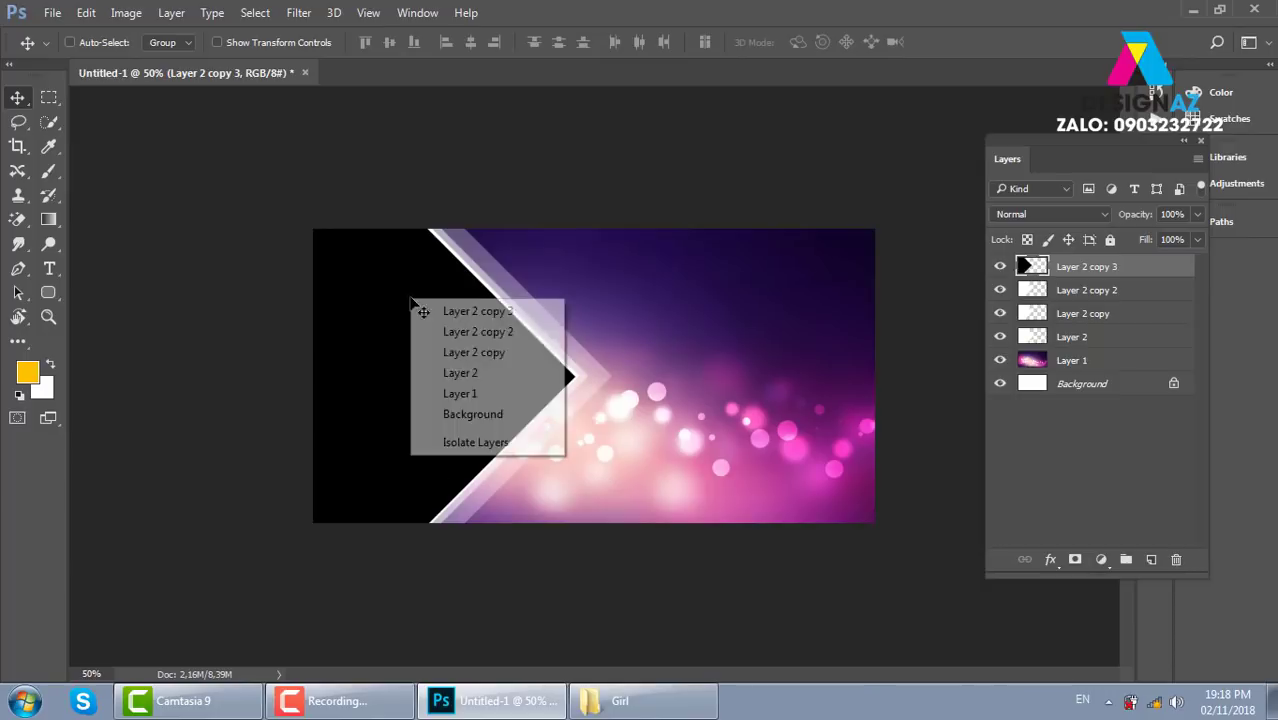
{"action": "left_click", "coordinate": [472, 313]}
{"action": "left_click_drag", "start_coordinate": [434, 328], "coordinate": [411, 343]}
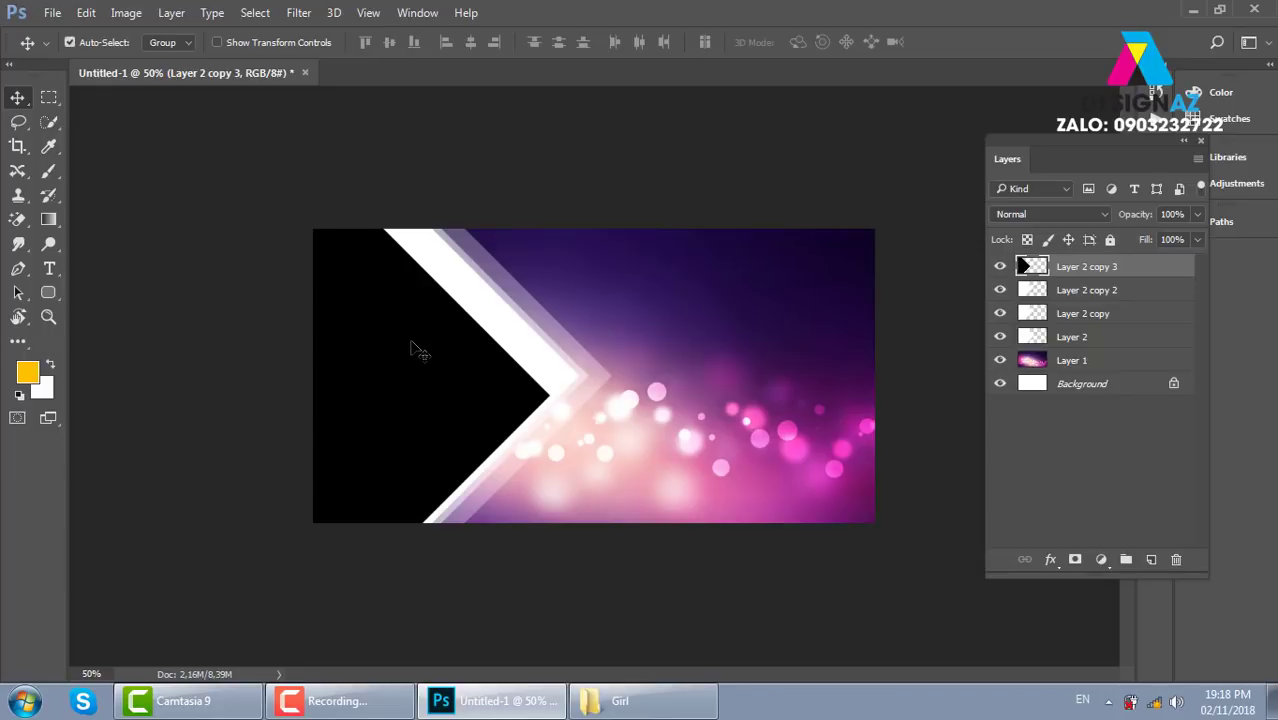
{"action": "key", "text": "ctrl+z"}
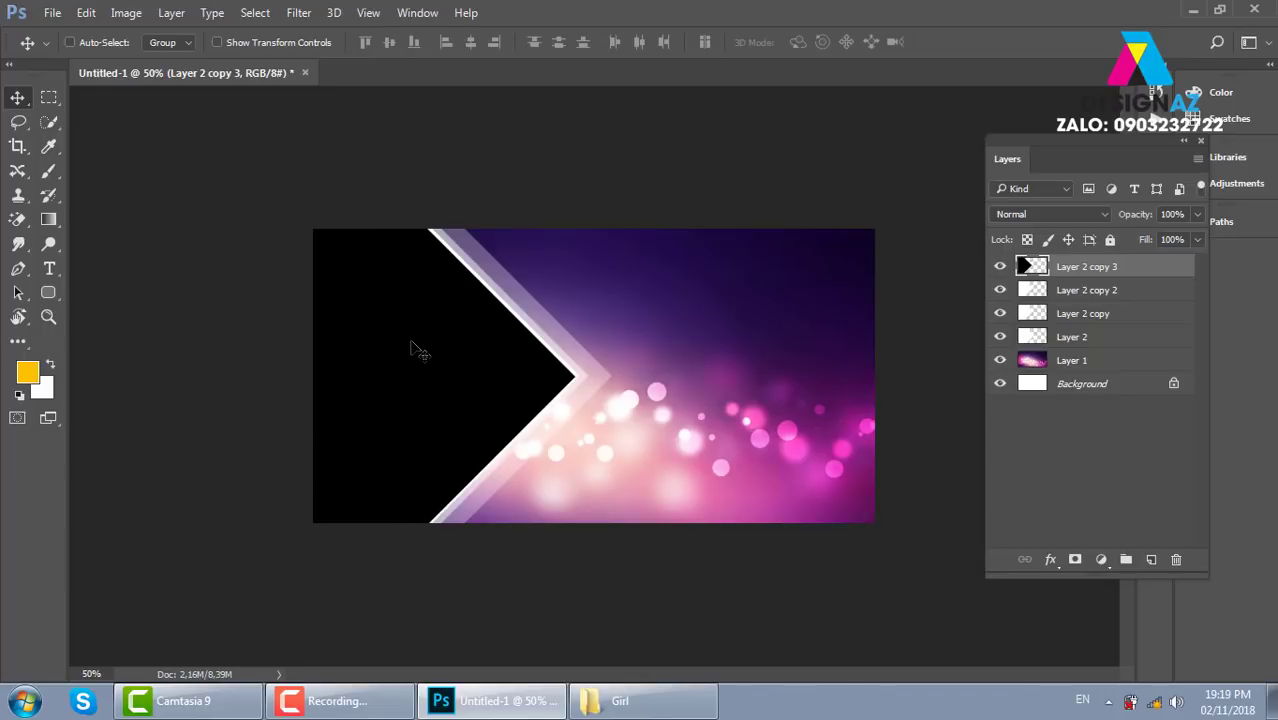
{"action": "key", "text": "ctrl+v"}
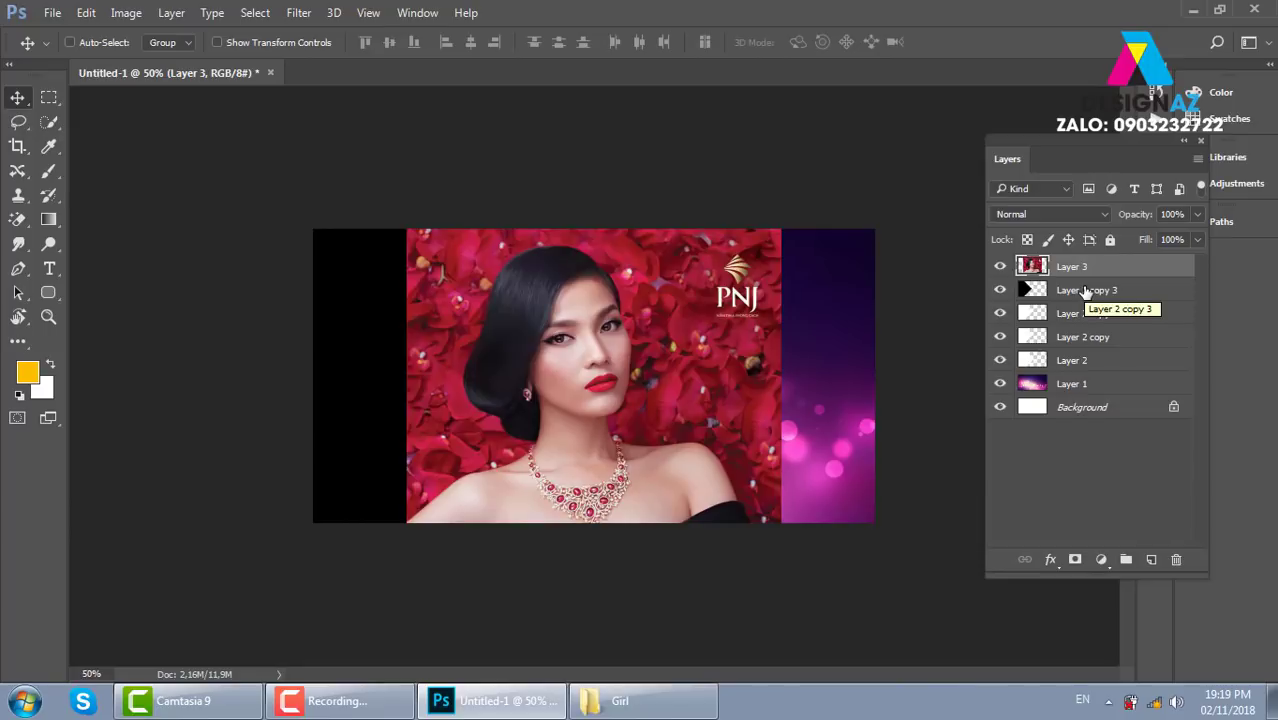
Step: Make portrait Layer 3 a clipping mask on the black chevron layer
{"action": "right_click", "coordinate": [1146, 267]}
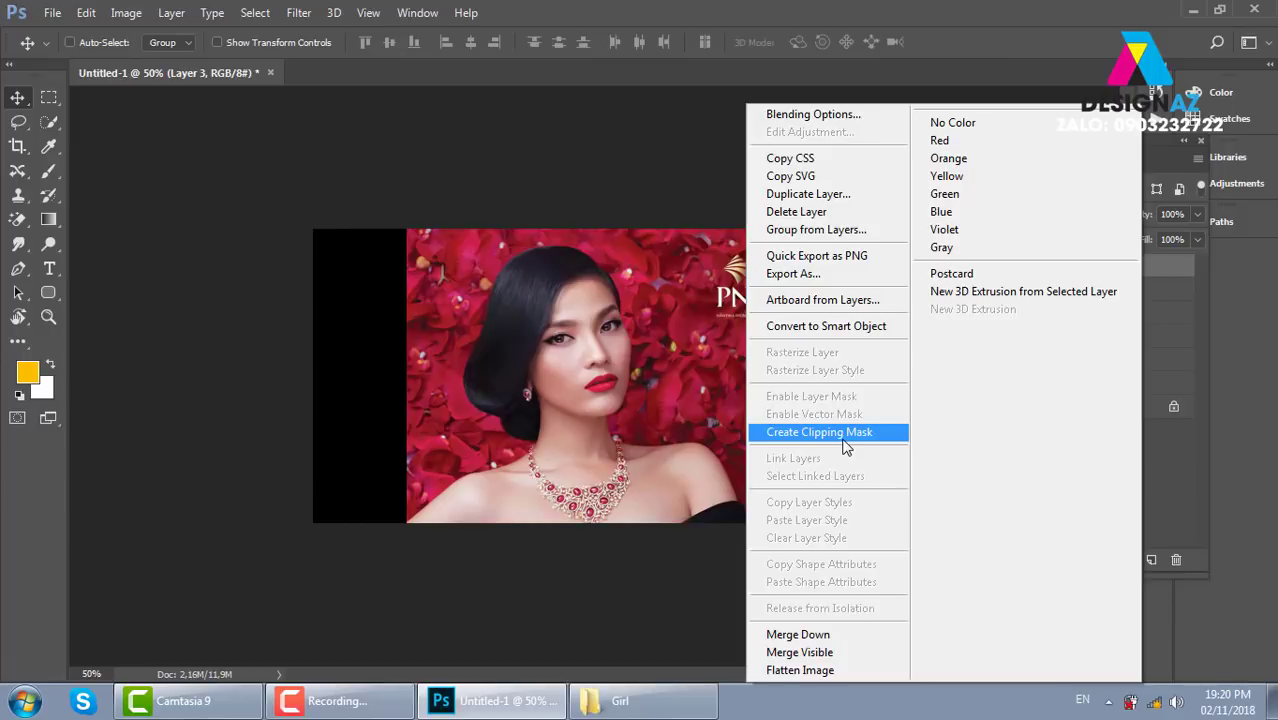
{"action": "left_click", "coordinate": [819, 432]}
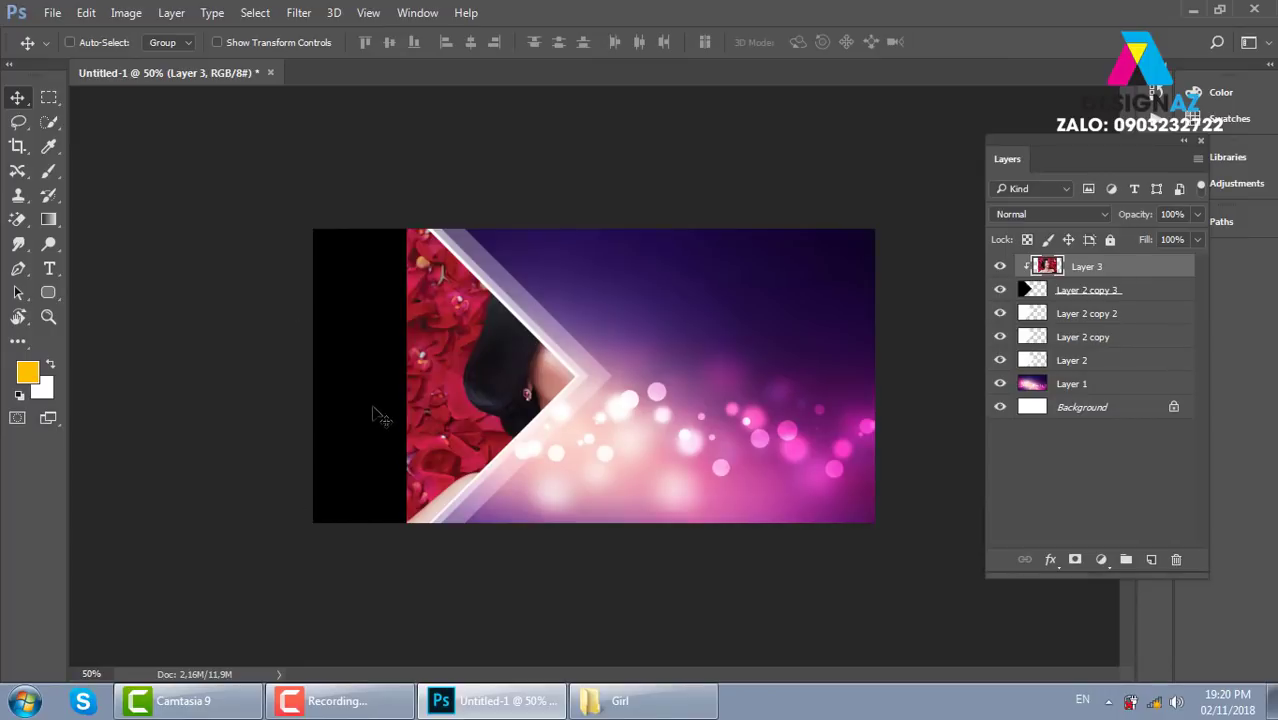
Step: Scale the clipped portrait to about 73% and reposition it so the face and necklace fill the panel
{"action": "left_click_drag", "start_coordinate": [547, 420], "coordinate": [452, 403]}
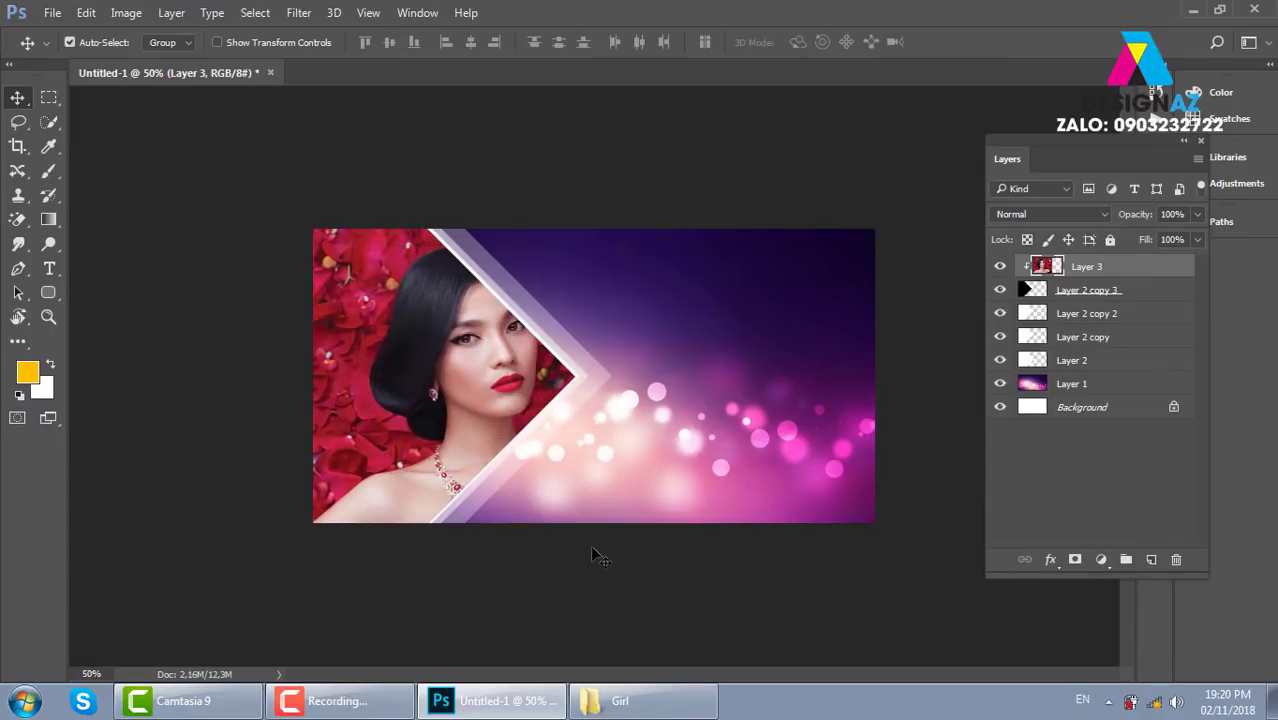
{"action": "key", "text": "ctrl+t"}
{"action": "mouse_move", "coordinate": [688, 230]}
{"action": "left_mouse_down"}
{"action": "mouse_move", "coordinate": [614, 272]}
{"action": "mouse_move", "coordinate": [540, 401]}
{"action": "mouse_move", "coordinate": [578, 370]}
{"action": "left_mouse_up"}
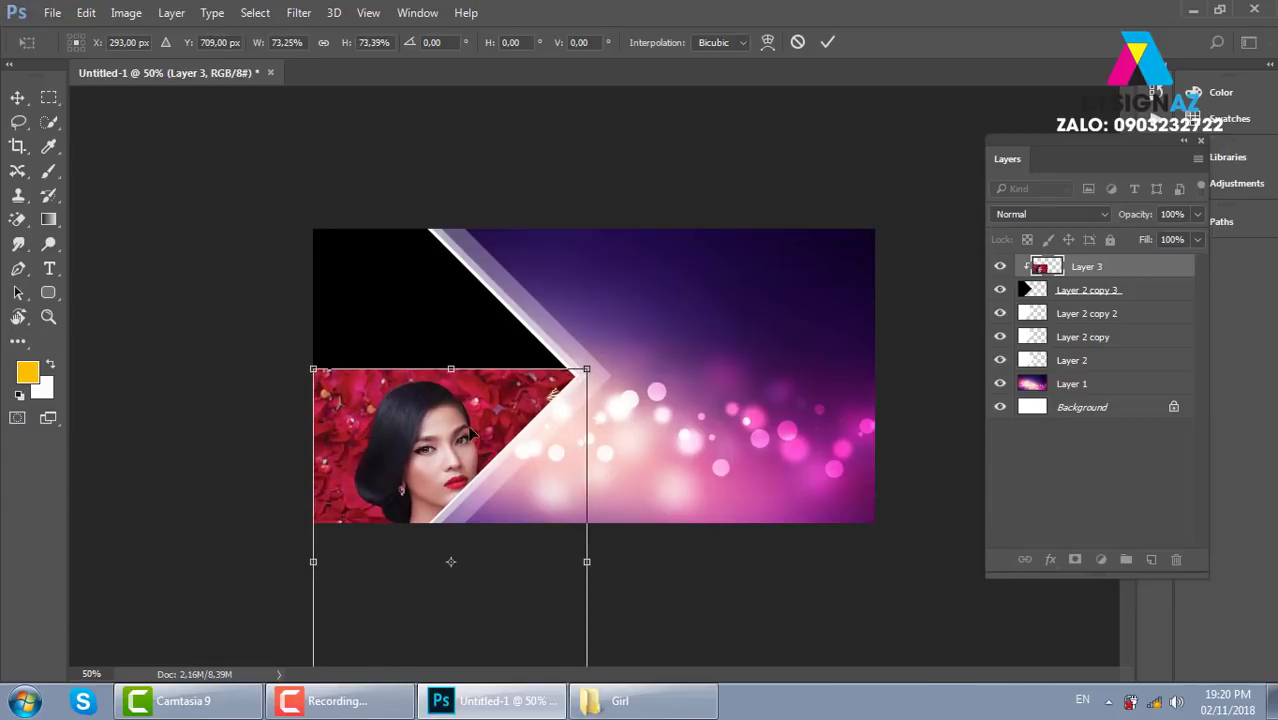
{"action": "left_click_drag", "start_coordinate": [478, 410], "coordinate": [478, 290]}
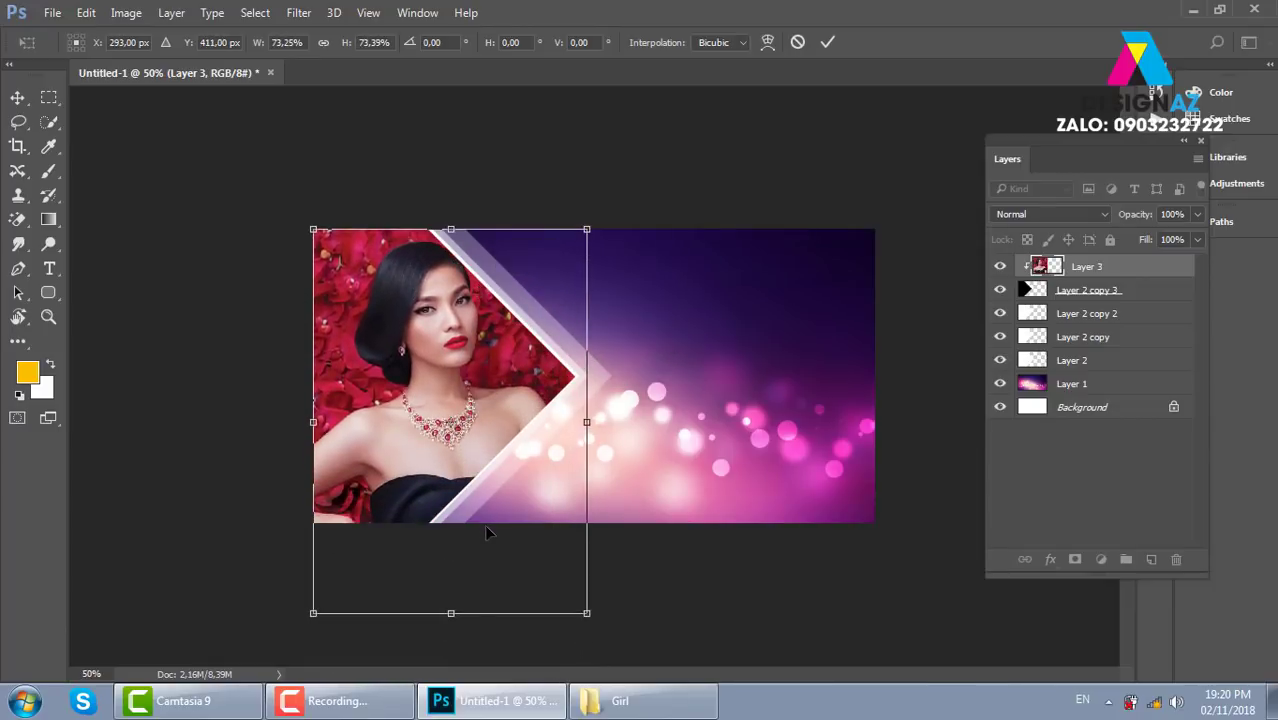
{"action": "key", "text": "Return"}
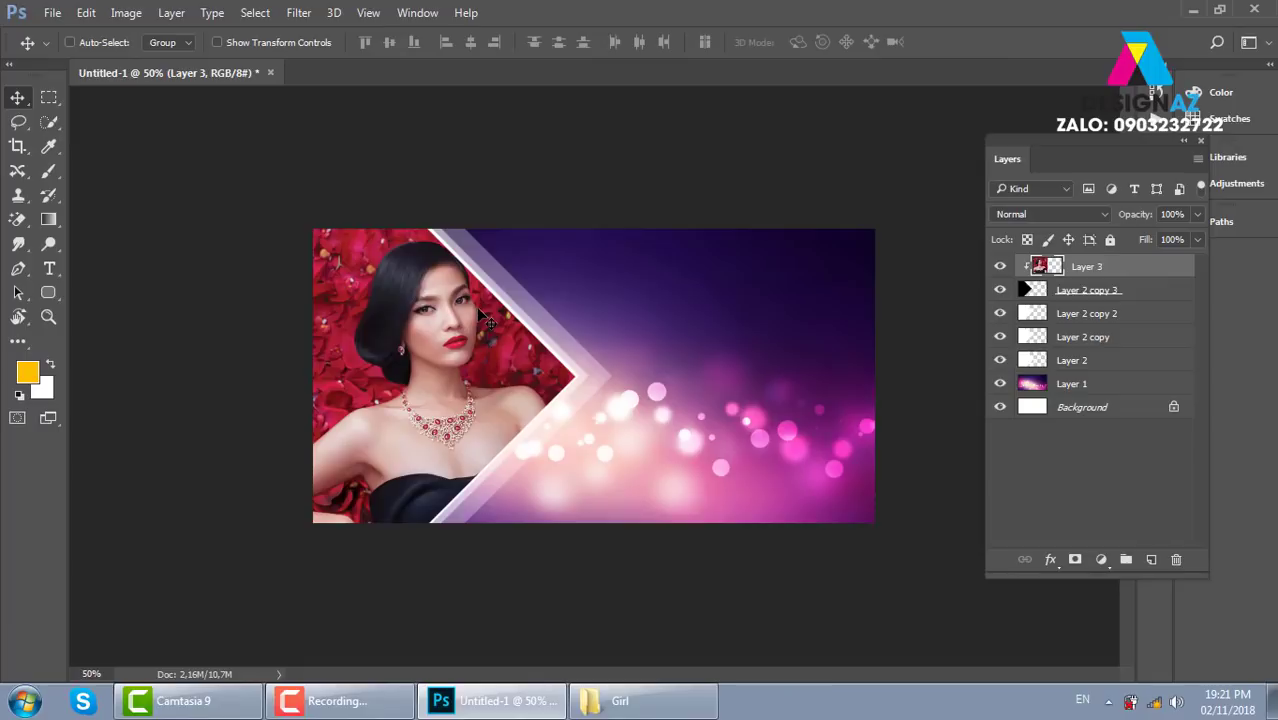
Step: Reposition the Layer 2 and Layer 2 copy light bands into staggered strips beside the panel
{"action": "key", "text": "ctrl+plus"}
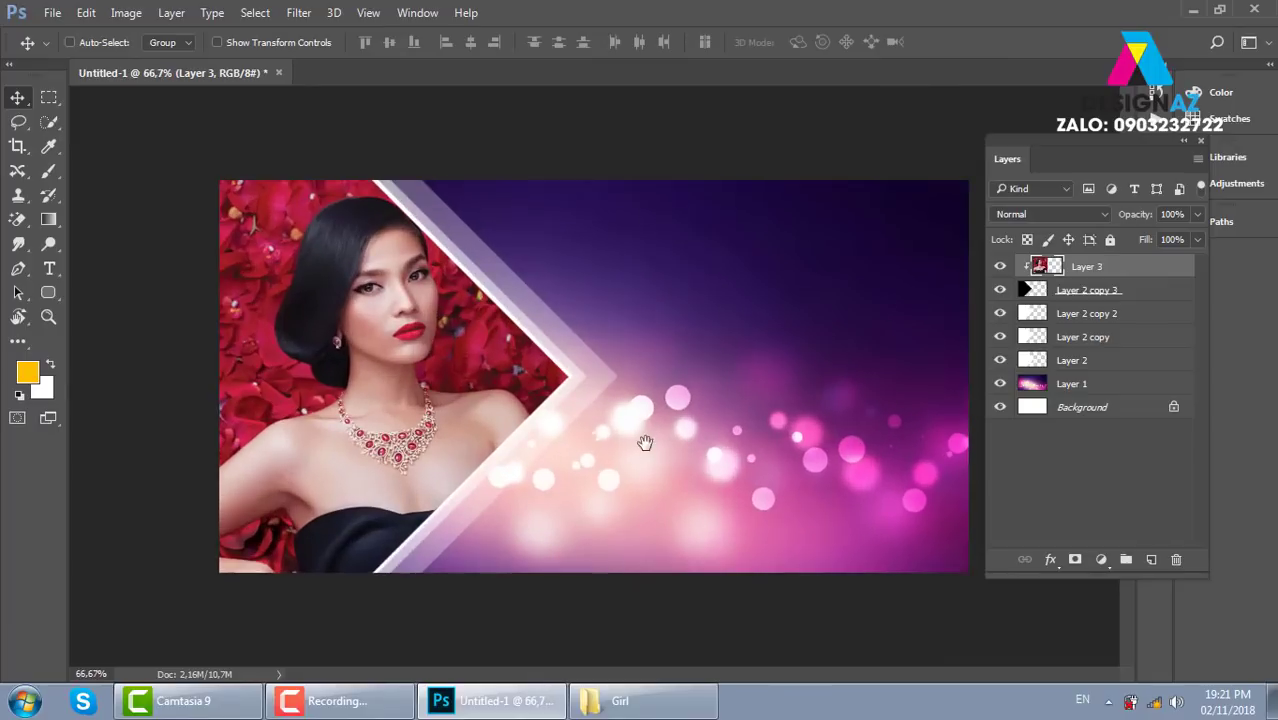
{"action": "right_click", "coordinate": [600, 388]}
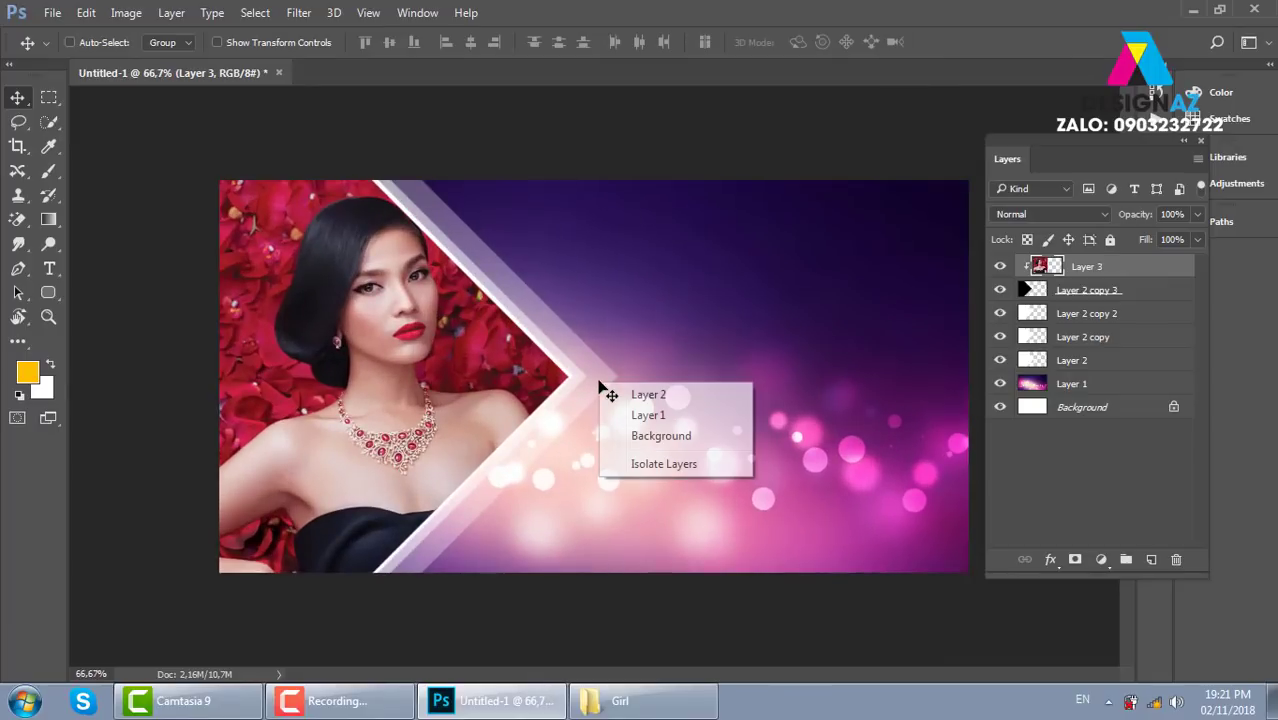
{"action": "left_click", "coordinate": [640, 413]}
{"action": "mouse_move", "coordinate": [590, 380]}
{"action": "left_mouse_down"}
{"action": "mouse_move", "coordinate": [706, 268]}
{"action": "mouse_move", "coordinate": [618, 360]}
{"action": "left_mouse_up"}
{"action": "left_click_drag", "start_coordinate": [663, 432], "coordinate": [603, 397]}
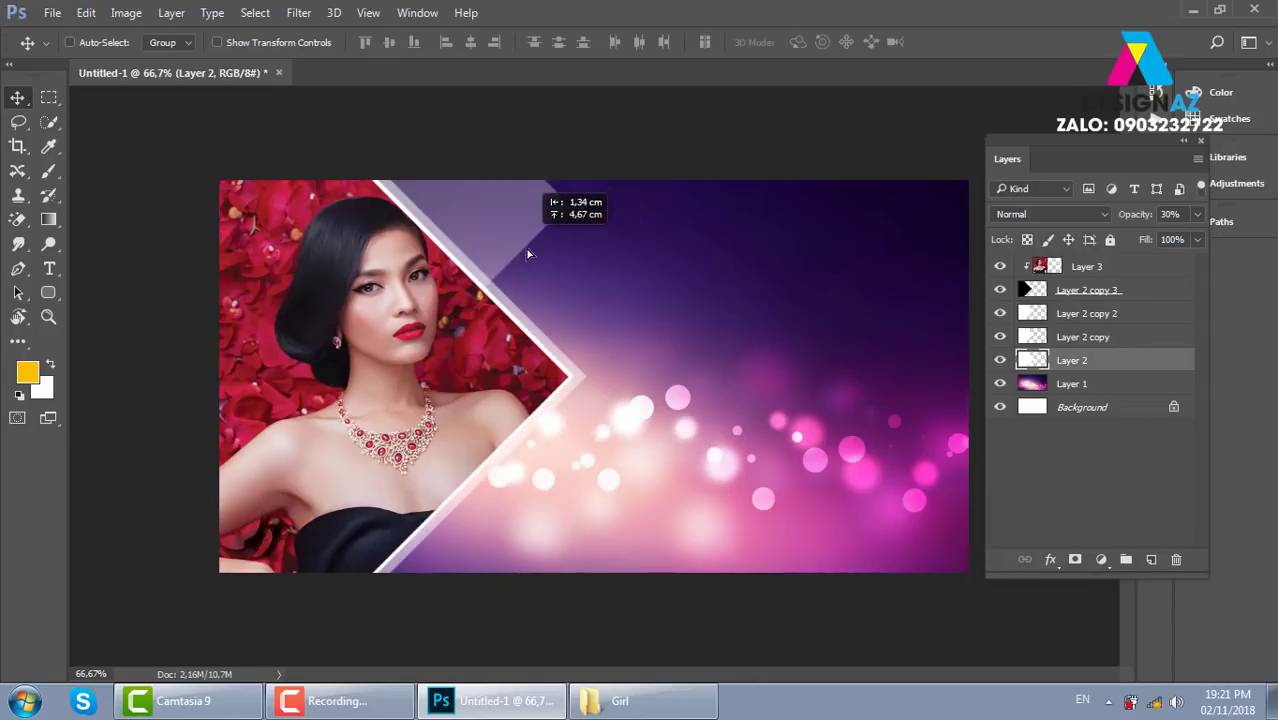
{"action": "right_click", "coordinate": [588, 379]}
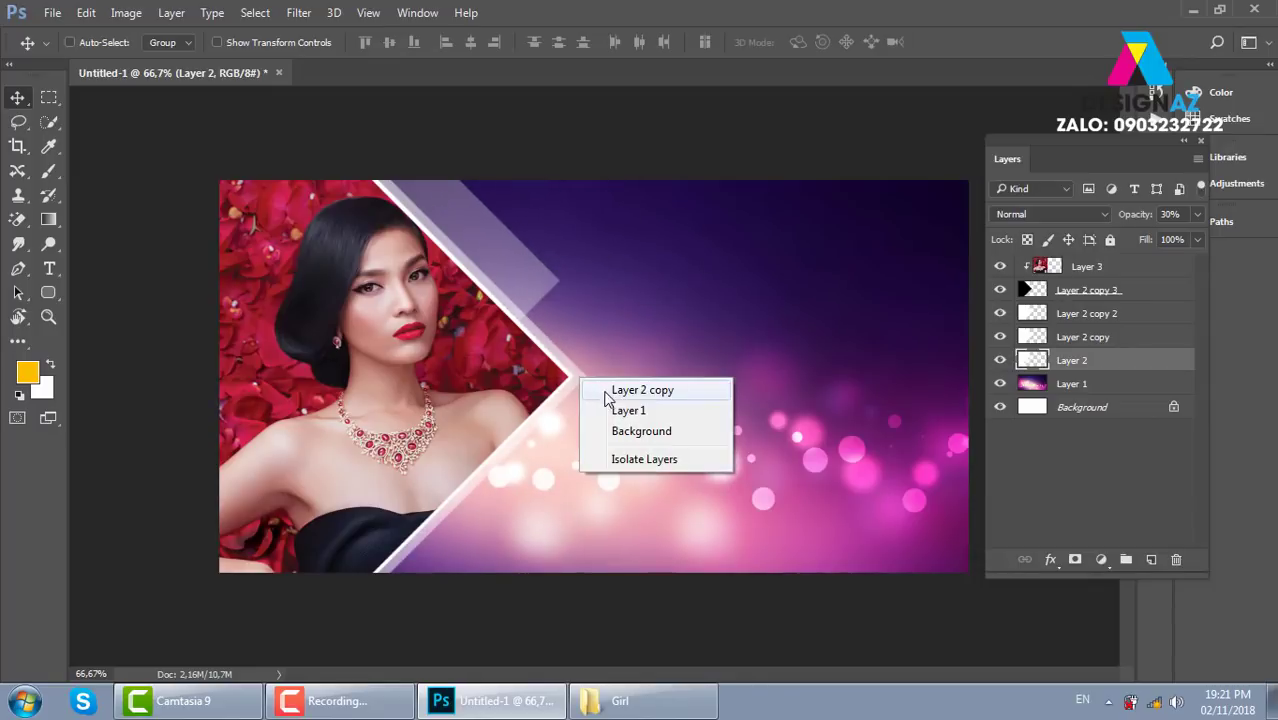
{"action": "left_click", "coordinate": [612, 385]}
{"action": "mouse_move", "coordinate": [600, 394]}
{"action": "left_mouse_down"}
{"action": "mouse_move", "coordinate": [575, 487]}
{"action": "mouse_move", "coordinate": [551, 456]}
{"action": "left_mouse_up"}
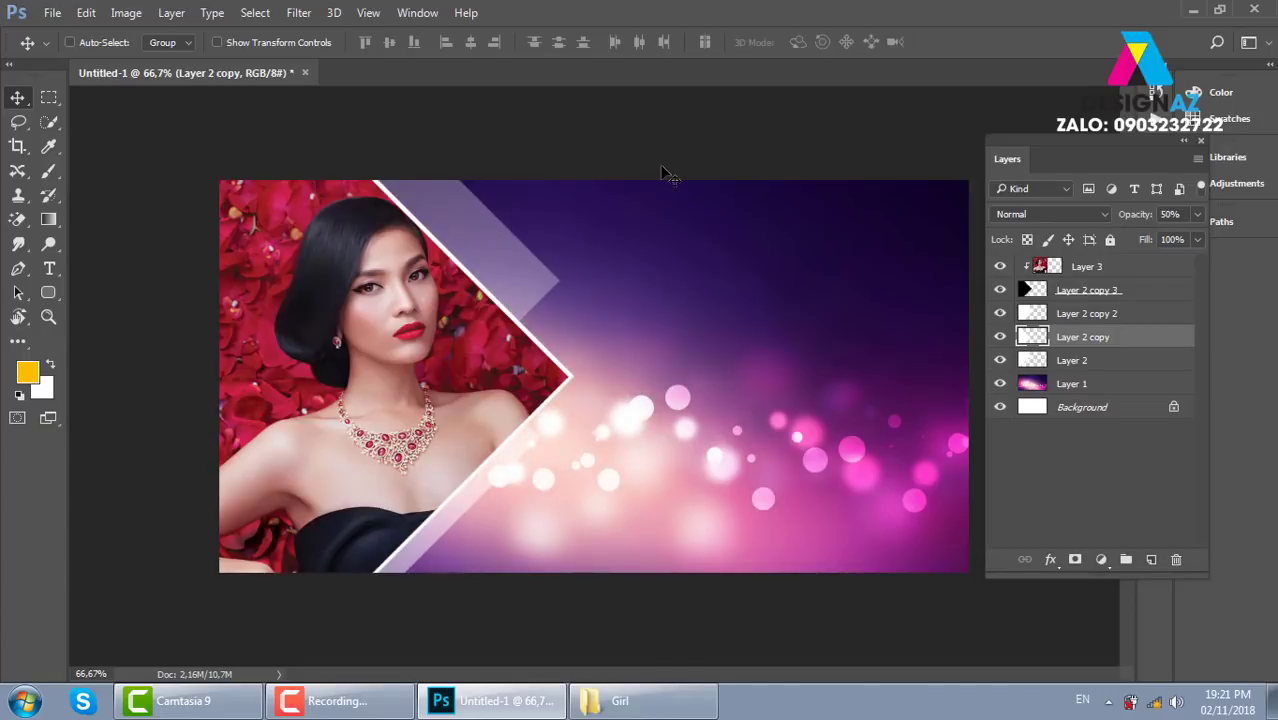
Step: Duplicate the upper Layer 2 band as Layer 2 copy 4, offset up-right
{"action": "right_click", "coordinate": [505, 265]}
{"action": "left_click", "coordinate": [528, 272]}
{"action": "left_click_drag", "start_coordinate": [508, 282], "coordinate": [509, 296]}
{"action": "left_click_drag", "start_coordinate": [509, 292], "coordinate": [537, 239]}
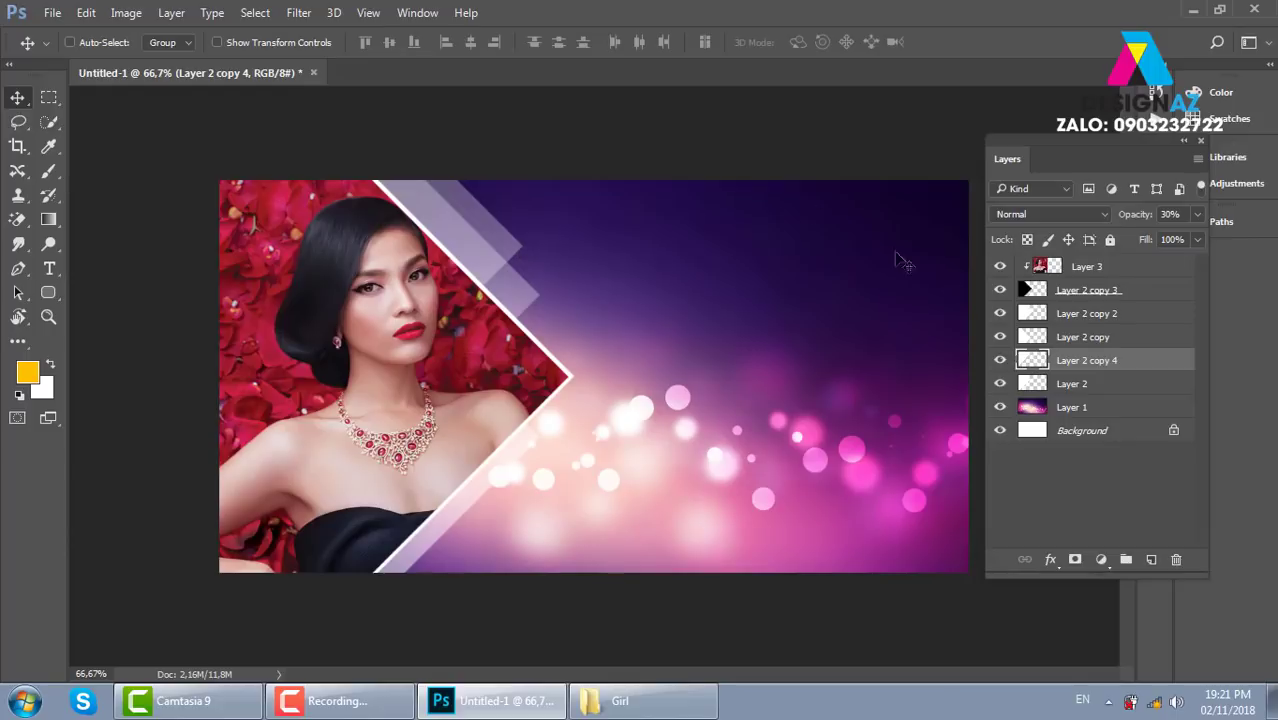
Step: Delete the portrait, chevron, stripe layers and bokeh Layer 1, keeping only Background
{"action": "left_click", "coordinate": [1138, 268]}
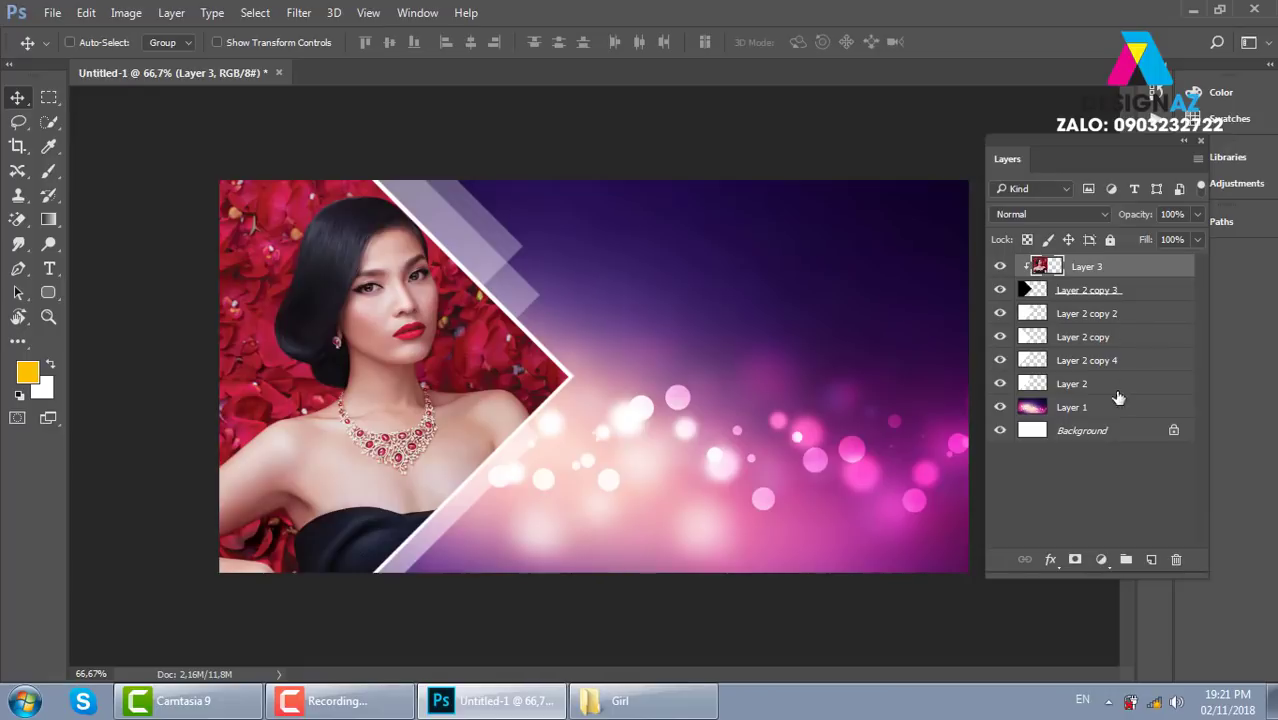
{"action": "left_click", "coordinate": [1124, 396], "text": "shift"}
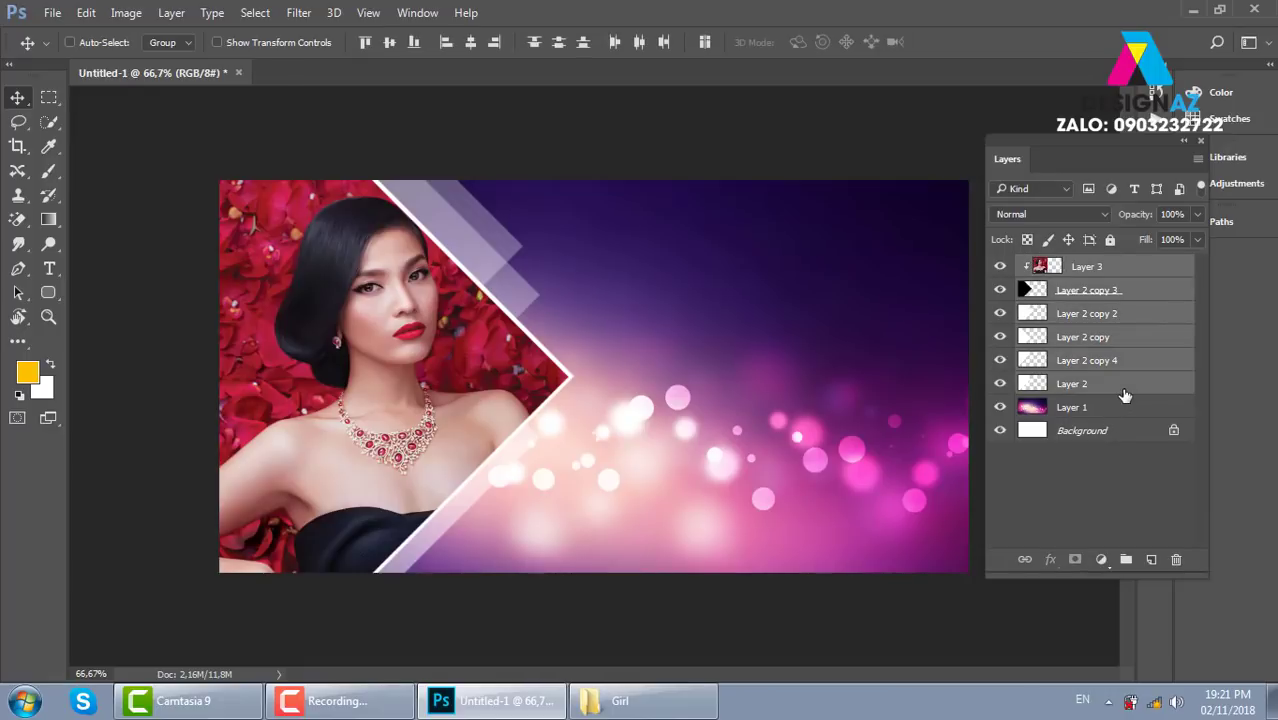
{"action": "key", "text": "Delete"}
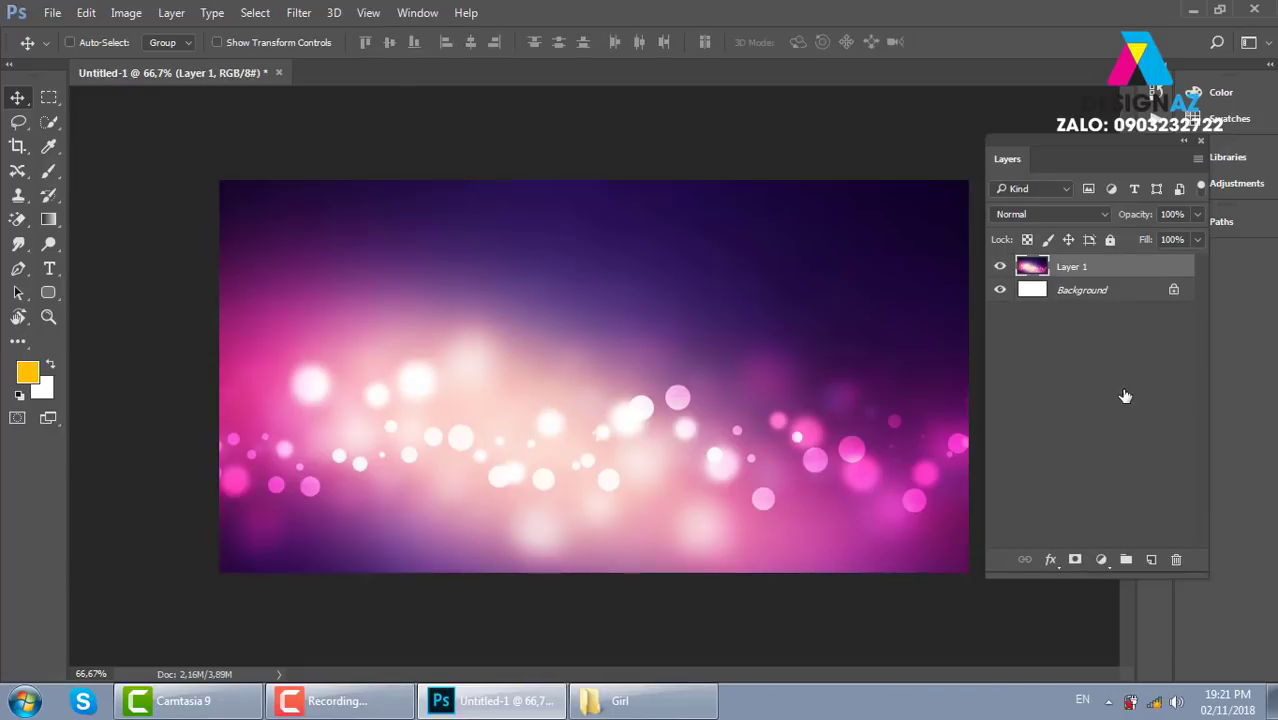
{"action": "right_click", "coordinate": [746, 285]}
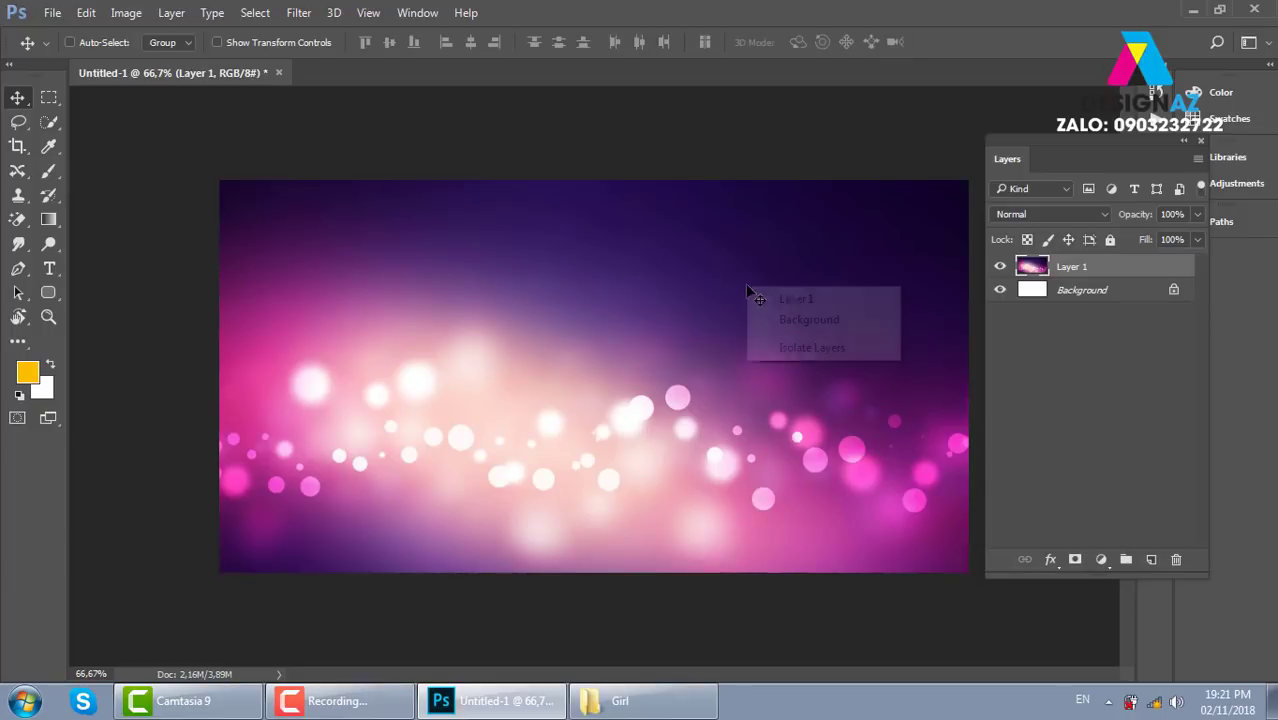
{"action": "left_click", "coordinate": [796, 297]}
{"action": "key", "text": "Delete"}
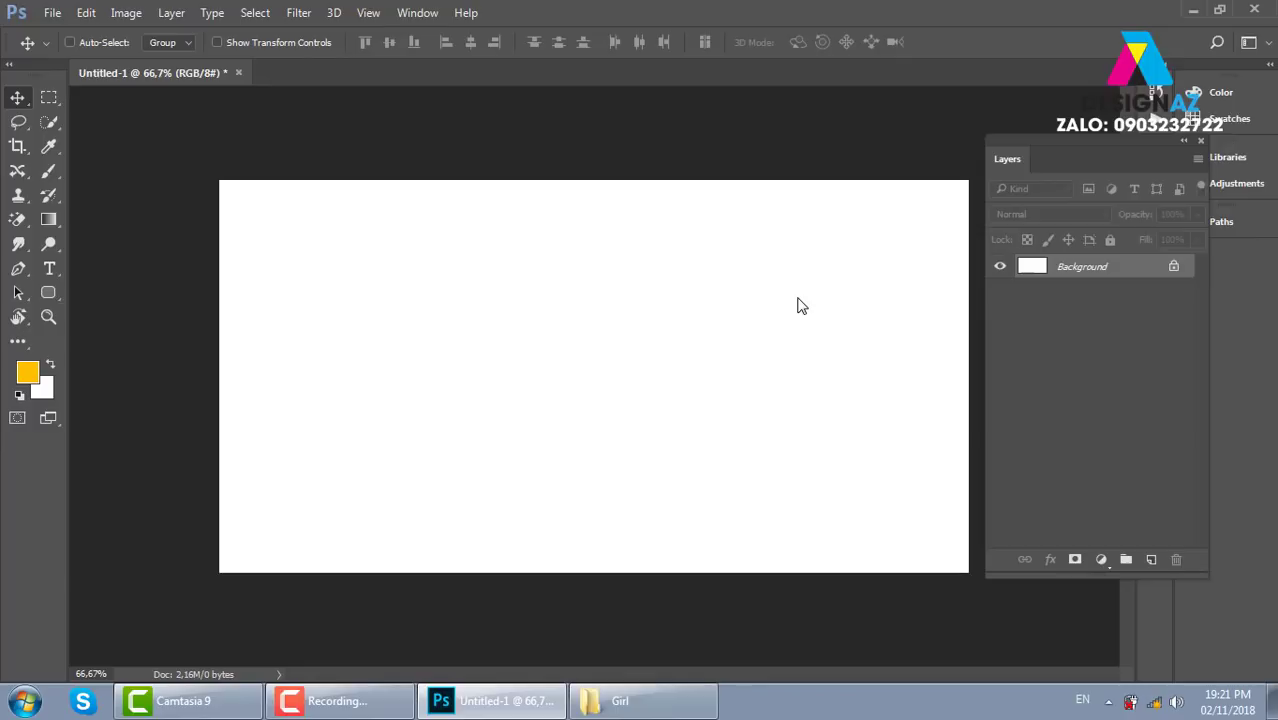
Step: Open the dark wood texture 1979369 from the thuvienanh > gỗ folder
{"action": "key", "text": "ctrl+o"}
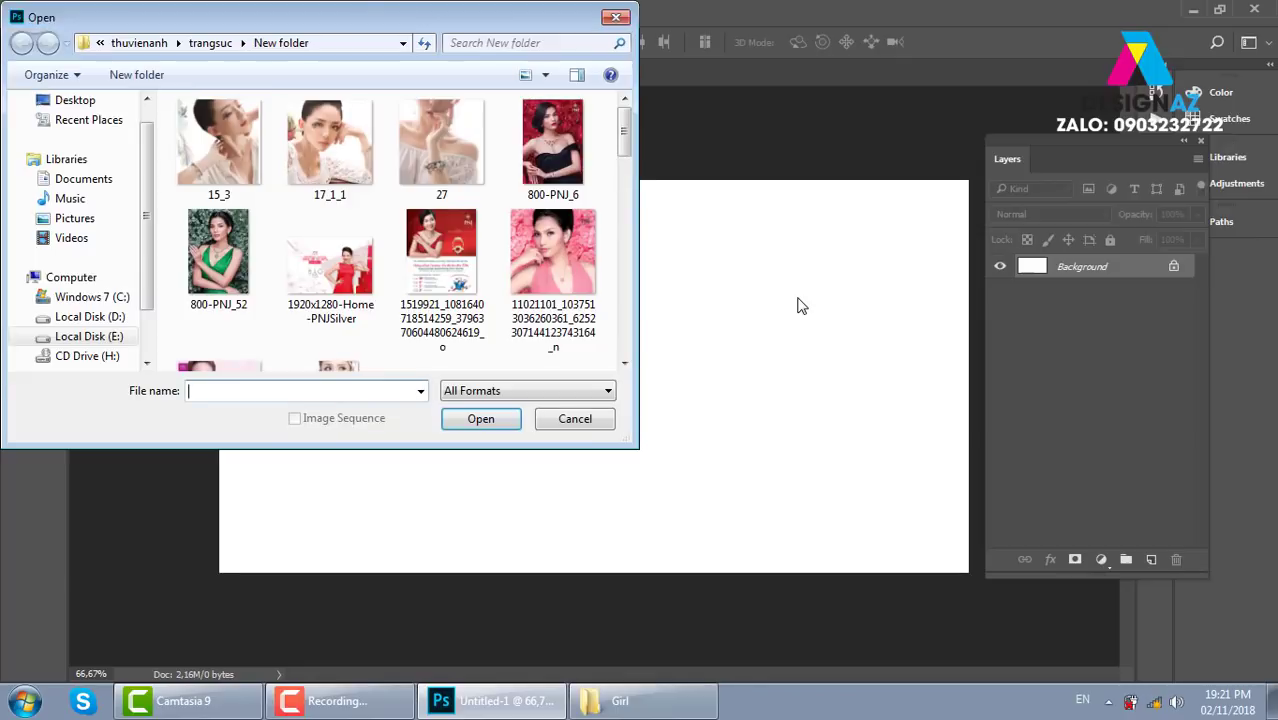
{"action": "left_click", "coordinate": [162, 48]}
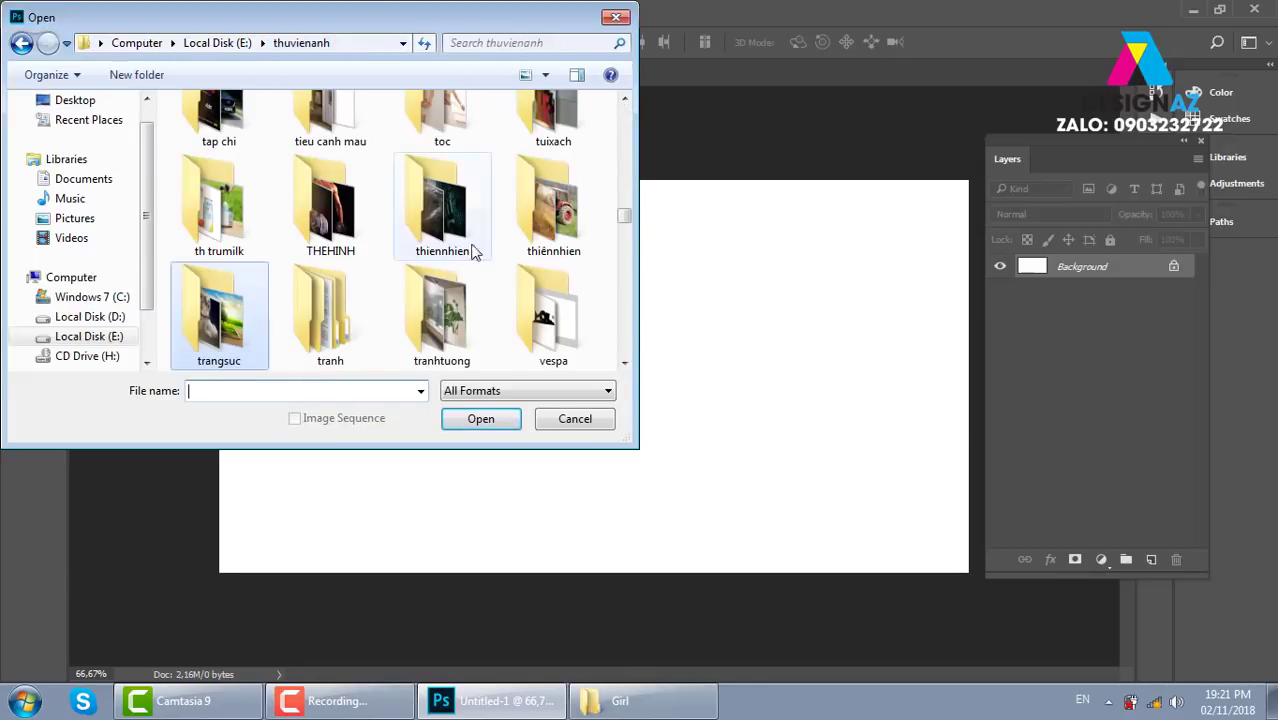
{"action": "left_click", "coordinate": [447, 222]}
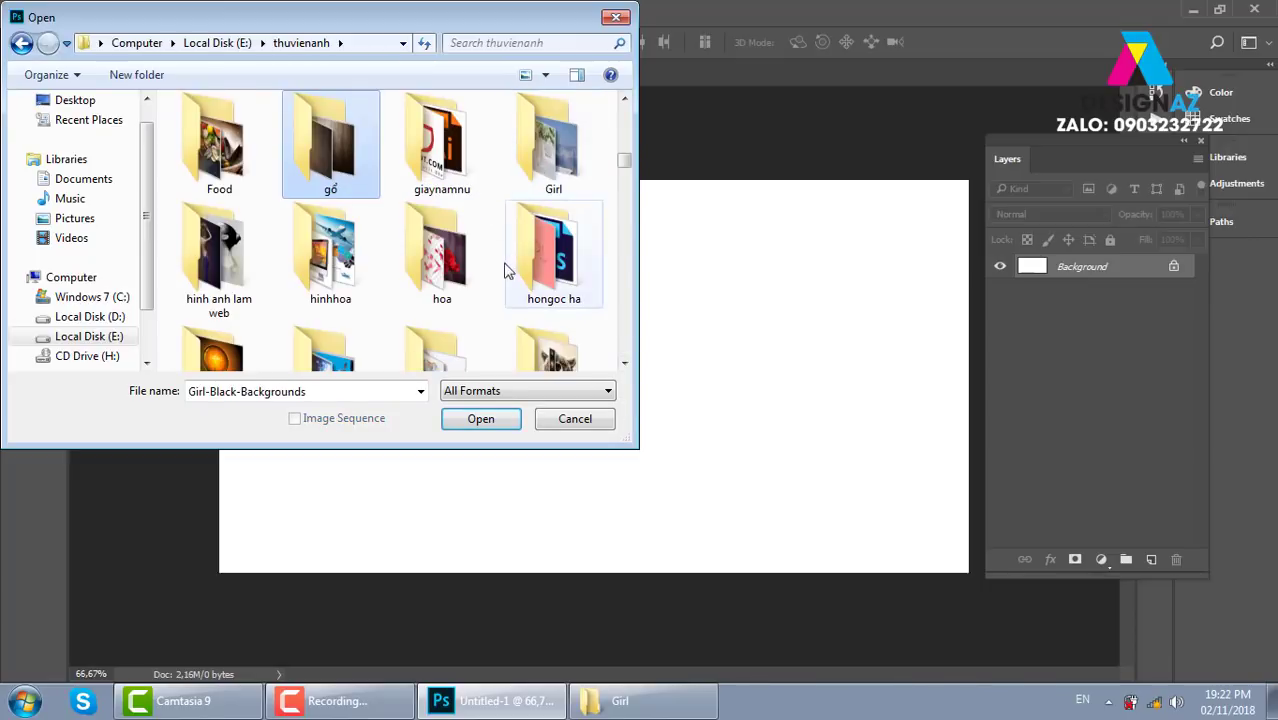
{"action": "double_click", "coordinate": [333, 172]}
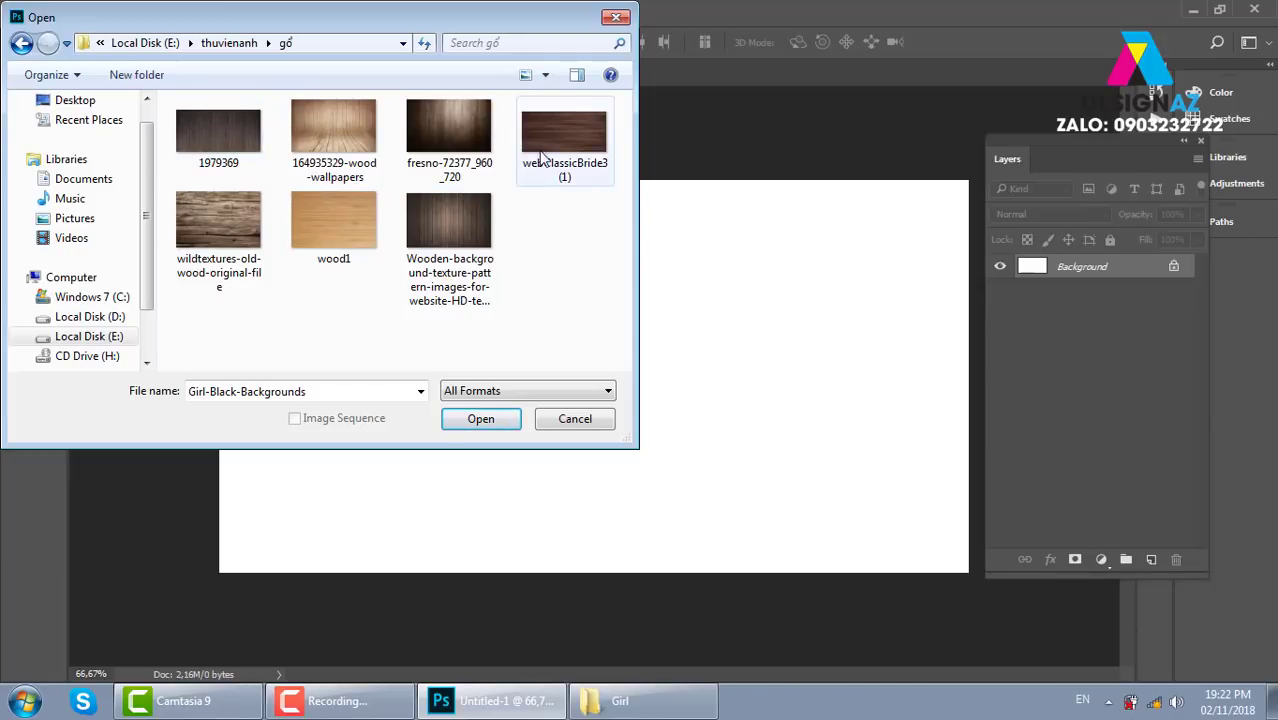
{"action": "left_click", "coordinate": [564, 135]}
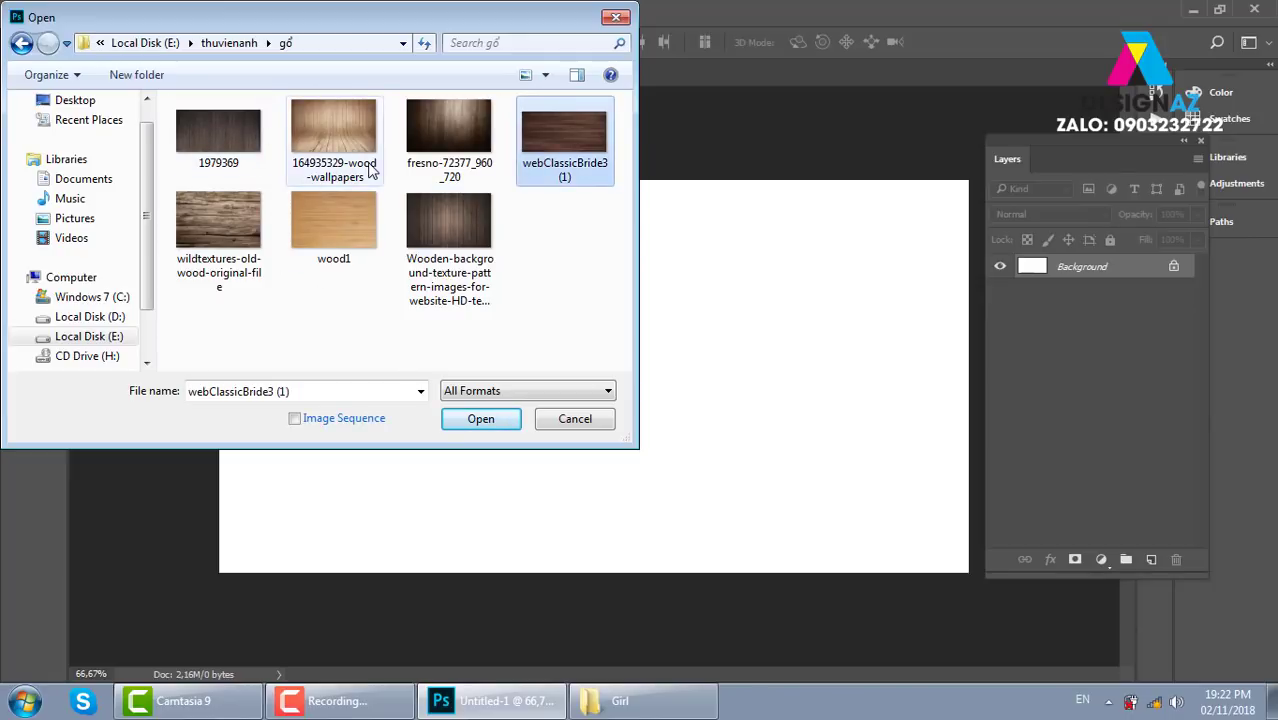
{"action": "left_click", "coordinate": [212, 135]}
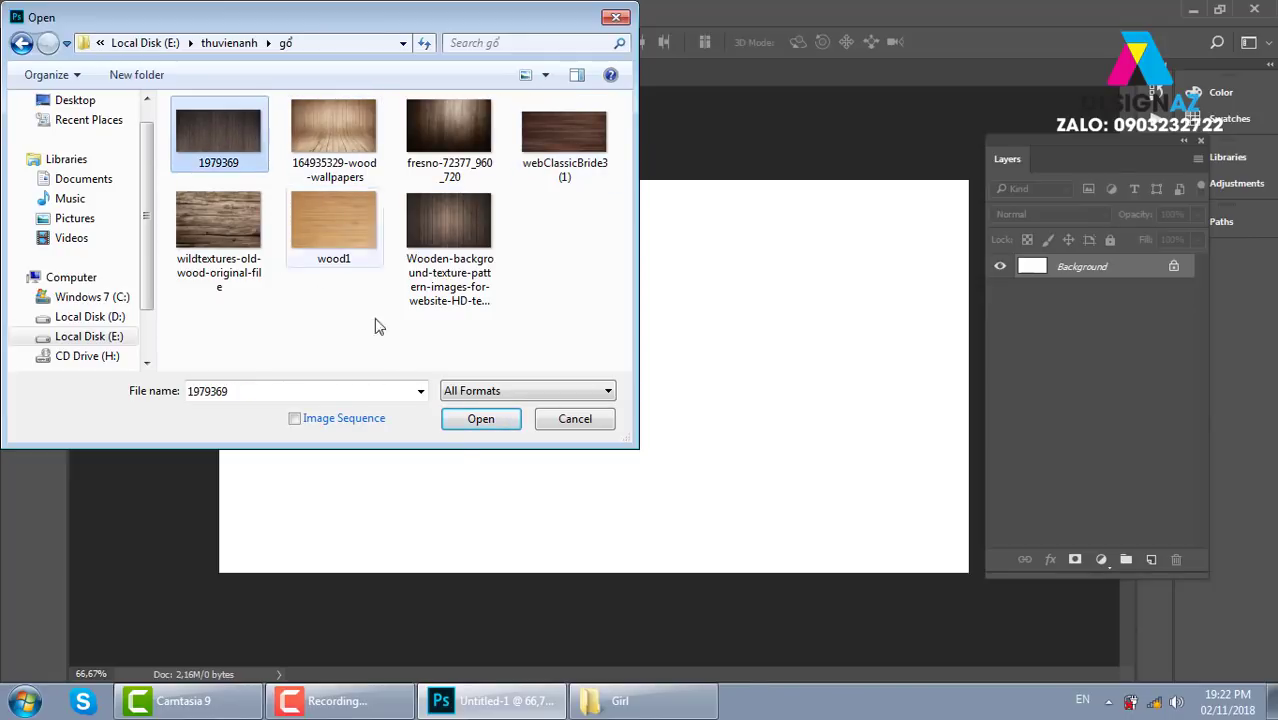
{"action": "left_click", "coordinate": [481, 420]}
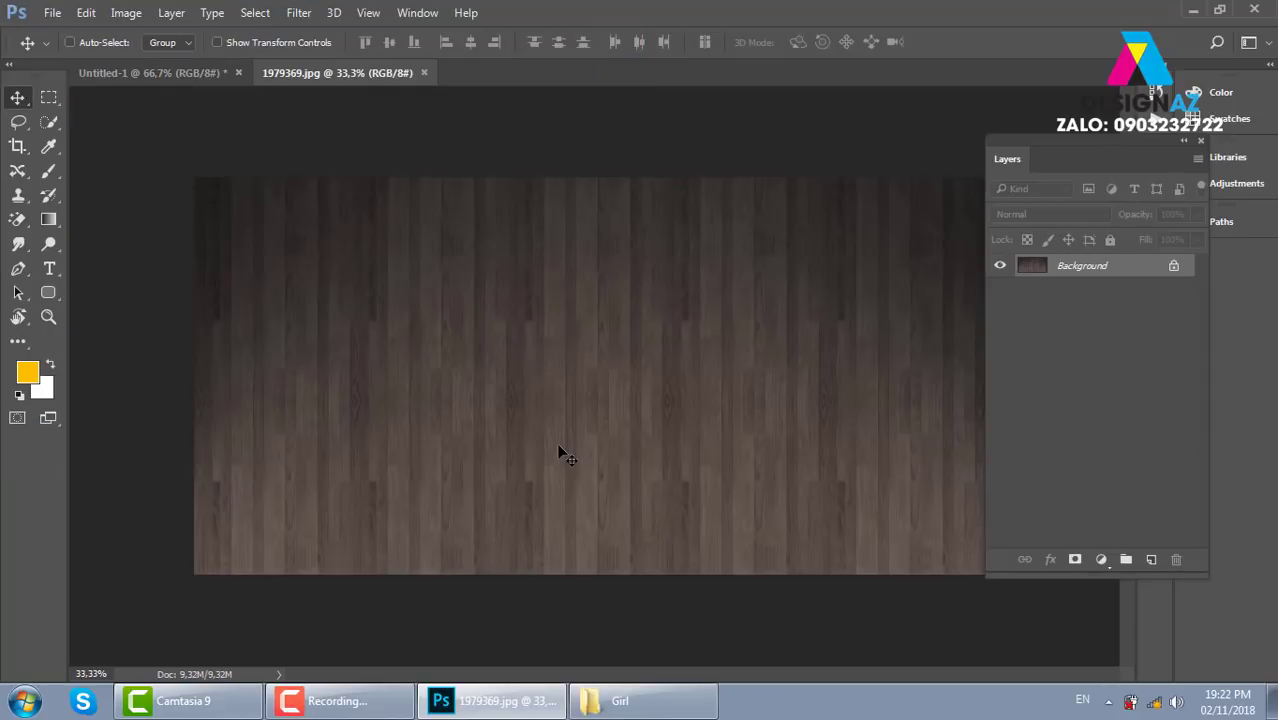
Step: Copy the whole wood texture, close its document, and paste it into Untitled-1
{"action": "key", "text": "ctrl+a"}
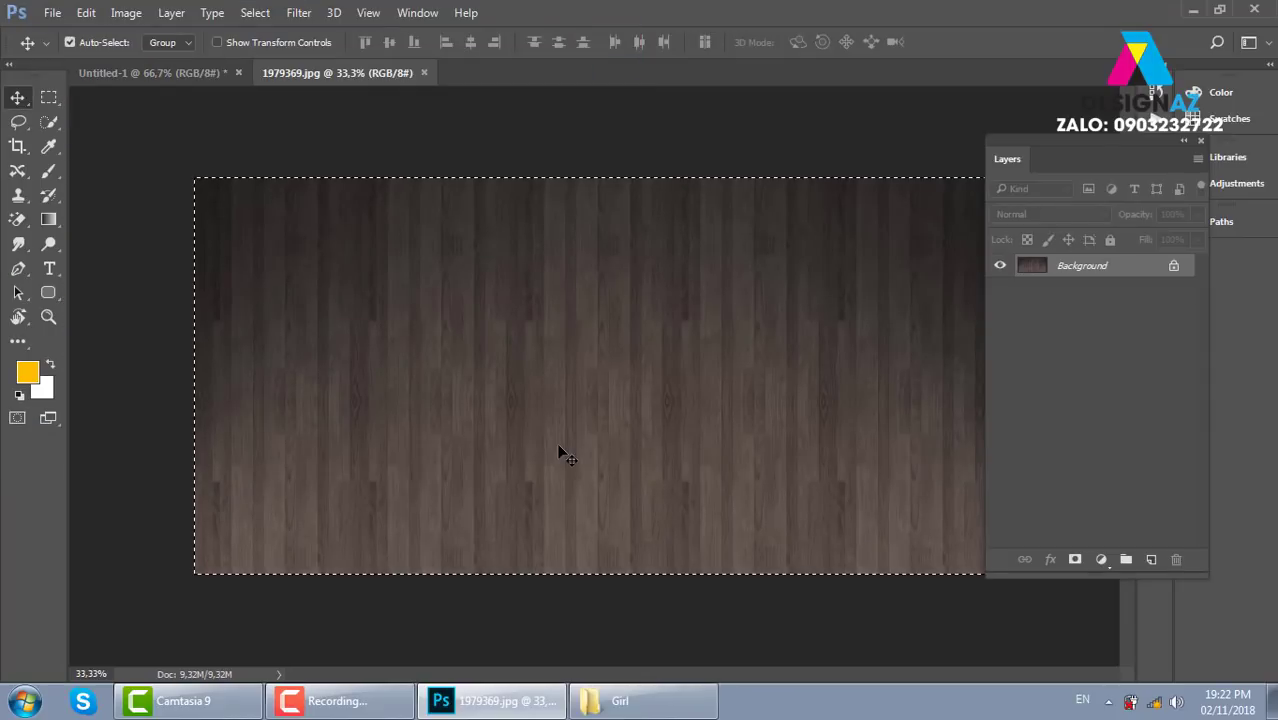
{"action": "key", "text": "ctrl+w"}
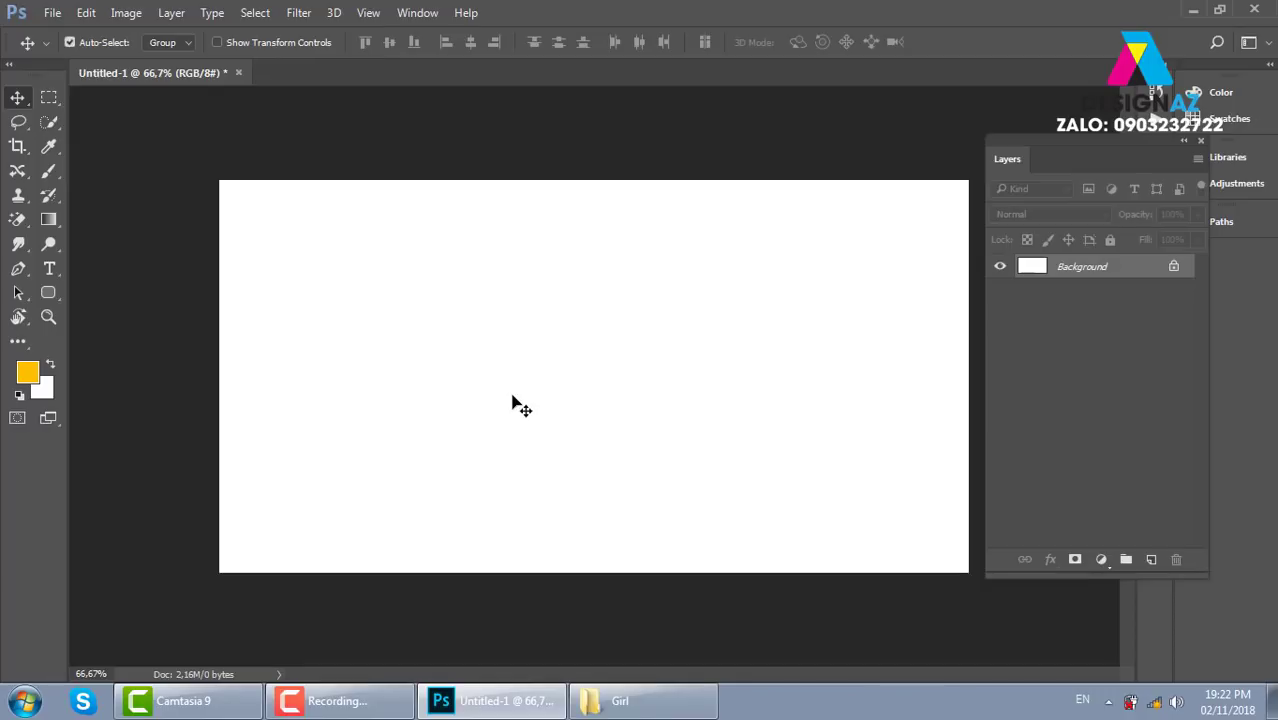
{"action": "key", "text": "ctrl+v"}
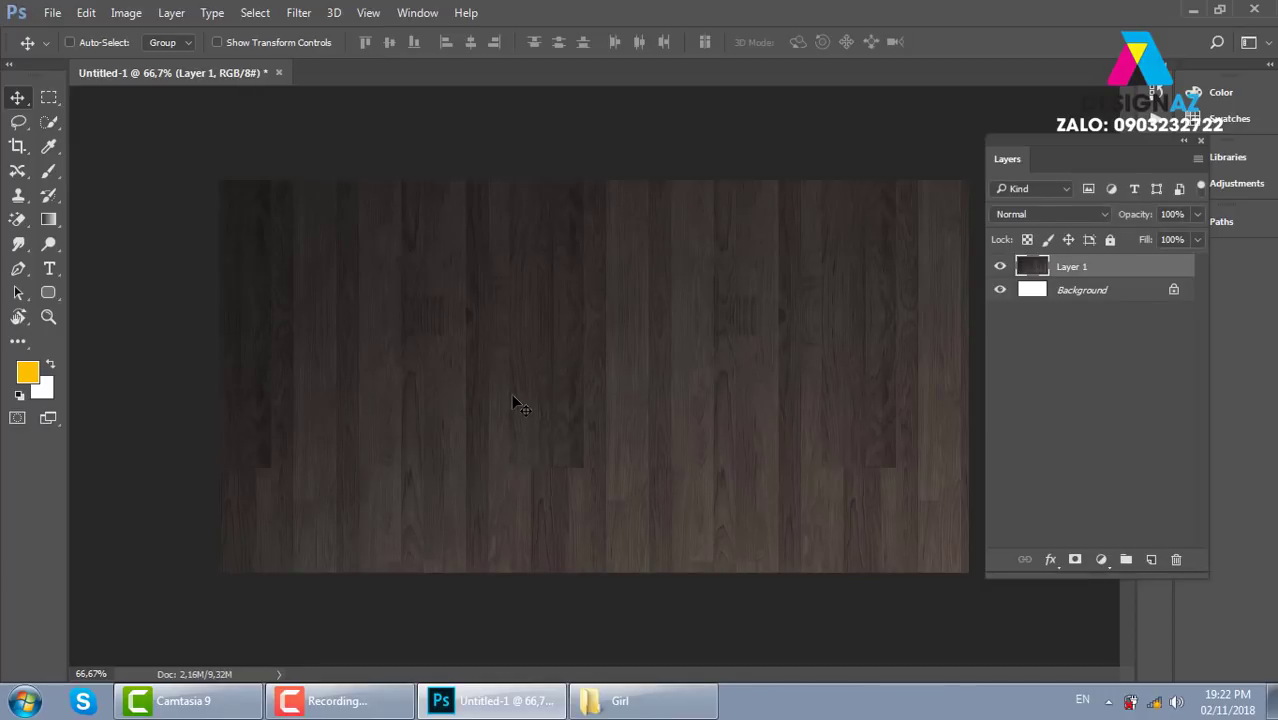
Step: Scale the pasted wood Layer 1 down to about 76% to fill the banner
{"action": "key", "text": "ctrl+t"}
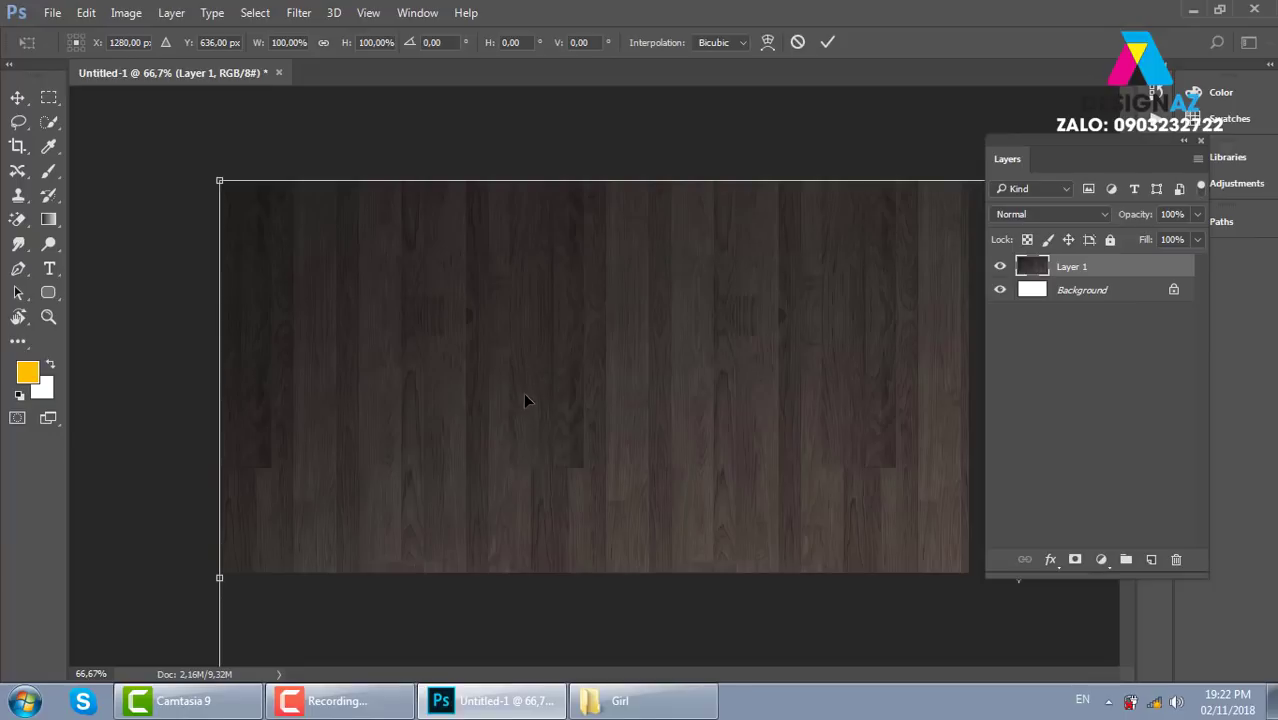
{"action": "key", "text": "ctrl+minus"}
{"action": "key", "text": "ctrl+minus"}
{"action": "key", "text": "ctrl+minus"}
{"action": "key", "text": "ctrl+minus"}
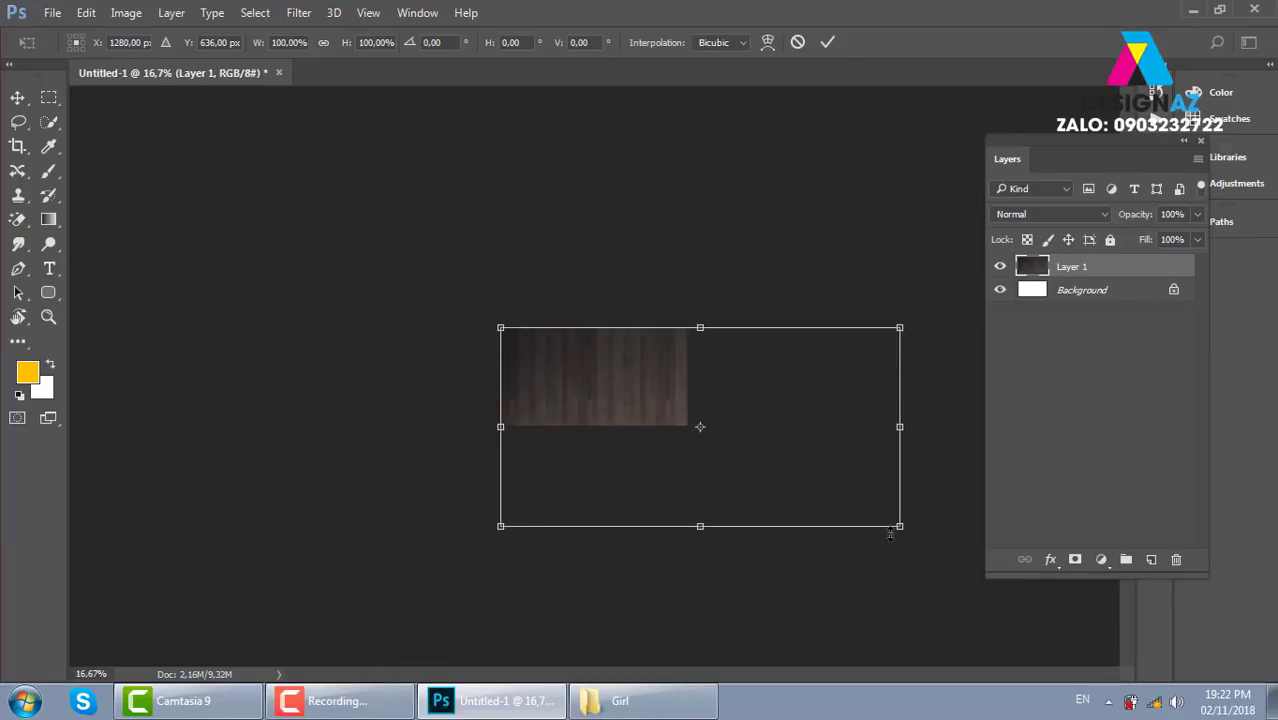
{"action": "mouse_move", "coordinate": [890, 533]}
{"action": "left_mouse_down"}
{"action": "mouse_move", "coordinate": [787, 430]}
{"action": "mouse_move", "coordinate": [722, 400]}
{"action": "left_mouse_up"}
{"action": "key", "text": "Return"}
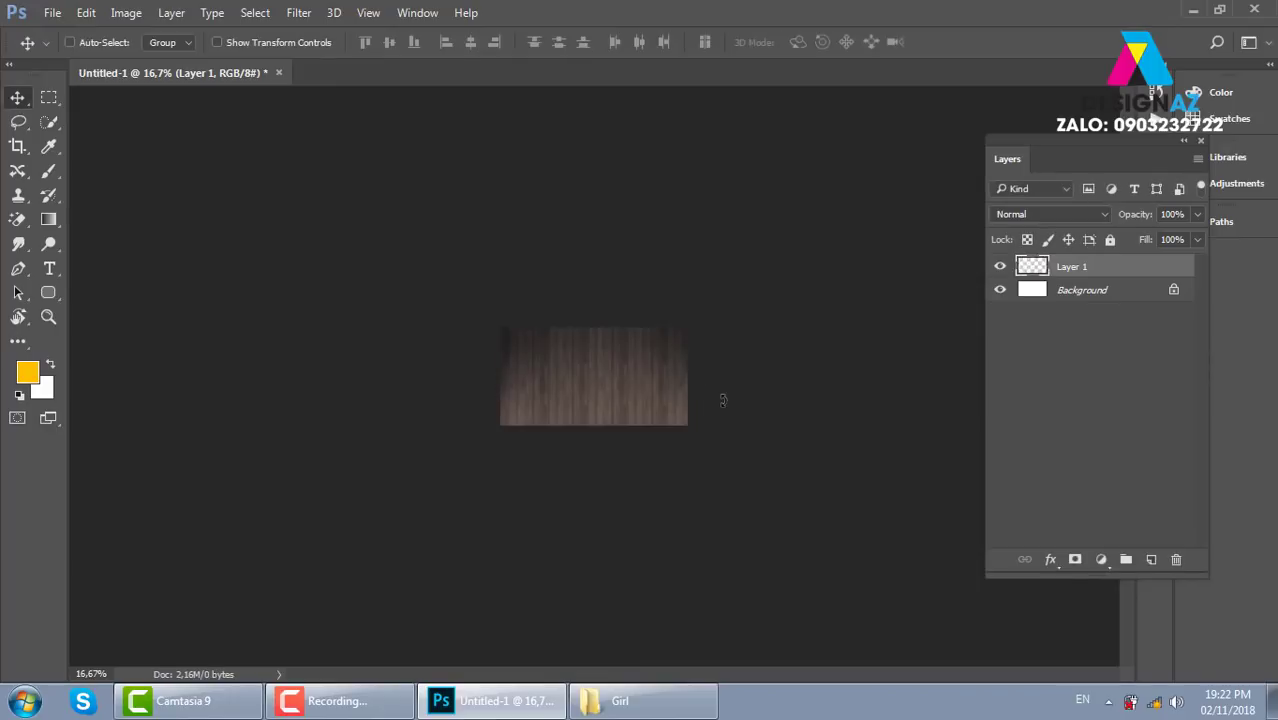
{"action": "key", "text": "ctrl+plus"}
{"action": "key", "text": "ctrl+plus"}
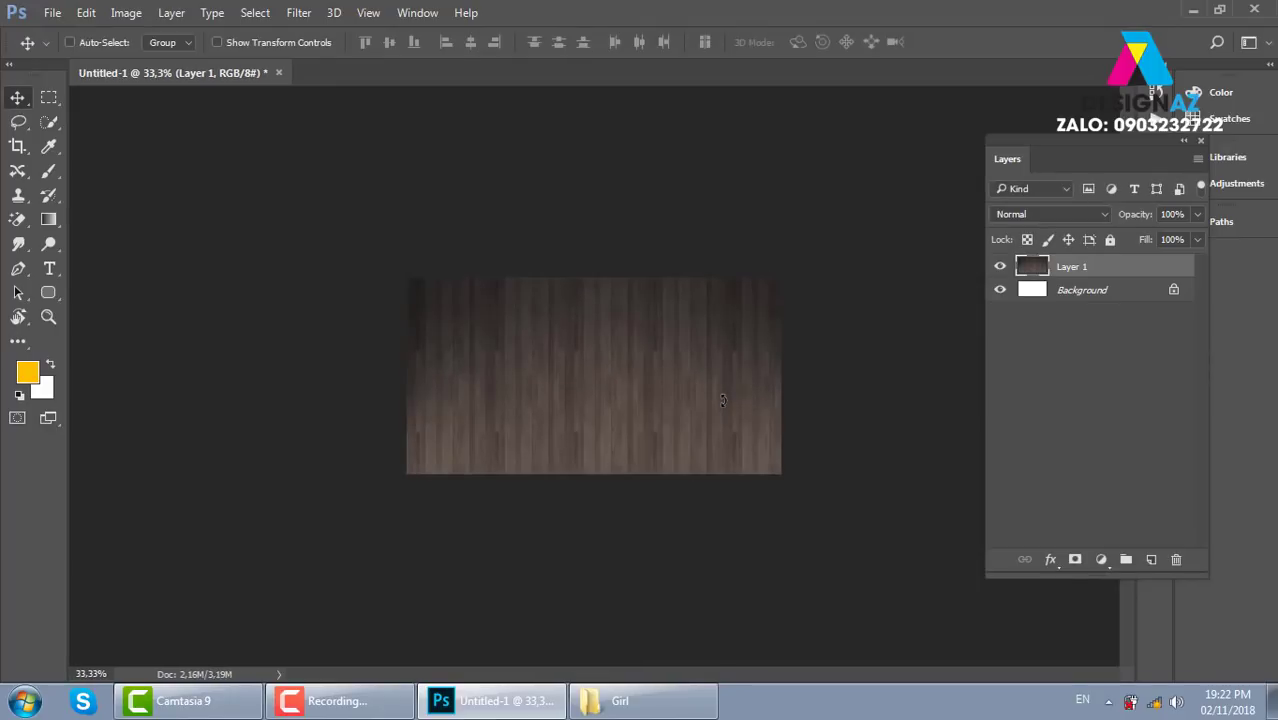
{"action": "key", "text": "ctrl+plus"}
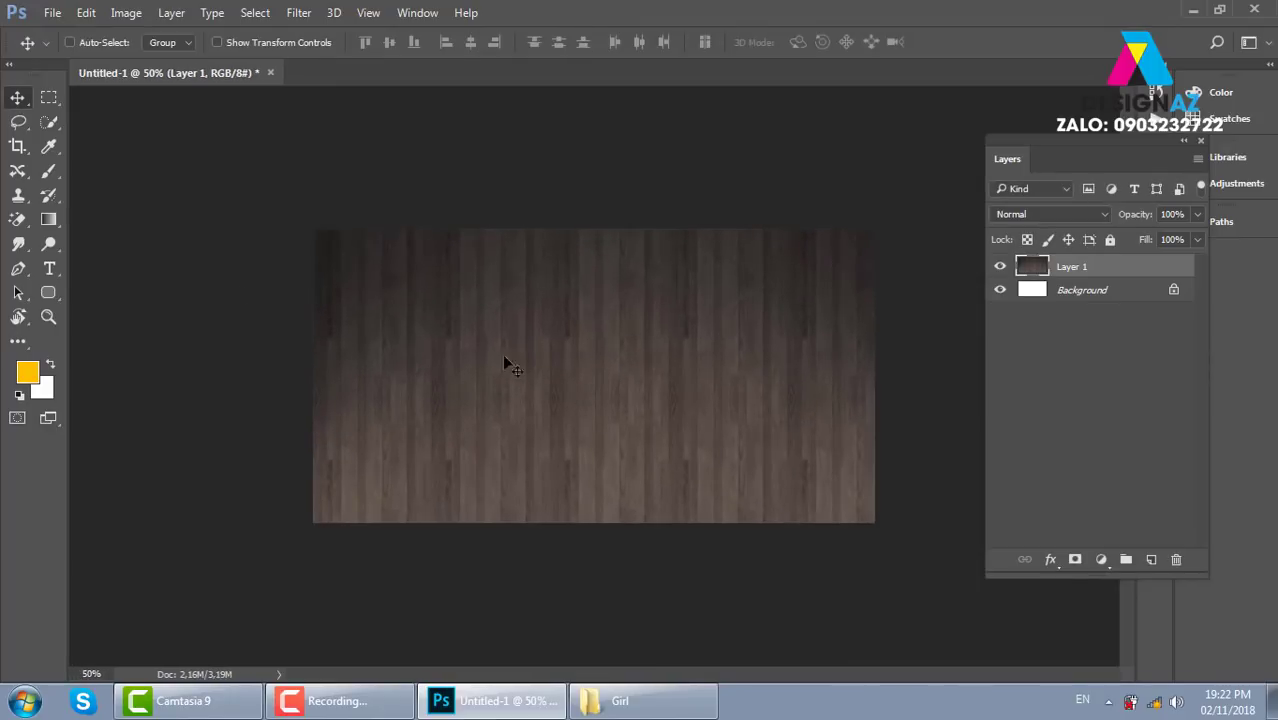
Step: Select the left half of the banner and add a new empty Layer 2
{"action": "left_click", "coordinate": [48, 97]}
{"action": "left_click_drag", "start_coordinate": [313, 229], "coordinate": [360, 275]}
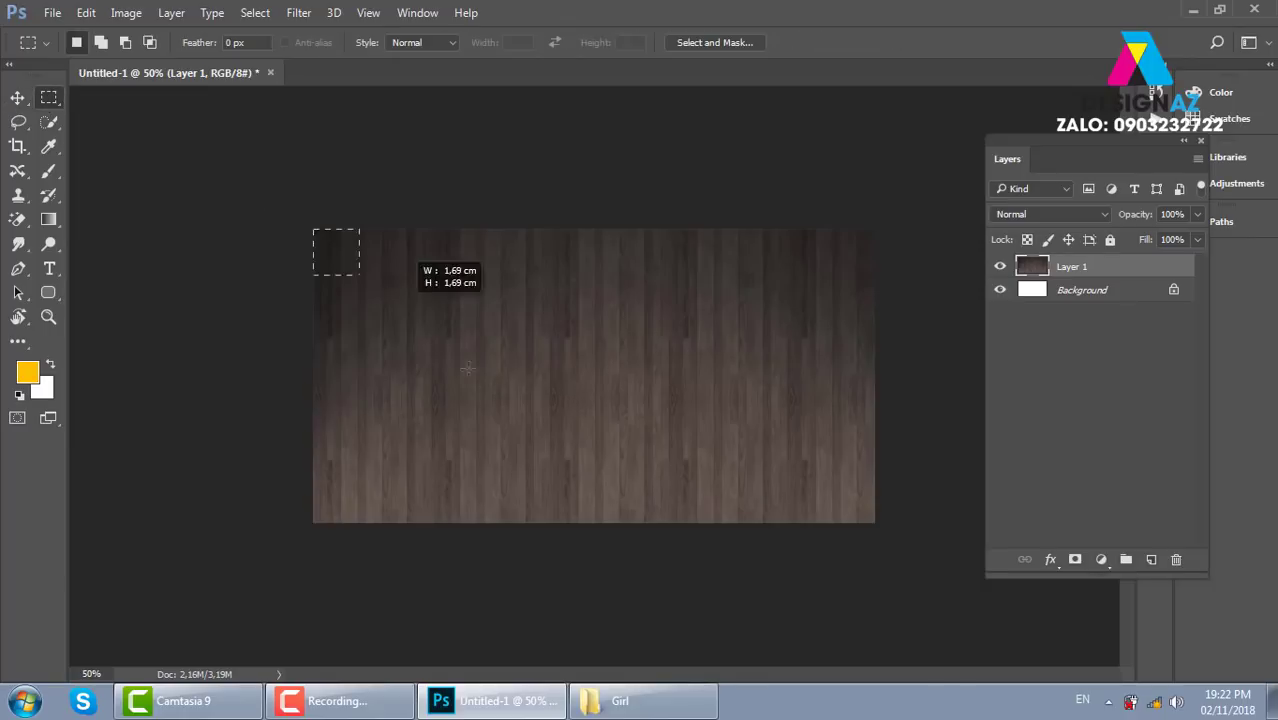
{"action": "left_click_drag", "start_coordinate": [468, 368], "coordinate": [606, 522]}
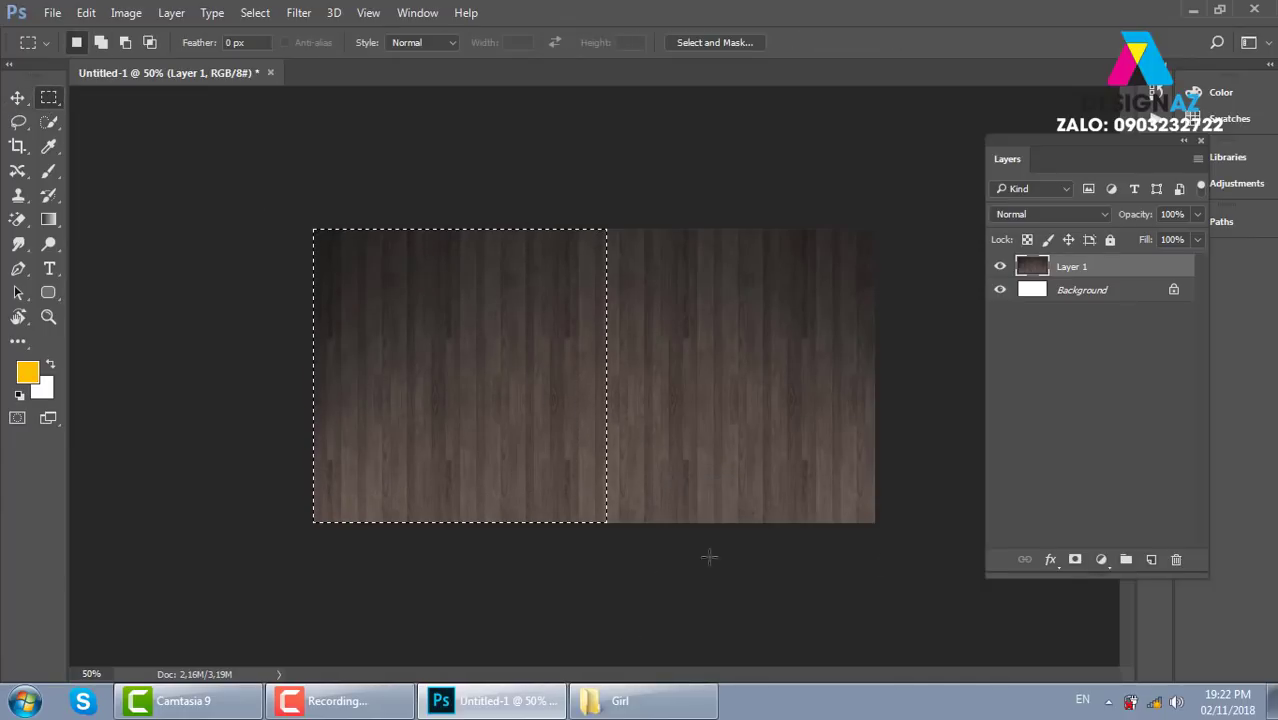
{"action": "left_click", "coordinate": [1151, 559]}
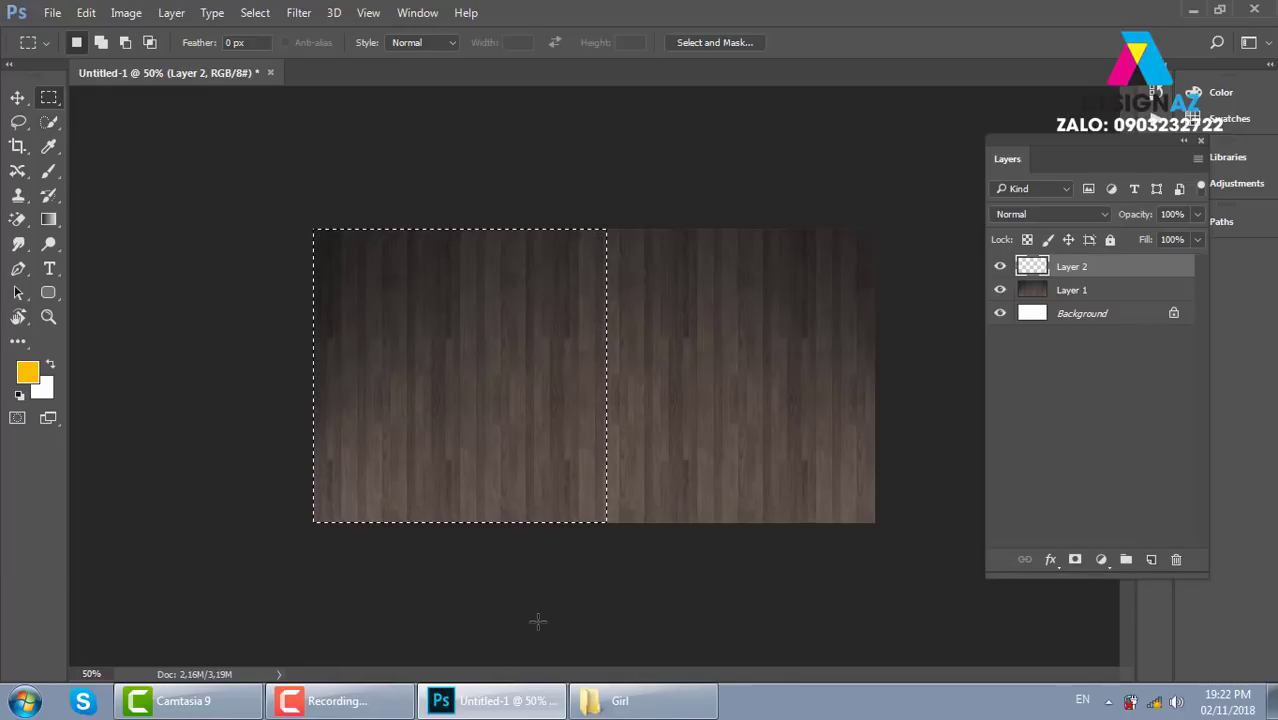
Step: Fill the selection with orange ff8a00 foreground colour, then deselect
{"action": "key", "text": "ctrl+BackSpace"}
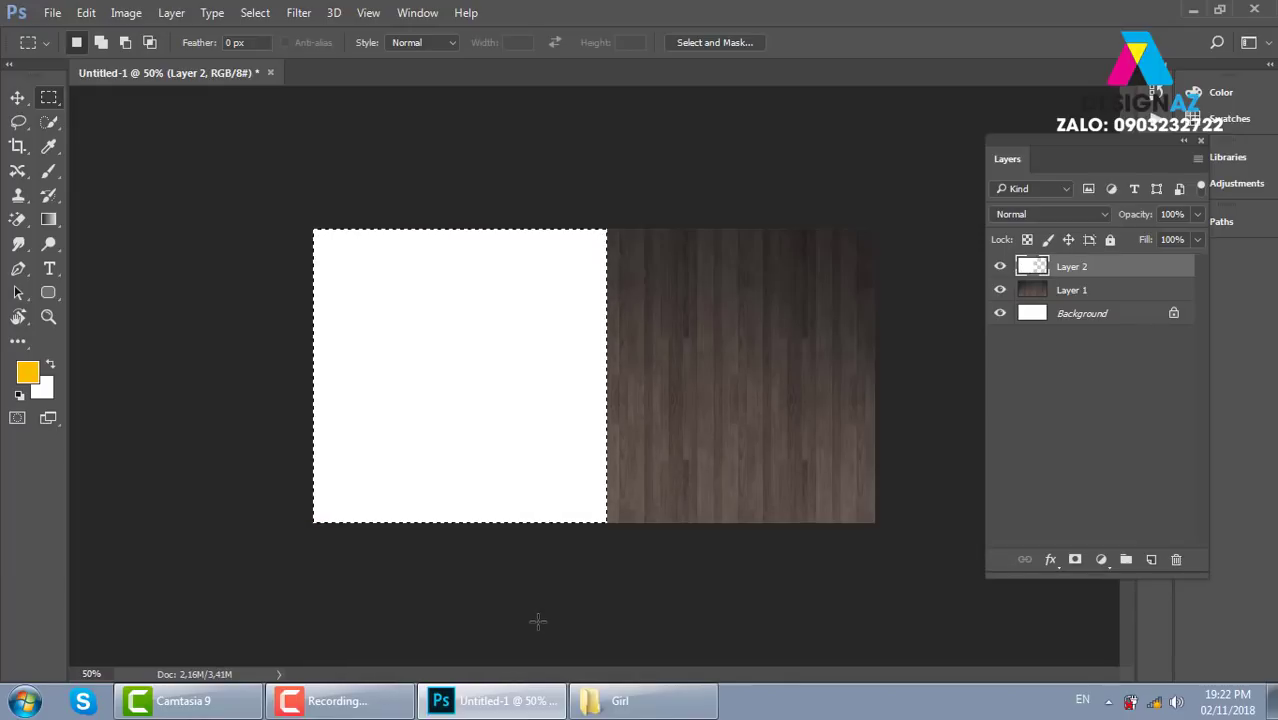
{"action": "key", "text": "ctrl+z"}
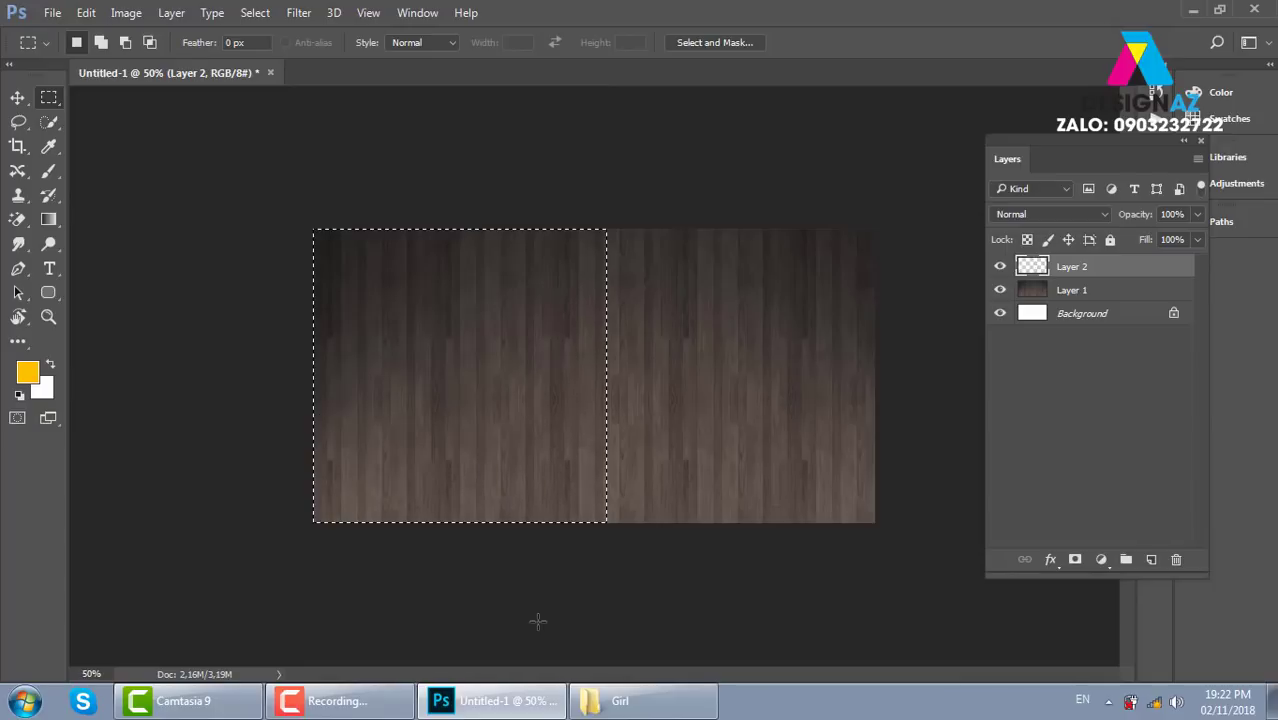
{"action": "key", "text": "alt+BackSpace"}
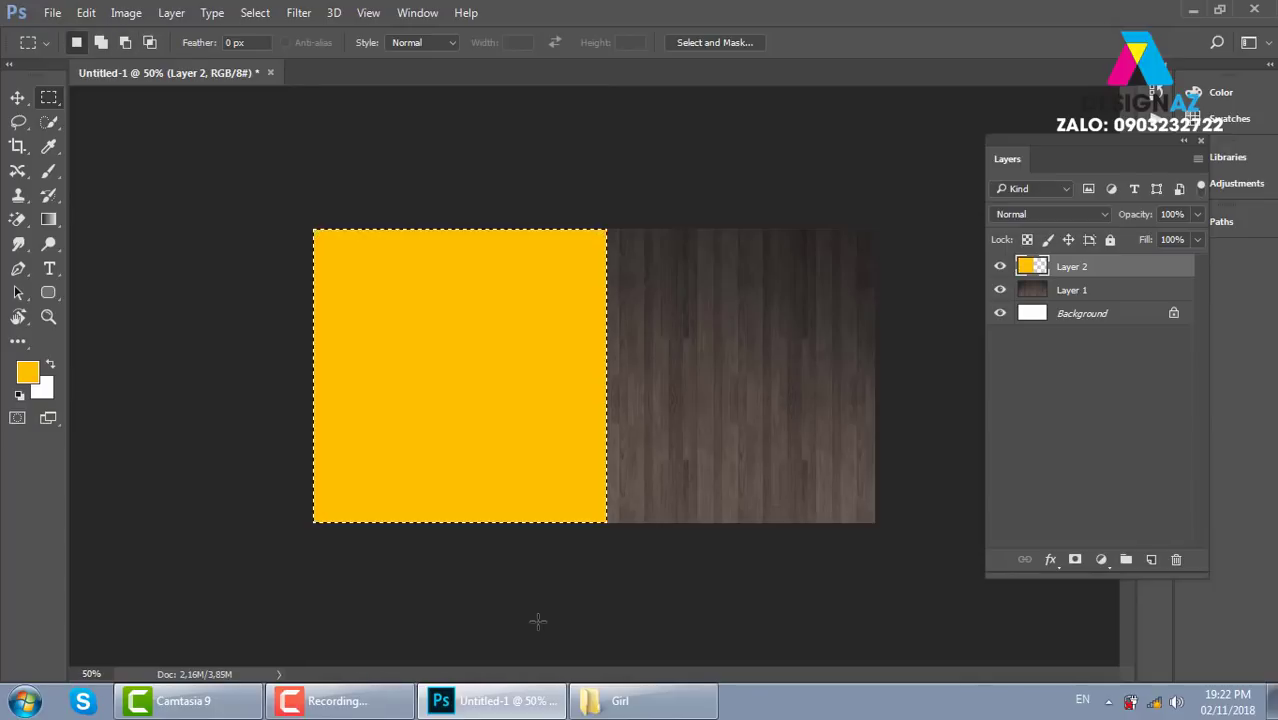
{"action": "key", "text": "ctrl+z"}
{"action": "left_click", "coordinate": [27, 372]}
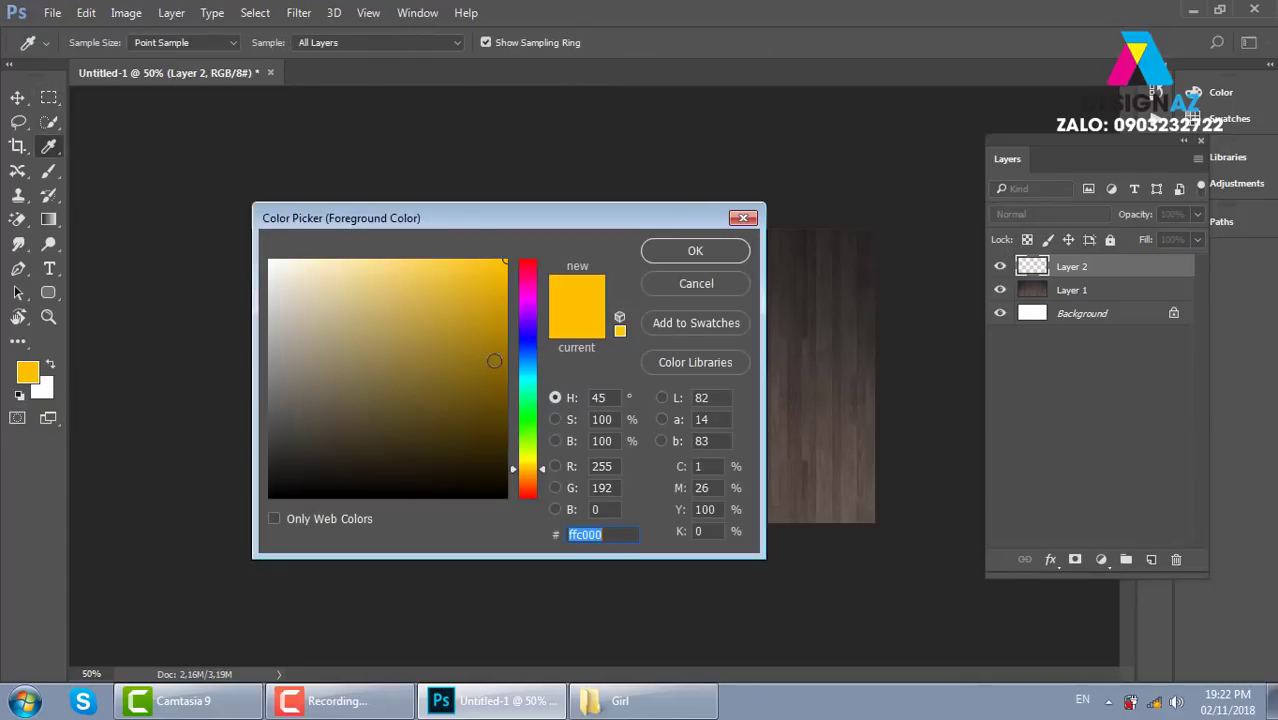
{"action": "left_click_drag", "start_coordinate": [521, 482], "coordinate": [532, 484]}
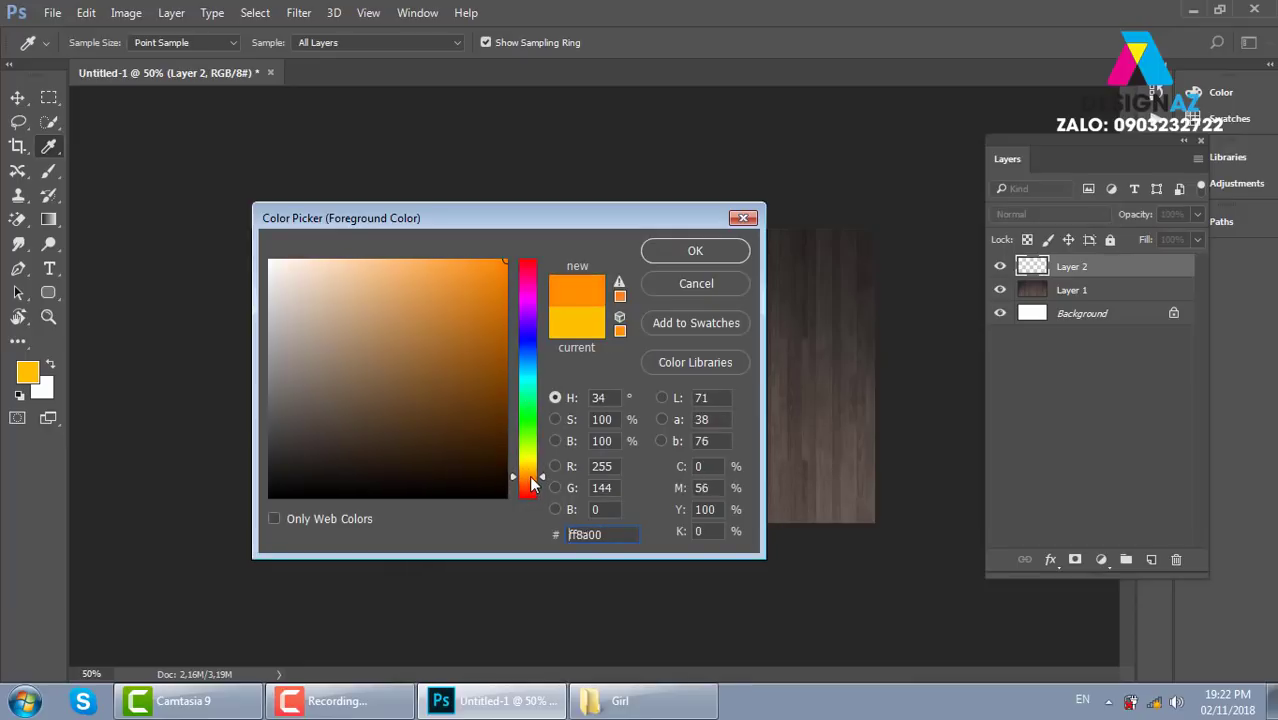
{"action": "left_click", "coordinate": [697, 250]}
{"action": "key", "text": "alt+BackSpace"}
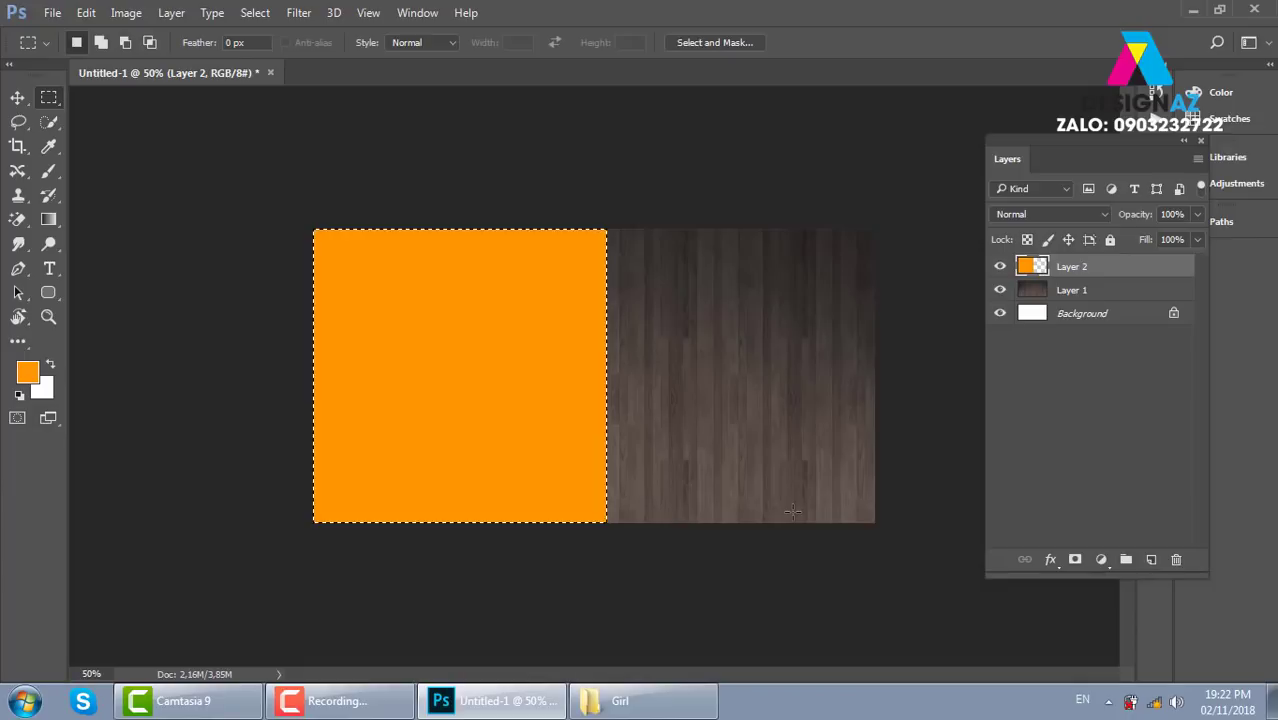
{"action": "key", "text": "ctrl+d"}
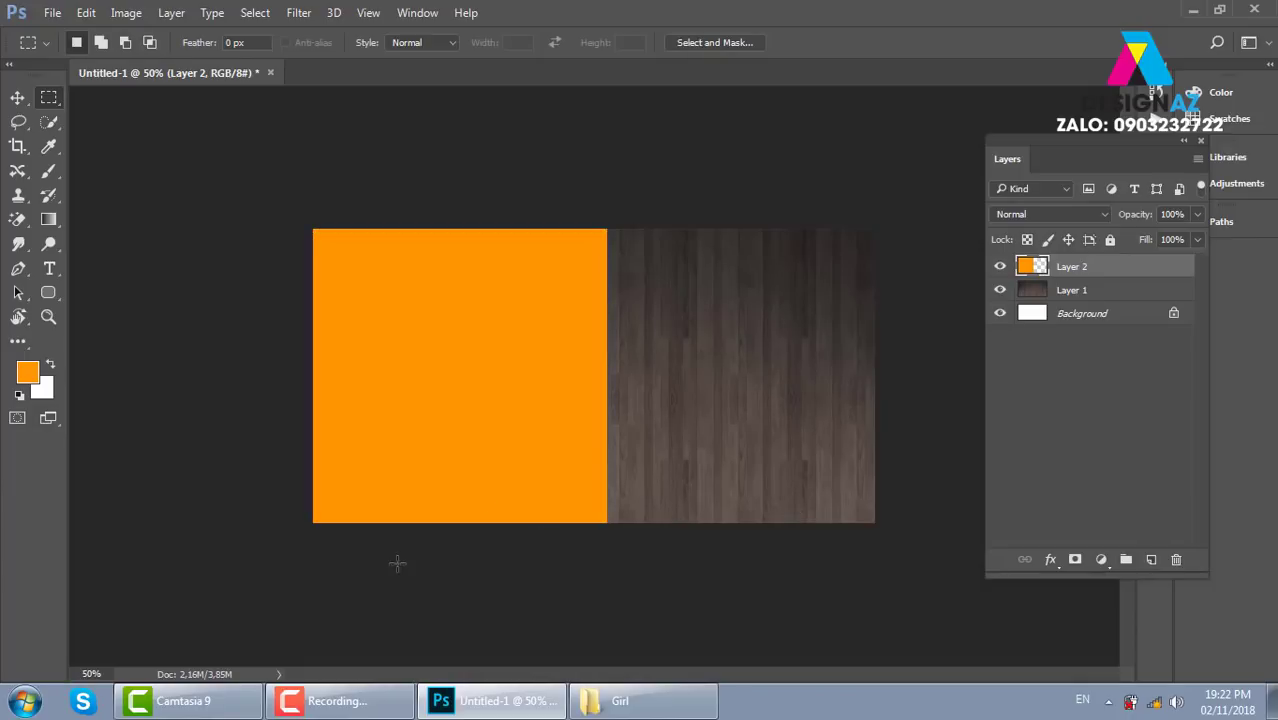
{"action": "left_click", "coordinate": [17, 97]}
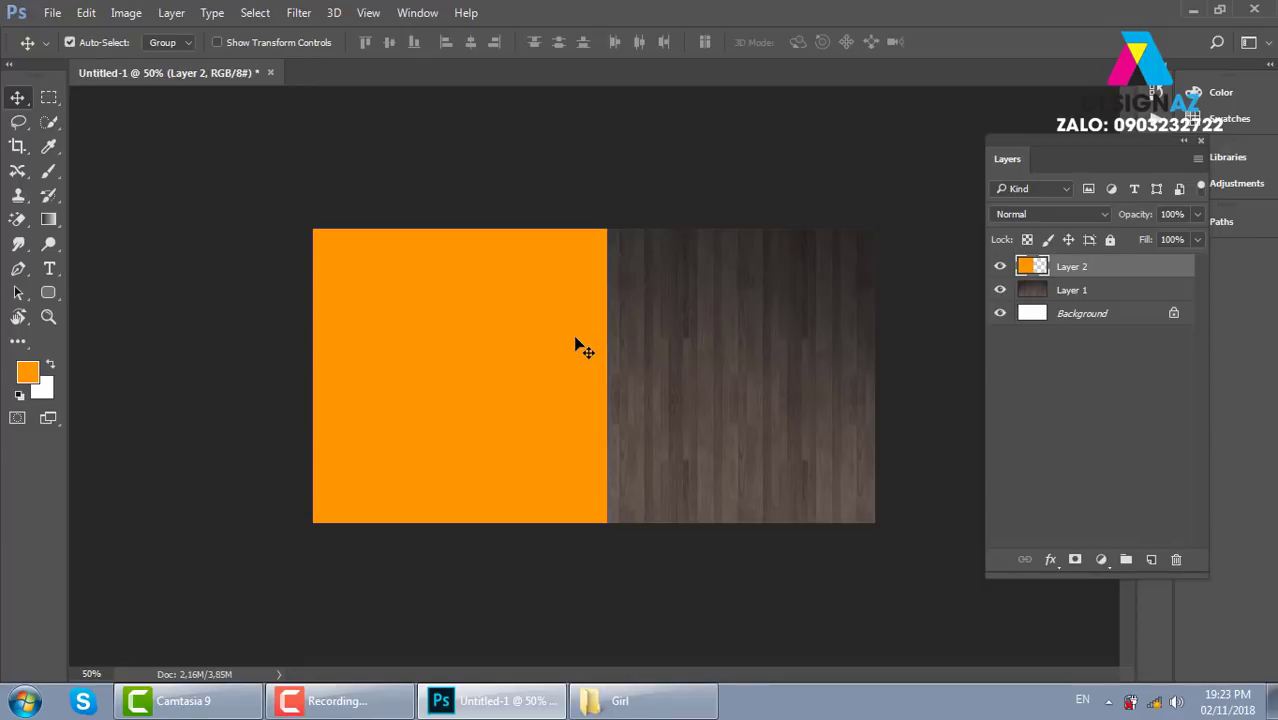
Step: Skew the orange panel's right edge to about -20° and nudge it slightly left
{"action": "key", "text": "ctrl+t"}
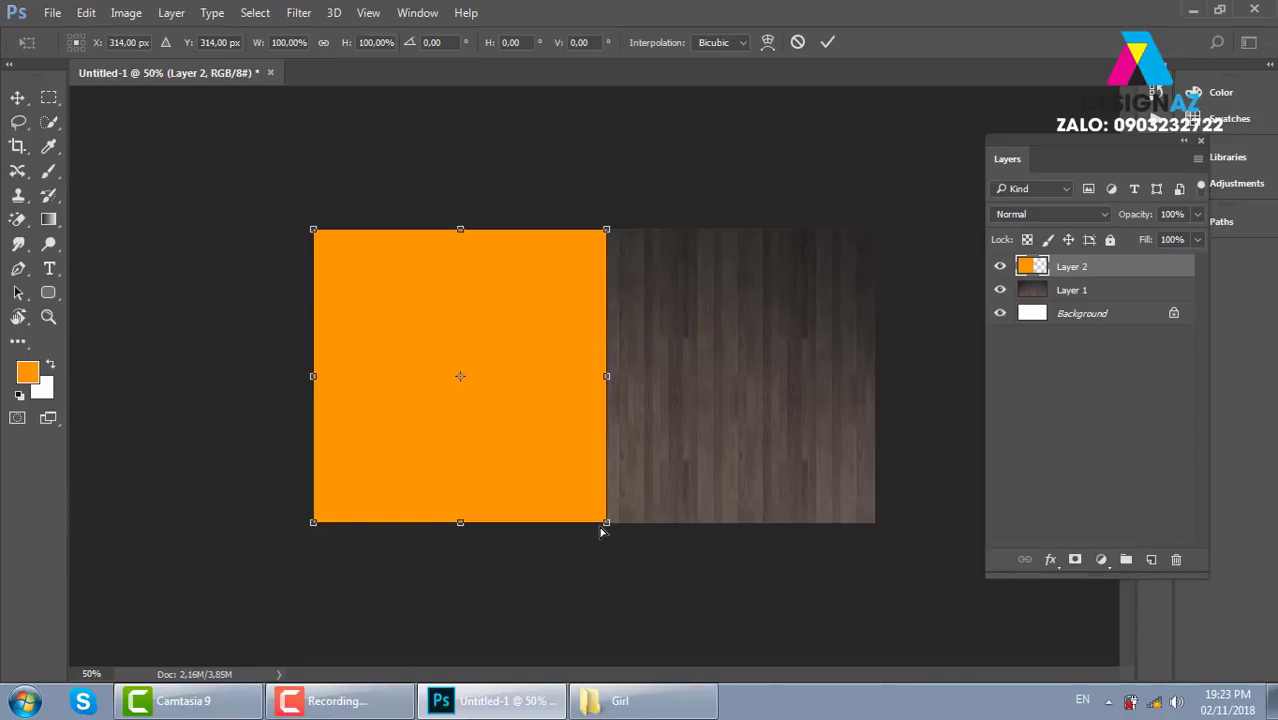
{"action": "mouse_move", "coordinate": [610, 527]}
{"action": "left_mouse_down"}
{"action": "mouse_move", "coordinate": [602, 549]}
{"action": "mouse_move", "coordinate": [500, 522]}
{"action": "left_mouse_up"}
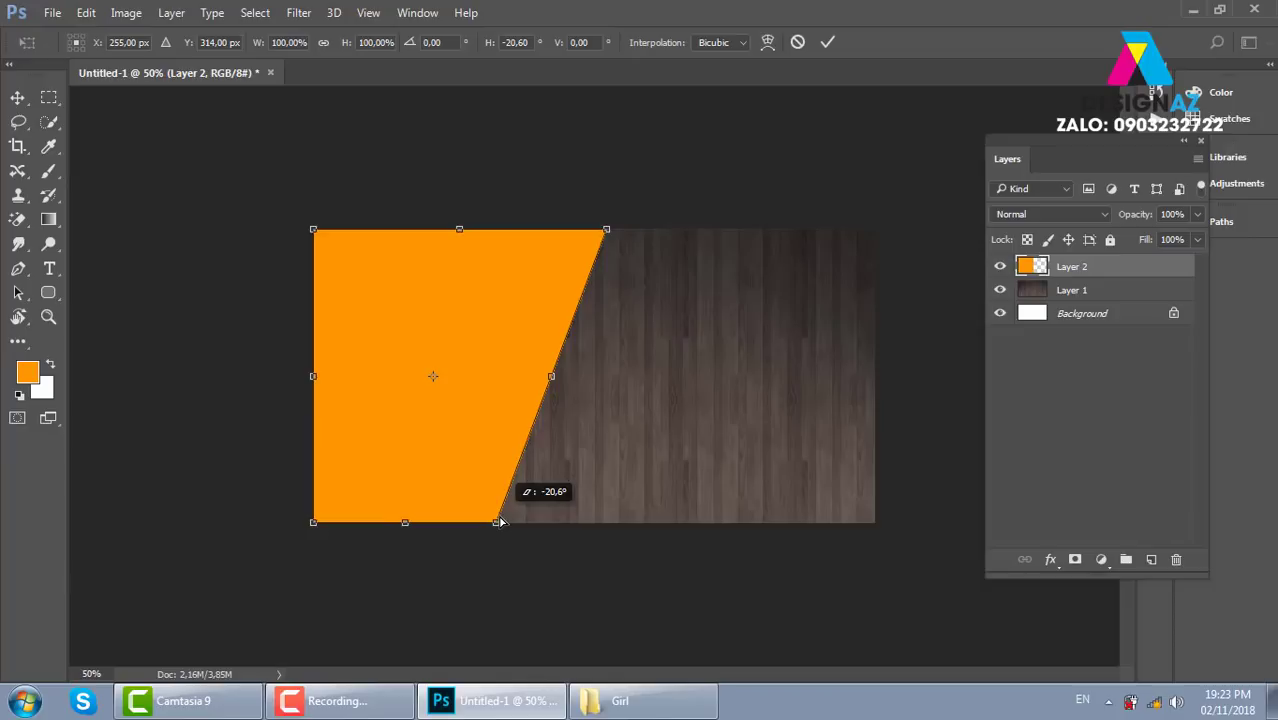
{"action": "left_click_drag", "start_coordinate": [500, 522], "coordinate": [490, 520]}
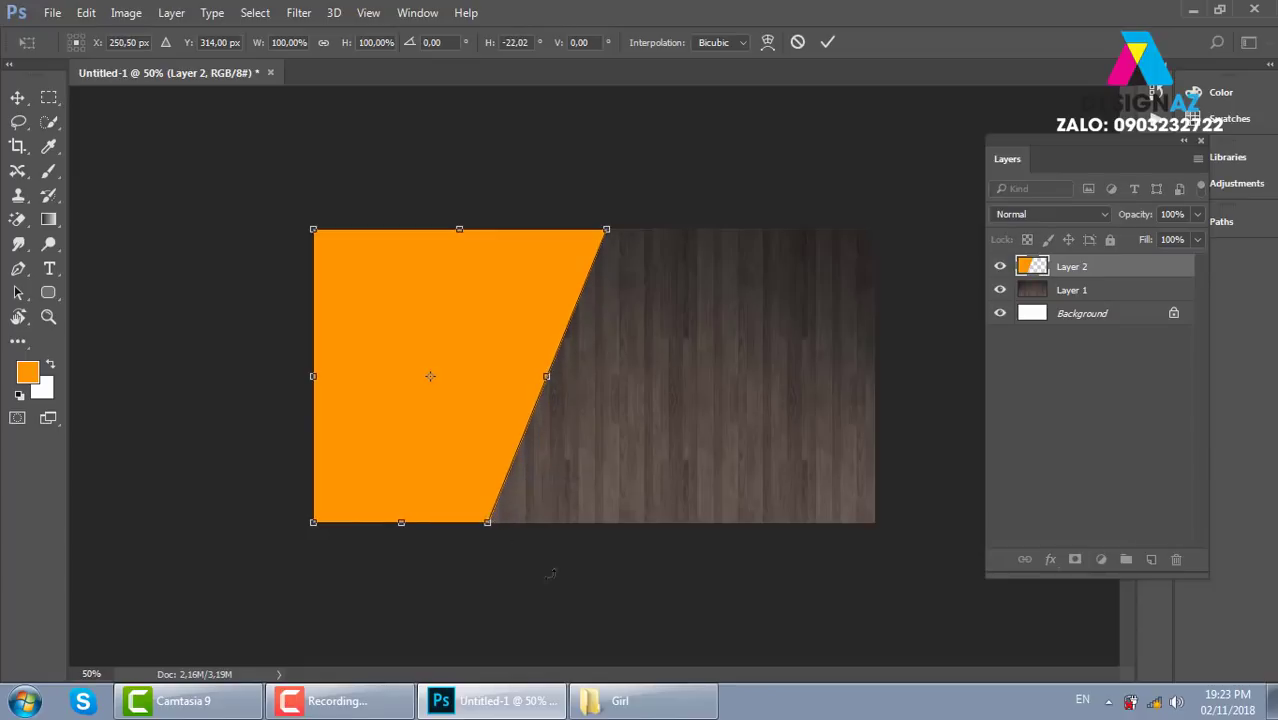
{"action": "key", "text": "Return"}
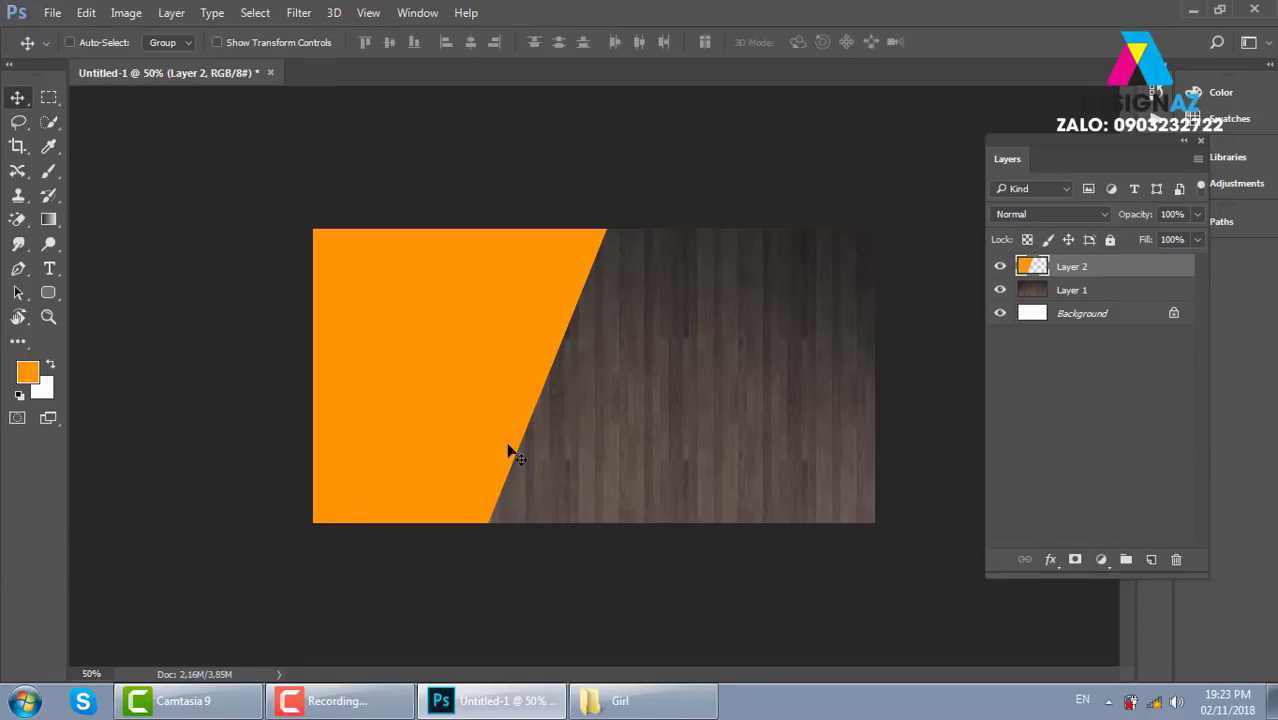
{"action": "left_click_drag", "start_coordinate": [508, 448], "coordinate": [490, 451]}
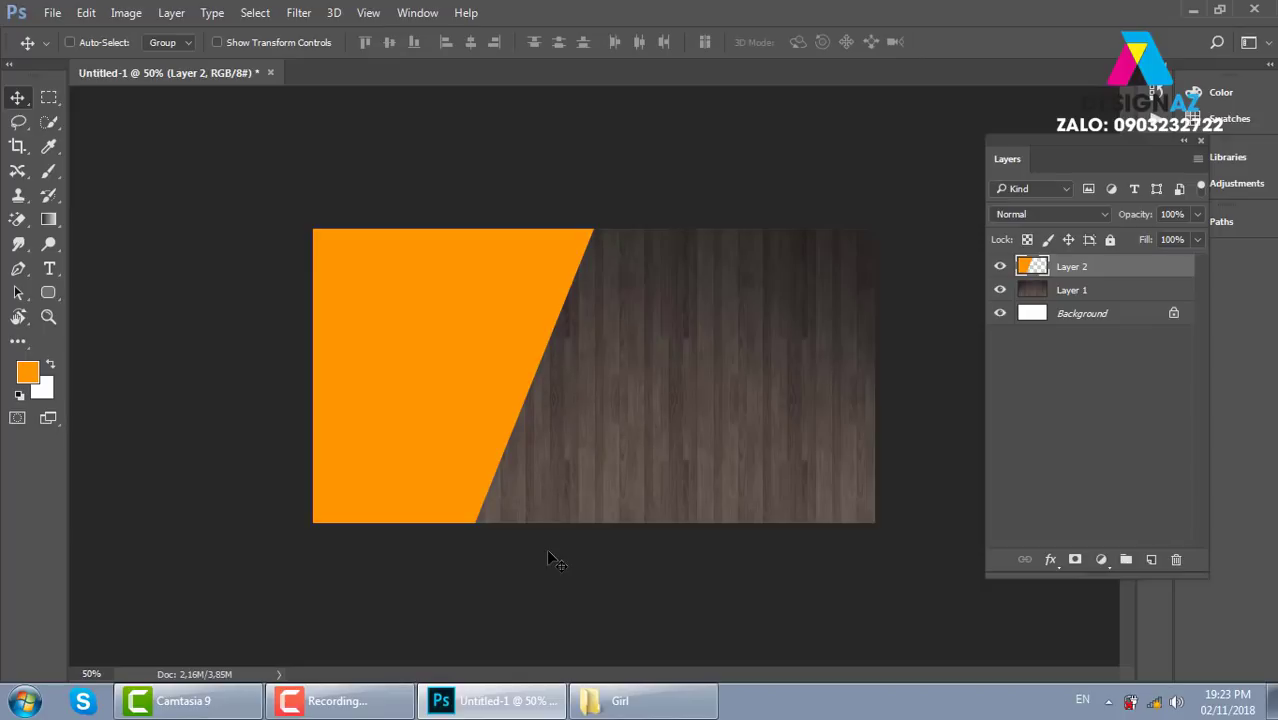
Step: Set the orange panel to 50% opacity and make two left-shifted copies as stripes
{"action": "key", "text": "5"}
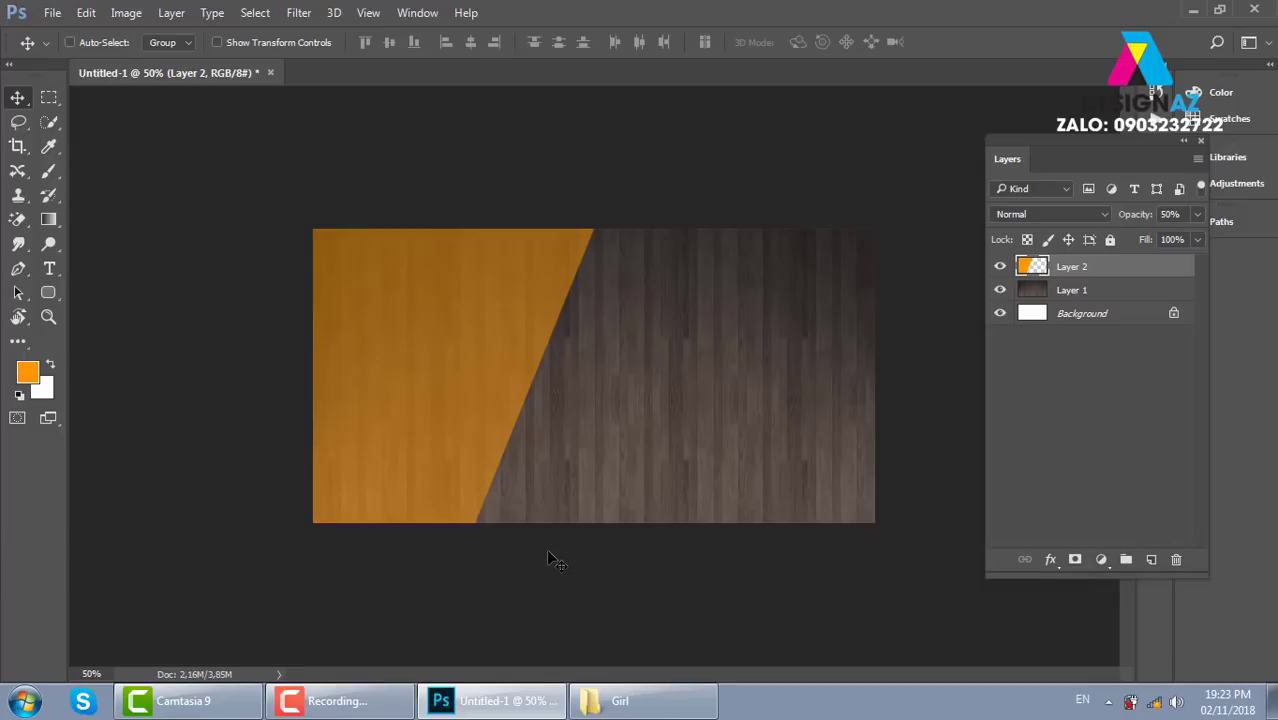
{"action": "key", "text": "ctrl+j"}
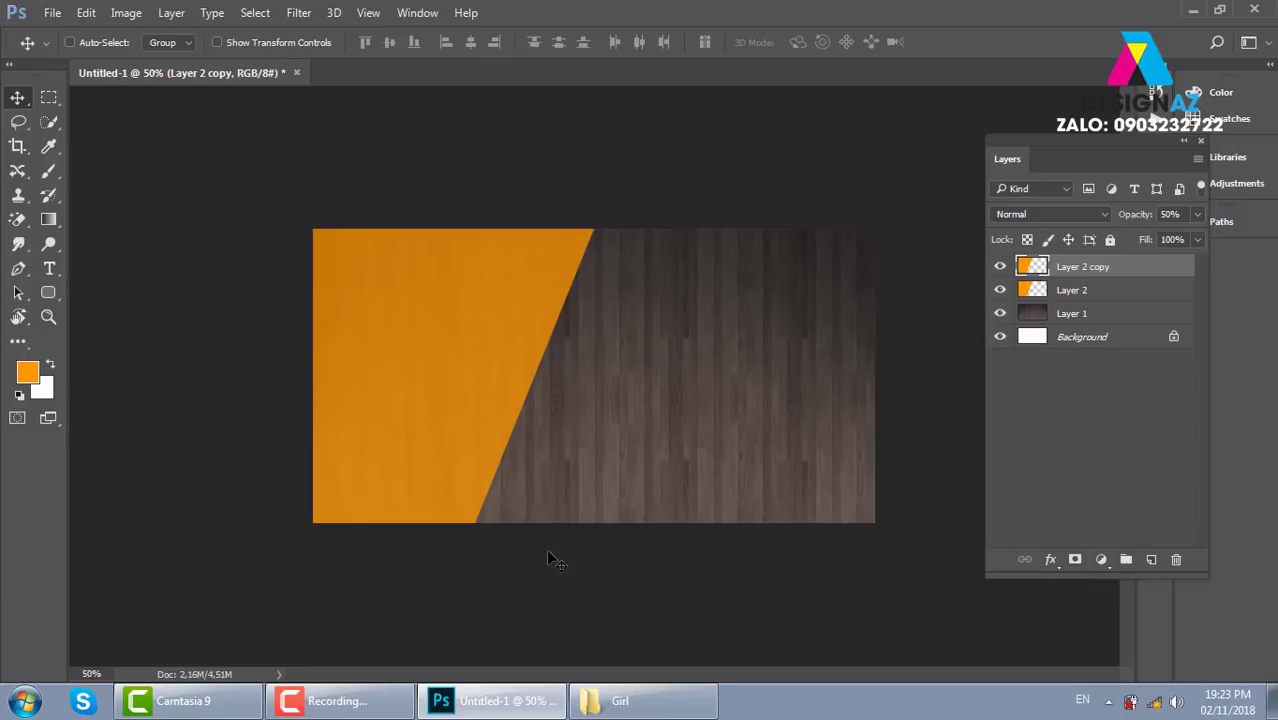
{"action": "key", "text": "shift+Left"}
{"action": "key", "text": "shift+Left"}
{"action": "key", "text": "shift+Left"}
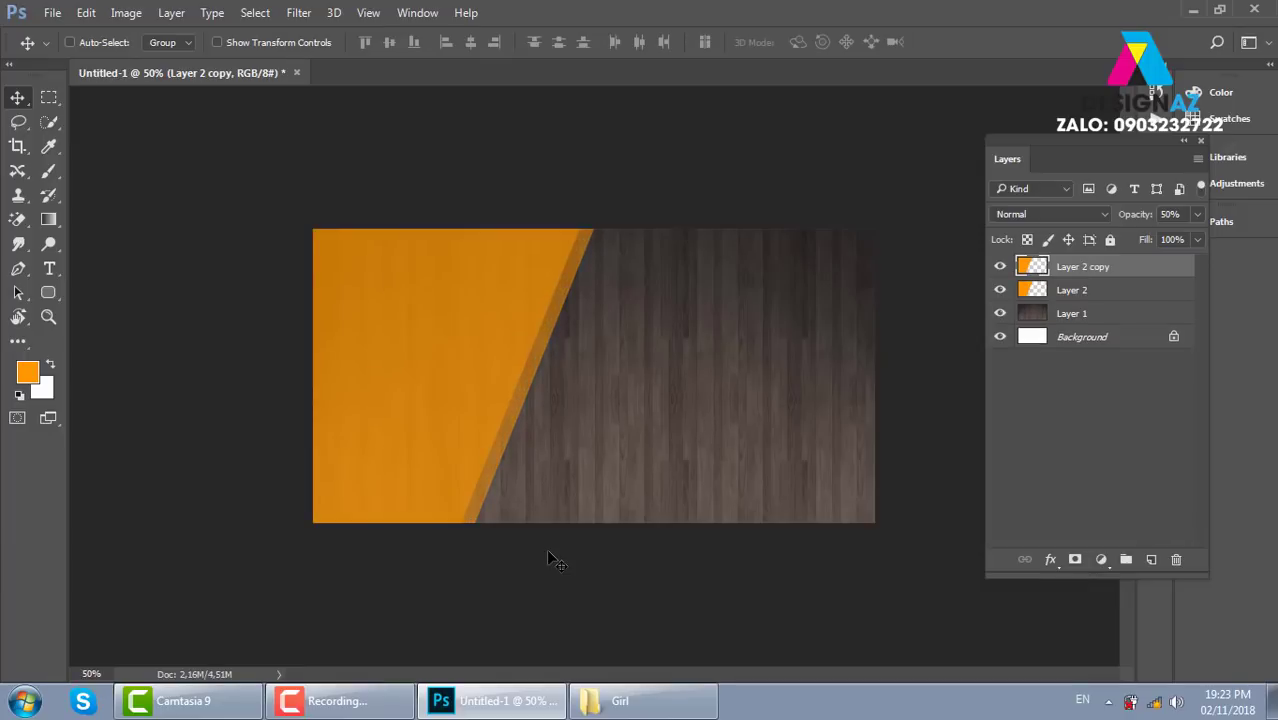
{"action": "key", "text": "ctrl+j"}
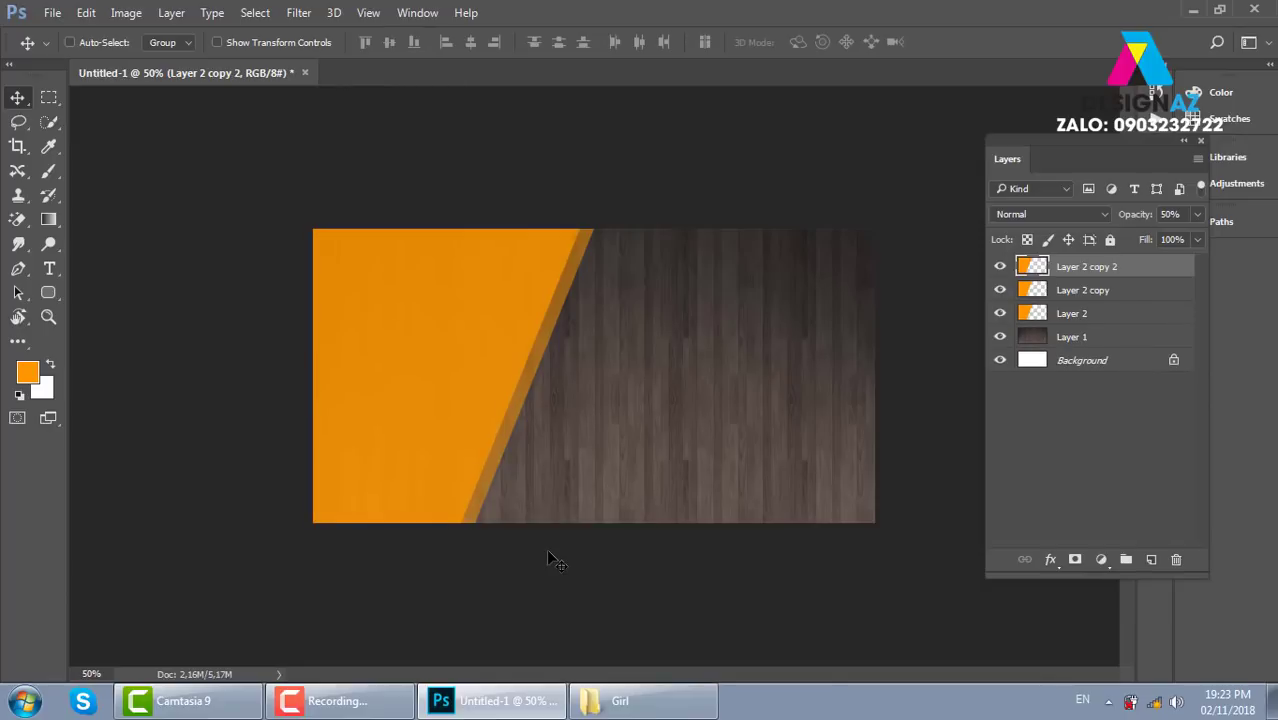
{"action": "key", "text": "shift+Left"}
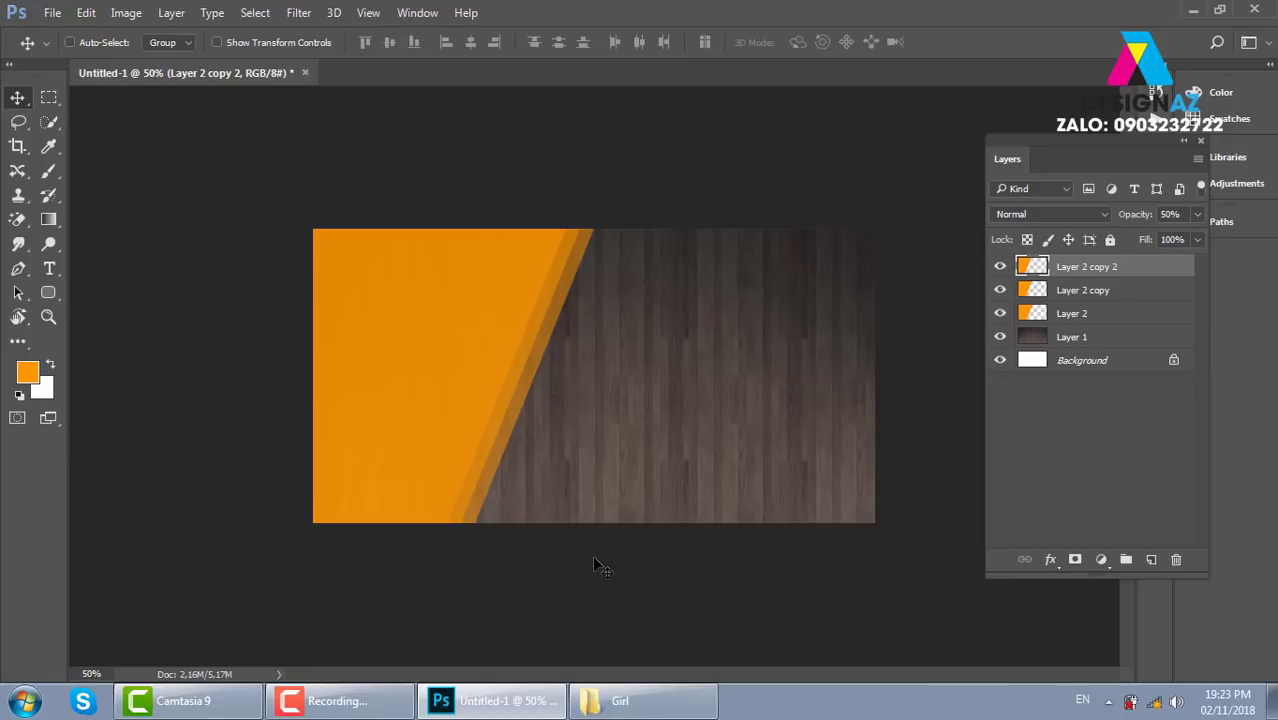
Step: Set Layer 2 to 30% and Layer 2 copy to 50% opacity, then select Layer 2 copy 2
{"action": "key", "text": "ctrl+plus"}
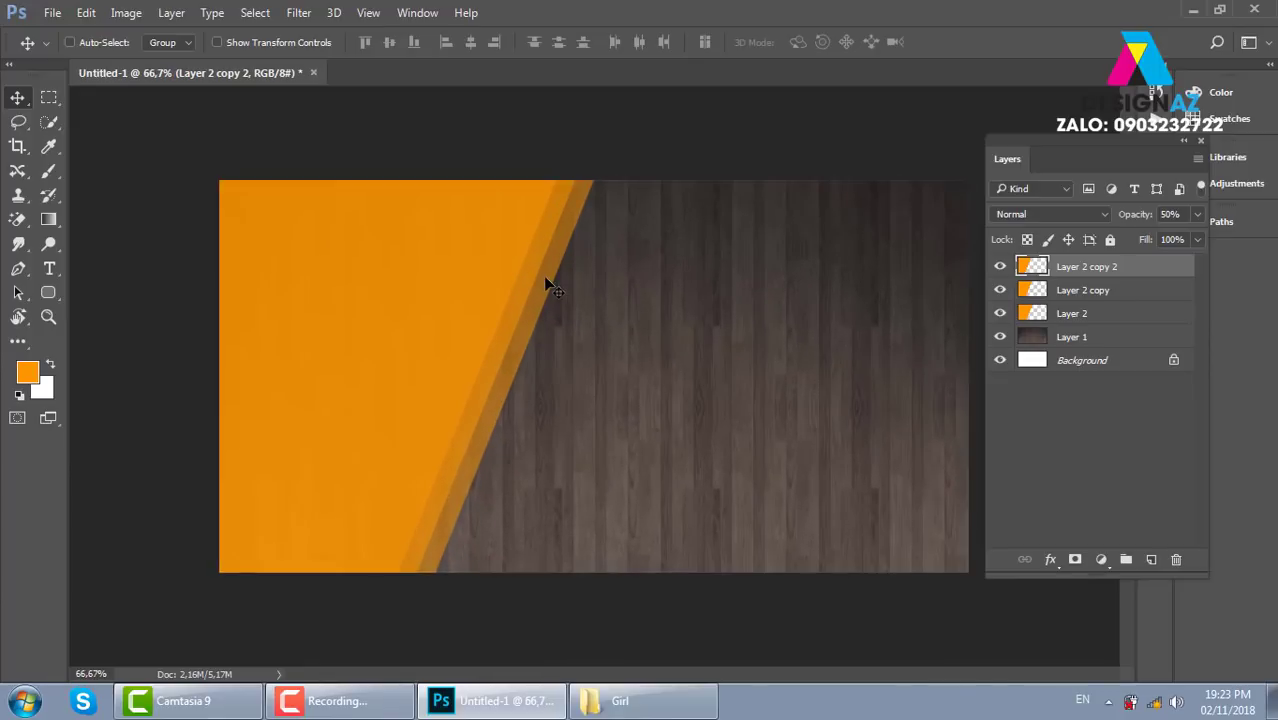
{"action": "right_click", "coordinate": [546, 282]}
{"action": "left_click", "coordinate": [582, 289]}
{"action": "key", "text": "3"}
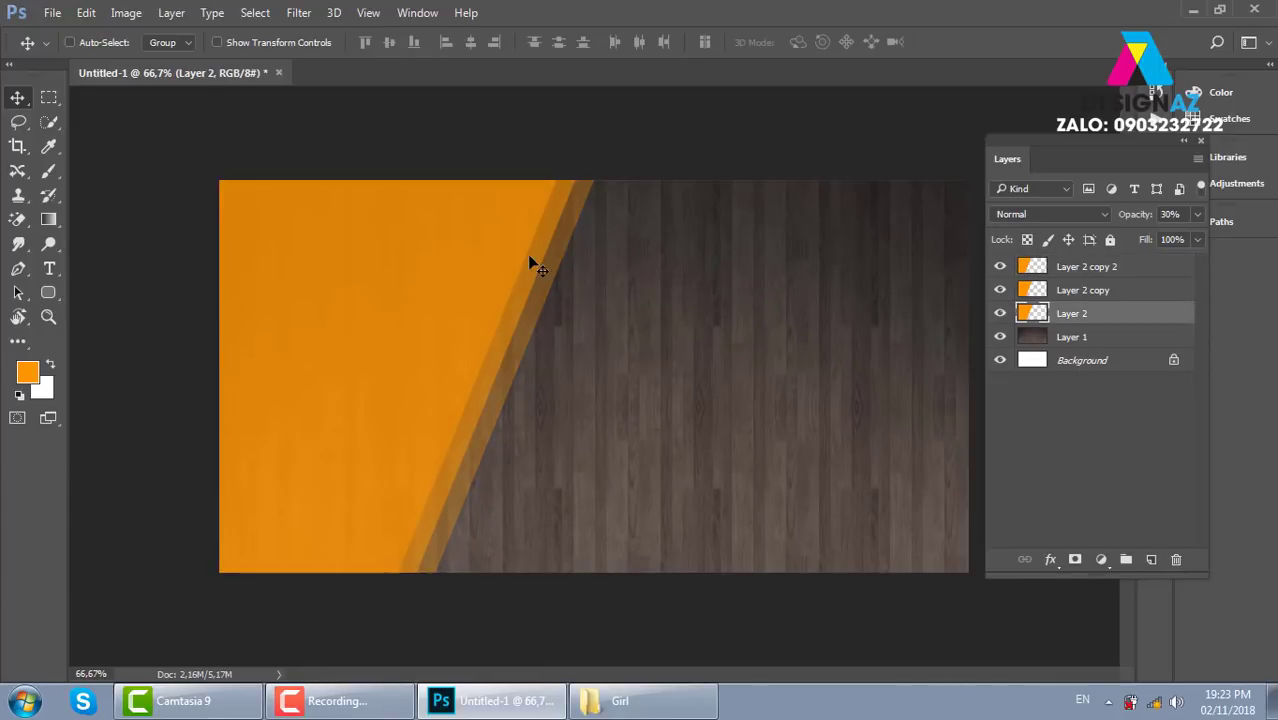
{"action": "right_click", "coordinate": [530, 258]}
{"action": "left_click", "coordinate": [565, 268]}
{"action": "key", "text": "5"}
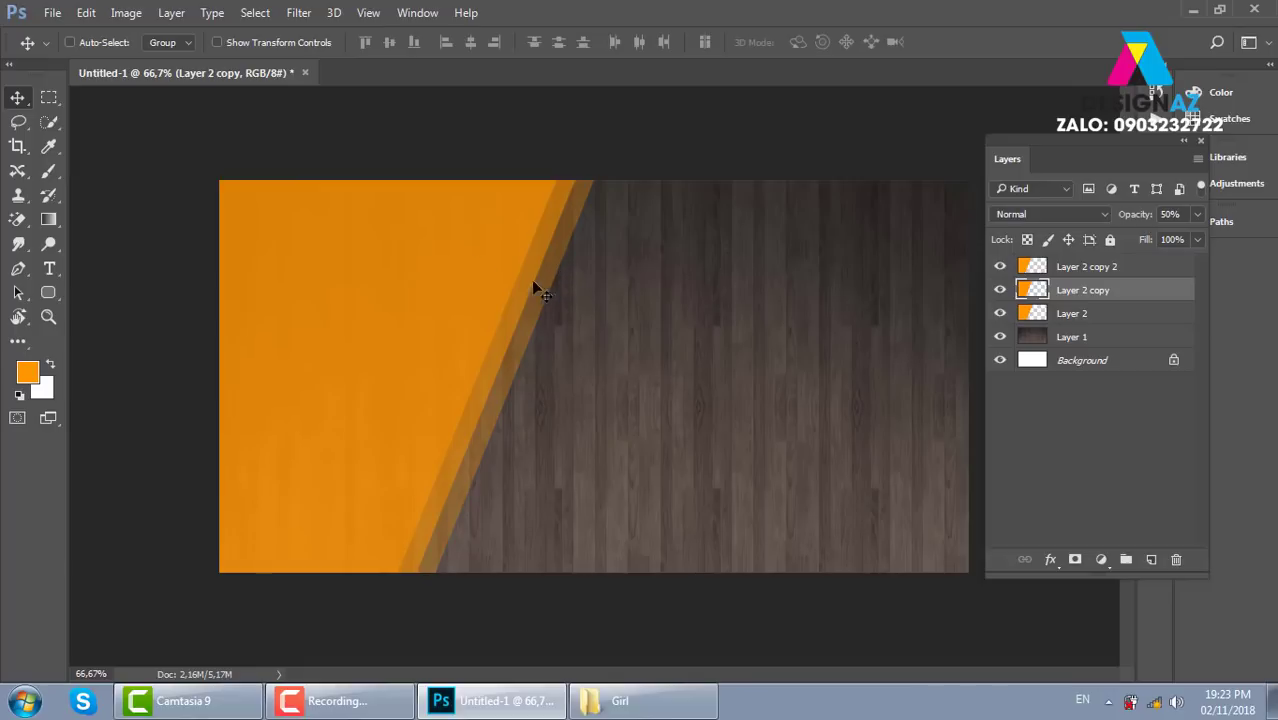
{"action": "right_click", "coordinate": [470, 252]}
{"action": "left_click", "coordinate": [502, 260]}
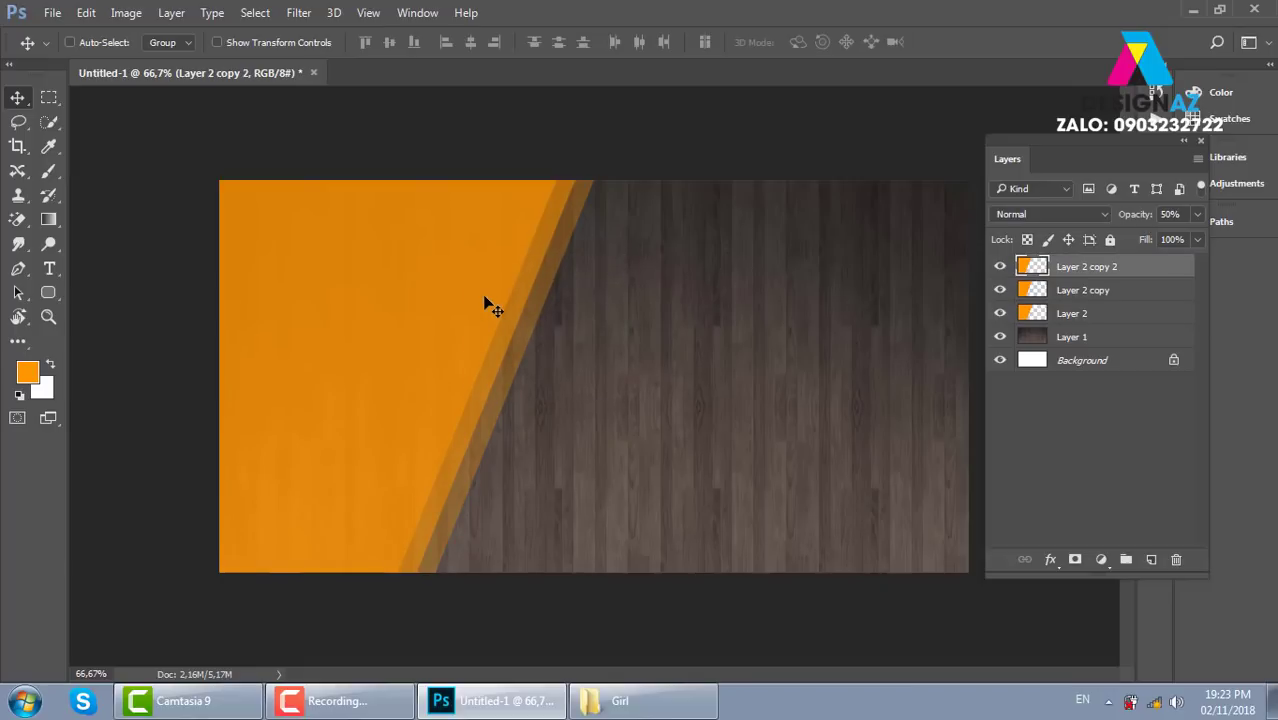
{"action": "key", "text": "ctrl"}
Step: Duplicate Layer 2 copy 2 as Layer 2 copy 3 at 100% opacity, inverted to blue
{"action": "key", "text": "ctrl+j"}
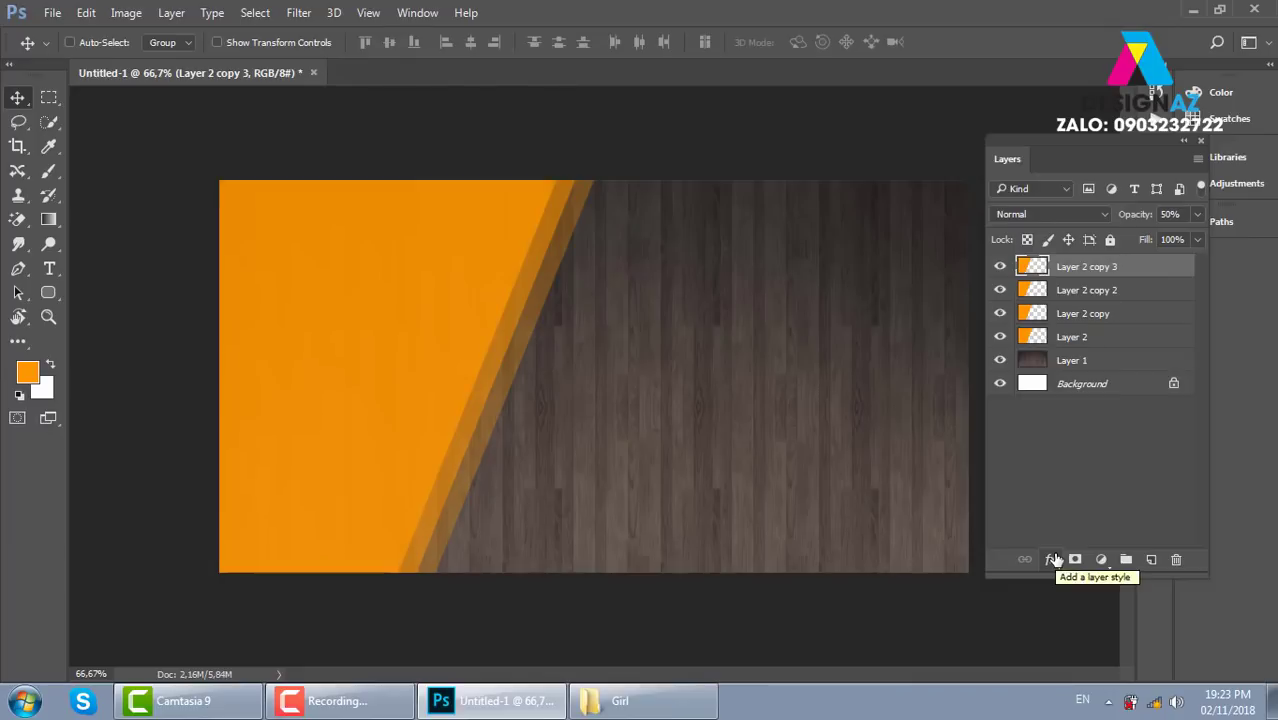
{"action": "left_click", "coordinate": [1199, 220]}
{"action": "left_click_drag", "start_coordinate": [1146, 238], "coordinate": [1195, 238]}
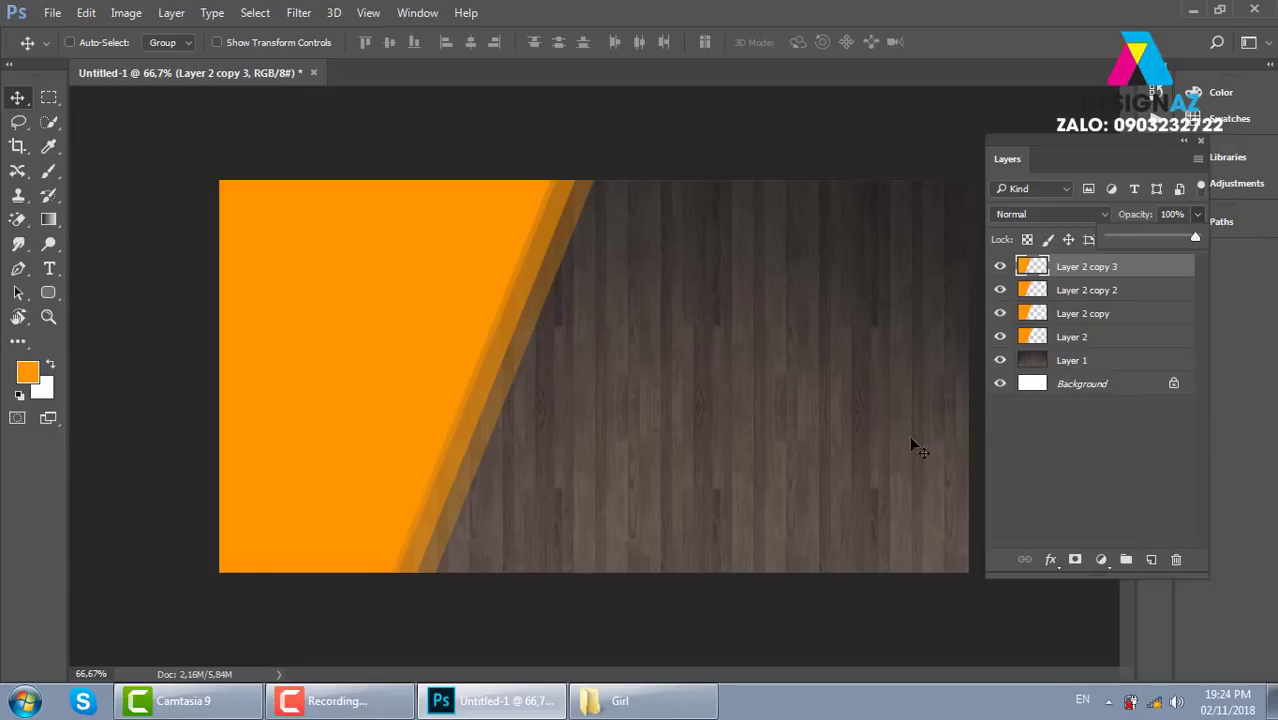
{"action": "left_click", "coordinate": [435, 320]}
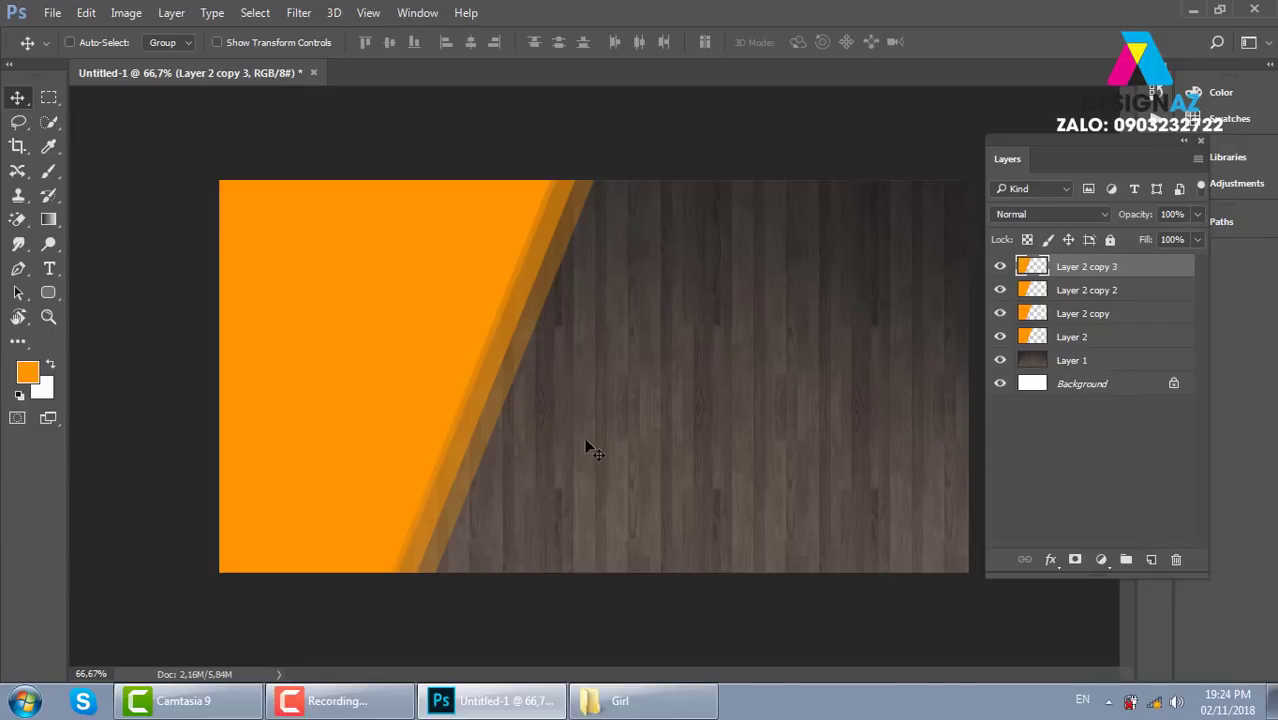
{"action": "key", "text": "ctrl+i"}
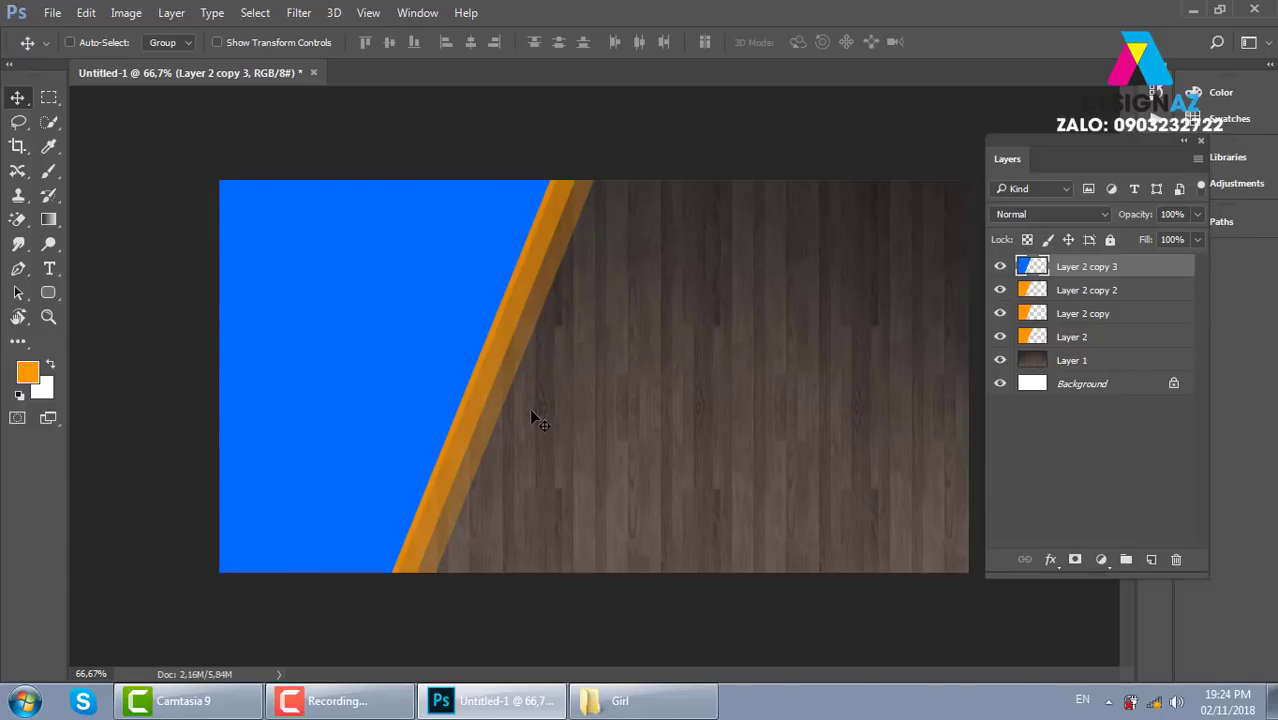
{"action": "right_click", "coordinate": [431, 308]}
{"action": "left_click", "coordinate": [476, 321]}
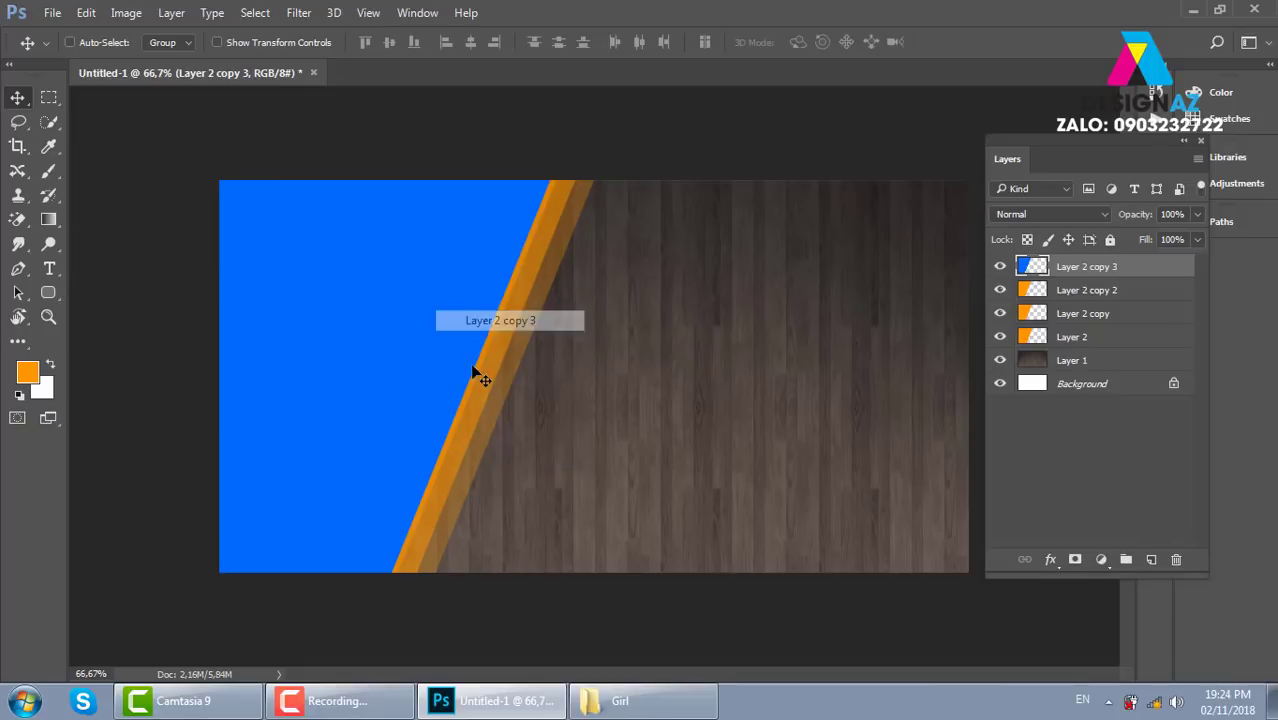
{"action": "key", "text": "ctrl+z"}
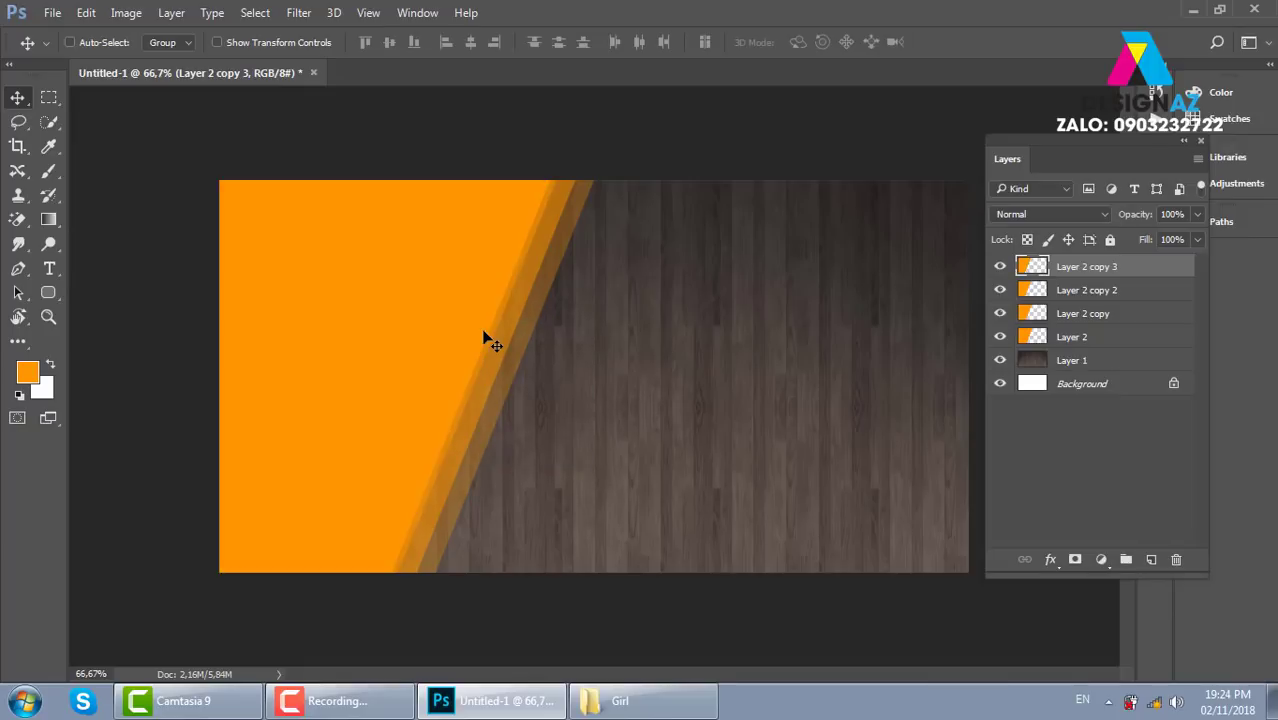
{"action": "key", "text": "ctrl+z"}
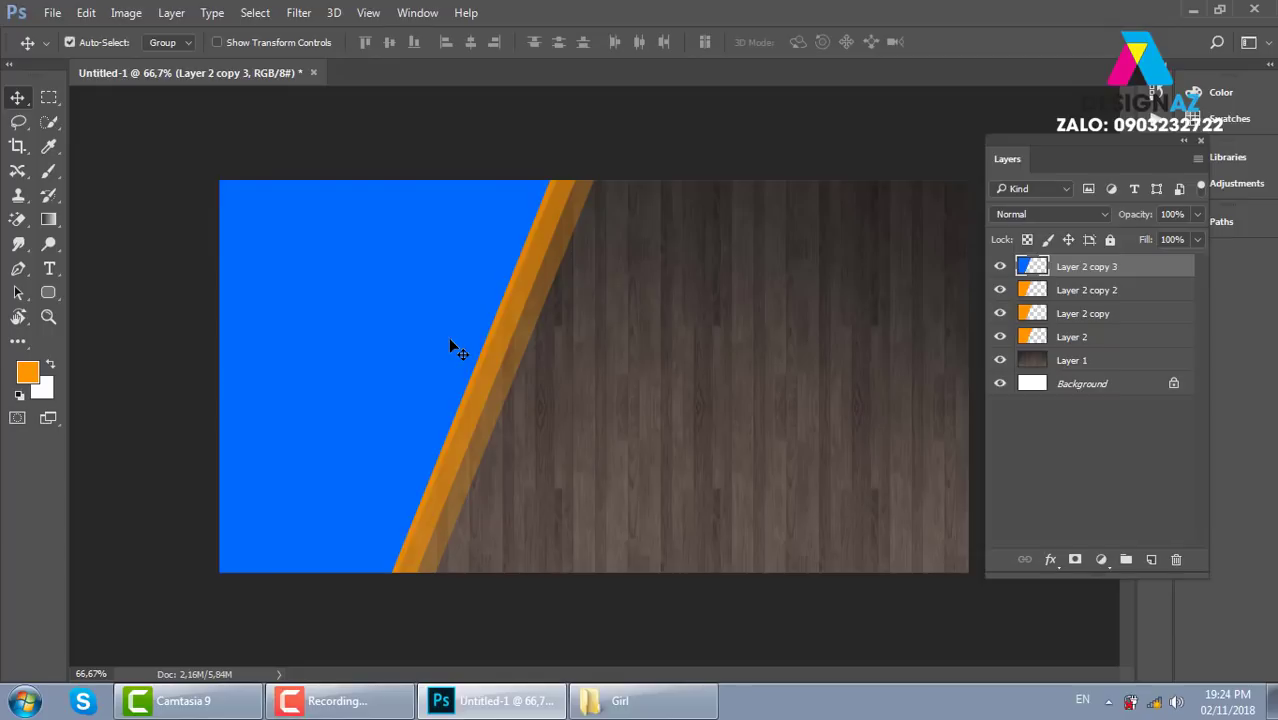
{"action": "key", "text": "ctrl+o"}
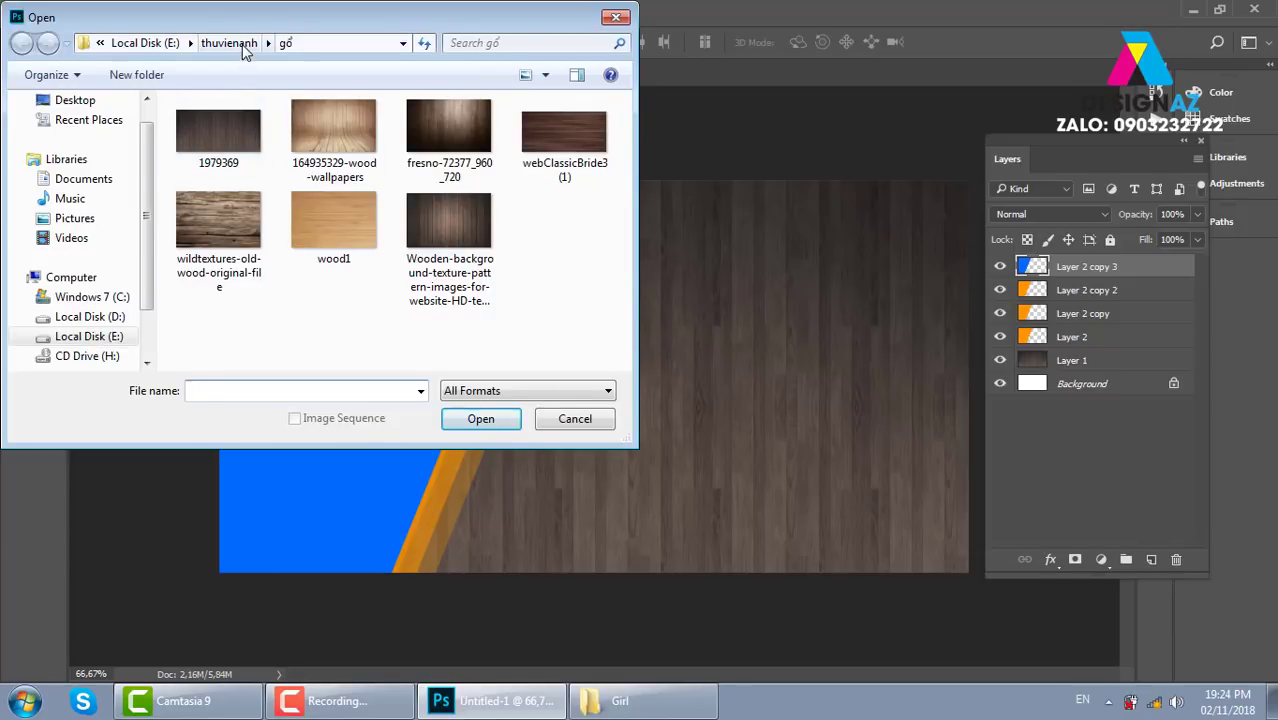
{"action": "left_click", "coordinate": [241, 43]}
{"action": "left_click", "coordinate": [349, 216]}
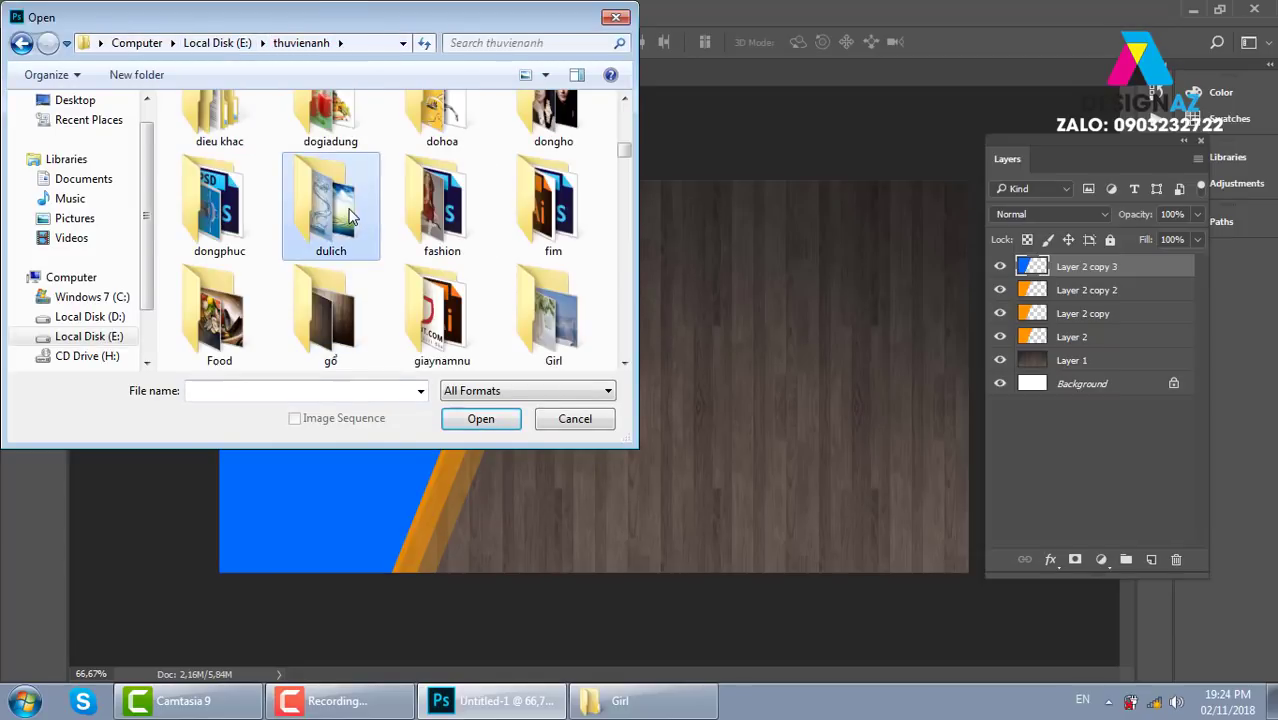
{"action": "double_click", "coordinate": [252, 320]}
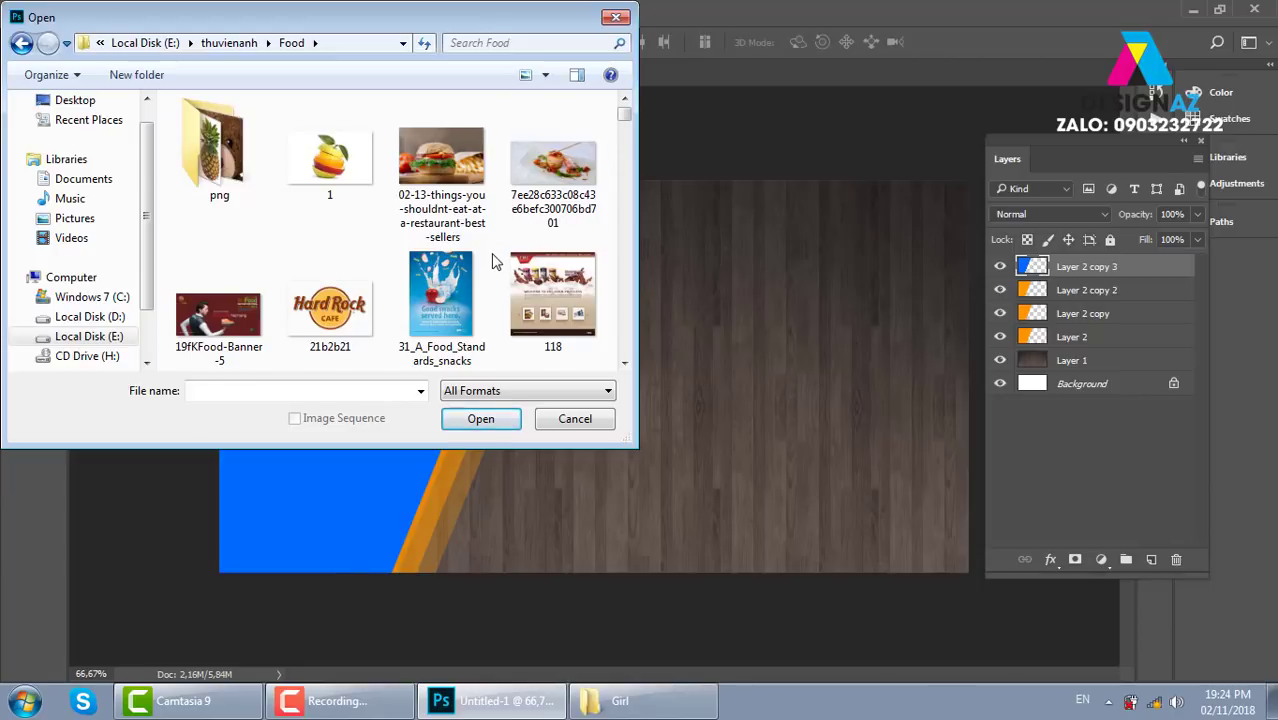
{"action": "scroll", "coordinate": [624, 362], "scroll_direction": "down", "scroll_amount": 1}
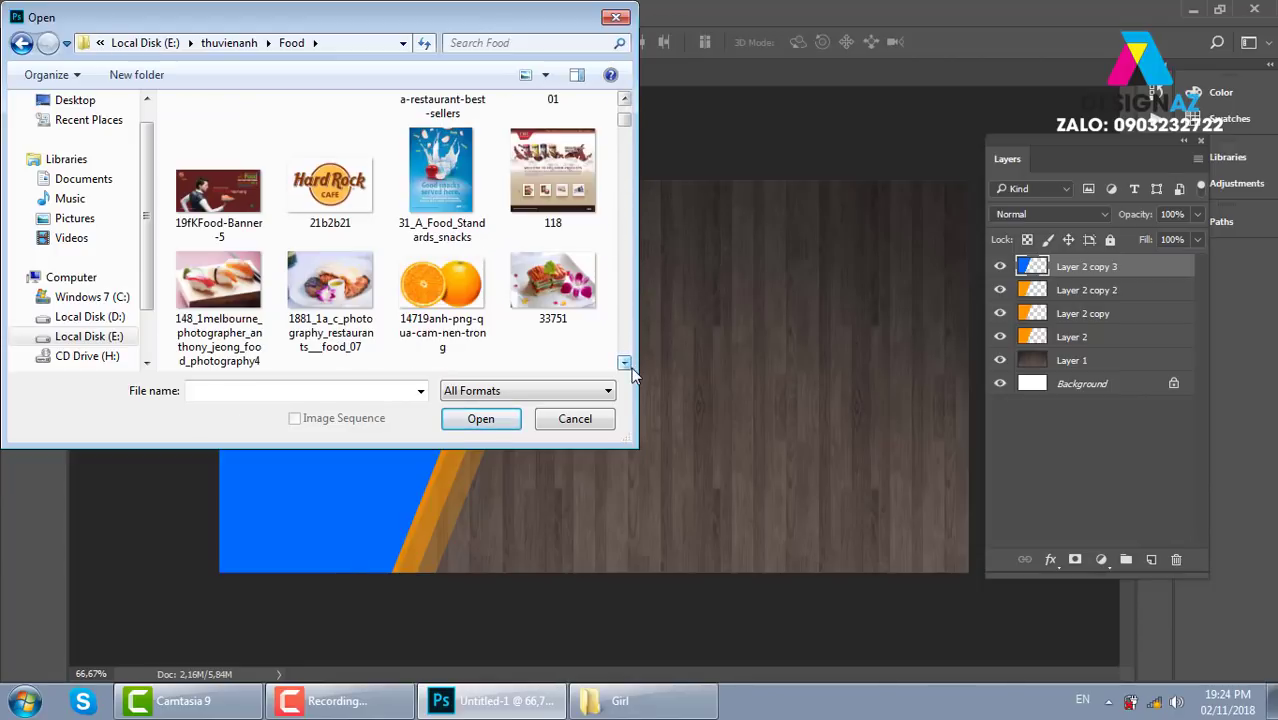
{"action": "scroll", "coordinate": [624, 362], "scroll_direction": "down", "scroll_amount": 1}
{"action": "scroll", "coordinate": [624, 362], "scroll_direction": "down", "scroll_amount": 1}
{"action": "scroll", "coordinate": [624, 362], "scroll_direction": "down", "scroll_amount": 1}
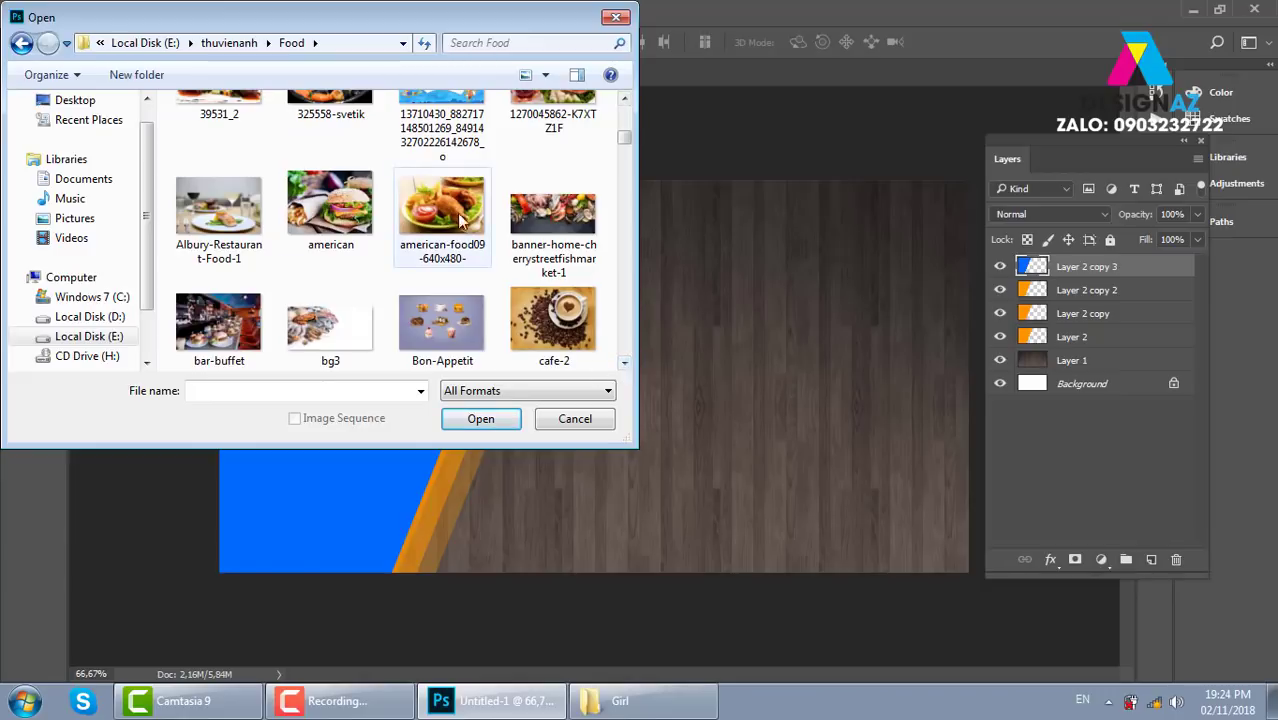
{"action": "left_click", "coordinate": [460, 240]}
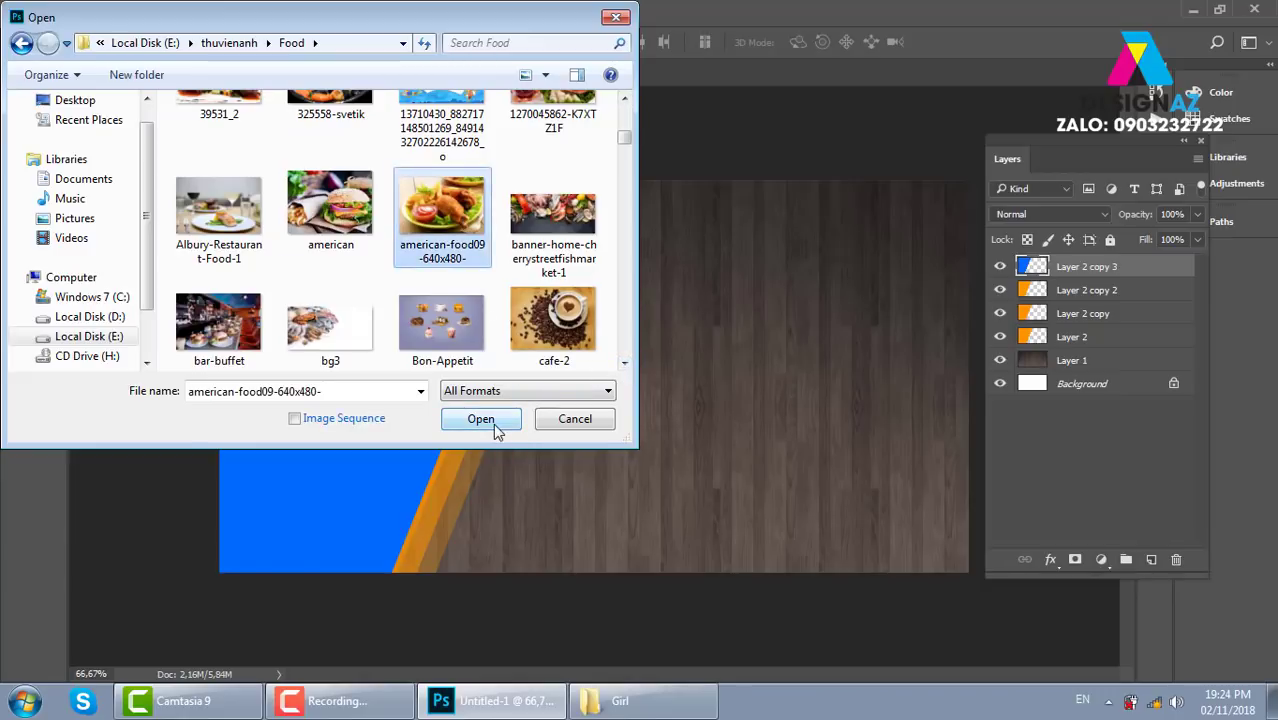
{"action": "left_click", "coordinate": [481, 419]}
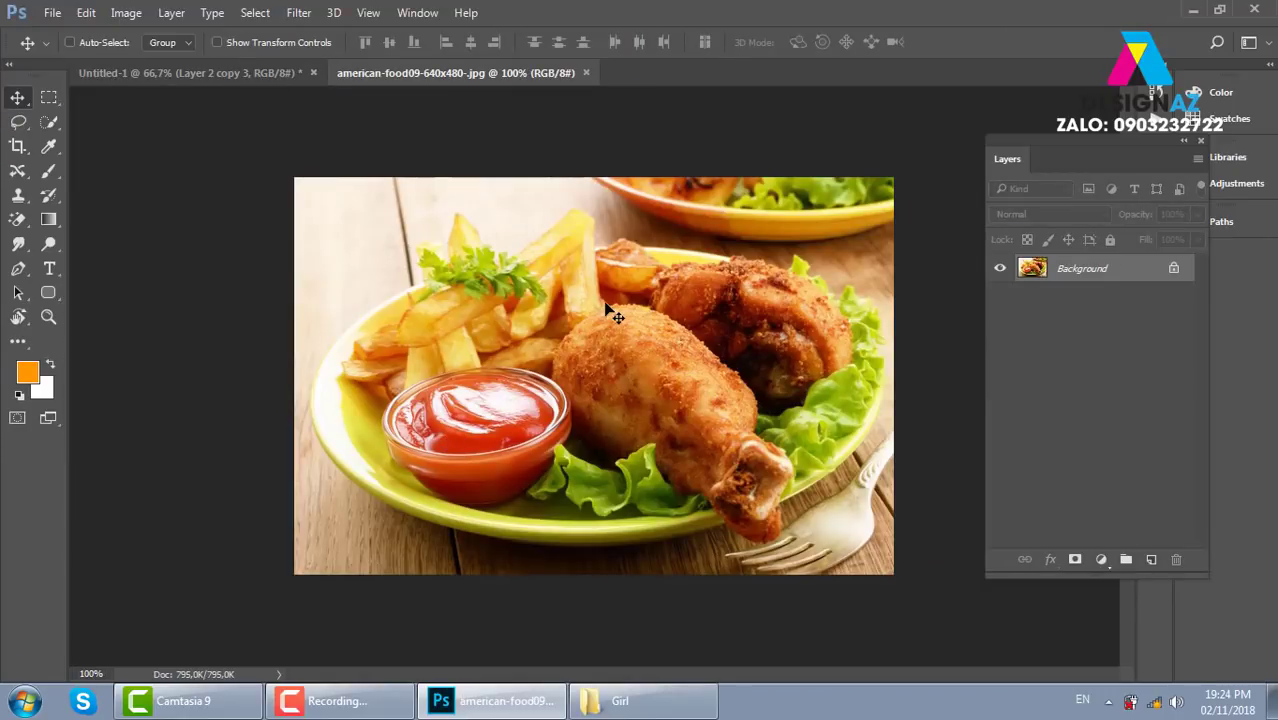
Step: Paste the fried chicken photo at the top-left and clip it to Layer 2 copy 3
{"action": "key", "text": "ctrl+w"}
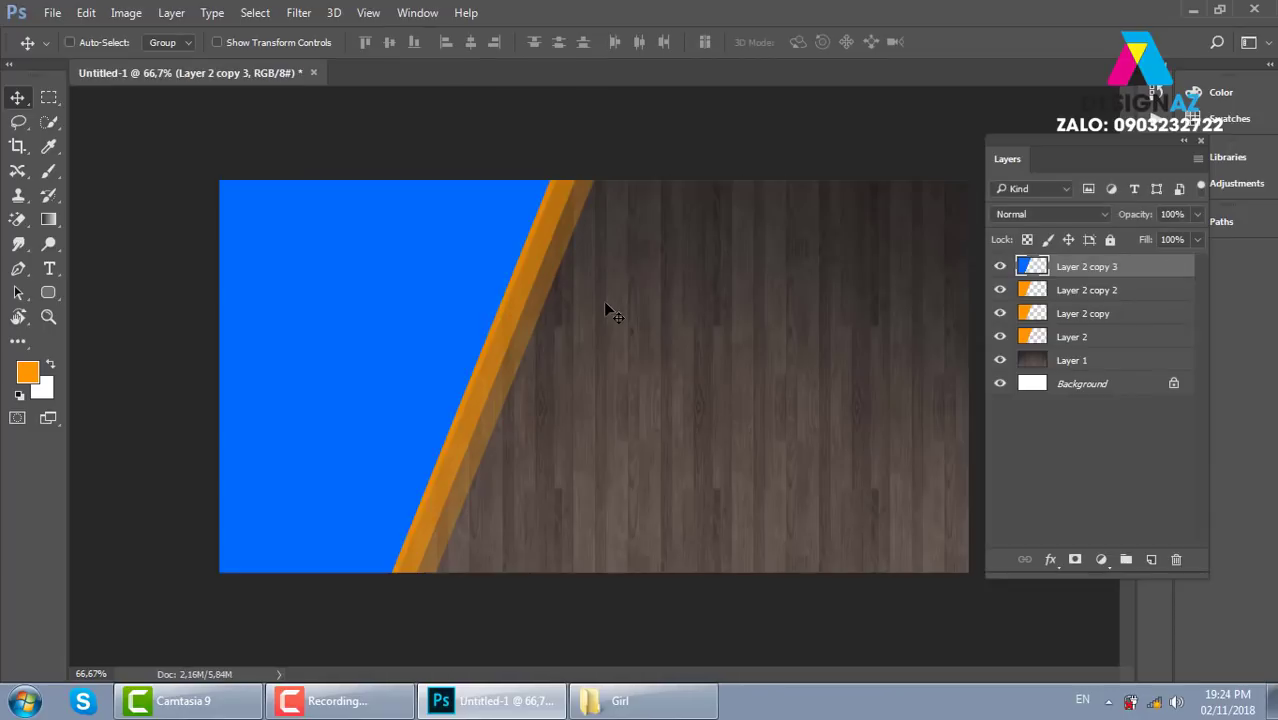
{"action": "right_click", "coordinate": [469, 228]}
{"action": "left_click", "coordinate": [517, 245]}
{"action": "key", "text": "ctrl+v"}
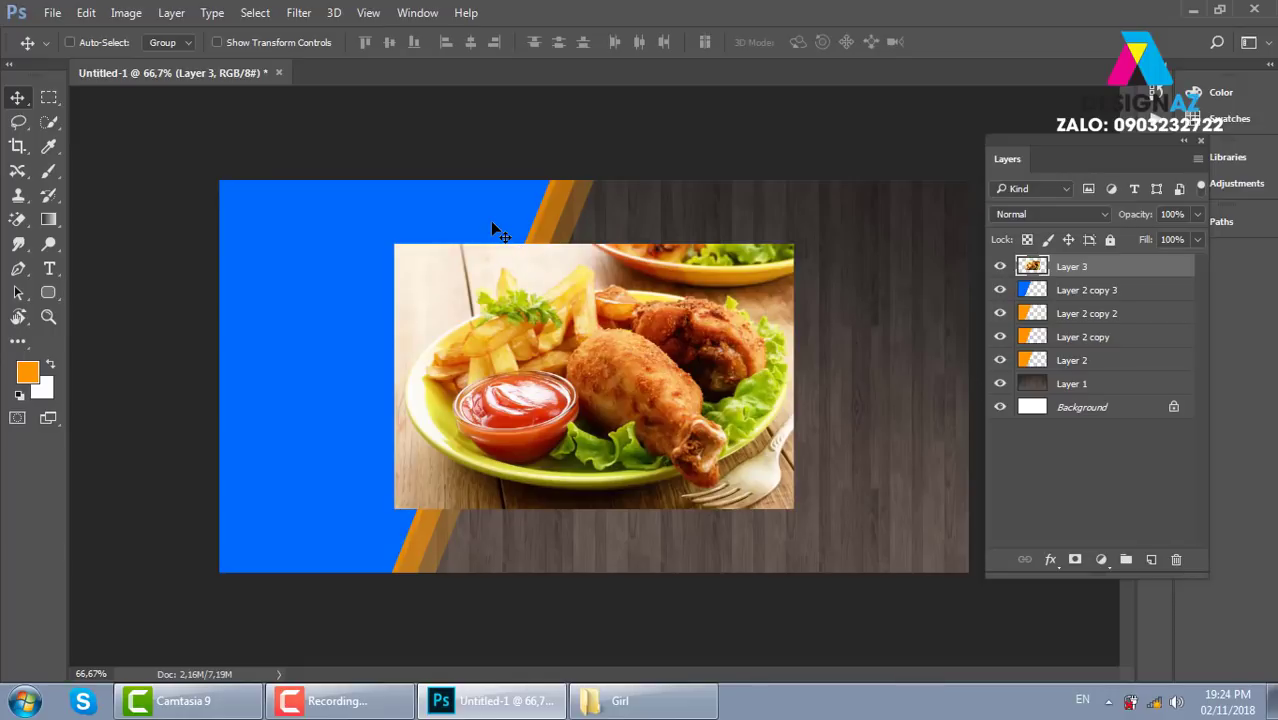
{"action": "left_click_drag", "start_coordinate": [590, 300], "coordinate": [415, 236]}
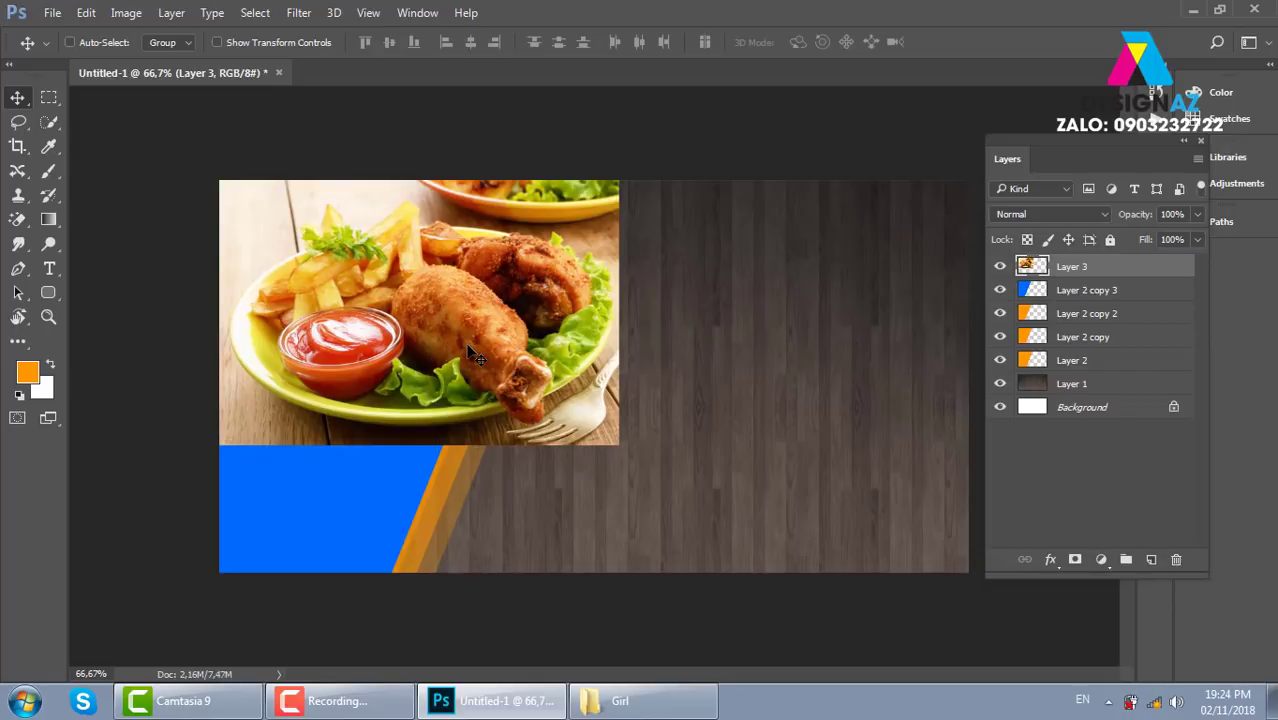
{"action": "key", "text": "ctrl+alt+g"}
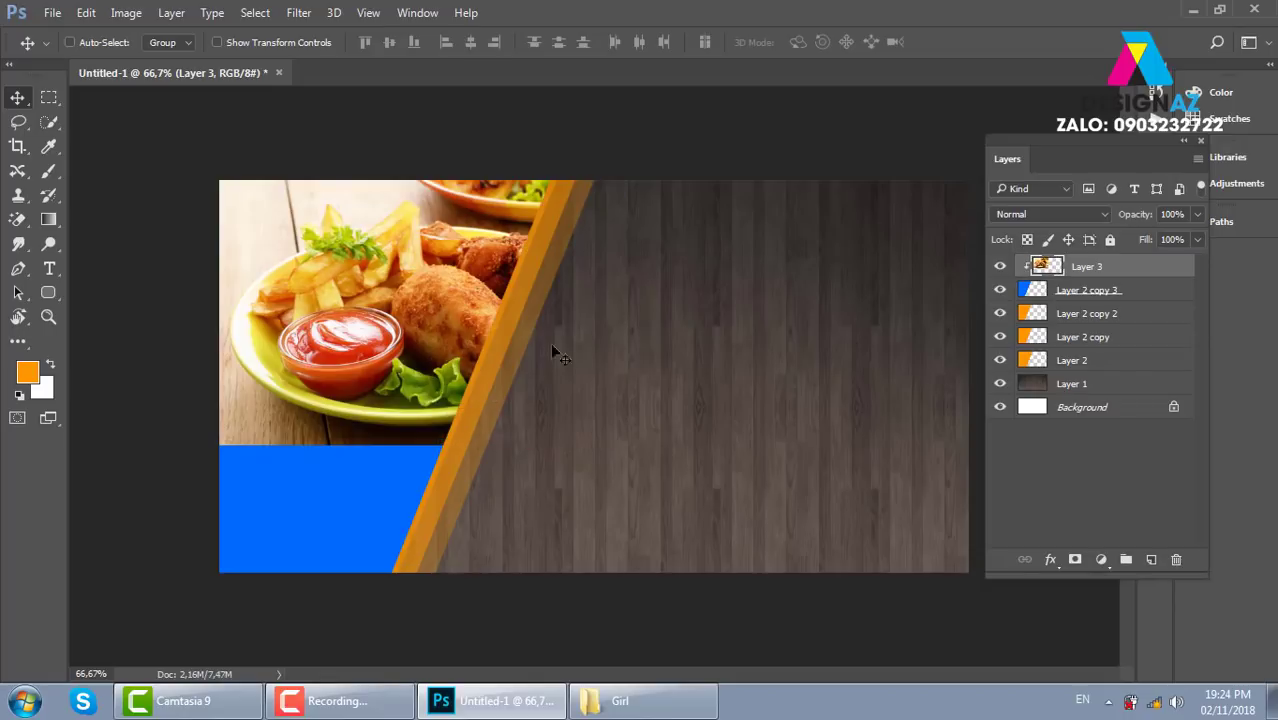
Step: Enlarge the clipped chicken photo to about 149% and shift it left to fill the panel
{"action": "key", "text": "ctrl+t"}
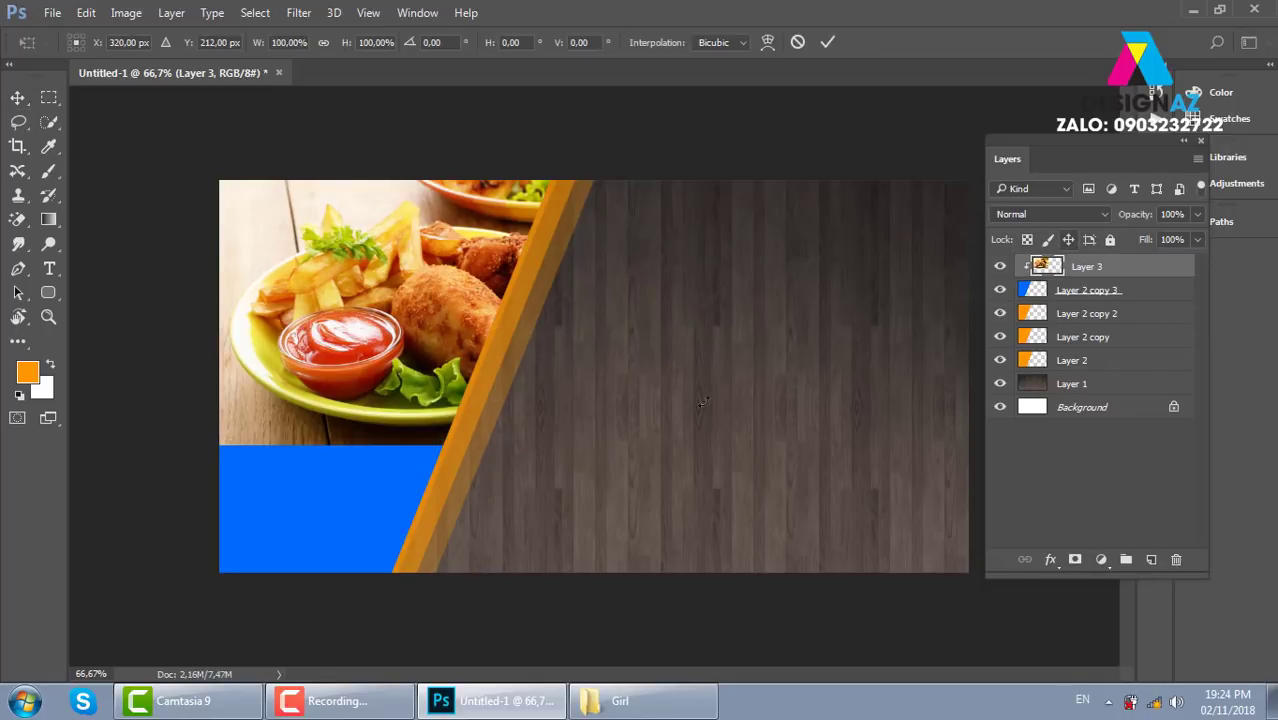
{"action": "left_click_drag", "start_coordinate": [642, 457], "coordinate": [816, 575]}
{"action": "left_click_drag", "start_coordinate": [687, 443], "coordinate": [512, 425]}
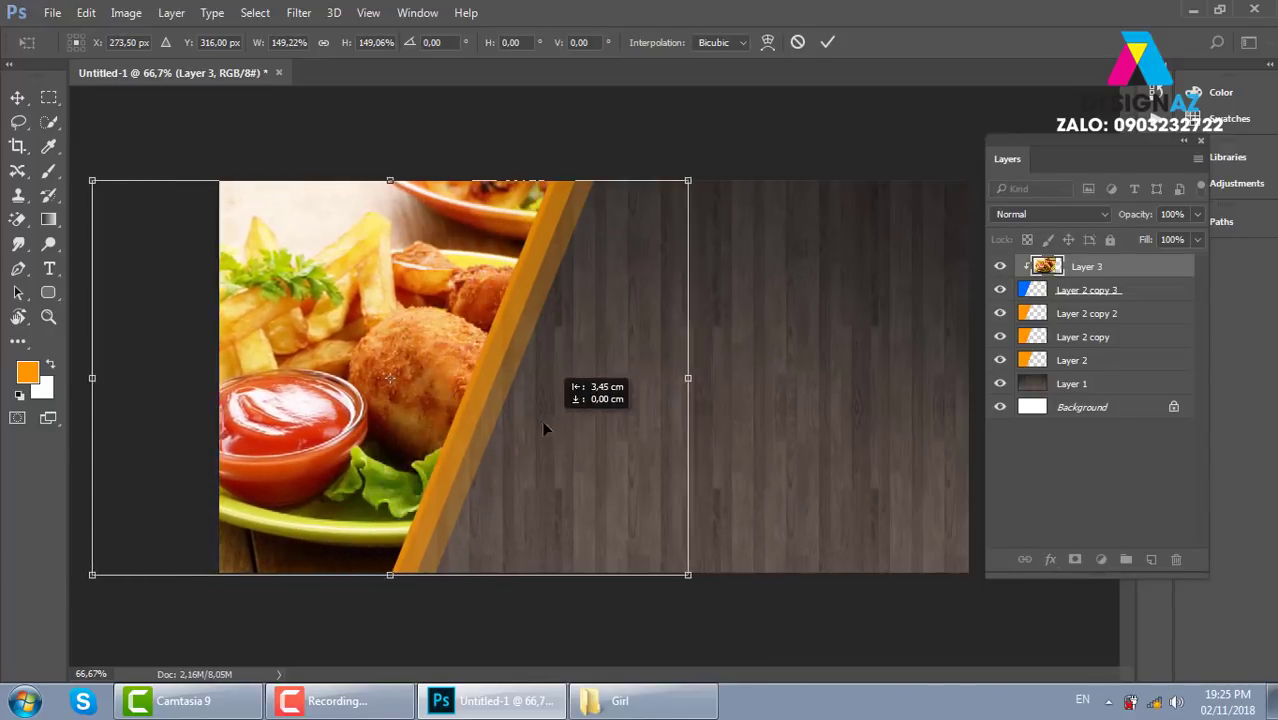
{"action": "key", "text": "Return"}
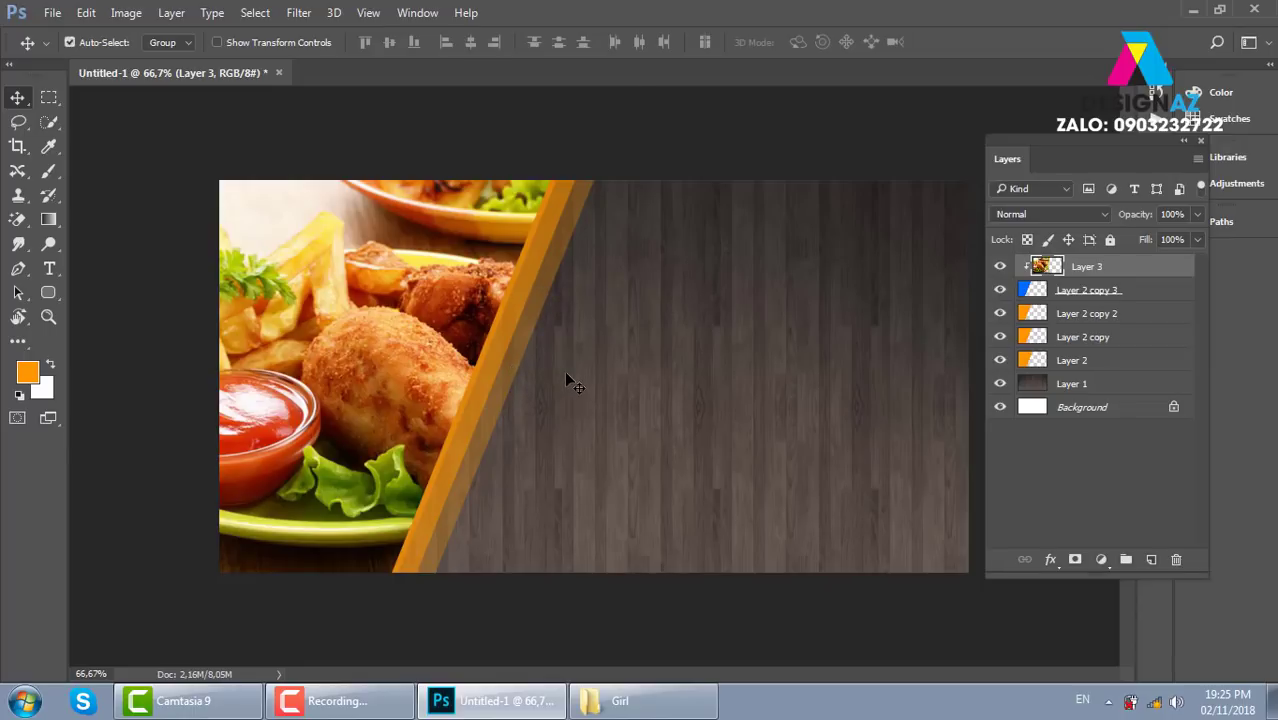
{"action": "key", "text": "ctrl+o"}
Step: Open the Hard Rock Cafe logo 21b2b21.png from the Food folder
{"action": "left_click", "coordinate": [330, 300]}
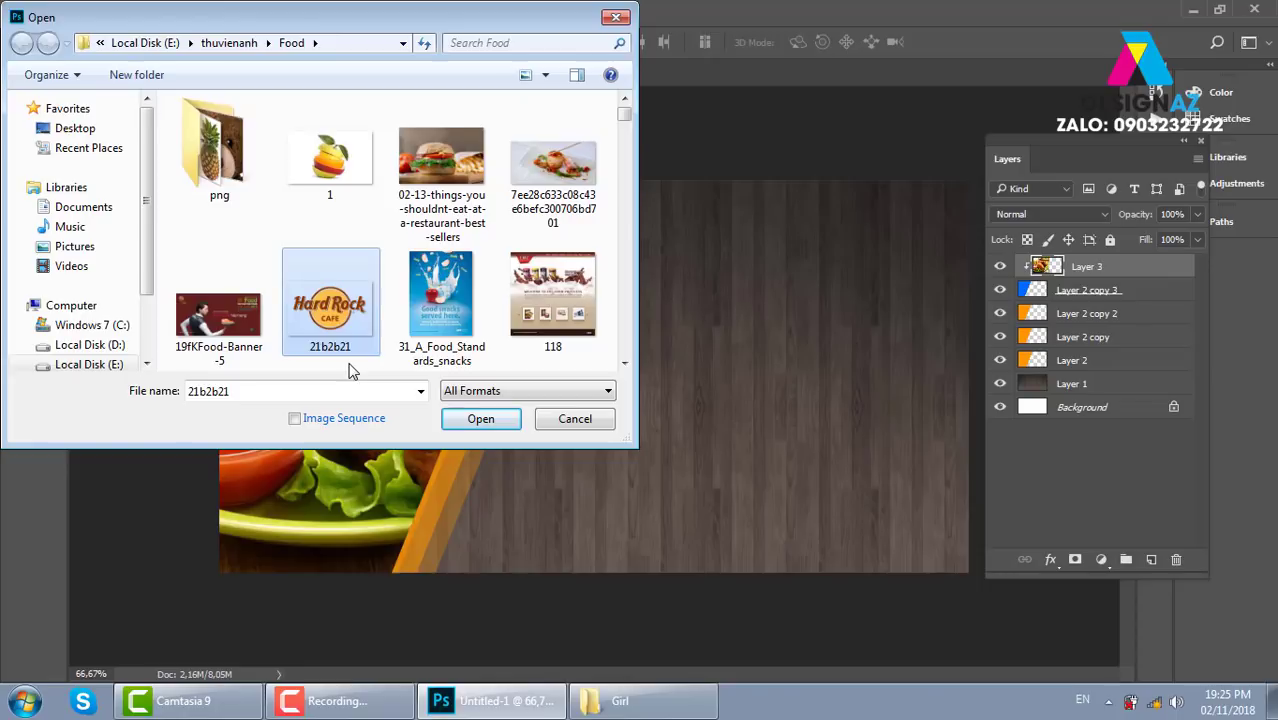
{"action": "key", "text": "Return"}
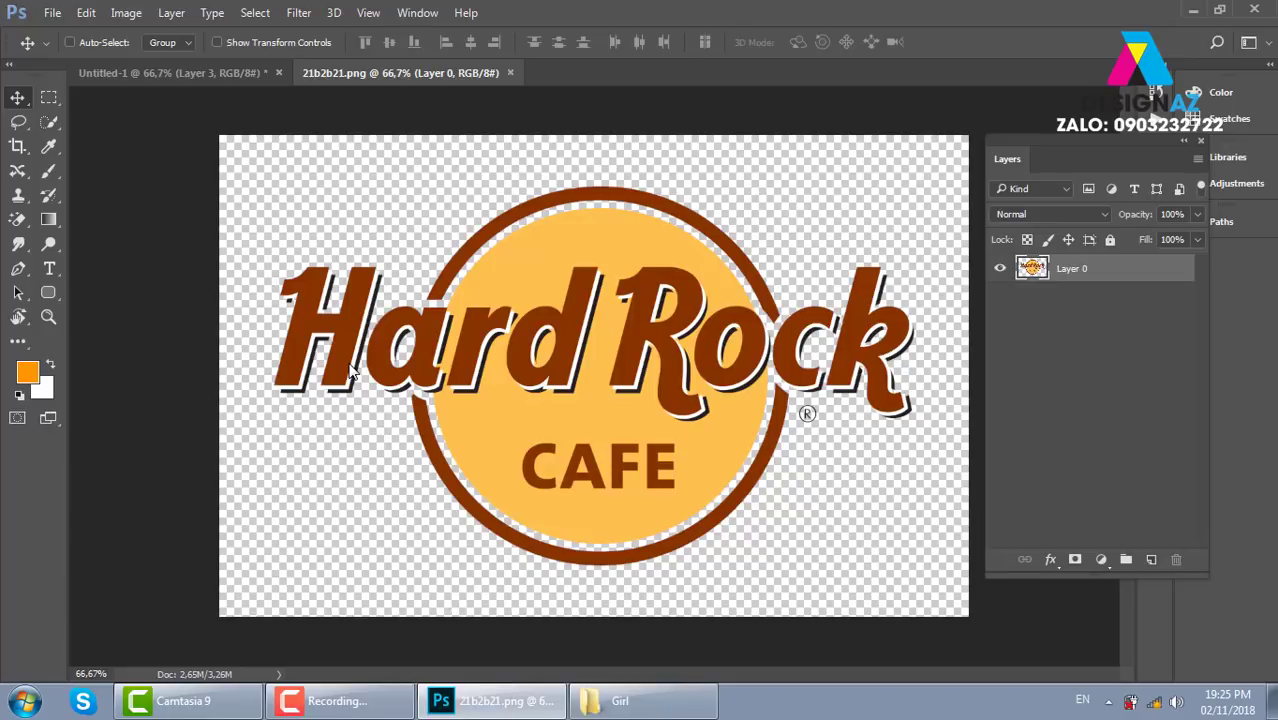
Step: Copy the whole Hard Rock Cafe logo, close its file, and paste it into the food banner
{"action": "key", "text": "ctrl+a"}
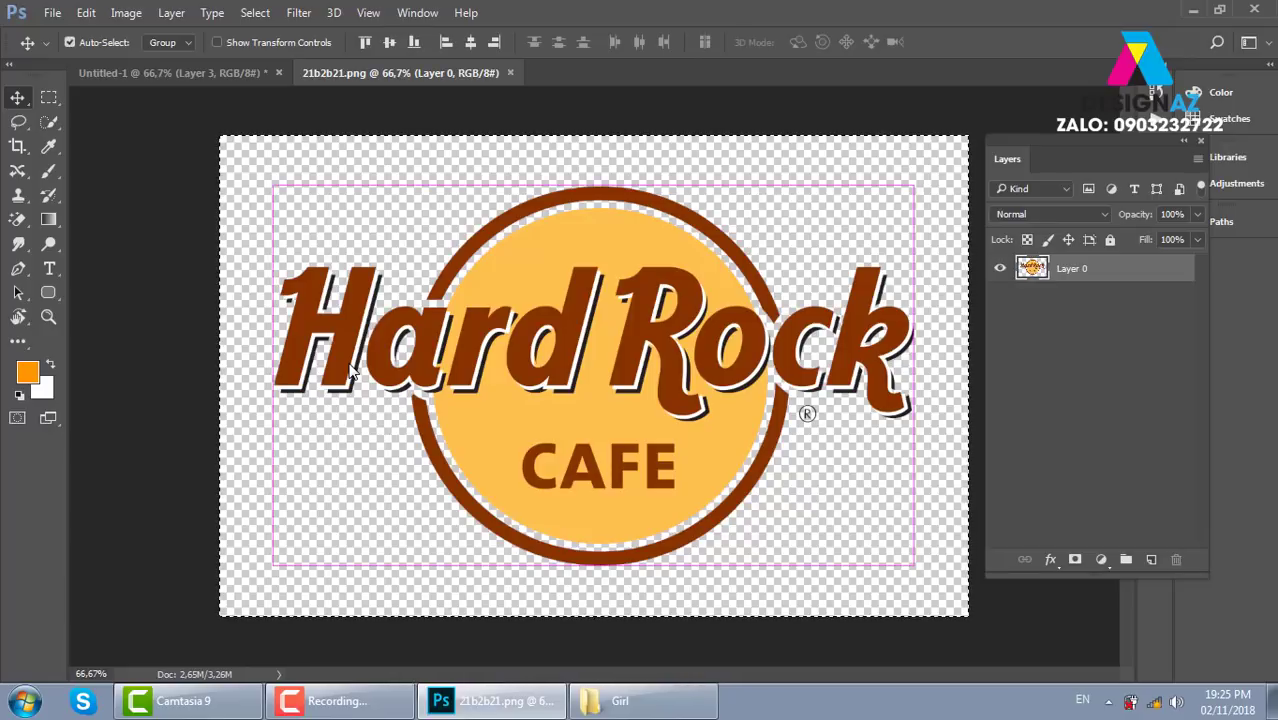
{"action": "key", "text": "ctrl+c"}
{"action": "key", "text": "ctrl+w"}
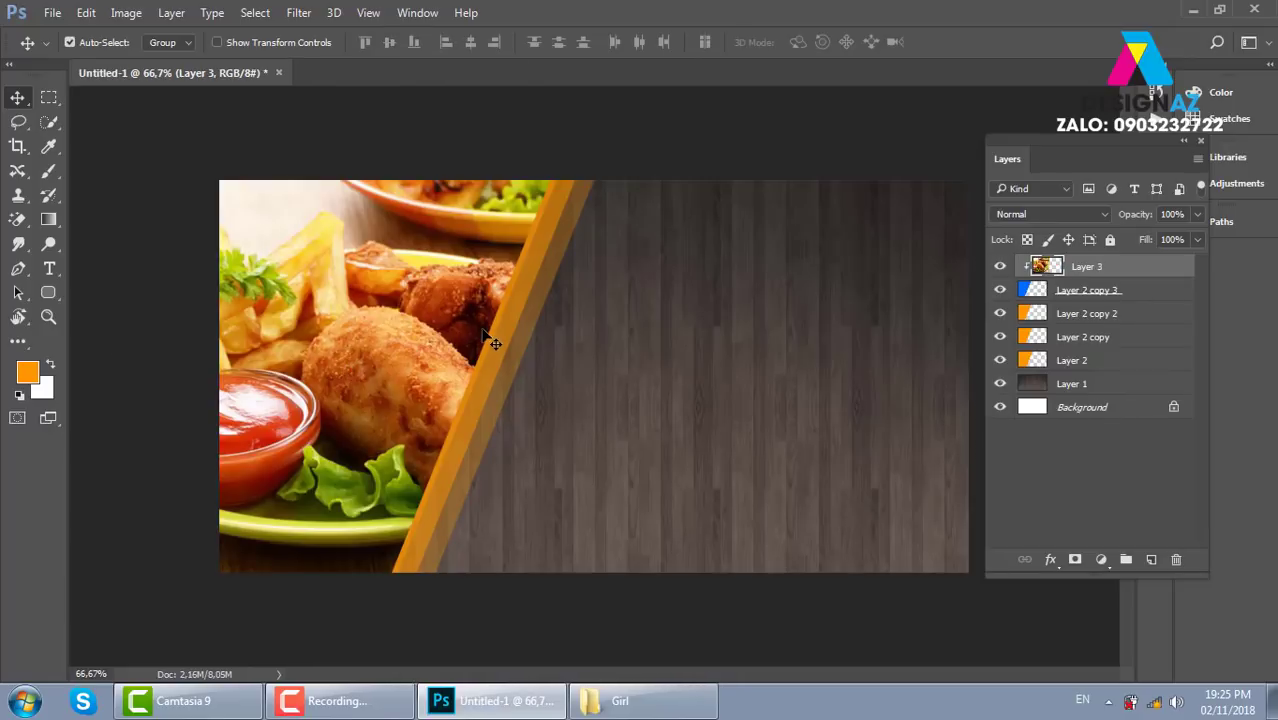
{"action": "key", "text": "ctrl+v"}
Step: Scale the logo down to about 27% and place it across the orange stripe
{"action": "key", "text": "ctrl+t"}
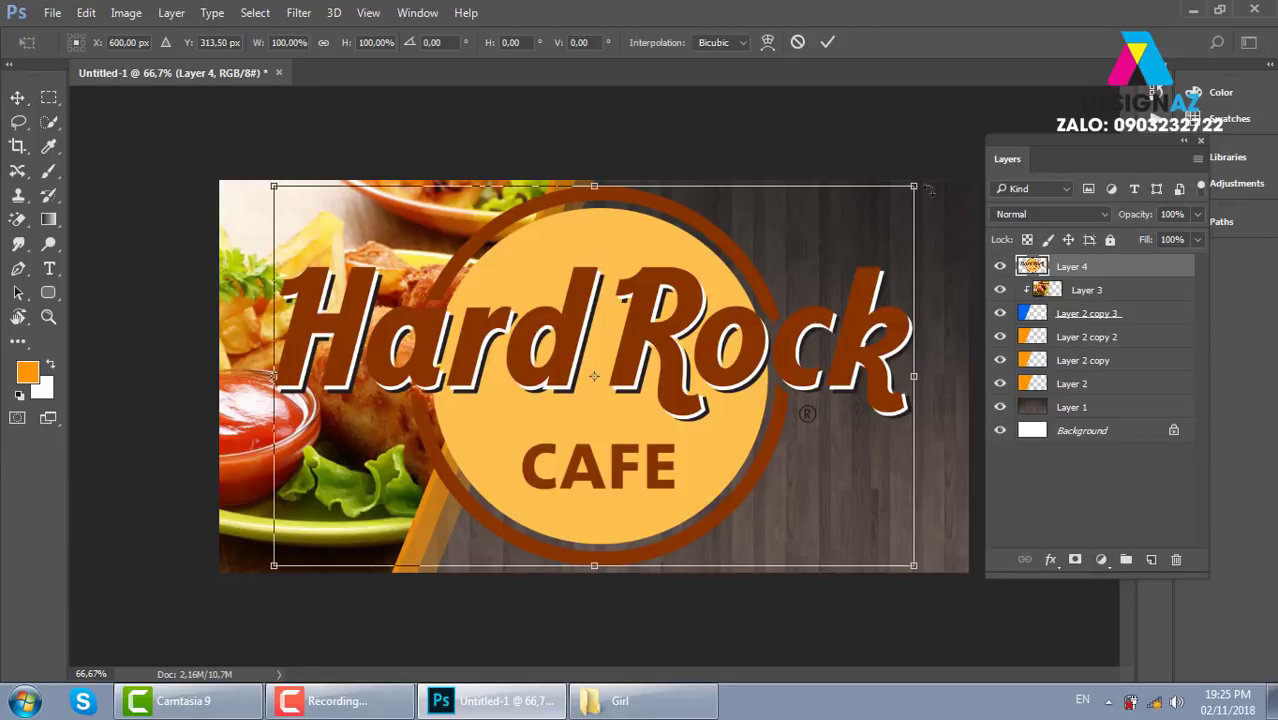
{"action": "left_click_drag", "start_coordinate": [915, 186], "coordinate": [647, 339]}
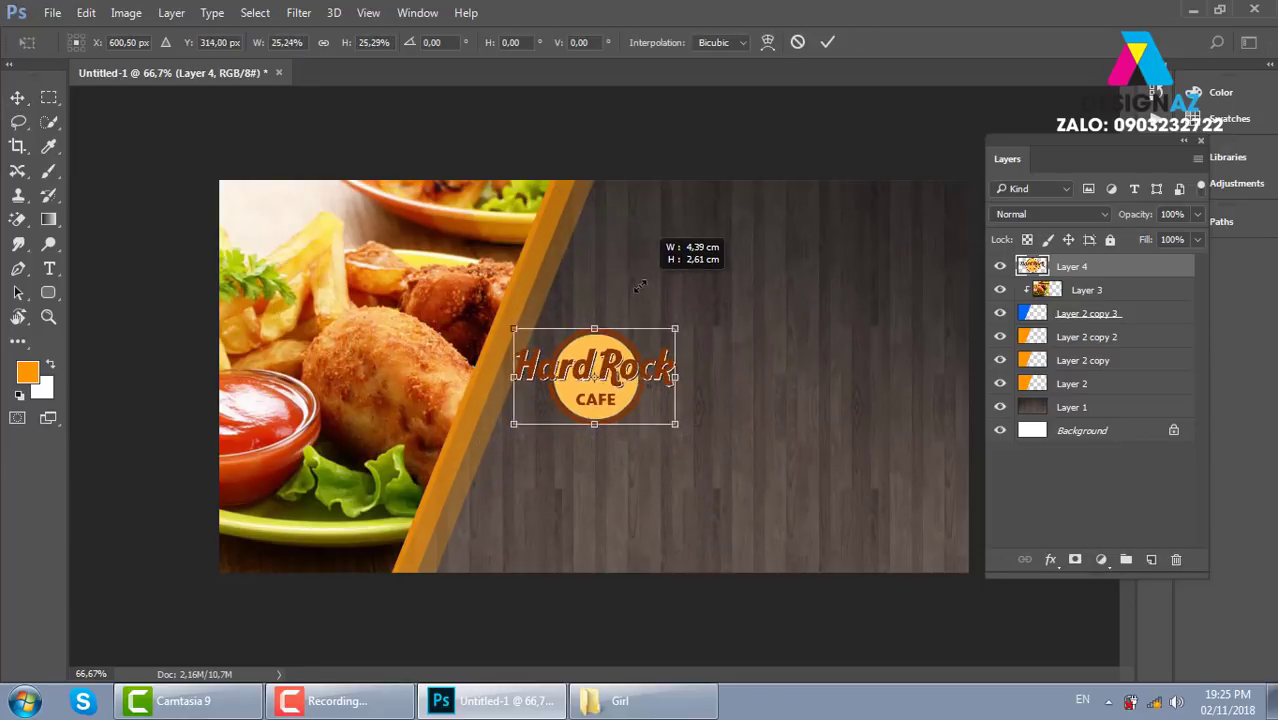
{"action": "mouse_move", "coordinate": [590, 380]}
{"action": "left_mouse_down"}
{"action": "mouse_move", "coordinate": [557, 279]}
{"action": "mouse_move", "coordinate": [529, 285]}
{"action": "left_mouse_up"}
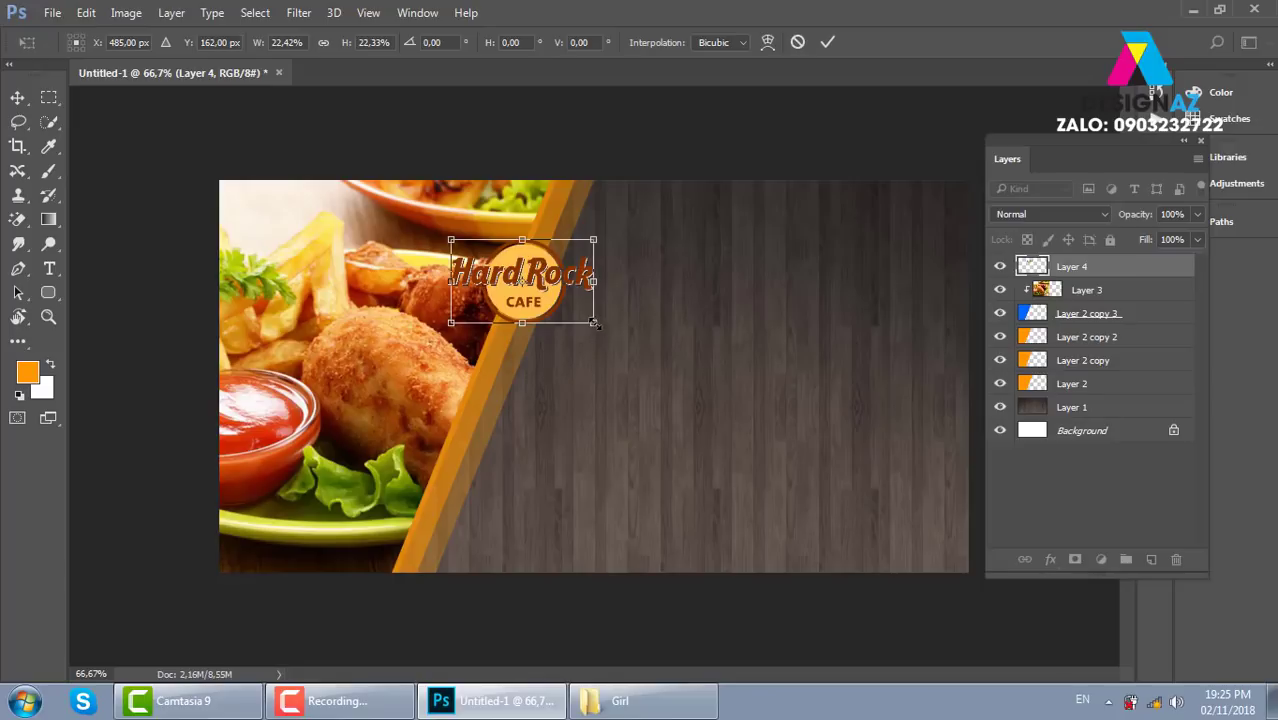
{"action": "left_click_drag", "start_coordinate": [594, 322], "coordinate": [624, 338]}
{"action": "left_click_drag", "start_coordinate": [517, 323], "coordinate": [487, 398]}
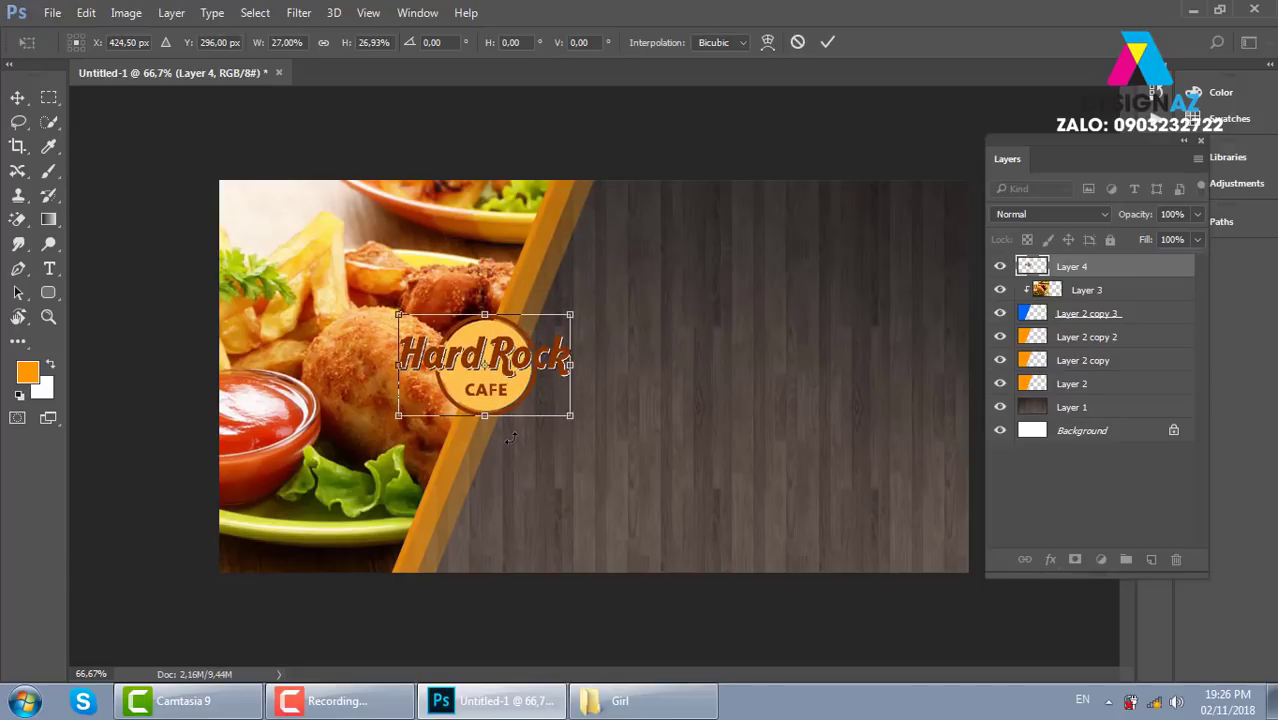
{"action": "key", "text": "Return"}
Step: Draw a rectangular selection around the Hard Rock Cafe logo
{"action": "key", "text": "ctrl+1"}
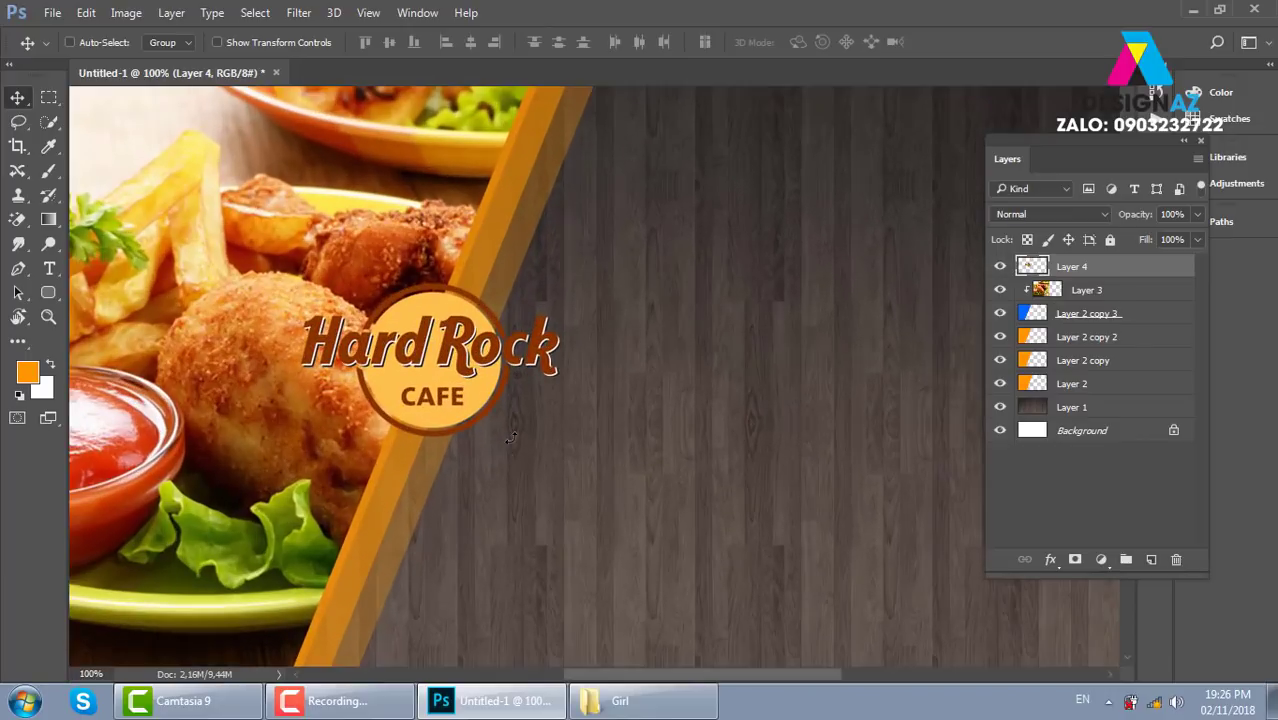
{"action": "key", "text": "m"}
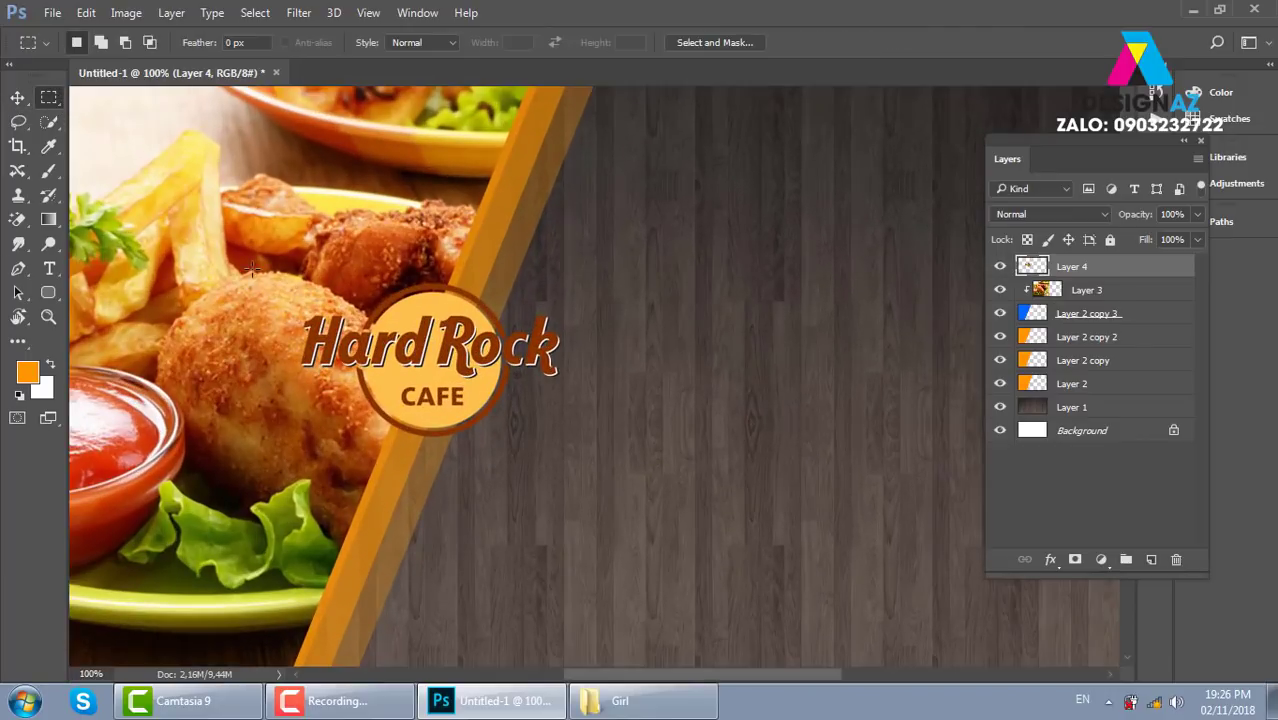
{"action": "mouse_move", "coordinate": [253, 270]}
{"action": "left_mouse_down"}
{"action": "mouse_move", "coordinate": [666, 436]}
{"action": "mouse_move", "coordinate": [651, 451]}
{"action": "left_mouse_up"}
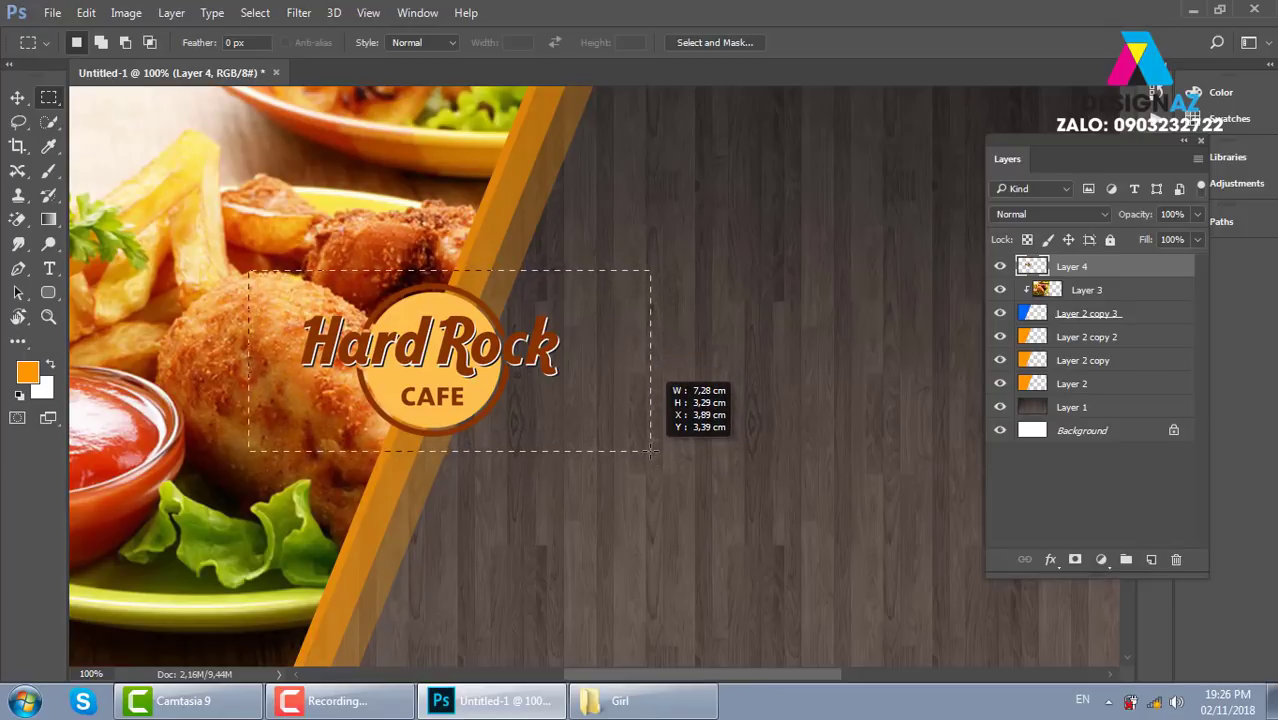
{"action": "left_click_drag", "start_coordinate": [495, 387], "coordinate": [507, 387]}
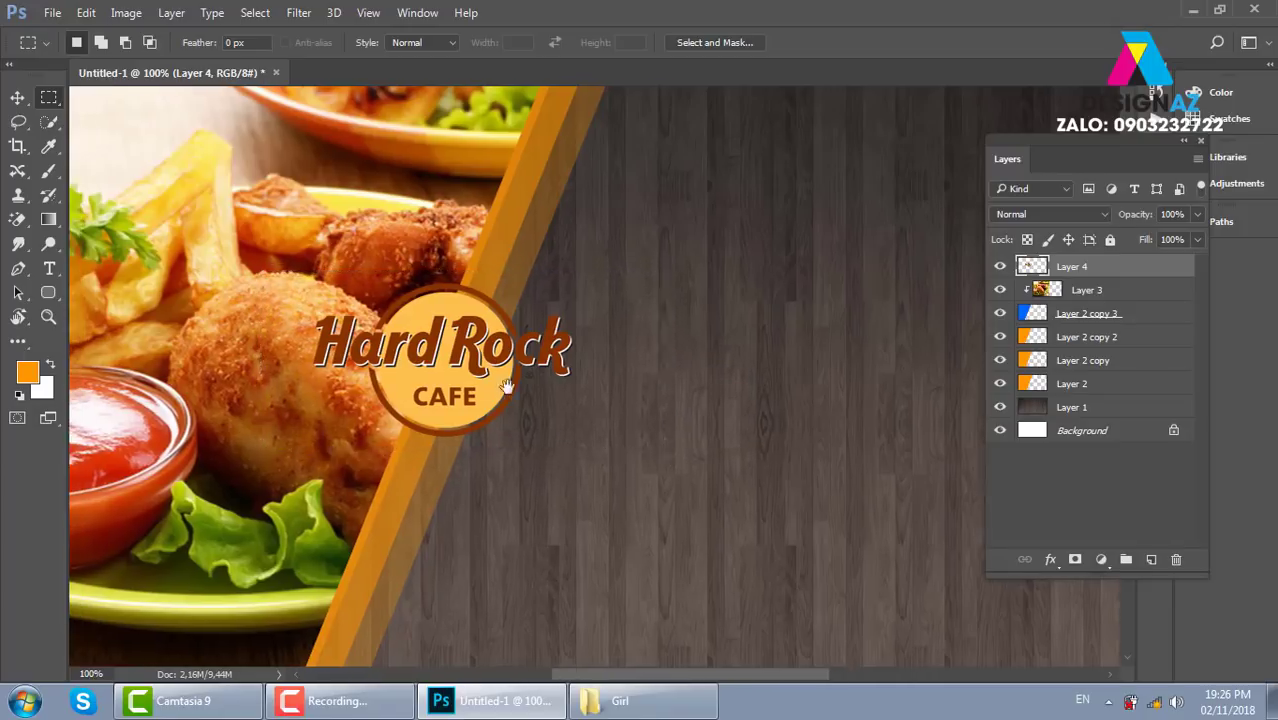
{"action": "key", "text": "ctrl+minus"}
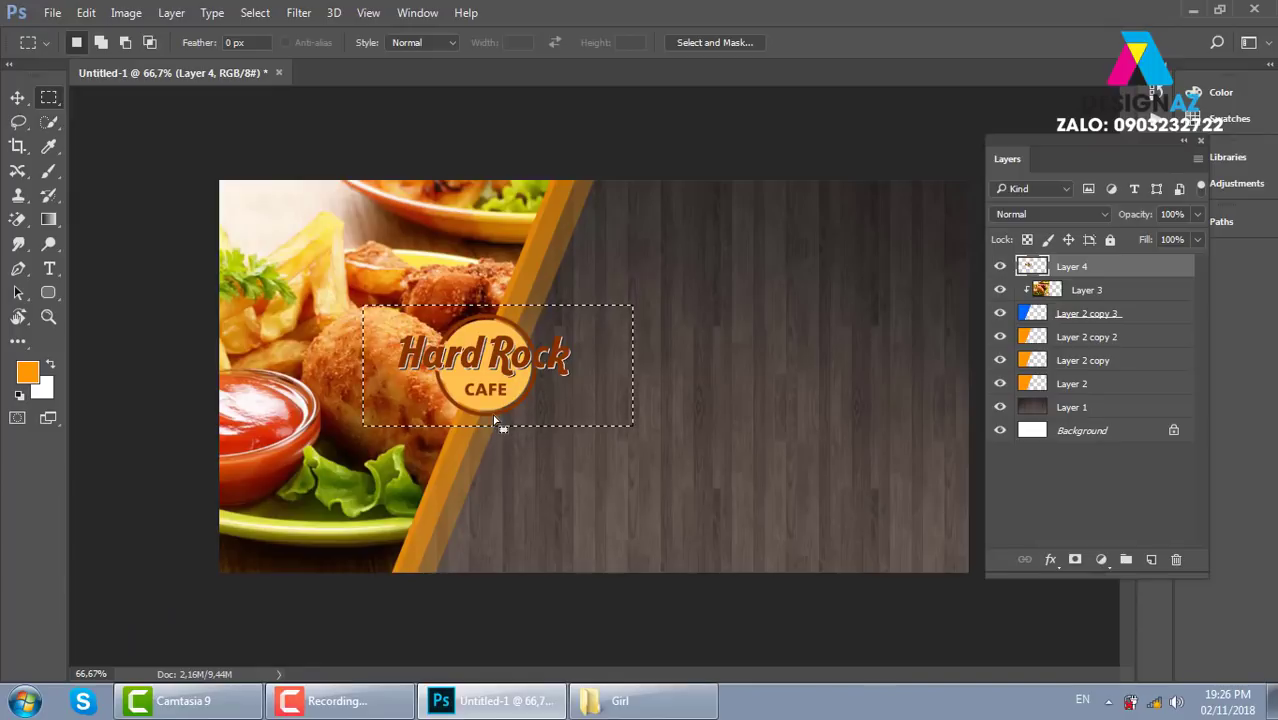
Step: Fill the selection with a sampled dark red on a new layer placed beneath the logo
{"action": "key", "text": "i"}
{"action": "left_click", "coordinate": [342, 409]}
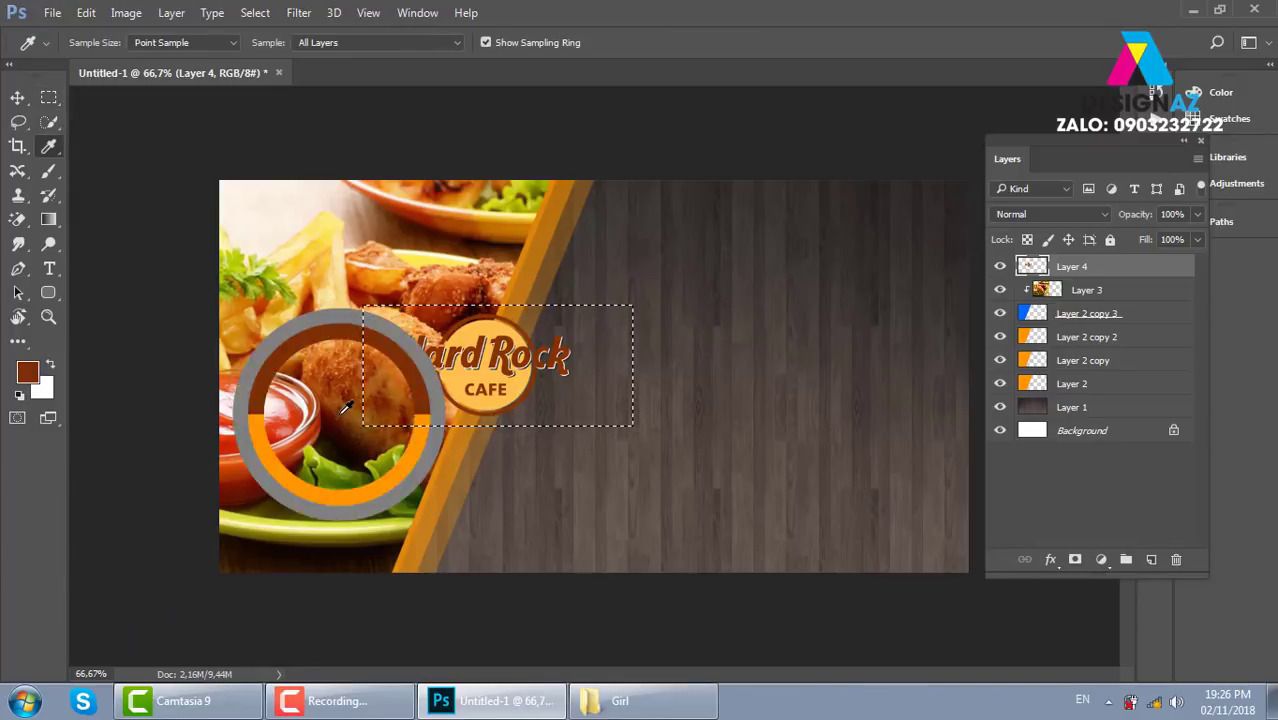
{"action": "left_click", "coordinate": [287, 466]}
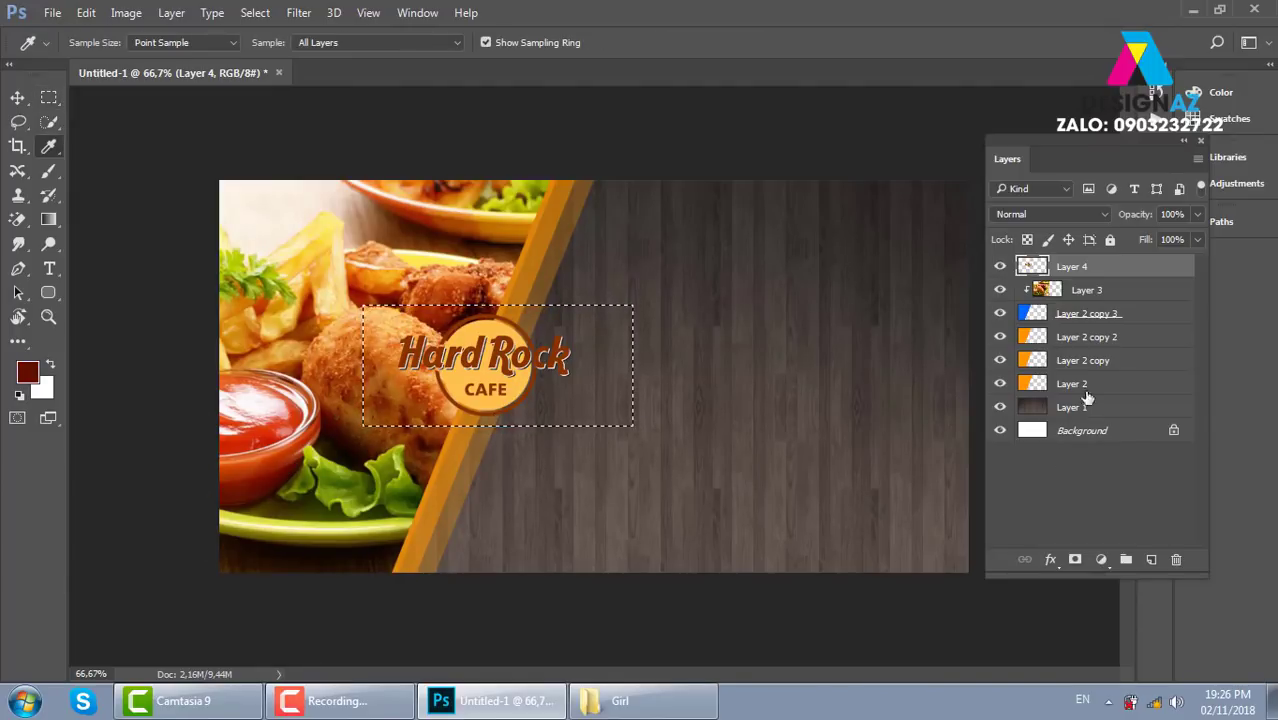
{"action": "left_click", "coordinate": [1150, 559]}
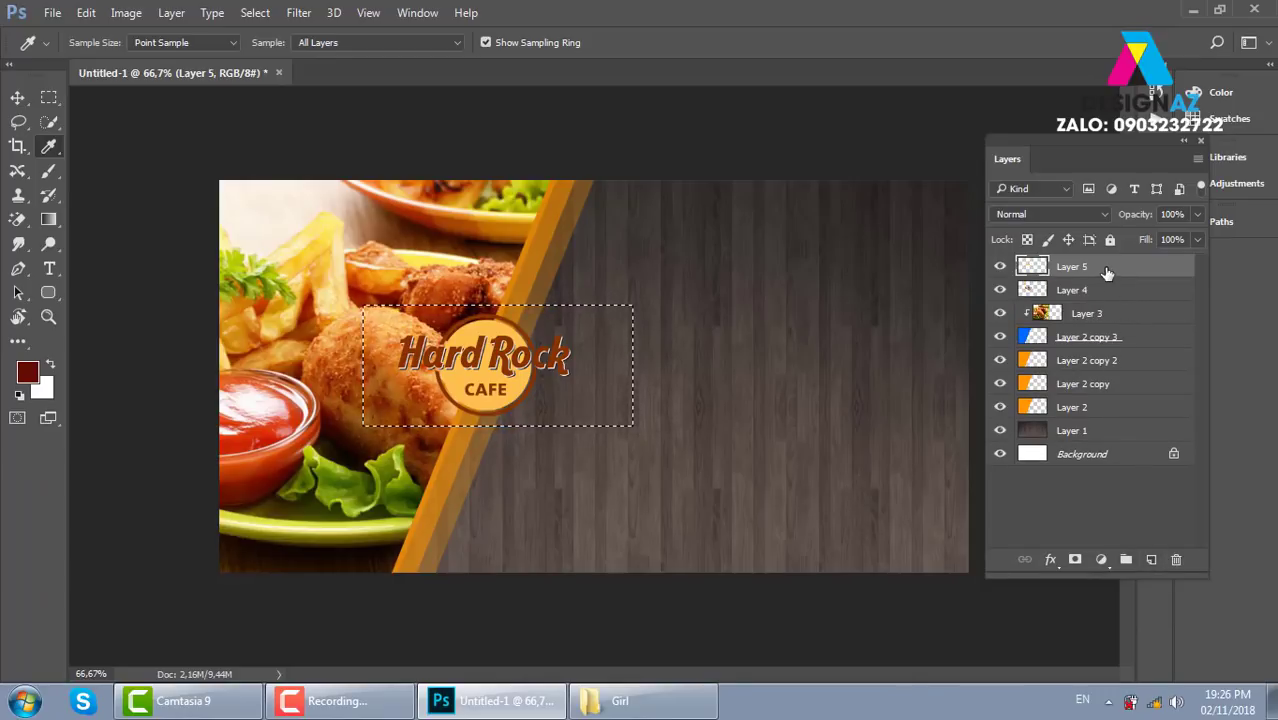
{"action": "key", "text": "alt+BackSpace"}
{"action": "key", "text": "v"}
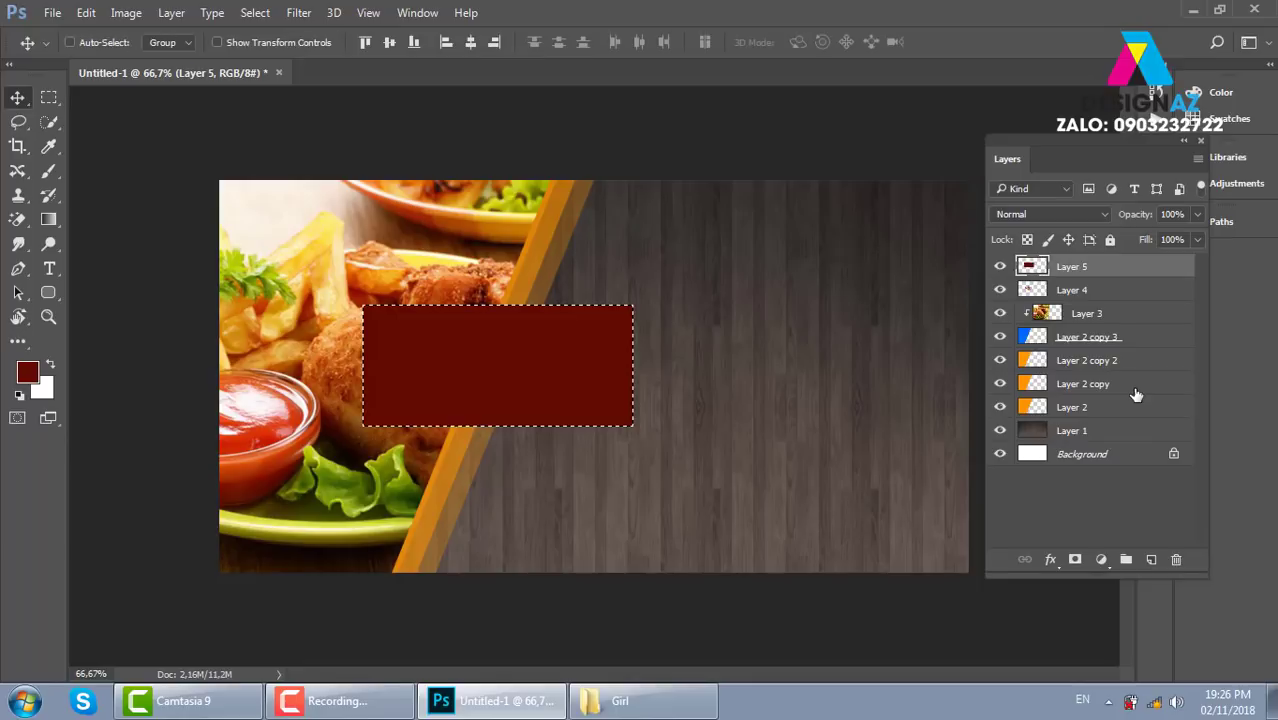
{"action": "key", "text": "ctrl+d"}
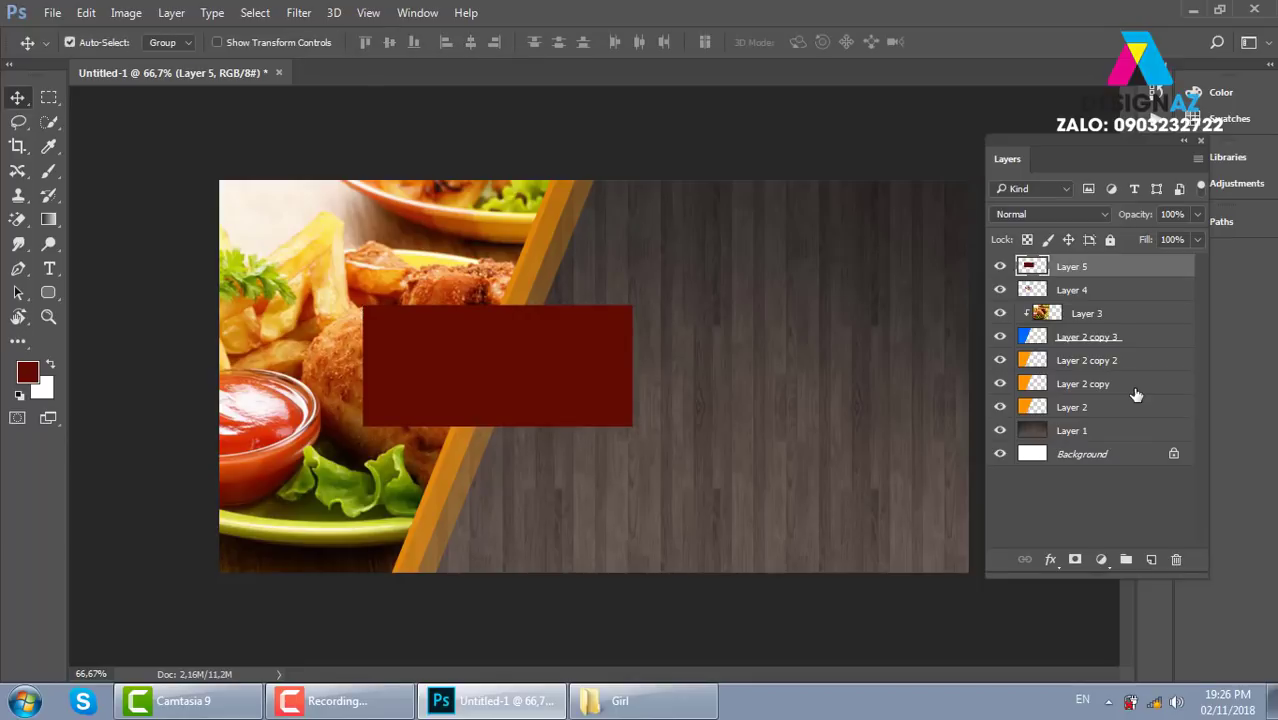
{"action": "key", "text": "ctrl+bracketleft"}
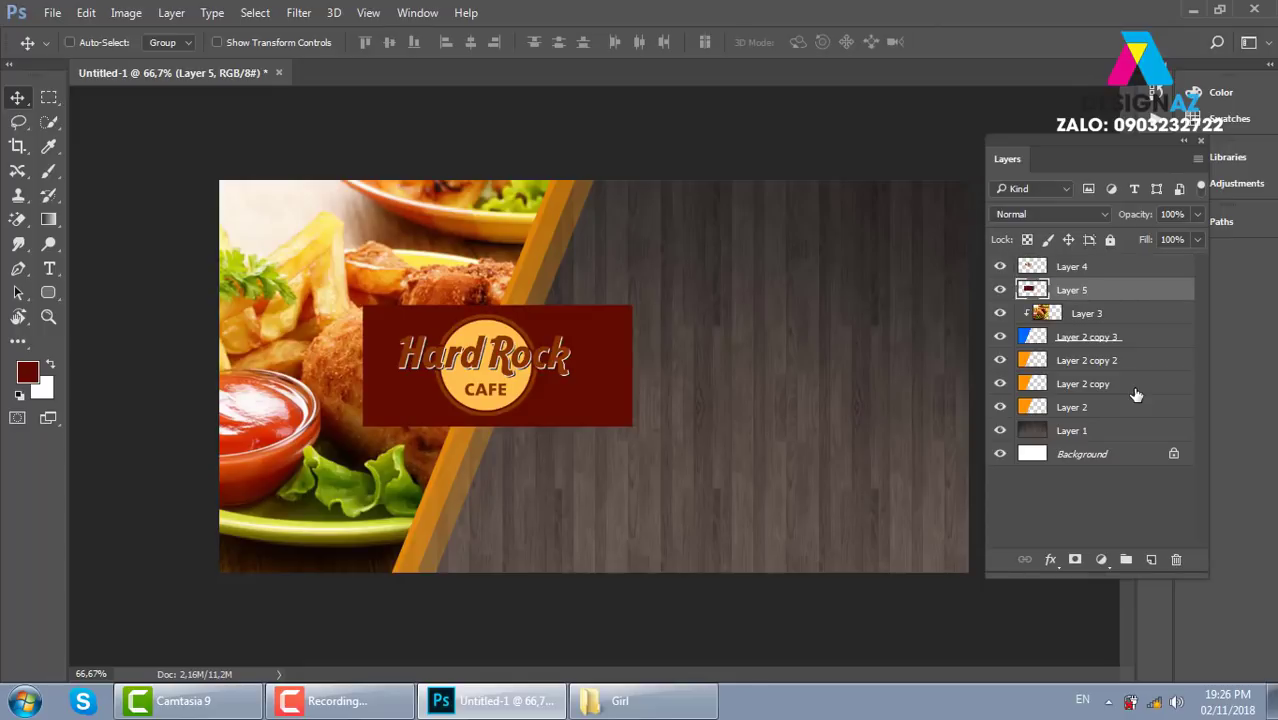
{"action": "key", "text": "ctrl+1"}
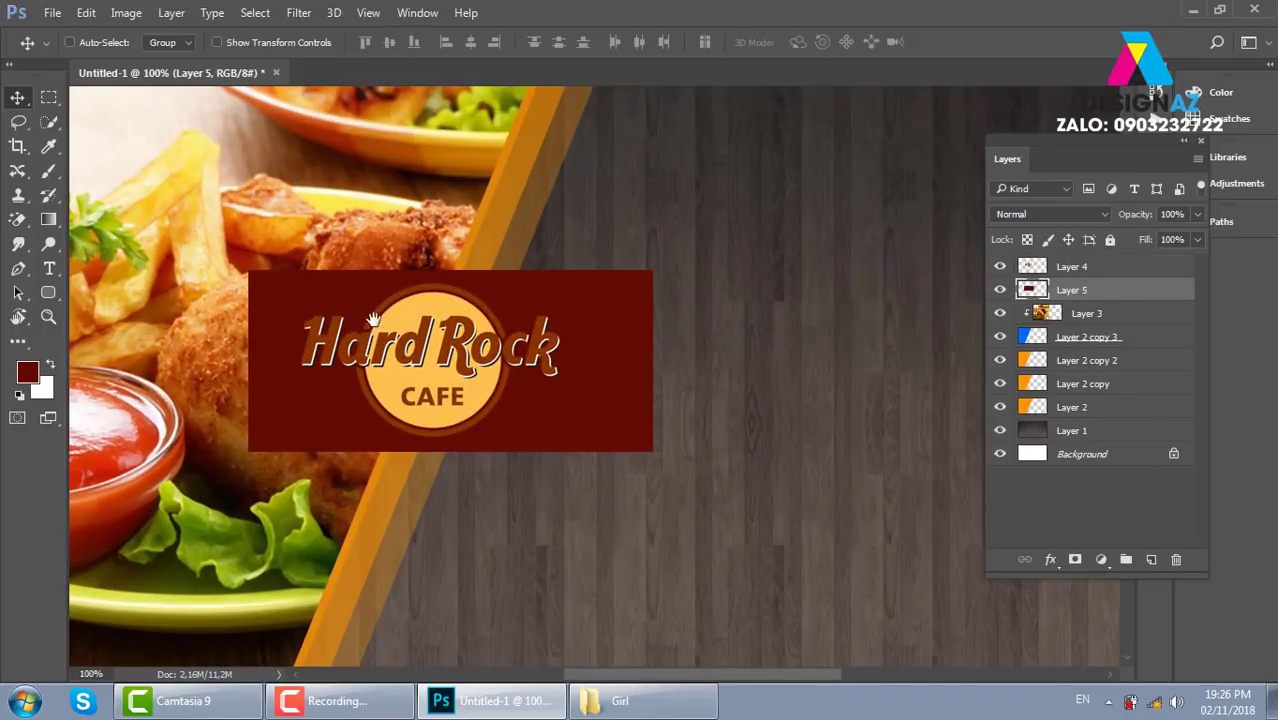
Step: Skew the red rectangle into a slanted parallelogram, shifted slightly left
{"action": "left_click_drag", "start_coordinate": [322, 347], "coordinate": [385, 341]}
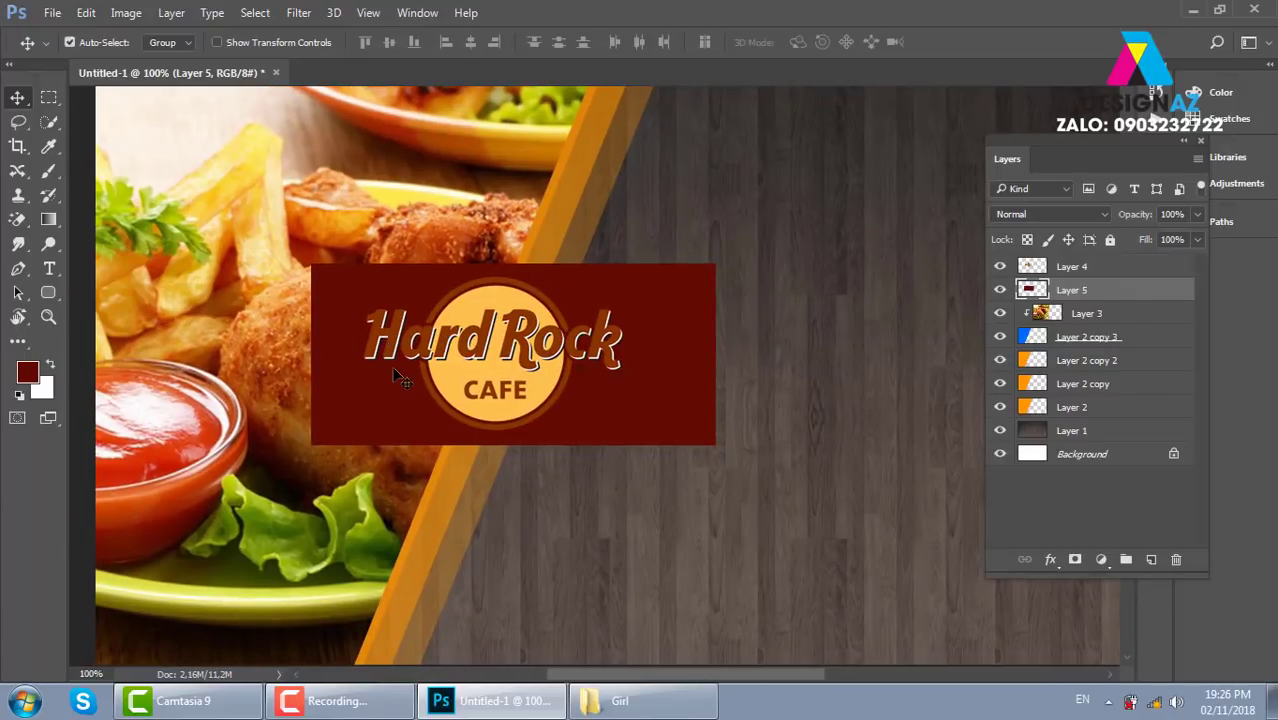
{"action": "key", "text": "ctrl+t"}
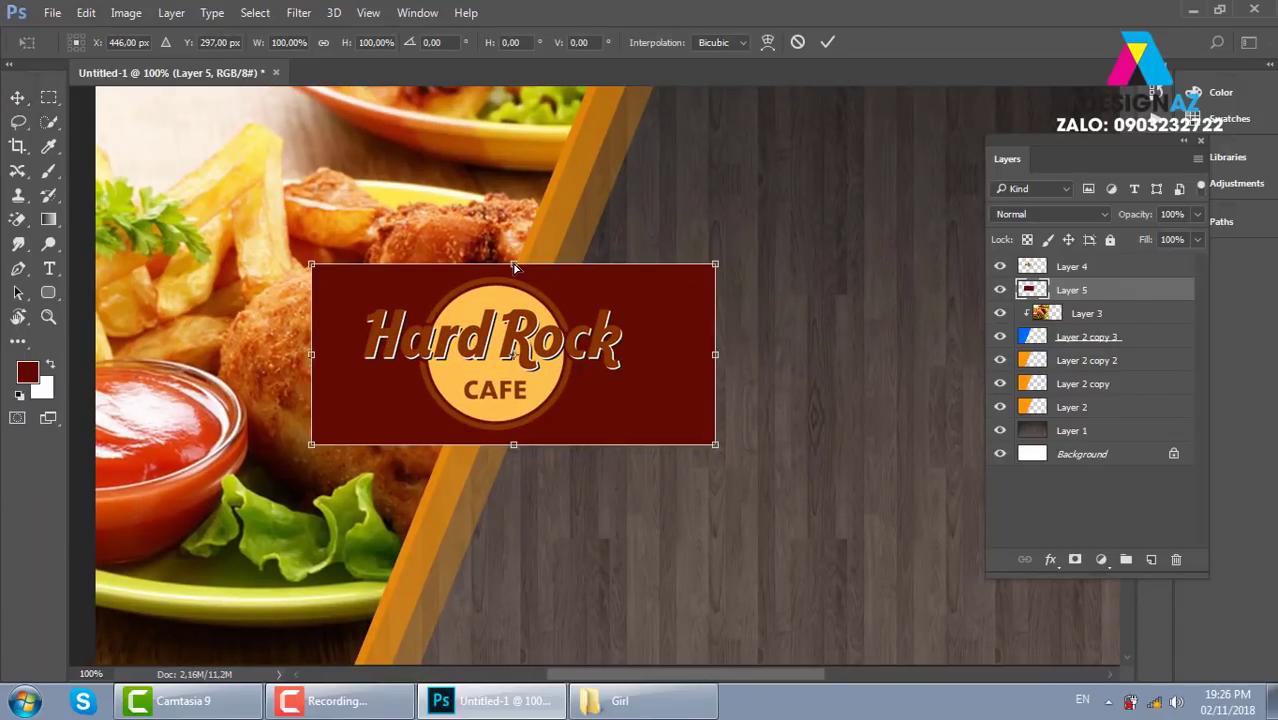
{"action": "left_click_drag", "start_coordinate": [514, 267], "coordinate": [590, 268]}
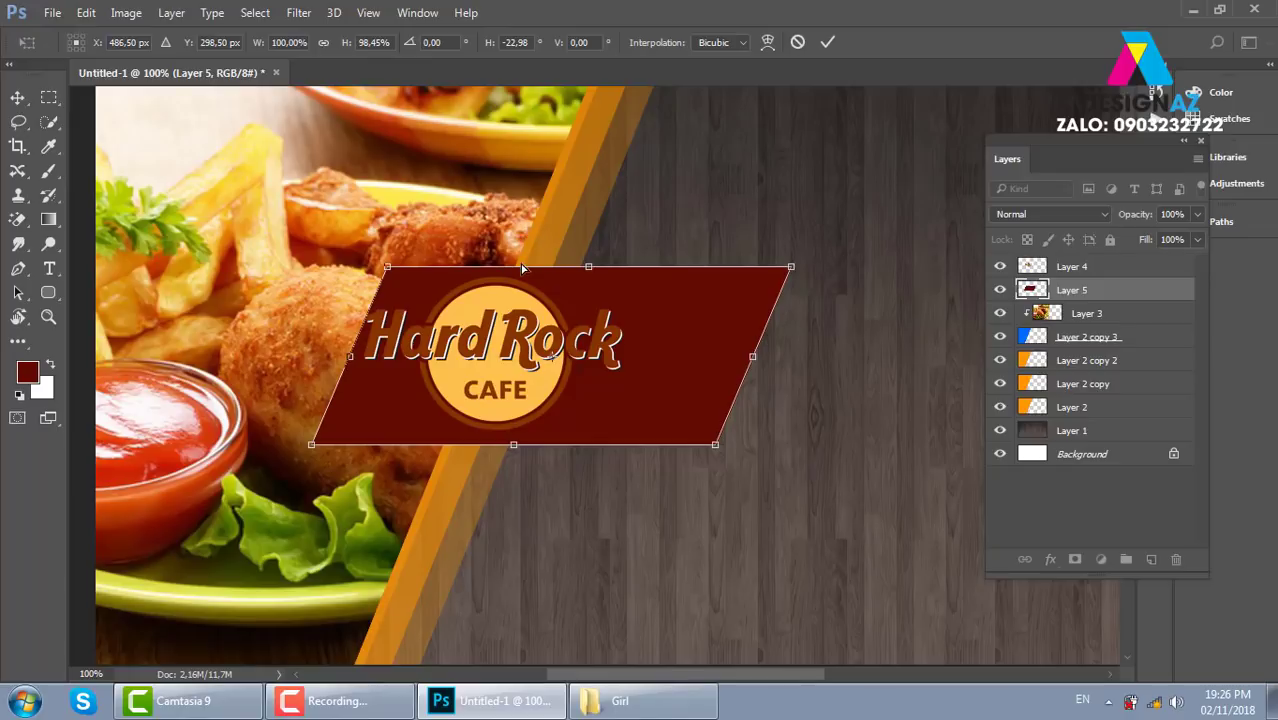
{"action": "left_click_drag", "start_coordinate": [720, 314], "coordinate": [699, 314]}
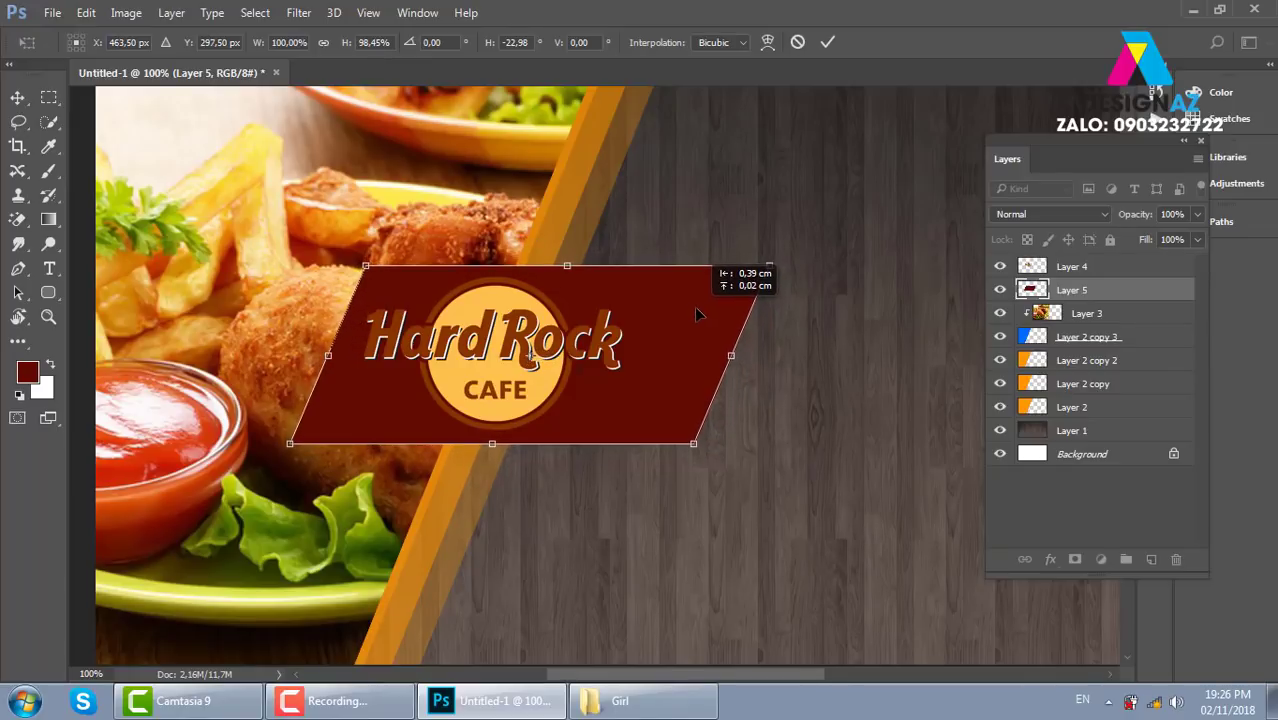
{"action": "key", "text": "Return"}
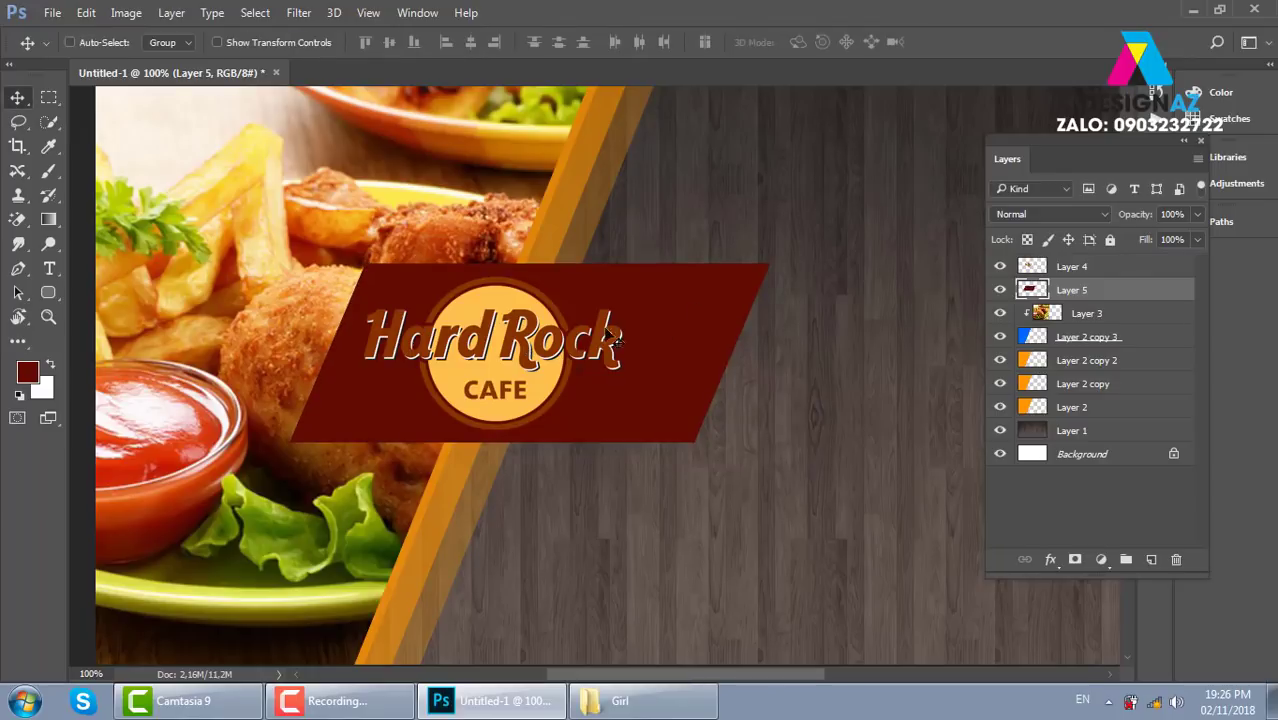
Step: Shrink the Hard Rock logo slightly and nudge it right on the red backing
{"action": "right_click", "coordinate": [570, 340]}
{"action": "left_click", "coordinate": [600, 340]}
{"action": "key", "text": "ctrl+t"}
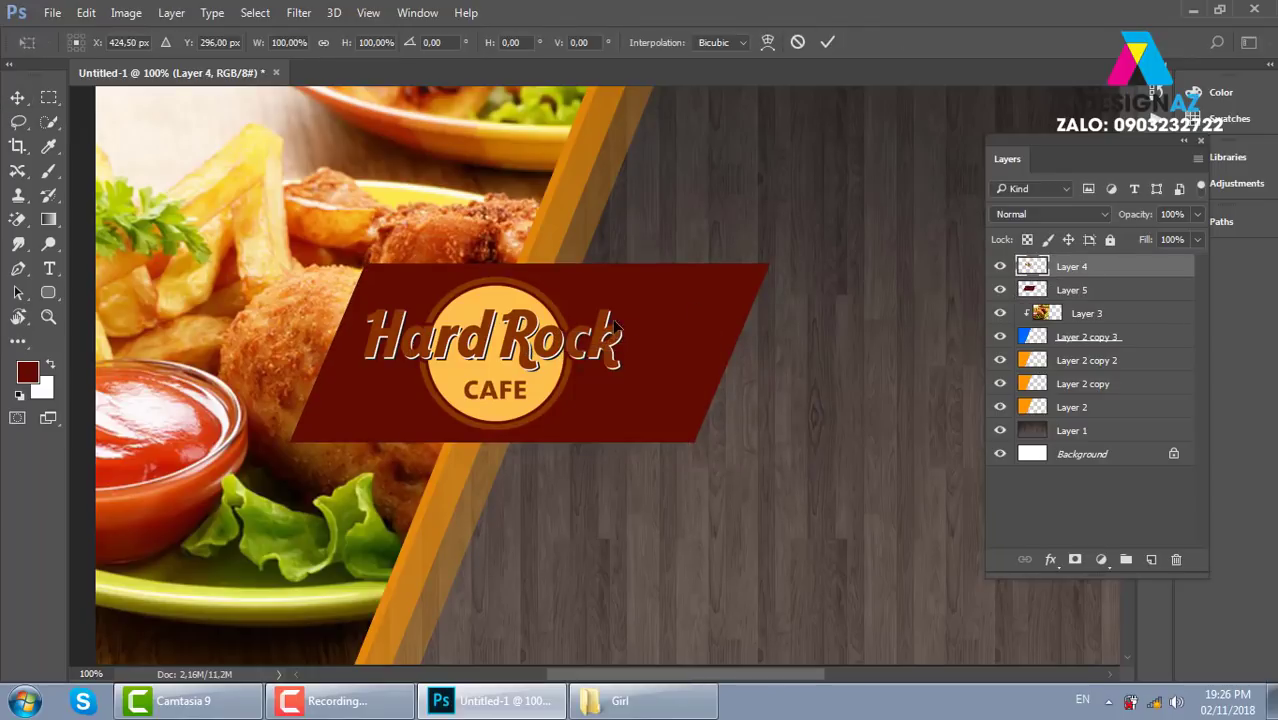
{"action": "left_click_drag", "start_coordinate": [622, 277], "coordinate": [615, 289]}
{"action": "key", "text": "Return"}
{"action": "key", "text": "shift+Right"}
{"action": "key", "text": "shift+Right"}
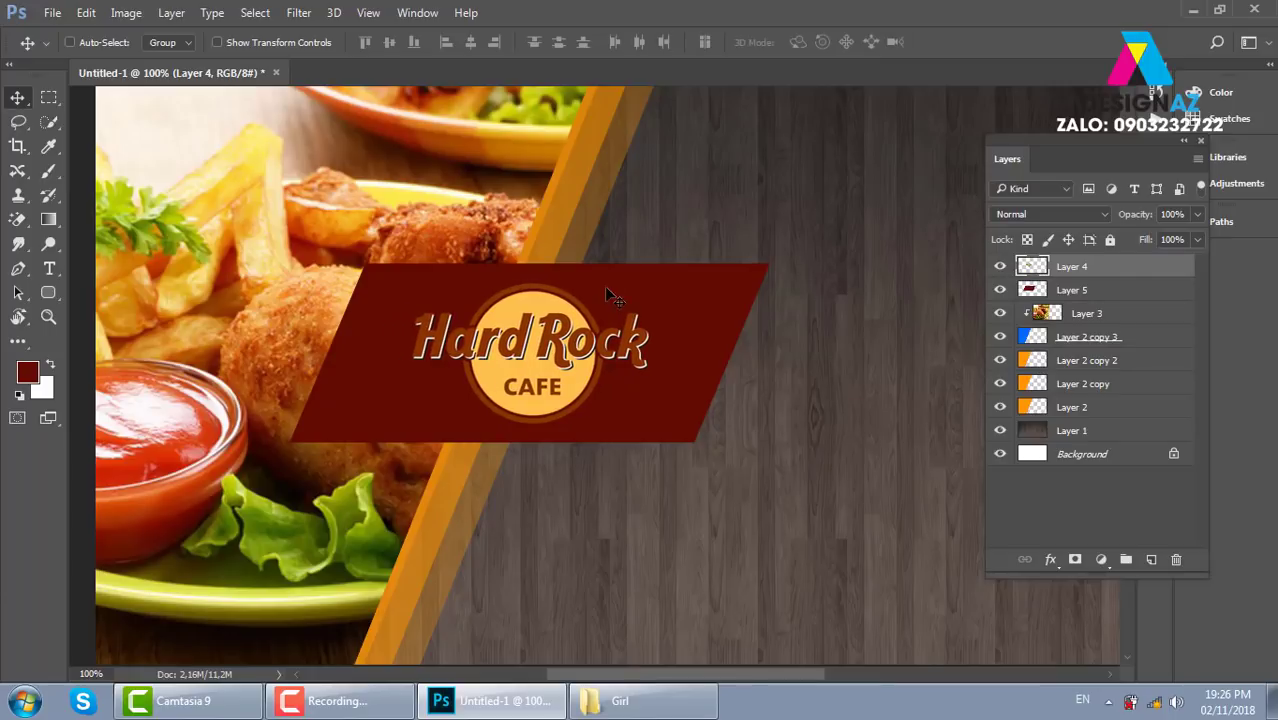
{"action": "right_click", "coordinate": [372, 396]}
{"action": "left_click", "coordinate": [419, 406]}
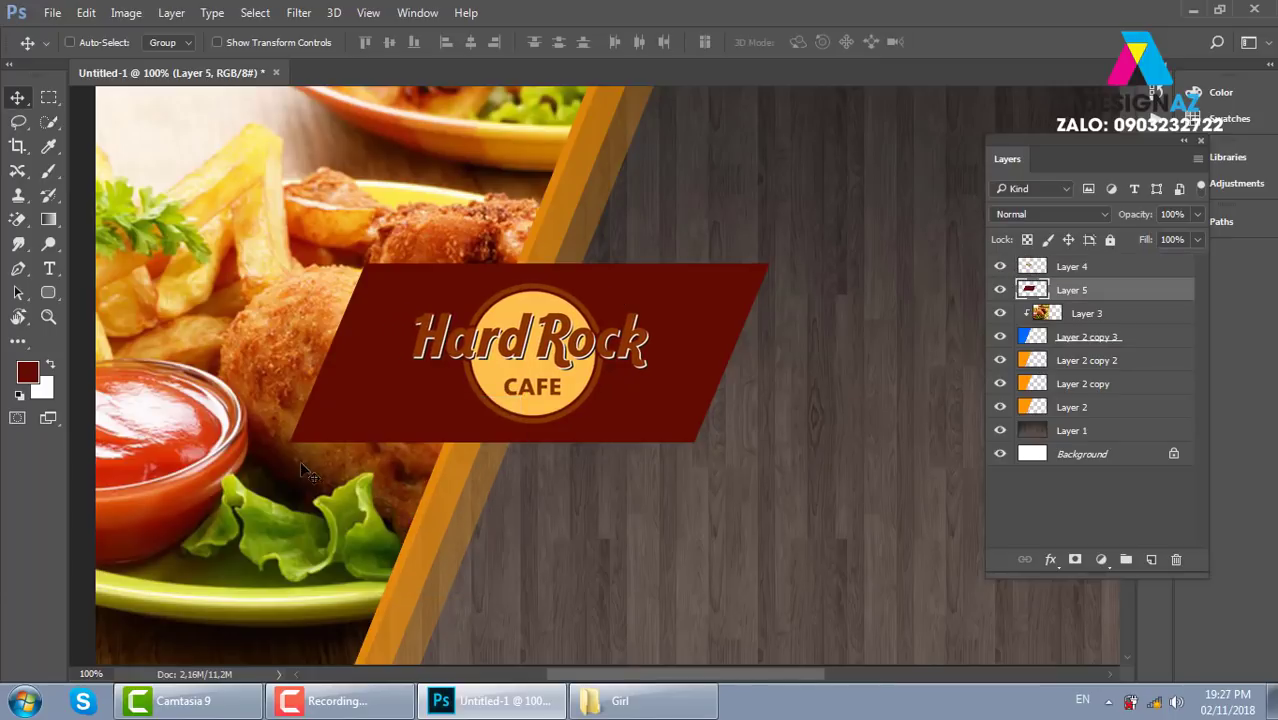
Step: Fill a rectangle at the backing's lower left with #350600 on new Layer 6
{"action": "left_click", "coordinate": [49, 97]}
{"action": "left_click_drag", "start_coordinate": [334, 354], "coordinate": [479, 501]}
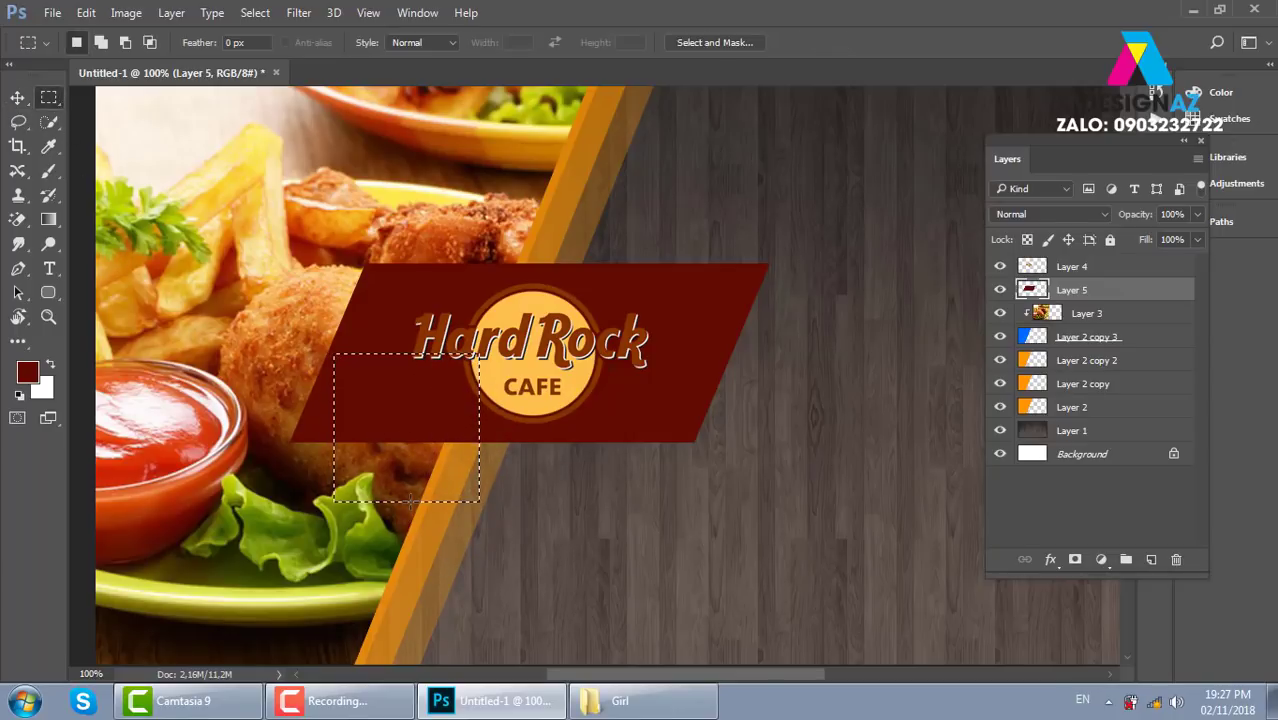
{"action": "left_click", "coordinate": [1150, 561]}
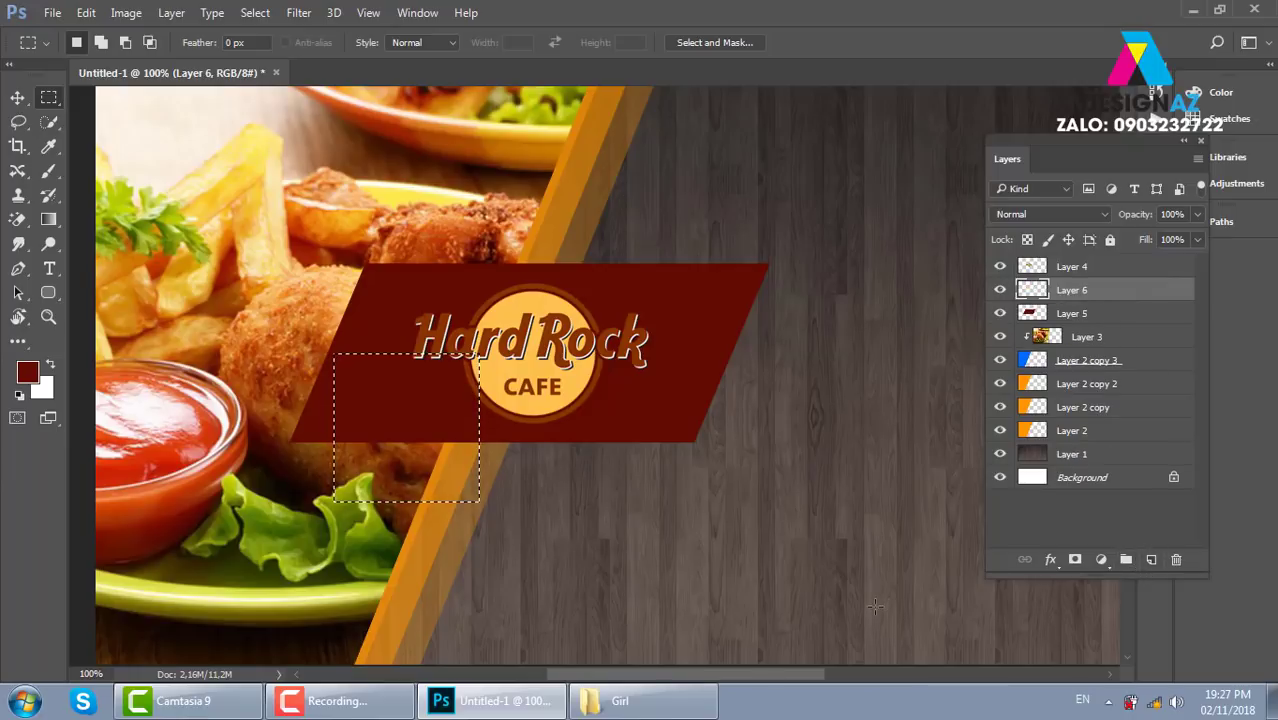
{"action": "key", "text": "i"}
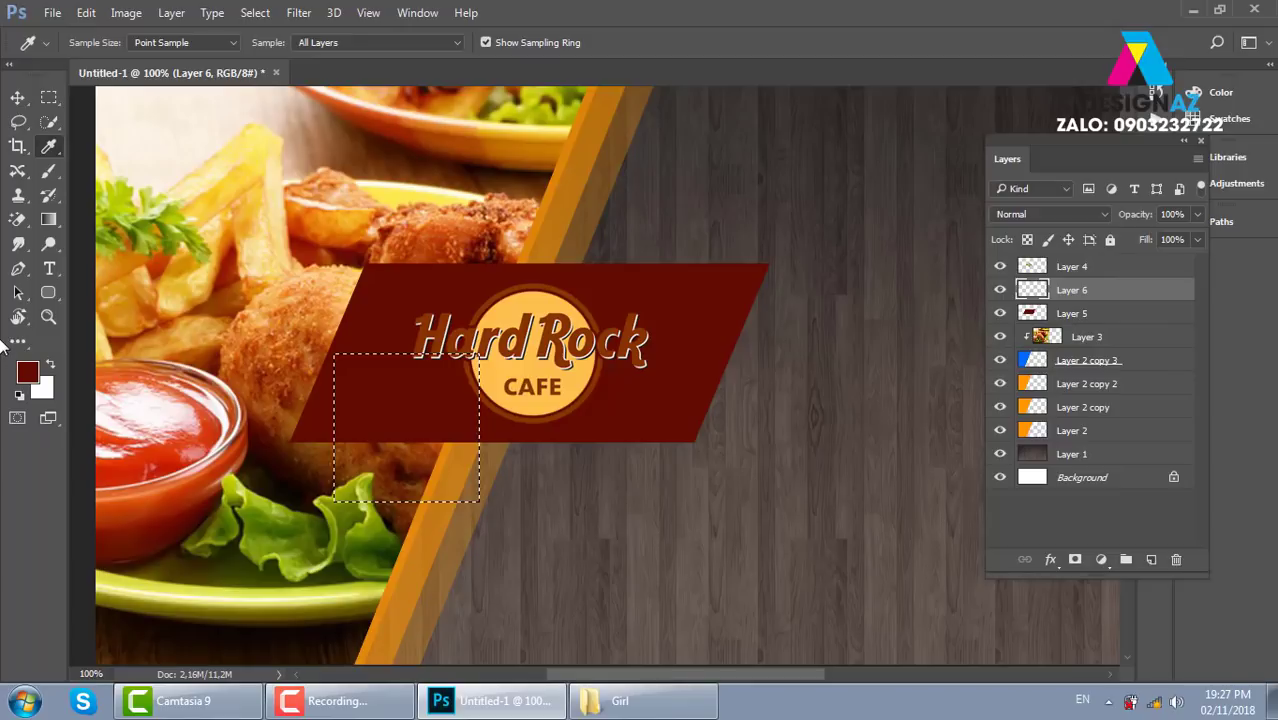
{"action": "left_click", "coordinate": [27, 373]}
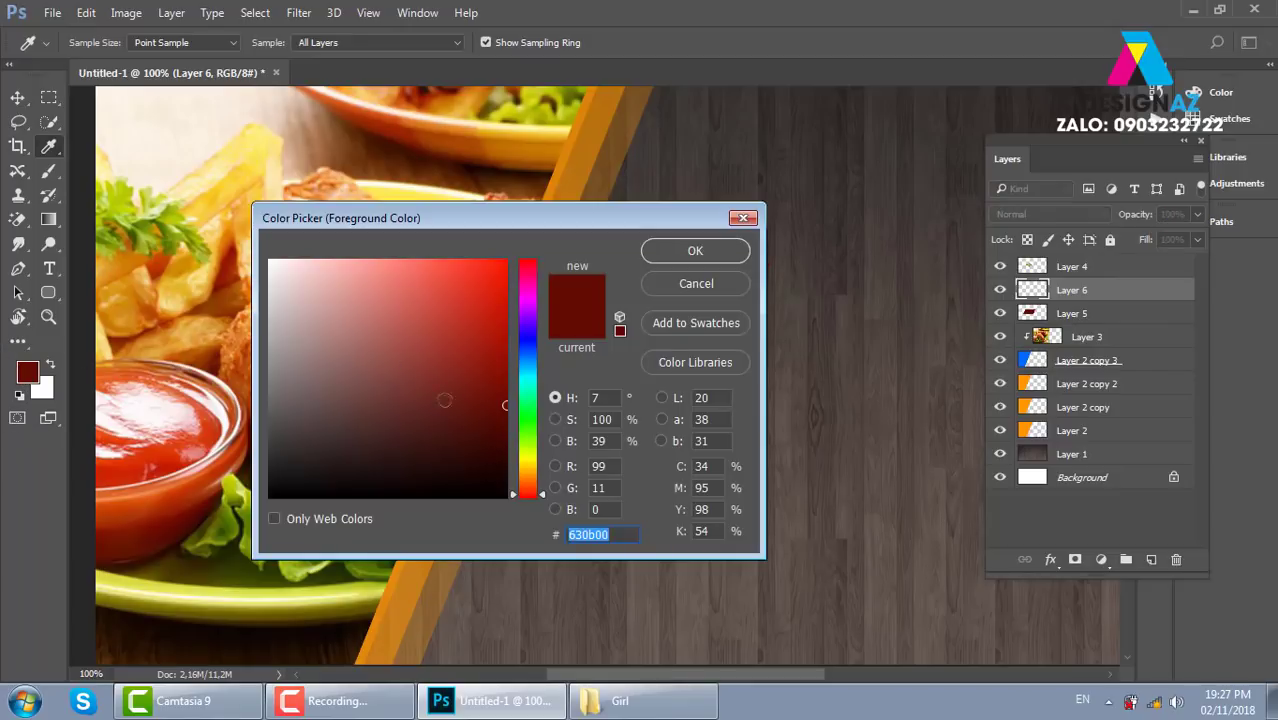
{"action": "type", "text": "350600"}
{"action": "left_click", "coordinate": [728, 257]}
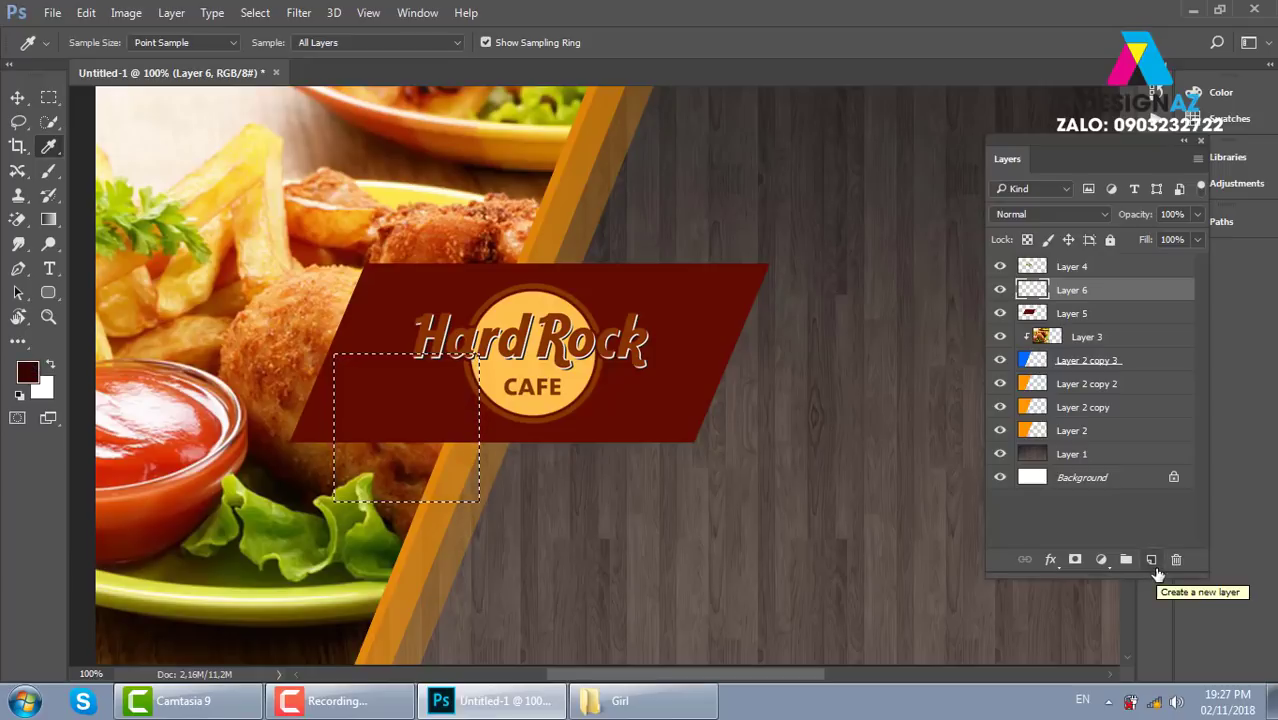
{"action": "key", "text": "alt+BackSpace"}
{"action": "key", "text": "v"}
{"action": "key", "text": "ctrl+d"}
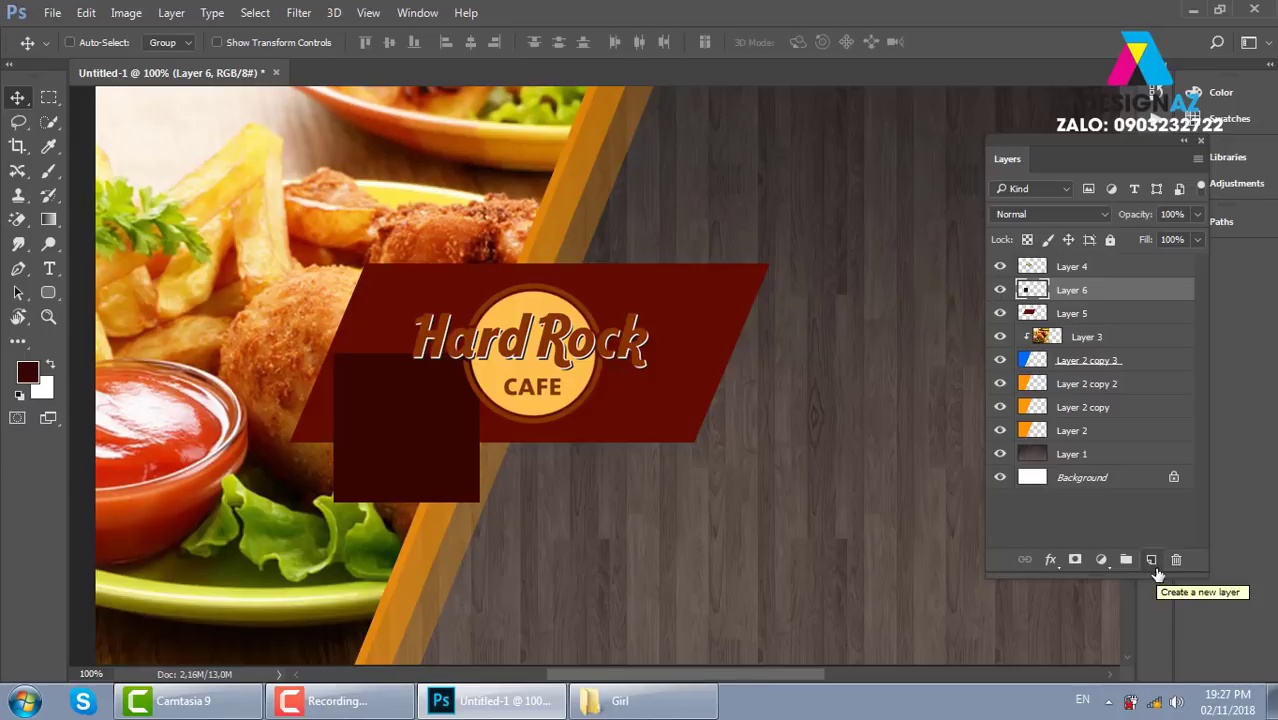
Step: Send the maroon rectangle behind the red banner and skew it to the banner's angle
{"action": "key", "text": "ctrl+bracketleft"}
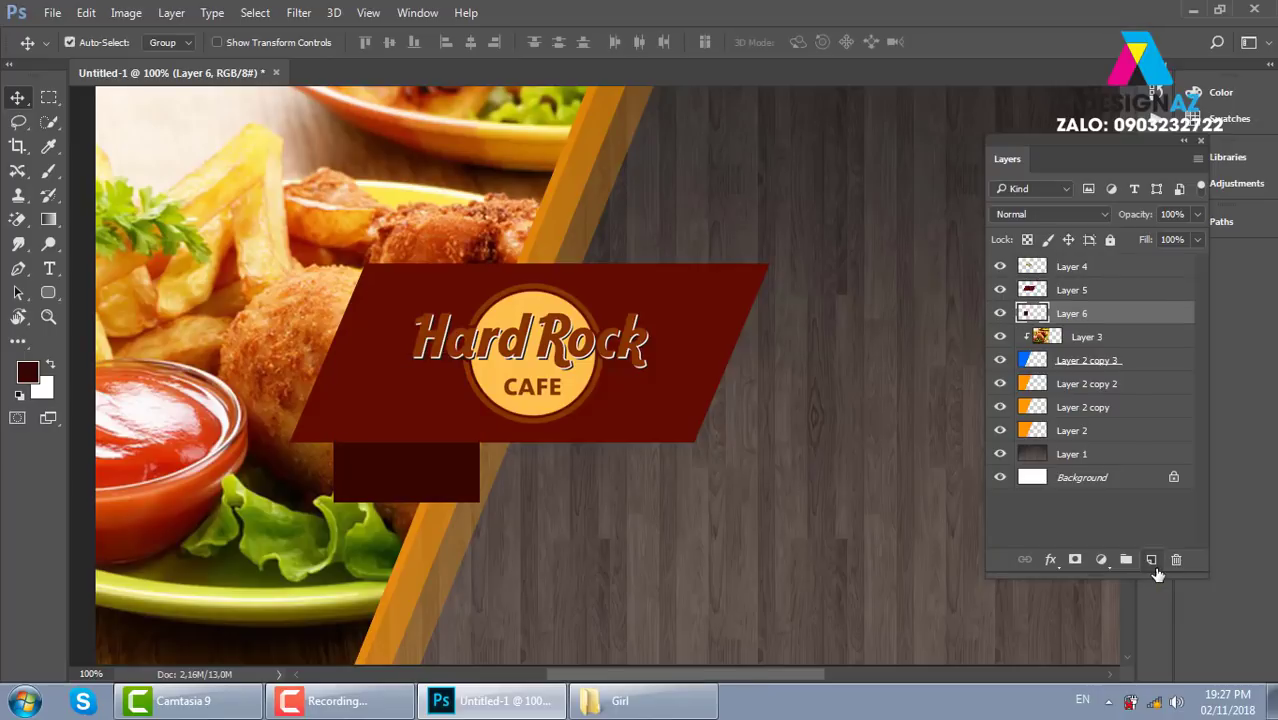
{"action": "left_click_drag", "start_coordinate": [410, 518], "coordinate": [421, 492]}
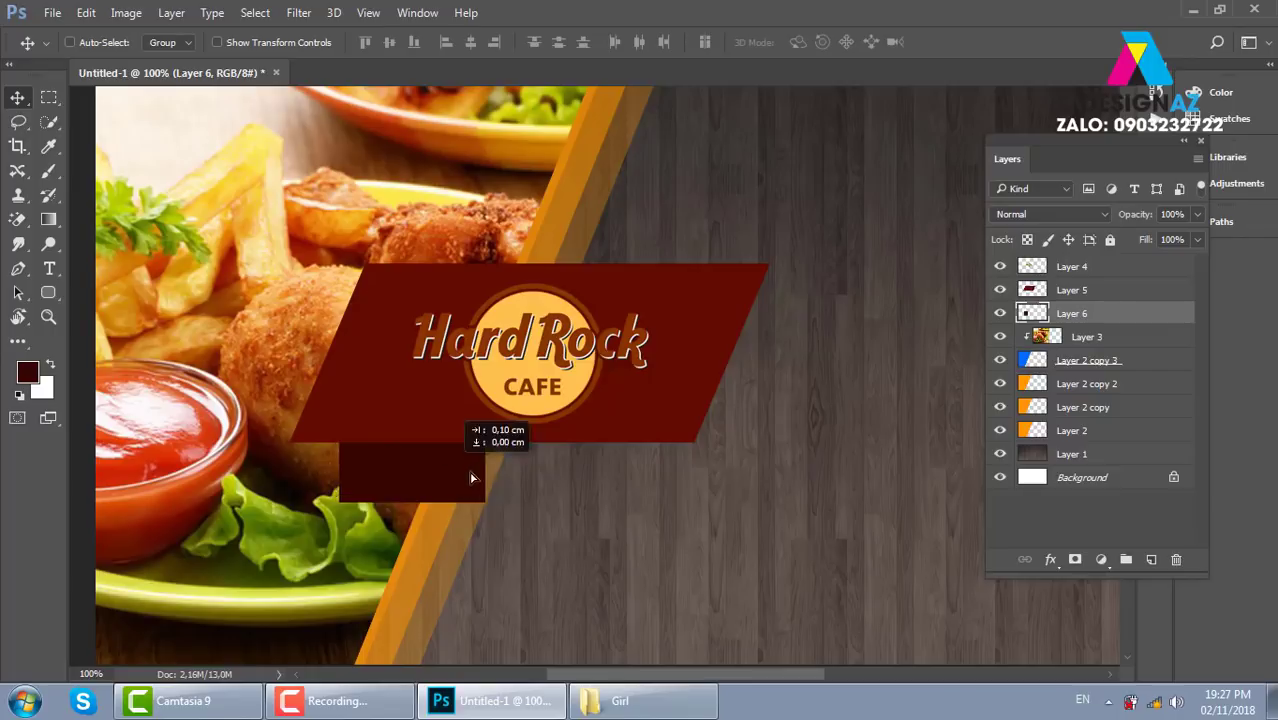
{"action": "key", "text": "ctrl+t"}
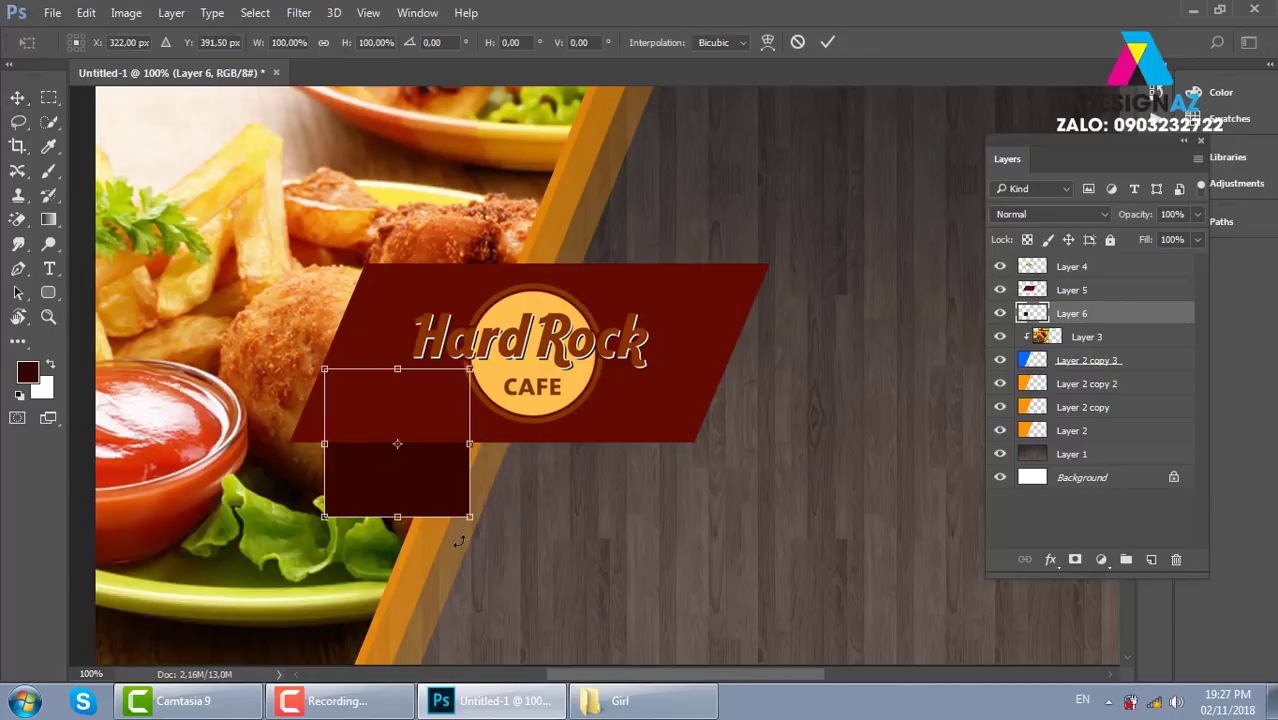
{"action": "left_click_drag", "start_coordinate": [397, 520], "coordinate": [330, 513]}
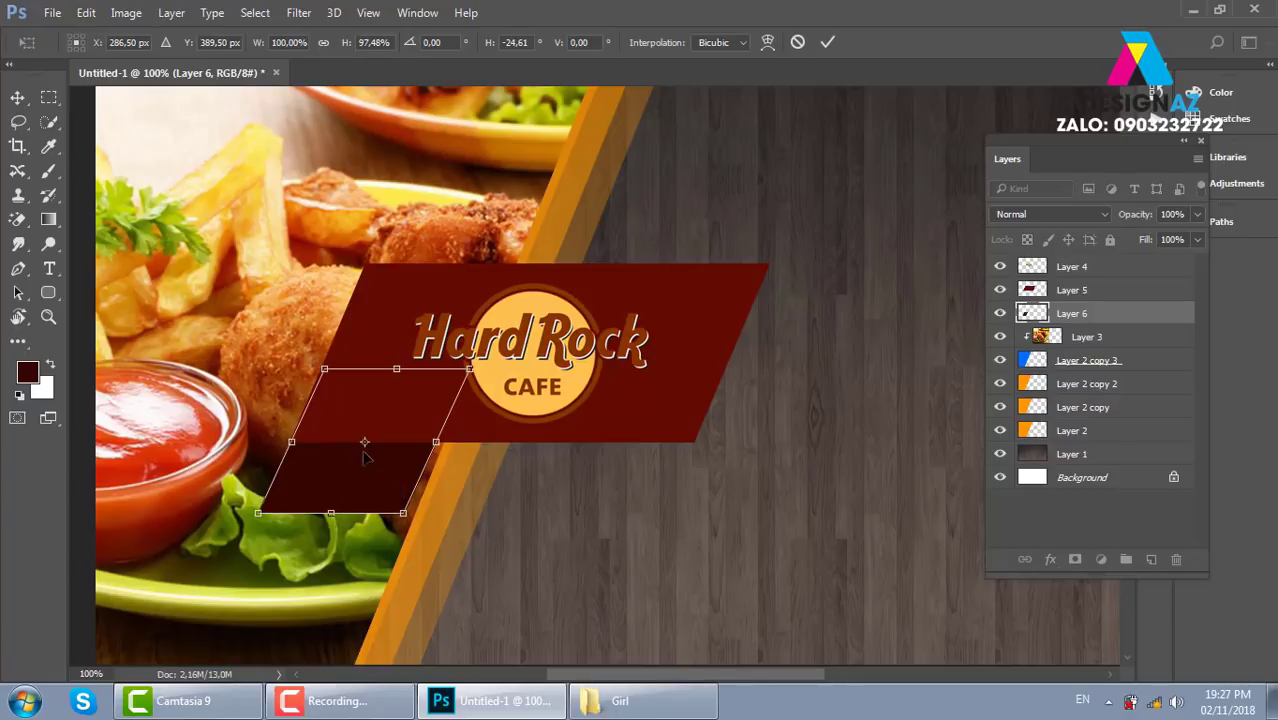
{"action": "left_click_drag", "start_coordinate": [368, 433], "coordinate": [378, 430]}
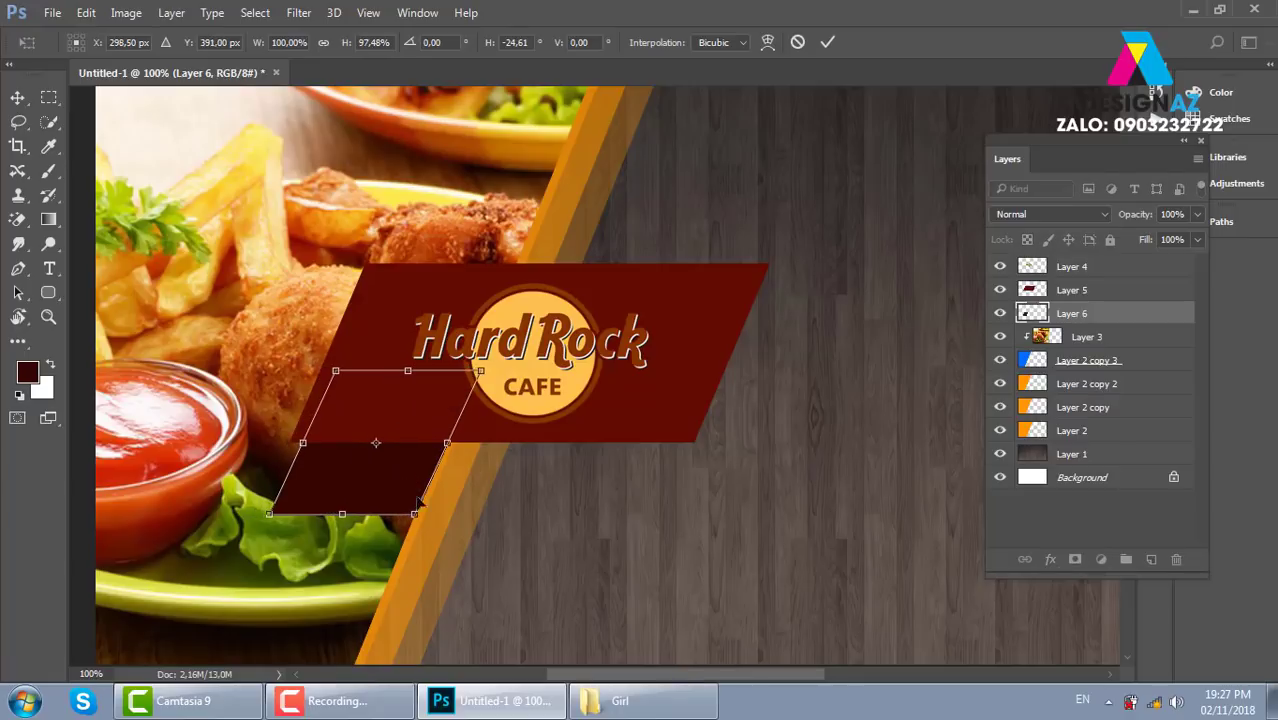
{"action": "left_click_drag", "start_coordinate": [407, 372], "coordinate": [402, 376]}
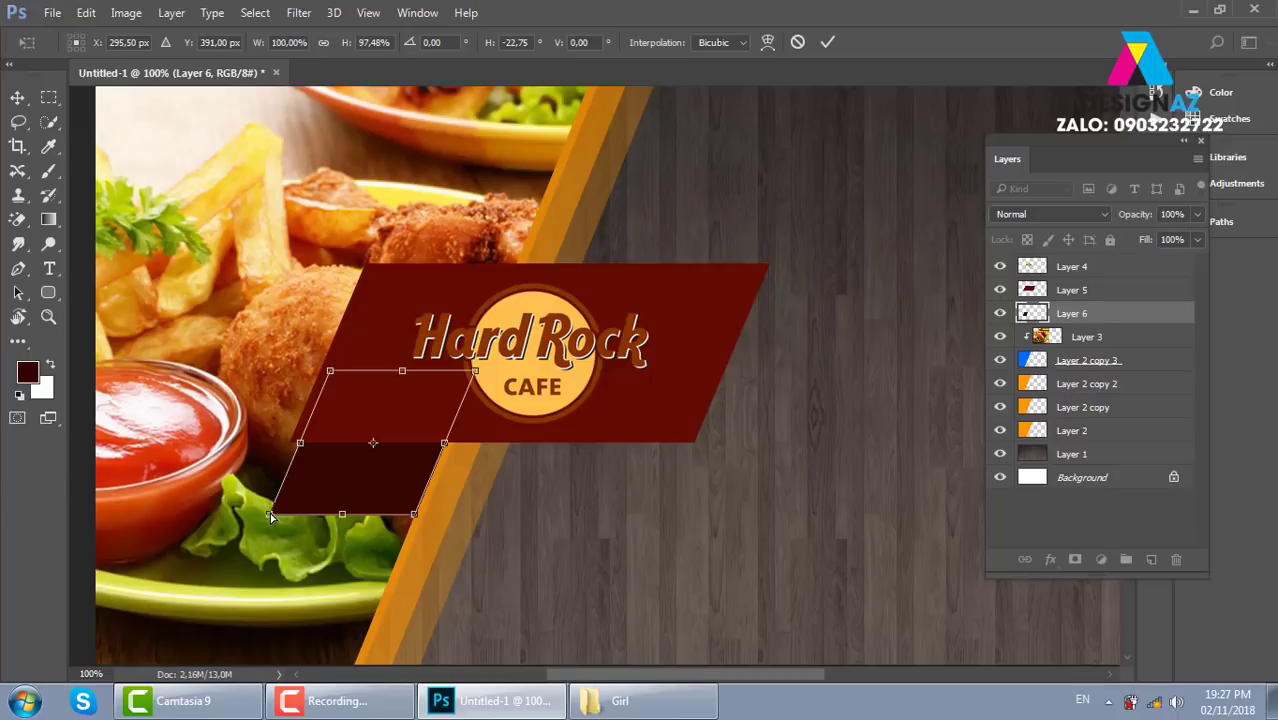
{"action": "left_click_drag", "start_coordinate": [270, 512], "coordinate": [291, 444]}
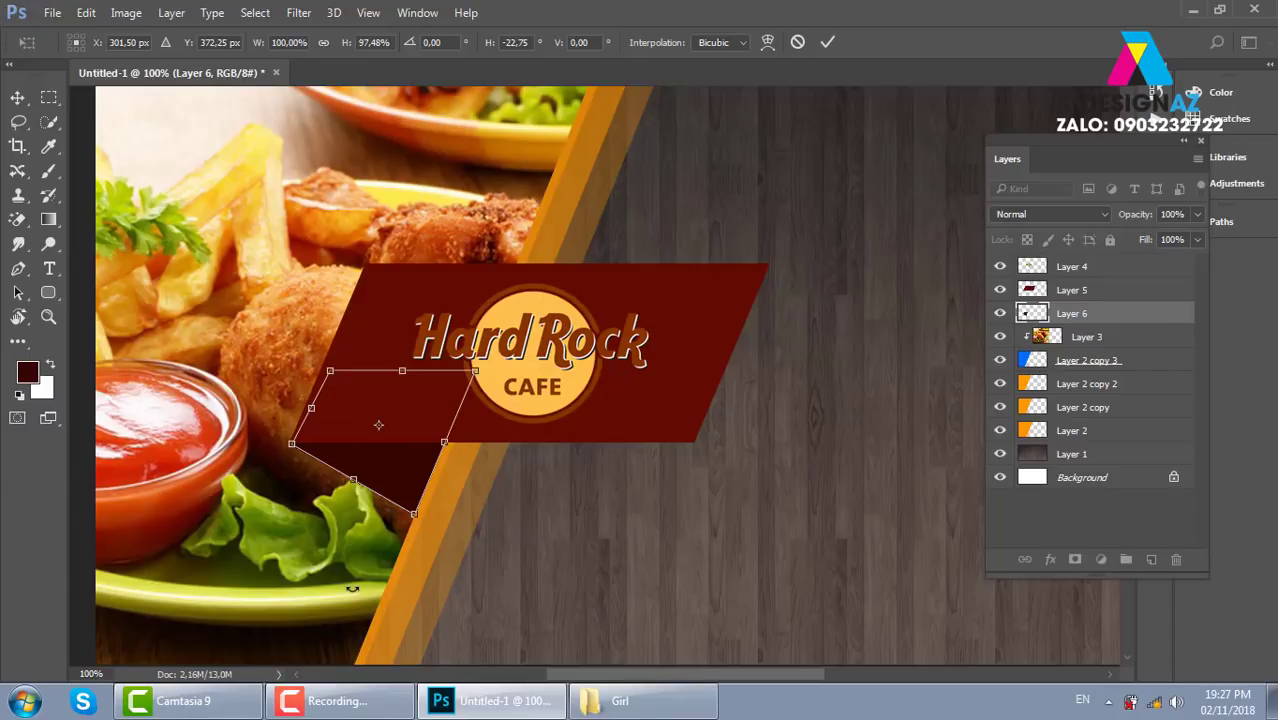
{"action": "key", "text": "Return"}
{"action": "key", "text": "ctrl+minus"}
{"action": "key", "text": "ctrl+minus"}
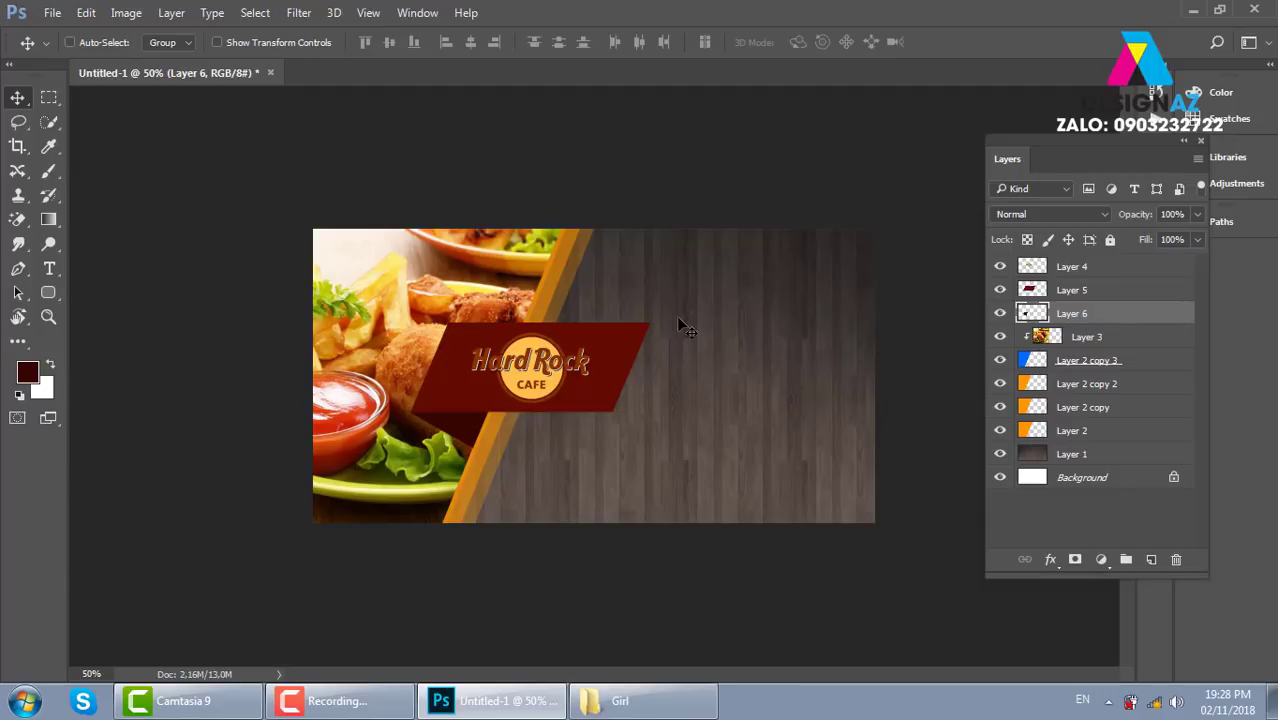
Step: Delete Layers 2 through 4, leaving only the wood layer and Background
{"action": "key", "text": "ctrl+plus"}
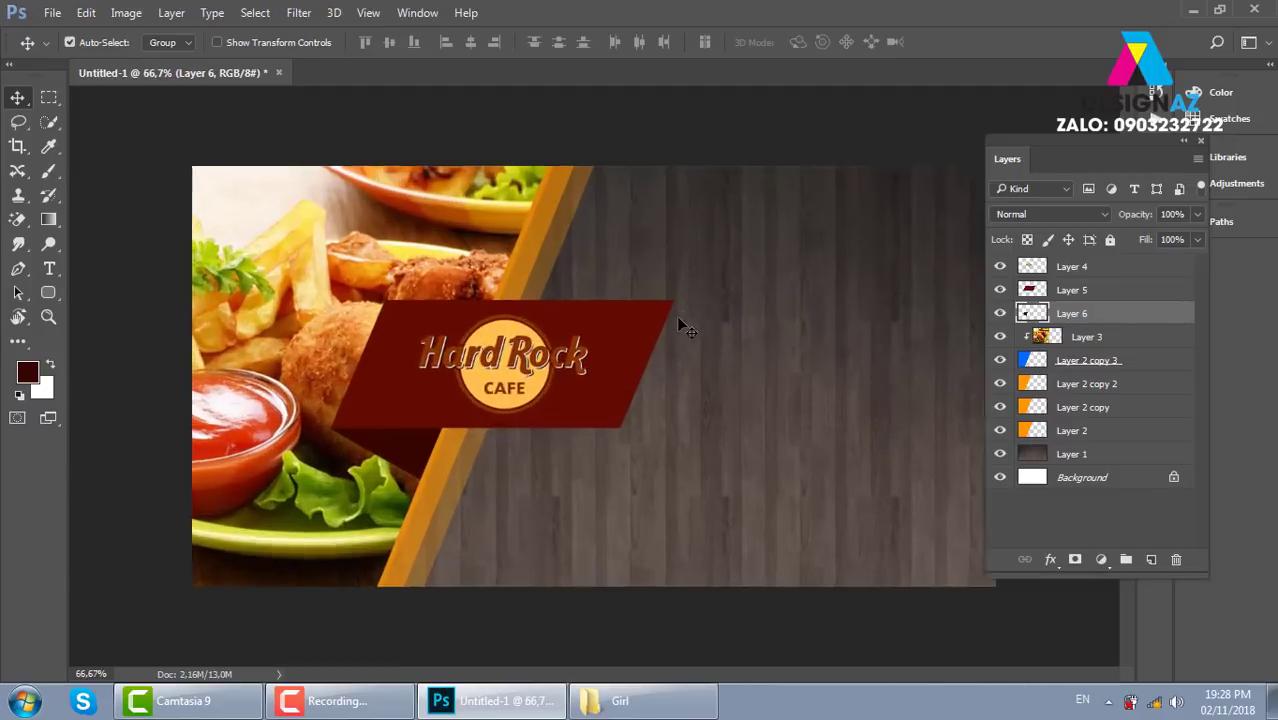
{"action": "key", "text": "ctrl+plus"}
{"action": "left_click_drag", "start_coordinate": [567, 399], "coordinate": [676, 381]}
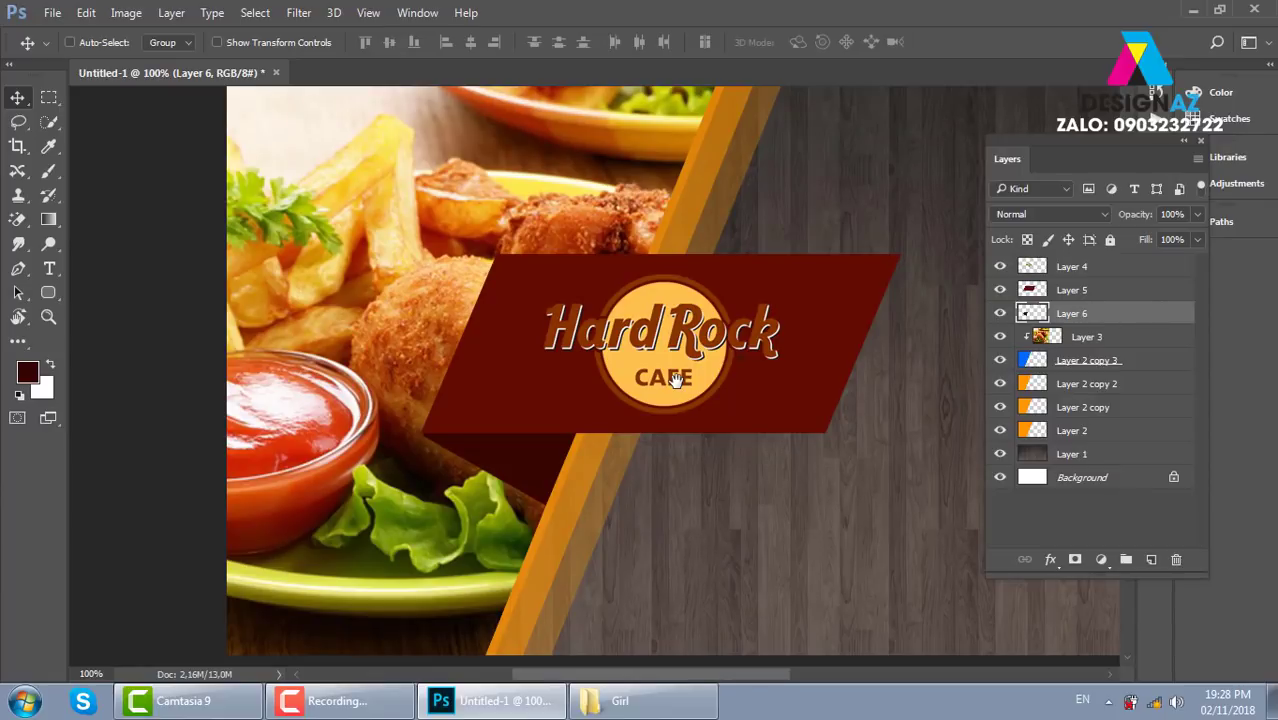
{"action": "key", "text": "ctrl+minus"}
{"action": "key", "text": "ctrl+minus"}
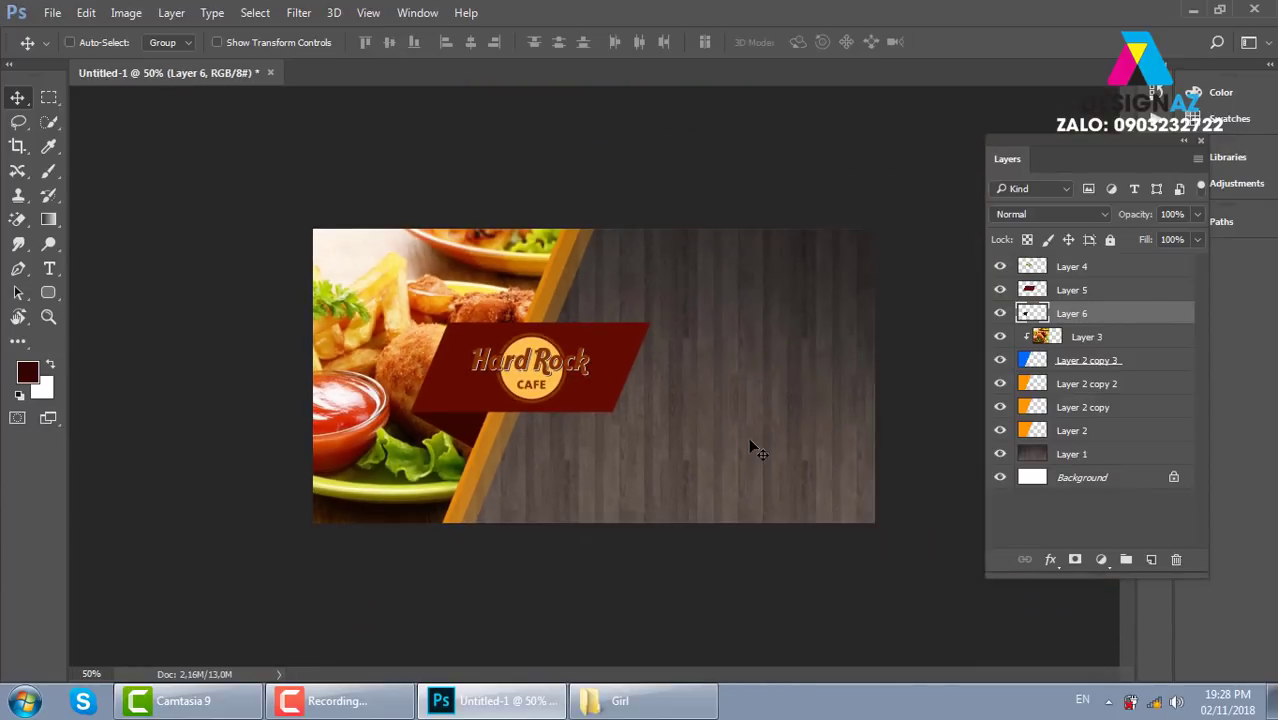
{"action": "left_click", "coordinate": [1130, 430]}
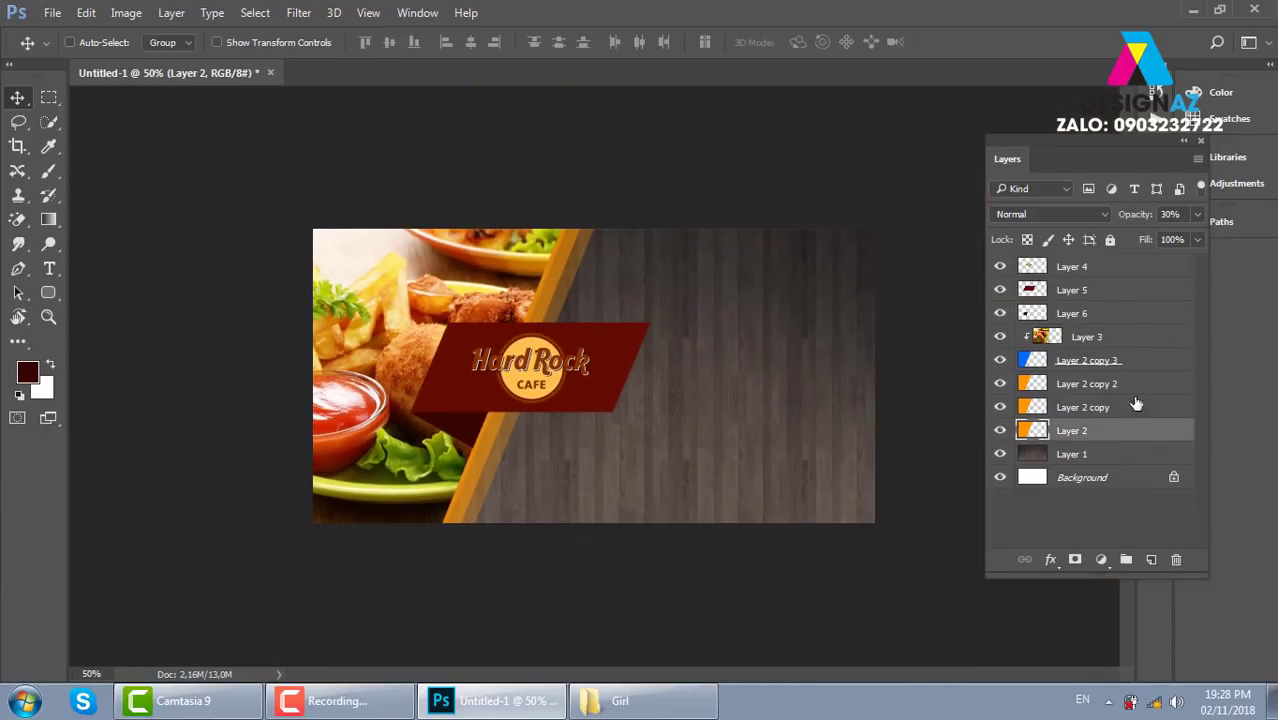
{"action": "left_click", "coordinate": [1125, 267], "text": "shift"}
{"action": "key", "text": "Delete"}
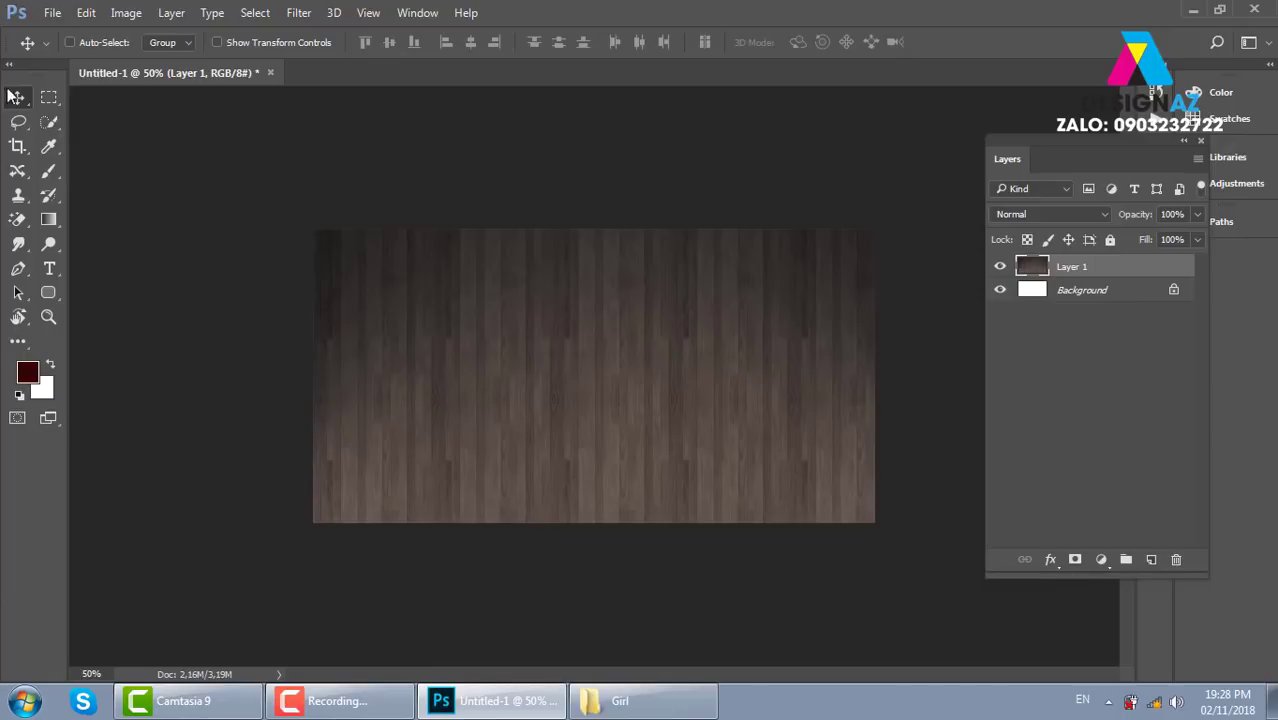
Step: Draw a square selection near the wood background's top-left corner
{"action": "left_click", "coordinate": [49, 97]}
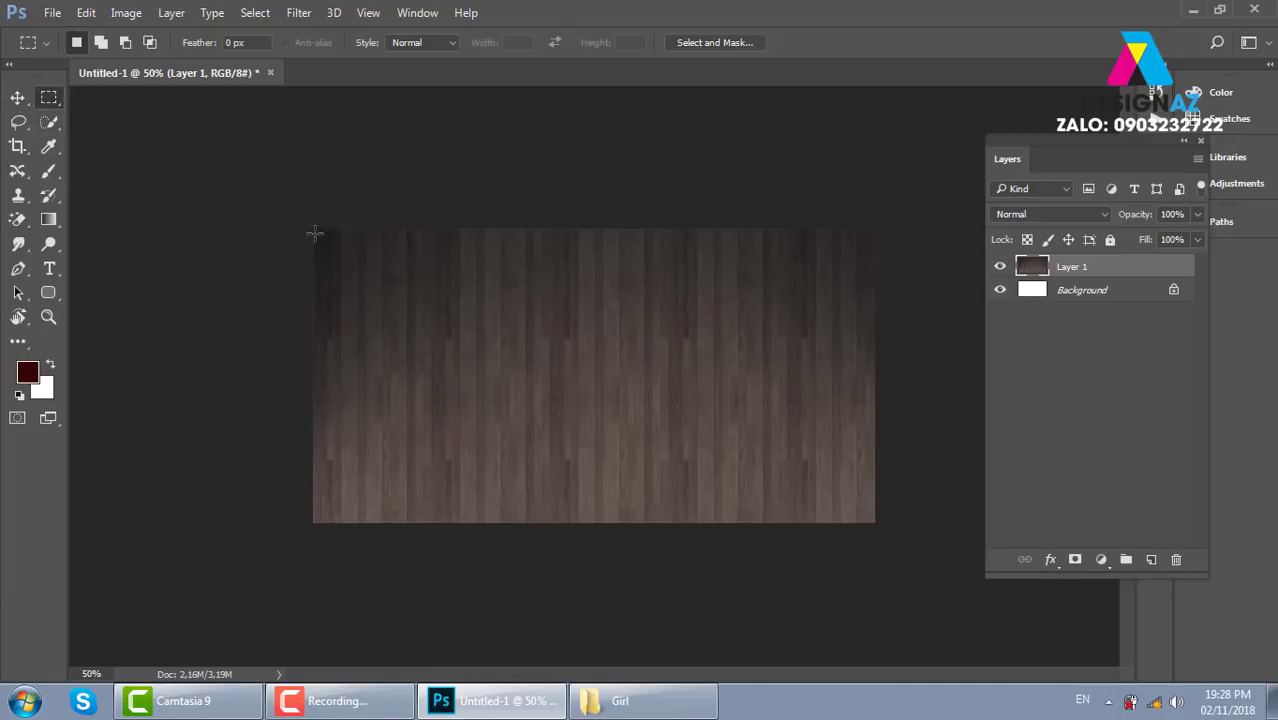
{"action": "left_click_drag", "start_coordinate": [315, 234], "coordinate": [383, 302]}
{"action": "key", "text": "ctrl+1"}
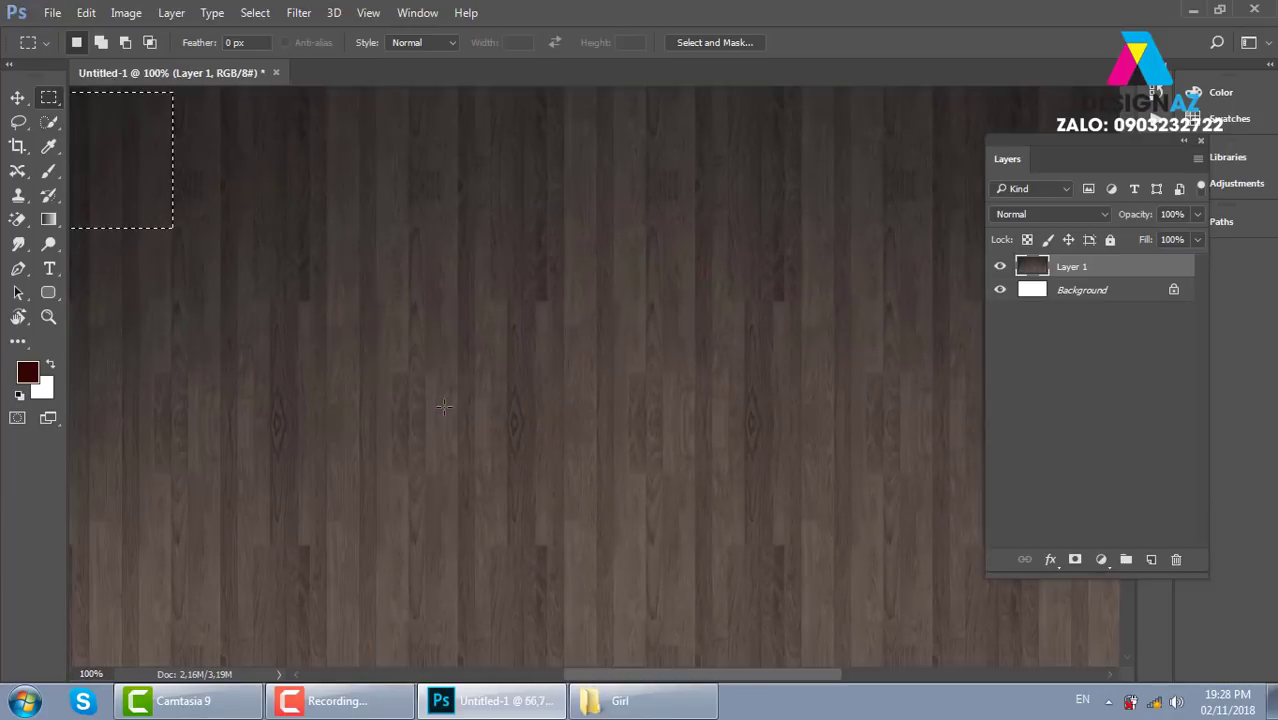
{"action": "left_click_drag", "start_coordinate": [277, 348], "coordinate": [595, 413]}
{"action": "left_click_drag", "start_coordinate": [456, 234], "coordinate": [462, 238]}
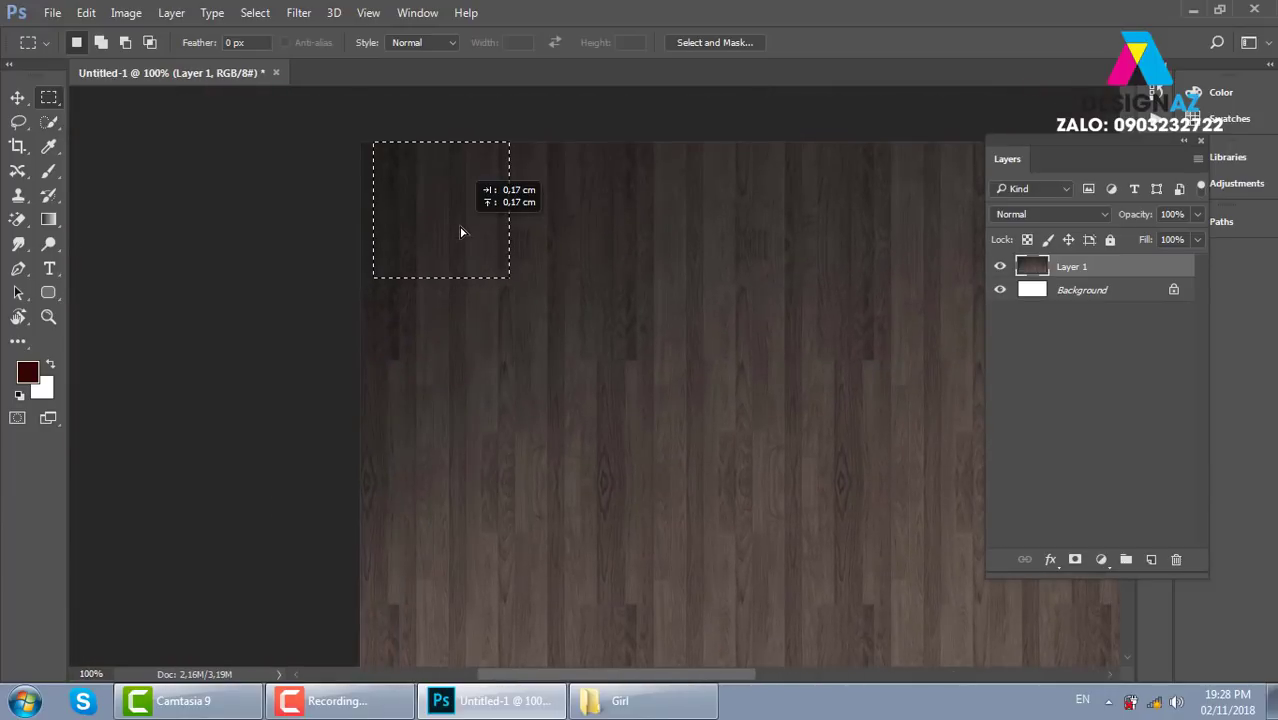
{"action": "key", "text": "Up"}
{"action": "key", "text": "Up"}
{"action": "key", "text": "Up"}
{"action": "key", "text": "Left"}
{"action": "key", "text": "Left"}
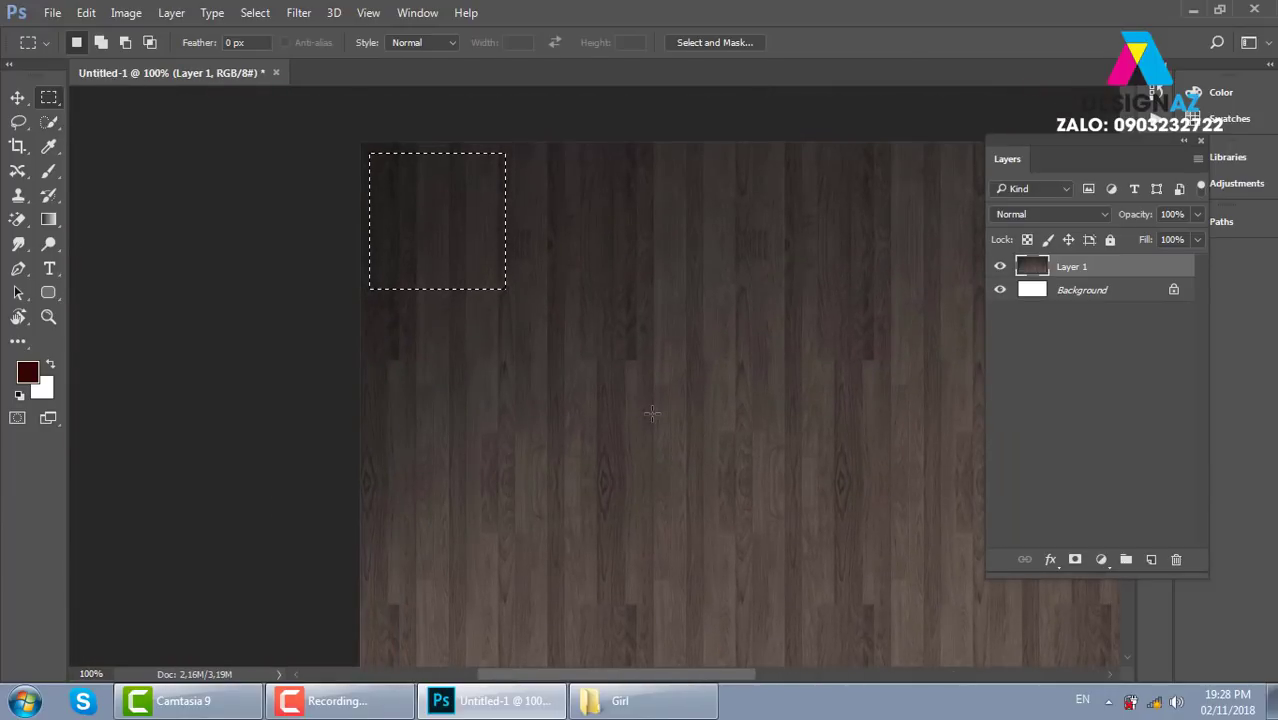
{"action": "key", "text": "Right"}
{"action": "key", "text": "Right"}
{"action": "key", "text": "Up"}
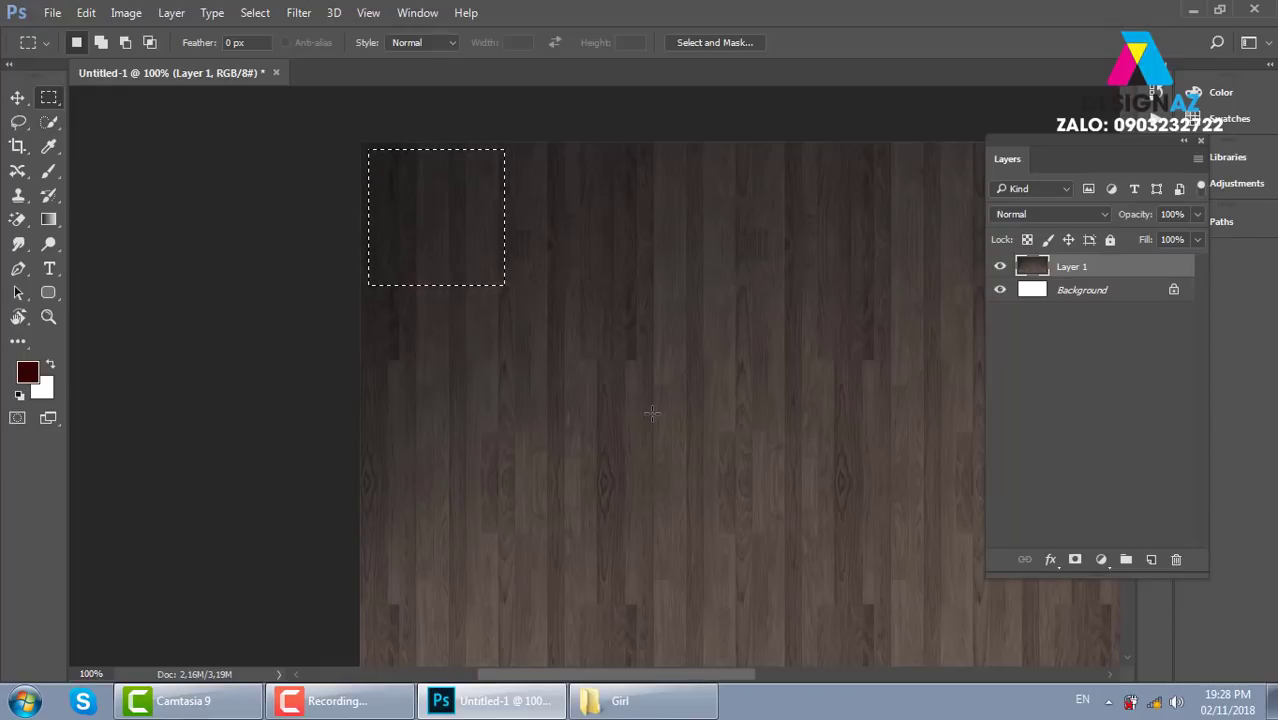
{"action": "left_click_drag", "start_coordinate": [590, 373], "coordinate": [528, 363]}
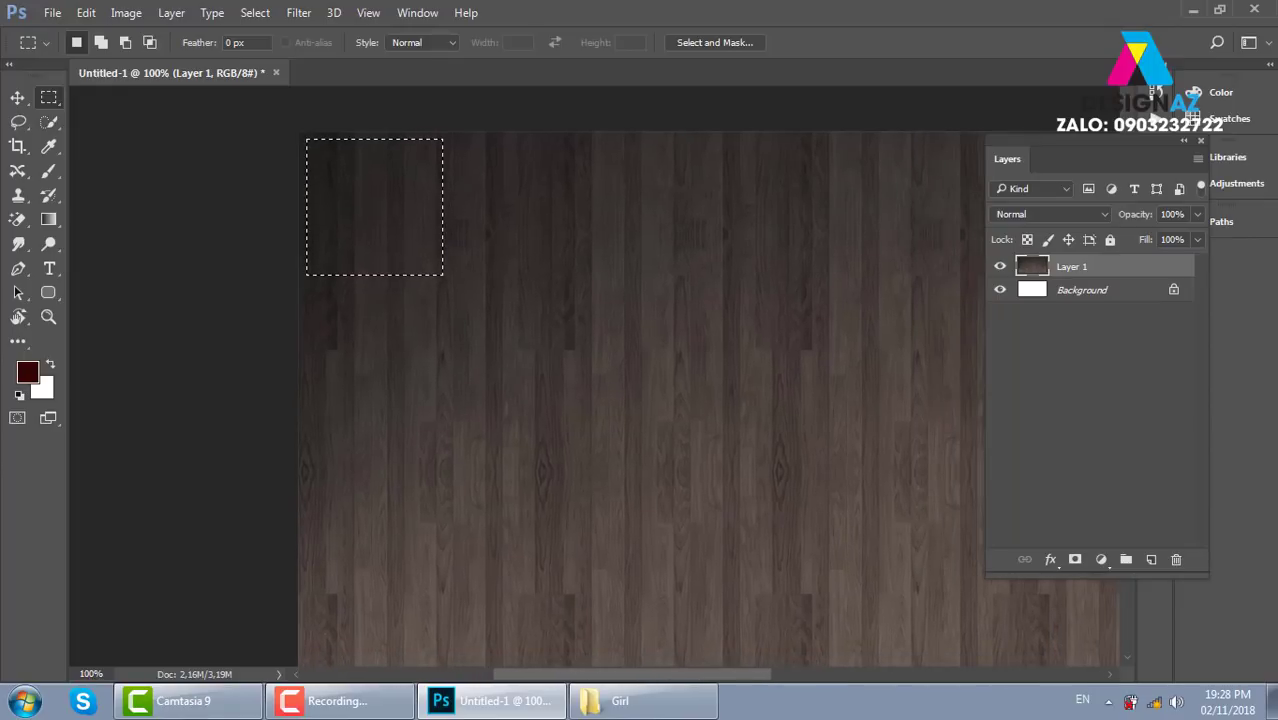
Step: Fill the square white on a new layer and duplicate it to the right
{"action": "left_click", "coordinate": [1151, 560]}
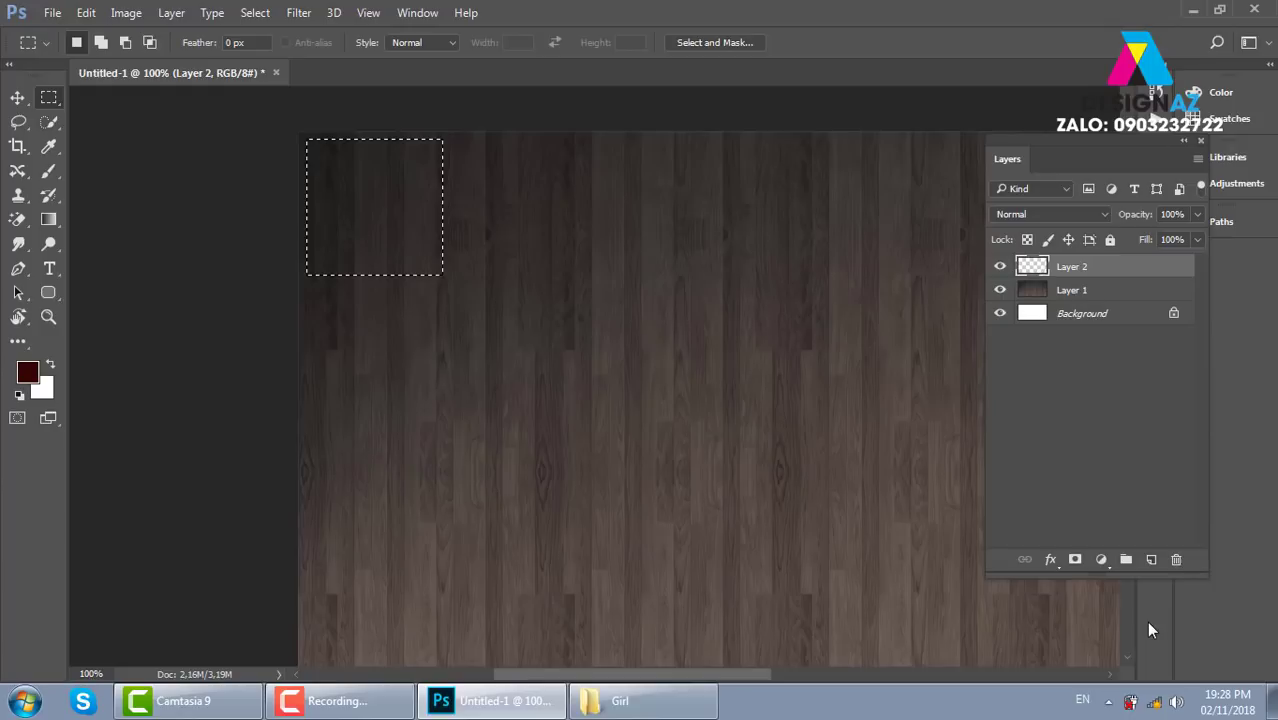
{"action": "key", "text": "ctrl+BackSpace"}
{"action": "key", "text": "ctrl+d"}
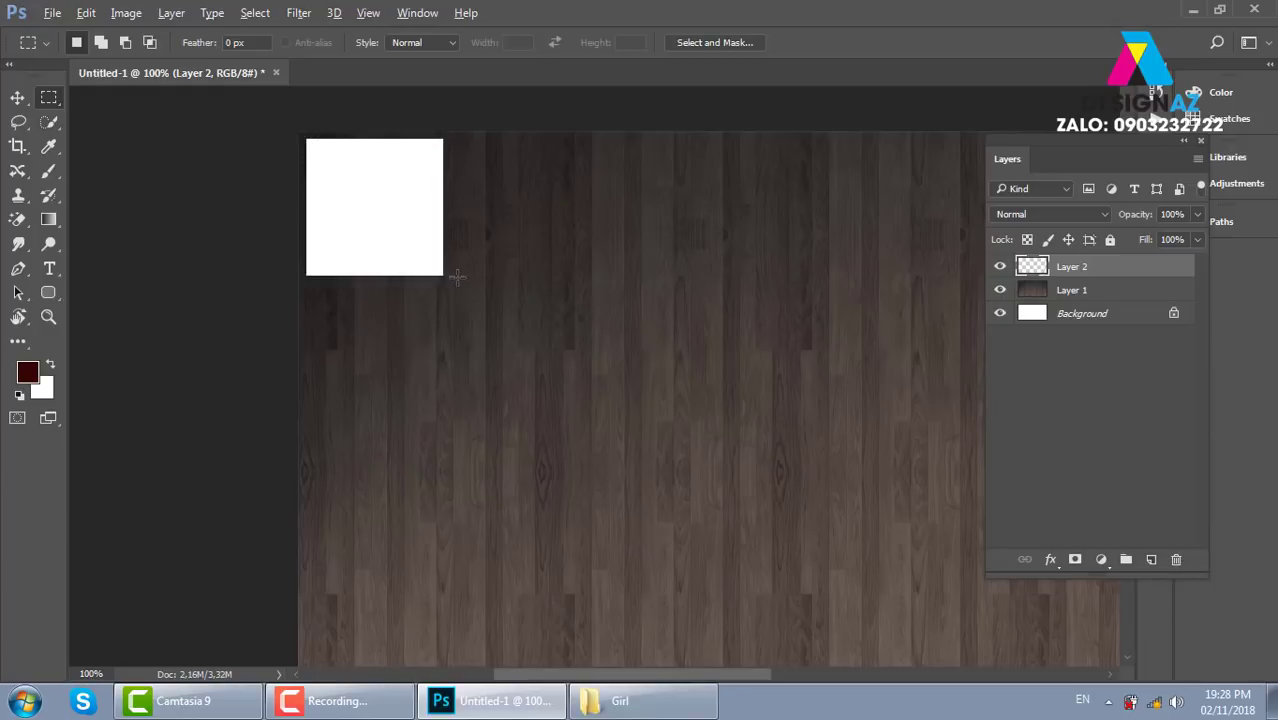
{"action": "key", "text": "alt"}
{"action": "left_click", "coordinate": [17, 97]}
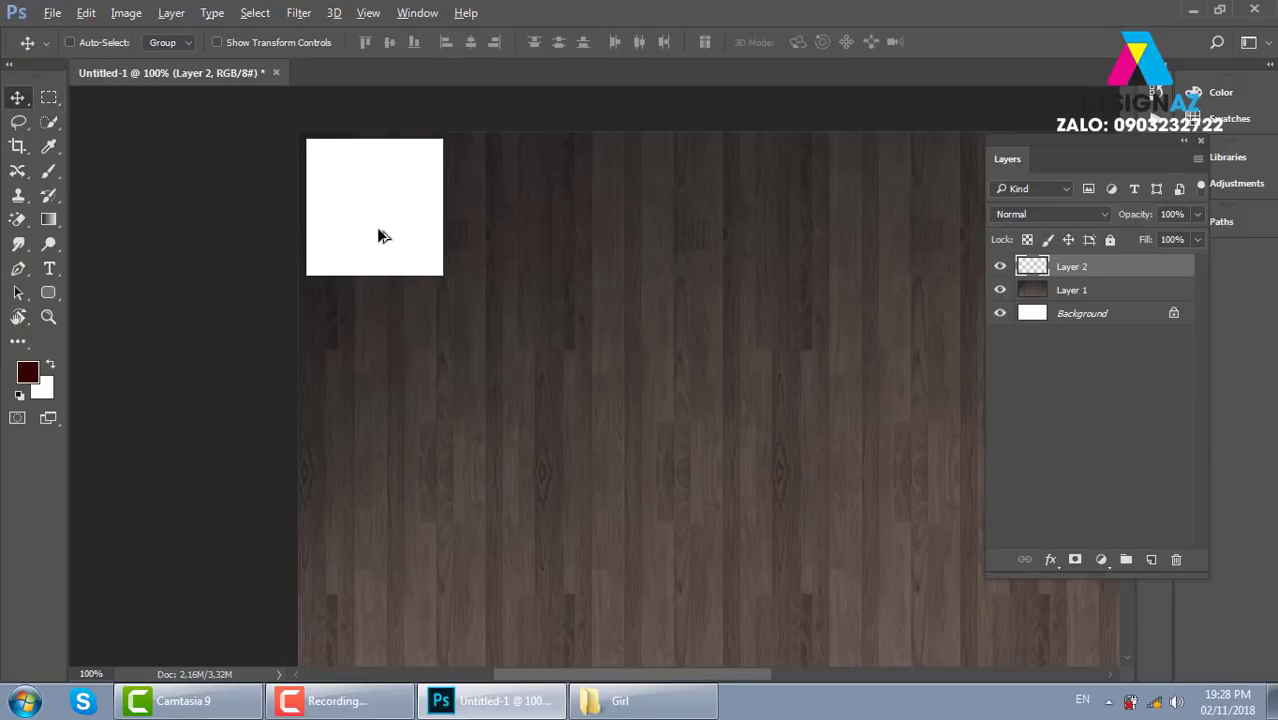
{"action": "left_click_drag", "start_coordinate": [376, 227], "coordinate": [521, 233]}
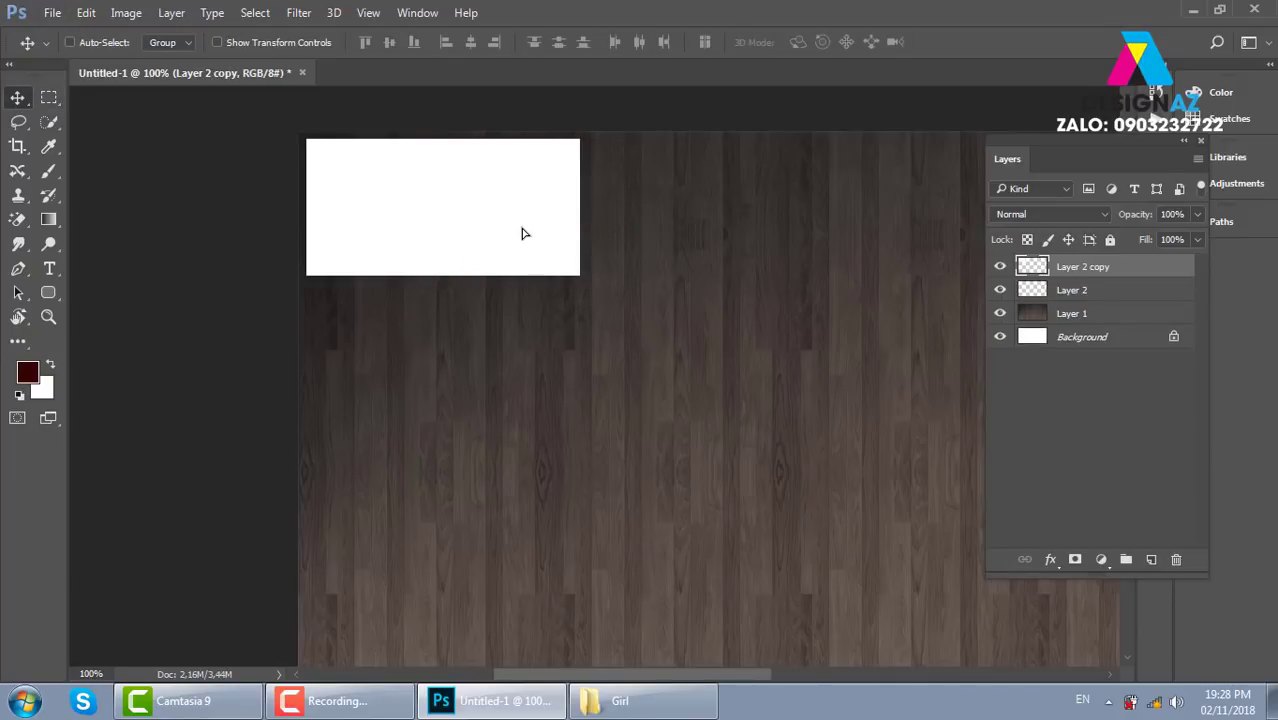
Step: Duplicate the white squares into a first row of eight evenly spaced tiles
{"action": "key", "text": "Right"}
{"action": "key", "text": "Right"}
{"action": "key", "text": "Right"}
{"action": "key", "text": "Right"}
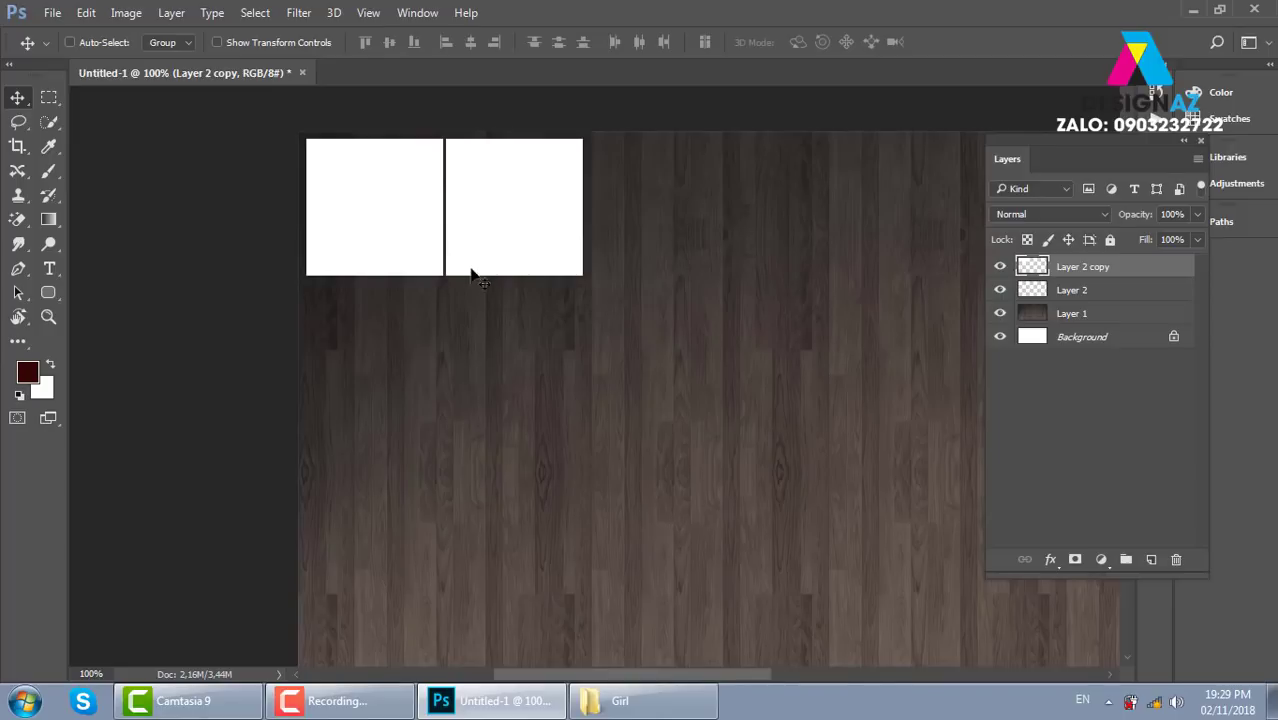
{"action": "right_click", "coordinate": [397, 203]}
{"action": "left_click", "coordinate": [420, 210], "text": "shift"}
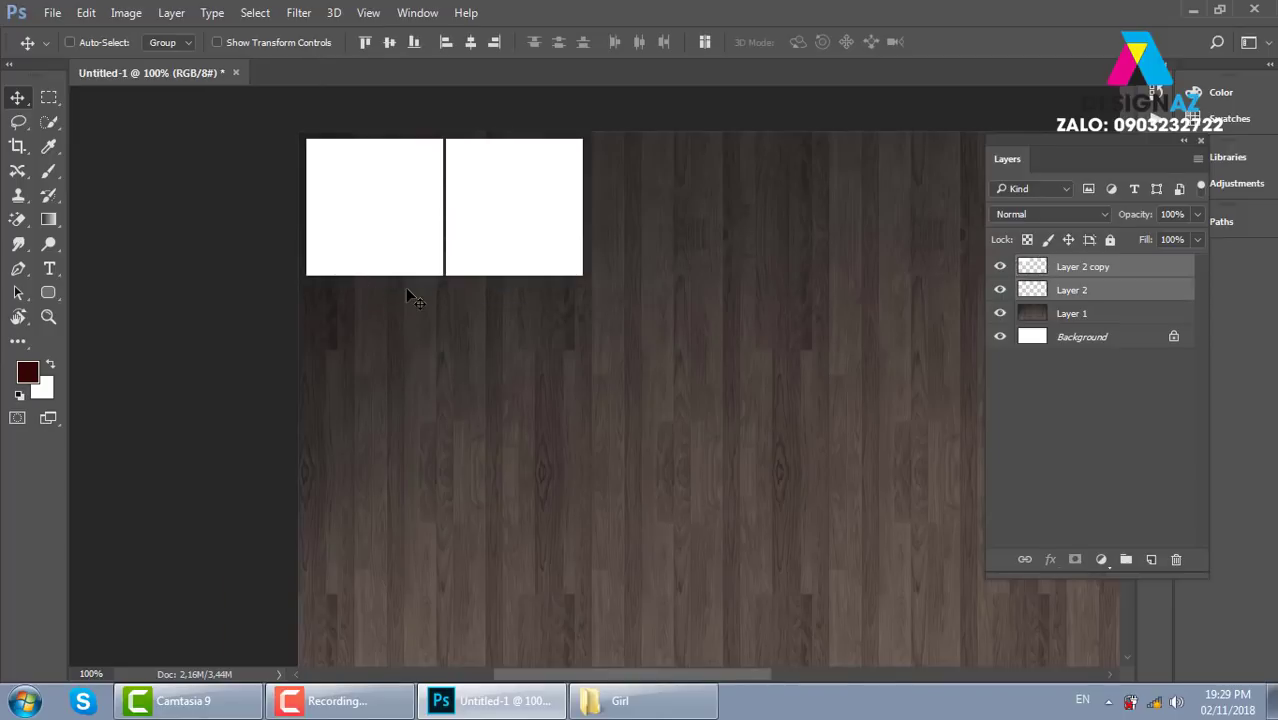
{"action": "mouse_move", "coordinate": [385, 220]}
{"action": "left_mouse_down", "text": "alt"}
{"action": "mouse_move", "coordinate": [693, 228]}
{"action": "mouse_move", "coordinate": [668, 228]}
{"action": "left_mouse_up", "text": "alt"}
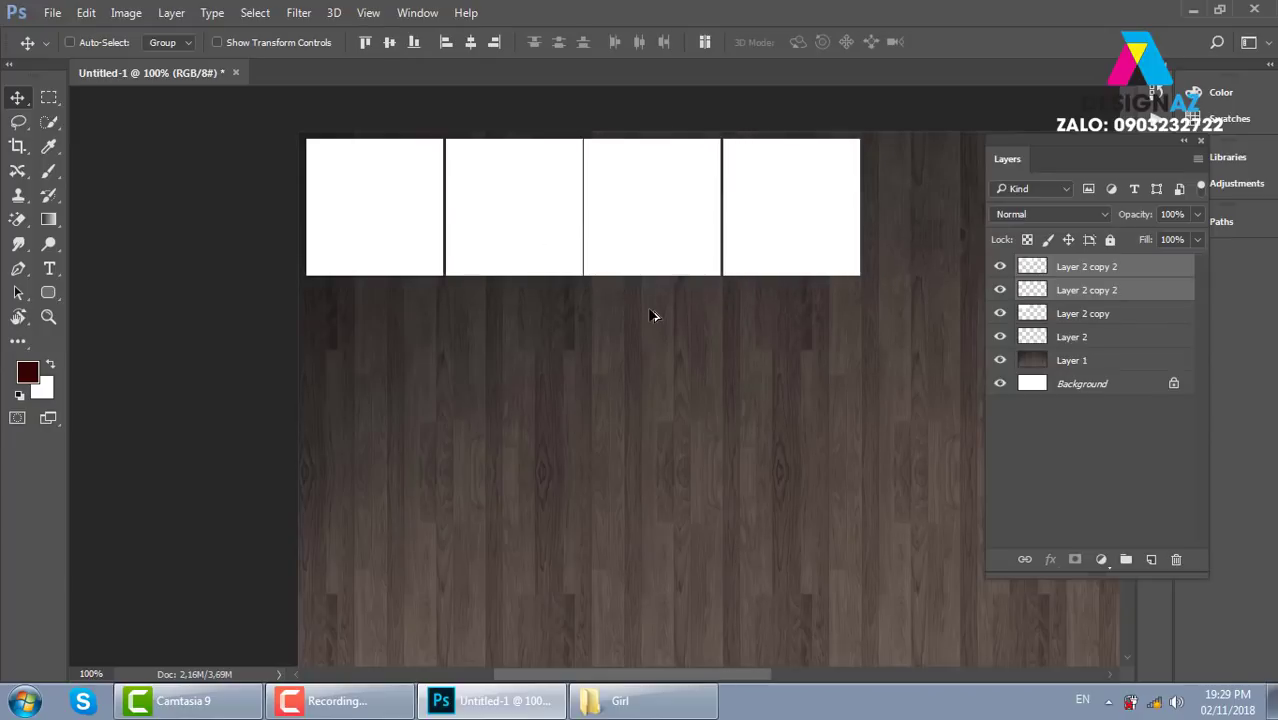
{"action": "key", "text": "Right"}
{"action": "key", "text": "Right"}
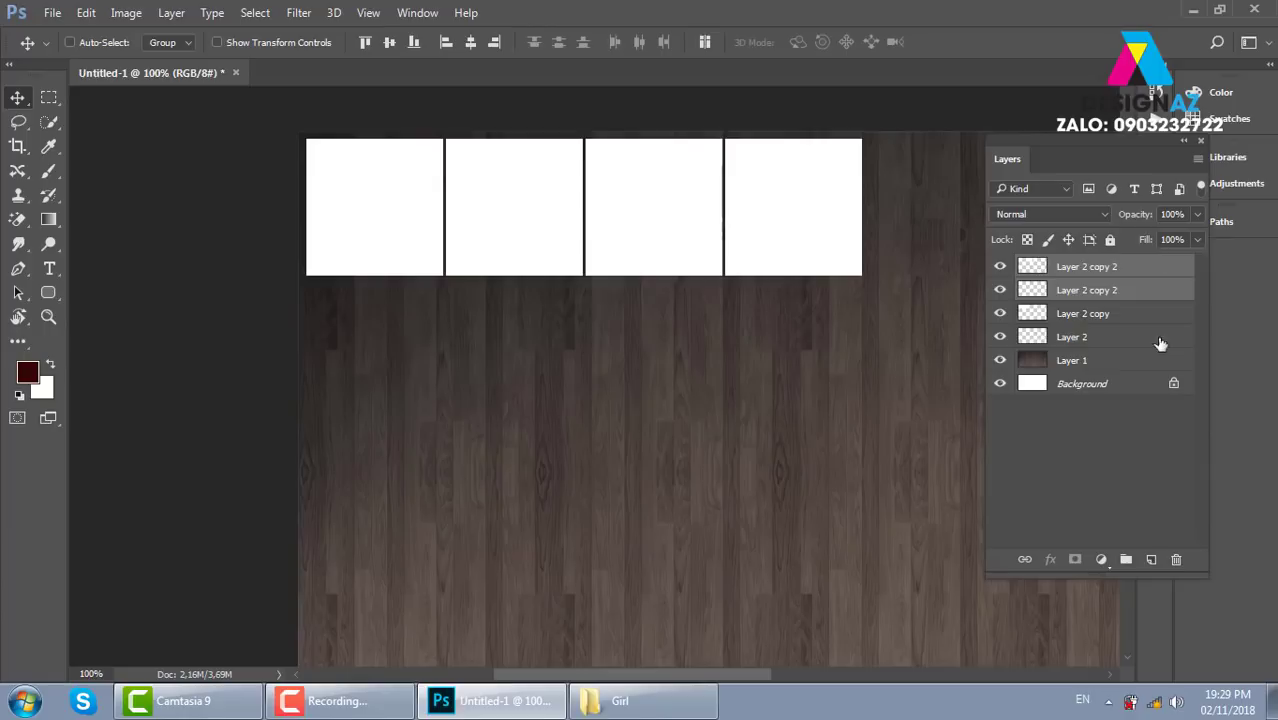
{"action": "left_click", "coordinate": [1158, 341]}
{"action": "left_click", "coordinate": [1173, 279], "text": "shift"}
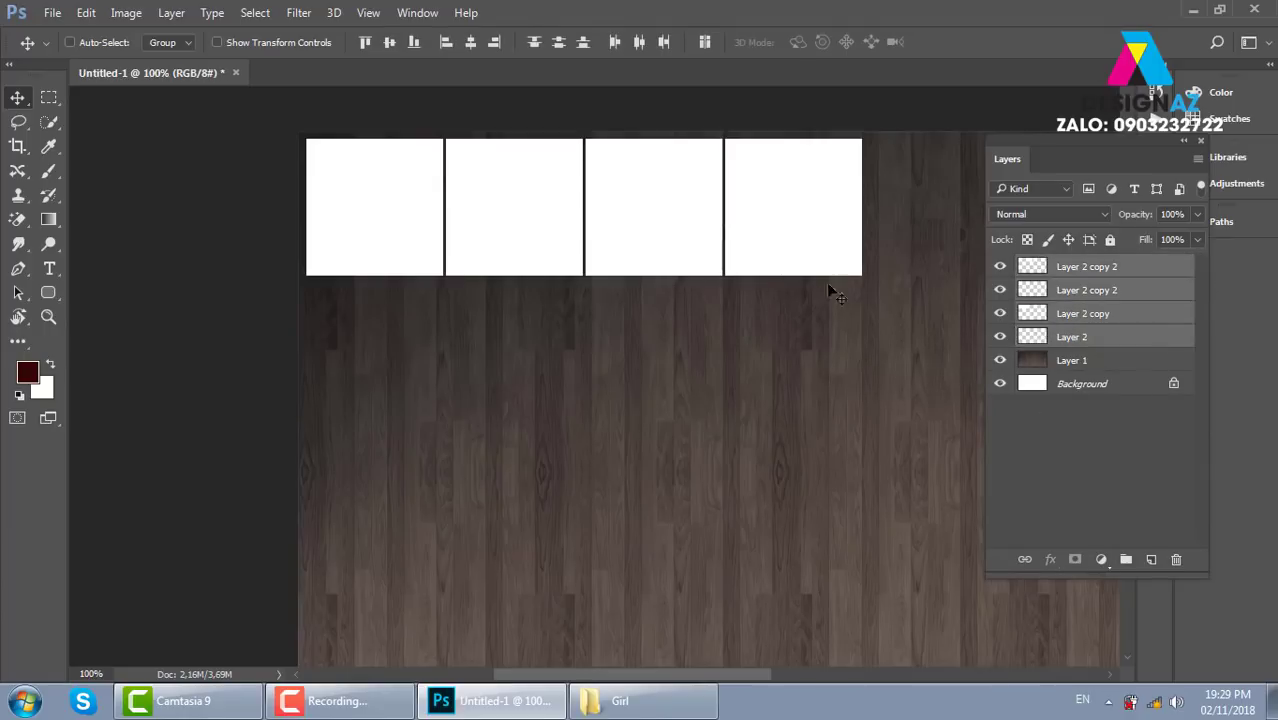
{"action": "left_click_drag", "start_coordinate": [770, 277], "coordinate": [605, 265]}
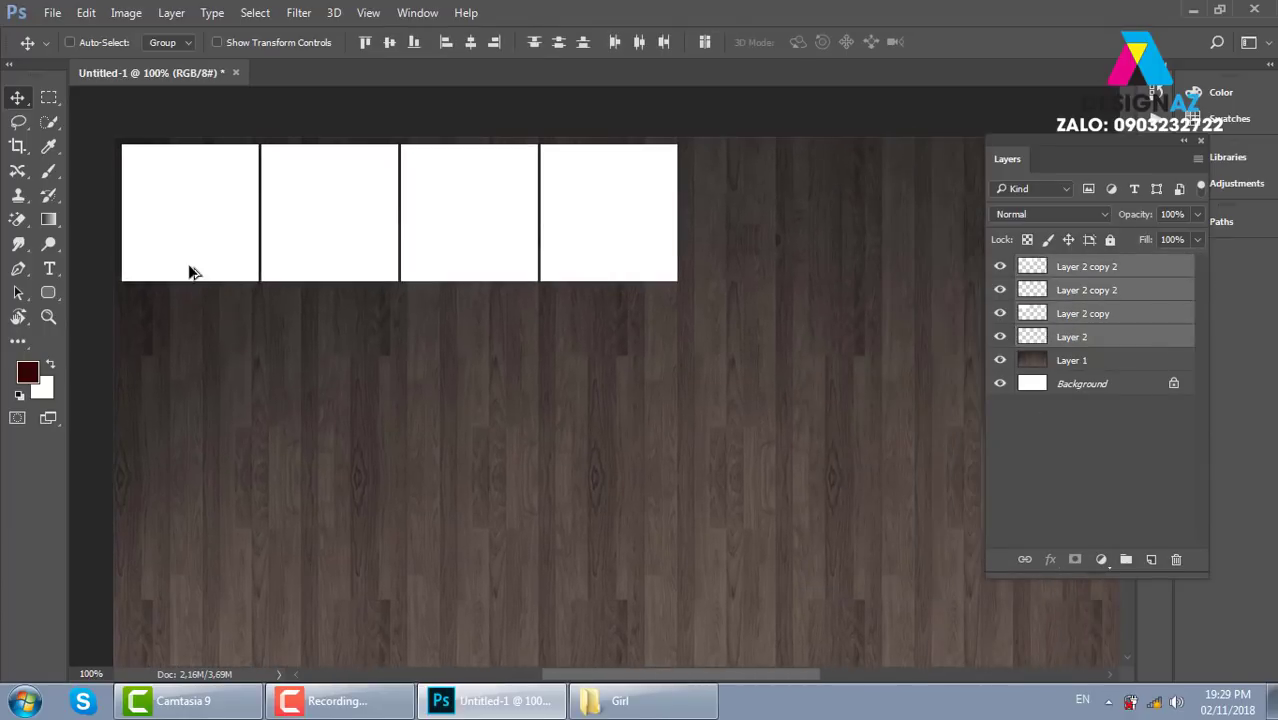
{"action": "left_click_drag", "start_coordinate": [188, 271], "coordinate": [748, 265]}
{"action": "key", "text": "Left"}
{"action": "key", "text": "Left"}
{"action": "key", "text": "Left"}
{"action": "key", "text": "Left"}
{"action": "key", "text": "Left"}
{"action": "key", "text": "Left"}
{"action": "key", "text": "Right"}
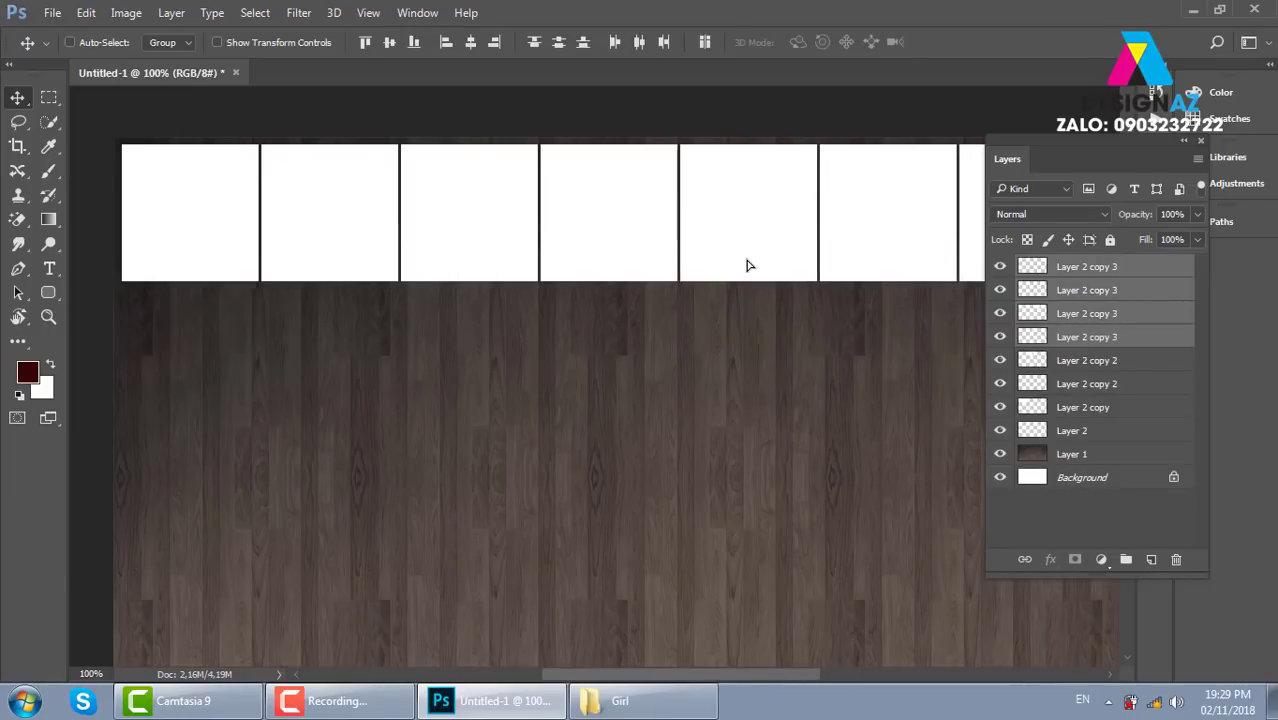
Step: Copy the tile row downward into four tightly aligned rows
{"action": "left_click", "coordinate": [1155, 430]}
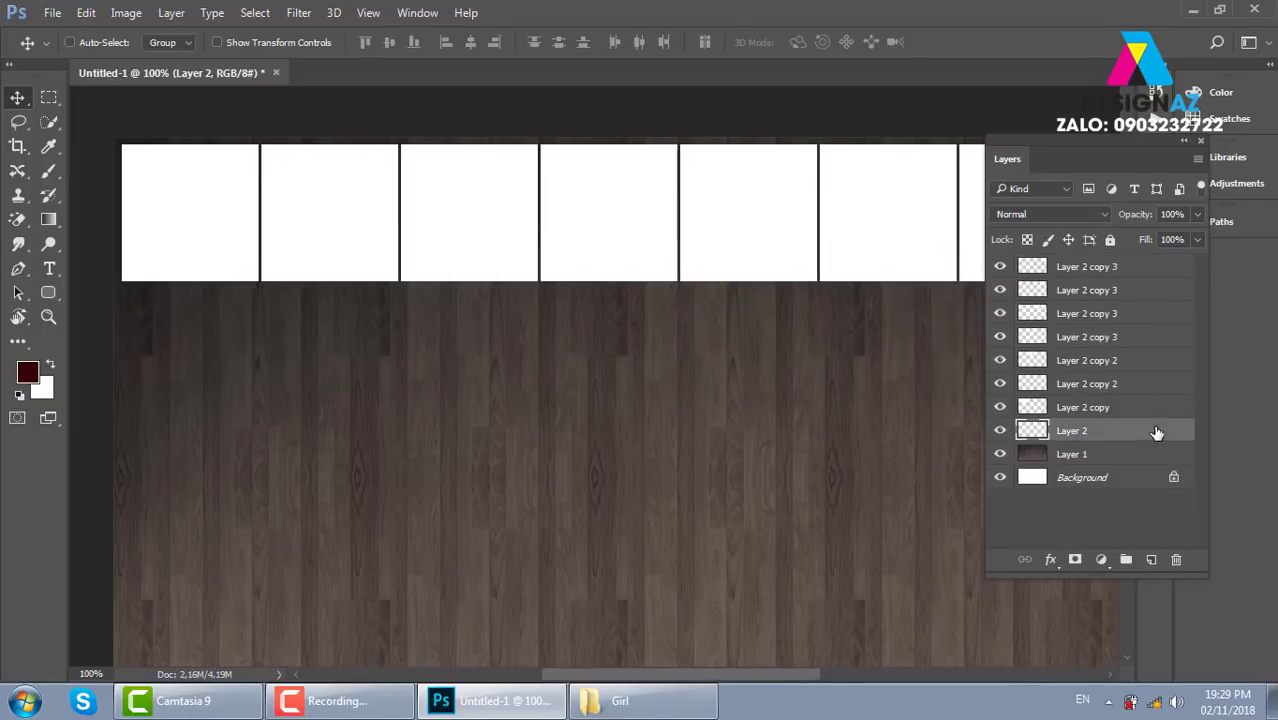
{"action": "left_click", "coordinate": [1146, 276], "text": "shift"}
{"action": "key", "text": "ctrl+minus"}
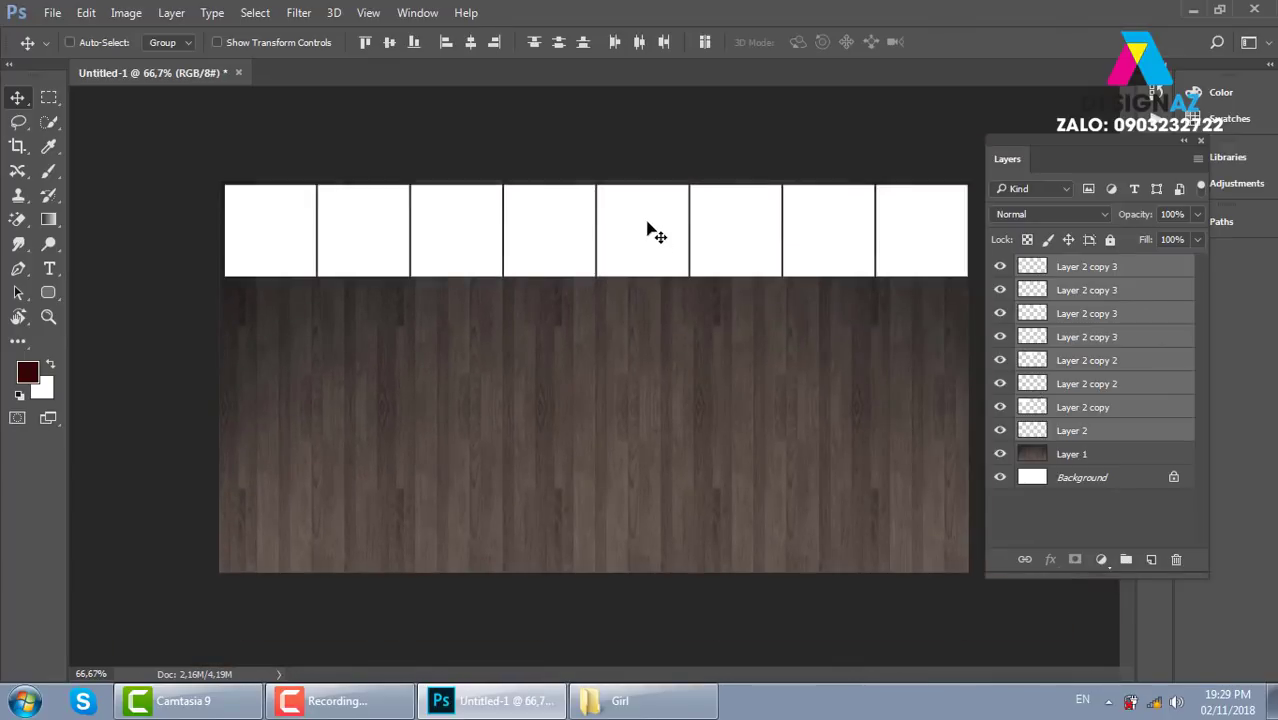
{"action": "mouse_move", "coordinate": [648, 231]}
{"action": "left_mouse_down"}
{"action": "mouse_move", "coordinate": [642, 337]}
{"action": "mouse_move", "coordinate": [647, 328]}
{"action": "left_mouse_up"}
{"action": "key", "text": "Up"}
{"action": "key", "text": "Up"}
{"action": "key", "text": "Up"}
{"action": "key", "text": "Up"}
{"action": "key", "text": "Up"}
{"action": "key", "text": "Up"}
{"action": "key", "text": "Up"}
{"action": "key", "text": "Up"}
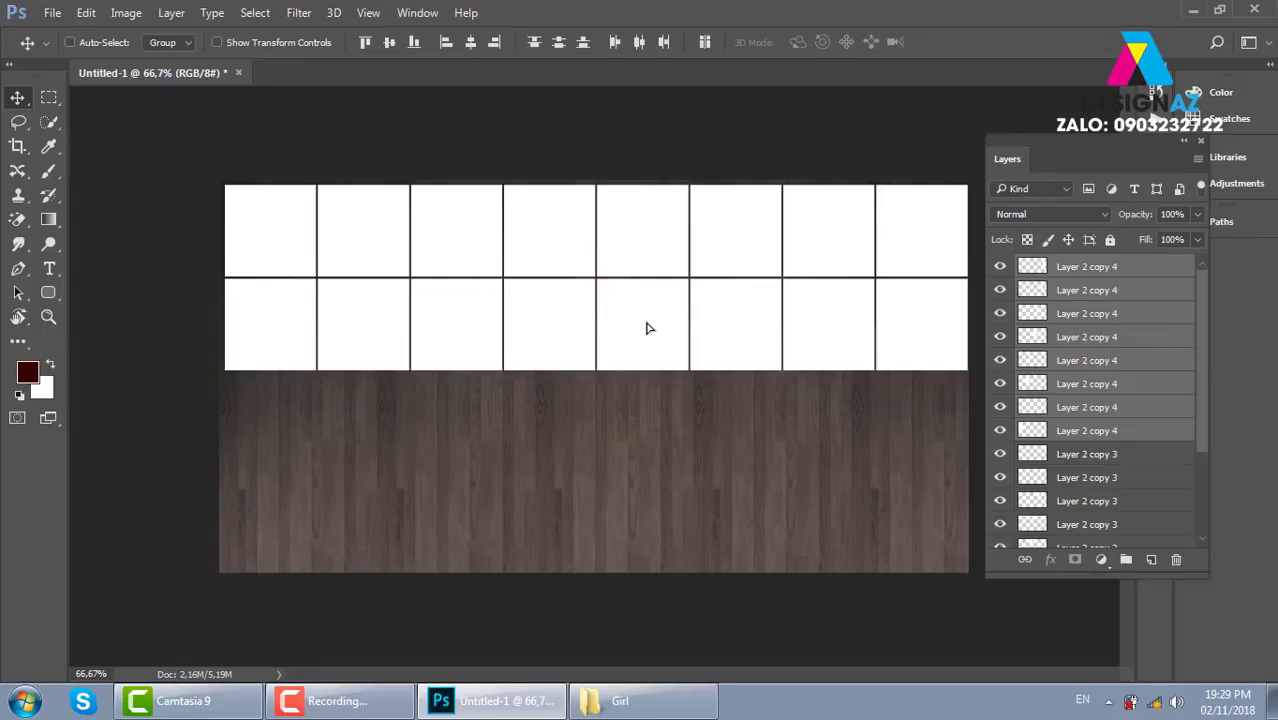
{"action": "left_click_drag", "start_coordinate": [606, 318], "coordinate": [610, 407]}
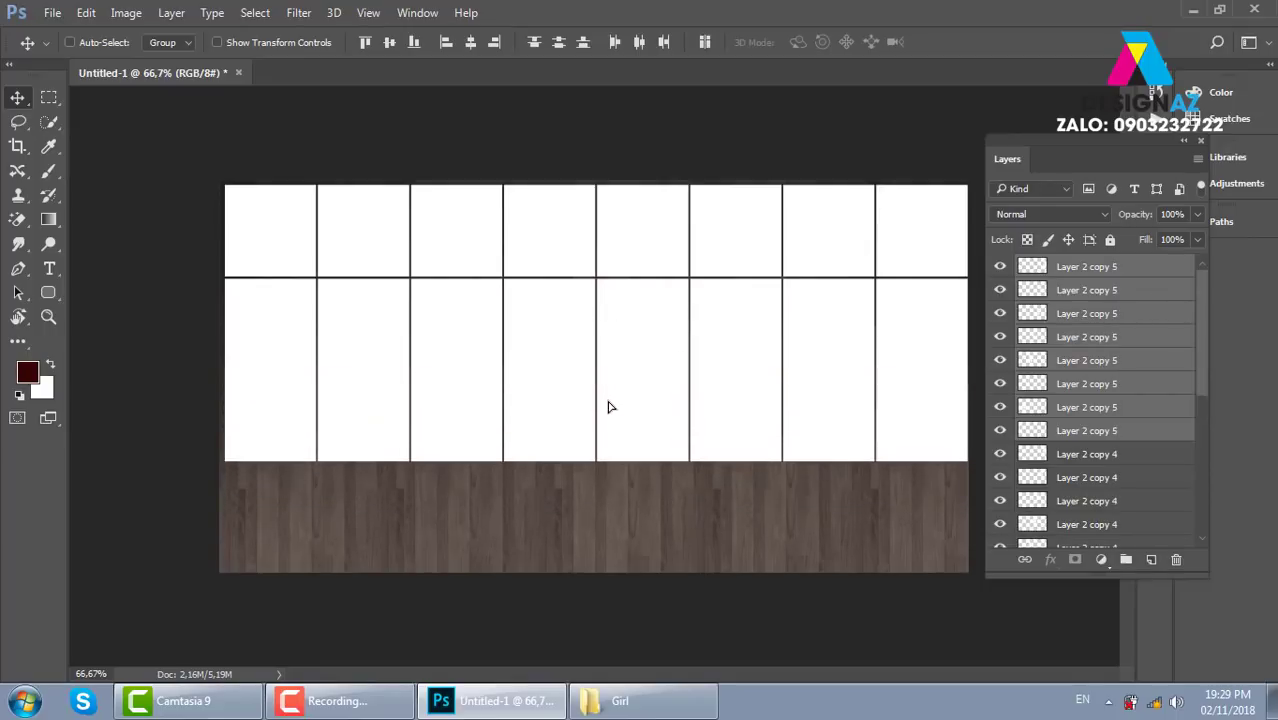
{"action": "key", "text": "Down"}
{"action": "key", "text": "Down"}
{"action": "key", "text": "Down"}
{"action": "key", "text": "Down"}
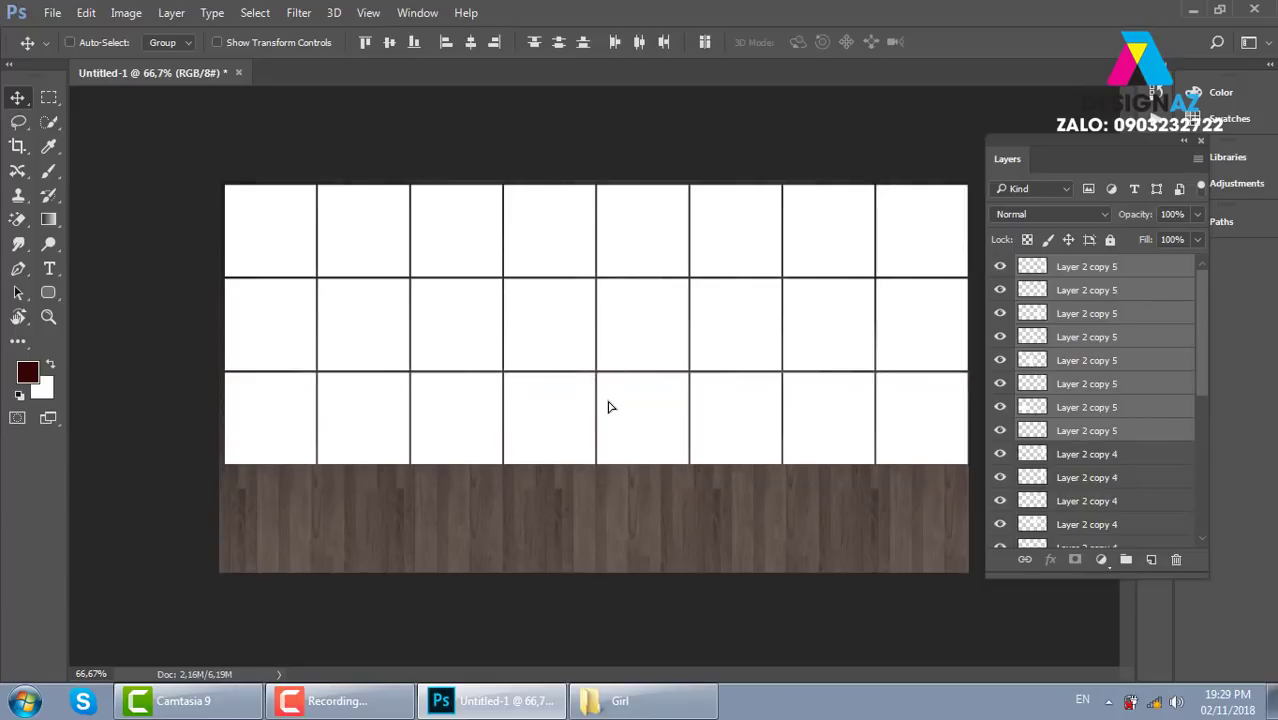
{"action": "left_click_drag", "start_coordinate": [553, 437], "coordinate": [563, 499]}
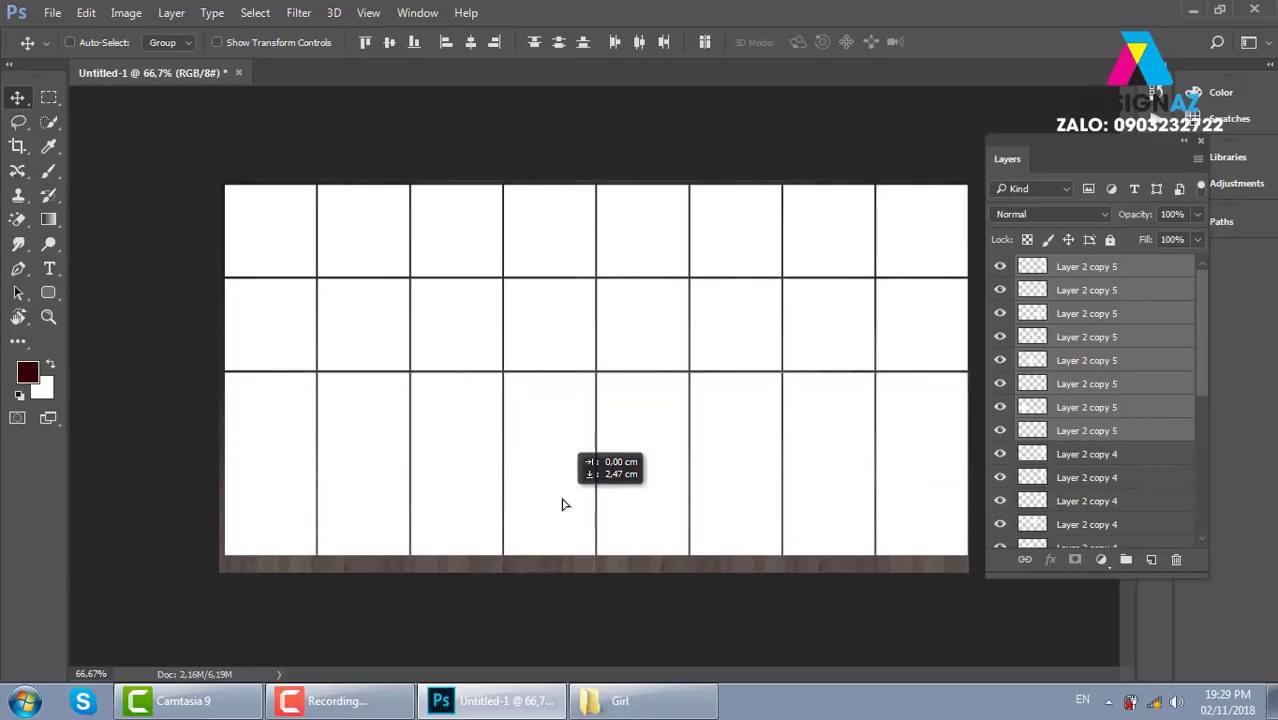
{"action": "left_click_drag", "start_coordinate": [563, 499], "coordinate": [562, 510]}
{"action": "key", "text": "shift+Up"}
{"action": "key", "text": "shift+Up"}
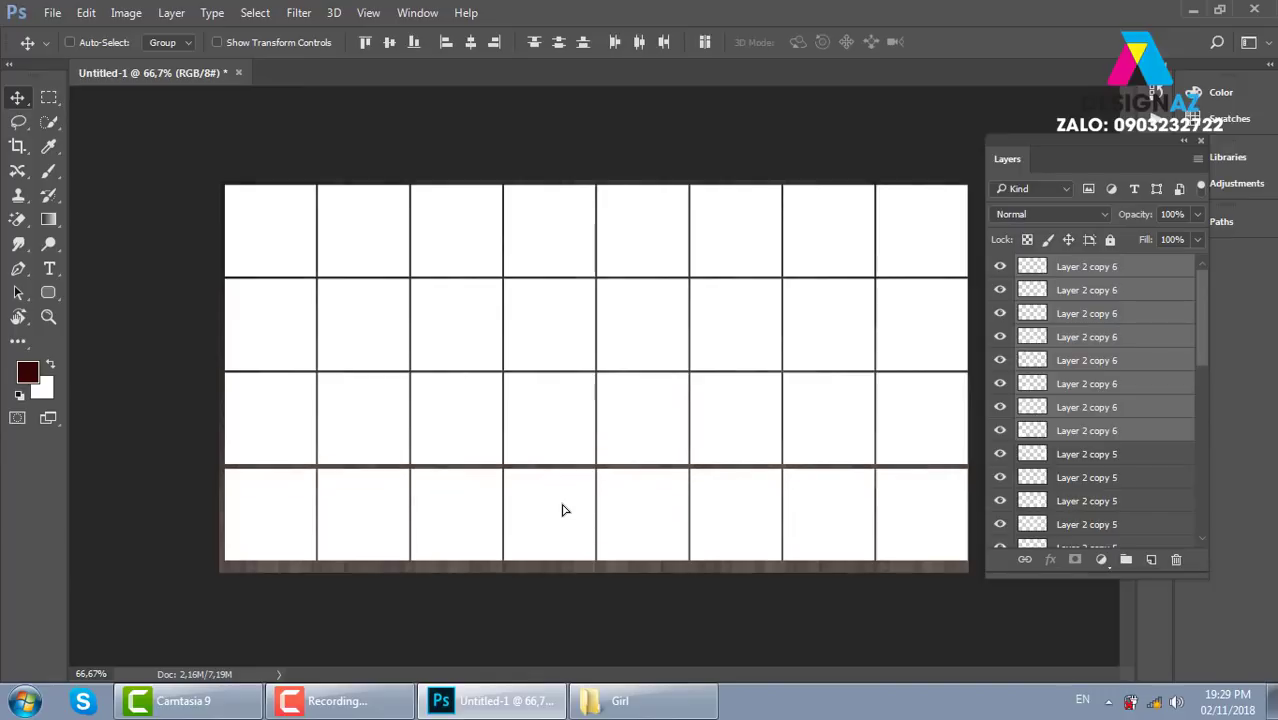
{"action": "key", "text": "Up"}
{"action": "key", "text": "Up"}
{"action": "key", "text": "Up"}
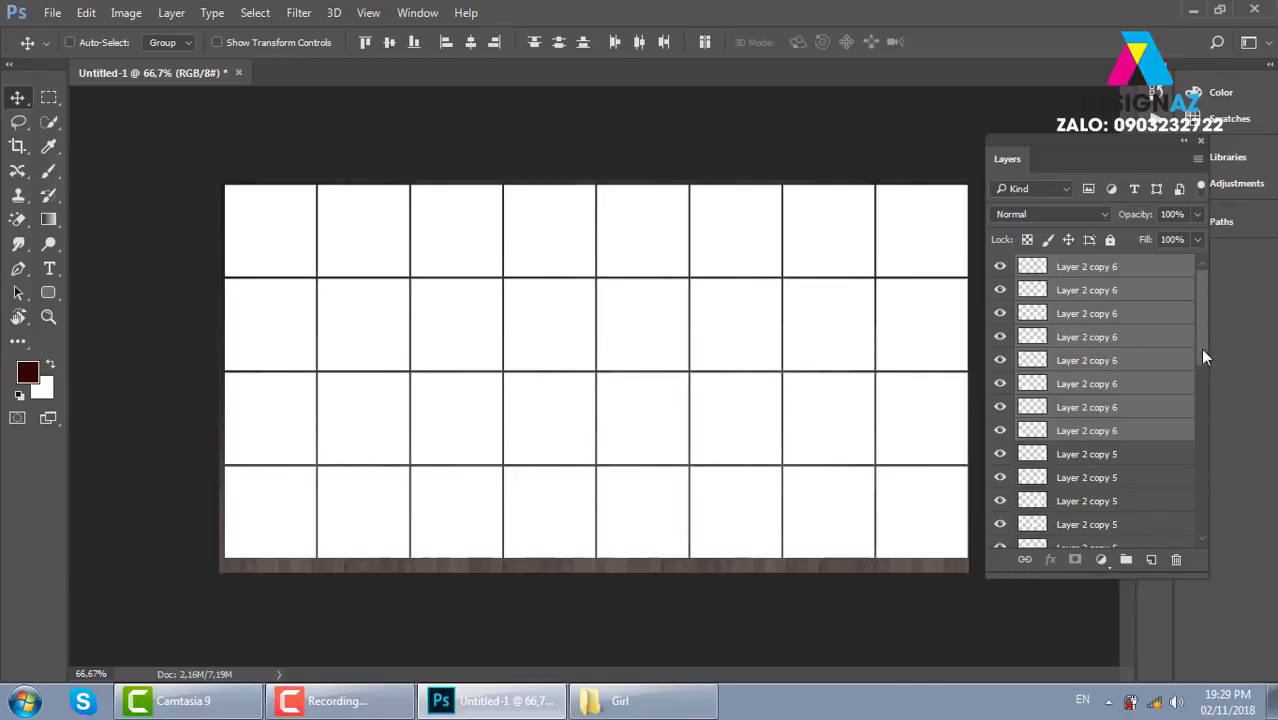
Step: Select all tile layers and move the whole grid up and left
{"action": "mouse_move", "coordinate": [1203, 350]}
{"action": "left_mouse_down"}
{"action": "mouse_move", "coordinate": [1222, 504]}
{"action": "mouse_move", "coordinate": [1170, 520]}
{"action": "left_mouse_up"}
{"action": "left_click", "coordinate": [1138, 503]}
{"action": "left_click_drag", "start_coordinate": [1201, 451], "coordinate": [1160, 238]}
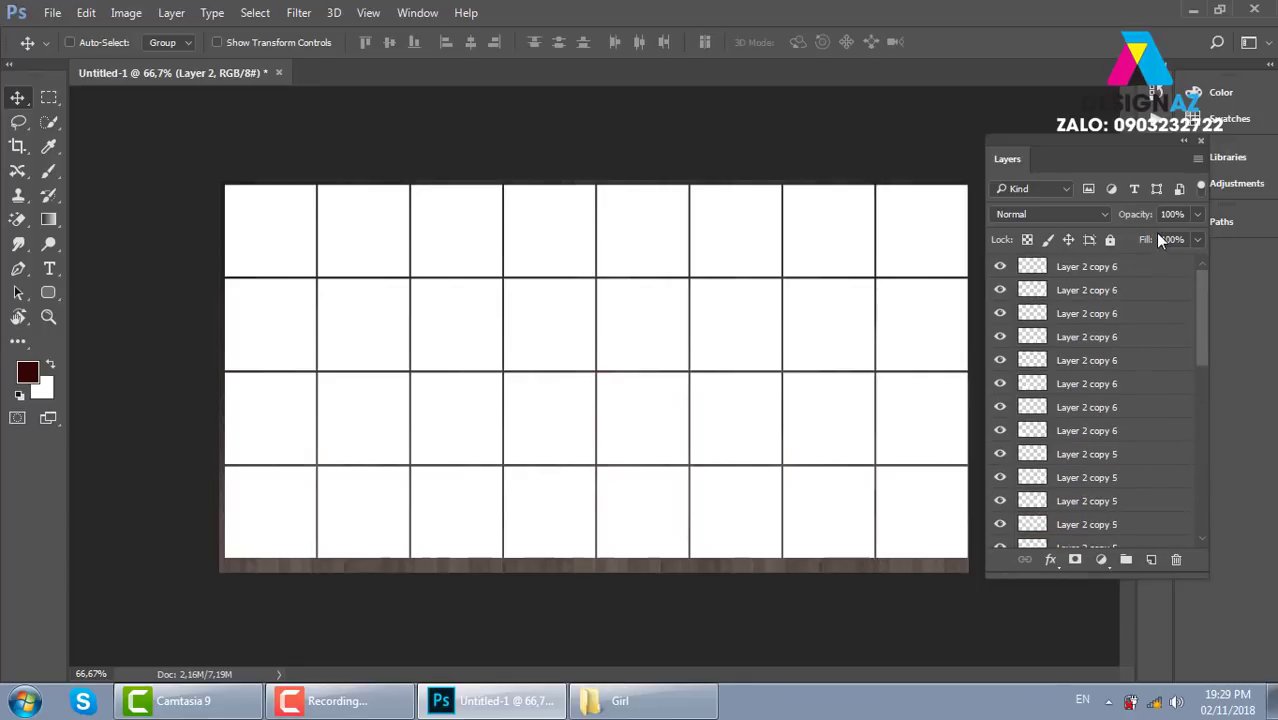
{"action": "left_click", "coordinate": [1140, 270], "text": "shift"}
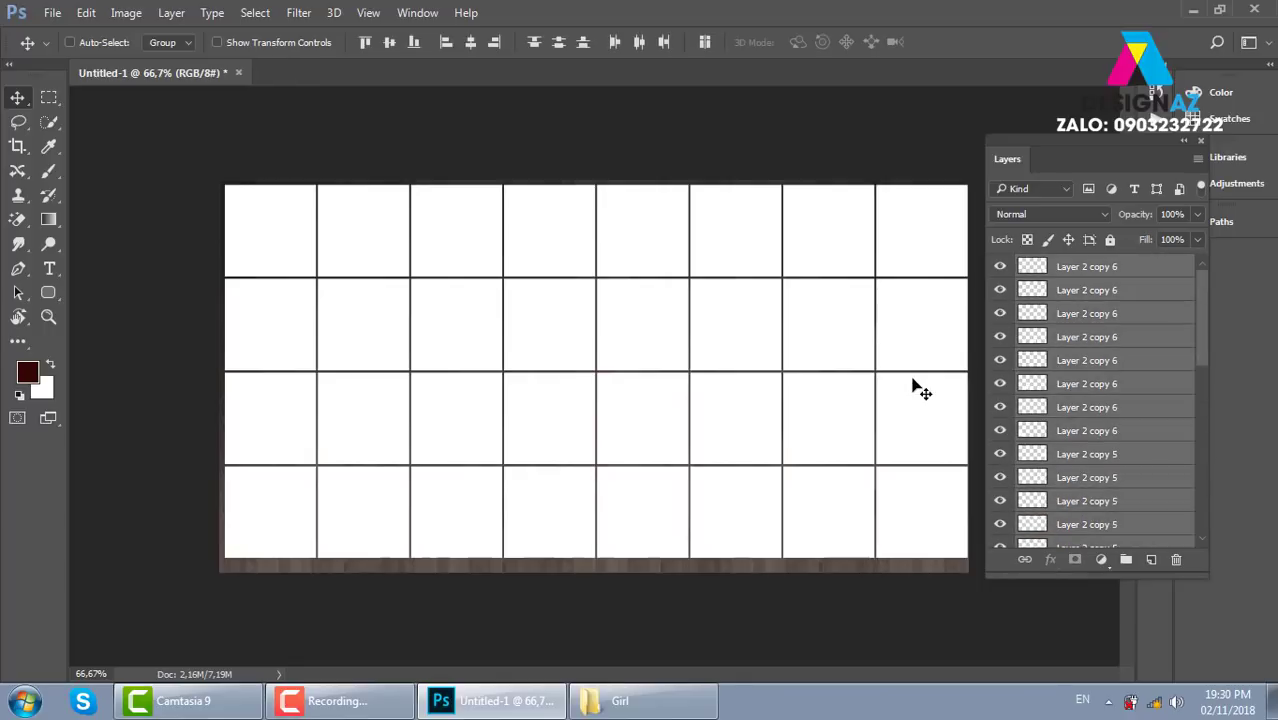
{"action": "left_click_drag", "start_coordinate": [1205, 347], "coordinate": [1210, 544]}
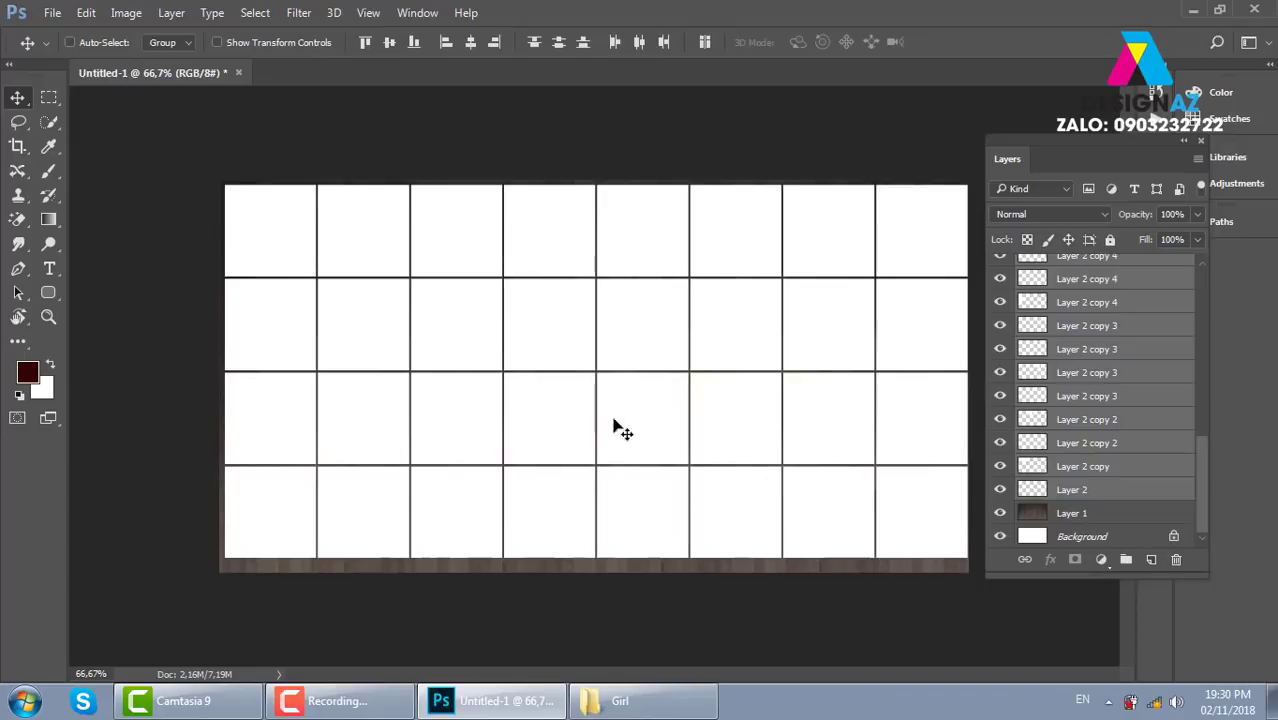
{"action": "left_click_drag", "start_coordinate": [697, 419], "coordinate": [567, 347]}
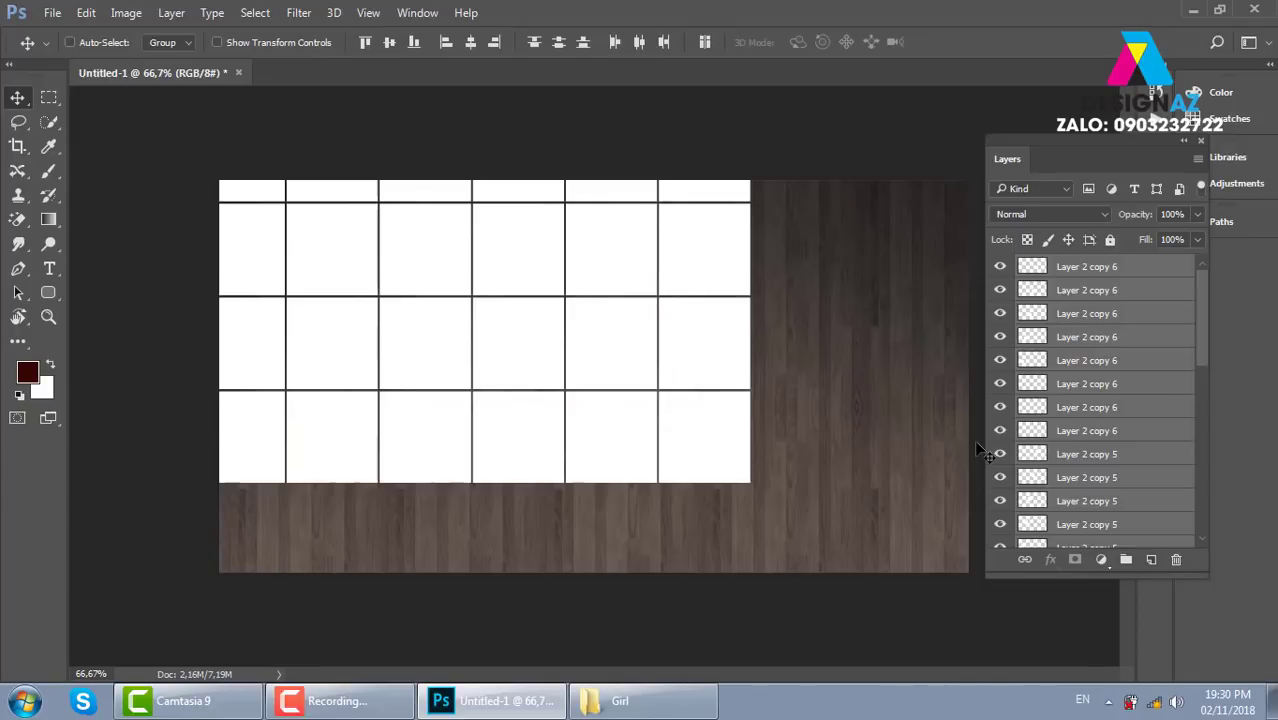
Step: Group the tiles as Group 1, rotate it about 45°, scale to about 89%, position upper-left
{"action": "key", "text": "ctrl+g"}
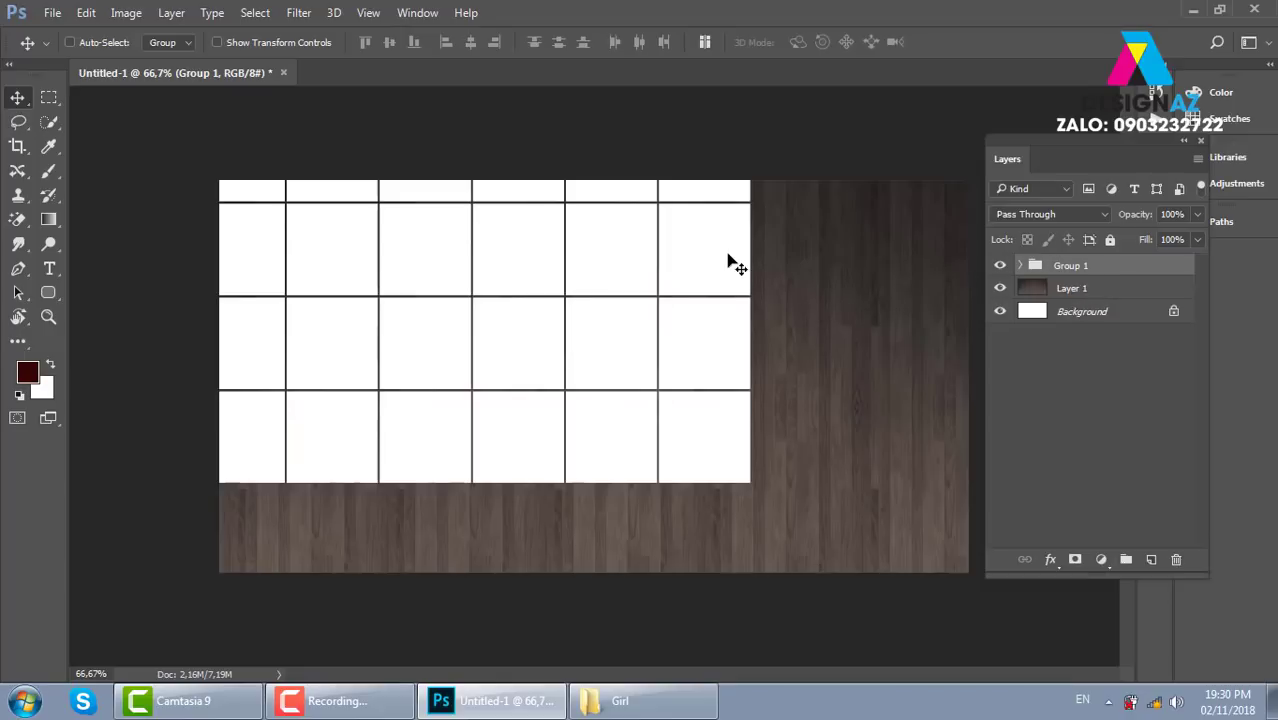
{"action": "key", "text": "ctrl+t"}
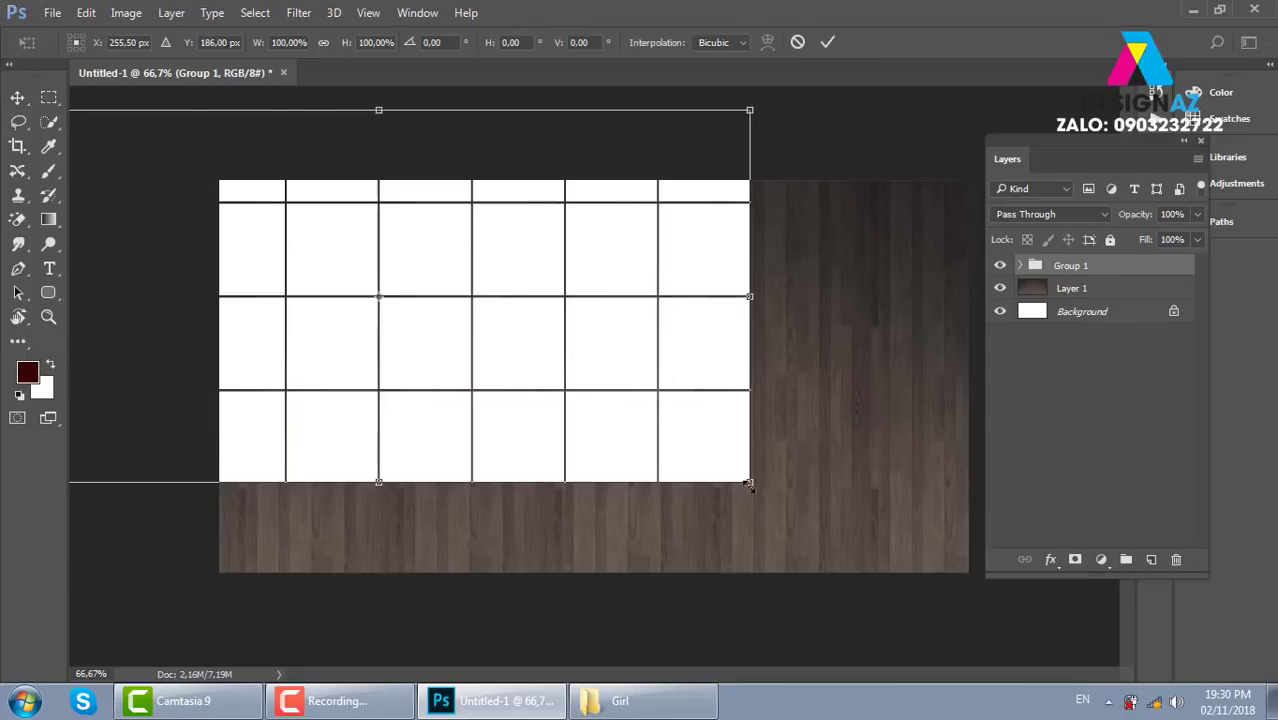
{"action": "mouse_move", "coordinate": [749, 483]}
{"action": "left_mouse_down"}
{"action": "mouse_move", "coordinate": [622, 437]}
{"action": "mouse_move", "coordinate": [620, 420]}
{"action": "left_mouse_up"}
{"action": "mouse_move", "coordinate": [655, 180]}
{"action": "left_mouse_down"}
{"action": "mouse_move", "coordinate": [699, 333]}
{"action": "mouse_move", "coordinate": [688, 382]}
{"action": "left_mouse_up"}
{"action": "left_click_drag", "start_coordinate": [422, 353], "coordinate": [454, 322]}
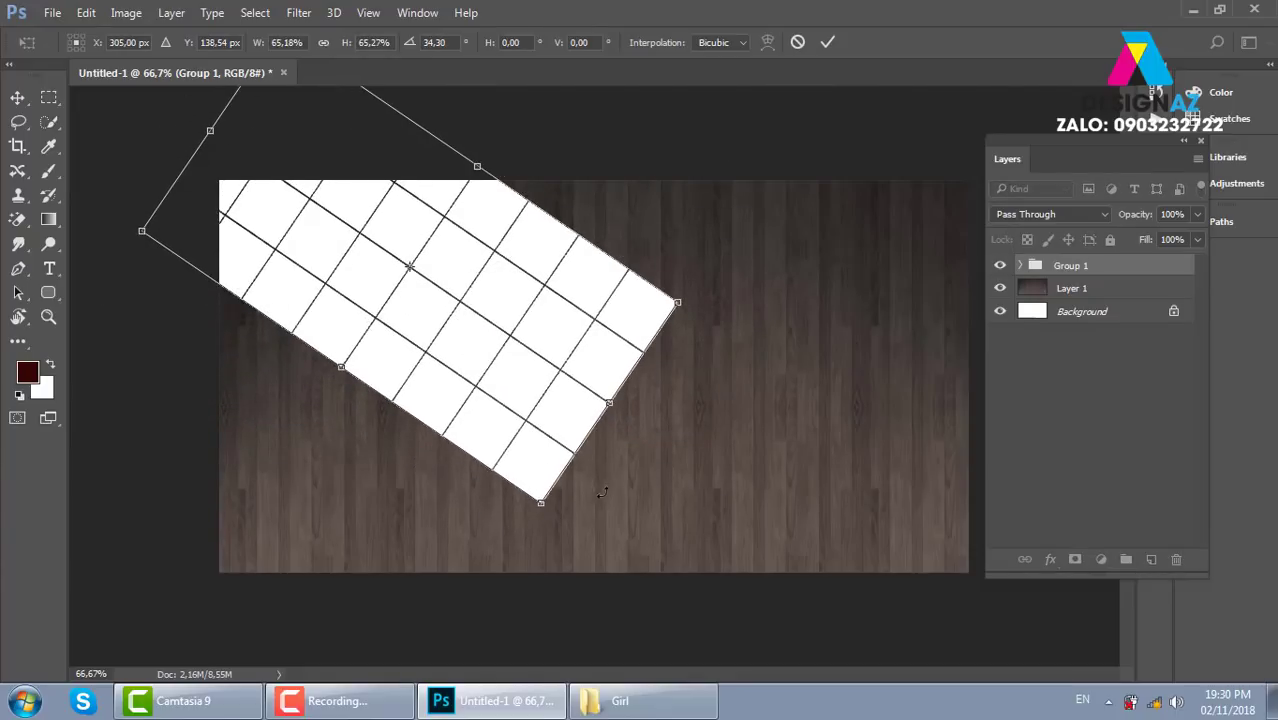
{"action": "left_click_drag", "start_coordinate": [602, 491], "coordinate": [575, 505]}
{"action": "left_click_drag", "start_coordinate": [666, 366], "coordinate": [765, 338]}
{"action": "left_click_drag", "start_coordinate": [677, 410], "coordinate": [598, 355]}
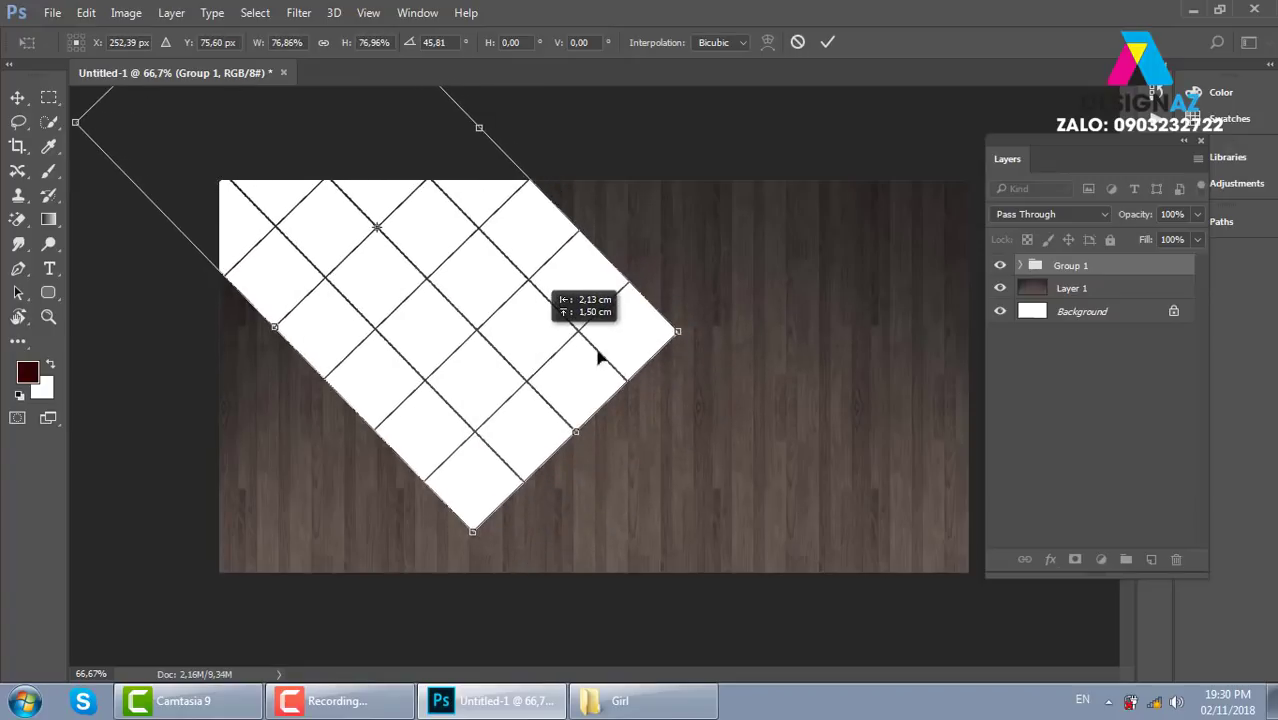
{"action": "left_click_drag", "start_coordinate": [677, 331], "coordinate": [765, 300]}
{"action": "mouse_move", "coordinate": [650, 359]}
{"action": "left_mouse_down"}
{"action": "mouse_move", "coordinate": [566, 316]}
{"action": "mouse_move", "coordinate": [575, 321]}
{"action": "left_mouse_up"}
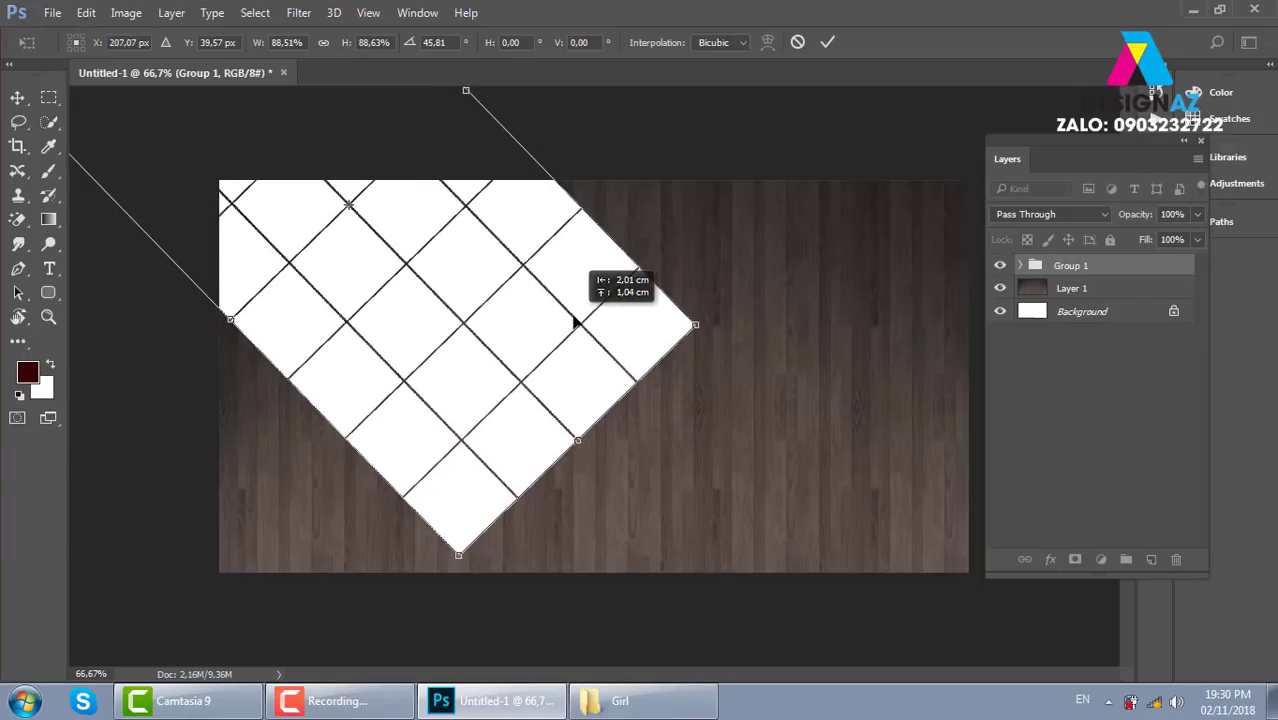
{"action": "key", "text": "Return"}
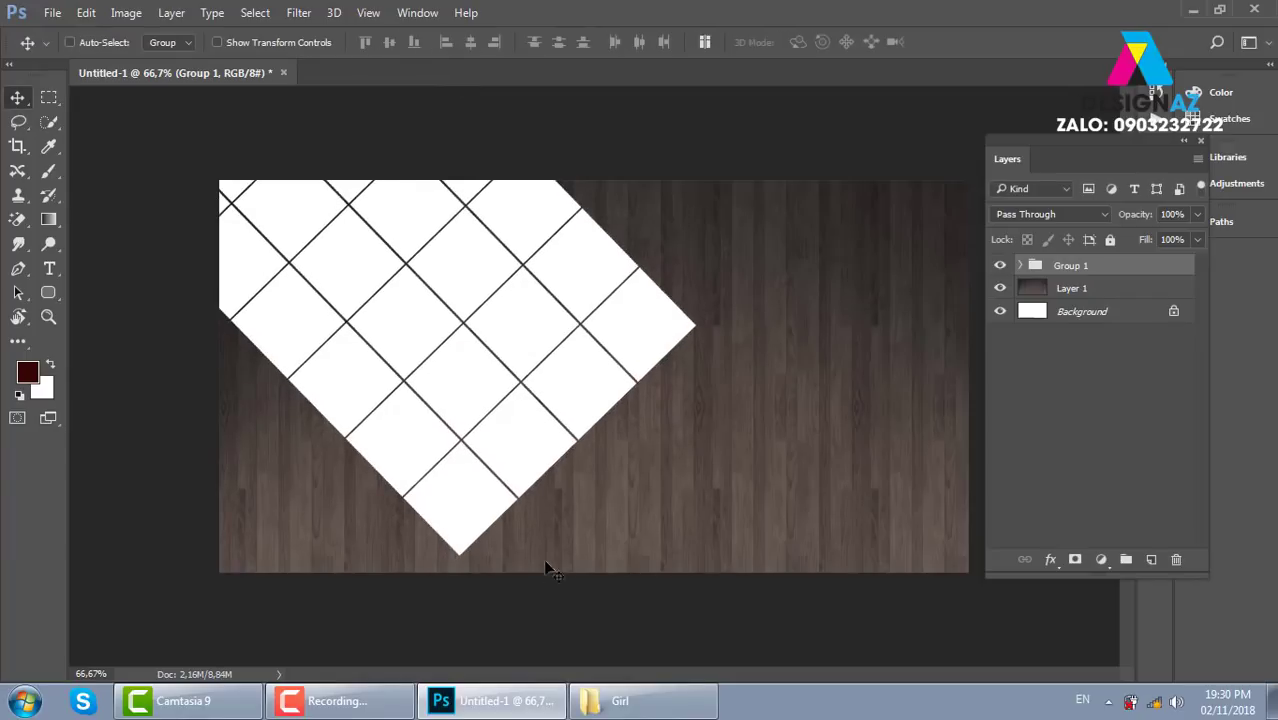
Step: Set the Move tool's auto-select to pick individual layers instead of groups
{"action": "right_click", "coordinate": [461, 503]}
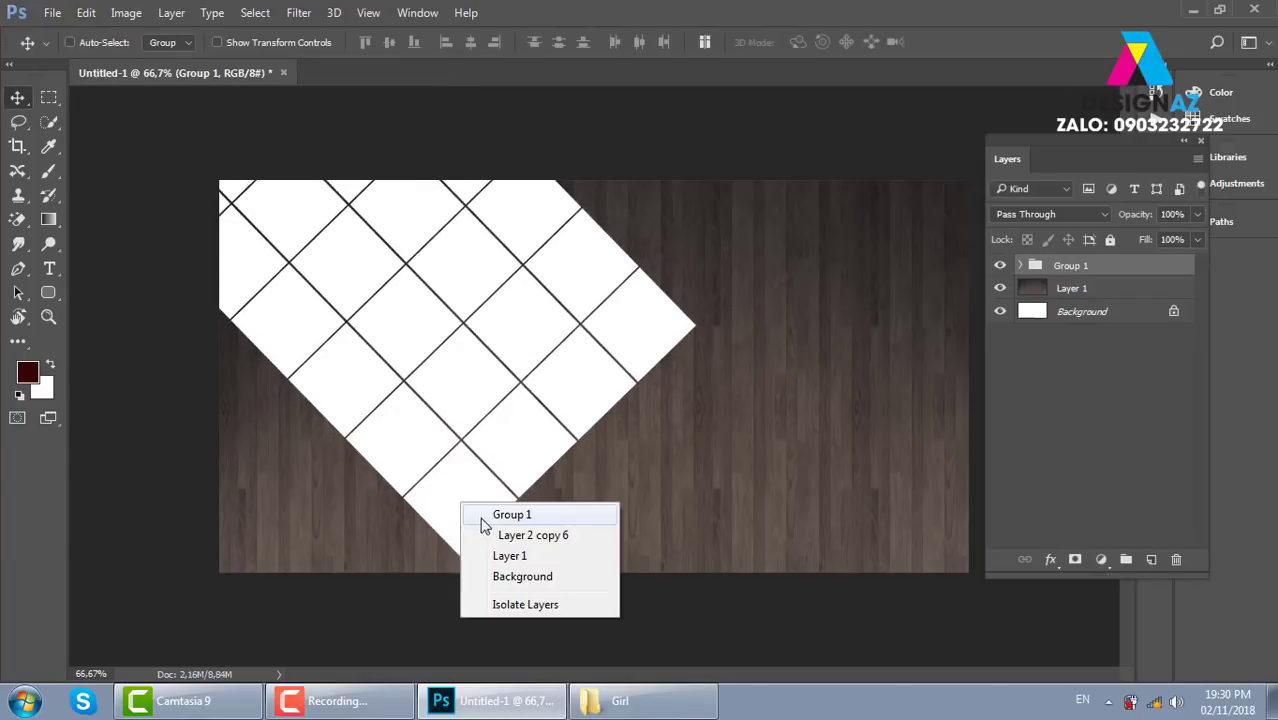
{"action": "left_click", "coordinate": [445, 495]}
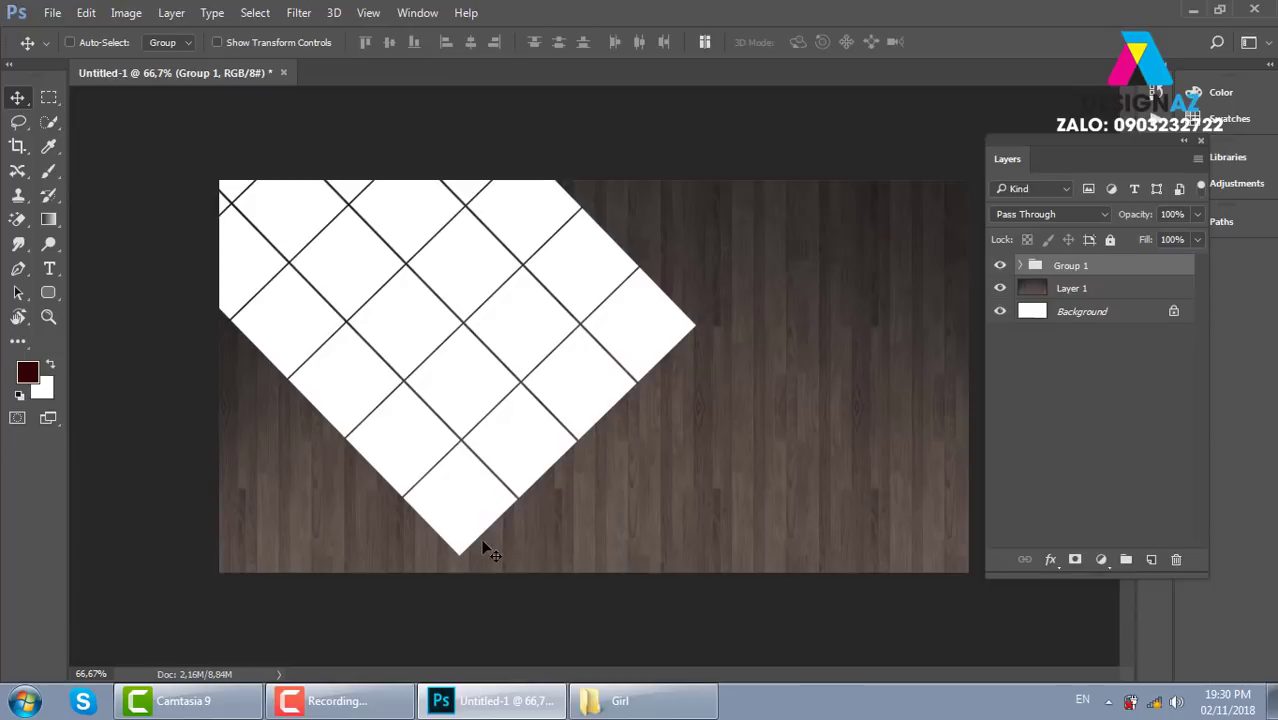
{"action": "left_click", "coordinate": [186, 42]}
{"action": "left_click", "coordinate": [178, 69]}
Step: Set four tiles to 50% opacity and the left-edge tile to 60%
{"action": "left_click", "coordinate": [465, 528]}
{"action": "key", "text": "5"}
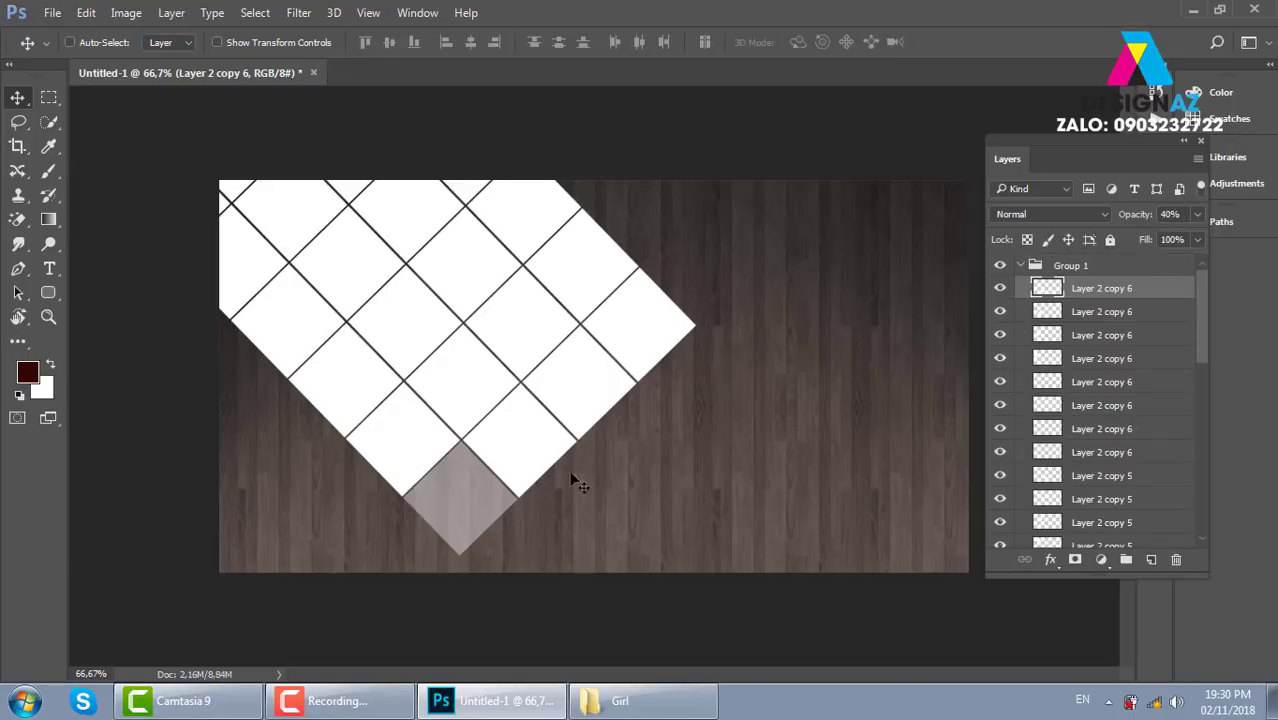
{"action": "left_click", "coordinate": [340, 400]}
{"action": "key", "text": "5"}
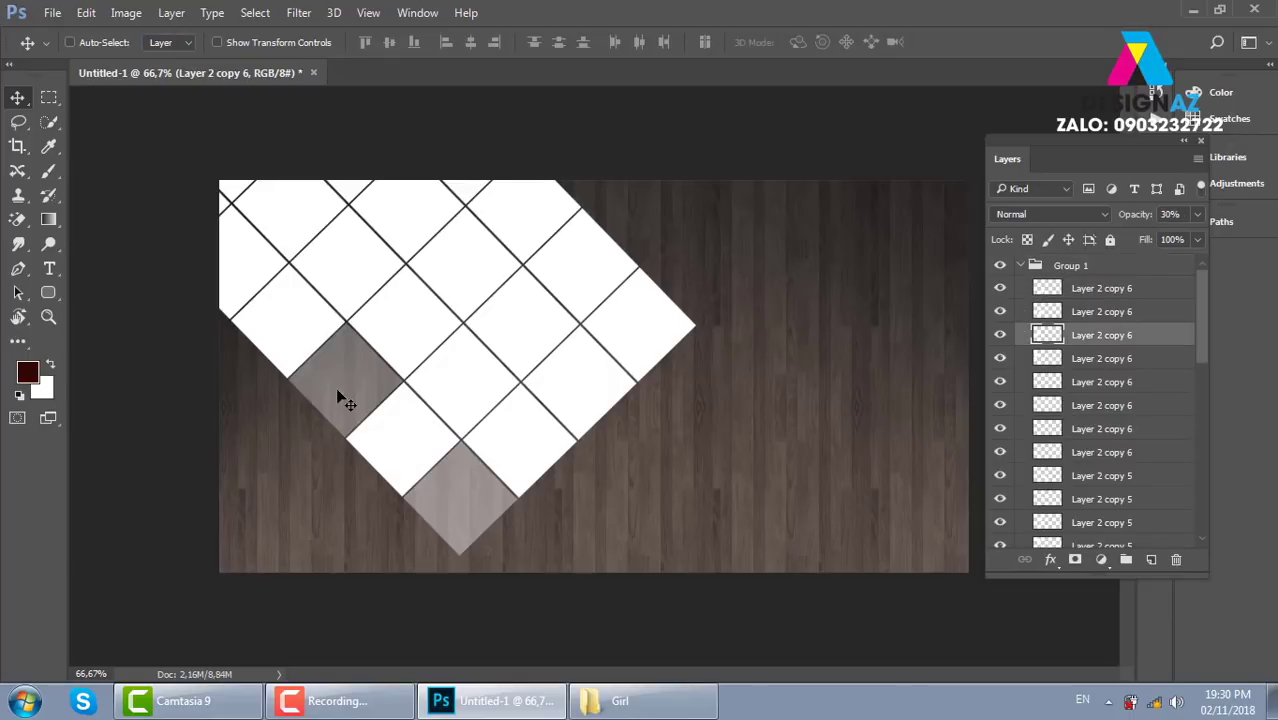
{"action": "left_click", "coordinate": [610, 268]}
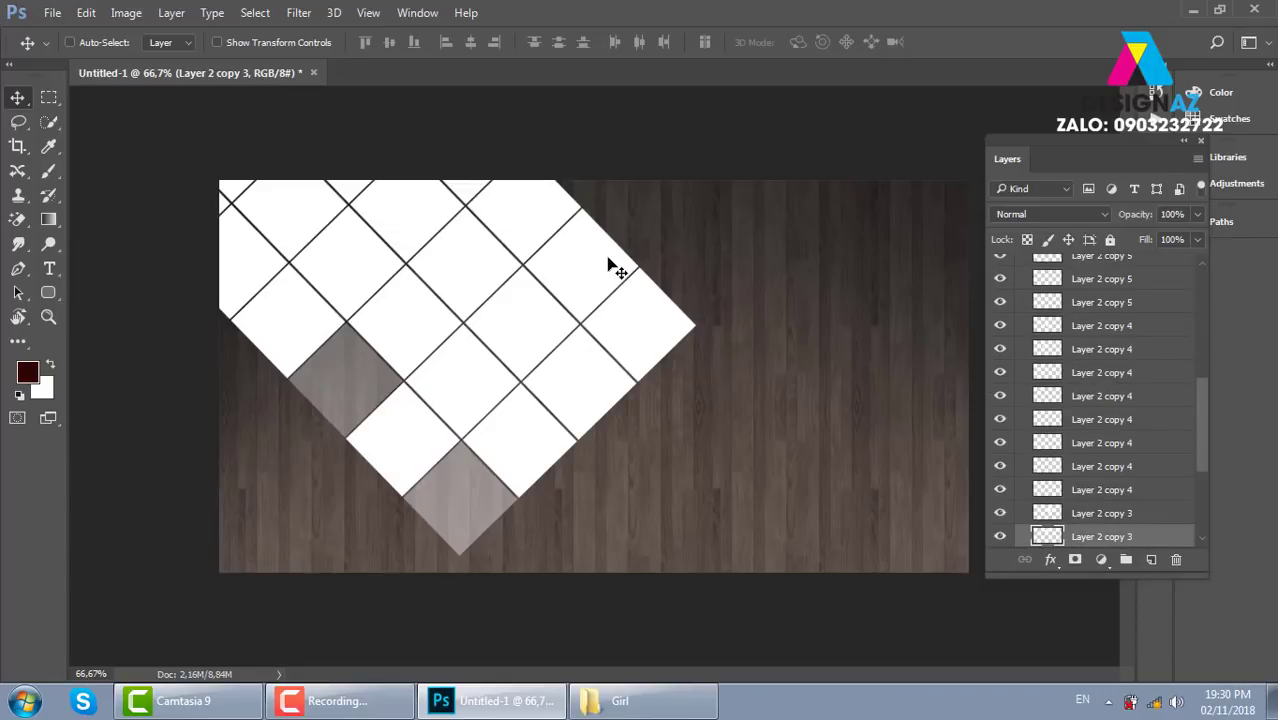
{"action": "key", "text": "5"}
{"action": "left_click", "coordinate": [610, 392]}
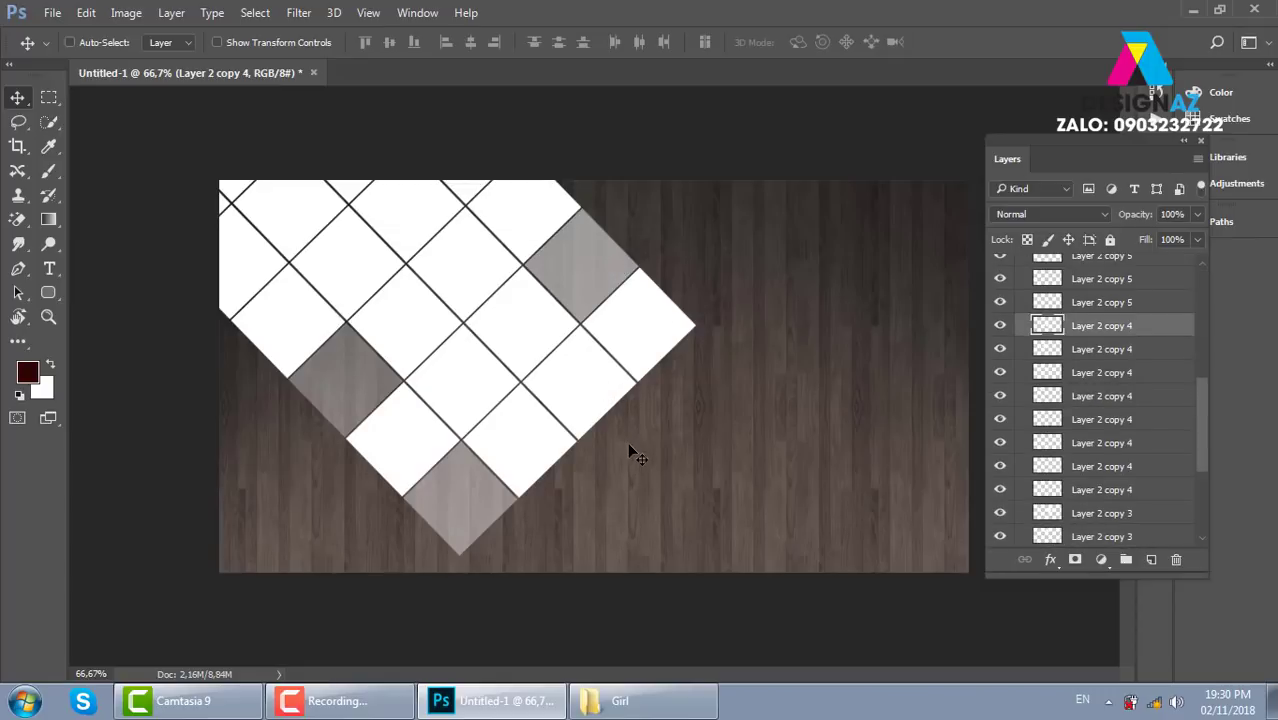
{"action": "key", "text": "5"}
{"action": "left_click", "coordinate": [292, 290], "text": "ctrl"}
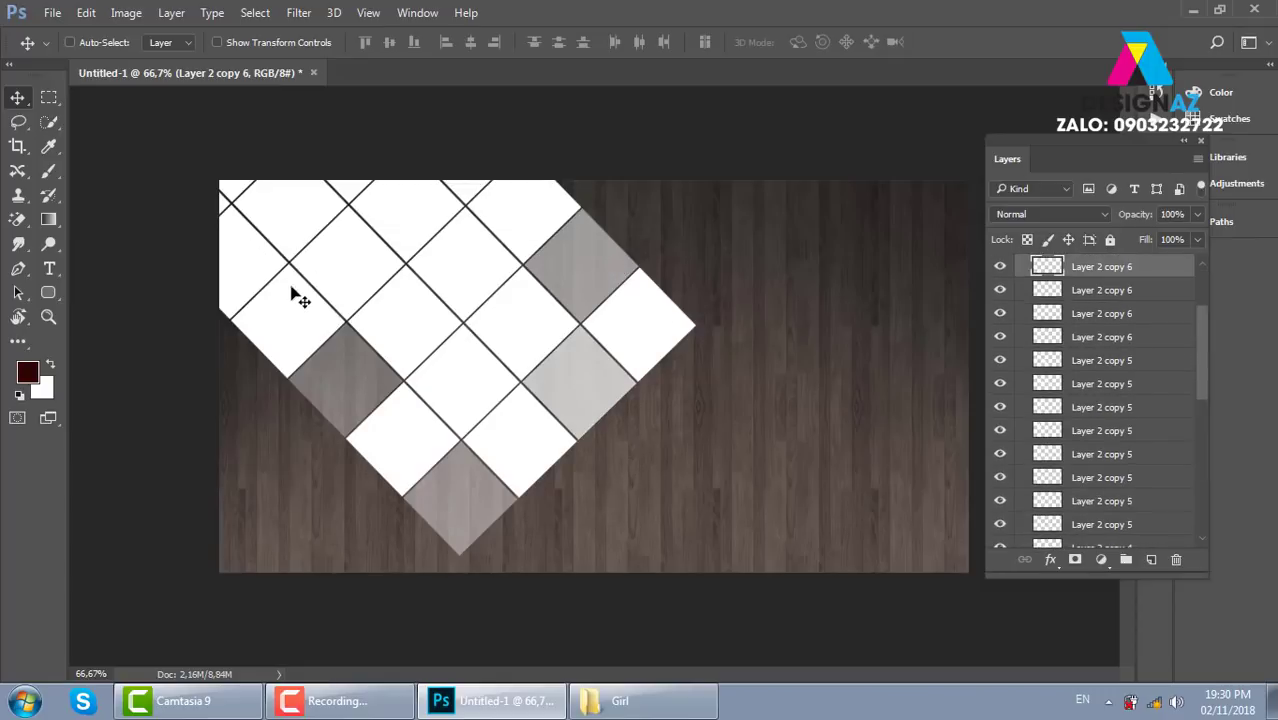
{"action": "key", "text": "2"}
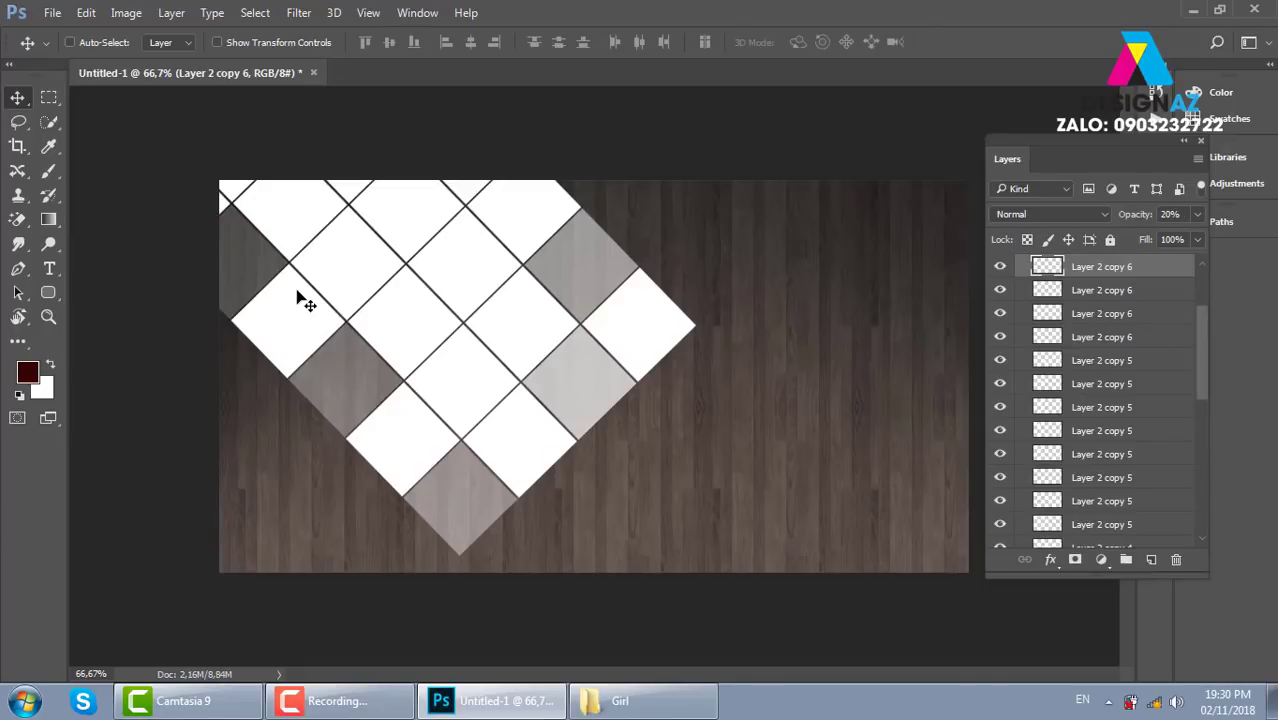
{"action": "key", "text": "6"}
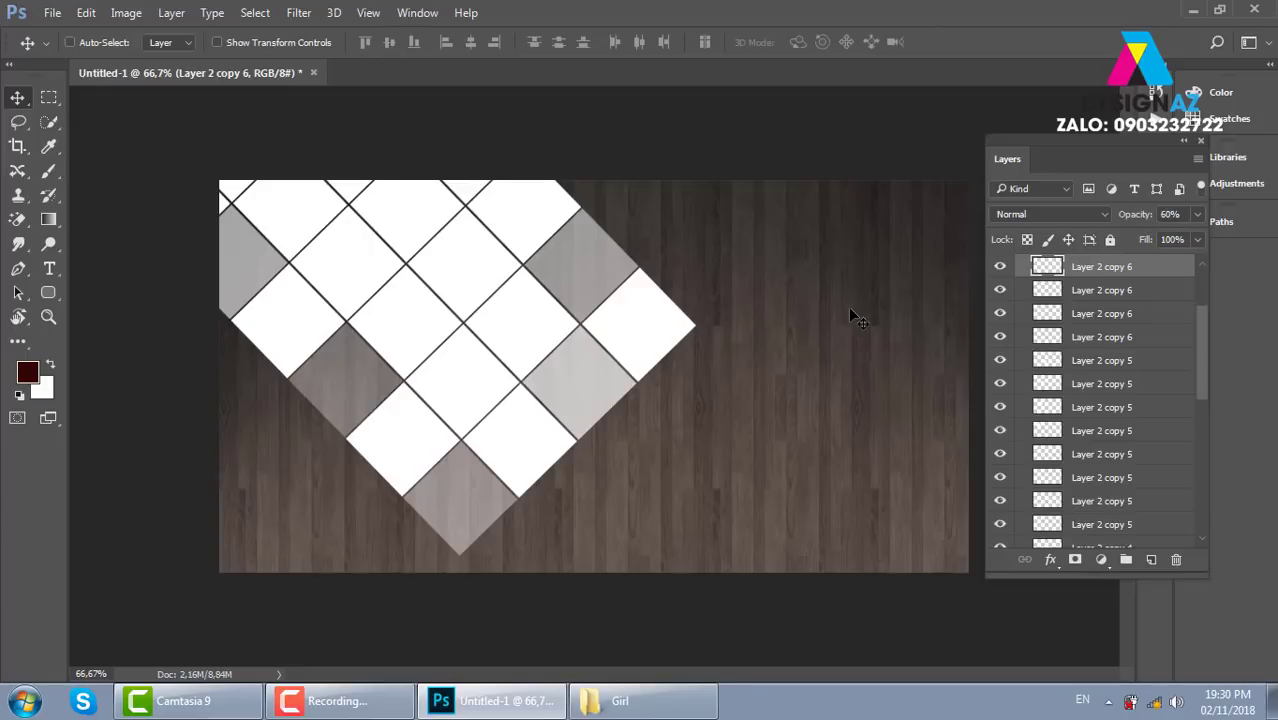
Step: Select Group 1 and collapse it in the Layers panel
{"action": "scroll", "coordinate": [1205, 353], "scroll_direction": "up", "scroll_amount": 3}
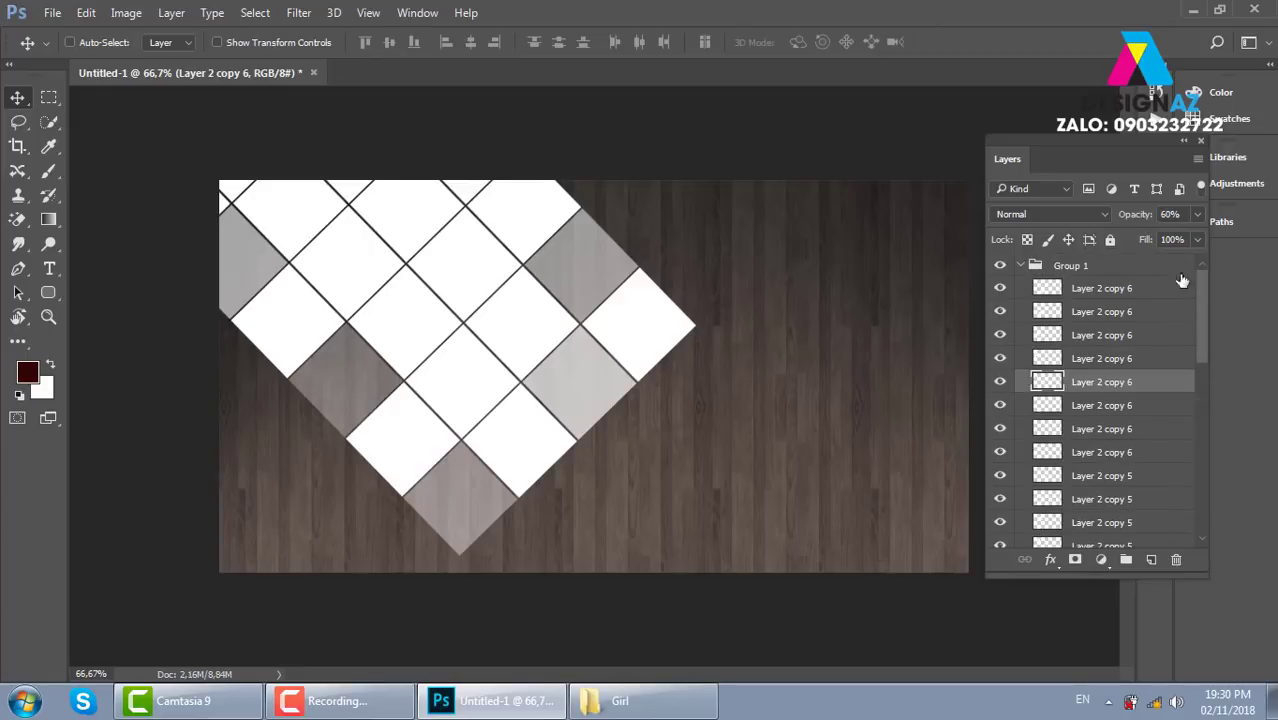
{"action": "left_click", "coordinate": [1023, 268]}
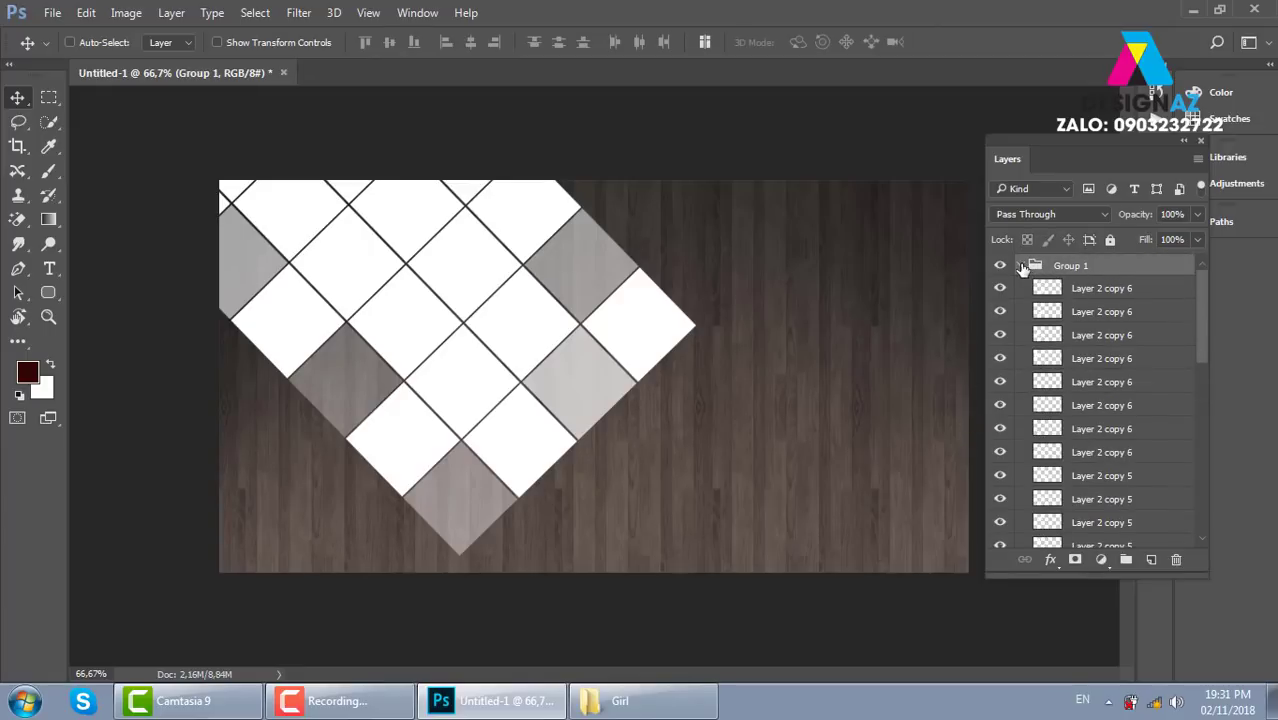
{"action": "left_click", "coordinate": [1020, 266]}
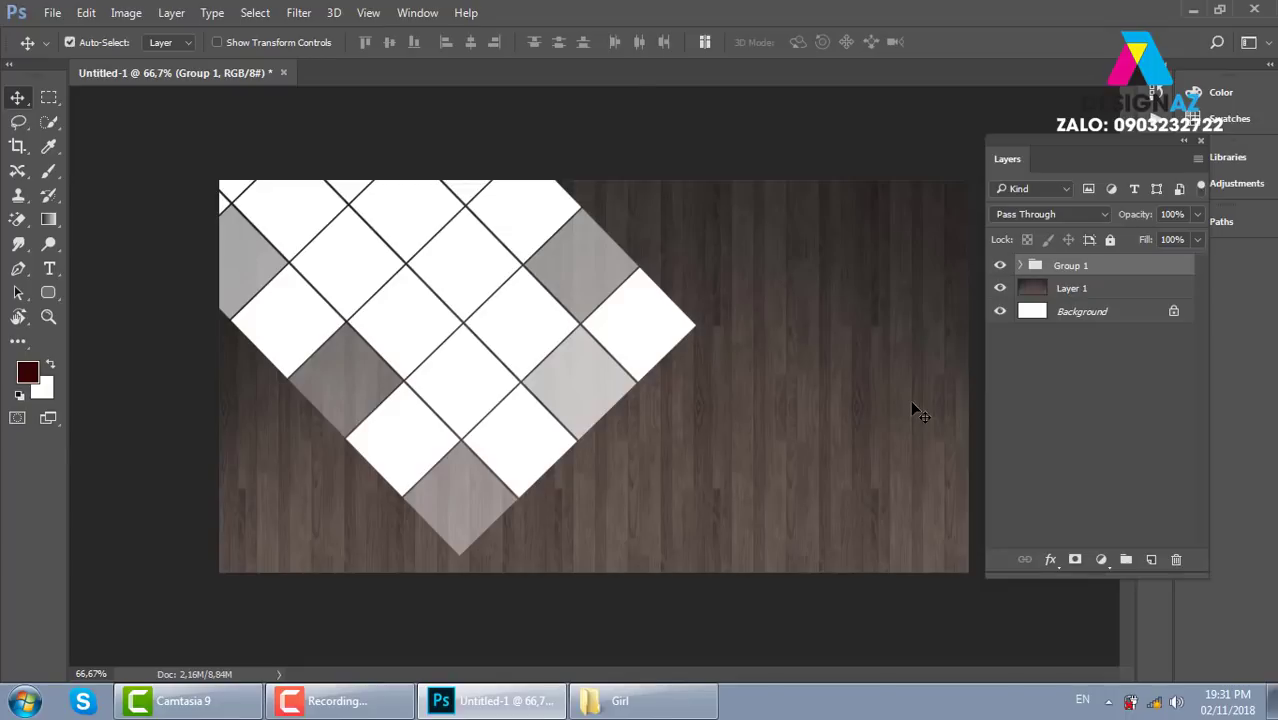
{"action": "key", "text": "ctrl+o"}
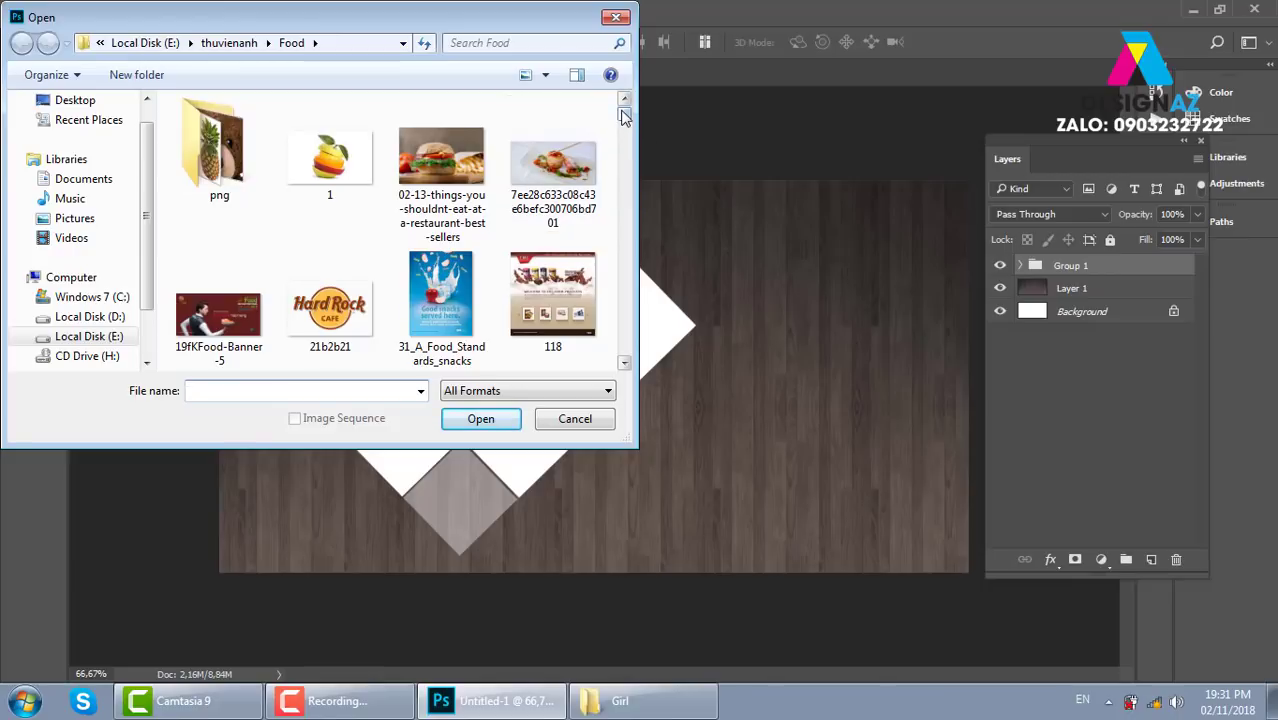
Step: Browse the interior and hoa folders under thuvienanh in the Open dialog, looking for a photo
{"action": "scroll", "coordinate": [624, 128], "scroll_direction": "down", "scroll_amount": 2}
{"action": "left_click_drag", "start_coordinate": [624, 128], "coordinate": [627, 148]}
{"action": "left_click_drag", "start_coordinate": [627, 153], "coordinate": [629, 172]}
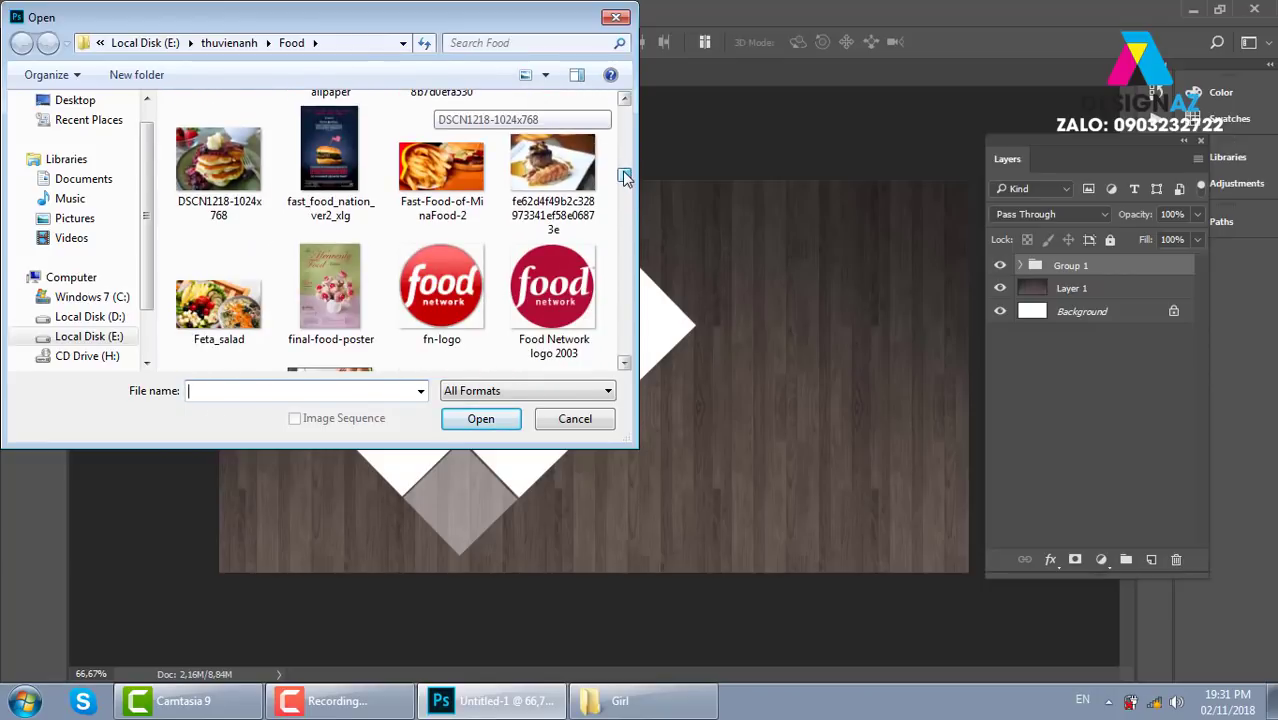
{"action": "left_click_drag", "start_coordinate": [627, 172], "coordinate": [628, 180]}
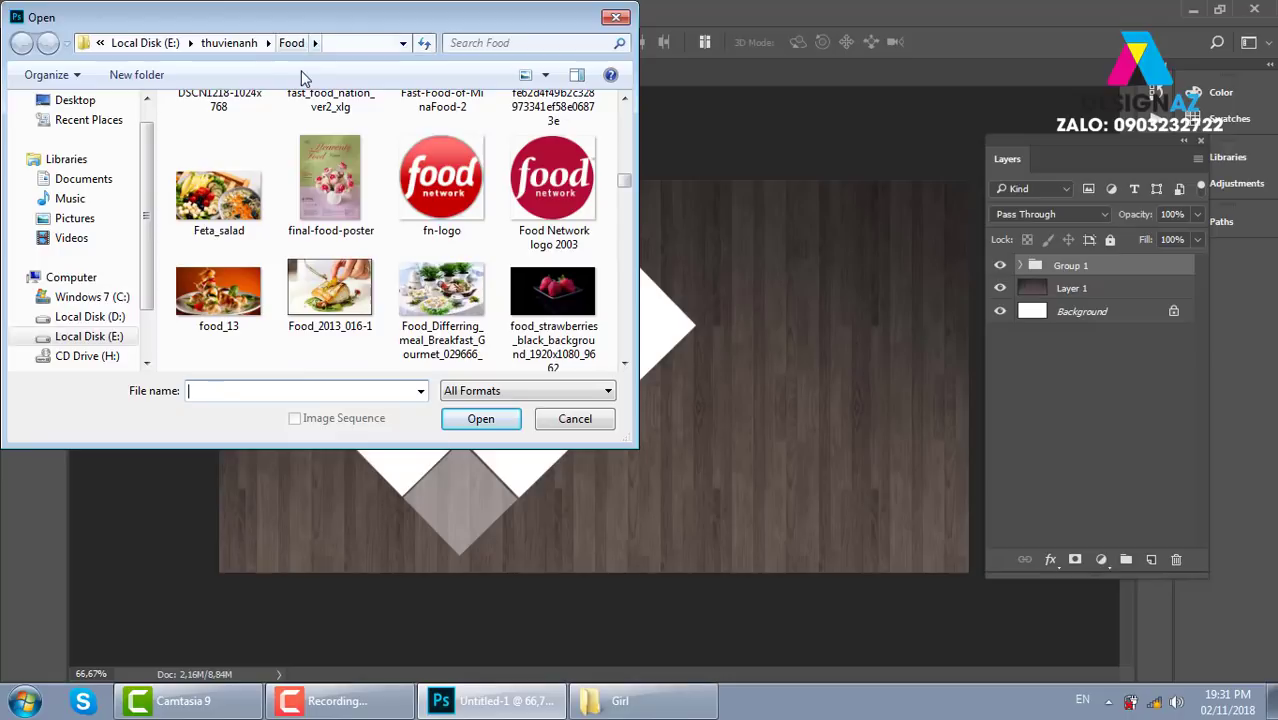
{"action": "left_click", "coordinate": [232, 44]}
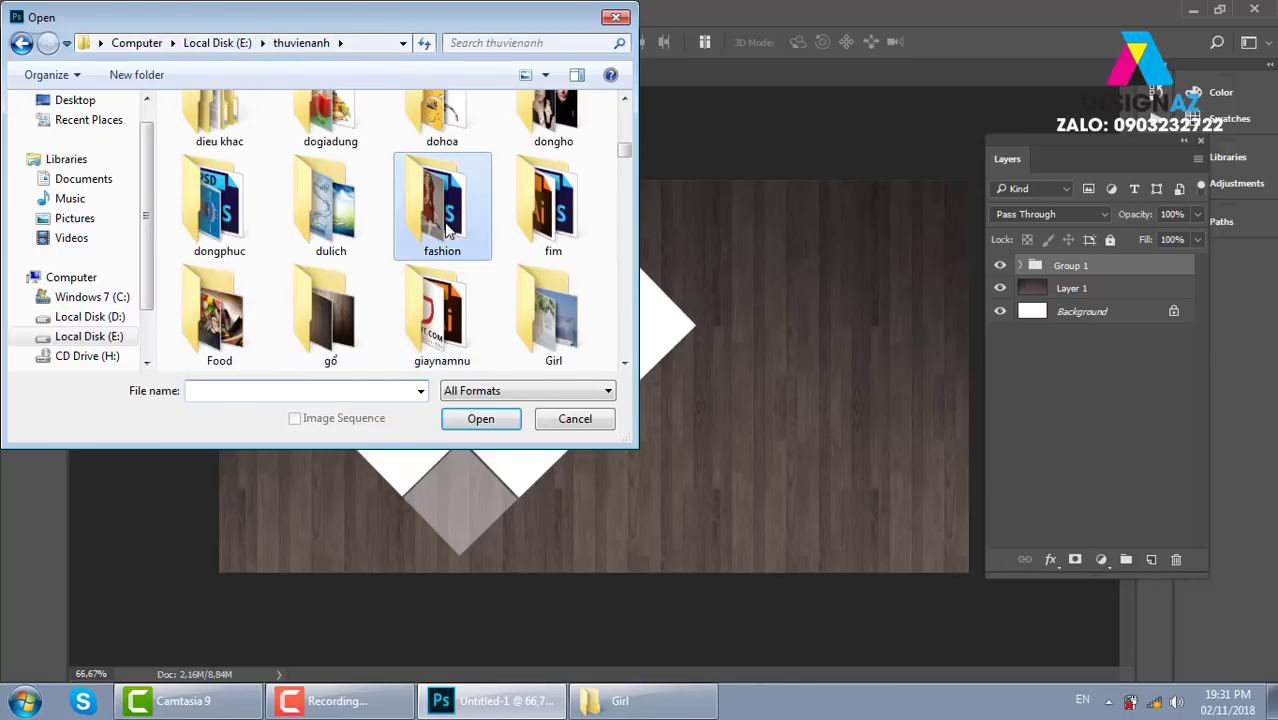
{"action": "scroll", "coordinate": [440, 180], "scroll_direction": "down", "scroll_amount": 3}
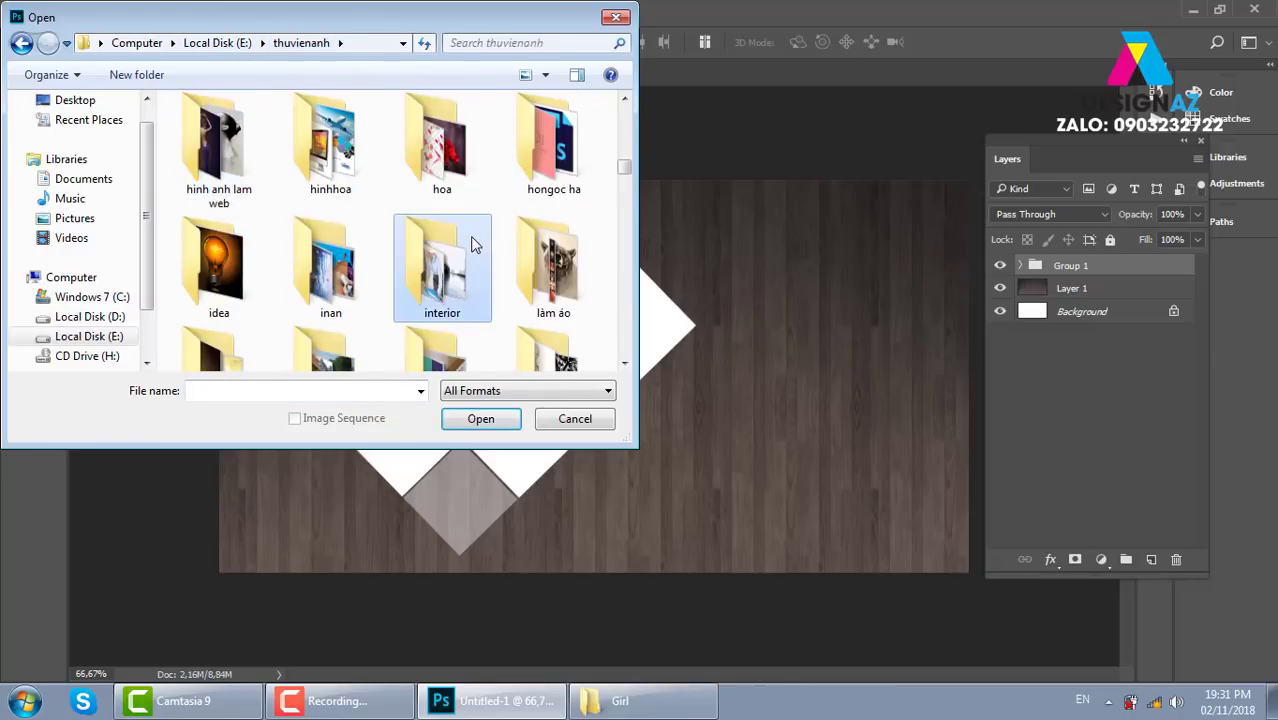
{"action": "double_click", "coordinate": [475, 245]}
{"action": "left_click", "coordinate": [470, 244]}
{"action": "left_click", "coordinate": [230, 43]}
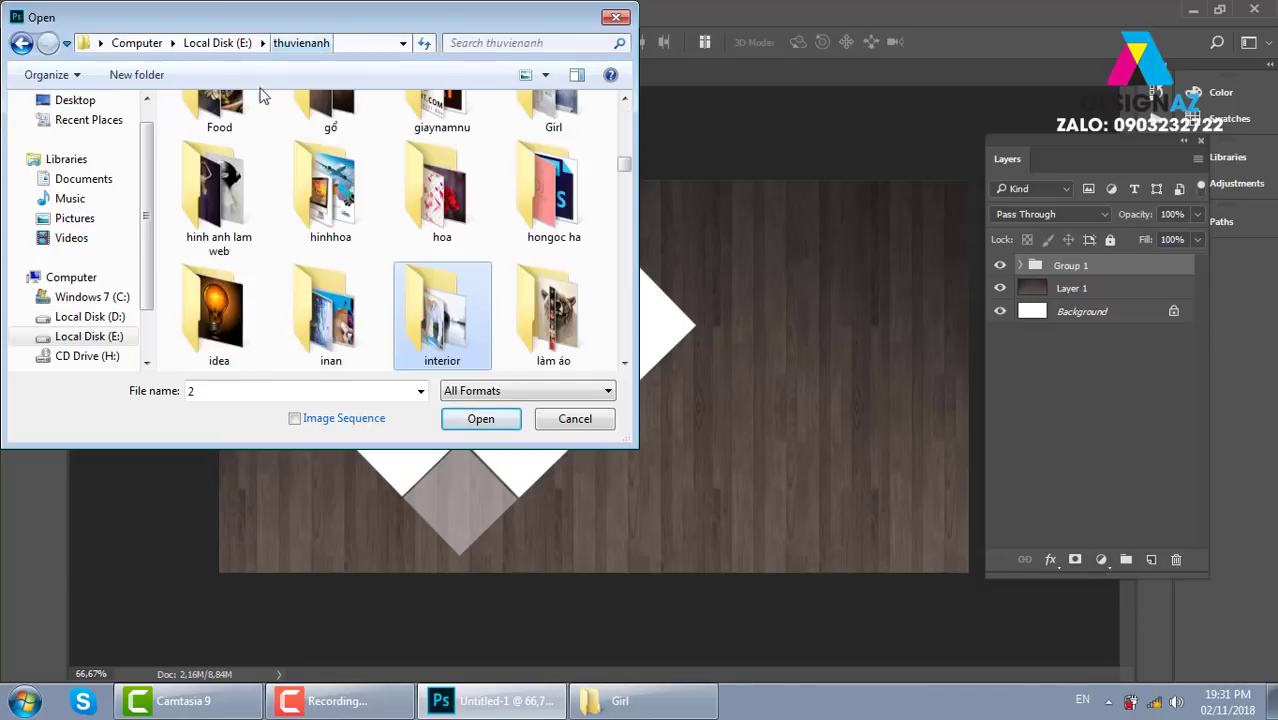
{"action": "double_click", "coordinate": [442, 180]}
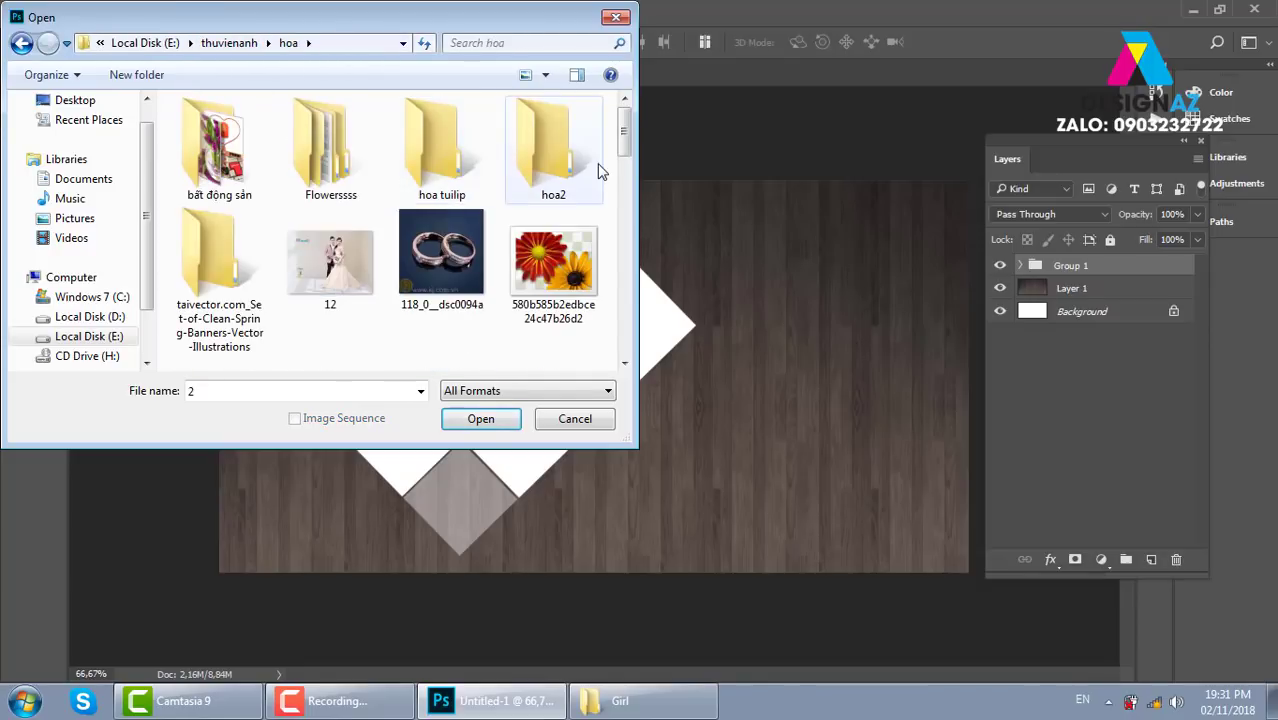
{"action": "mouse_move", "coordinate": [622, 145]}
{"action": "left_mouse_down"}
{"action": "mouse_move", "coordinate": [619, 335]}
{"action": "mouse_move", "coordinate": [628, 205]}
{"action": "left_mouse_up"}
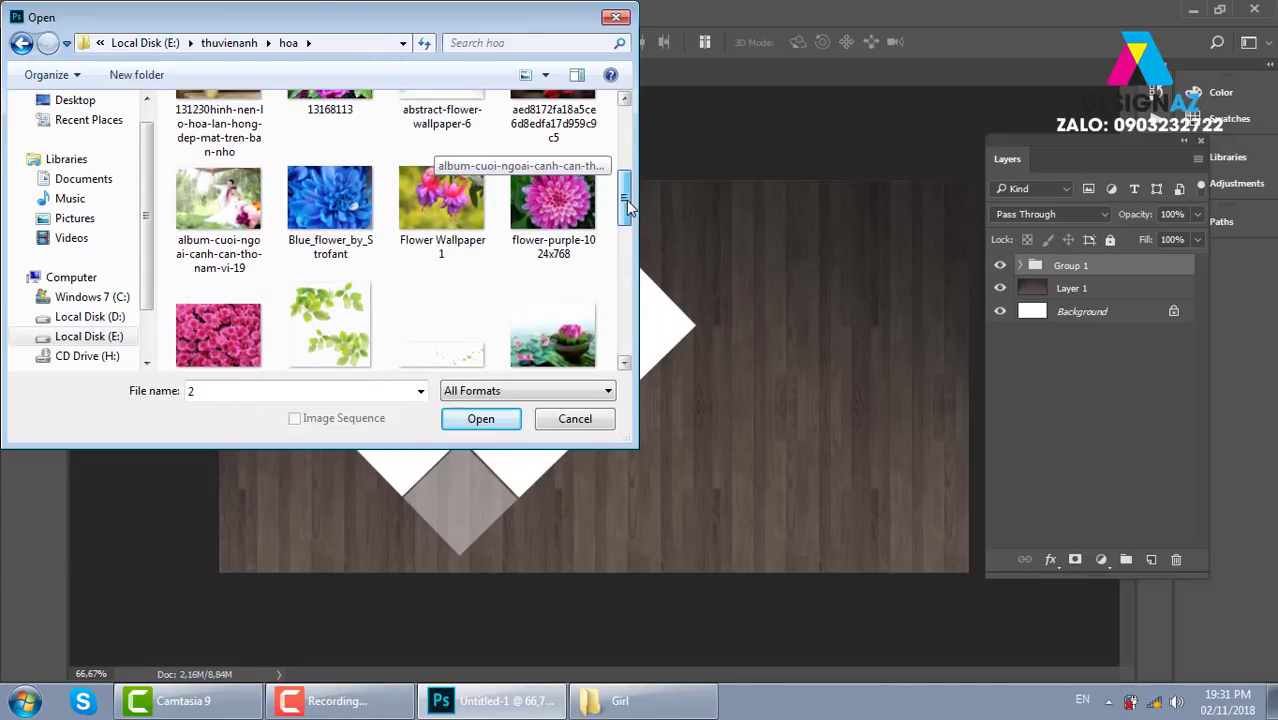
{"action": "left_click", "coordinate": [229, 43]}
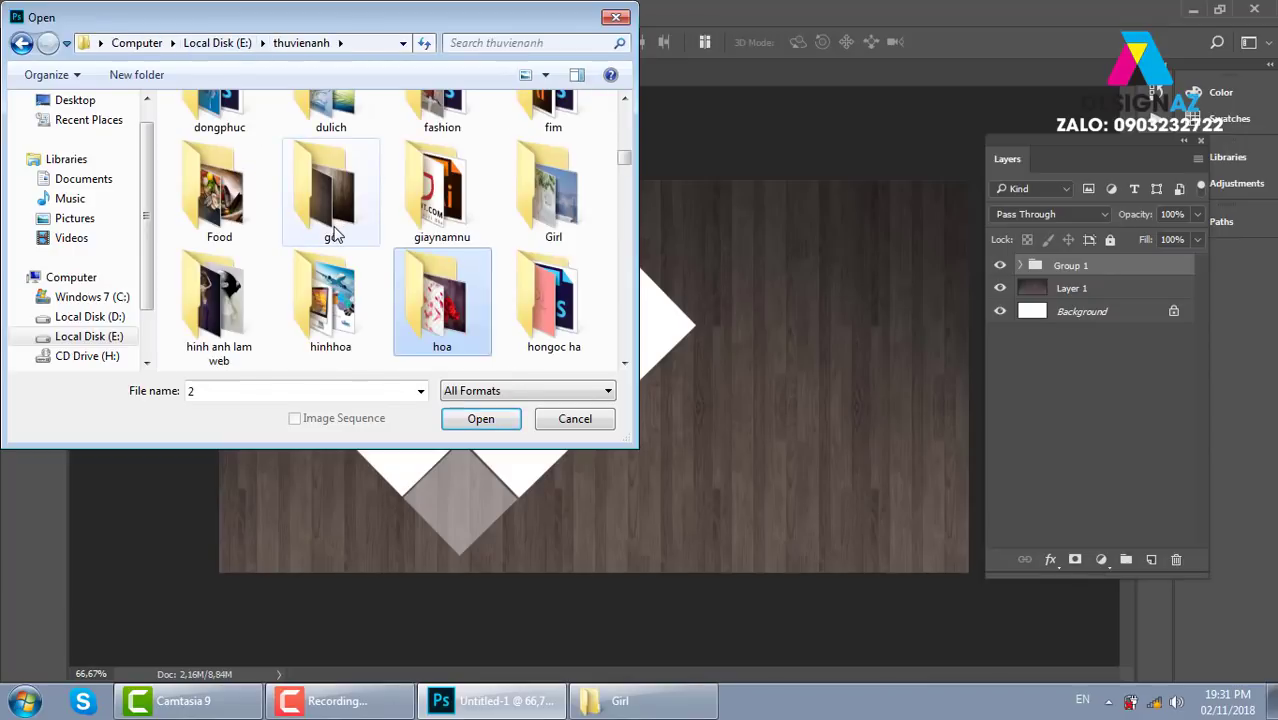
{"action": "scroll", "coordinate": [330, 165], "scroll_direction": "down", "scroll_amount": 5}
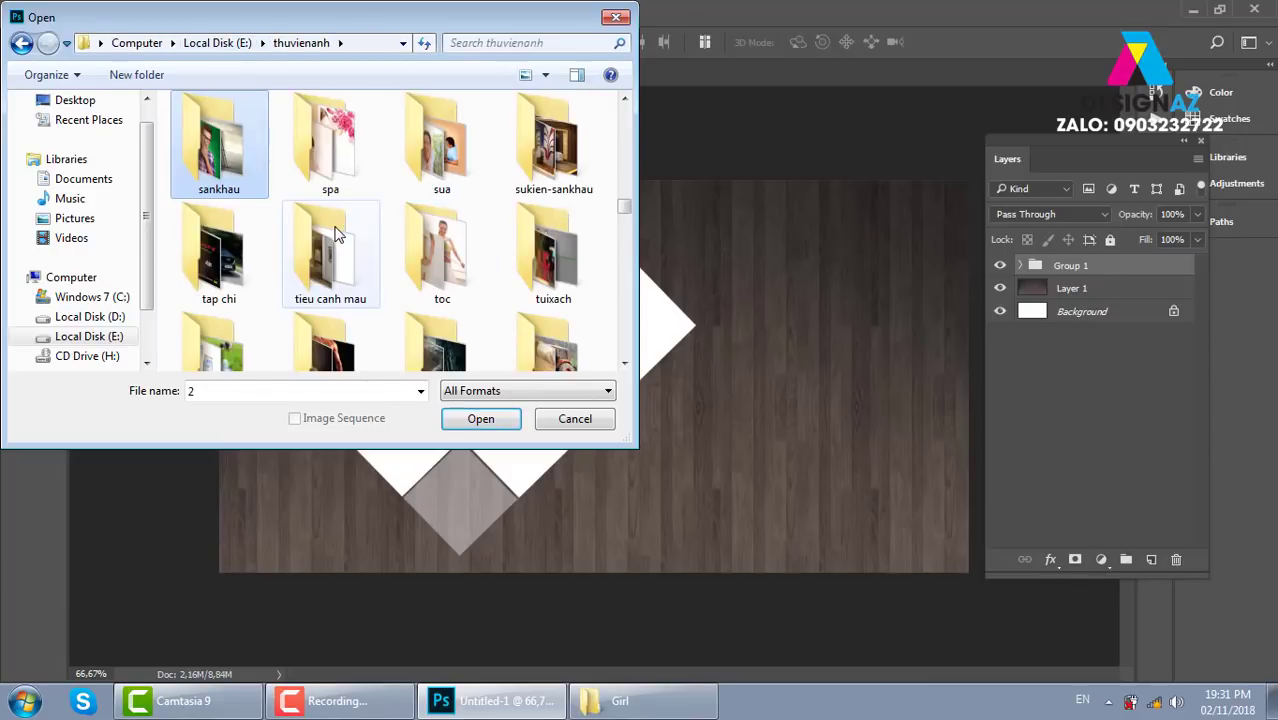
{"action": "double_click", "coordinate": [330, 165]}
{"action": "left_click_drag", "start_coordinate": [630, 114], "coordinate": [628, 140]}
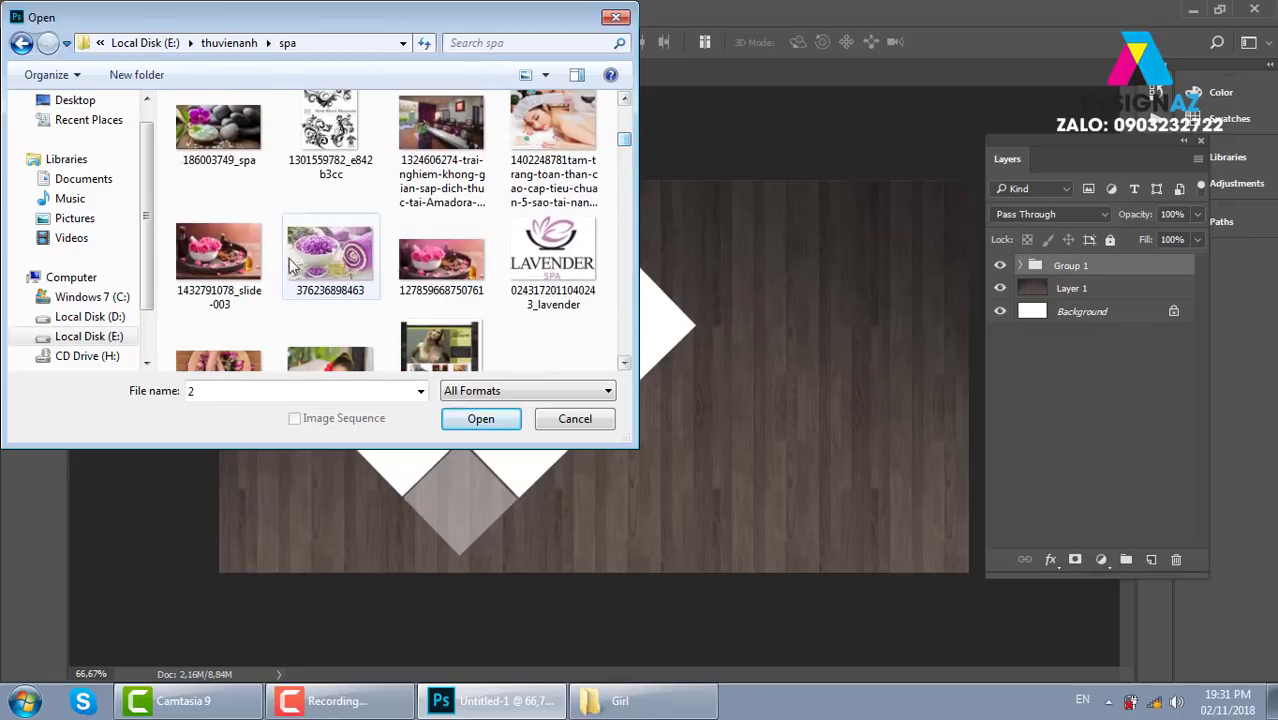
{"action": "left_click", "coordinate": [440, 260]}
{"action": "left_click", "coordinate": [480, 420]}
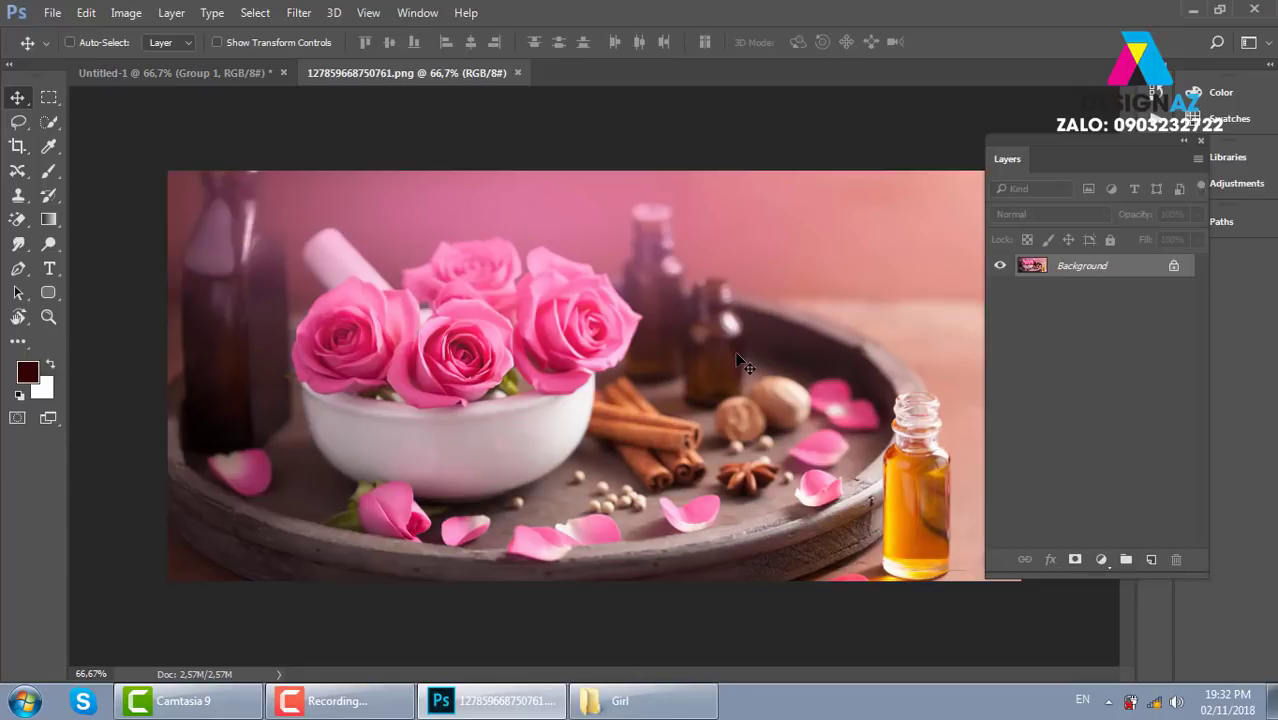
Step: Select the whole rose photo, close it, target Group 1 with group auto-select, and paste it as Layer 3
{"action": "key", "text": "ctrl+a"}
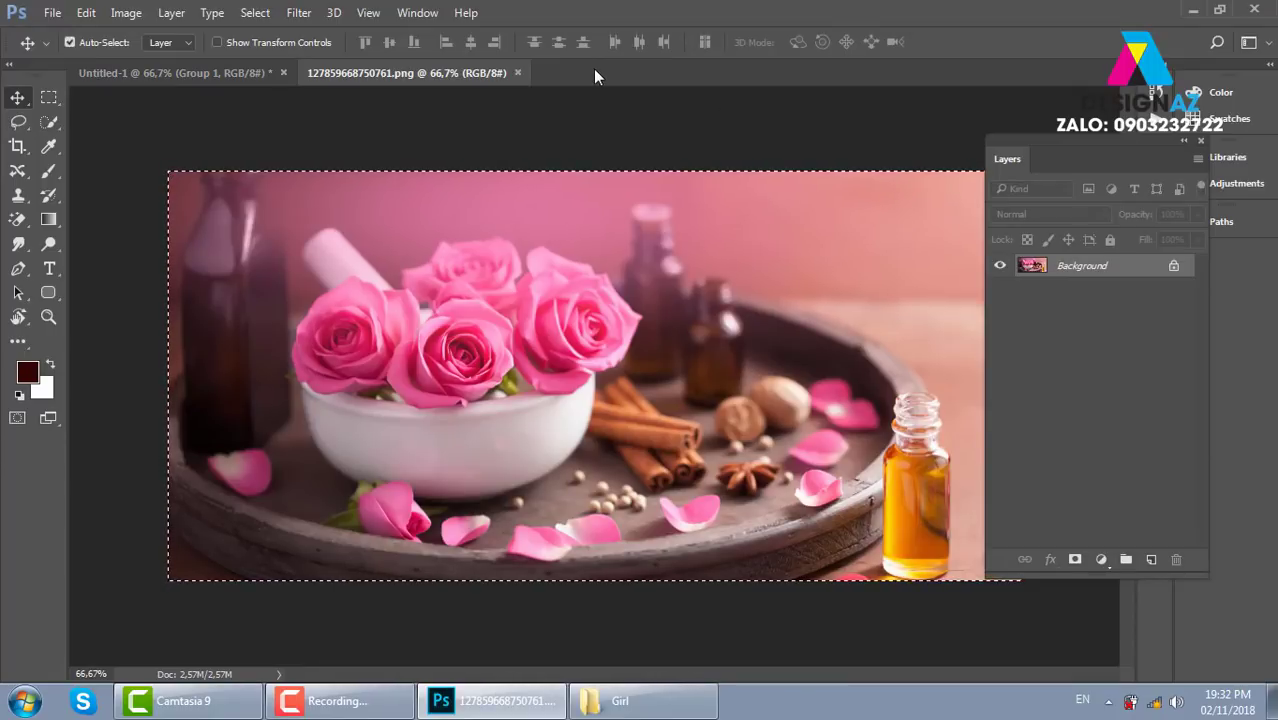
{"action": "key", "text": "ctrl+w"}
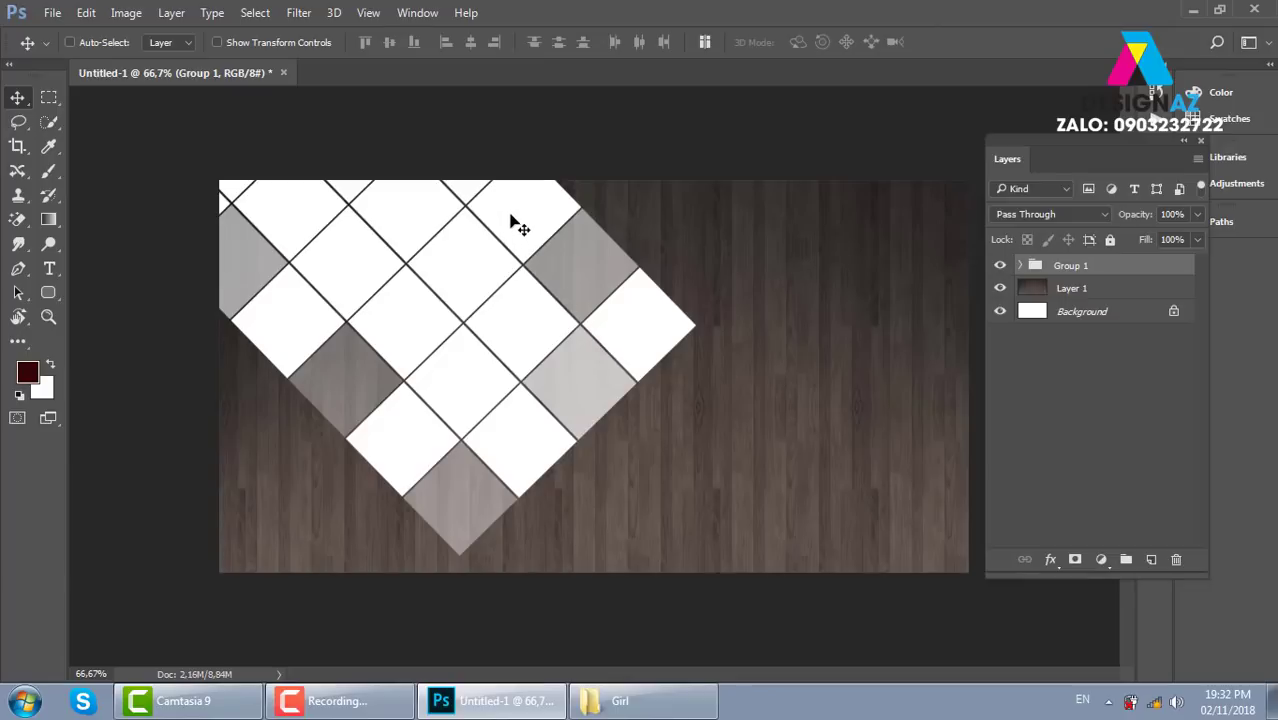
{"action": "right_click", "coordinate": [512, 218]}
{"action": "left_click", "coordinate": [552, 228]}
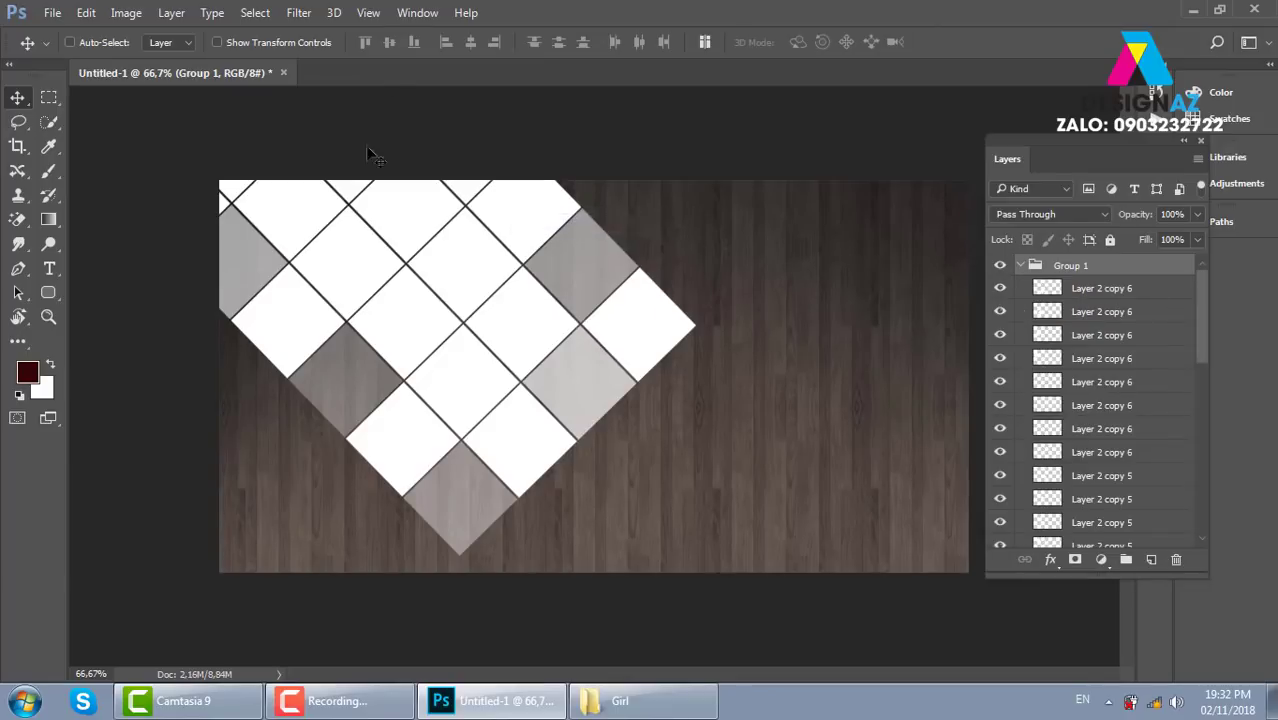
{"action": "left_click", "coordinate": [184, 42]}
{"action": "left_click", "coordinate": [160, 58]}
{"action": "key", "text": "ctrl+v"}
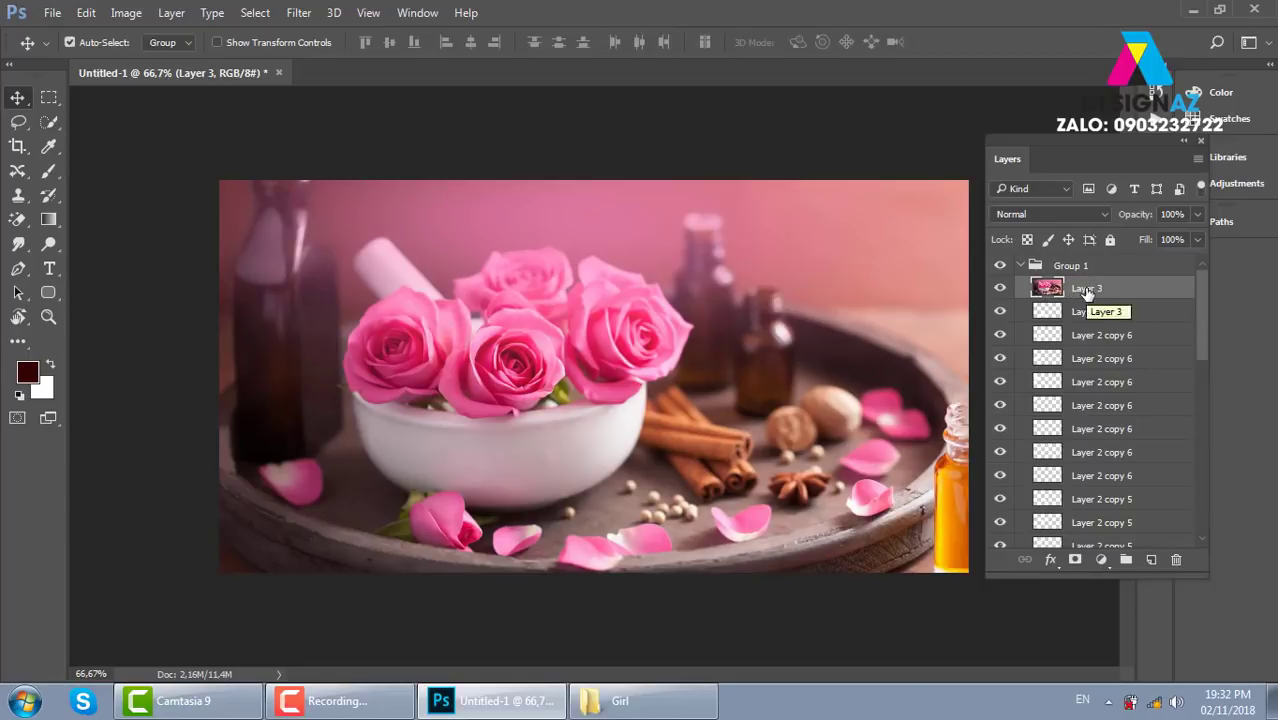
Step: Move Layer 3 above Group 1, clip it to the diamond tiles, and shift it up-left
{"action": "left_click_drag", "start_coordinate": [1087, 291], "coordinate": [1087, 280]}
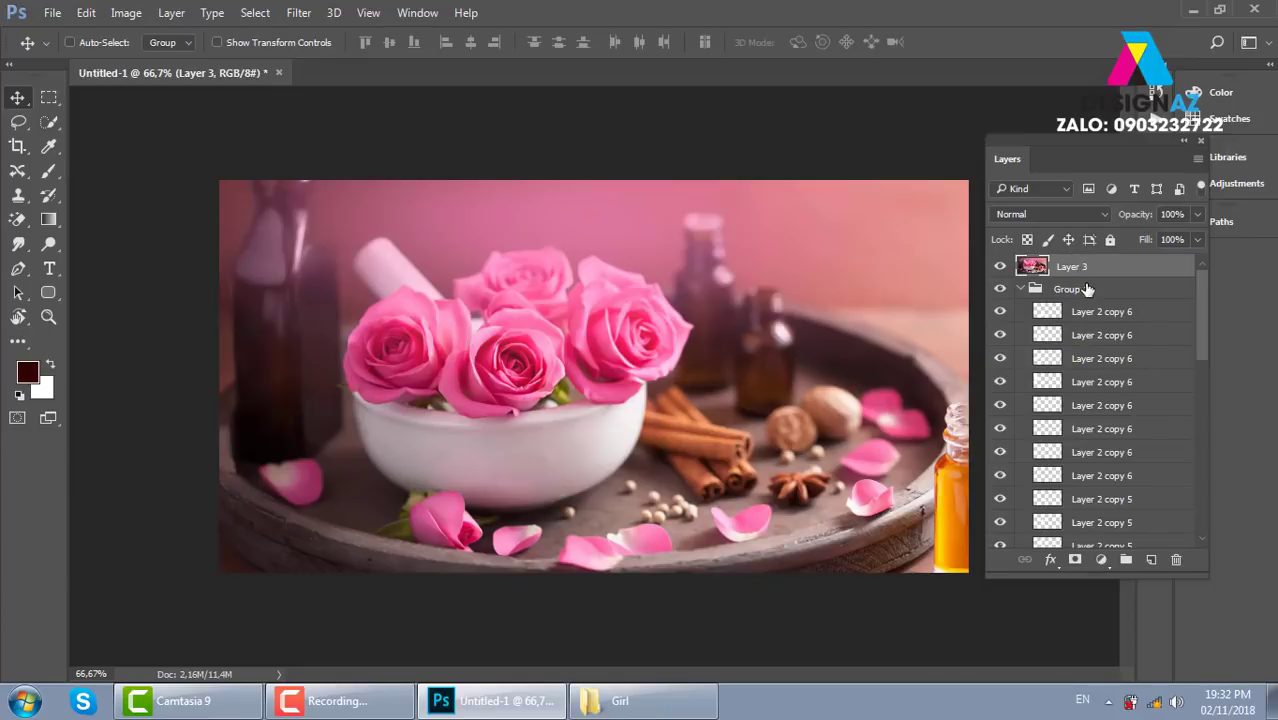
{"action": "right_click", "coordinate": [1141, 268]}
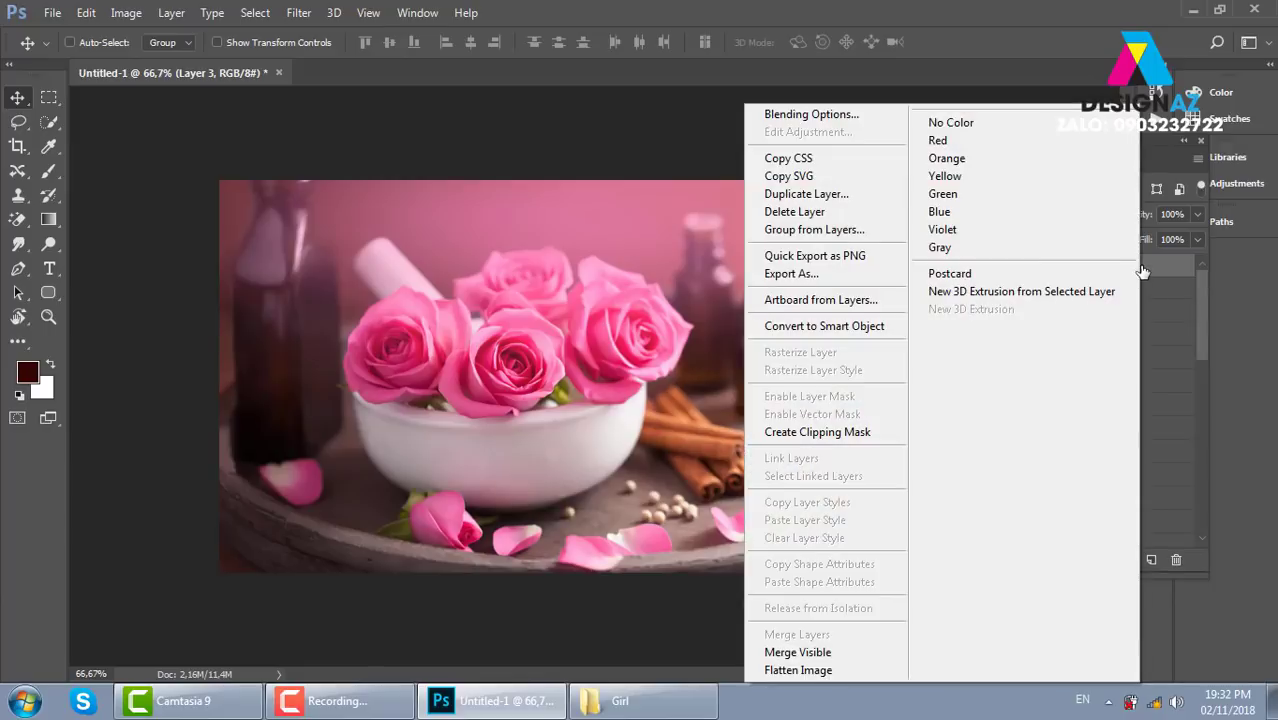
{"action": "left_click", "coordinate": [830, 432]}
{"action": "mouse_move", "coordinate": [697, 420]}
{"action": "left_mouse_down"}
{"action": "mouse_move", "coordinate": [615, 361]}
{"action": "mouse_move", "coordinate": [616, 372]}
{"action": "left_mouse_up"}
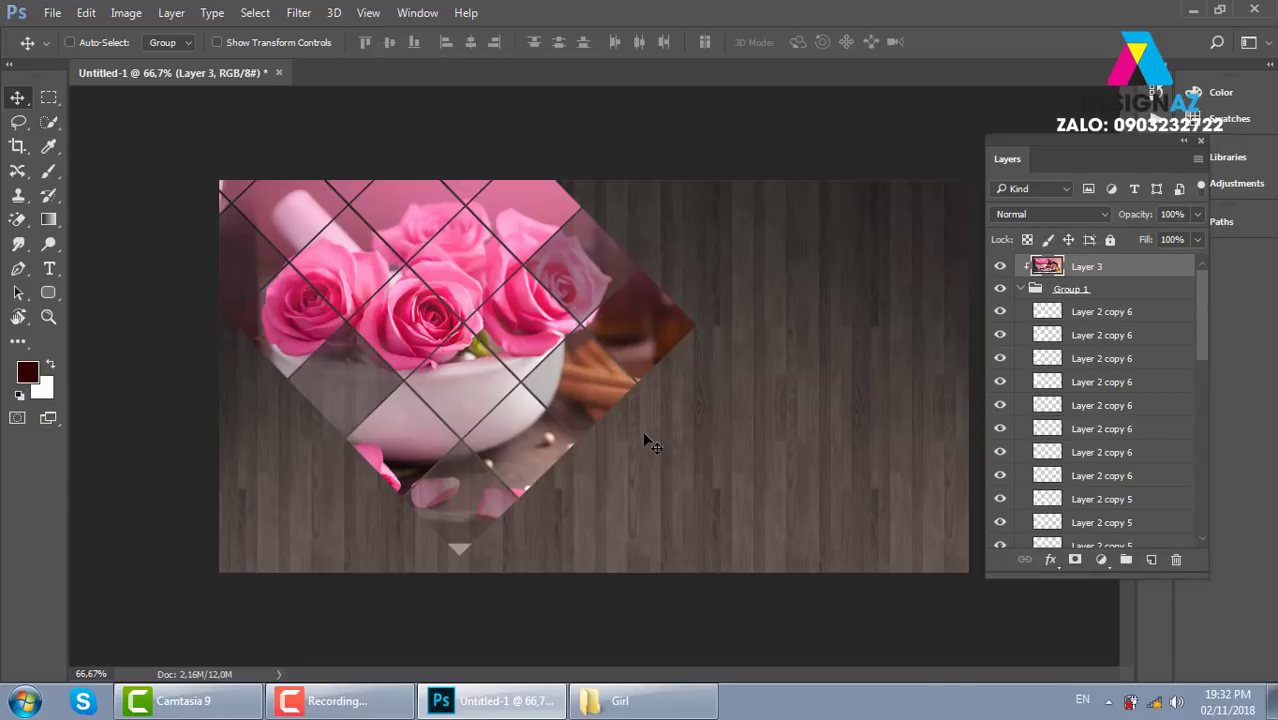
{"action": "left_click", "coordinate": [49, 97]}
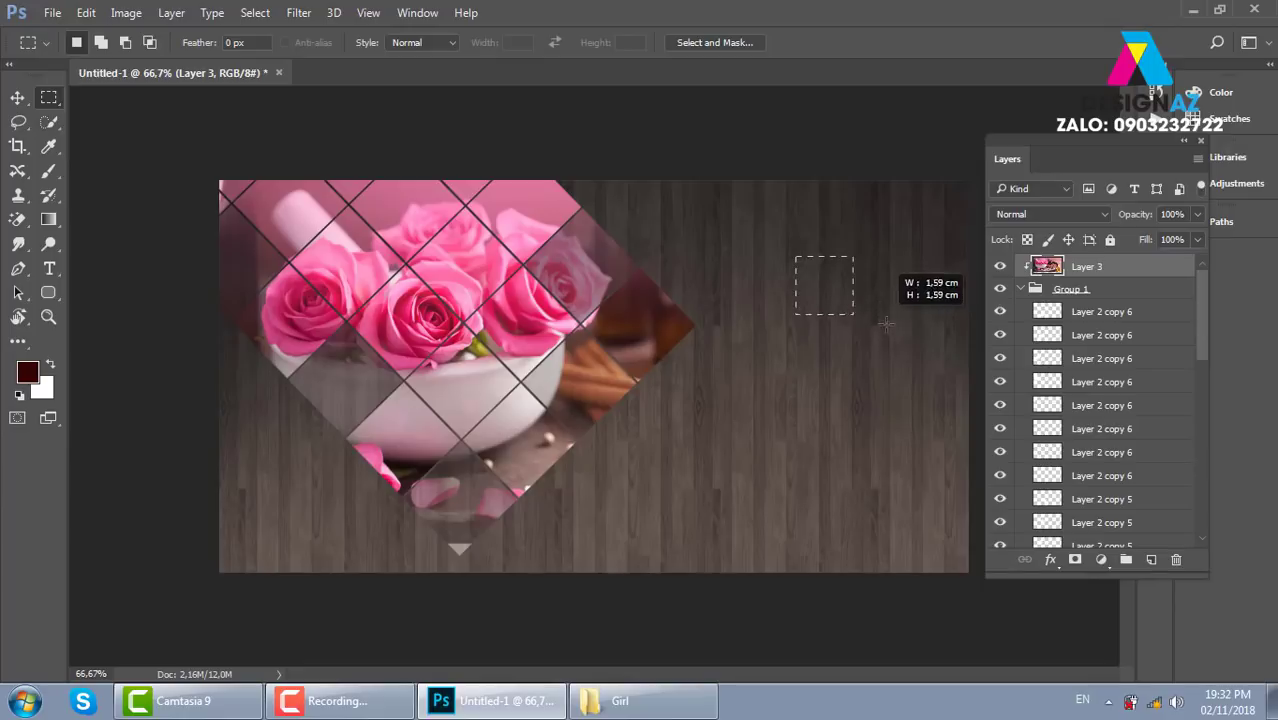
Step: Fill a rectangle on new Layer 4 with pink sampled from a rose
{"action": "left_click_drag", "start_coordinate": [794, 256], "coordinate": [860, 322]}
{"action": "left_click_drag", "start_coordinate": [712, 234], "coordinate": [861, 393]}
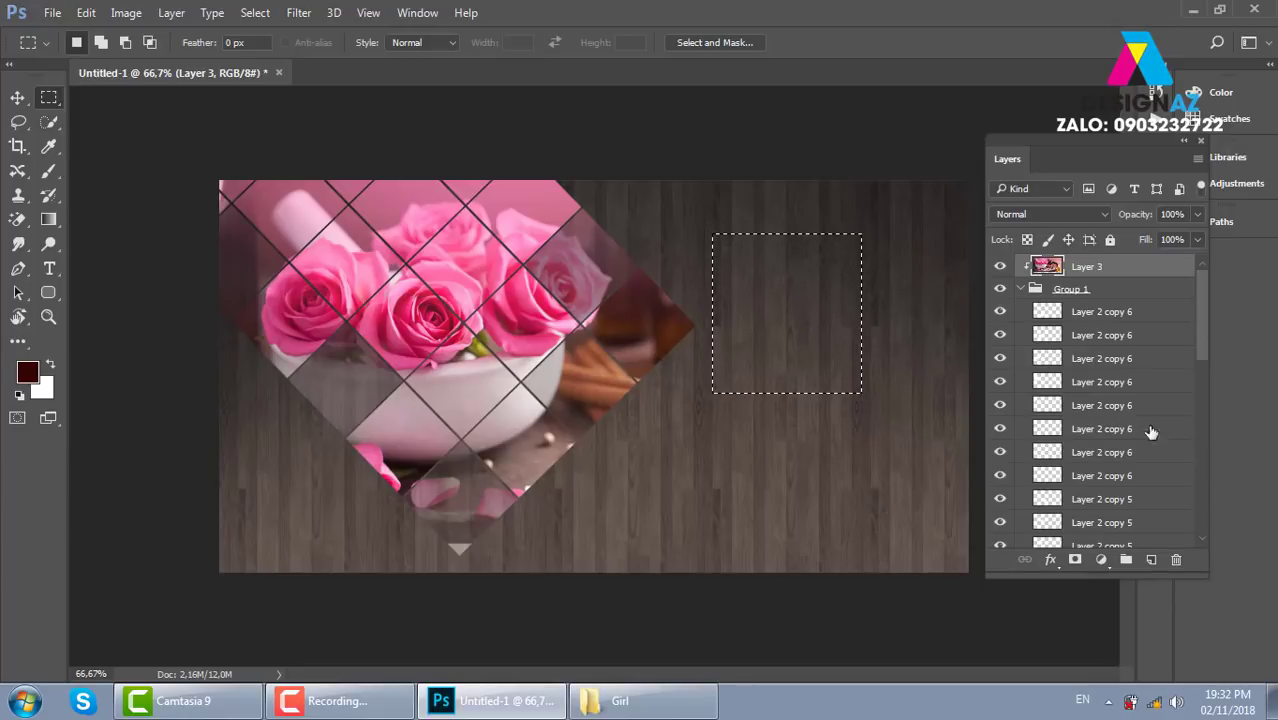
{"action": "left_click", "coordinate": [1151, 559]}
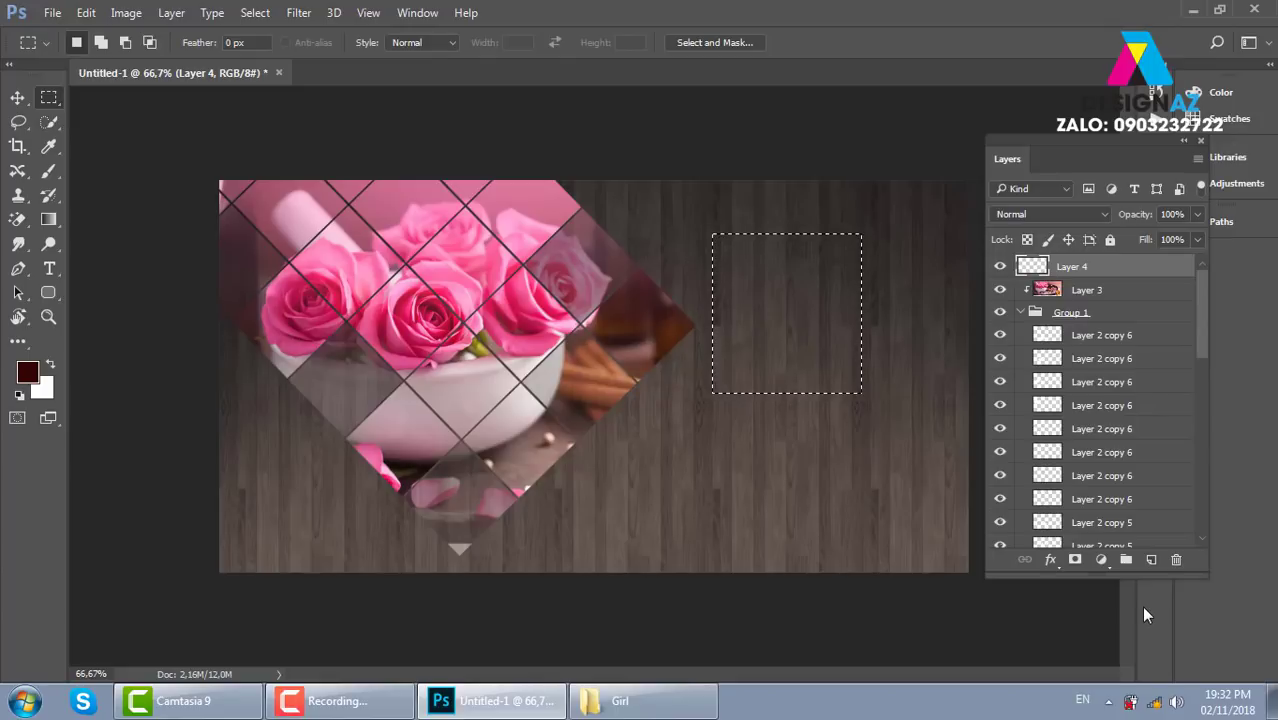
{"action": "key", "text": "i"}
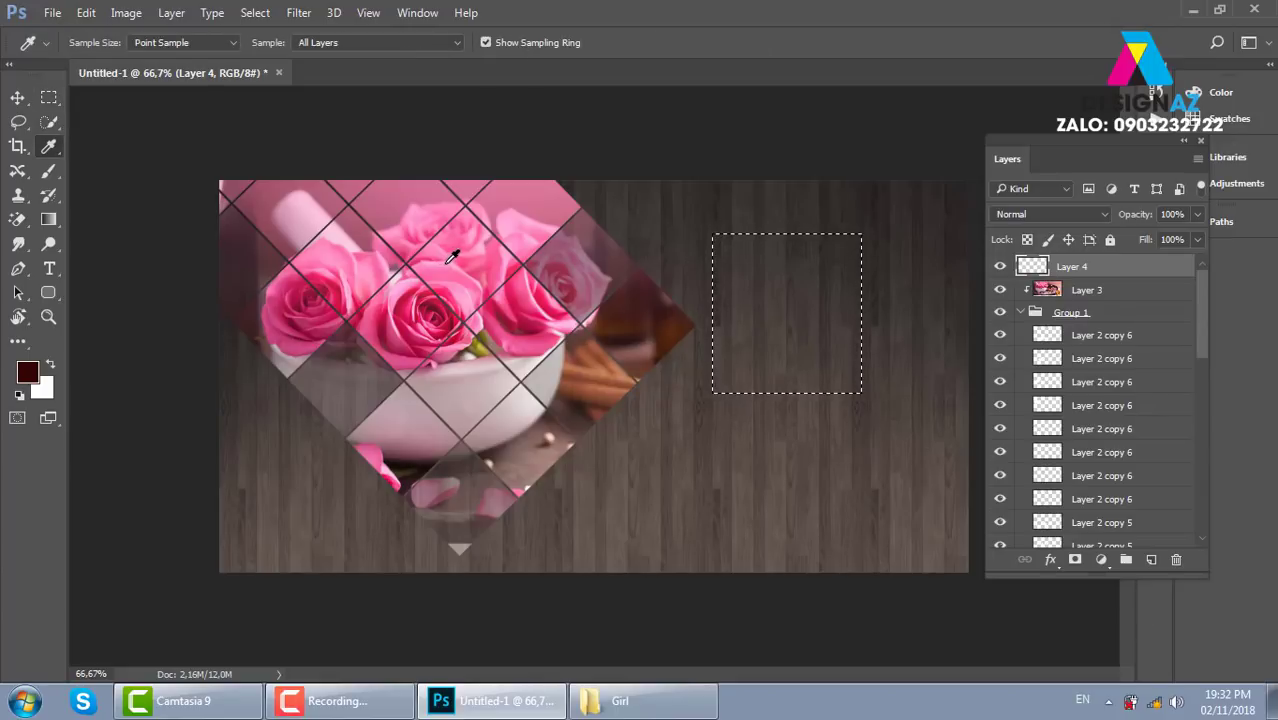
{"action": "left_click", "coordinate": [448, 258]}
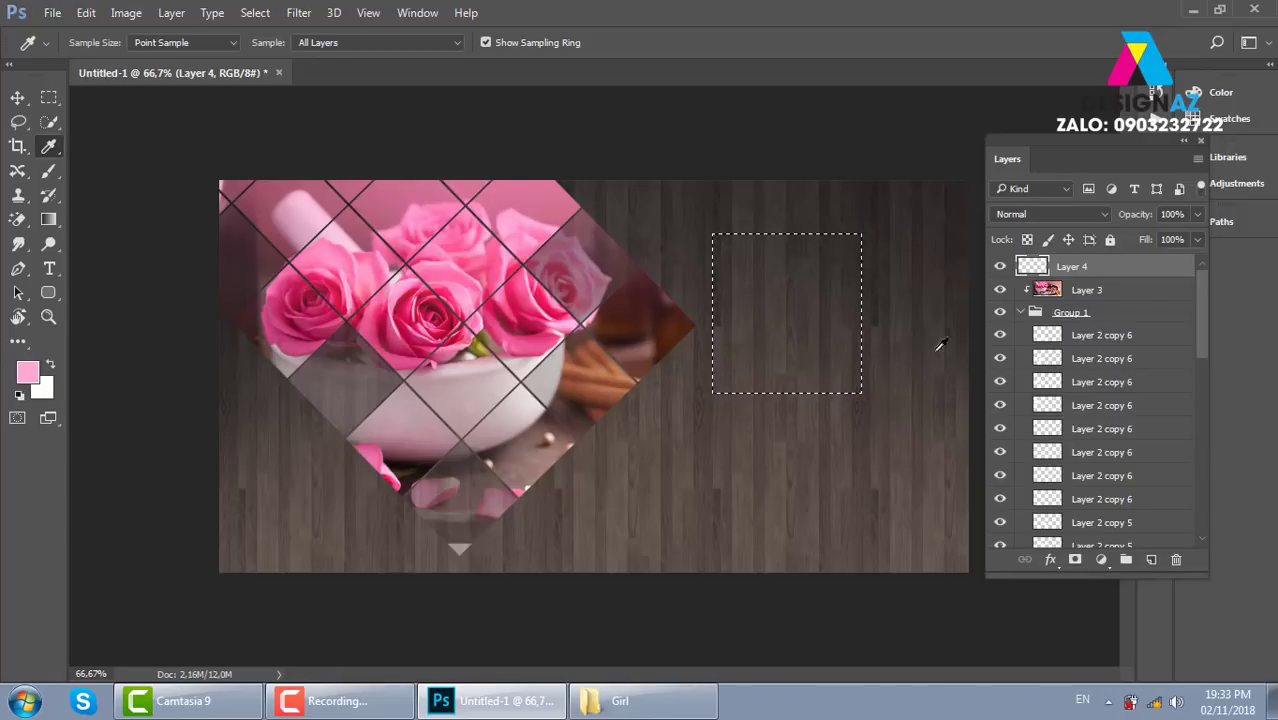
{"action": "key", "text": "alt+BackSpace"}
Step: Restack pink Layer 4 above the wood texture Layer 1, beneath Group 1
{"action": "double_click", "coordinate": [1108, 455]}
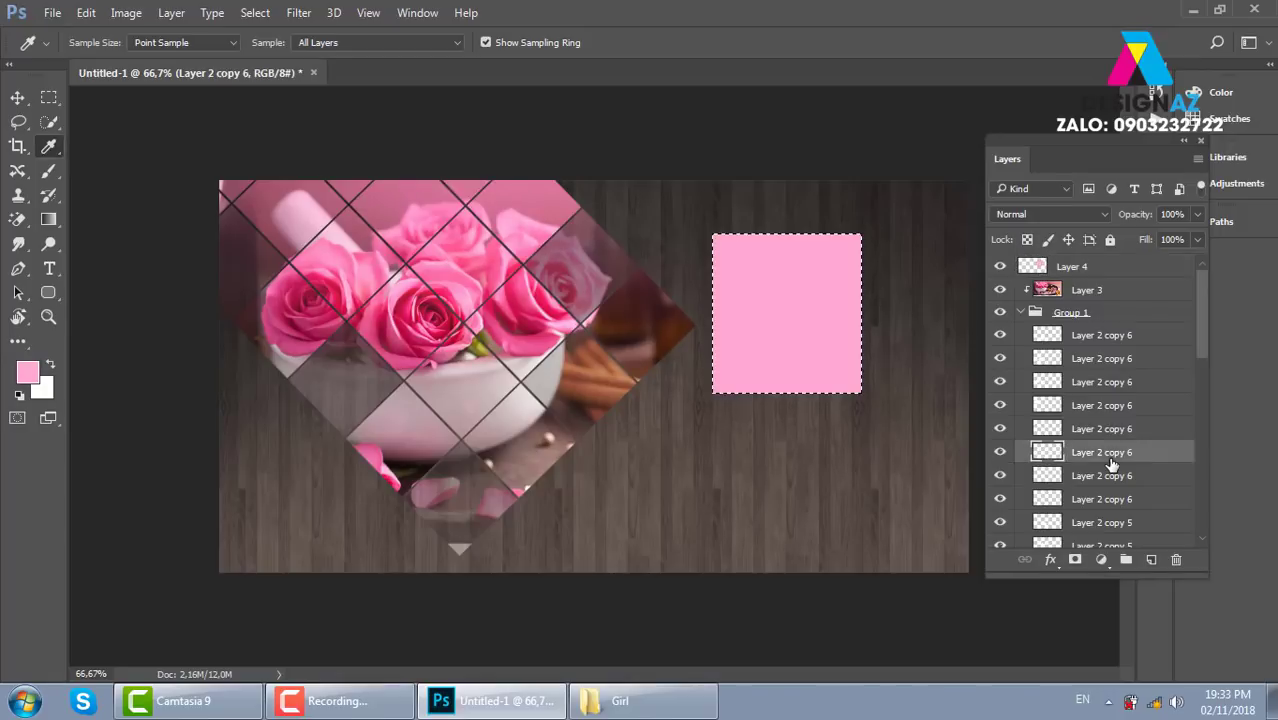
{"action": "type", "text": "v"}
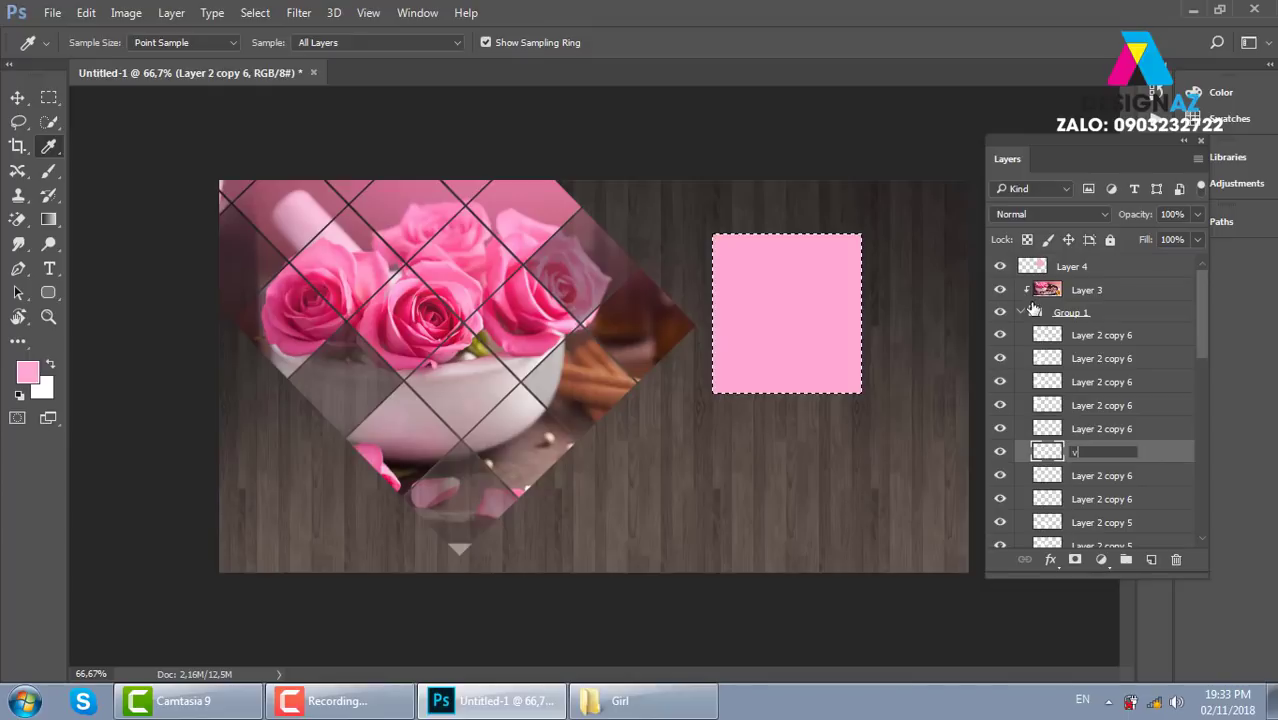
{"action": "left_click", "coordinate": [1030, 316]}
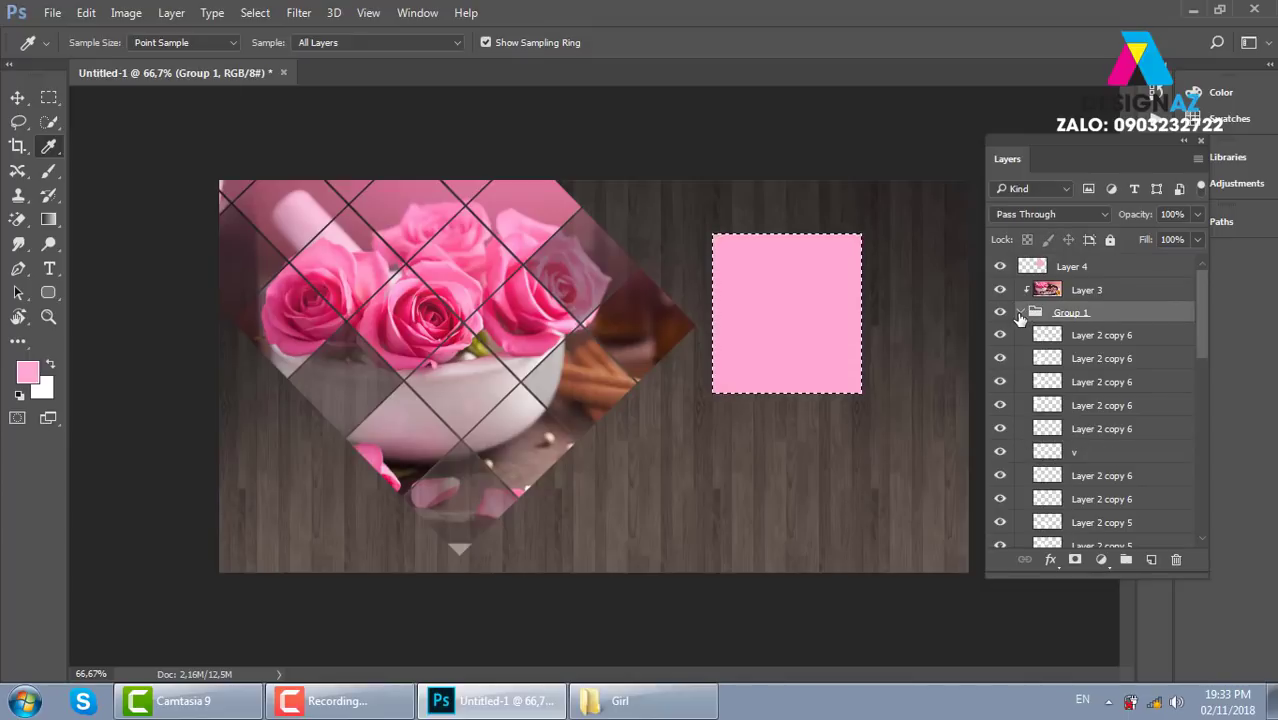
{"action": "left_click", "coordinate": [1020, 312]}
{"action": "left_click", "coordinate": [1083, 268]}
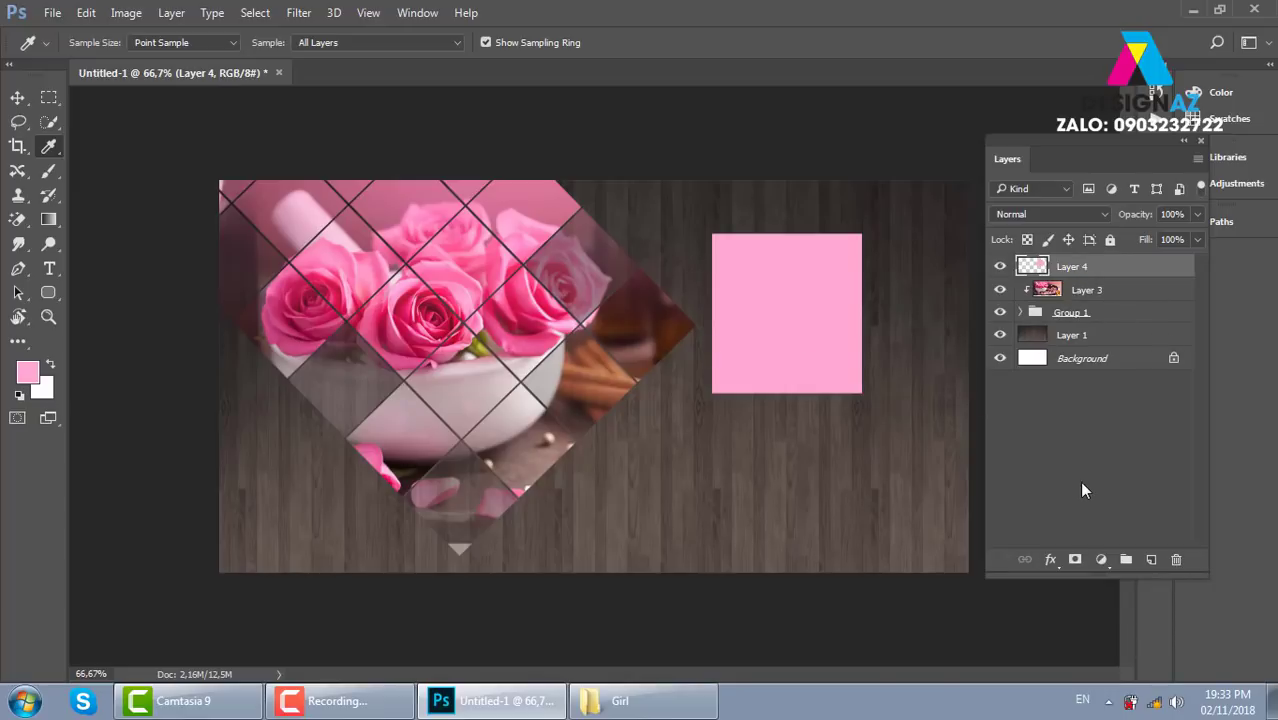
{"action": "key", "text": "ctrl+shift+bracketleft"}
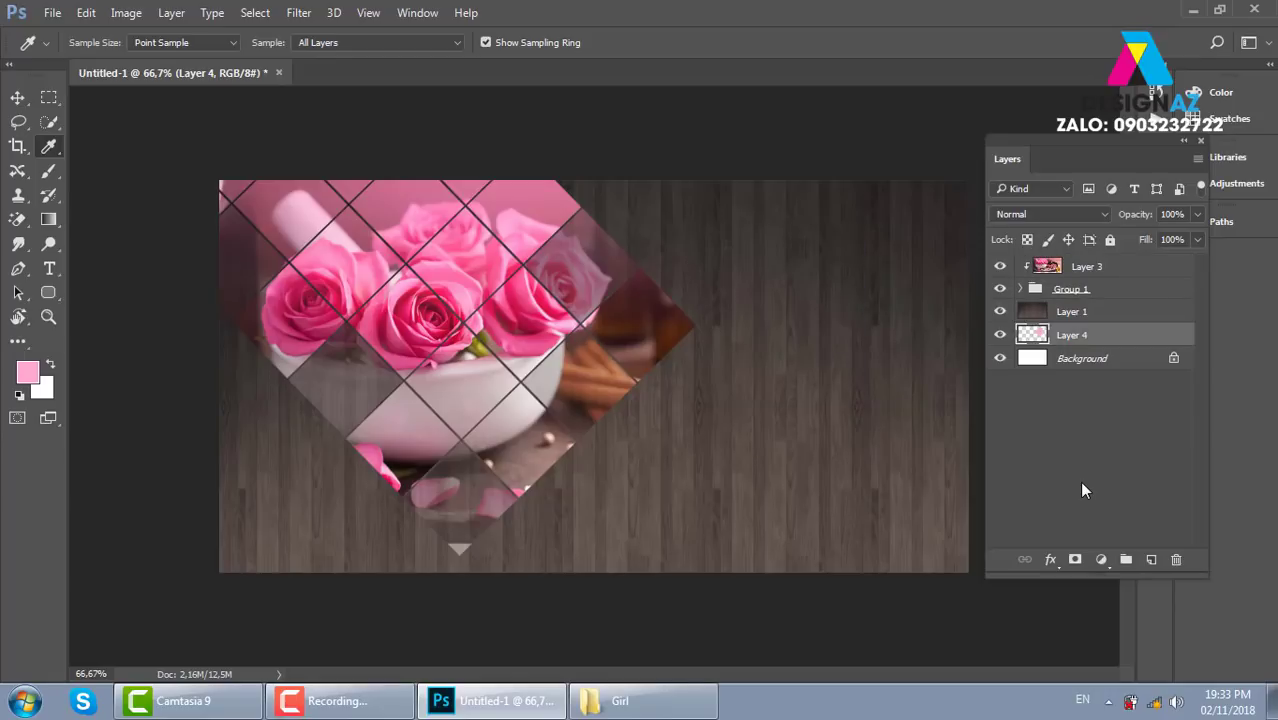
{"action": "key", "text": "ctrl+bracketright"}
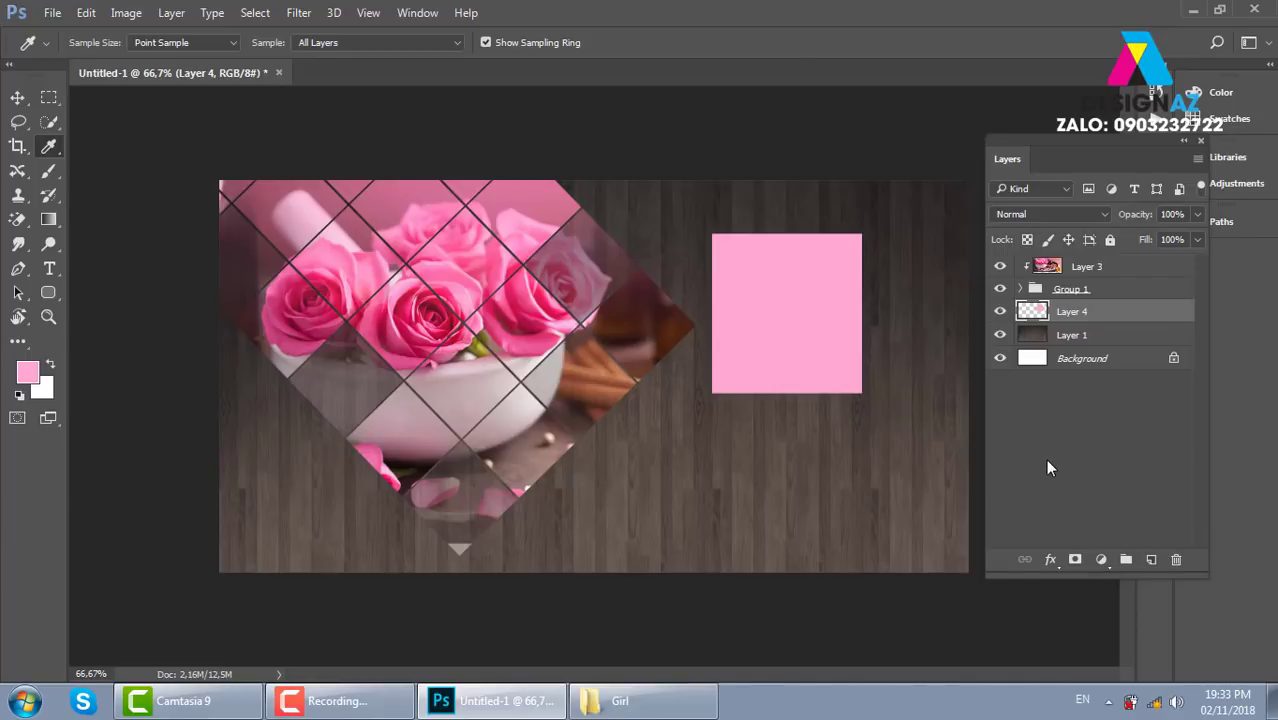
Step: Rotate the pink square 45°, shrink it, and nudge it into a chevron at the mosaic's right edge
{"action": "key", "text": "ctrl+t"}
{"action": "mouse_move", "coordinate": [858, 212]}
{"action": "left_mouse_down"}
{"action": "mouse_move", "coordinate": [906, 293]}
{"action": "mouse_move", "coordinate": [703, 344]}
{"action": "mouse_move", "coordinate": [631, 340]}
{"action": "left_mouse_up"}
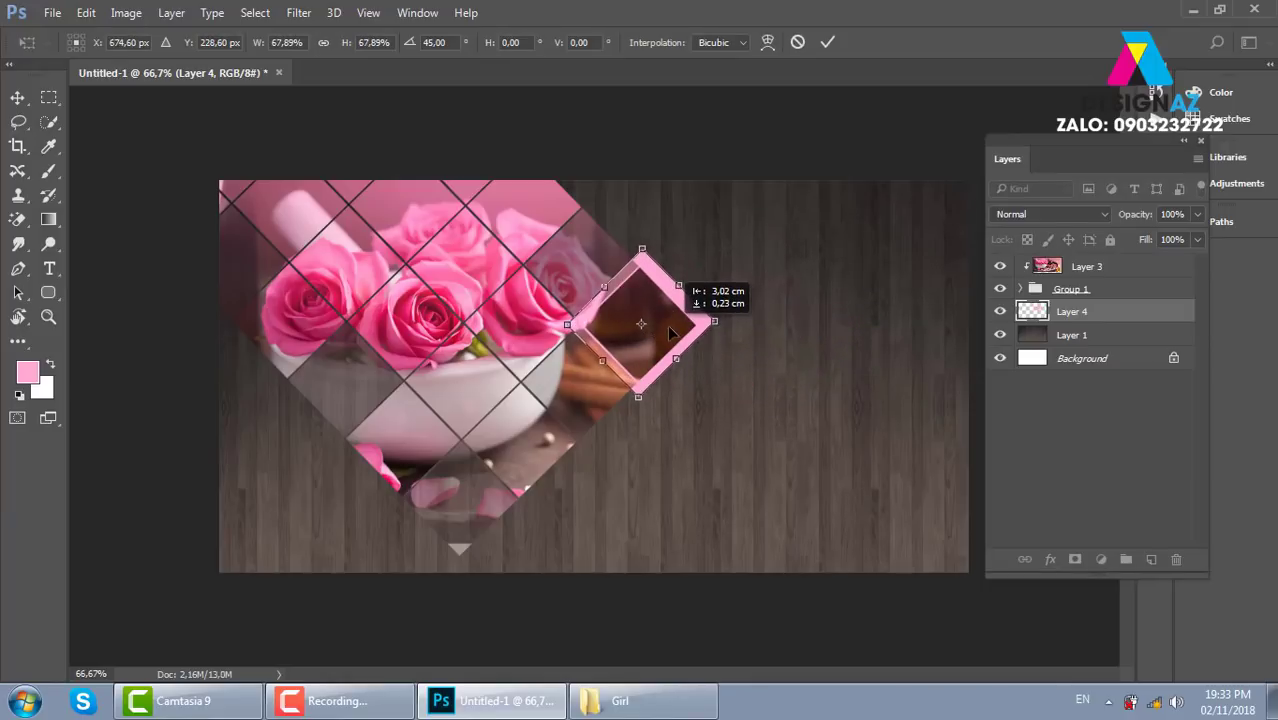
{"action": "left_click_drag", "start_coordinate": [716, 322], "coordinate": [697, 323]}
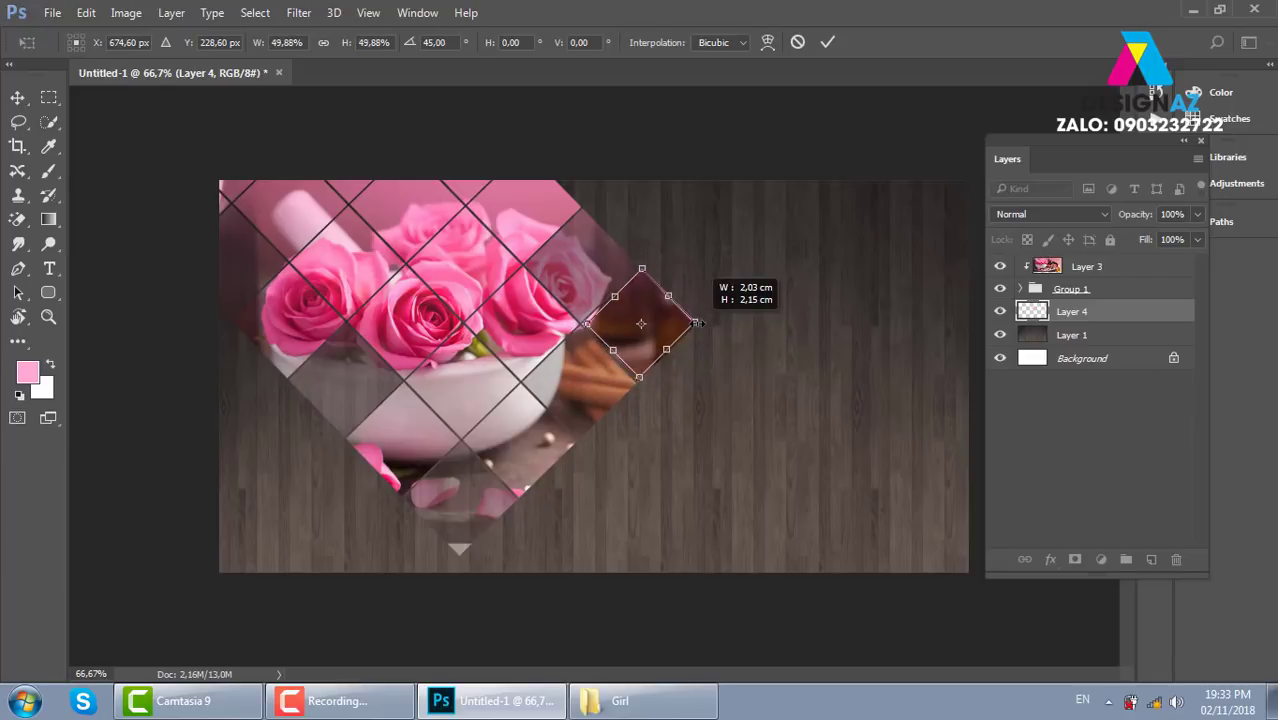
{"action": "key", "text": "i"}
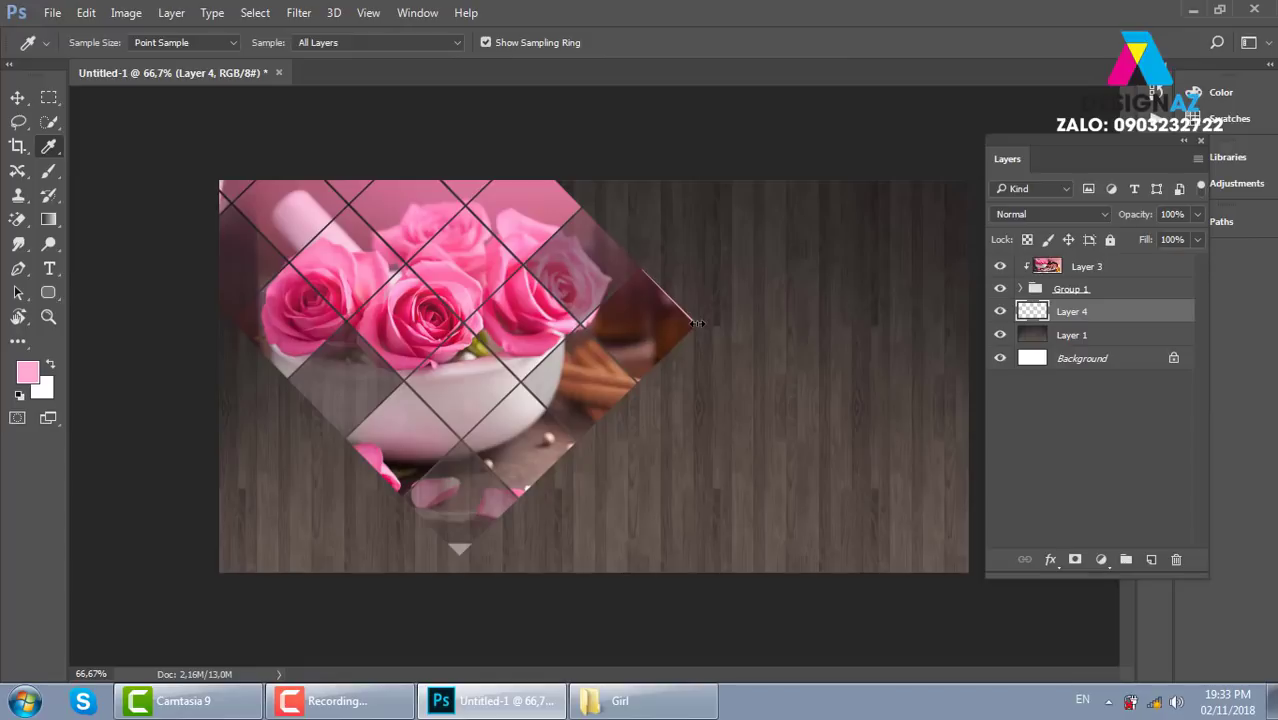
{"action": "key", "text": "v"}
{"action": "key", "text": "Right"}
{"action": "key", "text": "Right"}
{"action": "key", "text": "Right"}
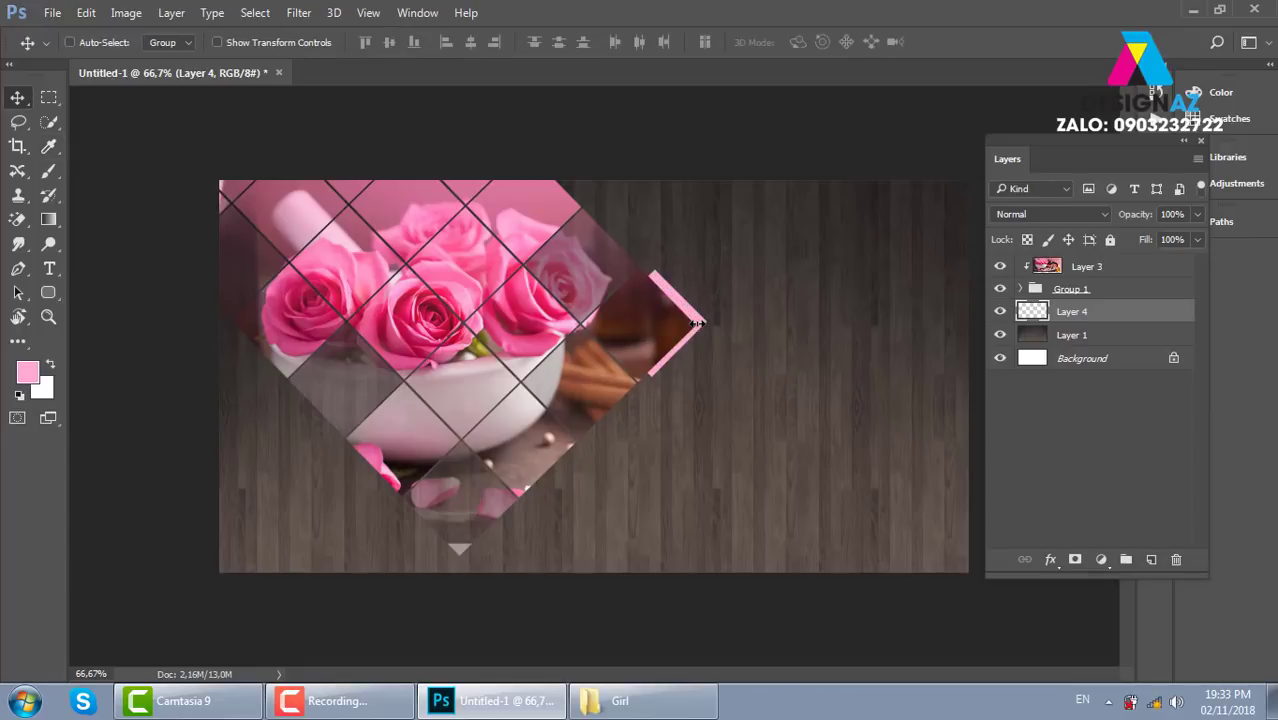
{"action": "key", "text": "Down"}
{"action": "key", "text": "Right"}
Step: Place pink diamond copies on the bottom tile and the left tile, nudging them into alignment
{"action": "left_click_drag", "start_coordinate": [687, 366], "coordinate": [522, 526]}
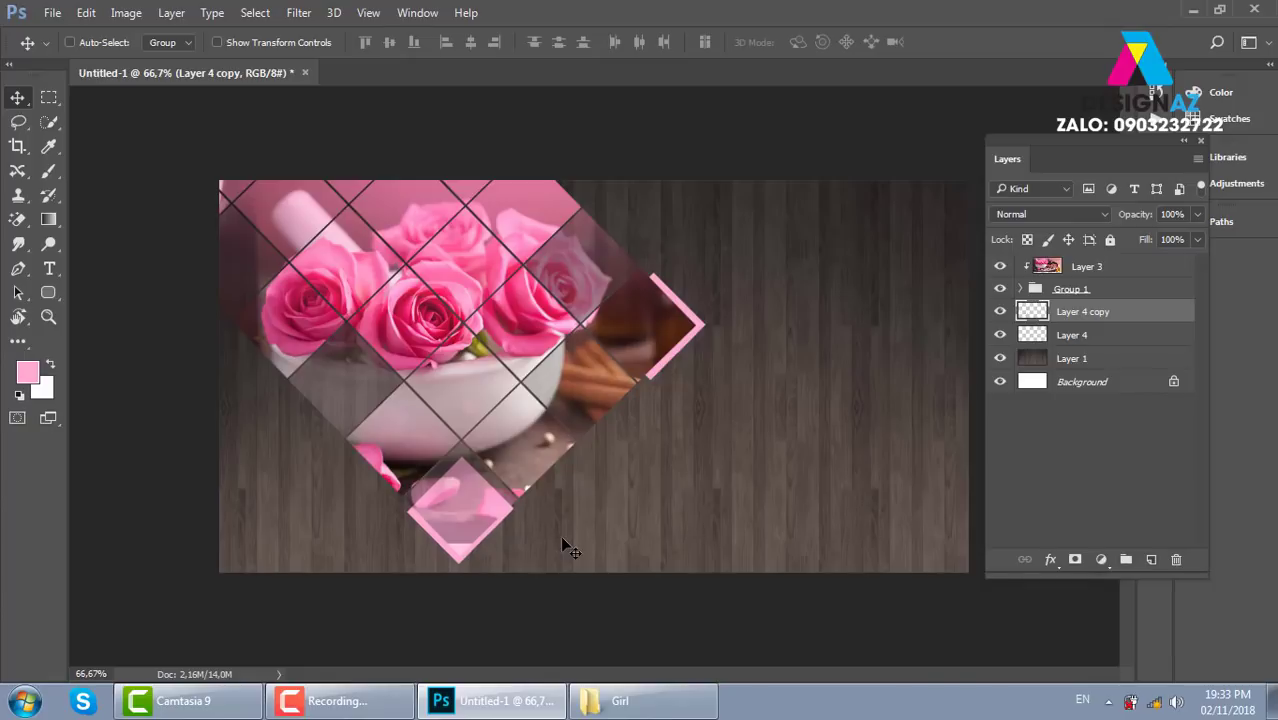
{"action": "left_click_drag", "start_coordinate": [444, 462], "coordinate": [397, 397]}
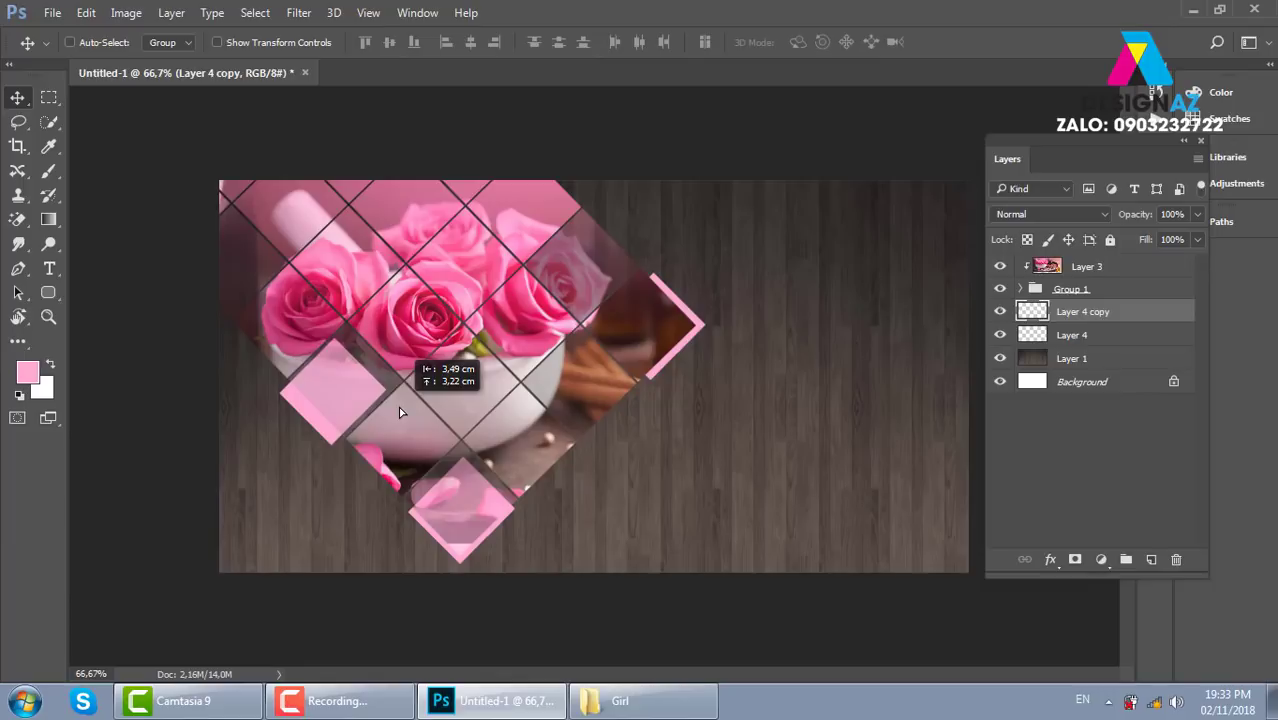
{"action": "left_click_drag", "start_coordinate": [397, 397], "coordinate": [413, 405]}
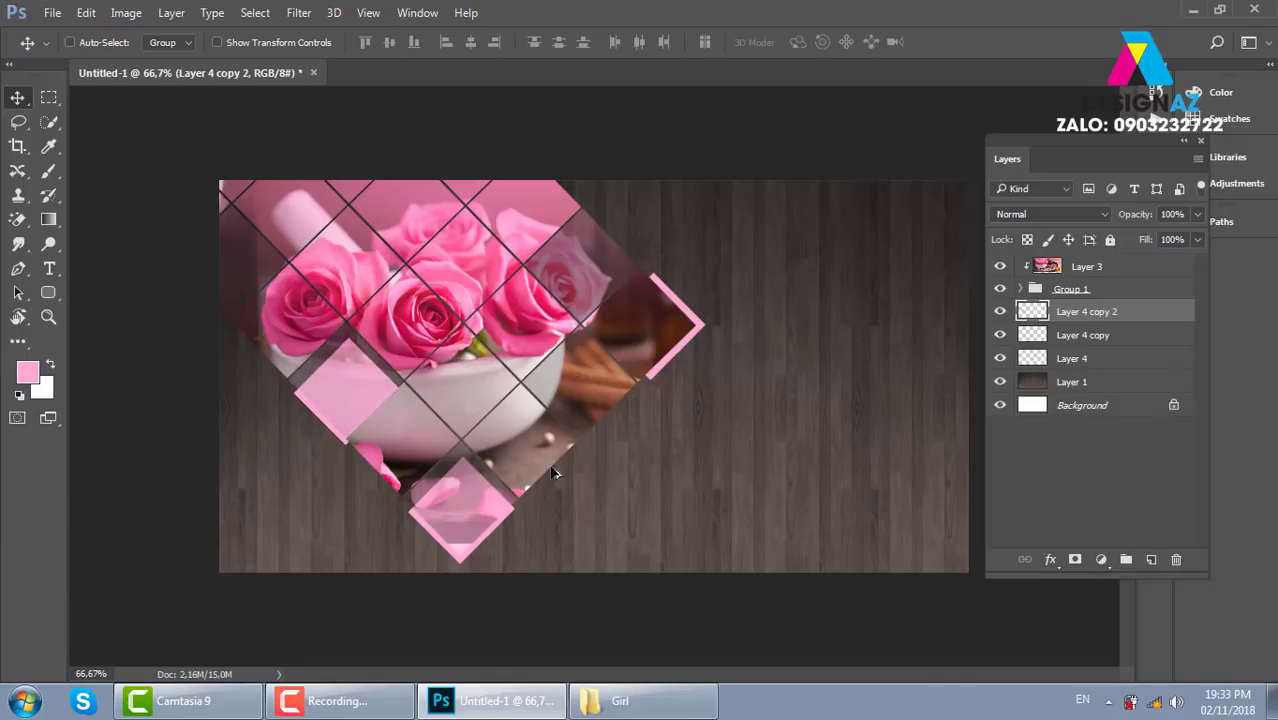
{"action": "key", "text": "Left"}
{"action": "key", "text": "Left"}
{"action": "key", "text": "Left"}
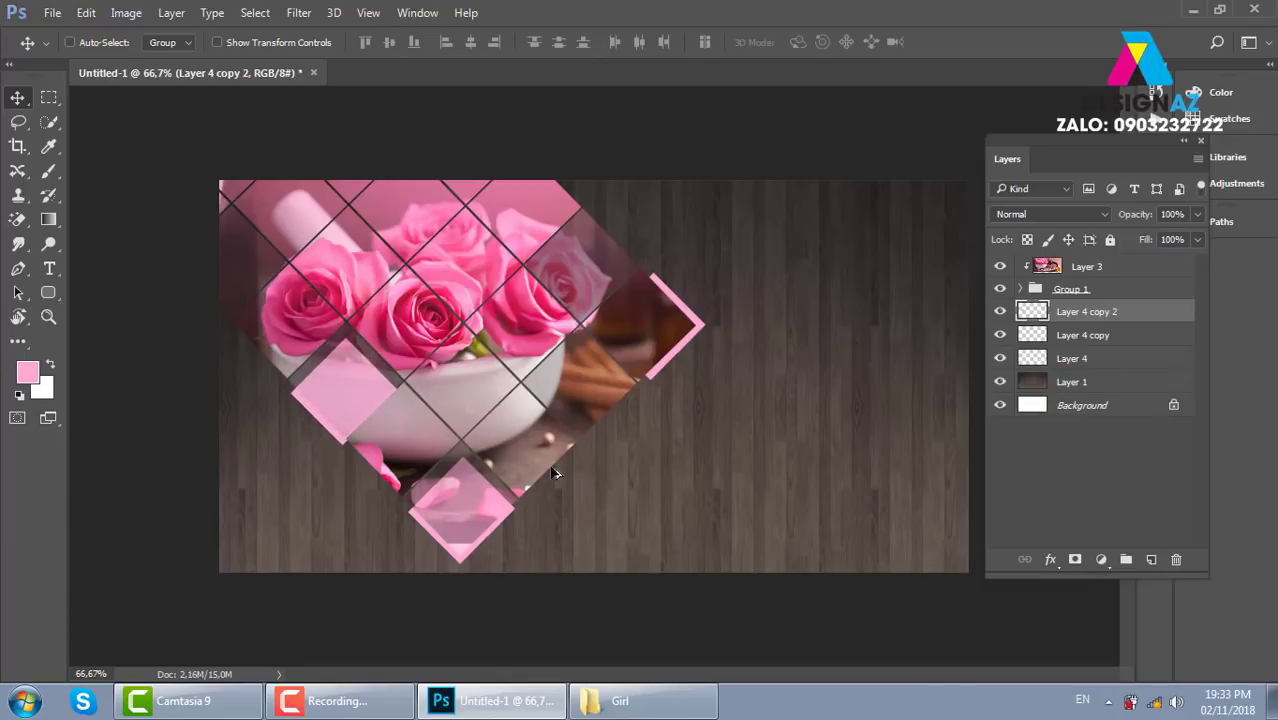
{"action": "key", "text": "Left"}
{"action": "key", "text": "Left"}
{"action": "key", "text": "Left"}
{"action": "key", "text": "Up"}
{"action": "key", "text": "Up"}
{"action": "key", "text": "Up"}
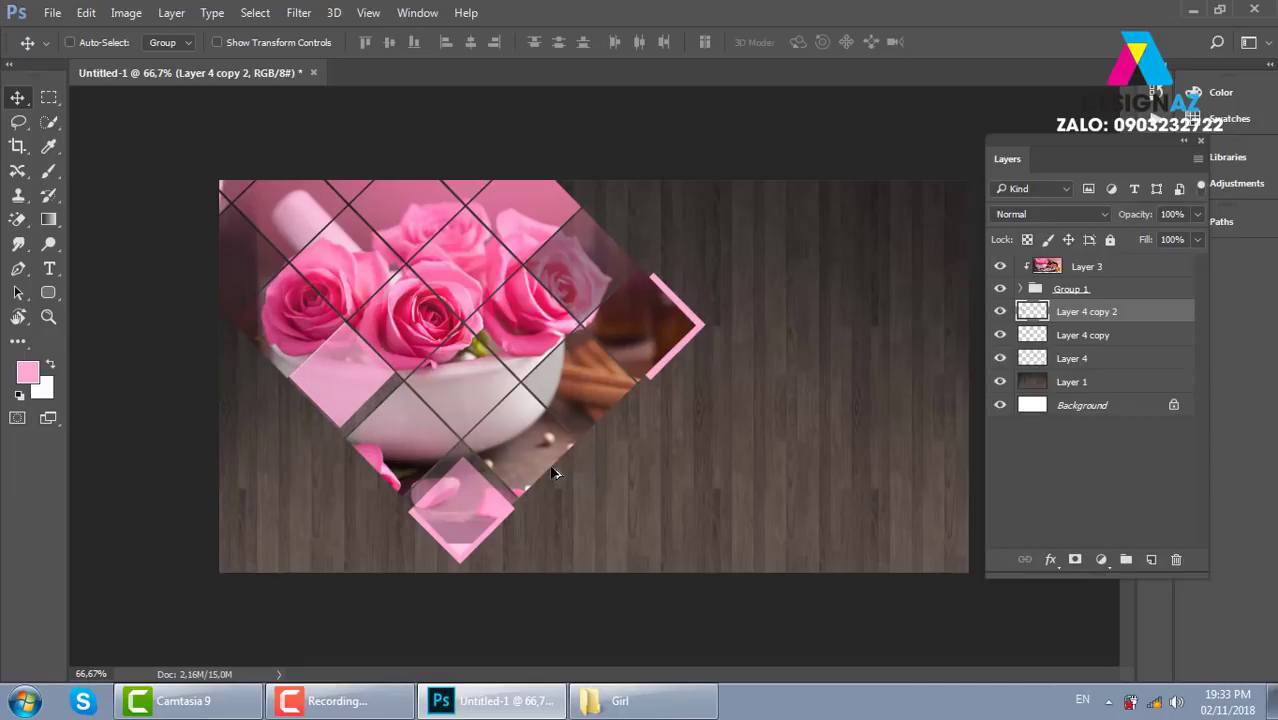
{"action": "key", "text": "Up"}
{"action": "key", "text": "Up"}
{"action": "key", "text": "Up"}
{"action": "key", "text": "Left"}
{"action": "key", "text": "Left"}
{"action": "key", "text": "Left"}
{"action": "key", "text": "Left"}
{"action": "key", "text": "Left"}
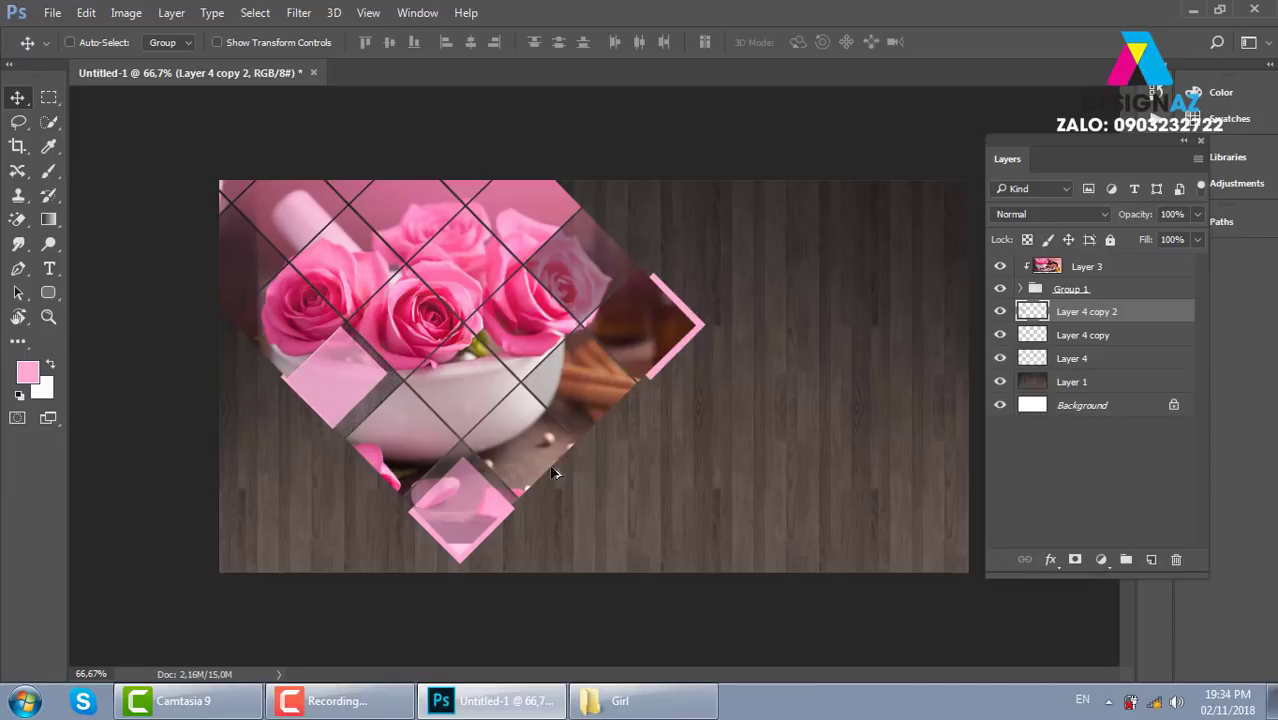
{"action": "key", "text": "ctrl"}
Step: Shrink a diamond to quarter size, bring it to the top, and duplicate small diamonds above the roses
{"action": "key", "text": "ctrl+t"}
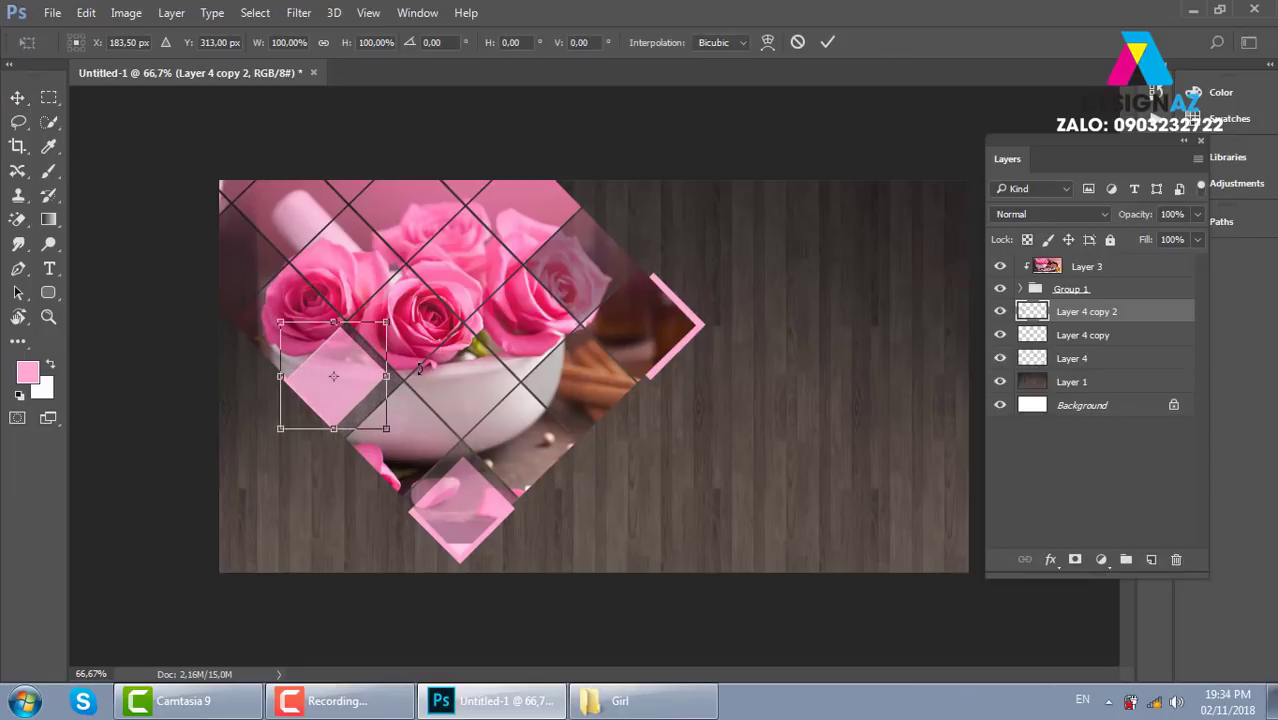
{"action": "left_click_drag", "start_coordinate": [387, 318], "coordinate": [288, 374]}
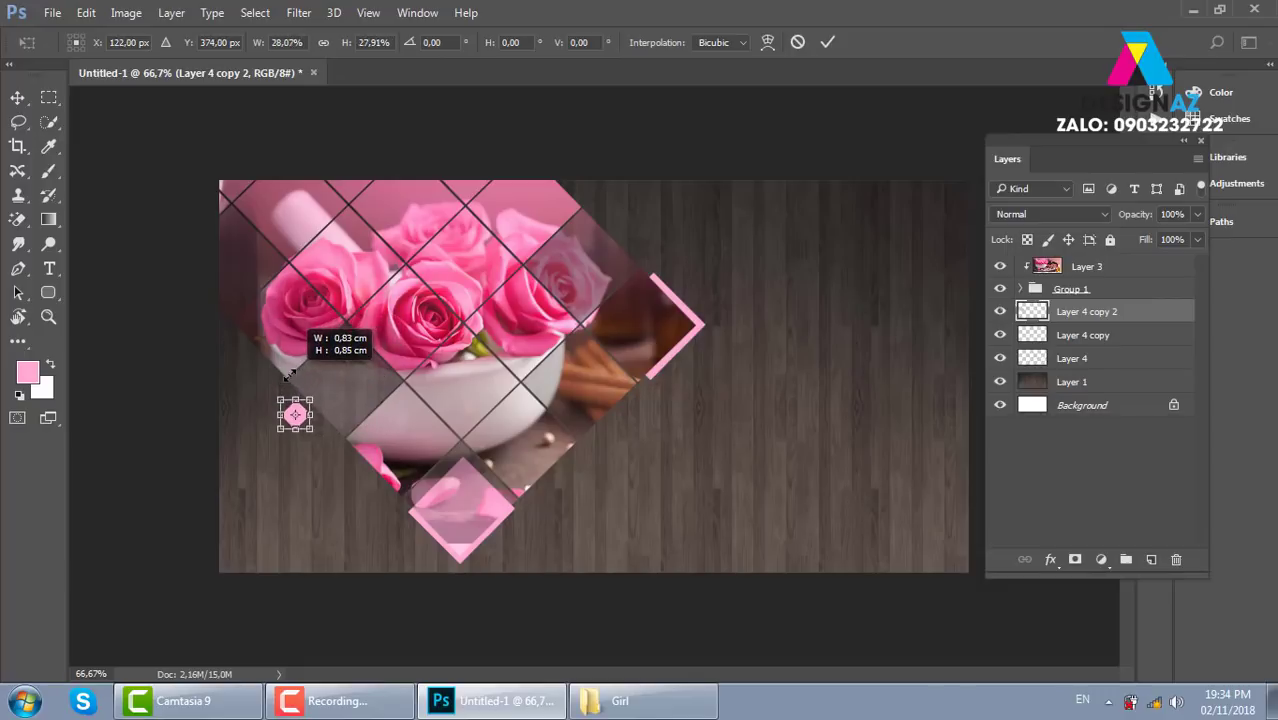
{"action": "key", "text": "Return"}
{"action": "mouse_move", "coordinate": [294, 414]}
{"action": "left_mouse_down"}
{"action": "mouse_move", "coordinate": [715, 390]}
{"action": "mouse_move", "coordinate": [652, 376]}
{"action": "left_mouse_up"}
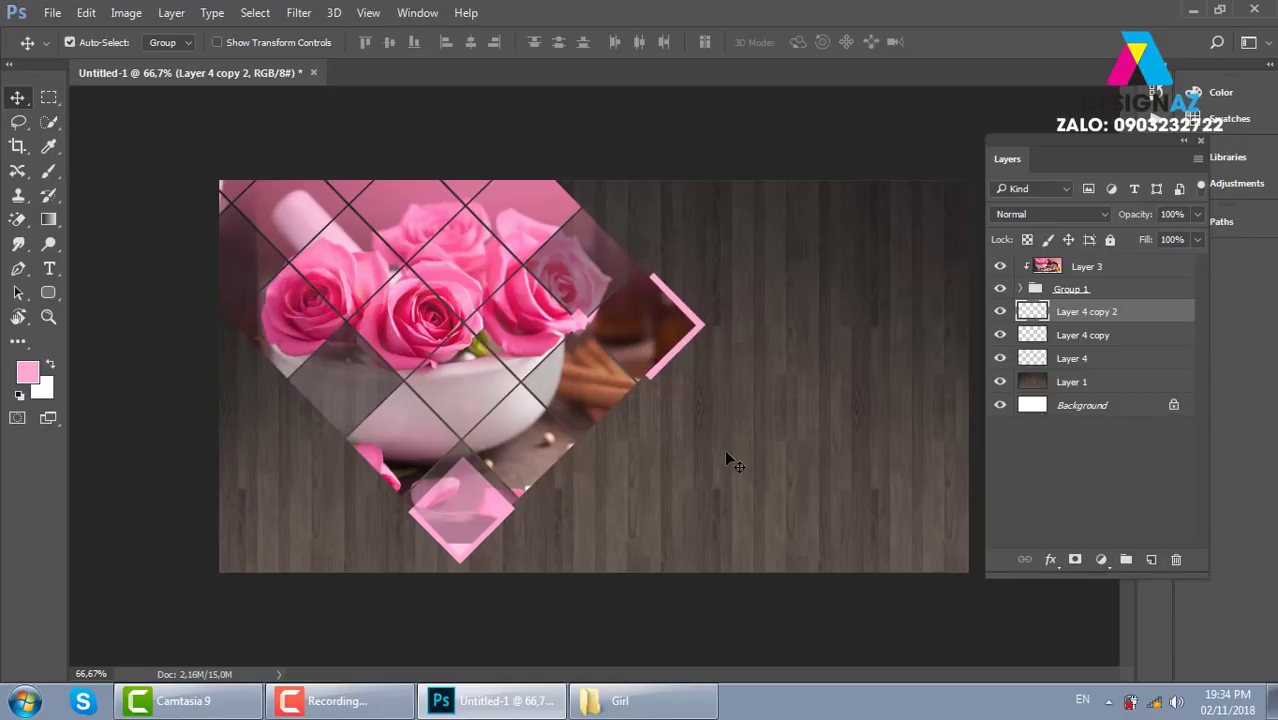
{"action": "key", "text": "ctrl+shift+bracketright"}
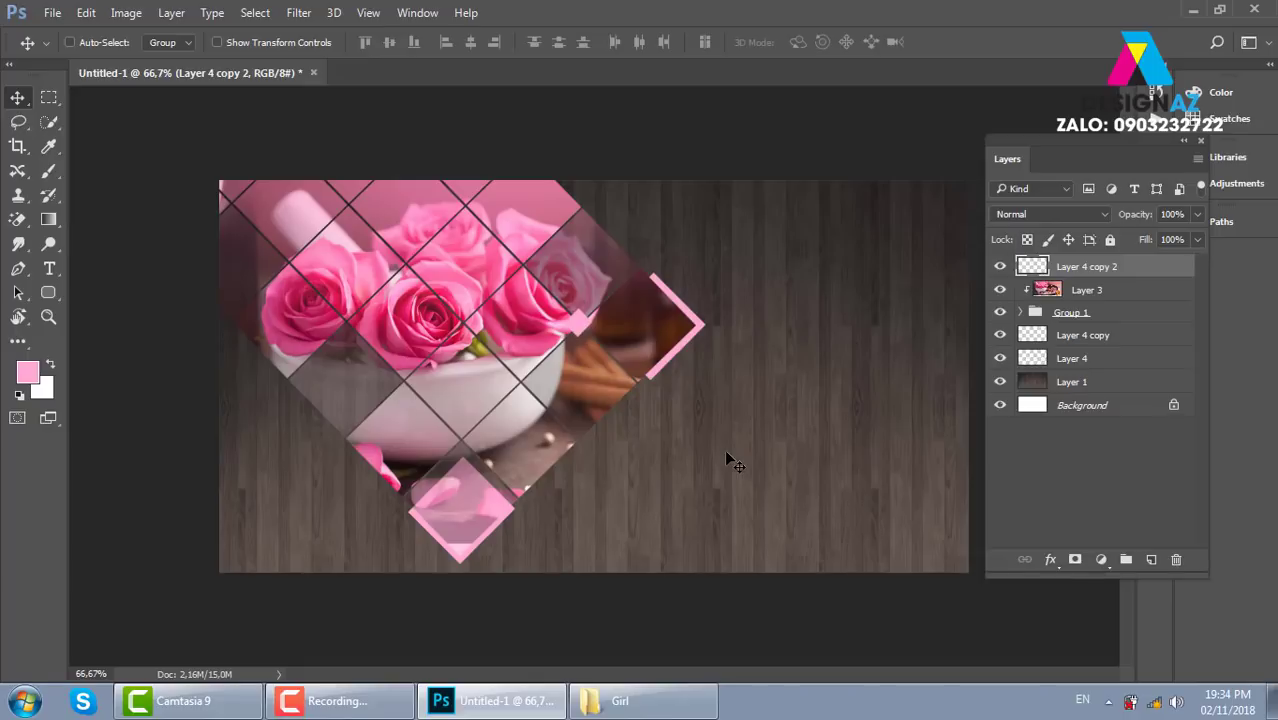
{"action": "left_click_drag", "start_coordinate": [538, 384], "coordinate": [303, 383], "text": "alt"}
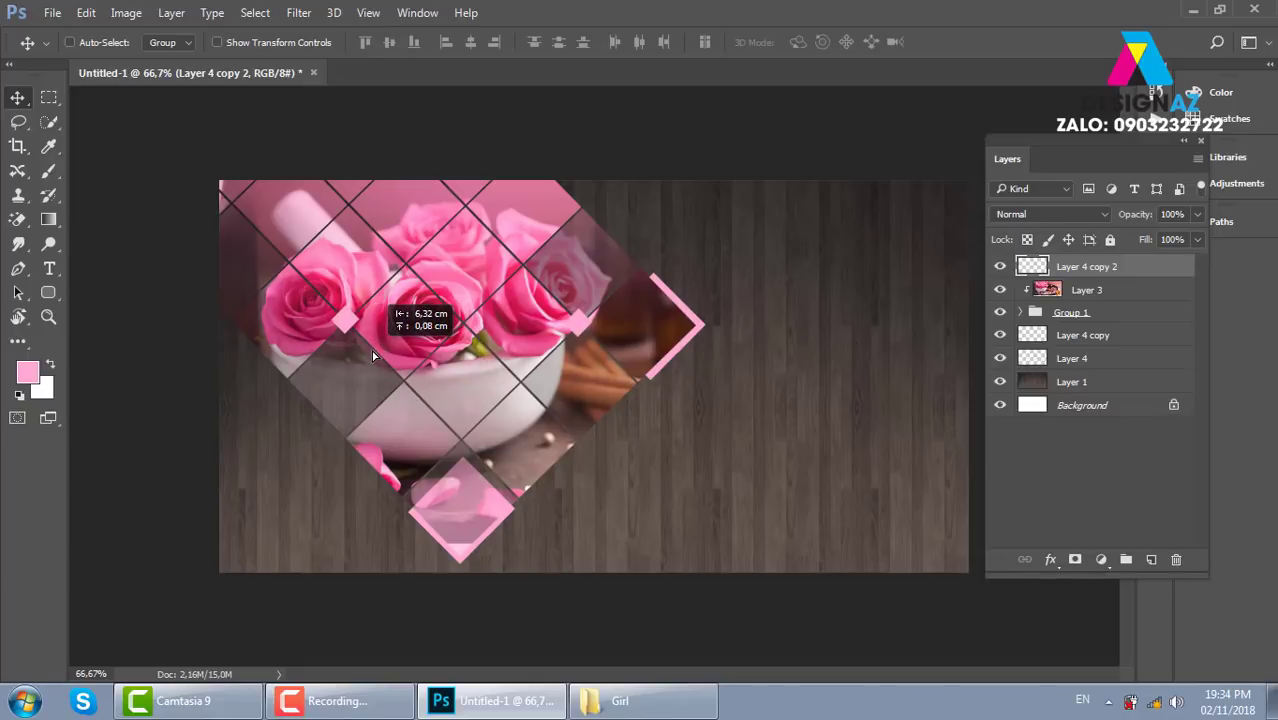
{"action": "left_click_drag", "start_coordinate": [429, 344], "coordinate": [551, 229], "text": "alt"}
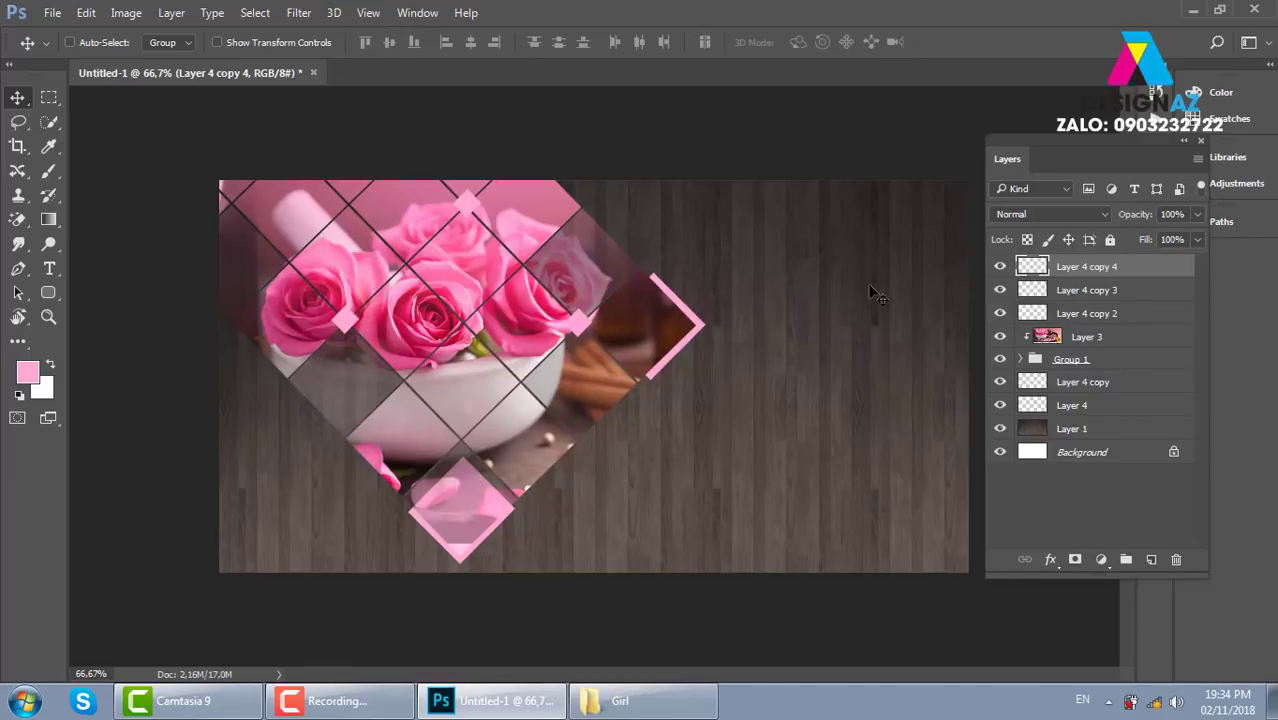
Step: Make the wood texture Layer 1 active using the canvas right-click layer list
{"action": "right_click", "coordinate": [900, 274]}
{"action": "left_click", "coordinate": [930, 284]}
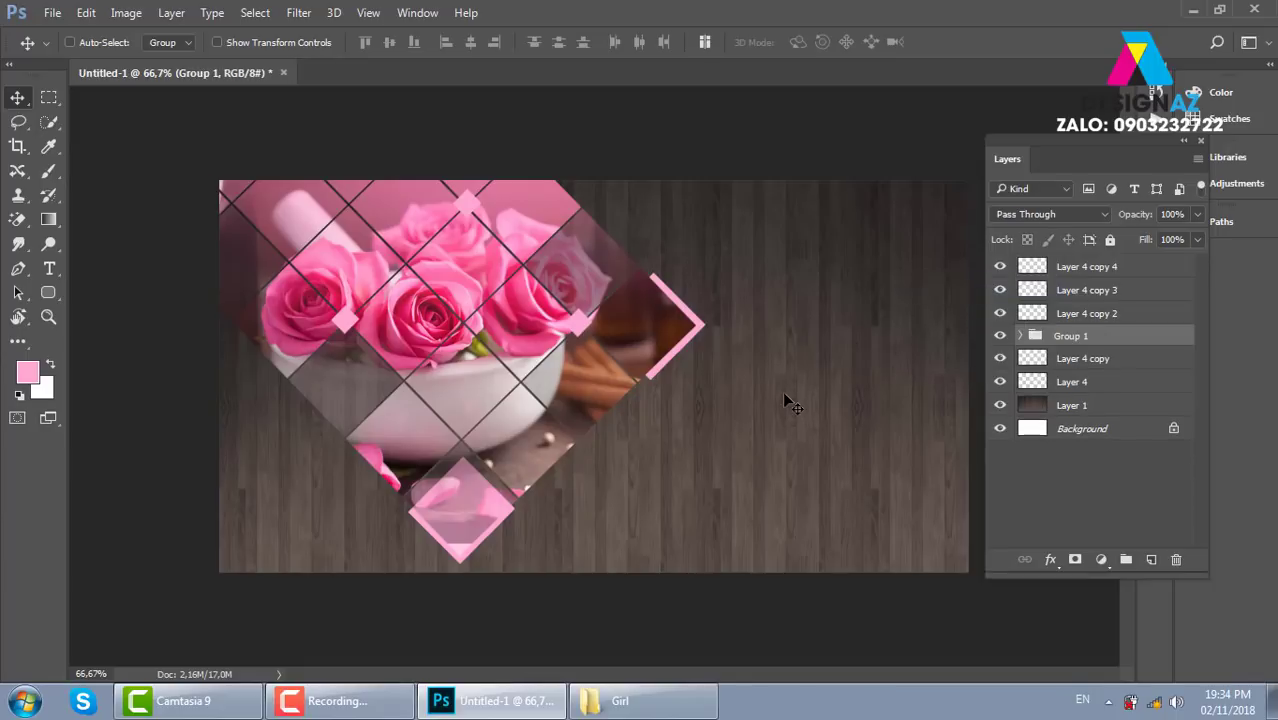
{"action": "right_click", "coordinate": [765, 292]}
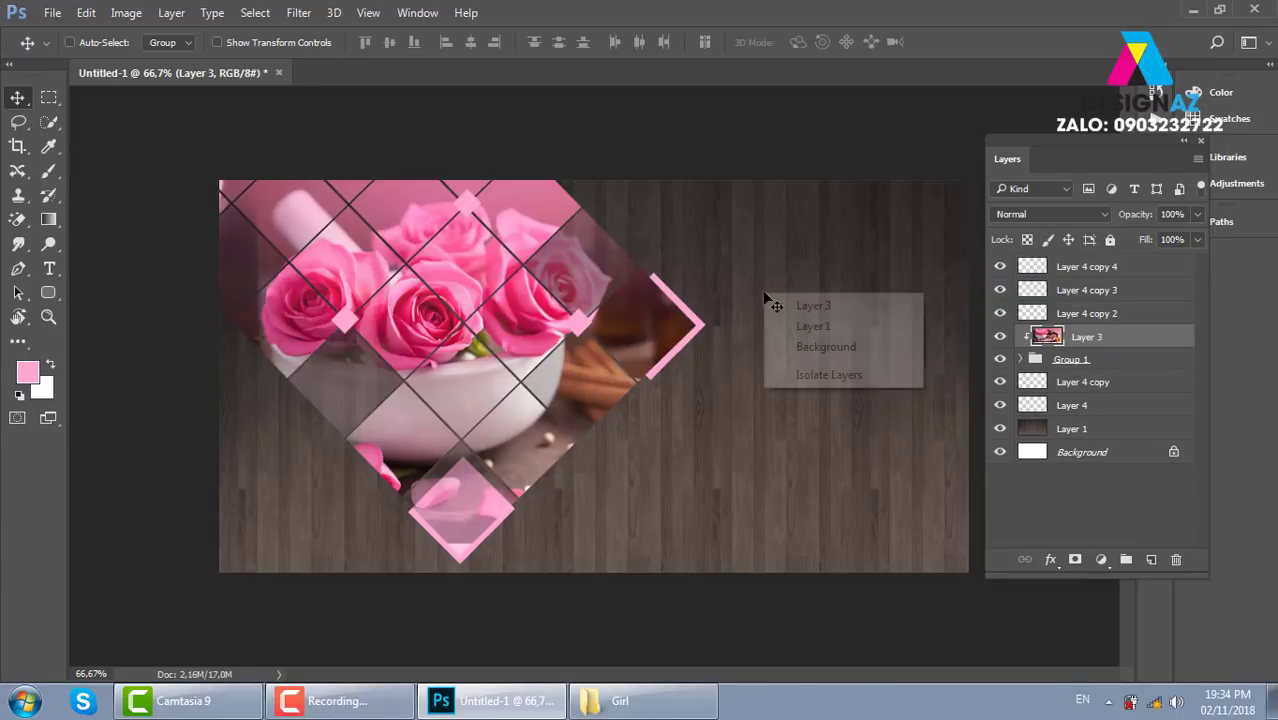
{"action": "left_click", "coordinate": [810, 298]}
{"action": "right_click", "coordinate": [878, 287]}
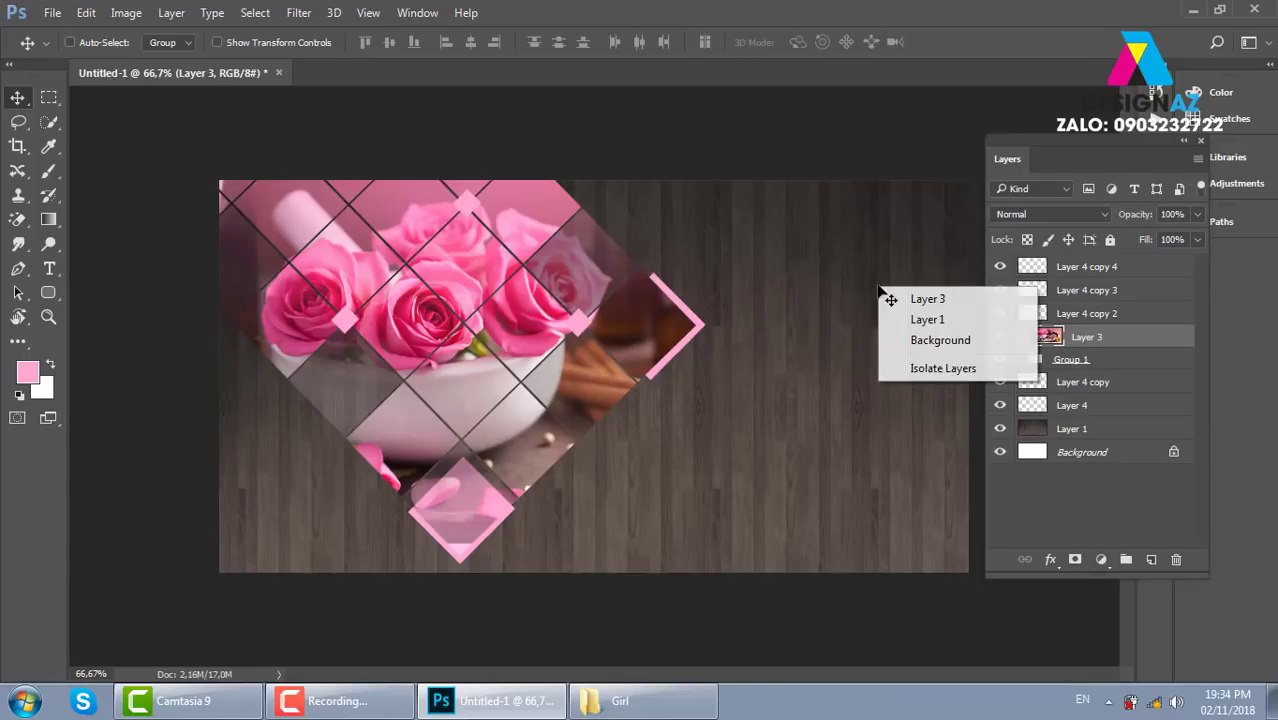
{"action": "left_click", "coordinate": [945, 318]}
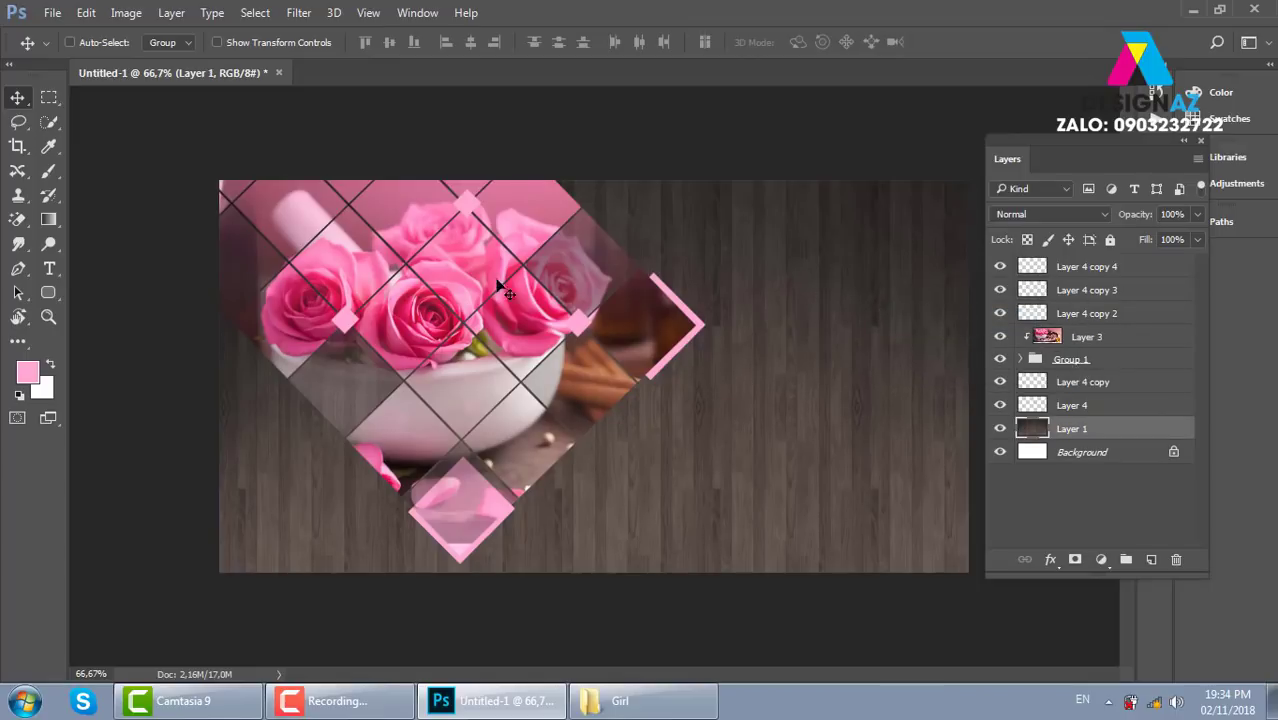
{"action": "right_click", "coordinate": [884, 247]}
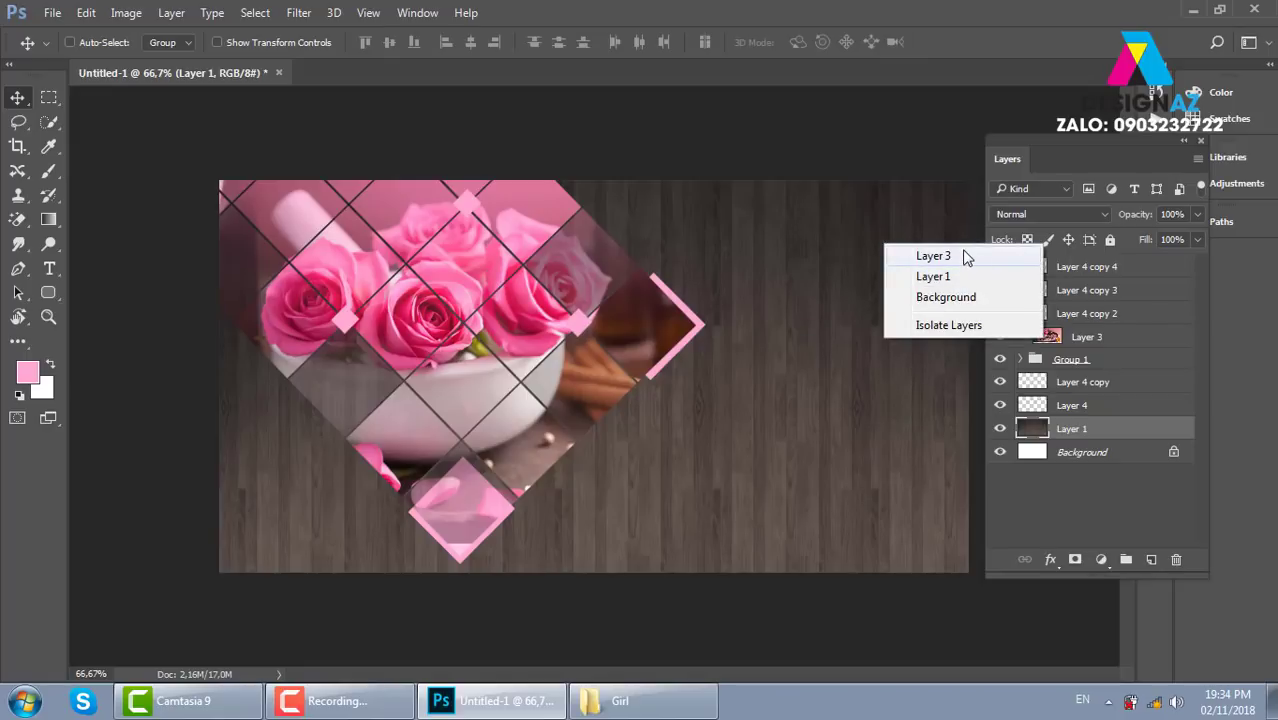
{"action": "left_click", "coordinate": [940, 277]}
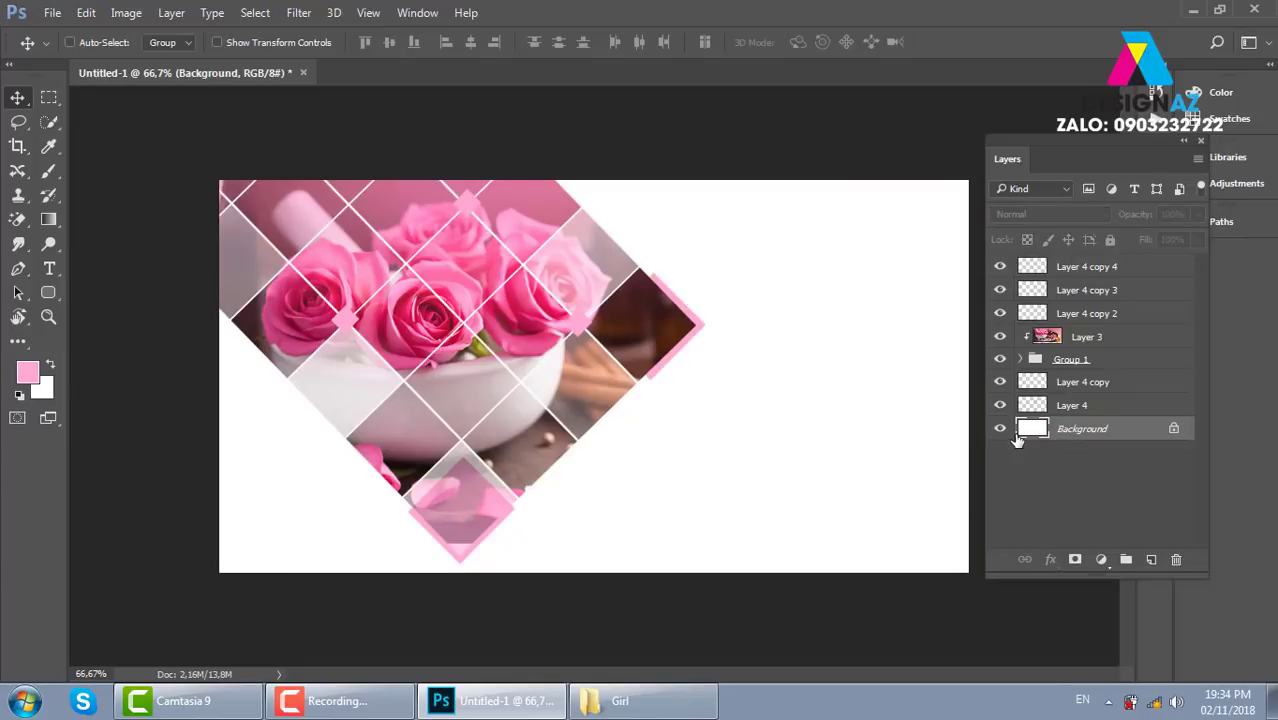
Step: Open the purple gradient wallpaper from thuvienanh > Backgroud > Texture Color
{"action": "key", "text": "ctrl+o"}
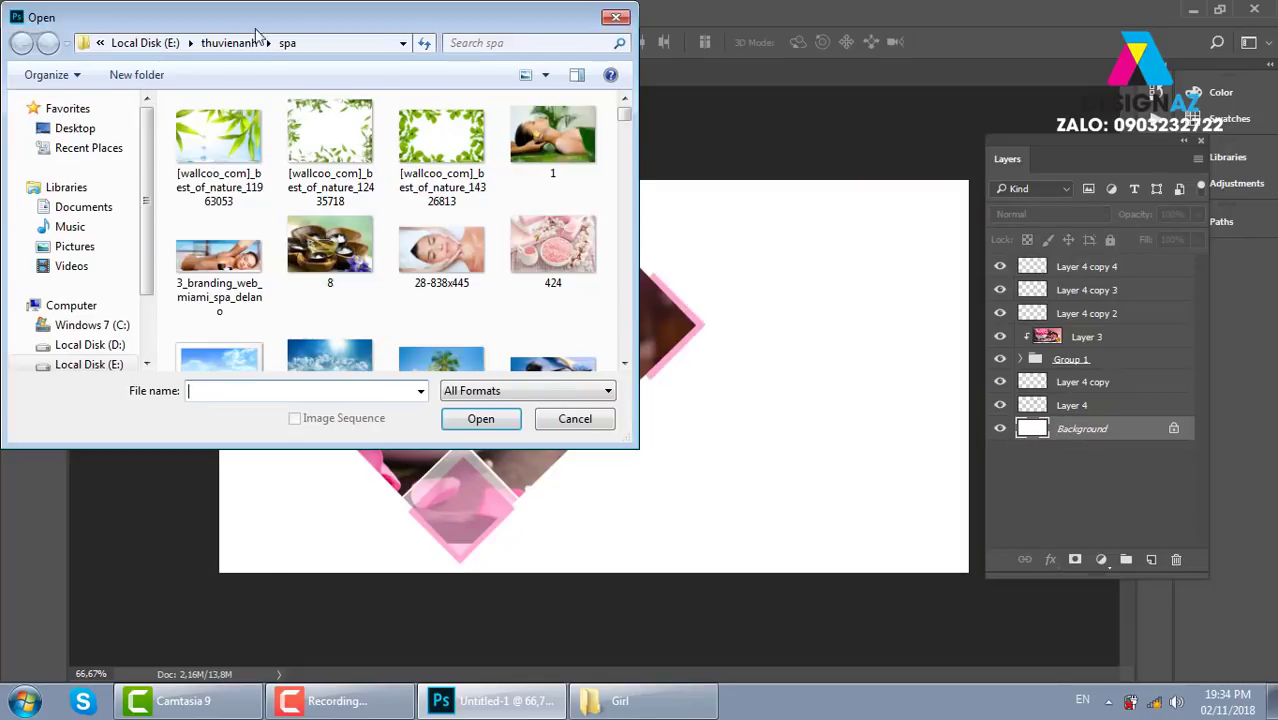
{"action": "left_click", "coordinate": [229, 43]}
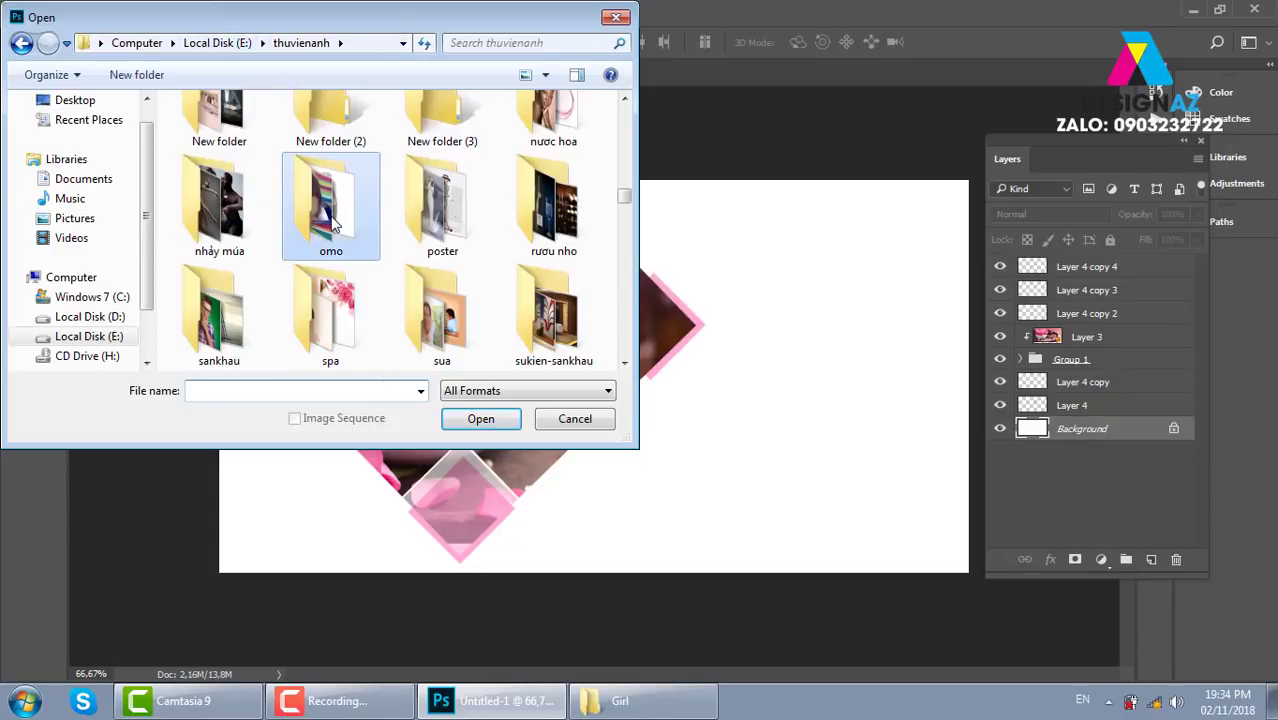
{"action": "key", "text": "b"}
{"action": "key", "text": "b"}
{"action": "key", "text": "b"}
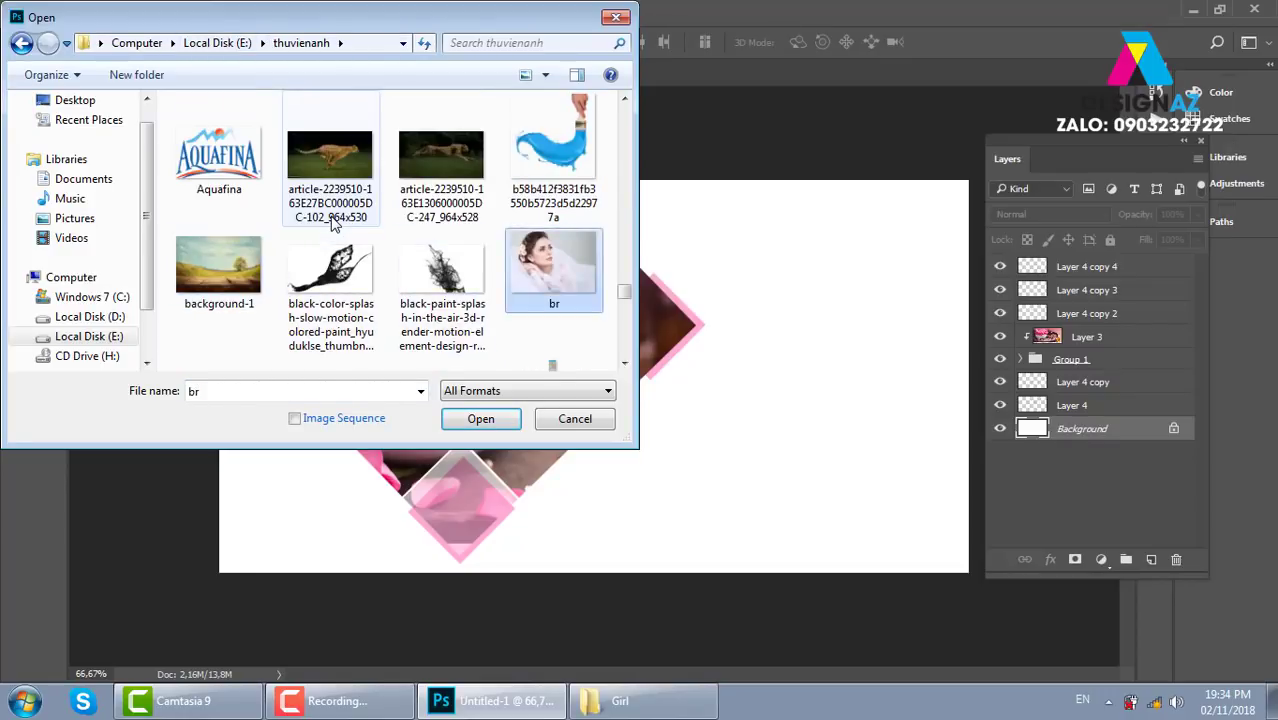
{"action": "key", "text": "b"}
{"action": "key", "text": "b"}
{"action": "double_click", "coordinate": [210, 136]}
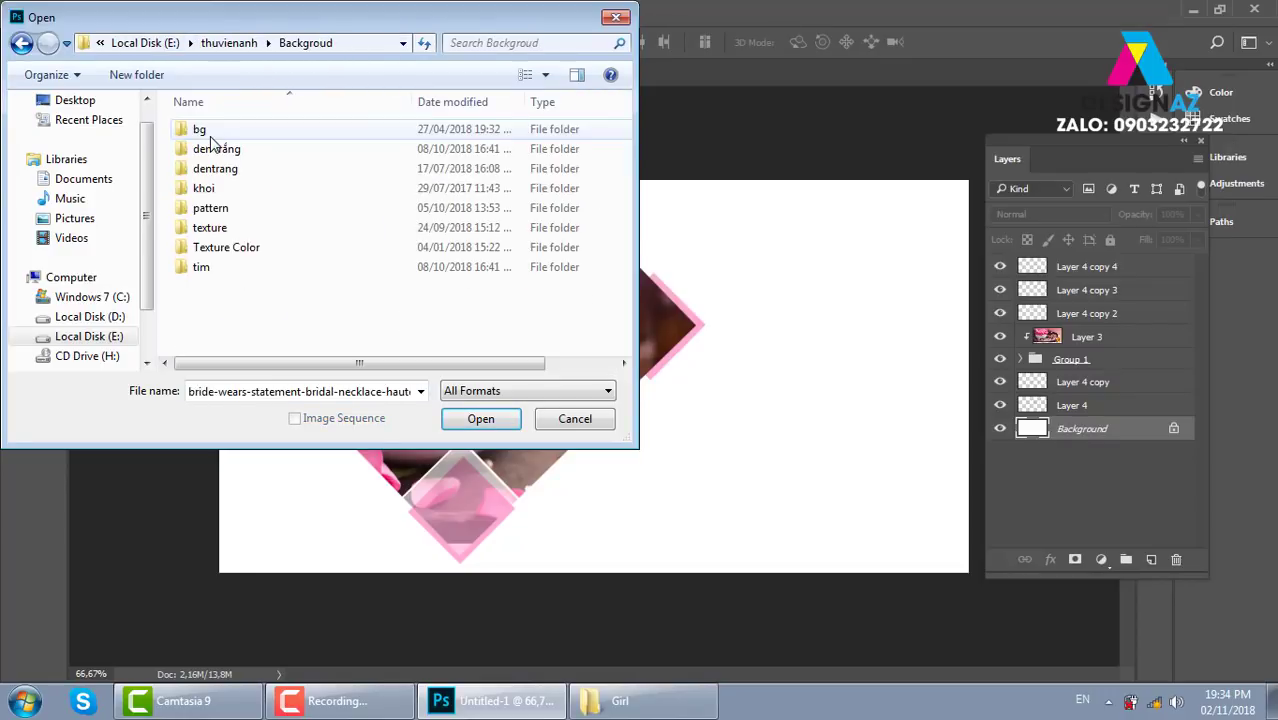
{"action": "double_click", "coordinate": [250, 248]}
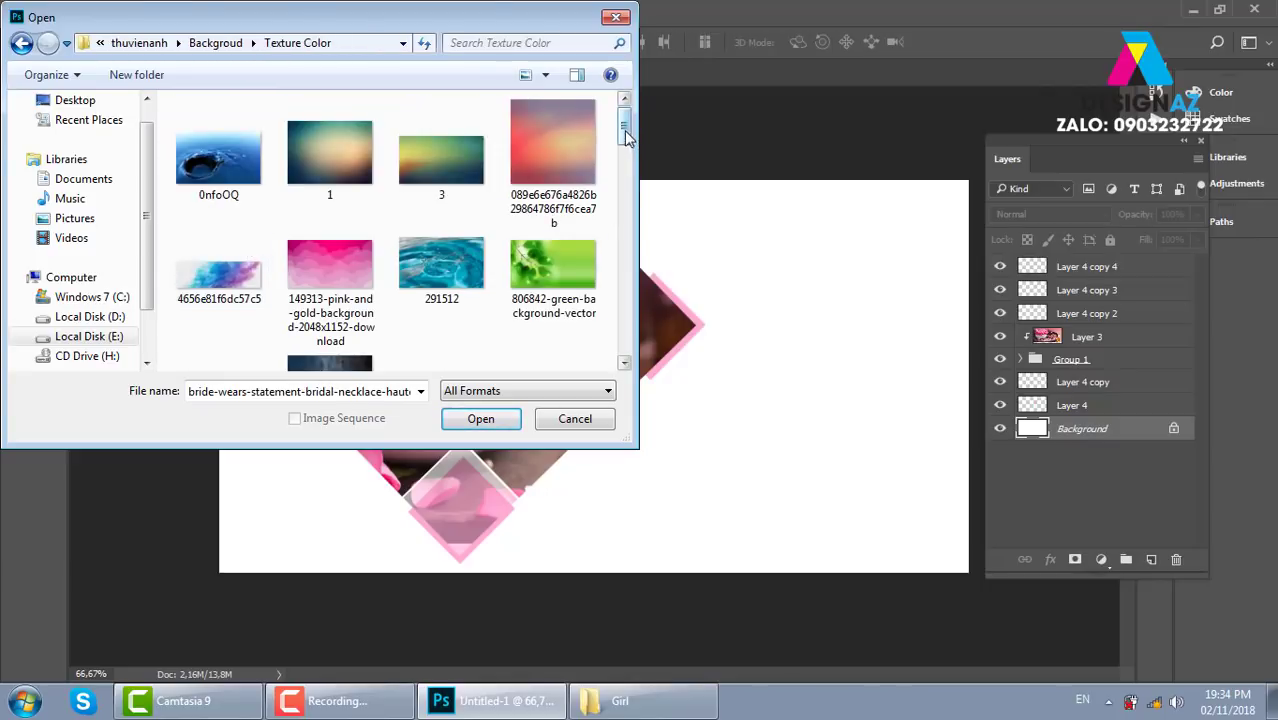
{"action": "left_click_drag", "start_coordinate": [624, 140], "coordinate": [624, 203]}
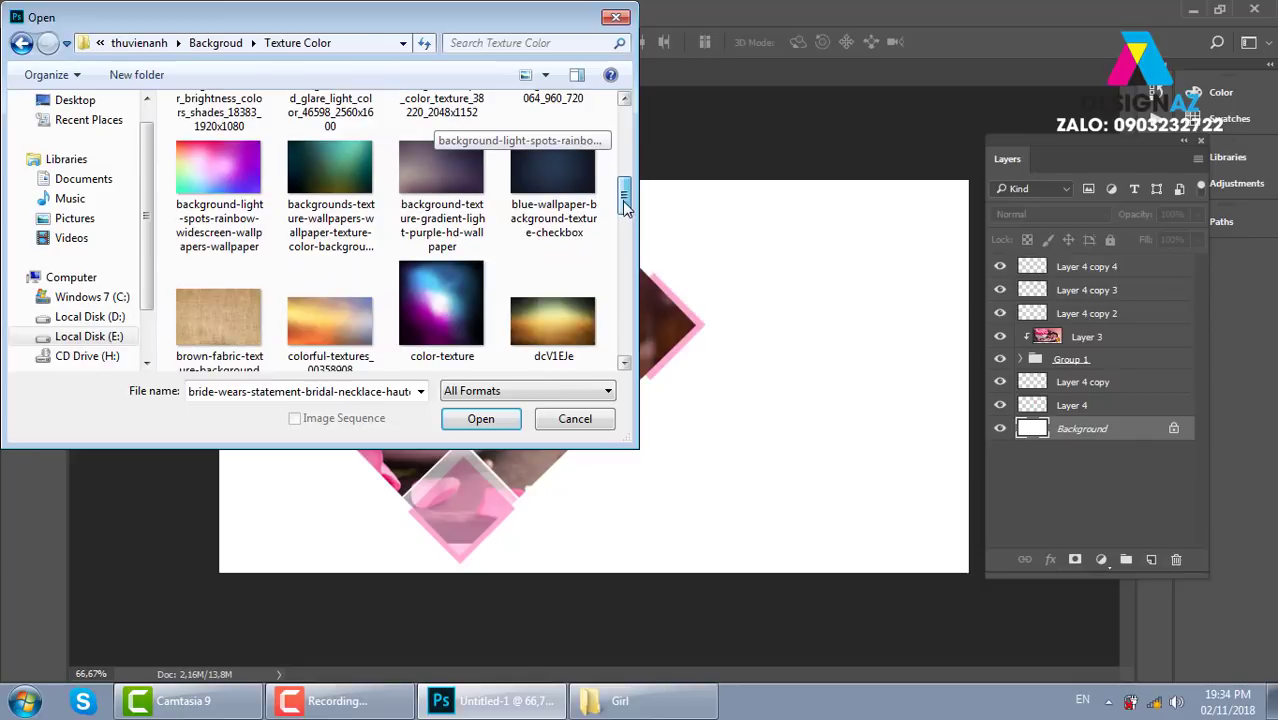
{"action": "left_click", "coordinate": [564, 166]}
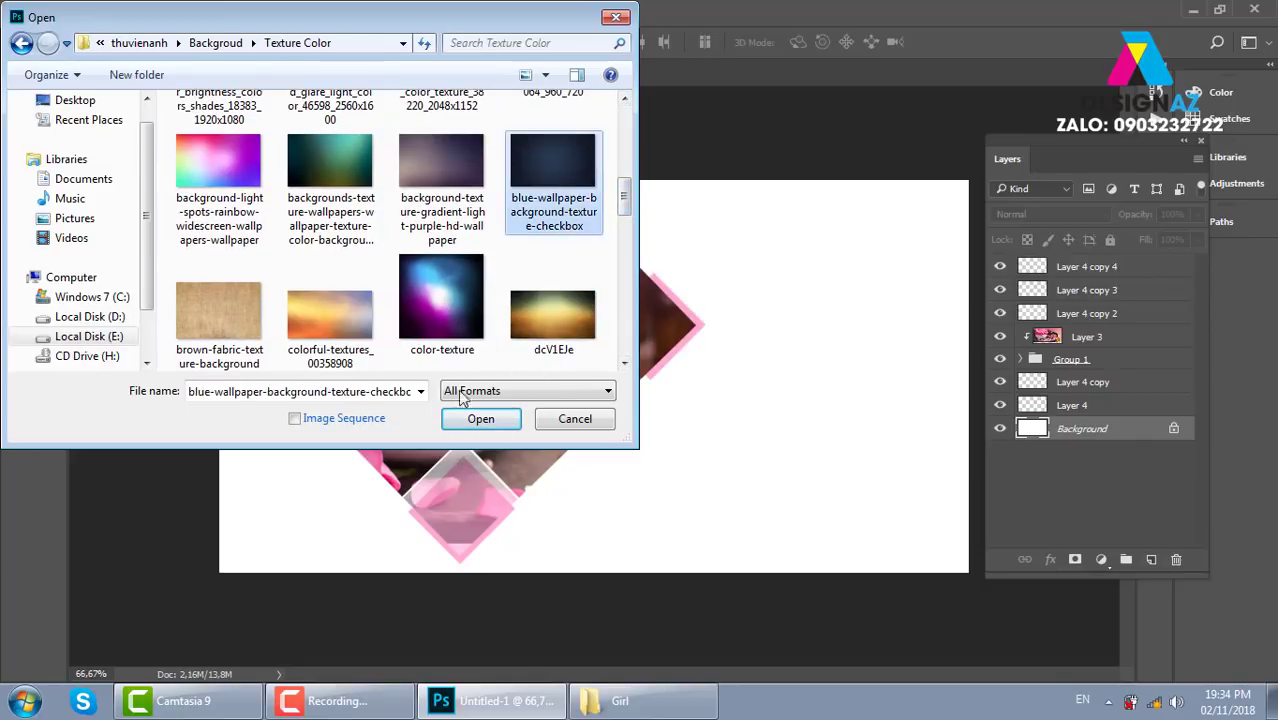
{"action": "left_click", "coordinate": [445, 176]}
{"action": "left_click", "coordinate": [490, 420]}
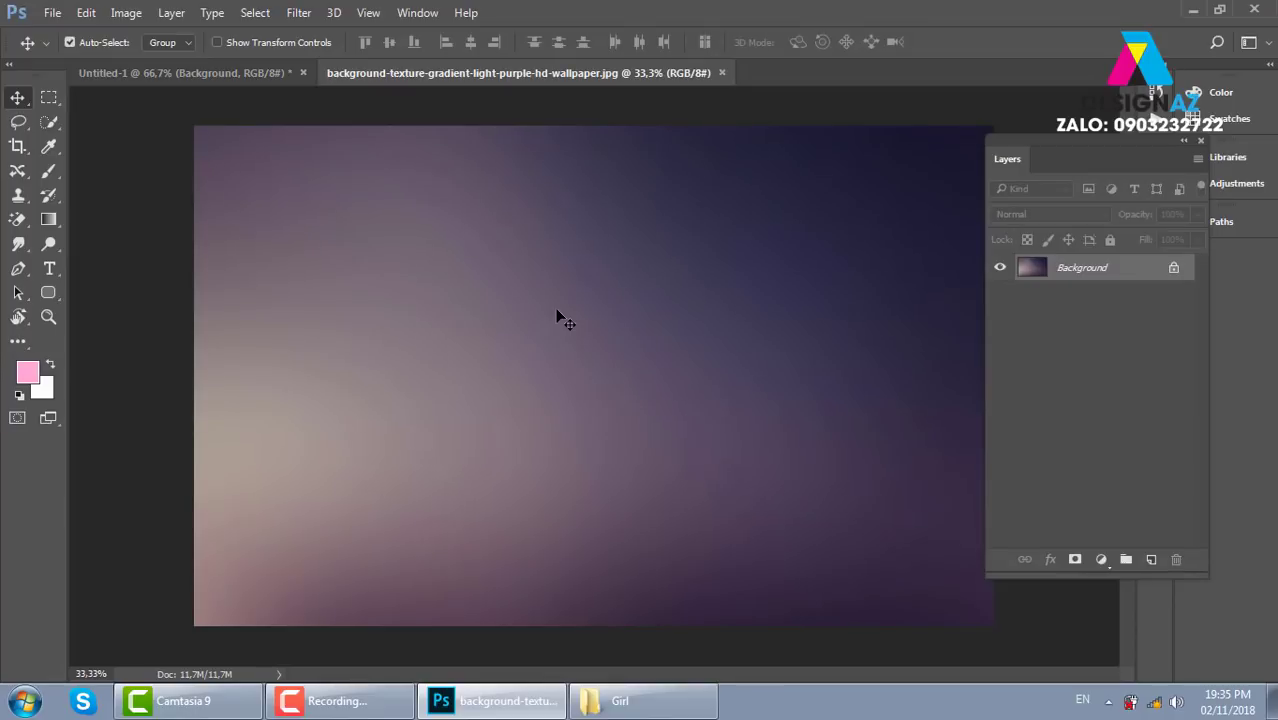
Step: Select all of the purple wallpaper and close its document, returning to Untitled-1
{"action": "key", "text": "ctrl+a"}
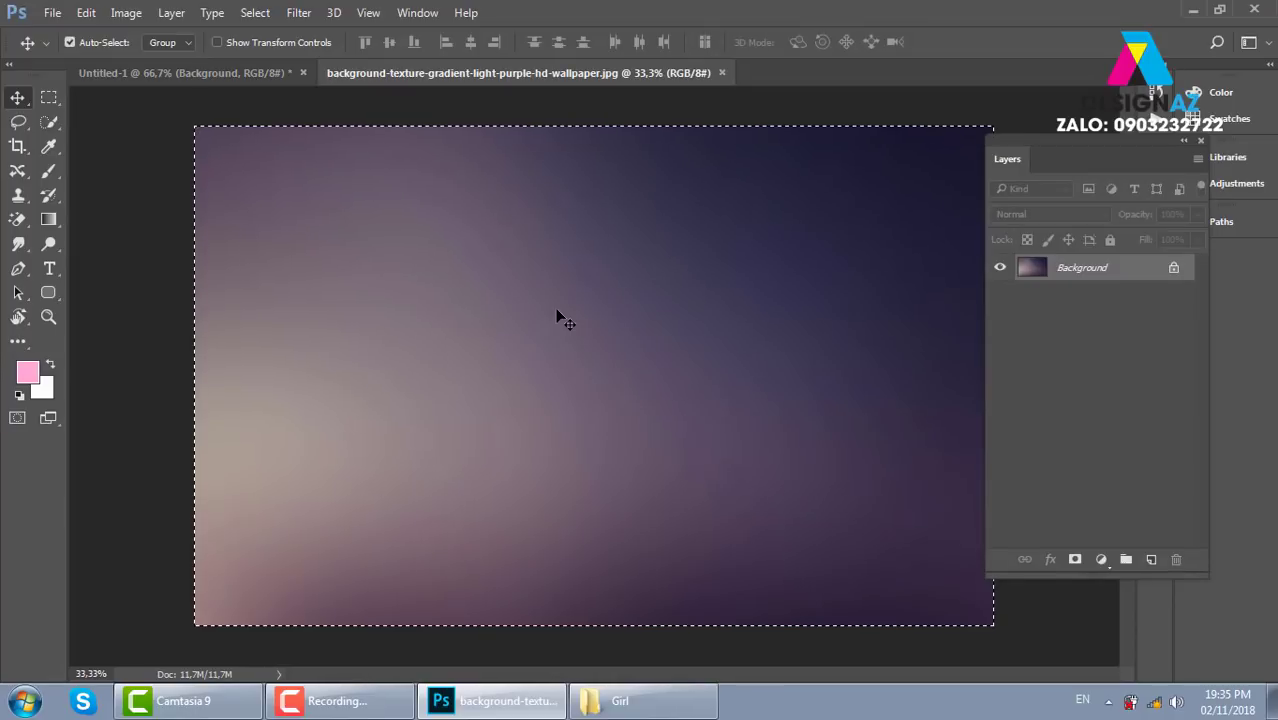
{"action": "key", "text": "ctrl+w"}
{"action": "right_click", "coordinate": [827, 213]}
Step: Paste the purple wallpaper as a new layer directly above the Background layer
{"action": "left_click", "coordinate": [873, 224]}
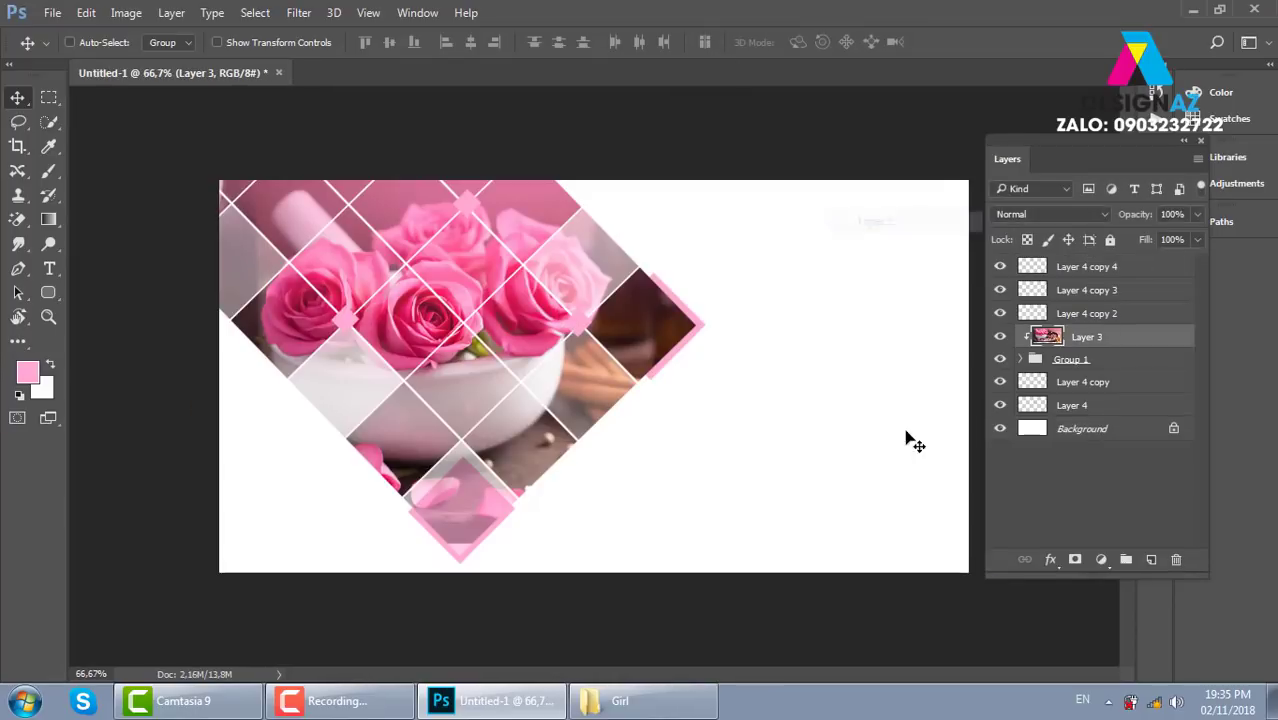
{"action": "right_click", "coordinate": [825, 203]}
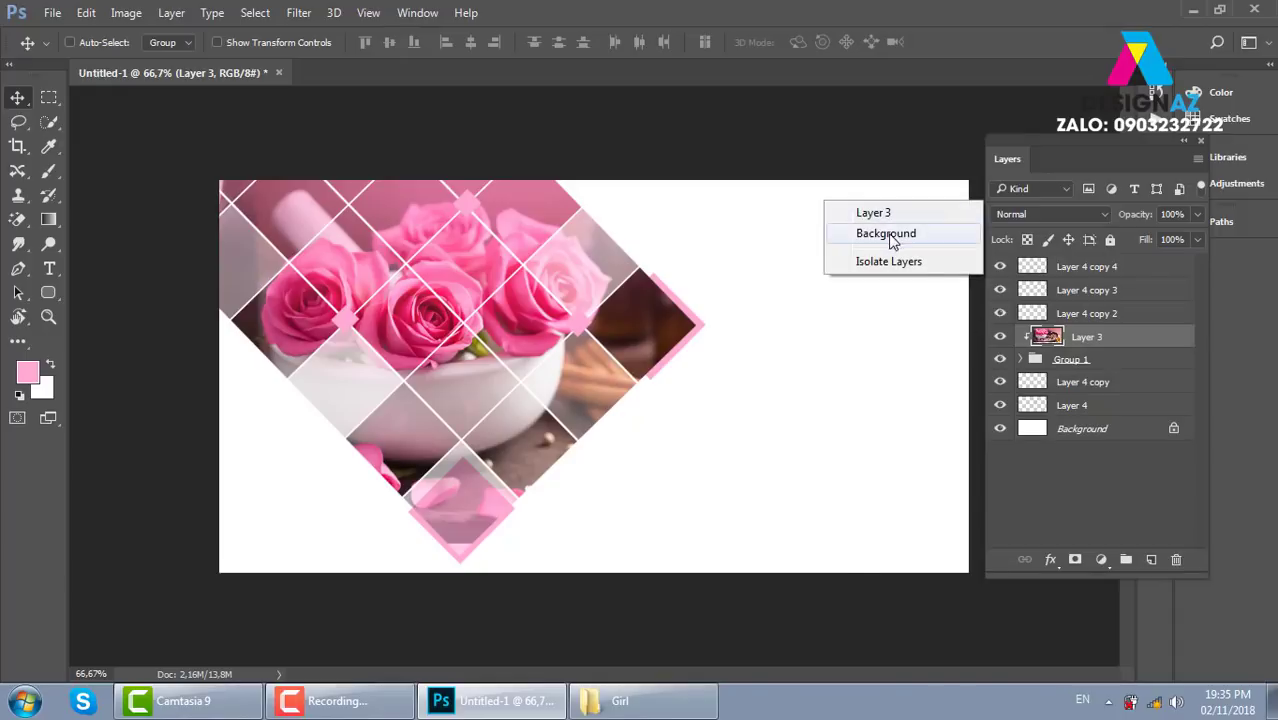
{"action": "left_click", "coordinate": [886, 236]}
{"action": "key", "text": "ctrl+v"}
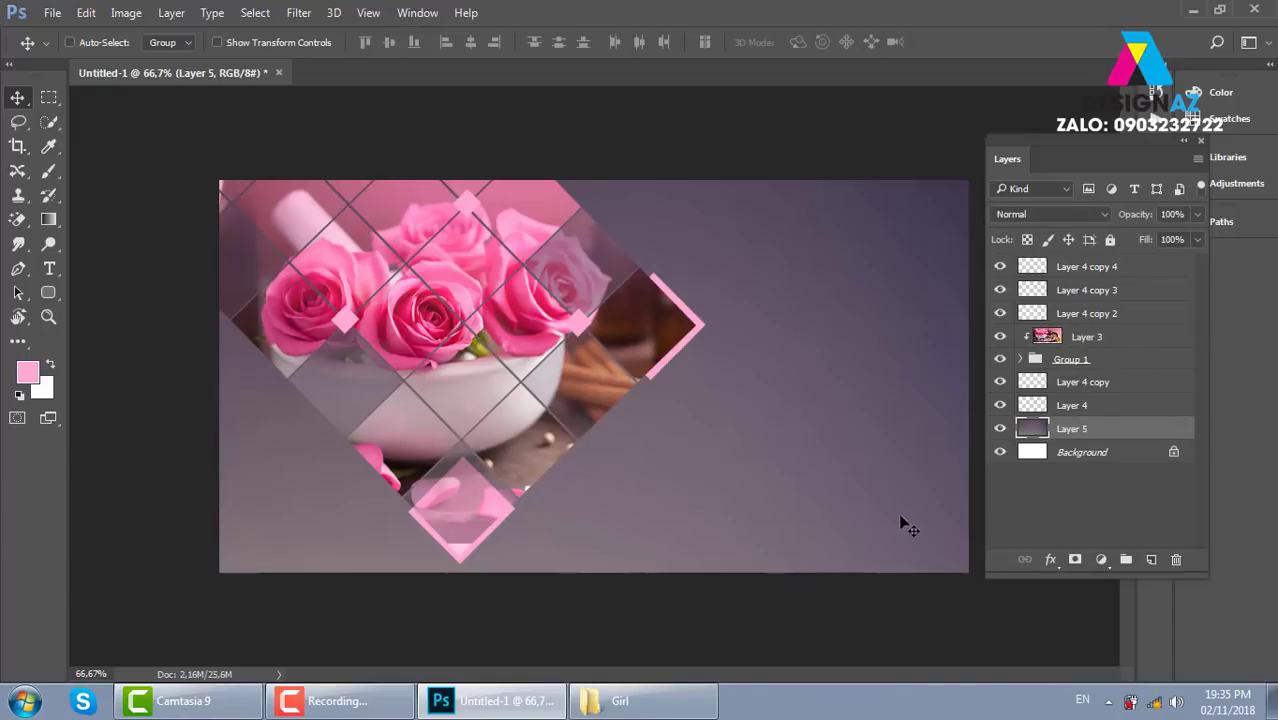
{"action": "key", "text": "ctrl"}
Step: Scale and reposition the purple gradient Layer 5 so it covers the whole canvas
{"action": "key", "text": "ctrl+t"}
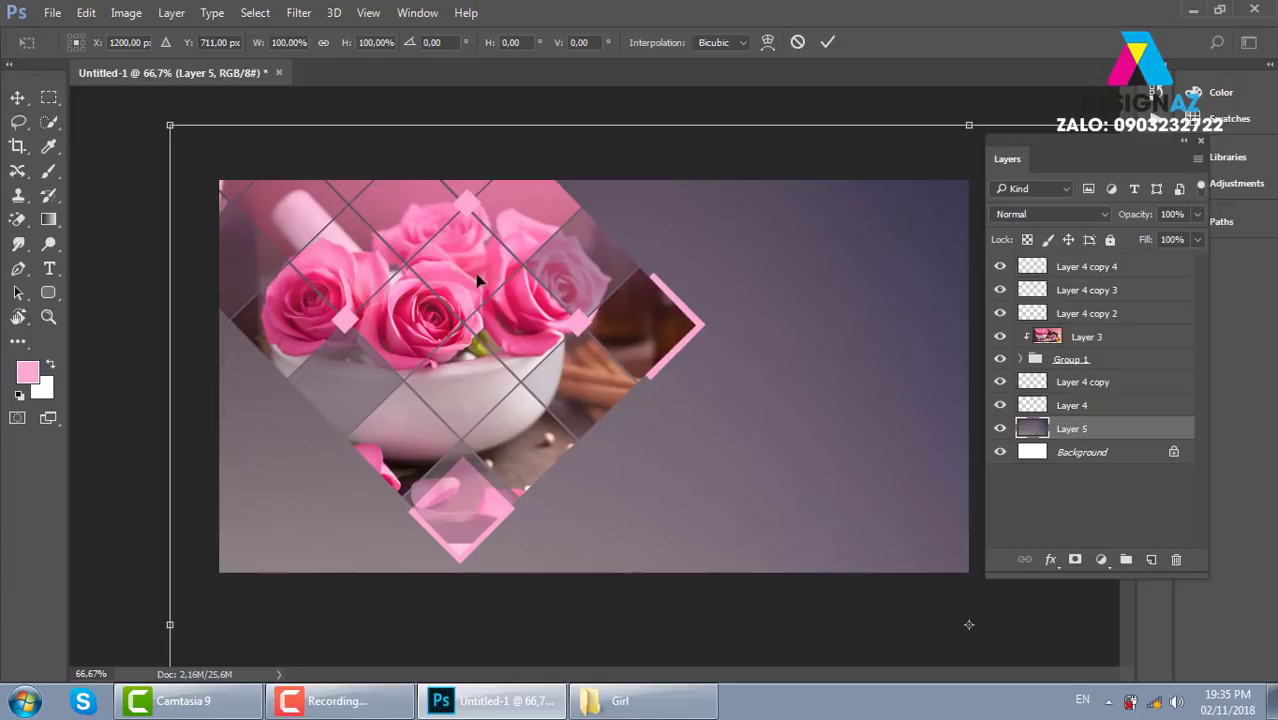
{"action": "left_click_drag", "start_coordinate": [178, 135], "coordinate": [372, 252]}
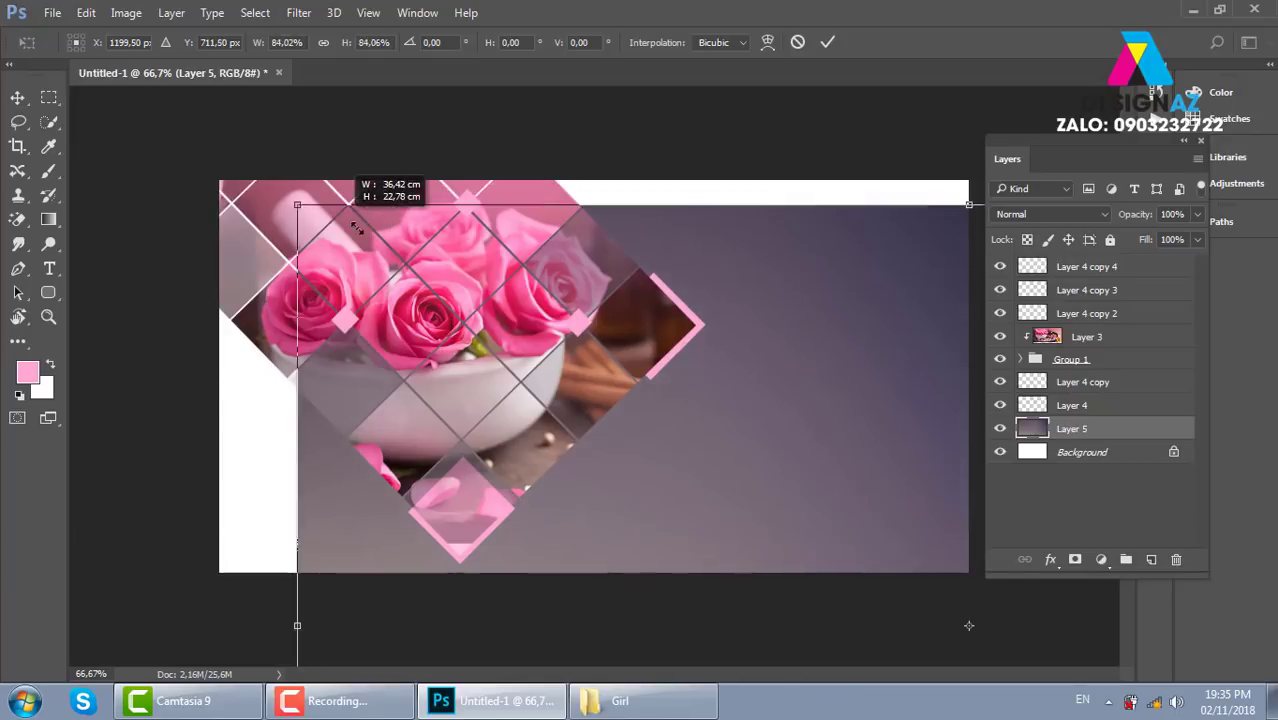
{"action": "mouse_move", "coordinate": [791, 435]}
{"action": "left_mouse_down"}
{"action": "mouse_move", "coordinate": [640, 333]}
{"action": "mouse_move", "coordinate": [610, 295]}
{"action": "left_mouse_up"}
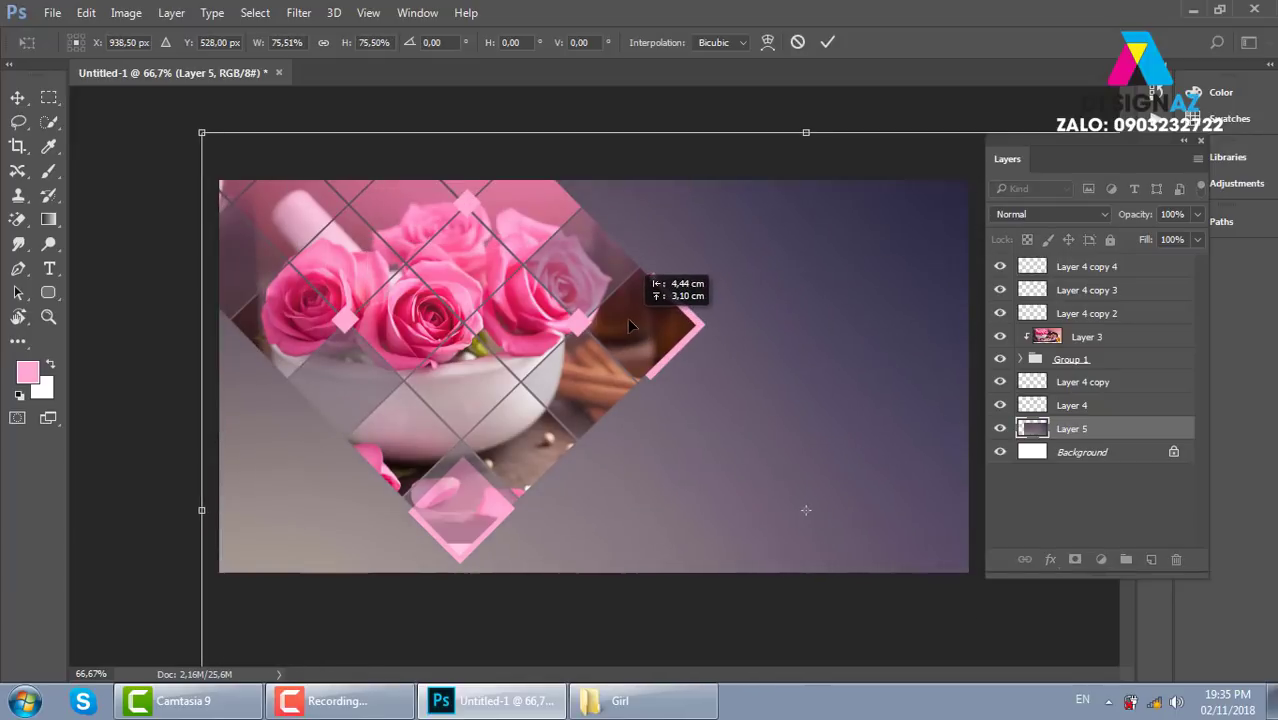
{"action": "mouse_move", "coordinate": [205, 133]}
{"action": "left_mouse_down"}
{"action": "mouse_move", "coordinate": [372, 225]}
{"action": "mouse_move", "coordinate": [497, 271]}
{"action": "left_mouse_up"}
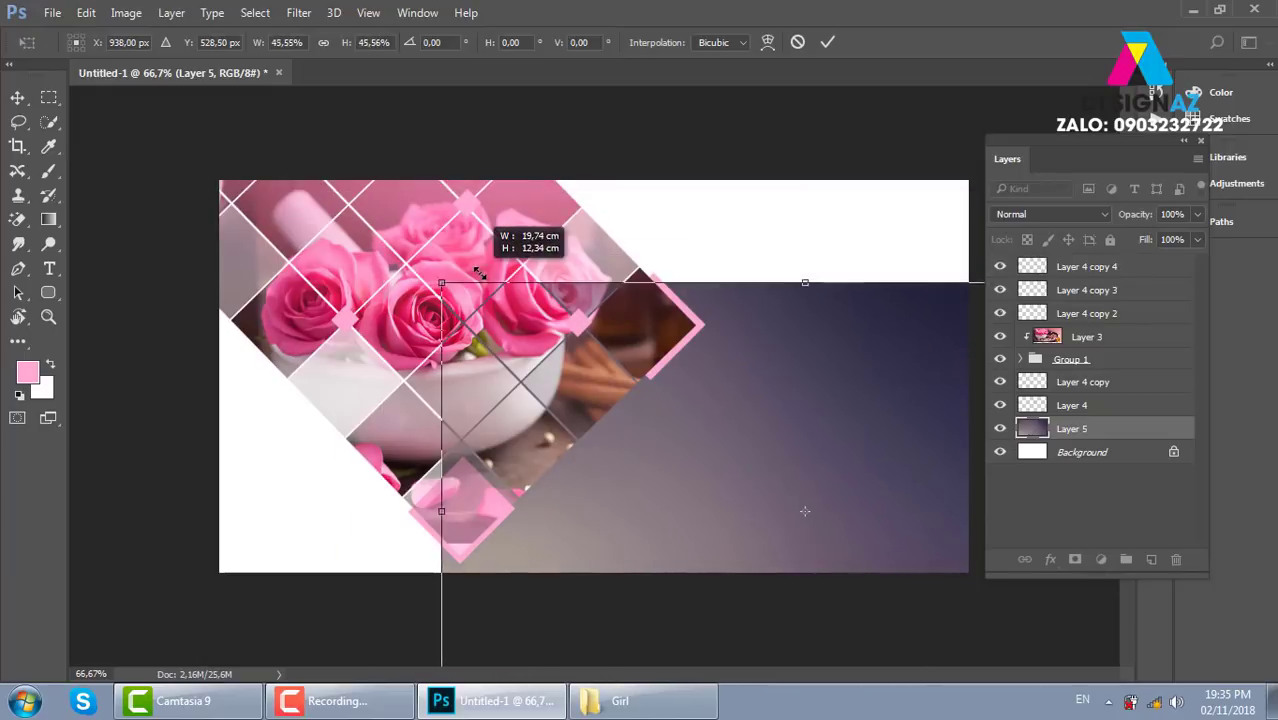
{"action": "mouse_move", "coordinate": [755, 396]}
{"action": "left_mouse_down"}
{"action": "mouse_move", "coordinate": [574, 271]}
{"action": "mouse_move", "coordinate": [511, 280]}
{"action": "left_mouse_up"}
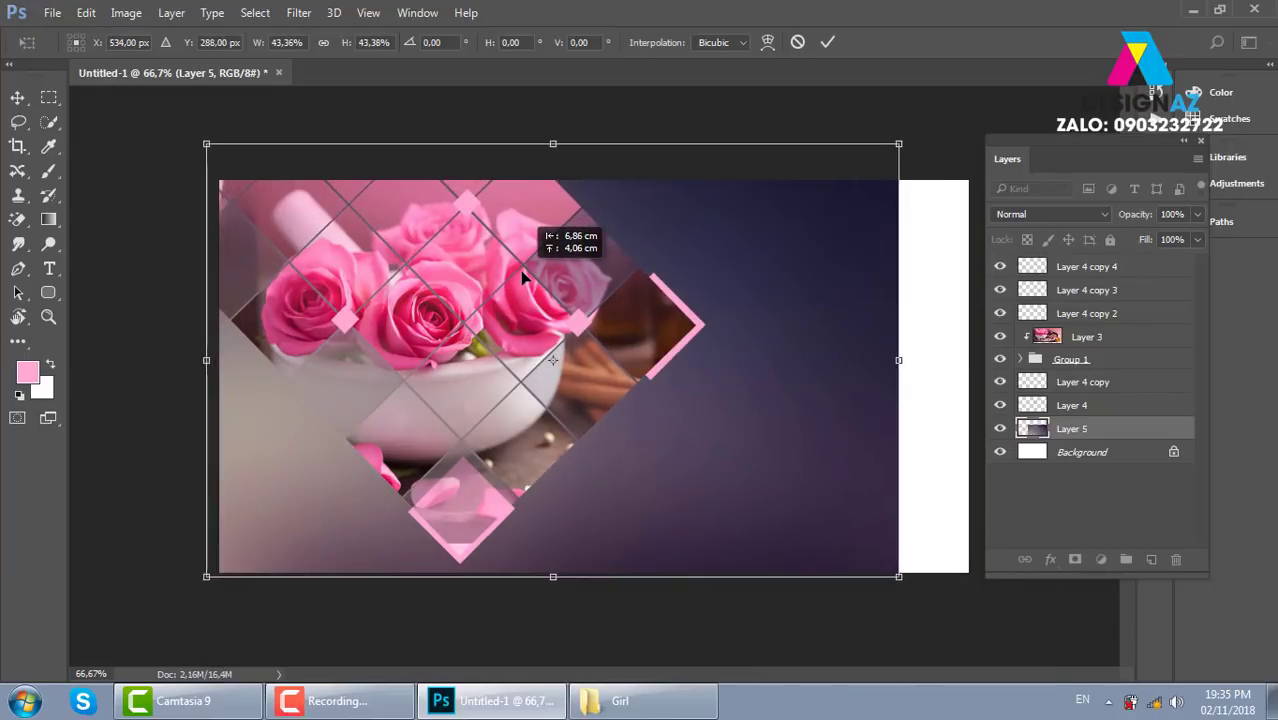
{"action": "left_click_drag", "start_coordinate": [903, 577], "coordinate": [974, 624]}
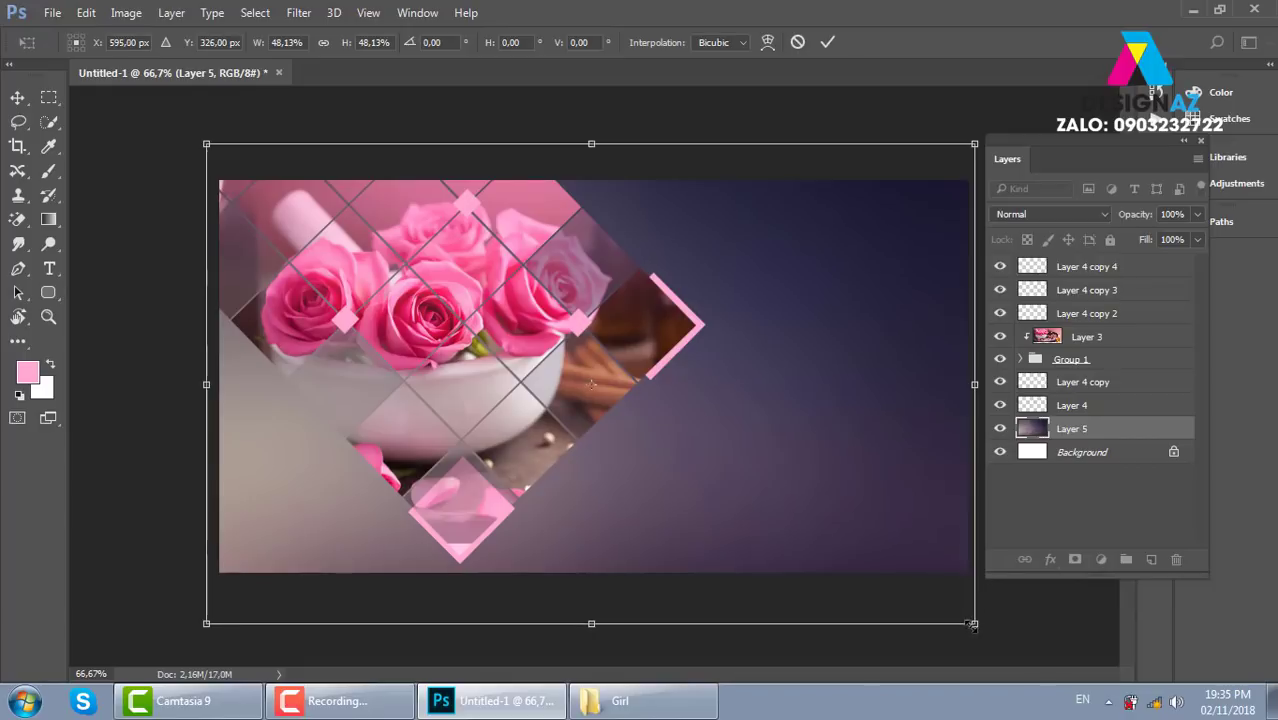
{"action": "key", "text": "Return"}
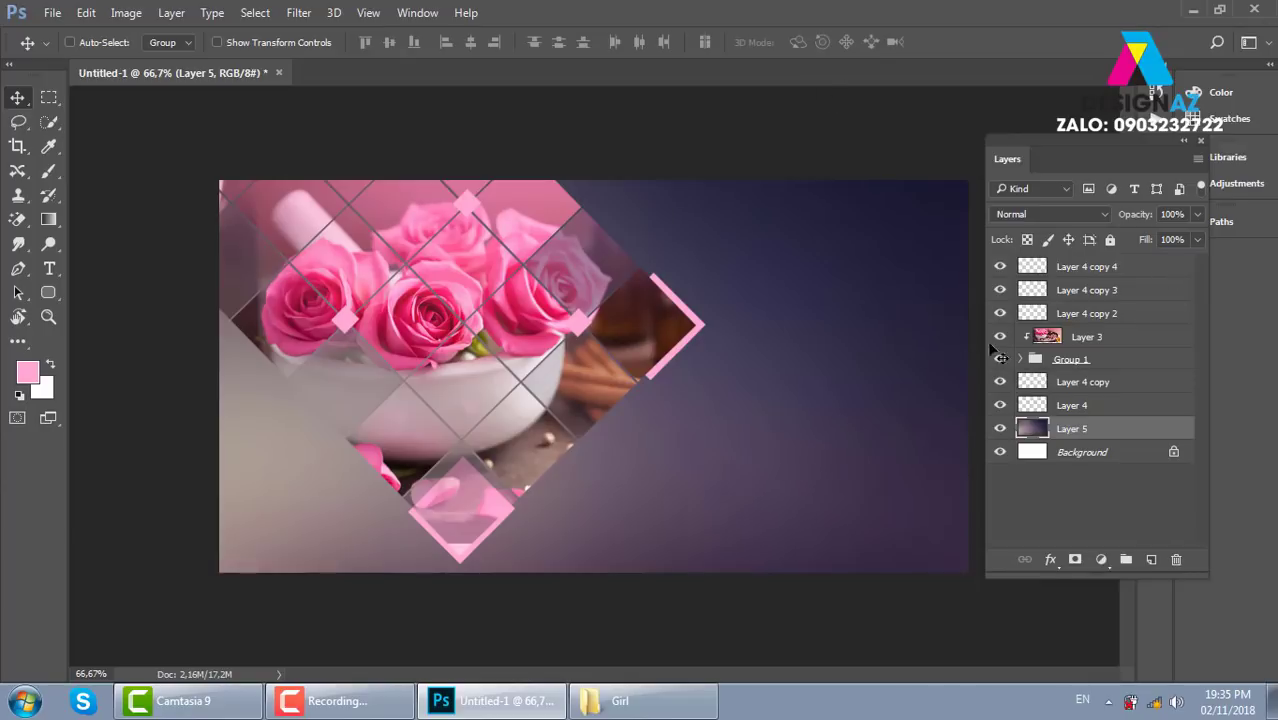
Step: Create blank document Untitled-2 from the 1200 × 628 px preset
{"action": "left_click", "coordinate": [1120, 410]}
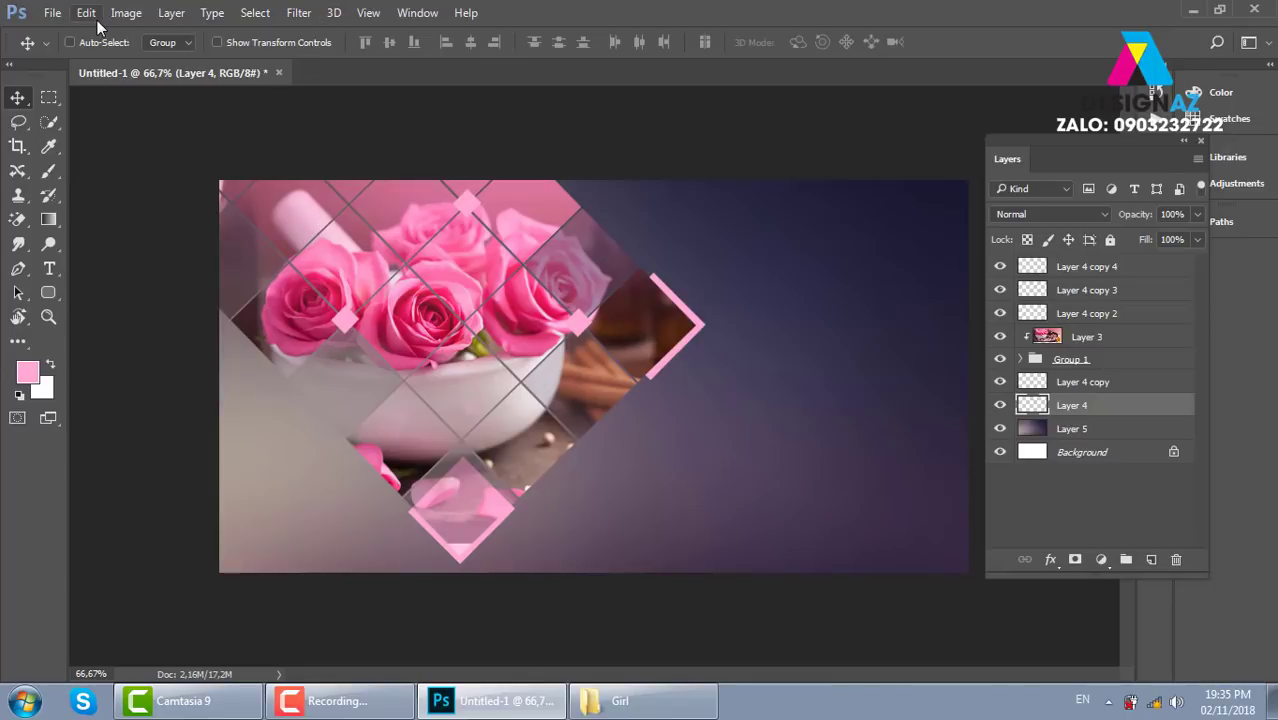
{"action": "left_click", "coordinate": [52, 13]}
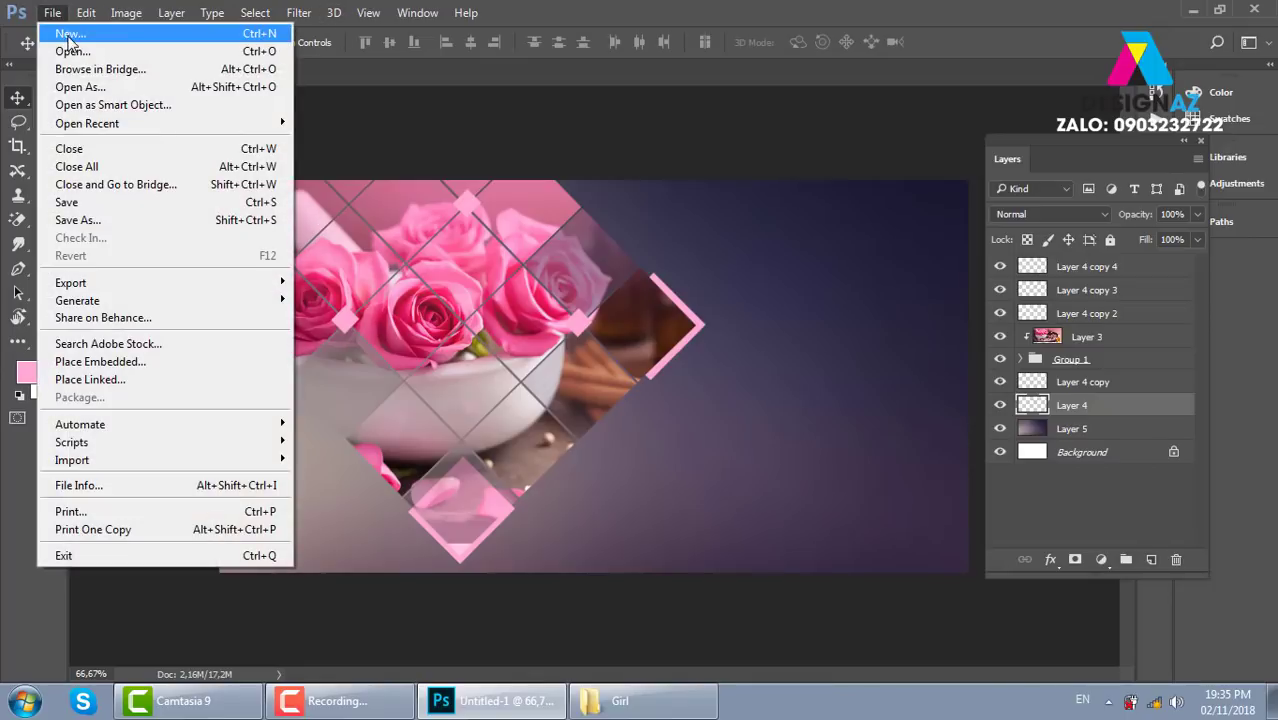
{"action": "left_click", "coordinate": [68, 36]}
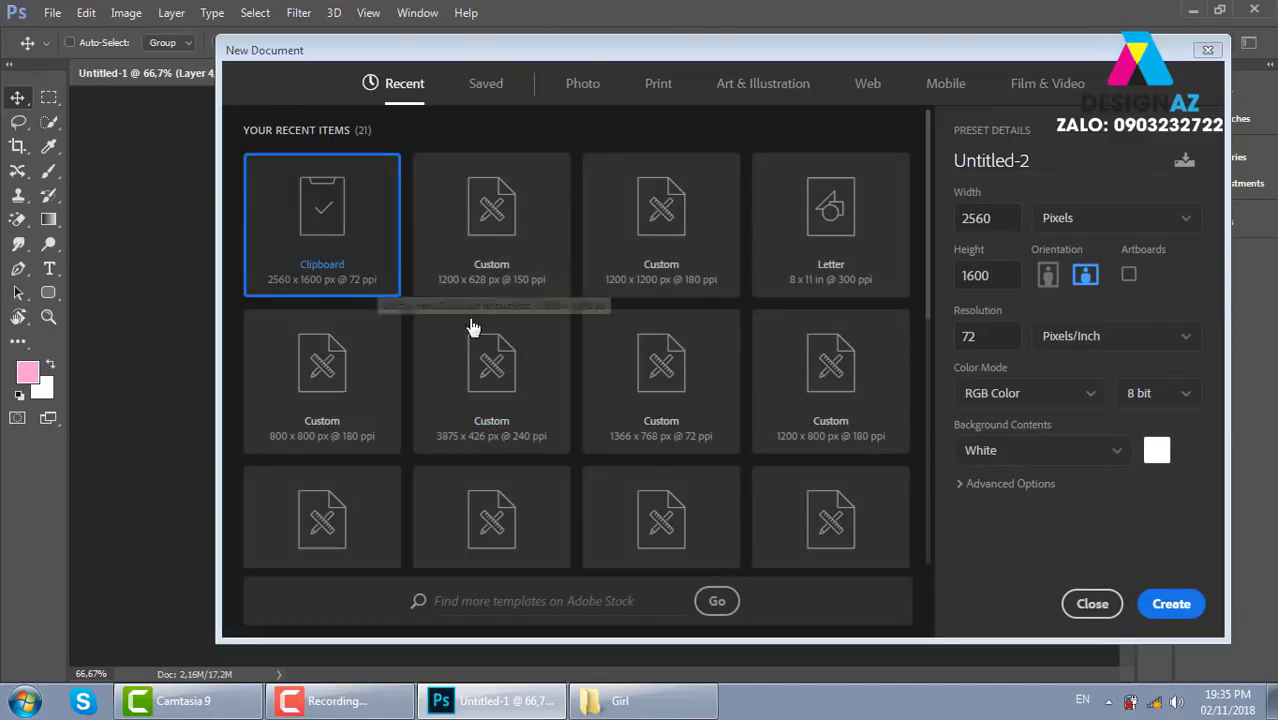
{"action": "left_click", "coordinate": [491, 251]}
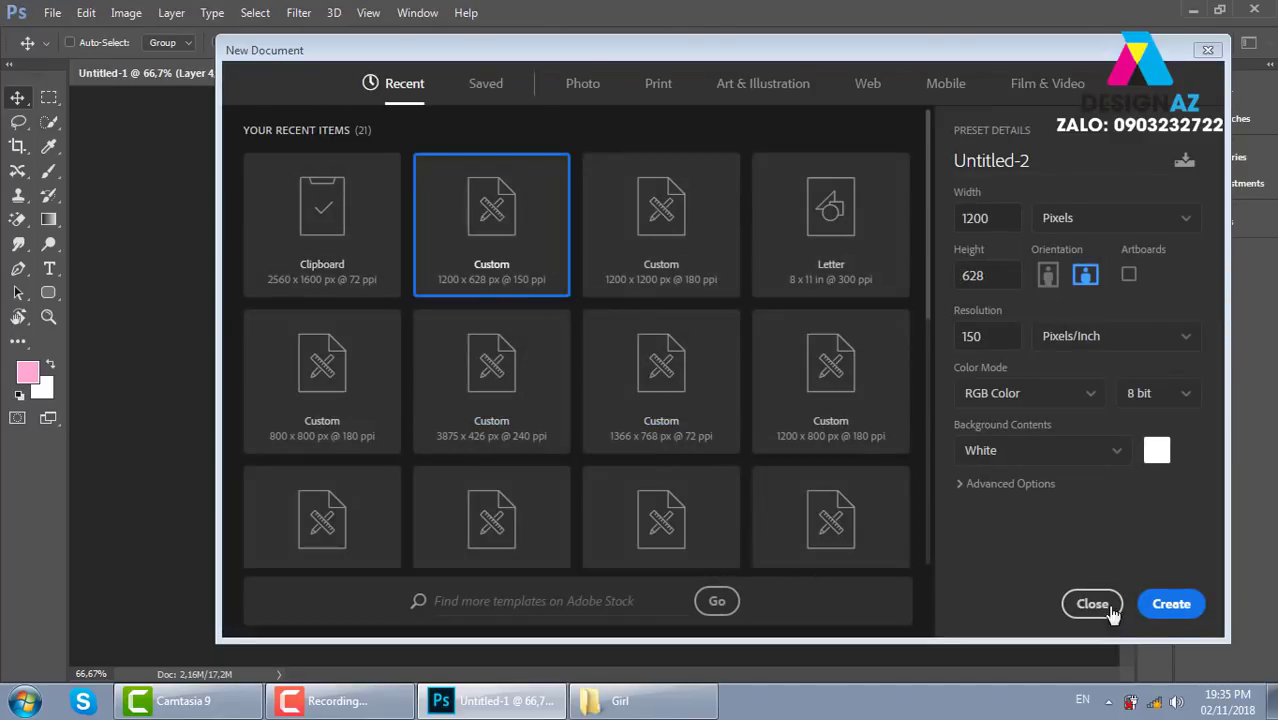
{"action": "left_click", "coordinate": [1172, 604]}
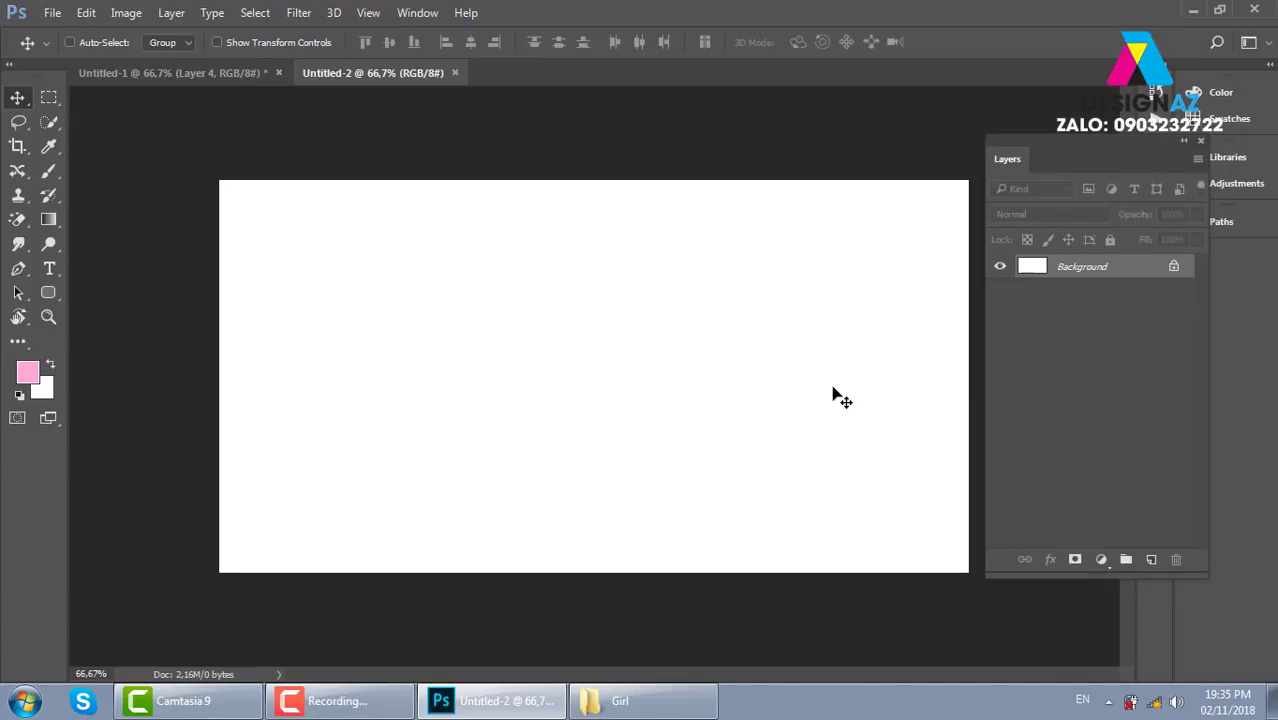
{"action": "key", "text": "ctrl+o"}
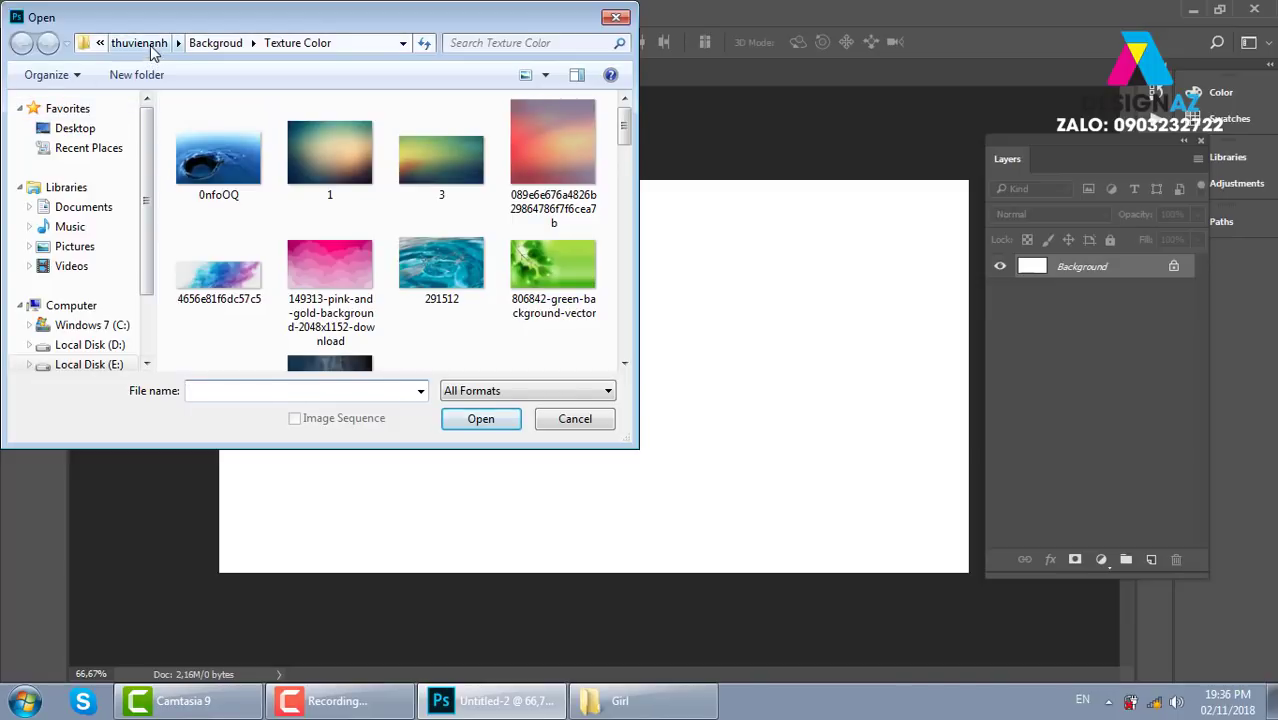
Step: Open the lantern photo from the banh trung thu folder, select all of it, and close it
{"action": "left_click", "coordinate": [151, 47]}
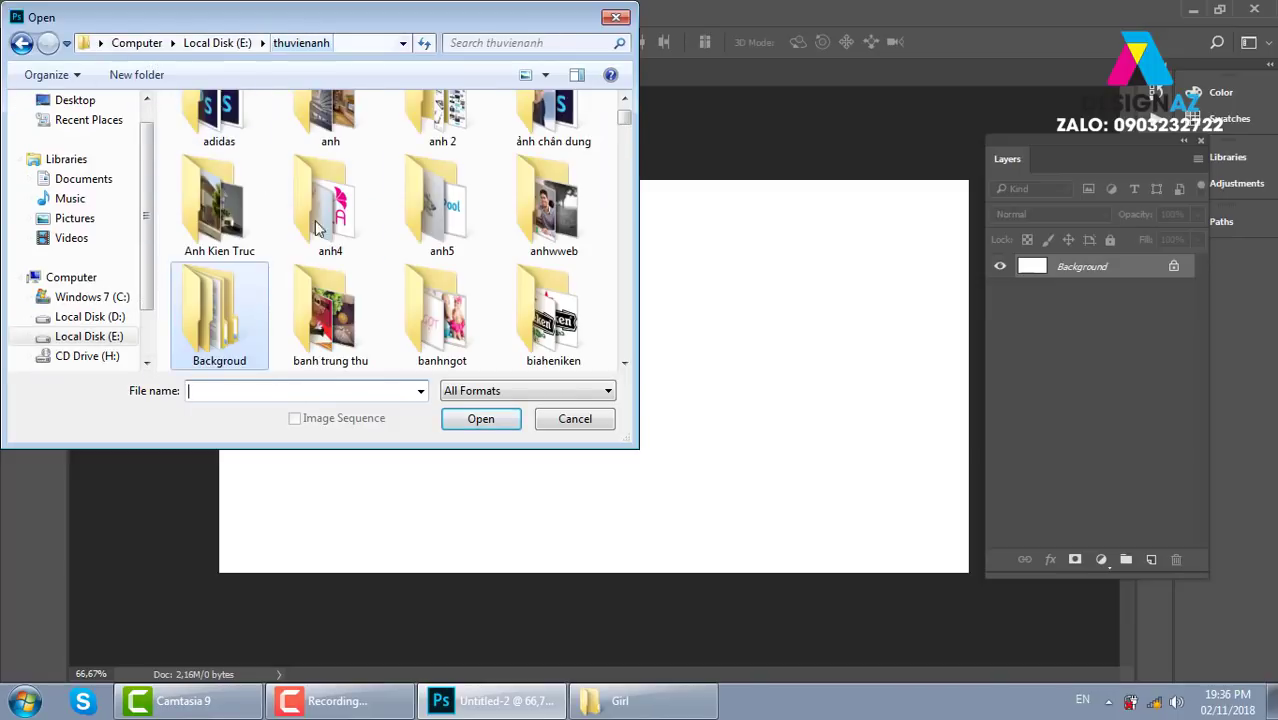
{"action": "double_click", "coordinate": [330, 315]}
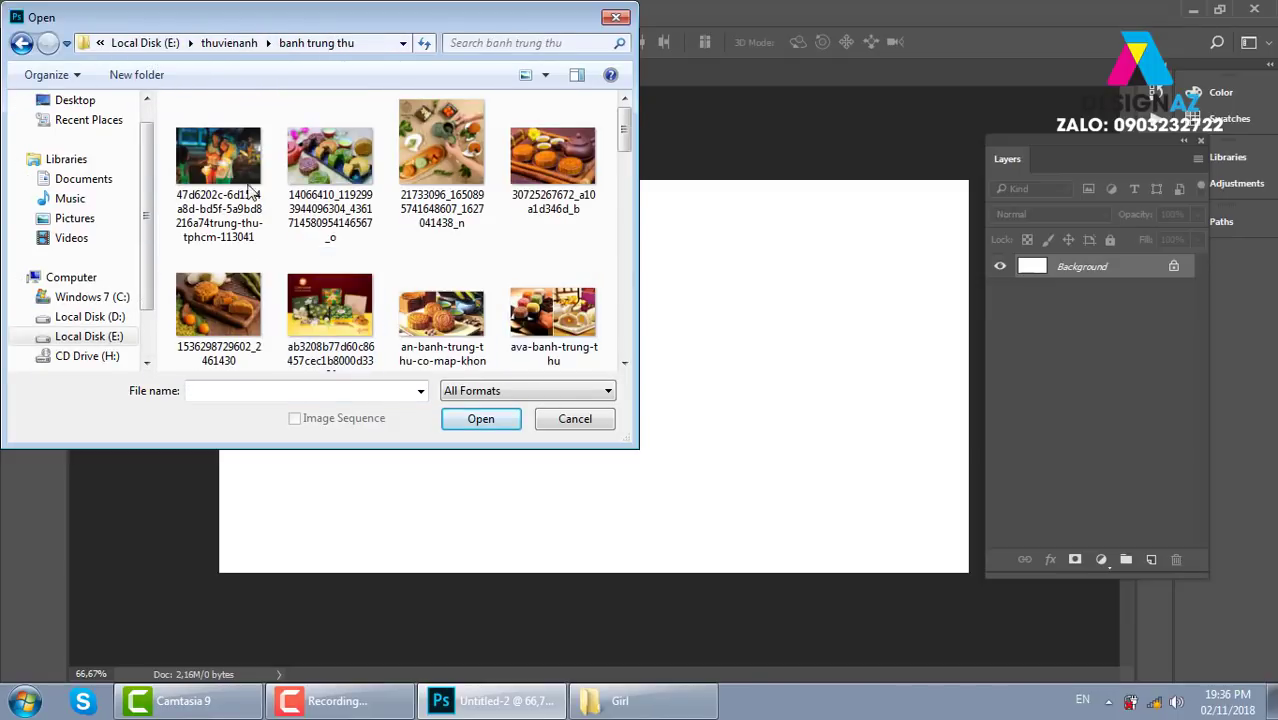
{"action": "left_click", "coordinate": [218, 160]}
{"action": "left_click", "coordinate": [481, 419]}
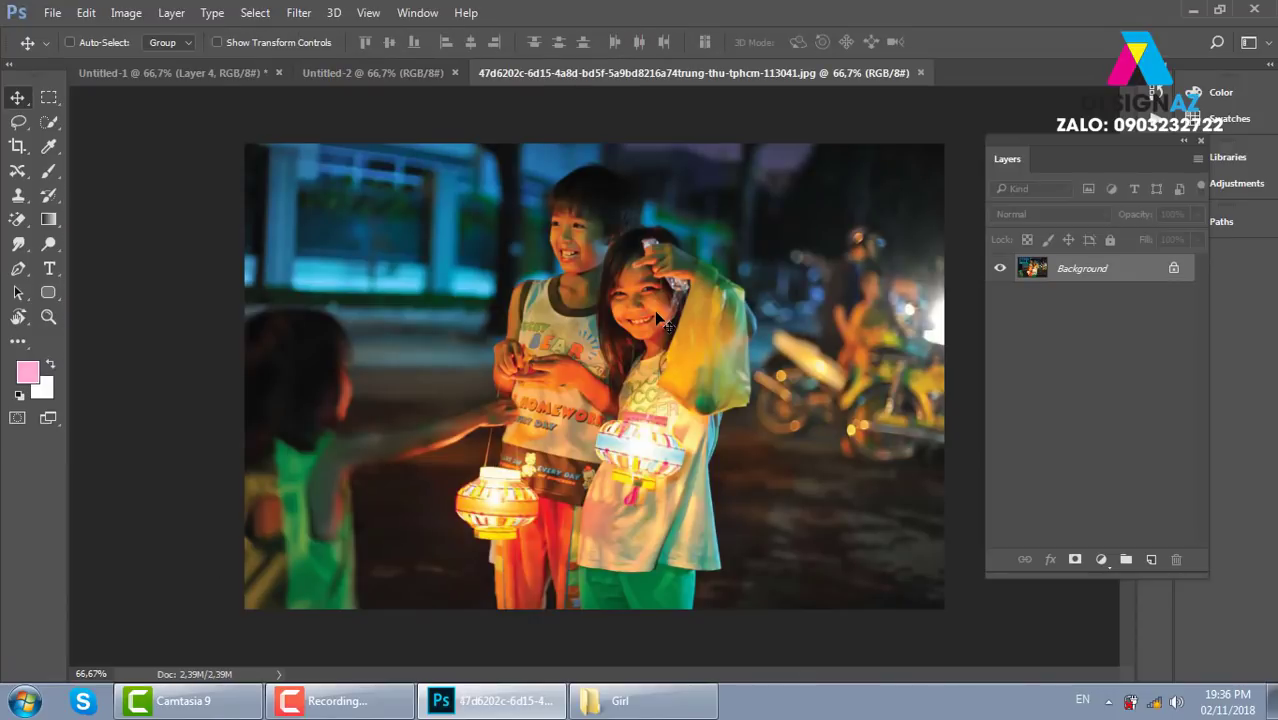
{"action": "left_click", "coordinate": [341, 64]}
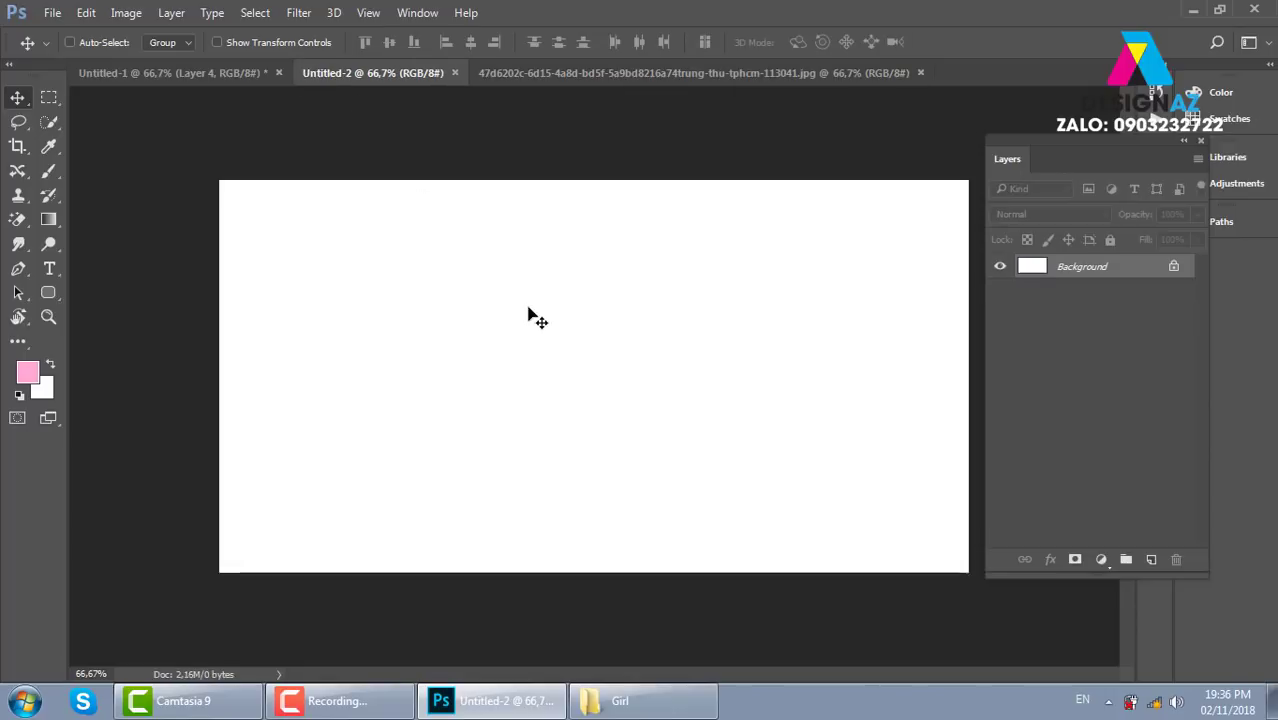
{"action": "left_click", "coordinate": [706, 75]}
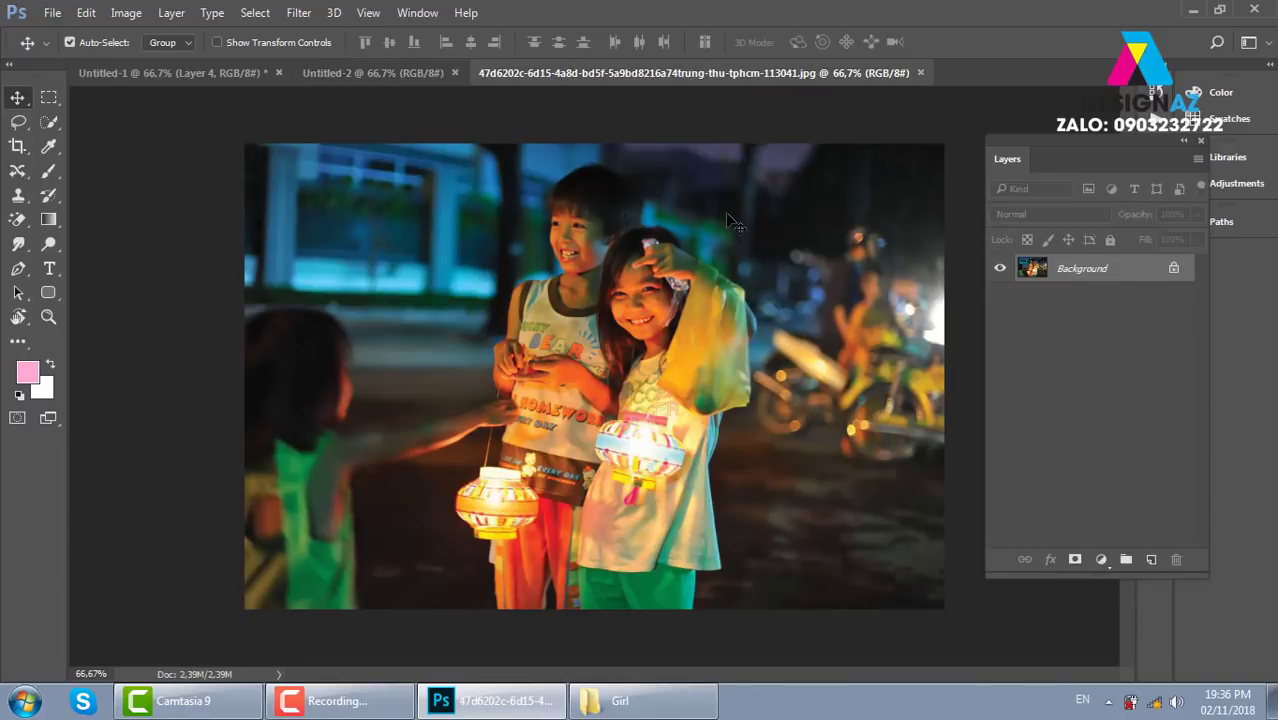
{"action": "key", "text": "ctrl+a"}
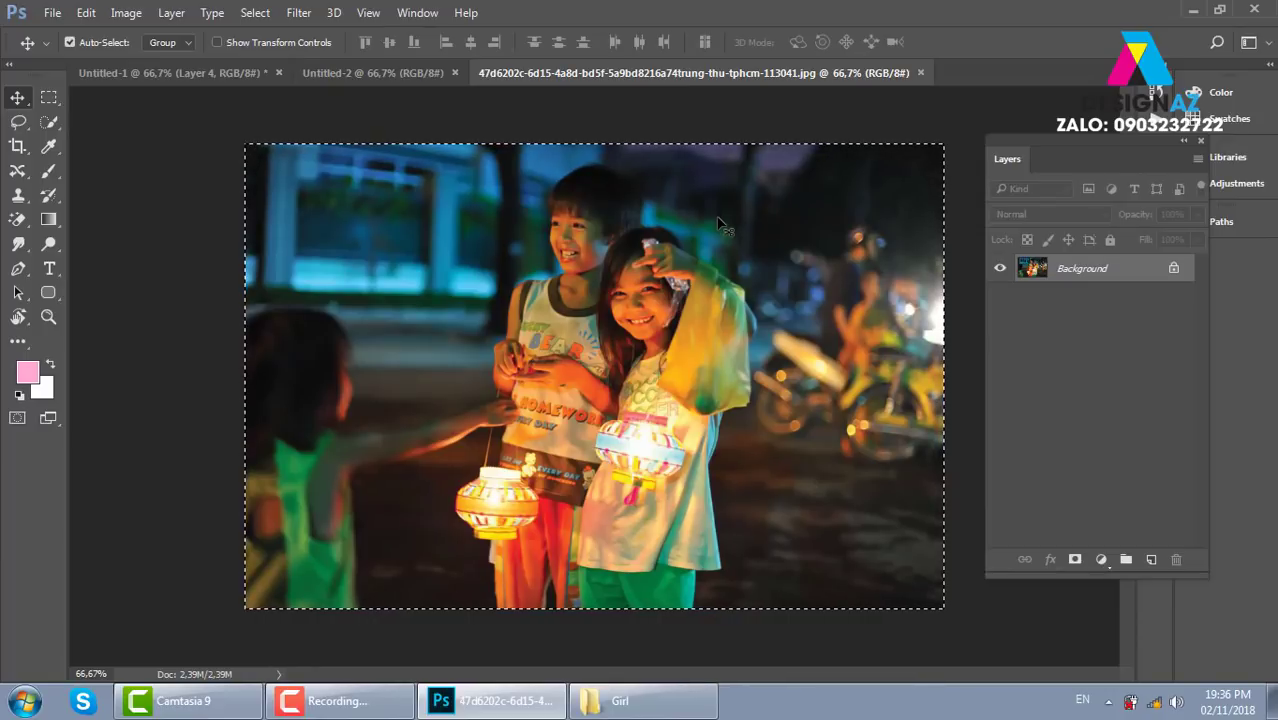
{"action": "key", "text": "ctrl+w"}
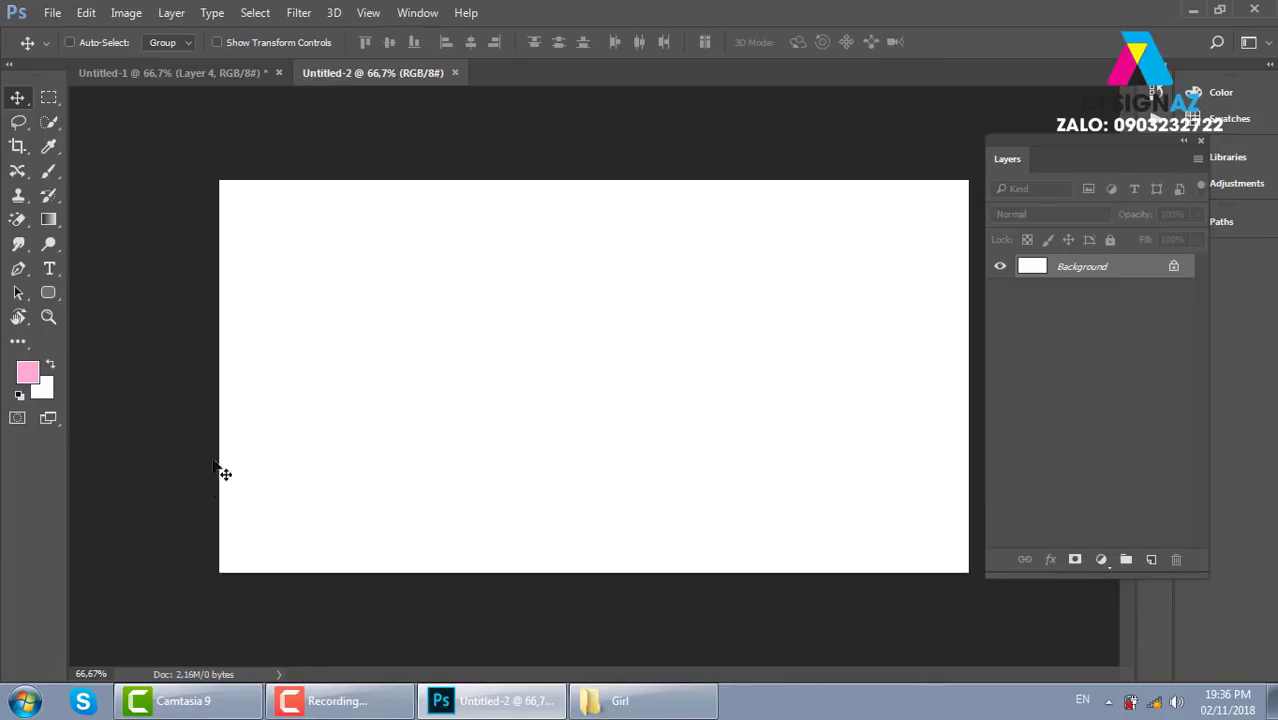
Step: Paste the lantern photo into Untitled-2 and scale it down toward the lower left
{"action": "key", "text": "ctrl+v"}
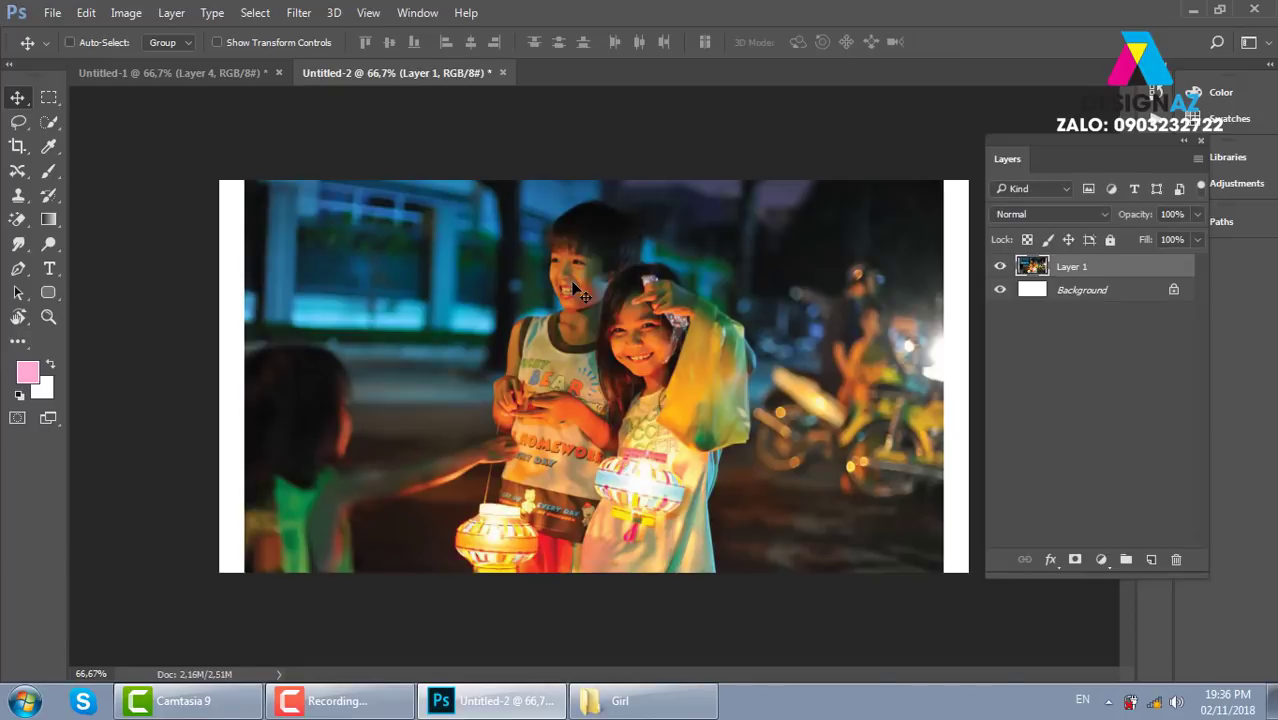
{"action": "key", "text": "ctrl+minus"}
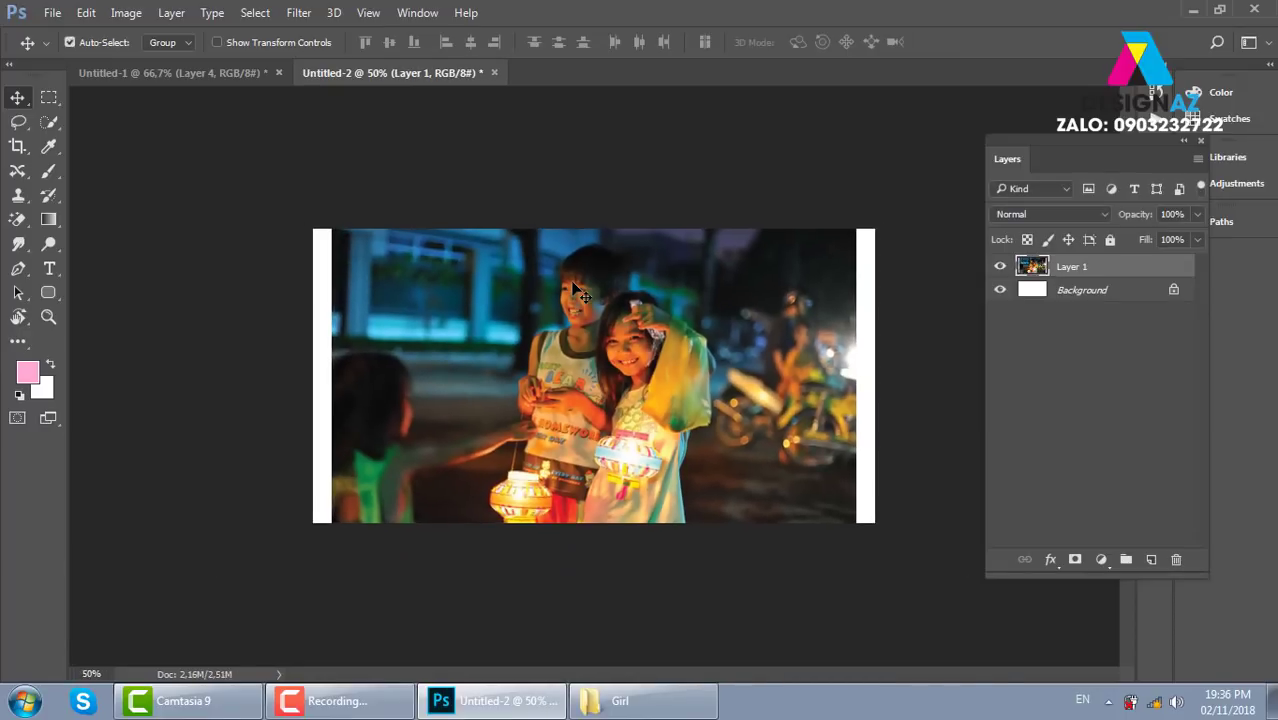
{"action": "key", "text": "ctrl+t"}
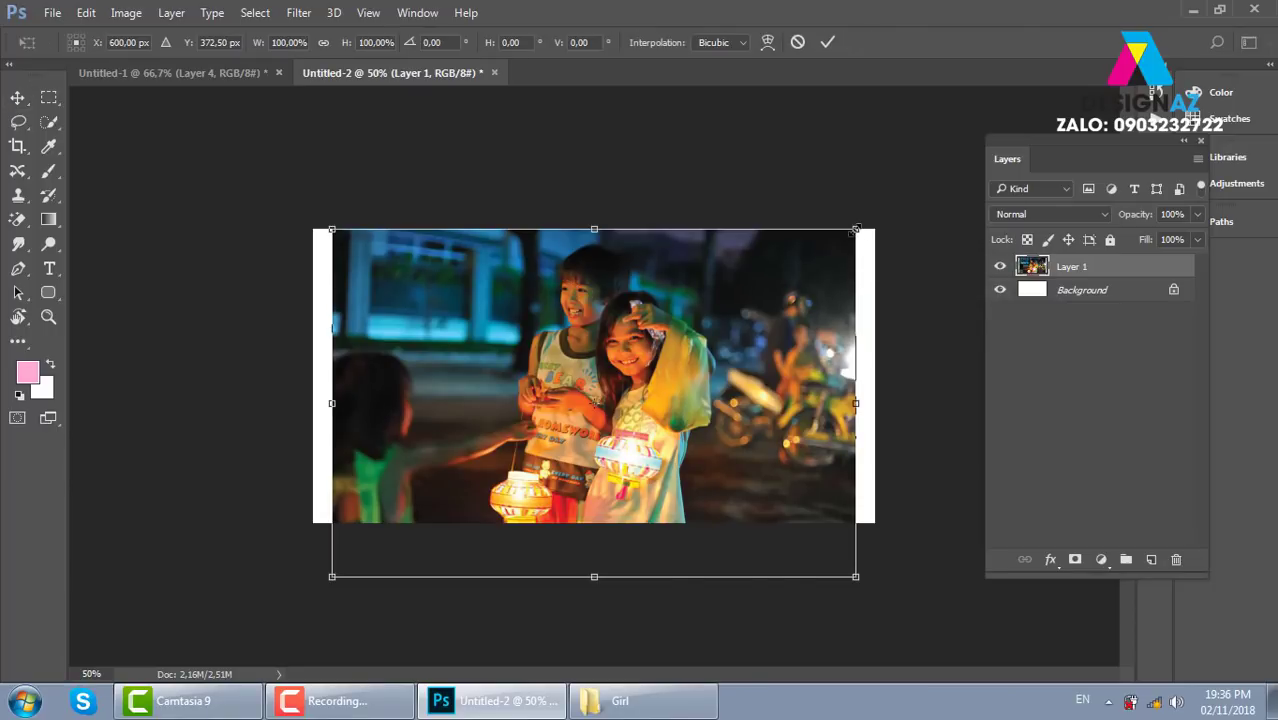
{"action": "mouse_move", "coordinate": [855, 229]}
{"action": "left_mouse_down"}
{"action": "mouse_move", "coordinate": [360, 525]}
{"action": "mouse_move", "coordinate": [435, 397]}
{"action": "left_mouse_up"}
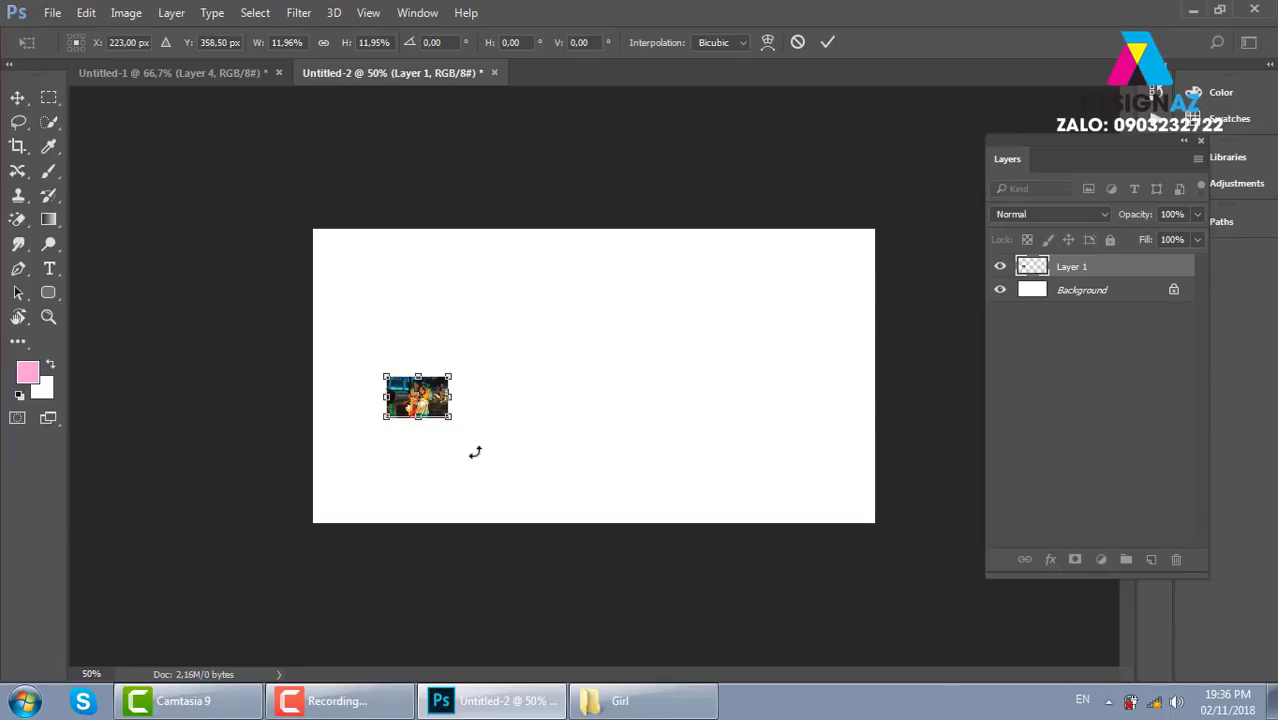
{"action": "key", "text": "ctrl+plus"}
{"action": "key", "text": "ctrl+plus"}
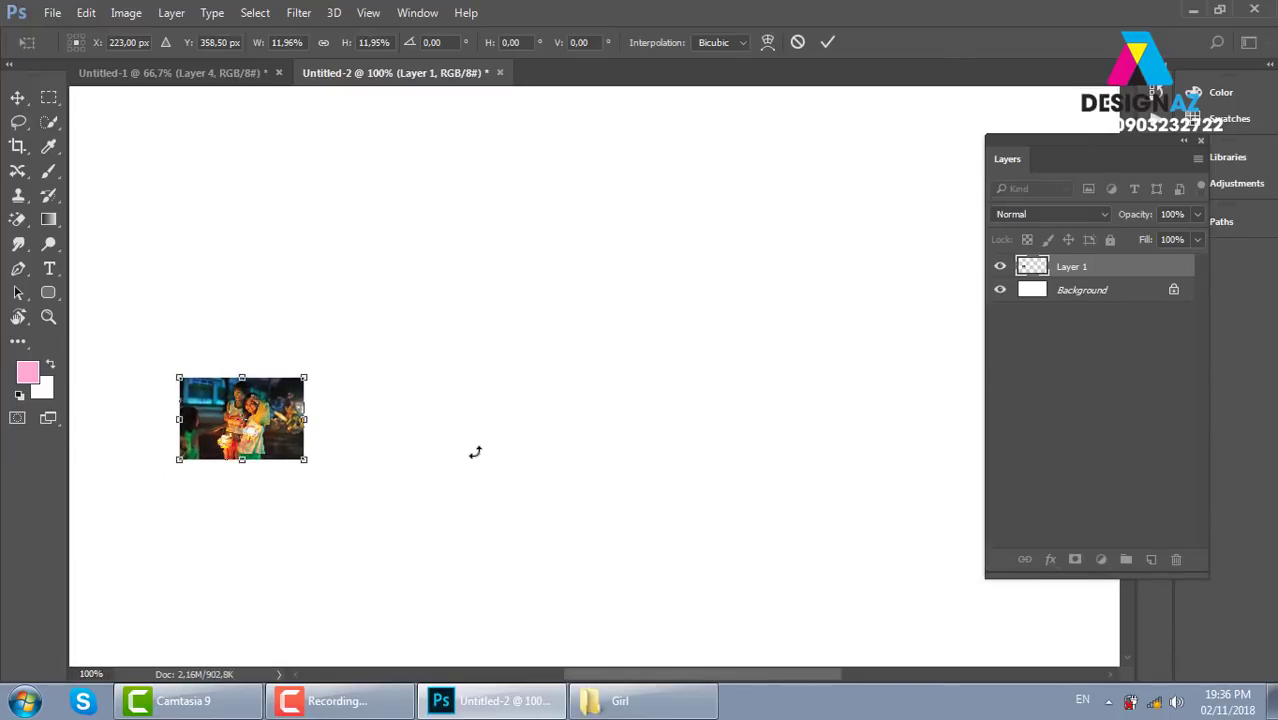
{"action": "key", "text": "Return"}
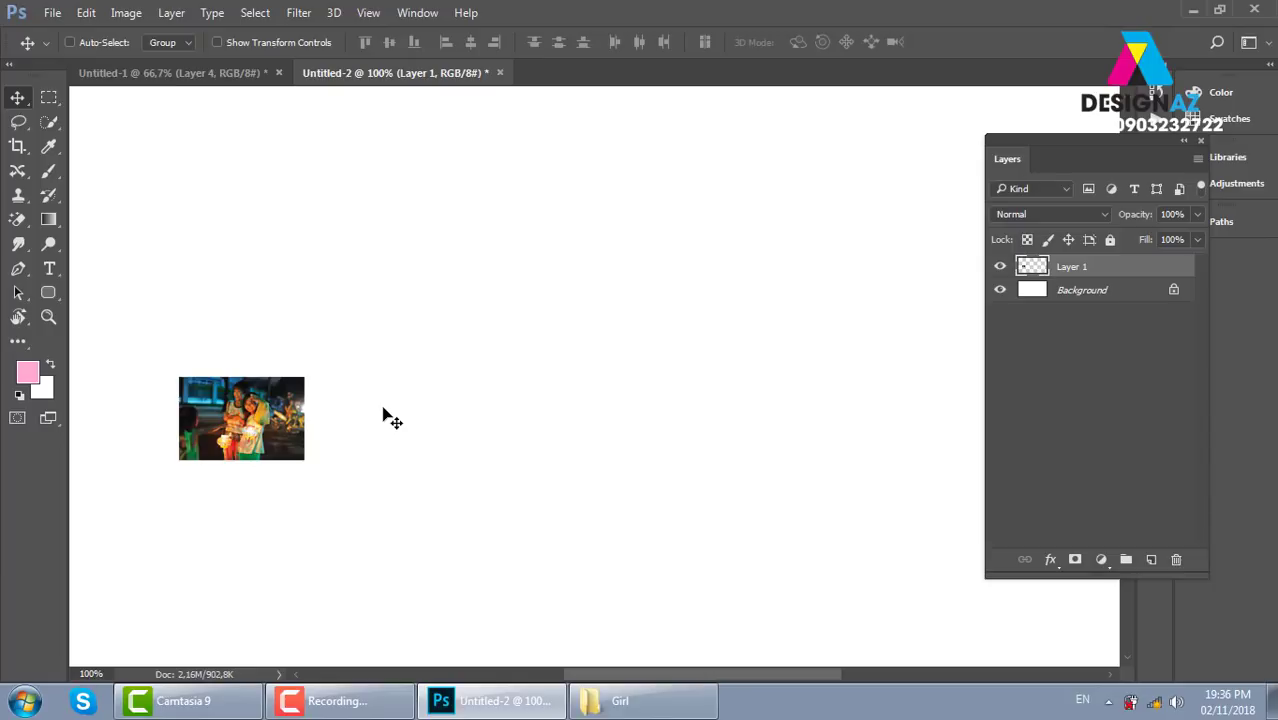
Step: Enlarge the lantern photo to fill most of the canvas height and reposition it
{"action": "key", "text": "ctrl+minus"}
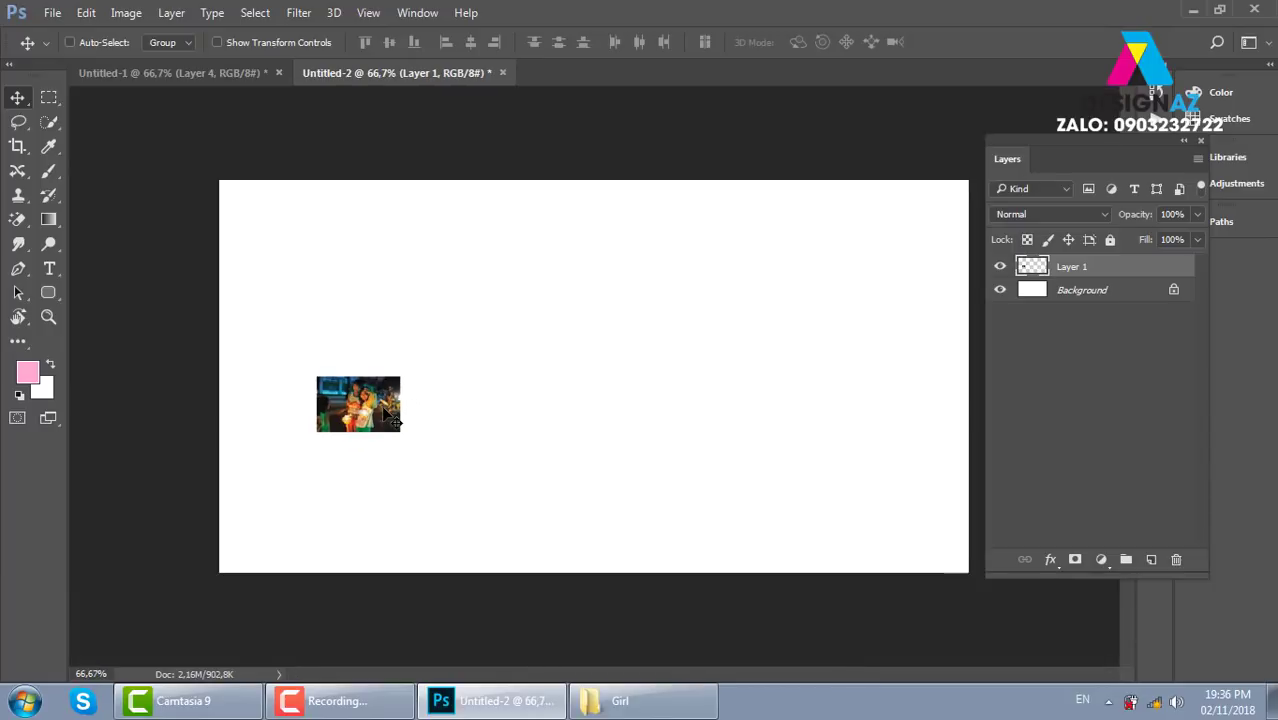
{"action": "key", "text": "ctrl+t"}
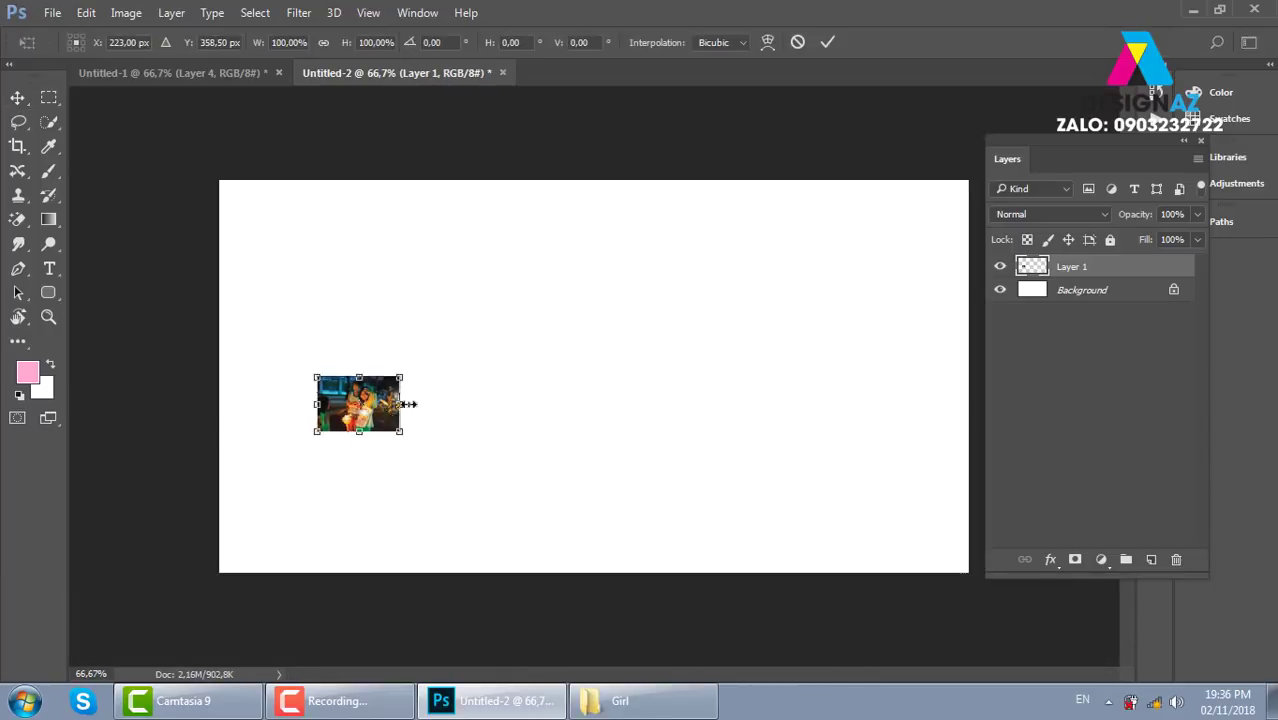
{"action": "left_click_drag", "start_coordinate": [464, 341], "coordinate": [764, 296]}
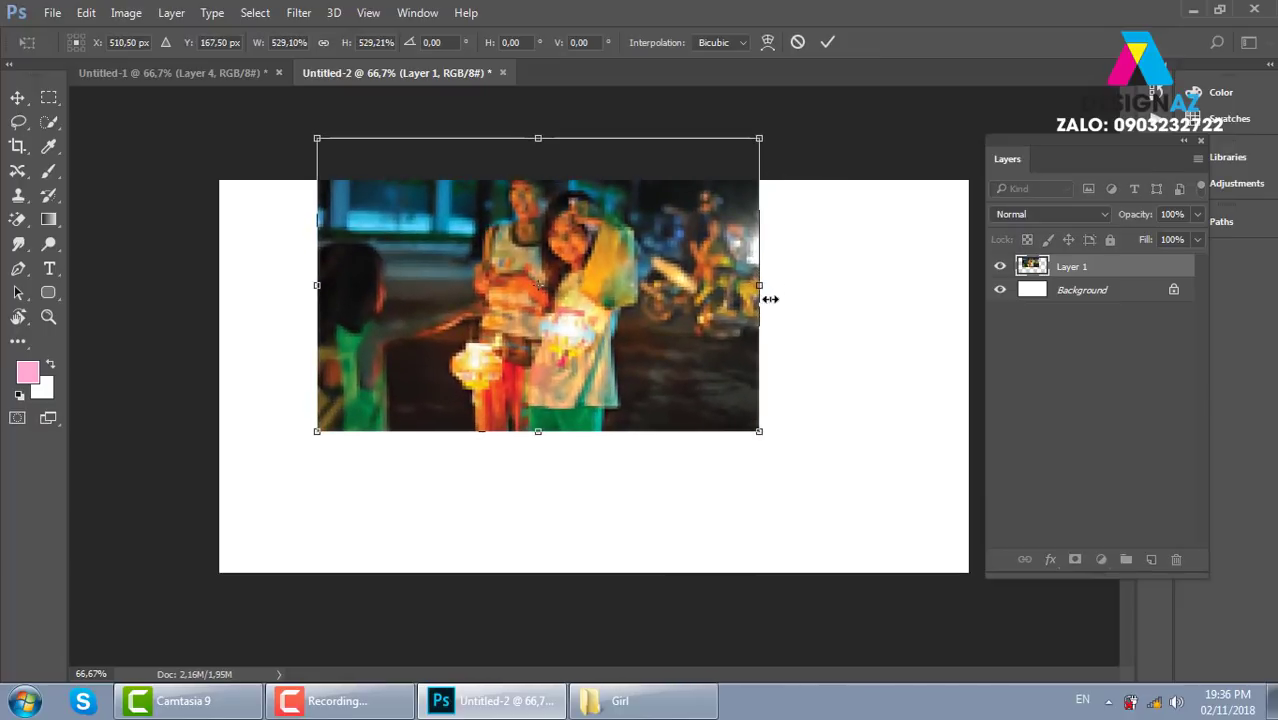
{"action": "key", "text": "Return"}
{"action": "left_click_drag", "start_coordinate": [690, 335], "coordinate": [678, 374]}
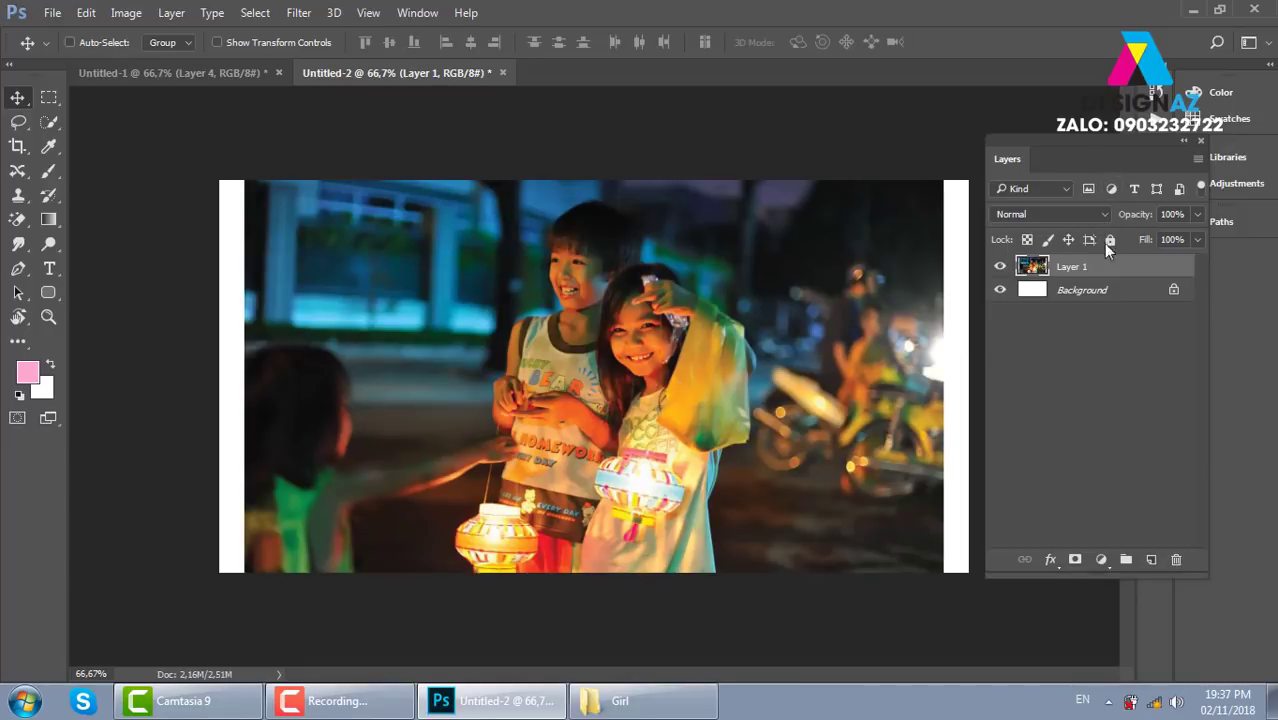
Step: Convert the lantern photo's Layer 1 into a Smart Object
{"action": "right_click", "coordinate": [1112, 270]}
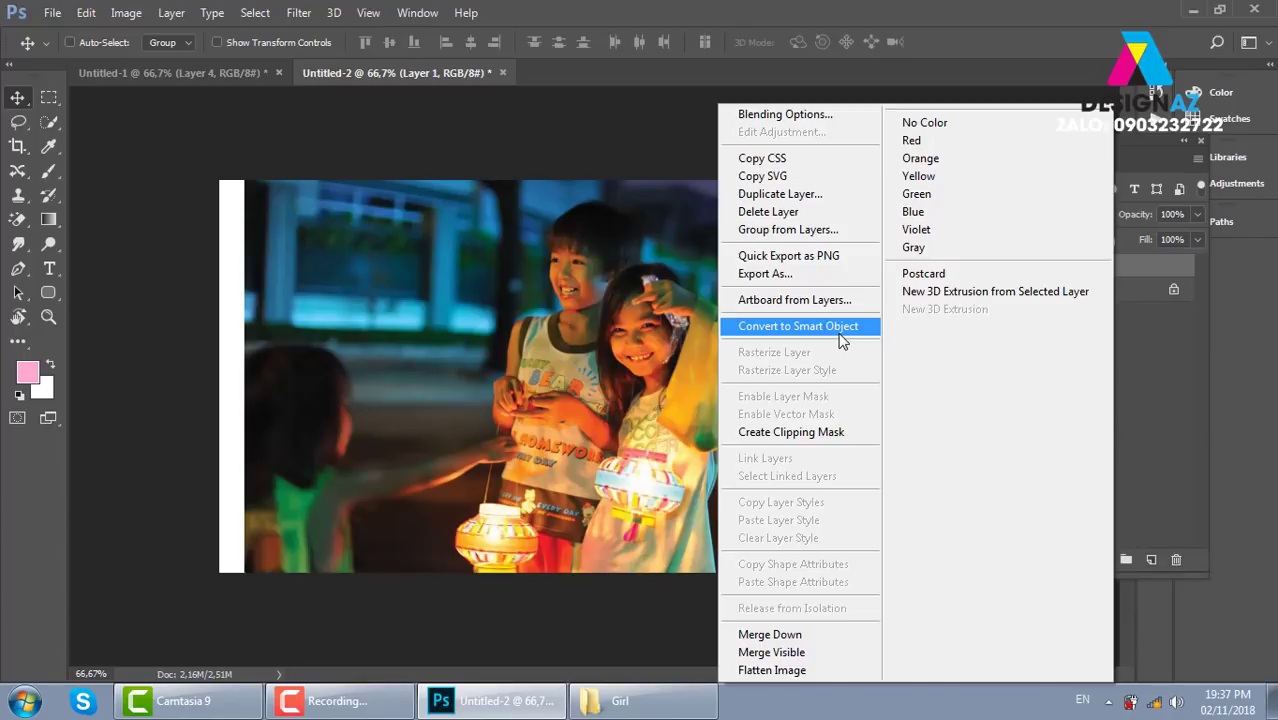
{"action": "left_click", "coordinate": [840, 340]}
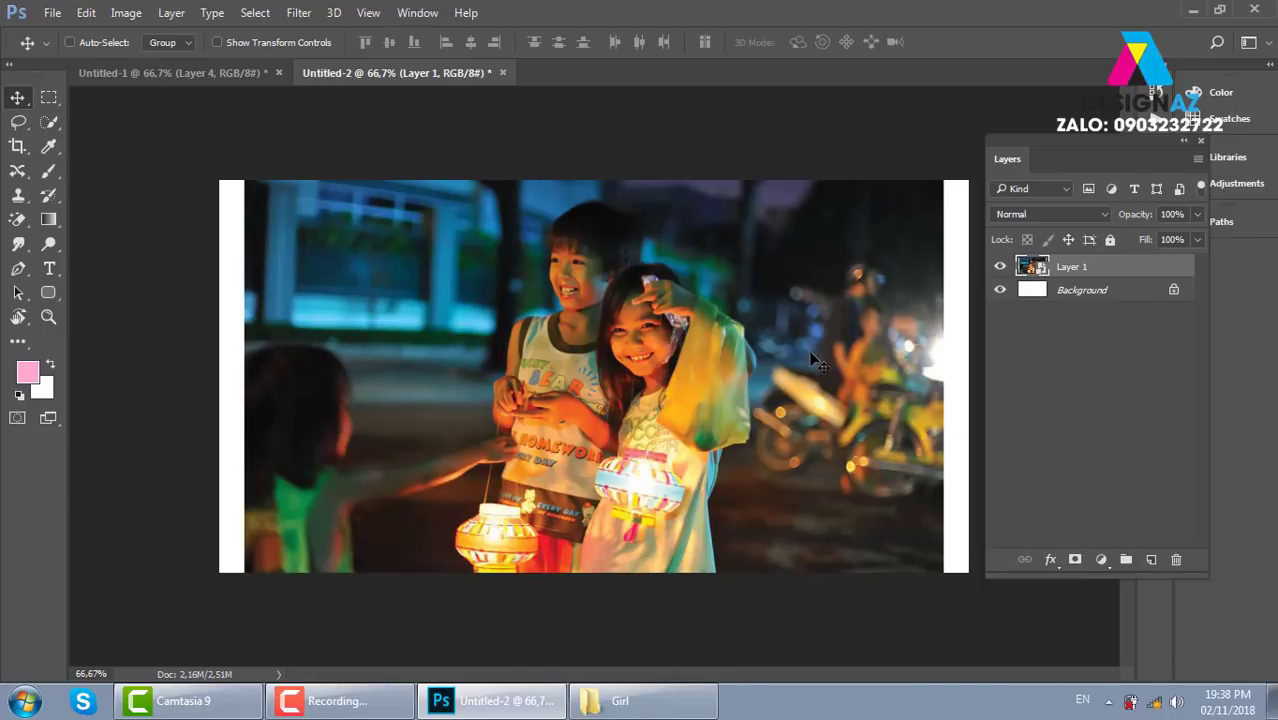
Step: Shrink the smart-object lantern photo, enlarge it back to fill the canvas, and shift it right
{"action": "key", "text": "ctrl"}
{"action": "key", "text": "ctrl+t"}
{"action": "left_click_drag", "start_coordinate": [941, 177], "coordinate": [406, 445]}
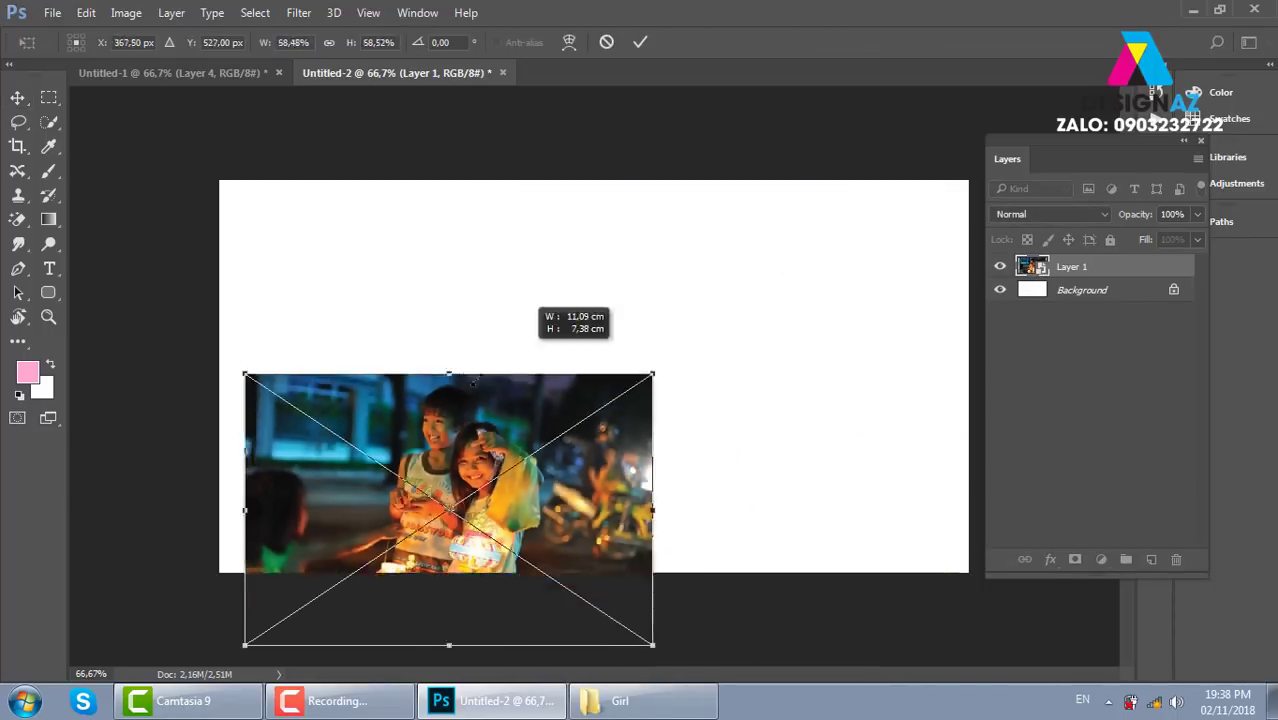
{"action": "key", "text": "Return"}
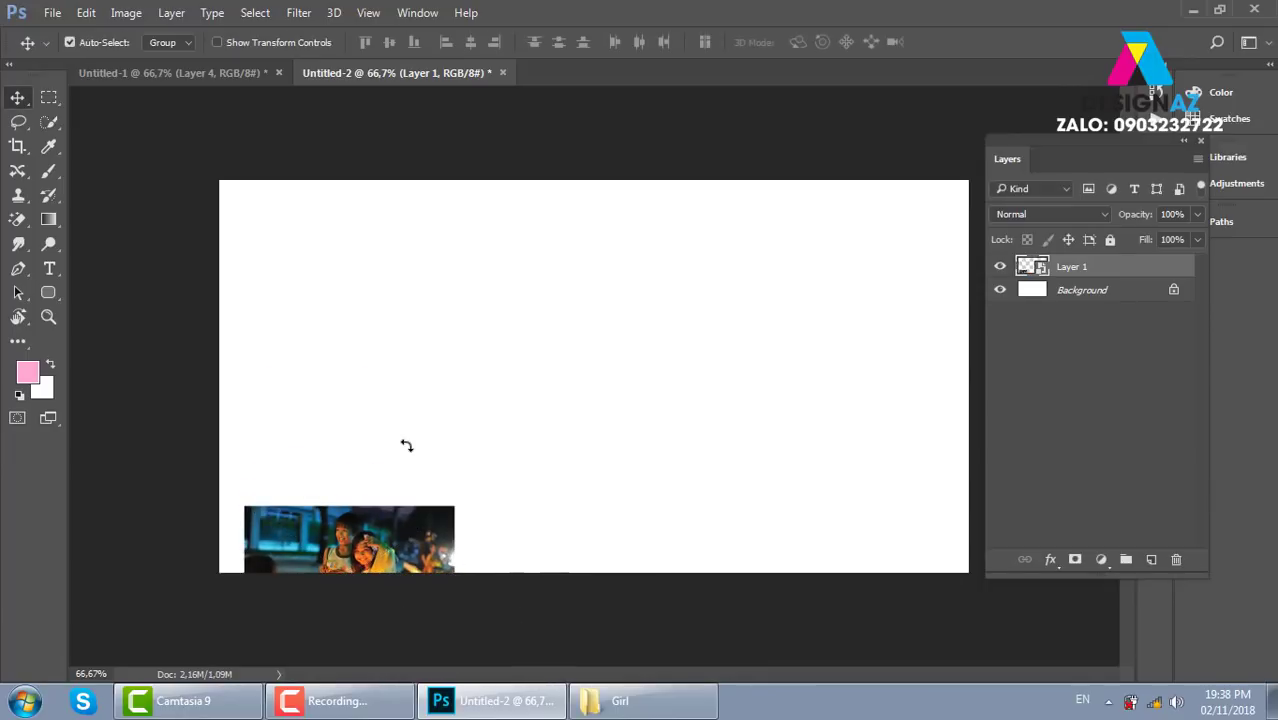
{"action": "key", "text": "ctrl+t"}
{"action": "left_click_drag", "start_coordinate": [455, 506], "coordinate": [929, 196]}
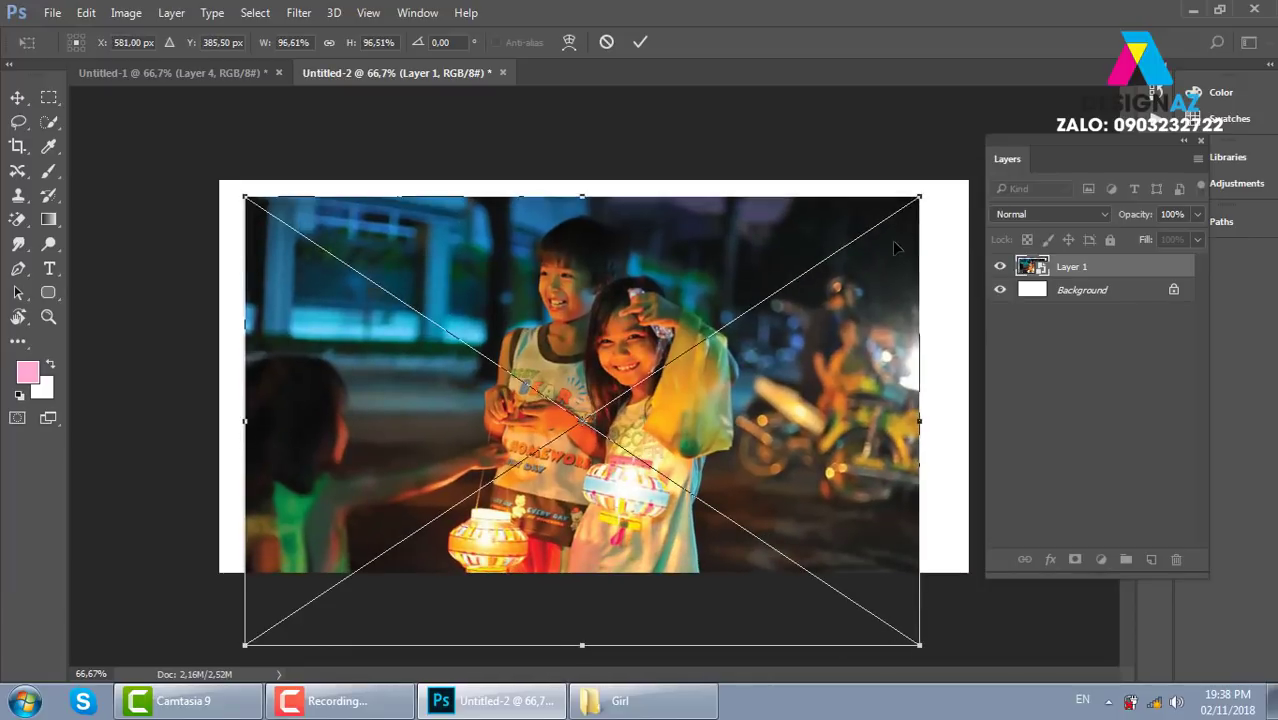
{"action": "key", "text": "Return"}
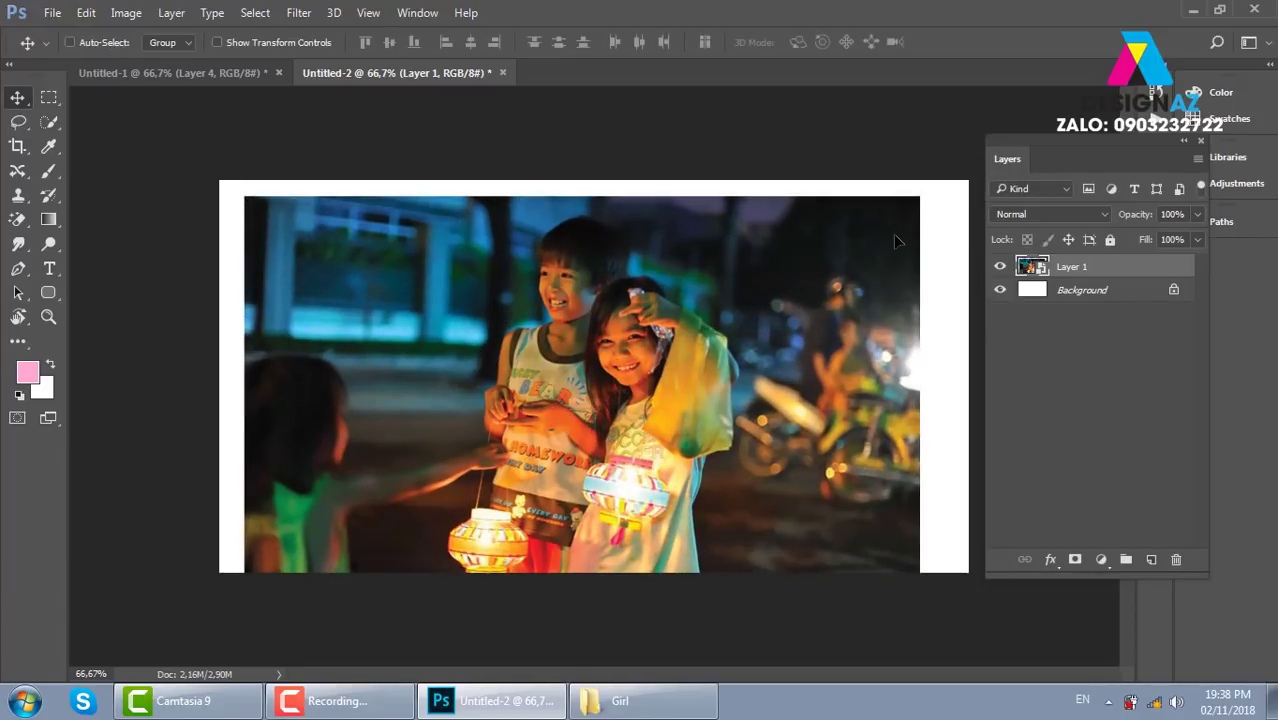
{"action": "left_click_drag", "start_coordinate": [672, 316], "coordinate": [726, 314]}
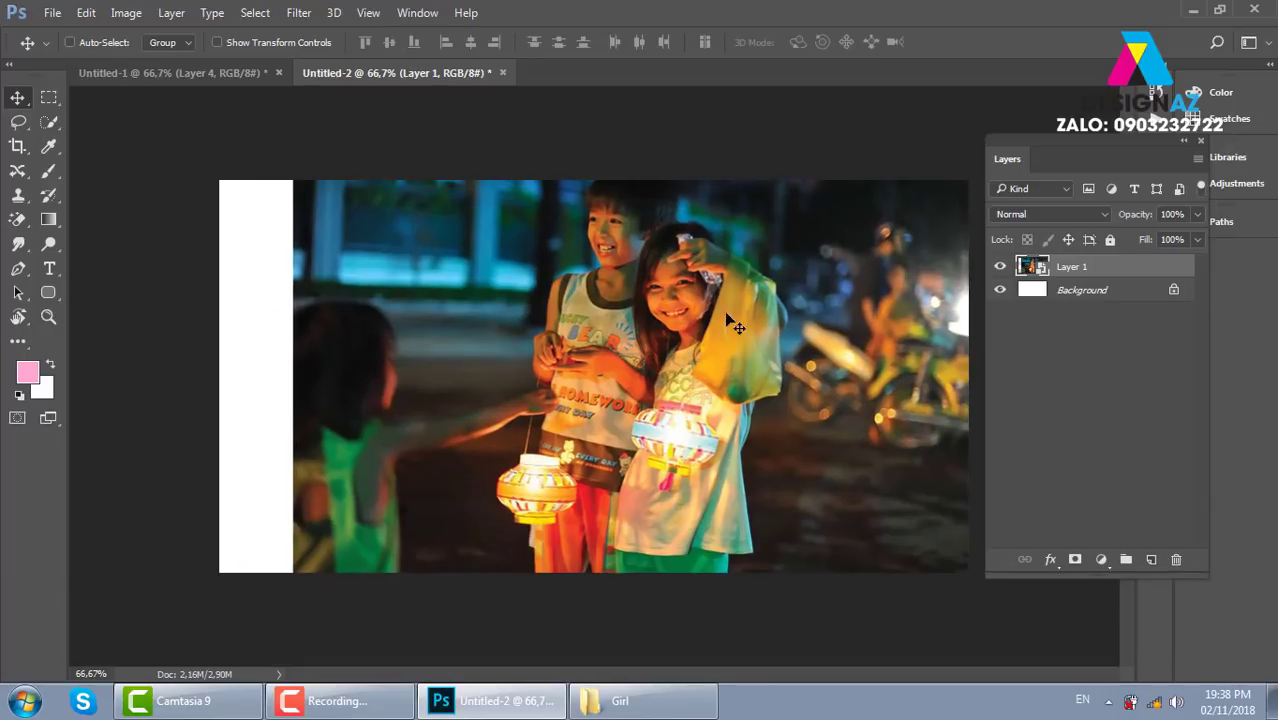
Step: Delete the lantern layer and close Untitled-2 without saving
{"action": "key", "text": "Delete"}
{"action": "left_click", "coordinate": [462, 72]}
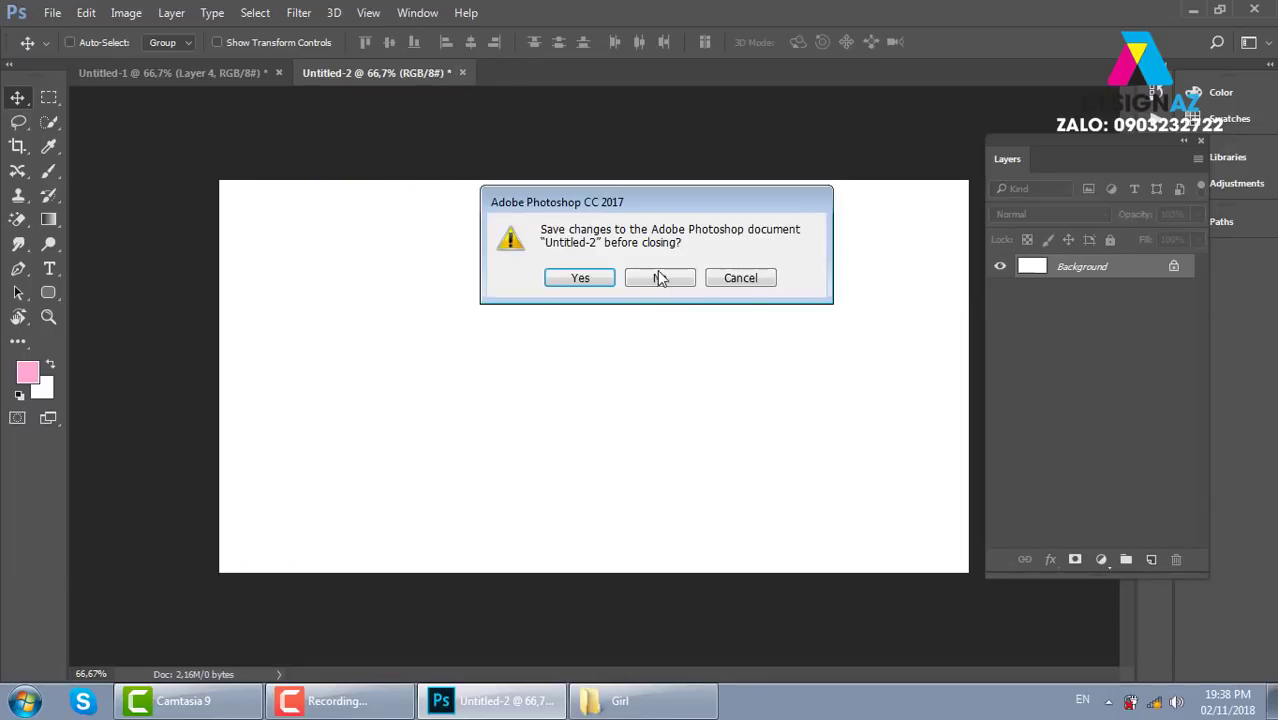
{"action": "left_click", "coordinate": [662, 278]}
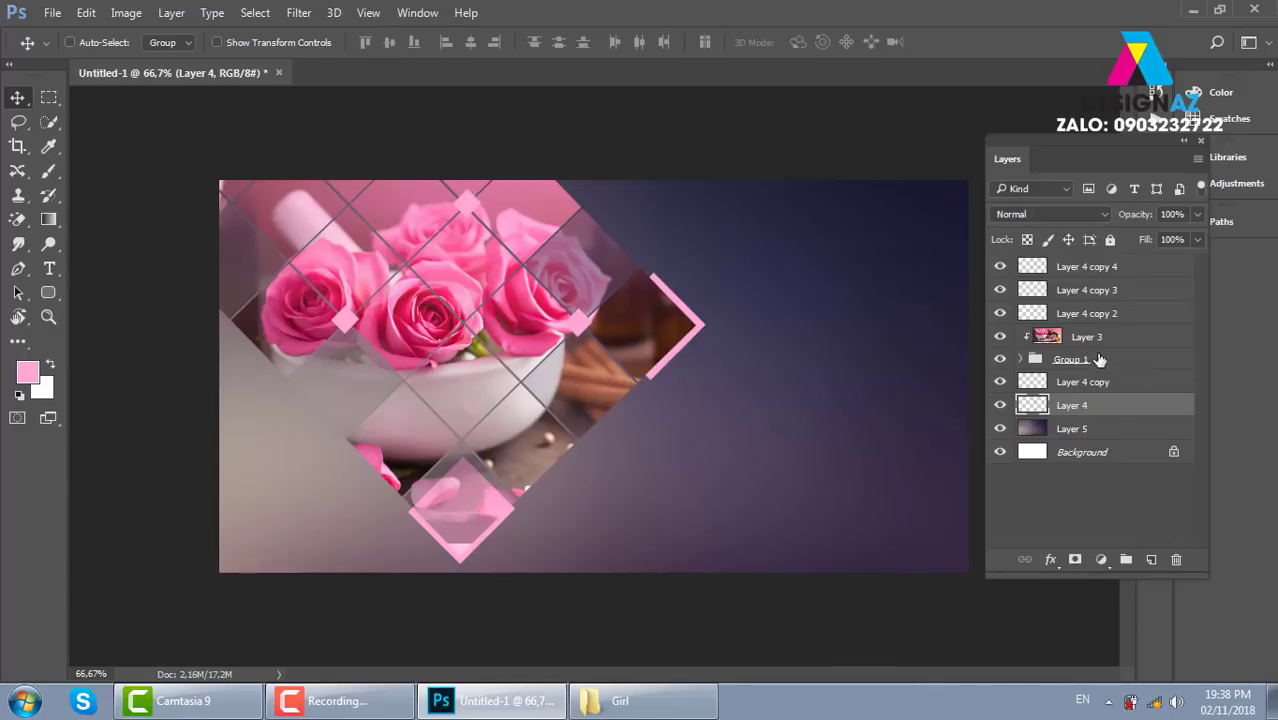
Step: Convert the rose photo's Layer 3 to a Smart Object and open its contents as Layer 3.psb
{"action": "left_click", "coordinate": [1088, 338]}
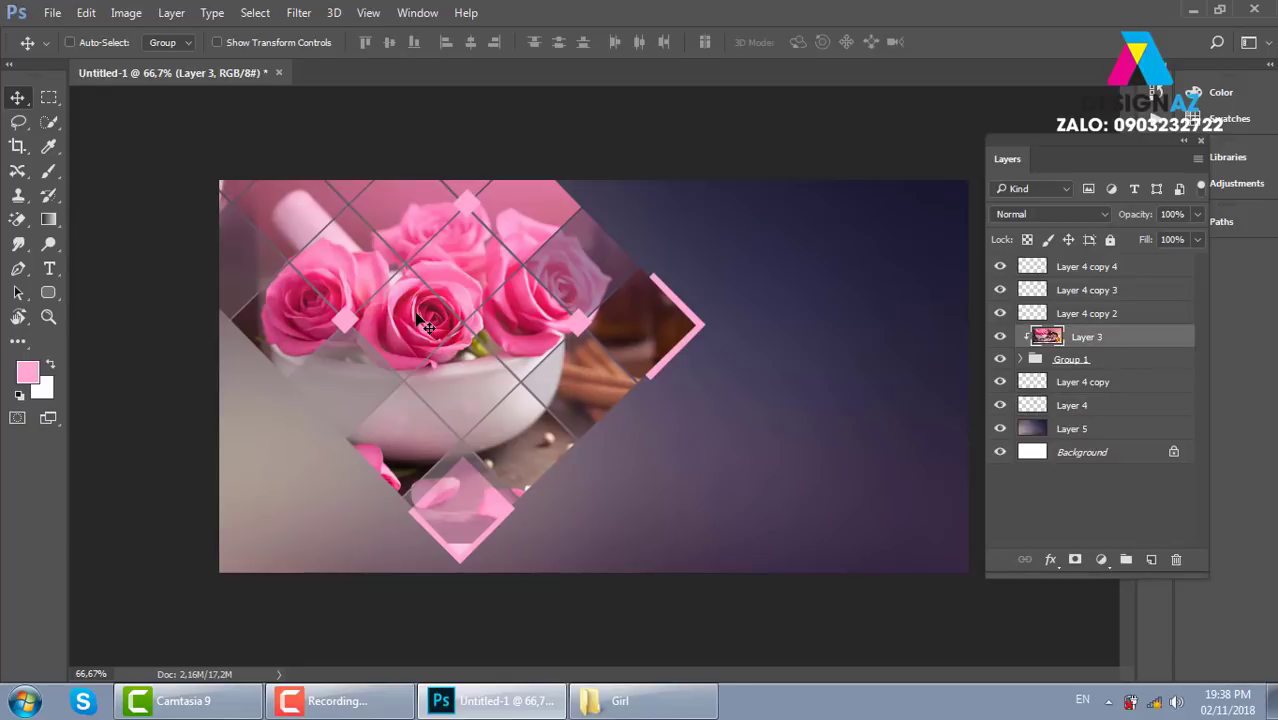
{"action": "right_click", "coordinate": [1112, 338]}
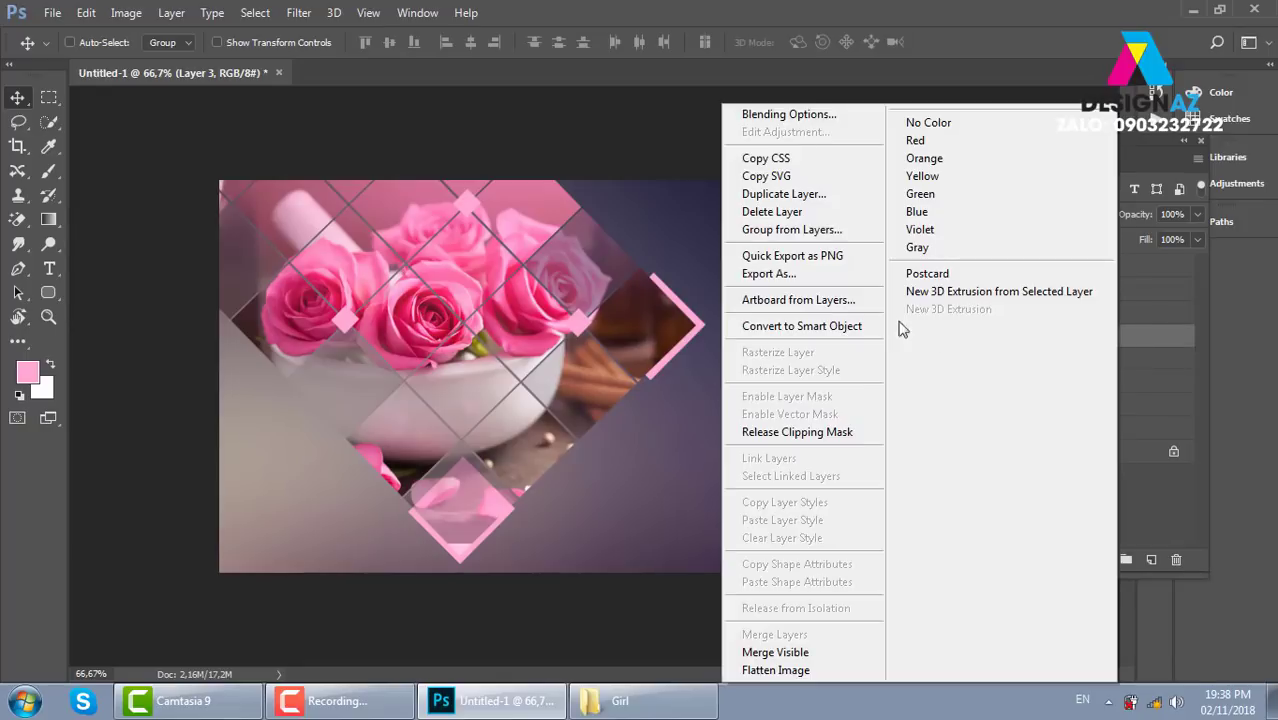
{"action": "left_click", "coordinate": [846, 327]}
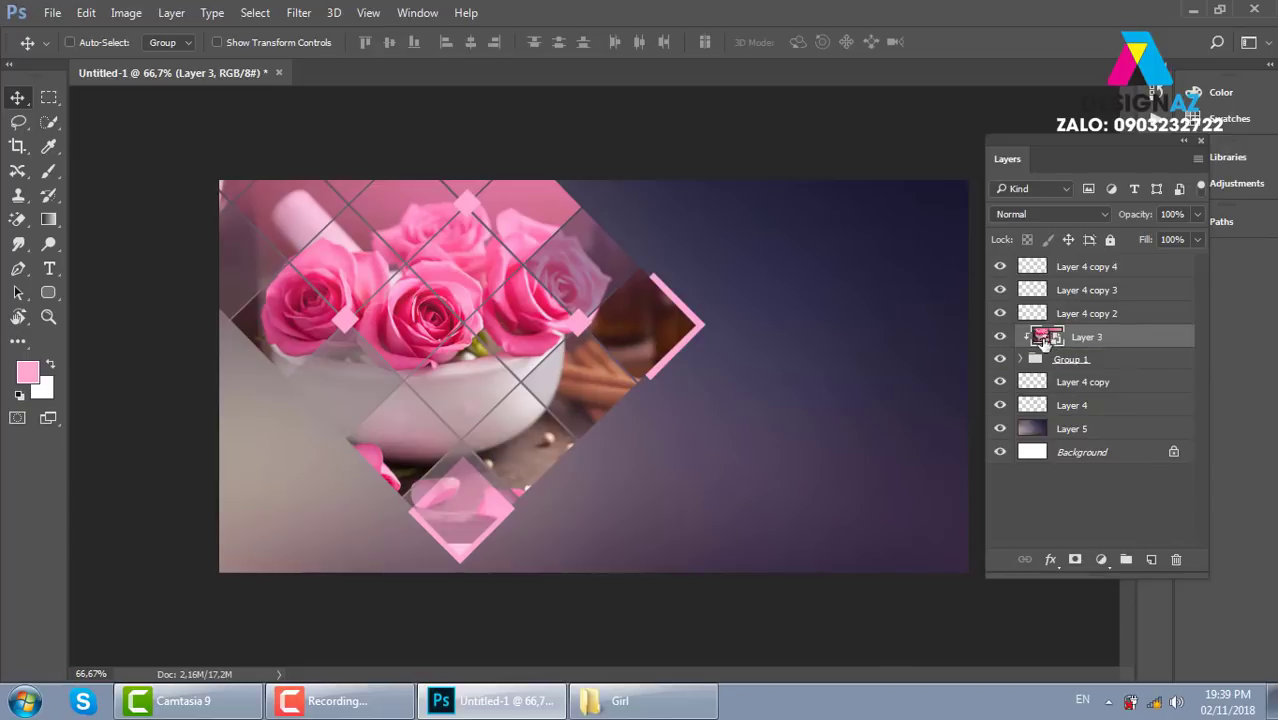
{"action": "double_click", "coordinate": [1040, 338]}
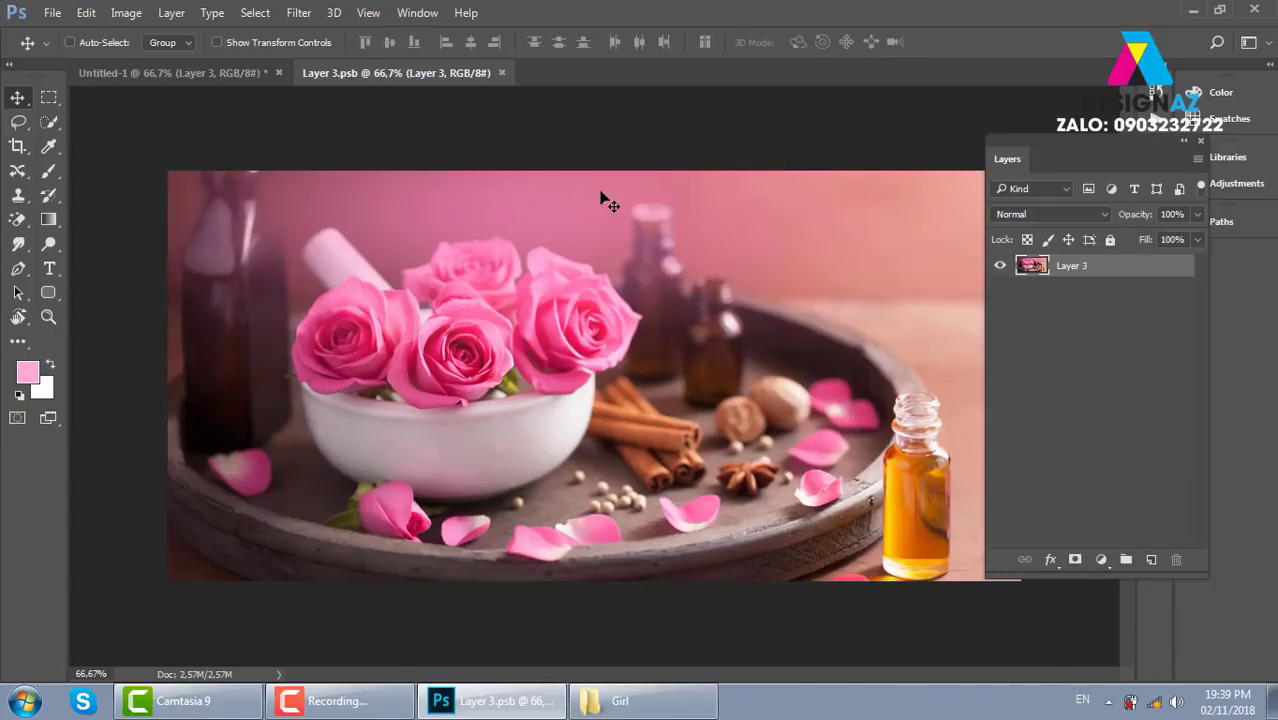
Step: Open the mooncake photo, select all, and drag it into Layer 3.psb as Layer 4
{"action": "key", "text": "ctrl+o"}
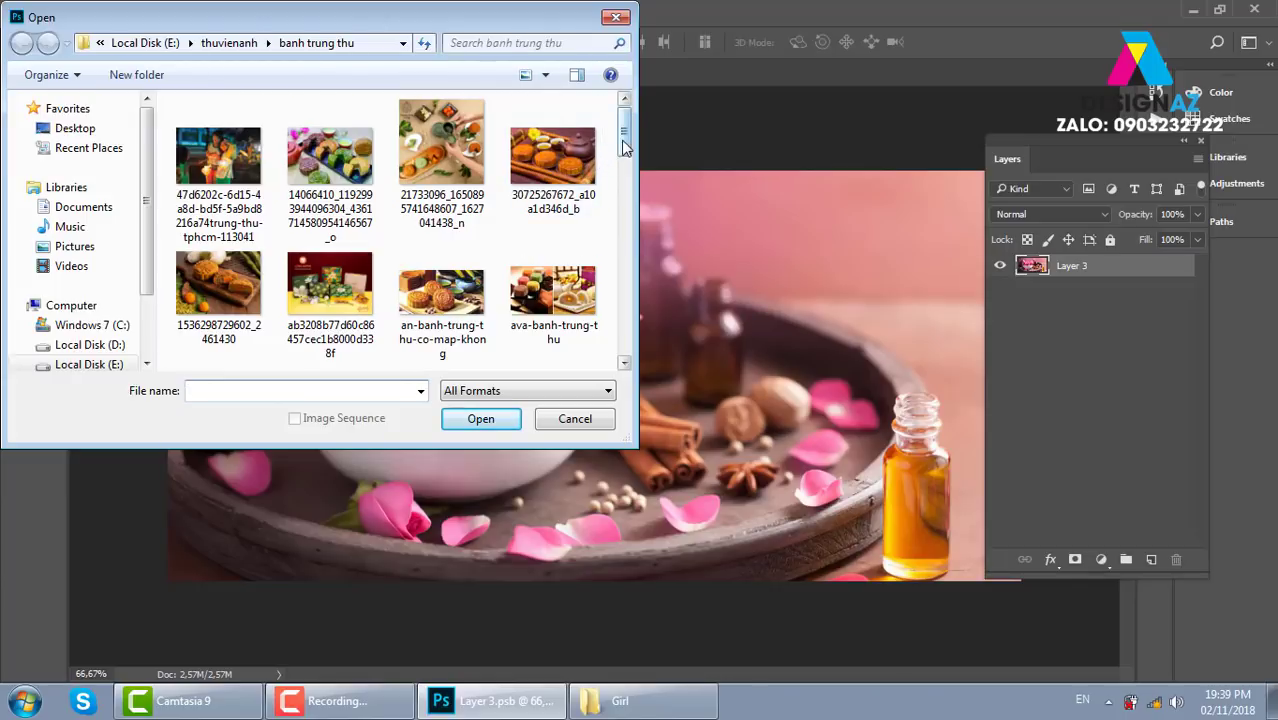
{"action": "left_click", "coordinate": [330, 165]}
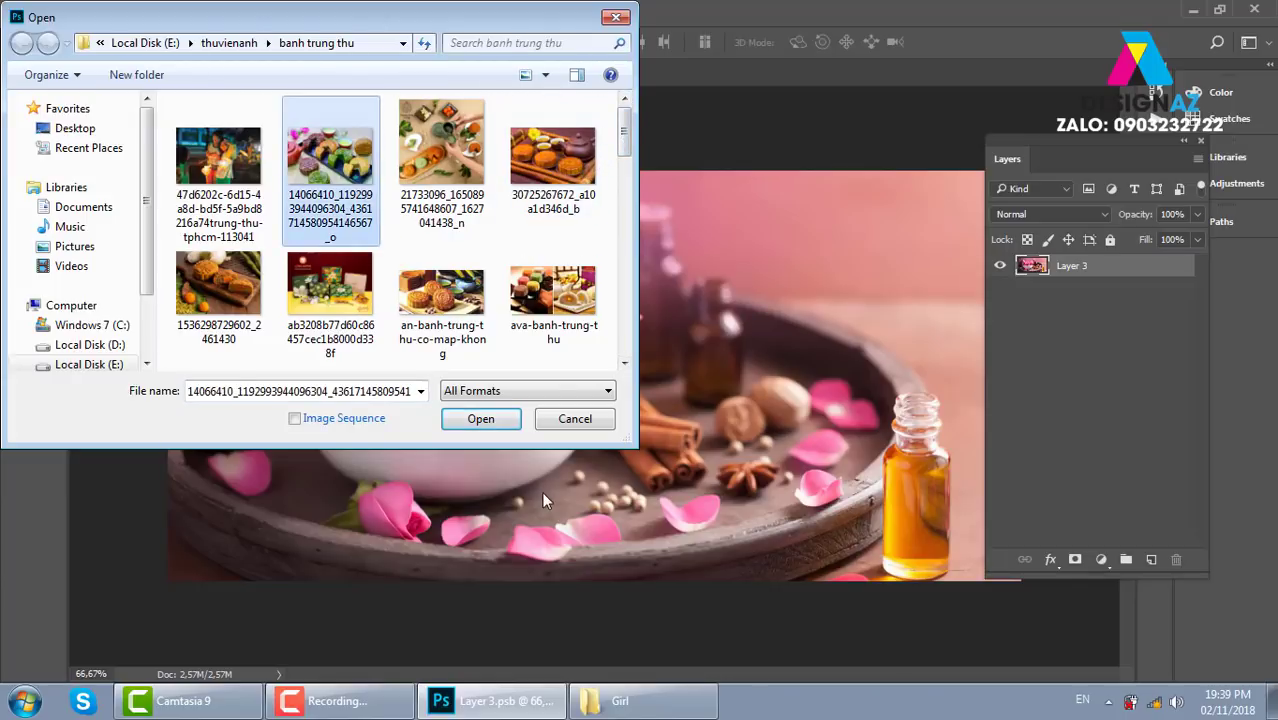
{"action": "left_click", "coordinate": [480, 418]}
{"action": "key", "text": "ctrl+a"}
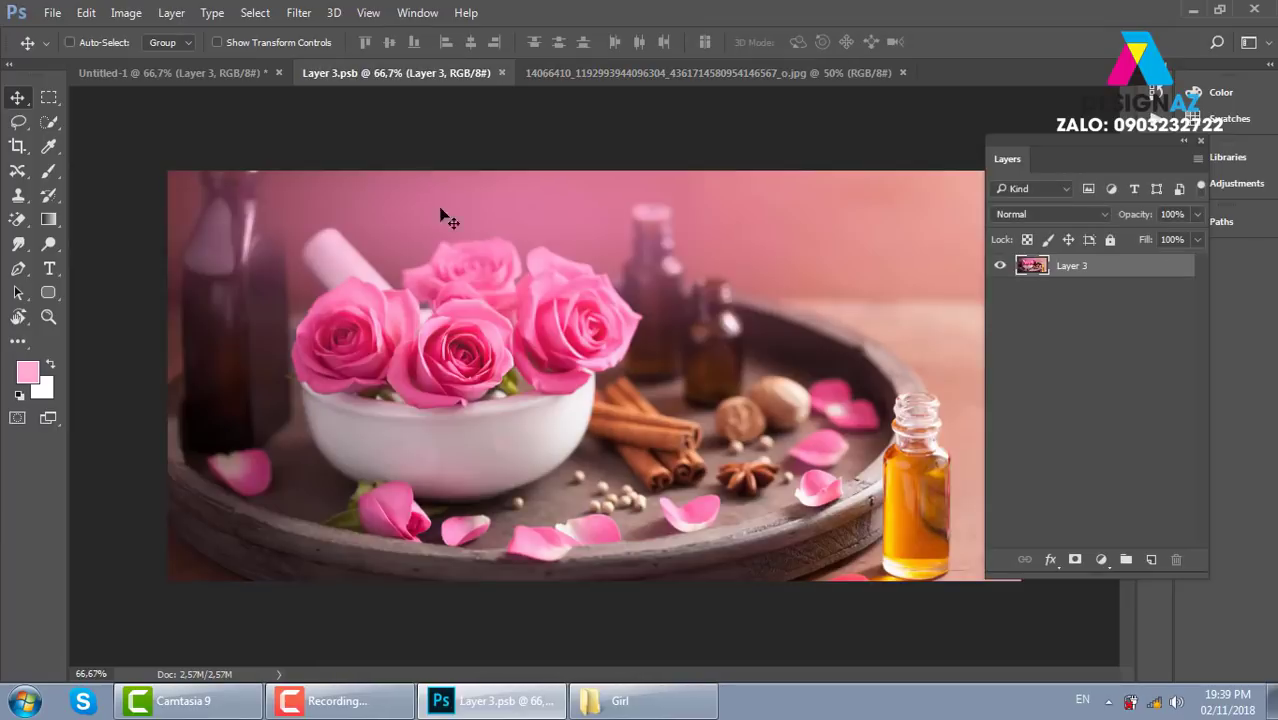
{"action": "left_click_drag", "start_coordinate": [503, 427], "coordinate": [639, 361]}
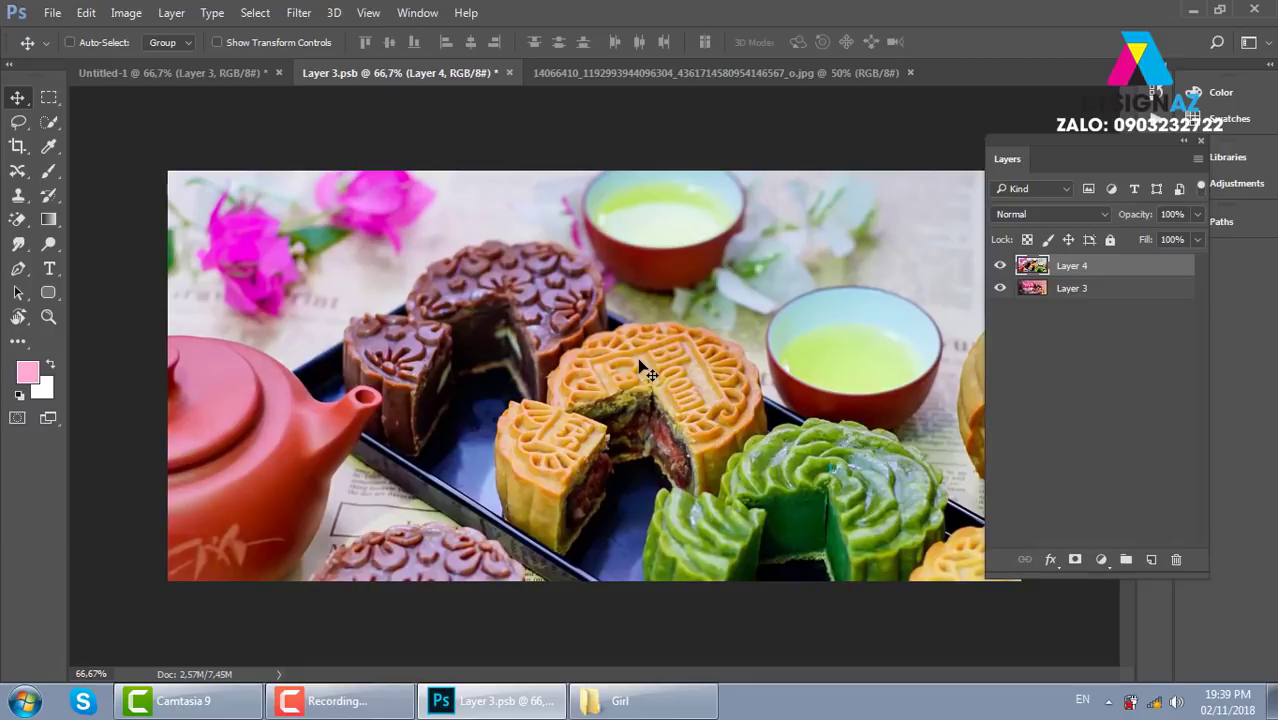
Step: Scale the mooncake photo down to fit the Layer 3.psb canvas
{"action": "key", "text": "ctrl+minus"}
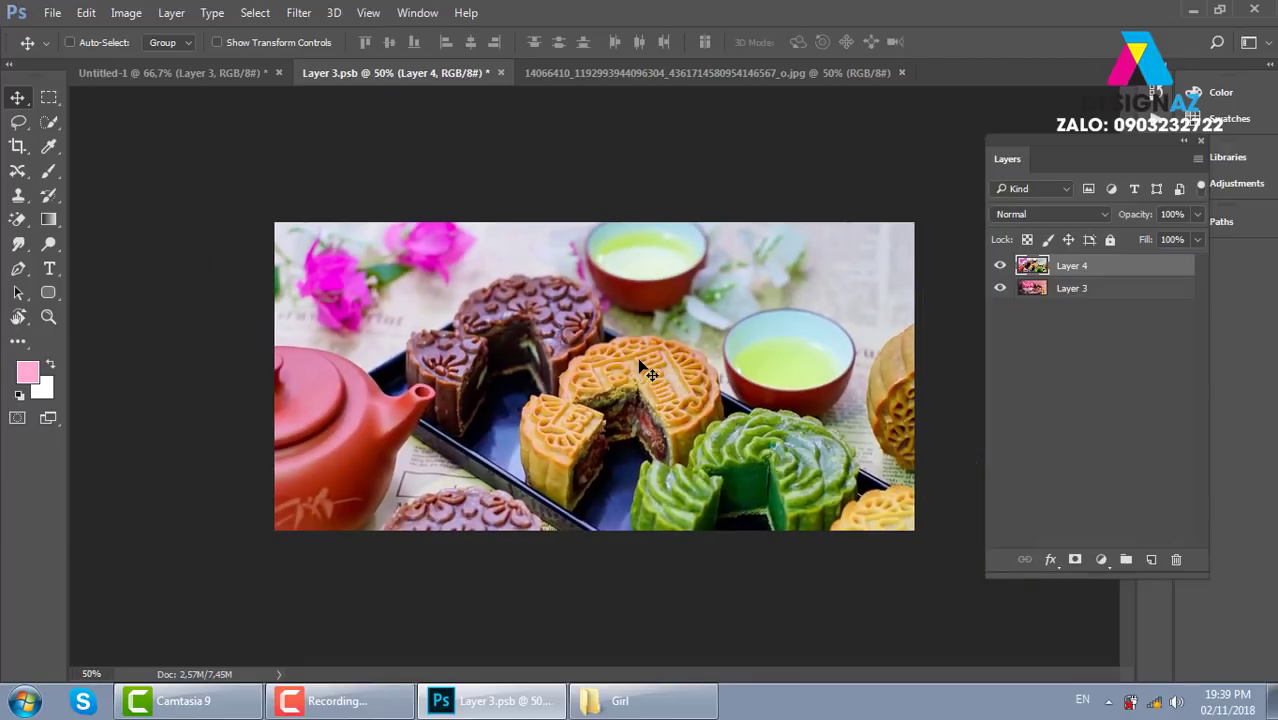
{"action": "key", "text": "ctrl+t"}
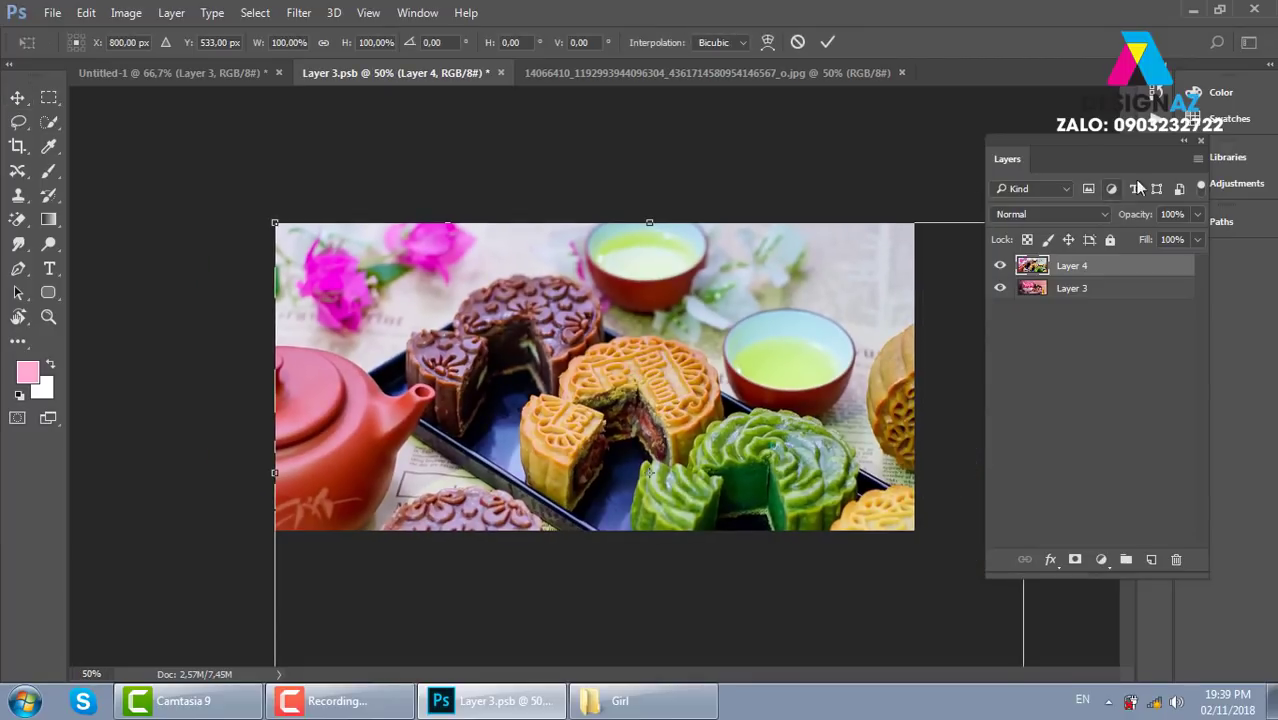
{"action": "left_click", "coordinate": [1201, 141]}
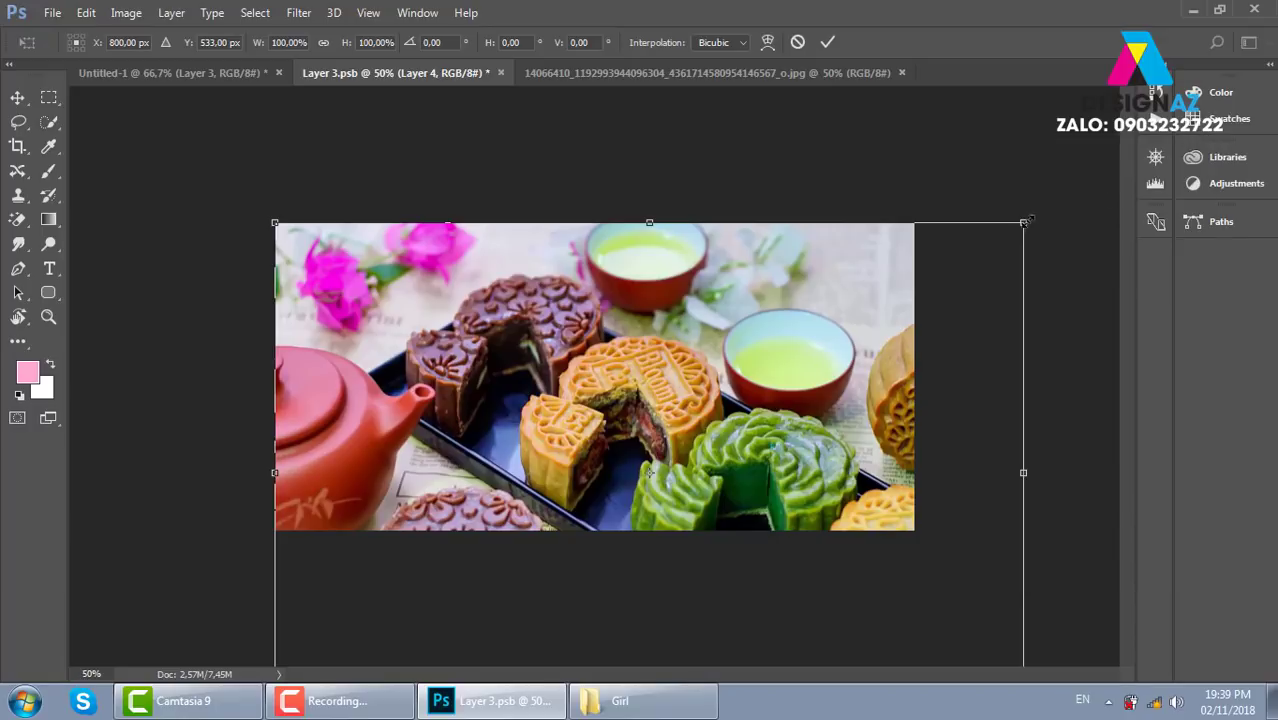
{"action": "left_click_drag", "start_coordinate": [1022, 222], "coordinate": [915, 295]}
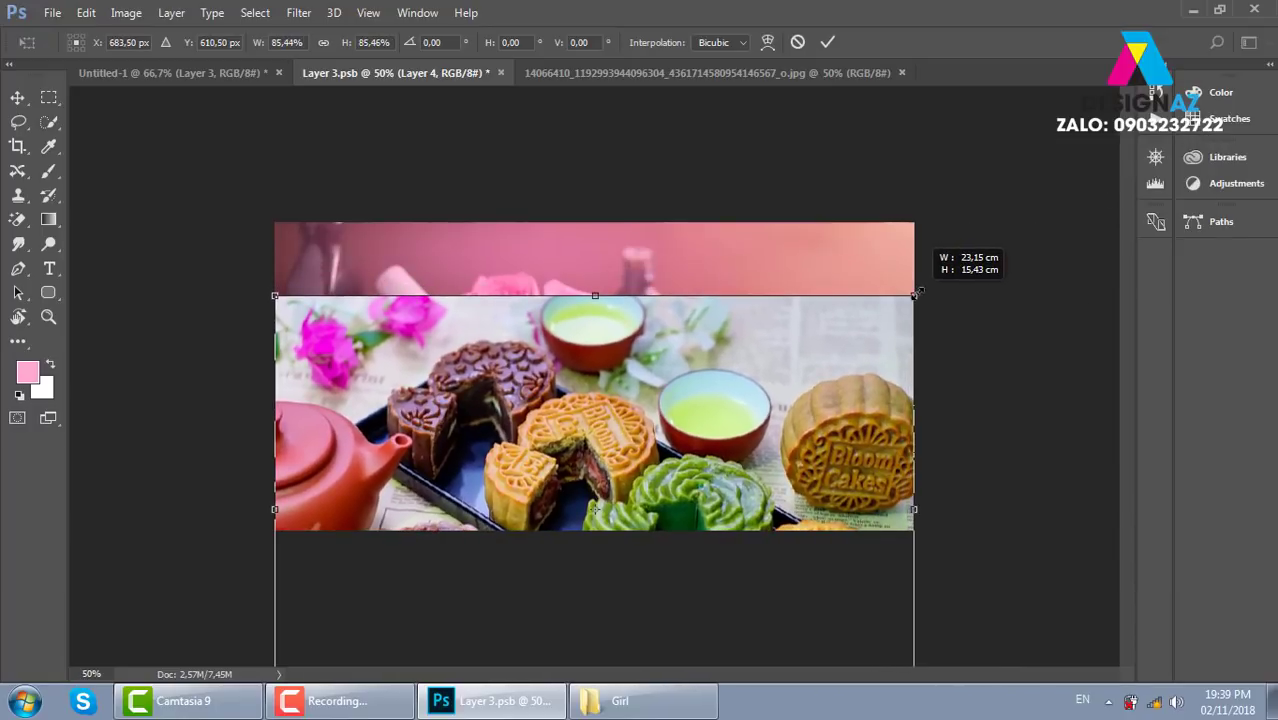
{"action": "left_click_drag", "start_coordinate": [788, 432], "coordinate": [788, 345]}
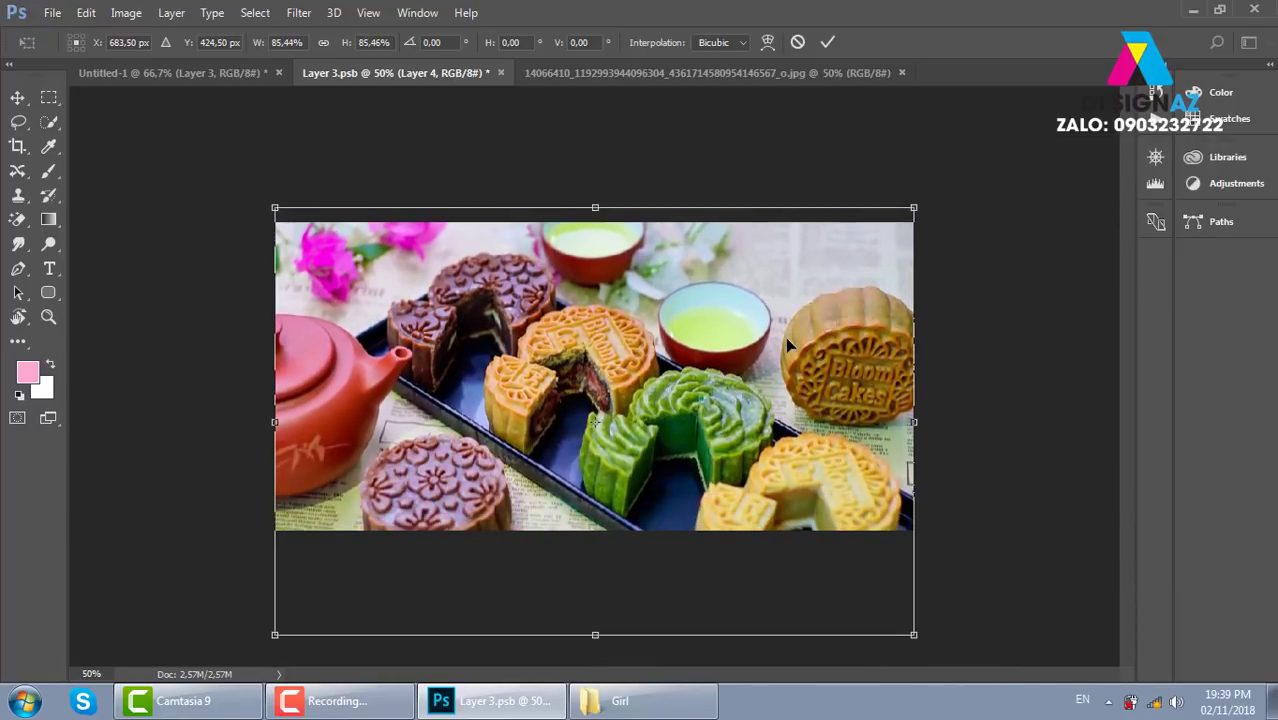
{"action": "key", "text": "Return"}
{"action": "key", "text": "ctrl+plus"}
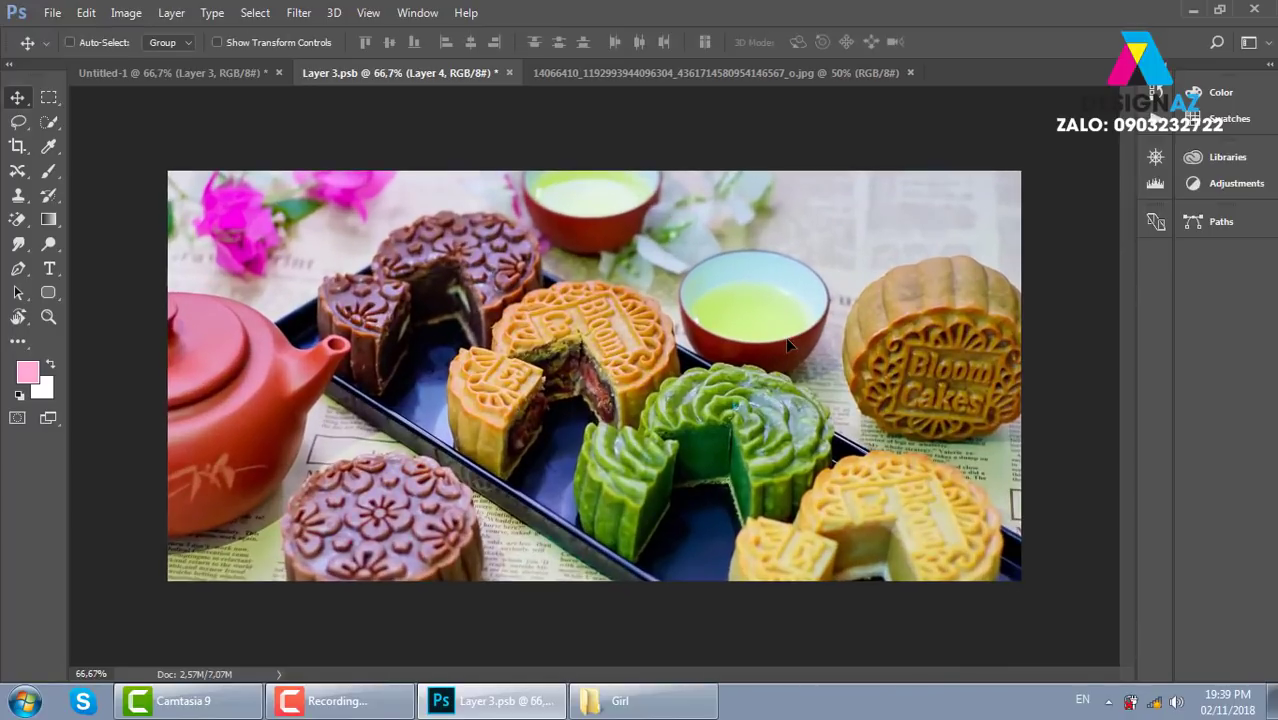
{"action": "key", "text": "F7"}
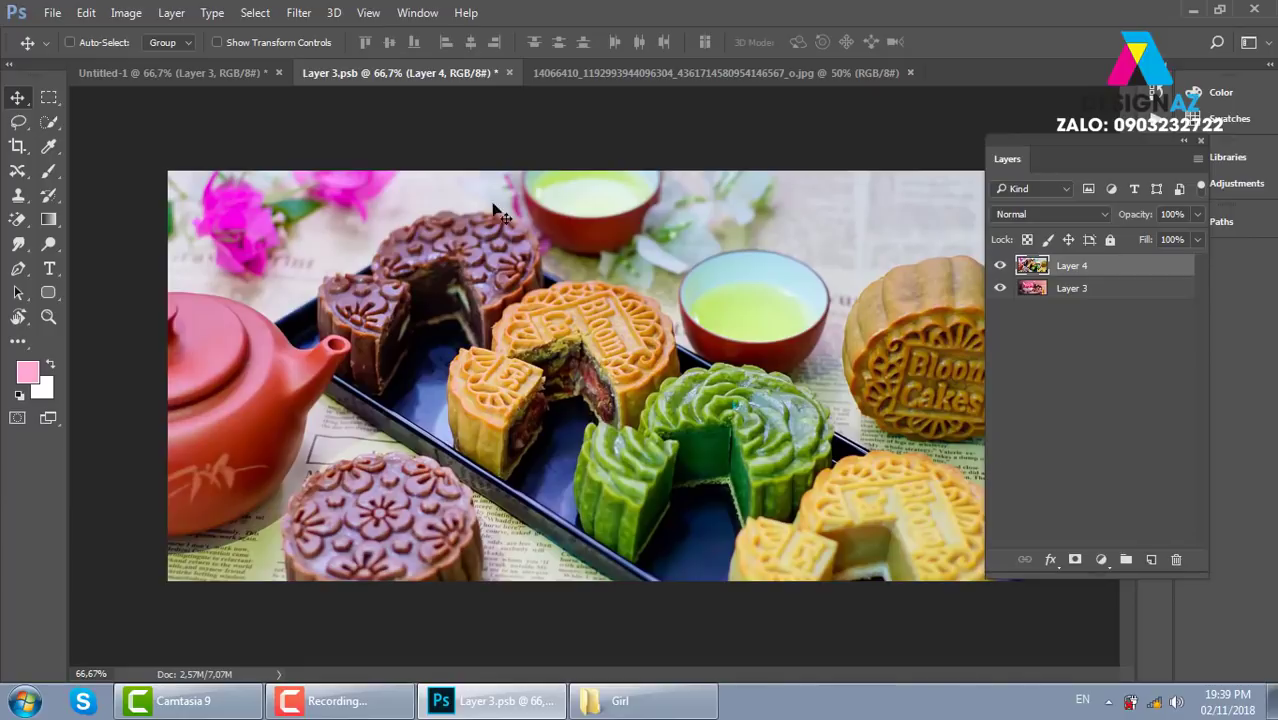
Step: Save the Layer 3.psb contents and return to the updated Untitled-1 collage
{"action": "left_click", "coordinate": [52, 13]}
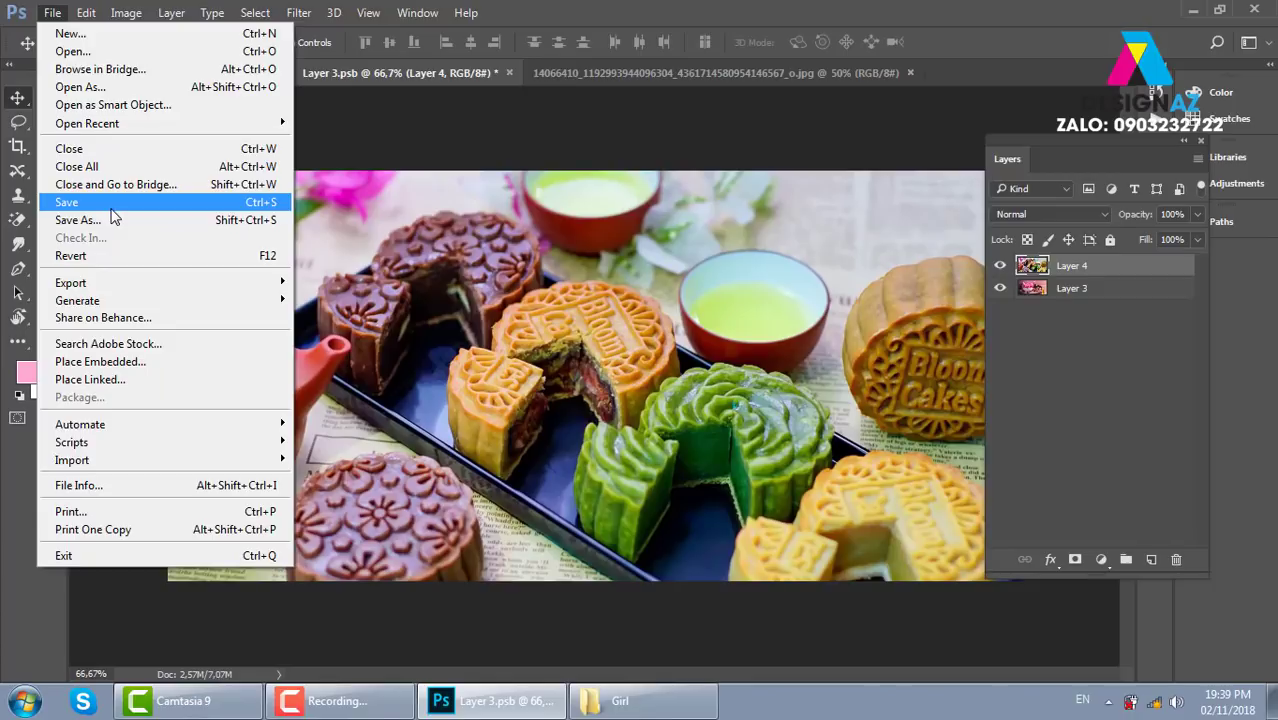
{"action": "left_click", "coordinate": [112, 205]}
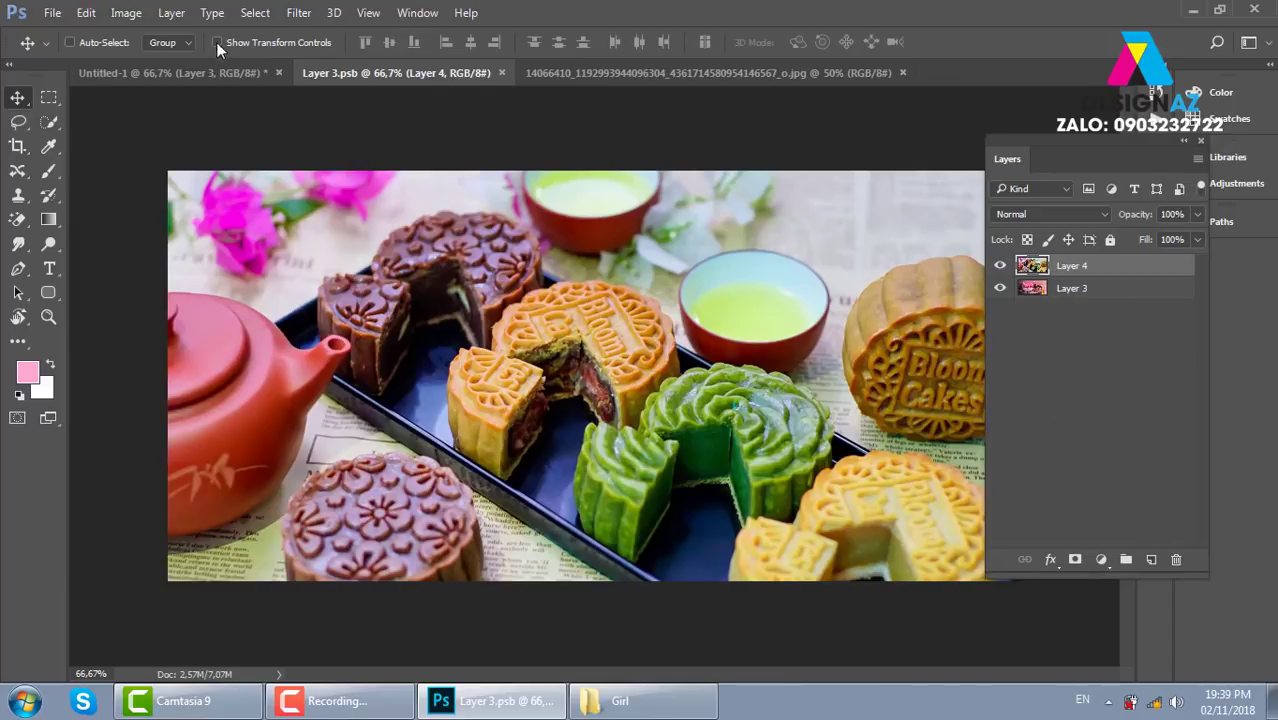
{"action": "left_click", "coordinate": [210, 73]}
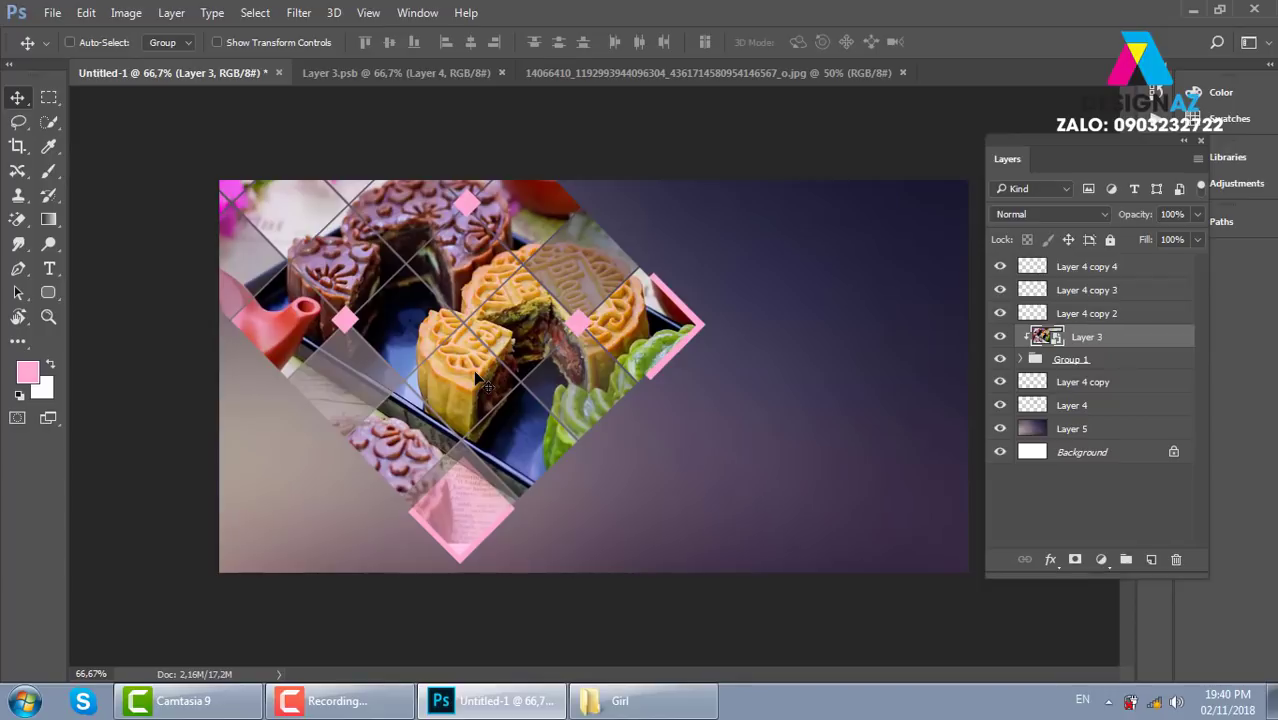
{"action": "key", "text": "ctrl"}
{"action": "key", "text": "ctrl"}
Step: Open image-techz-1465094895.jpg from thuvienanh > New folder > kythuatso > dienthoai
{"action": "key", "text": "ctrl+o"}
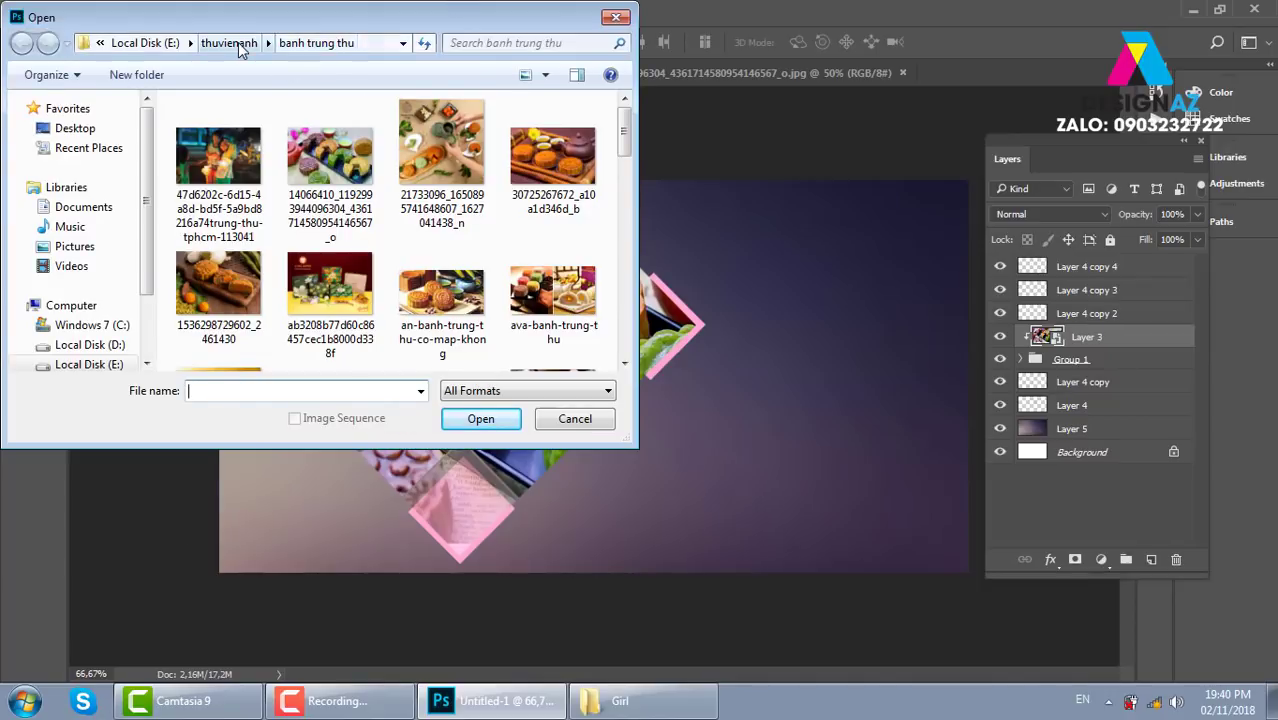
{"action": "left_click", "coordinate": [226, 43]}
{"action": "left_click", "coordinate": [433, 215]}
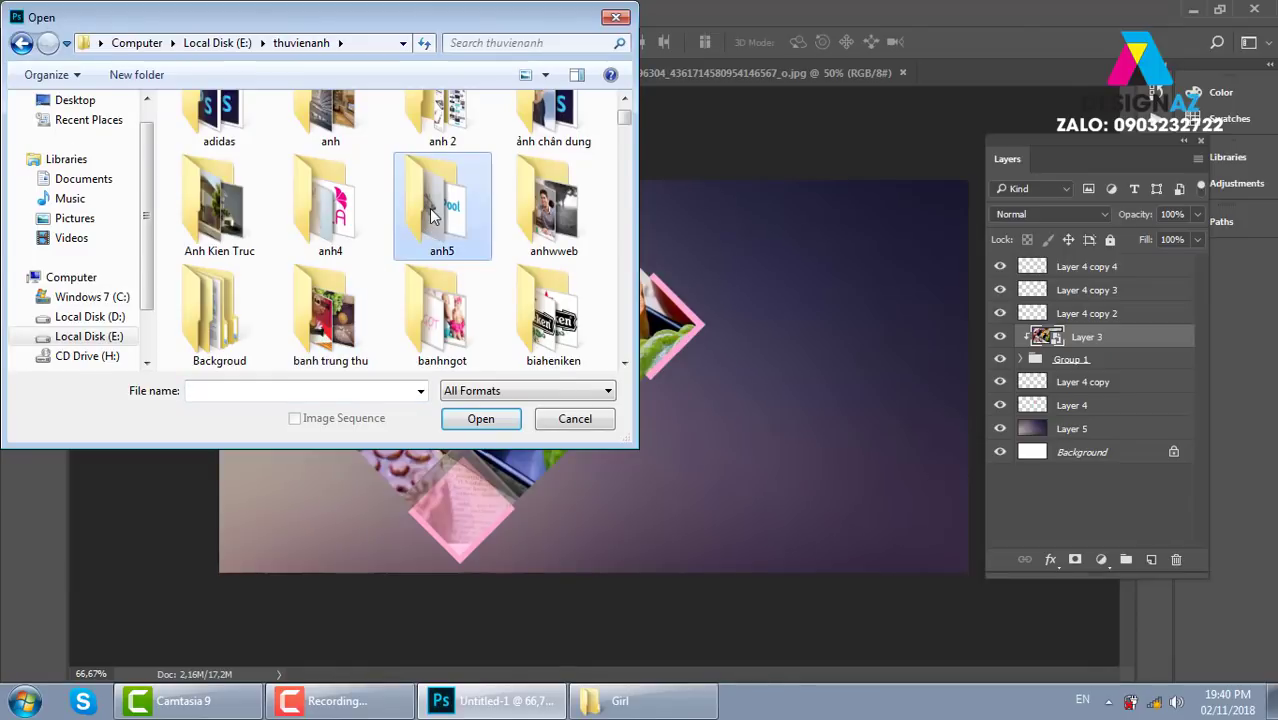
{"action": "key", "text": "n"}
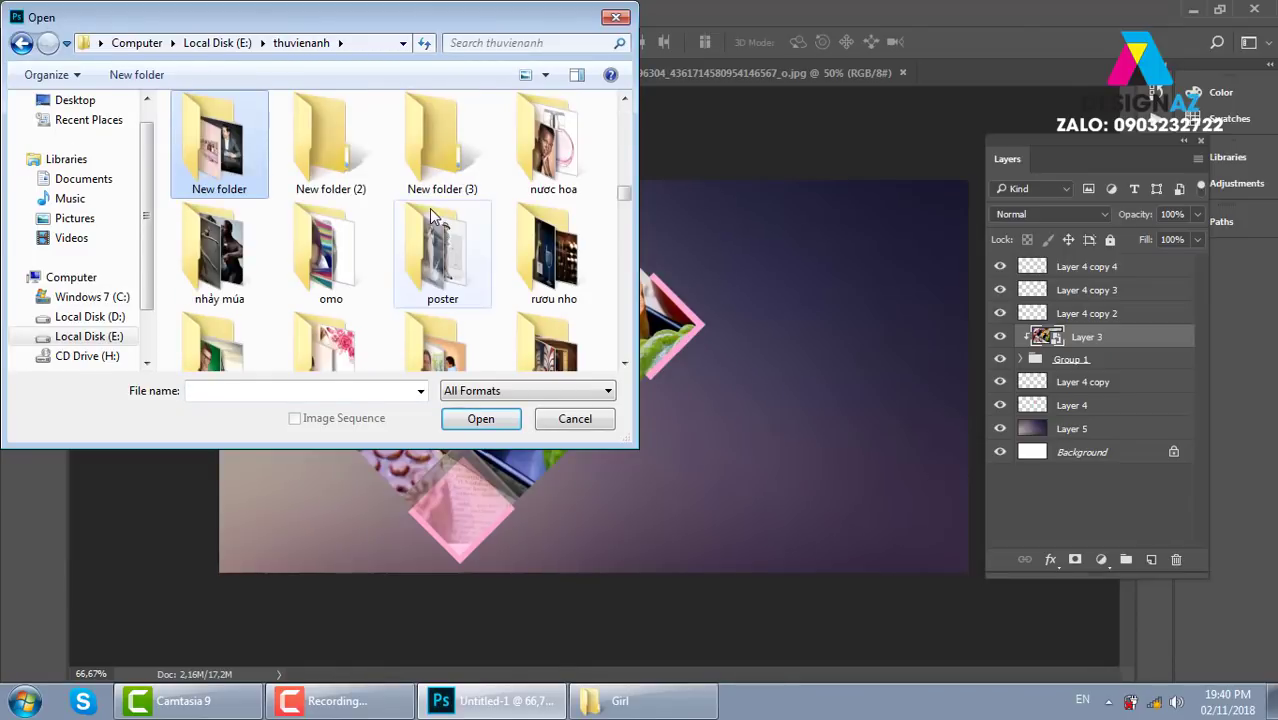
{"action": "key", "text": "Return"}
{"action": "double_click", "coordinate": [445, 150]}
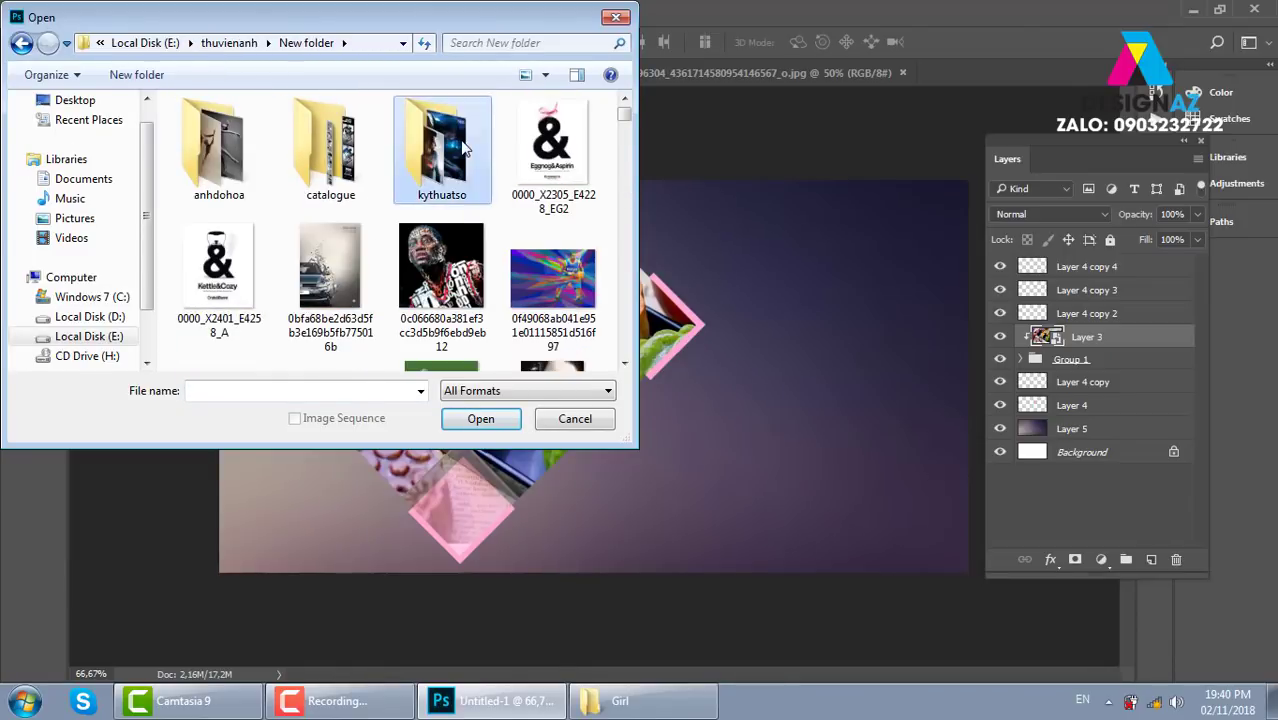
{"action": "double_click", "coordinate": [333, 175]}
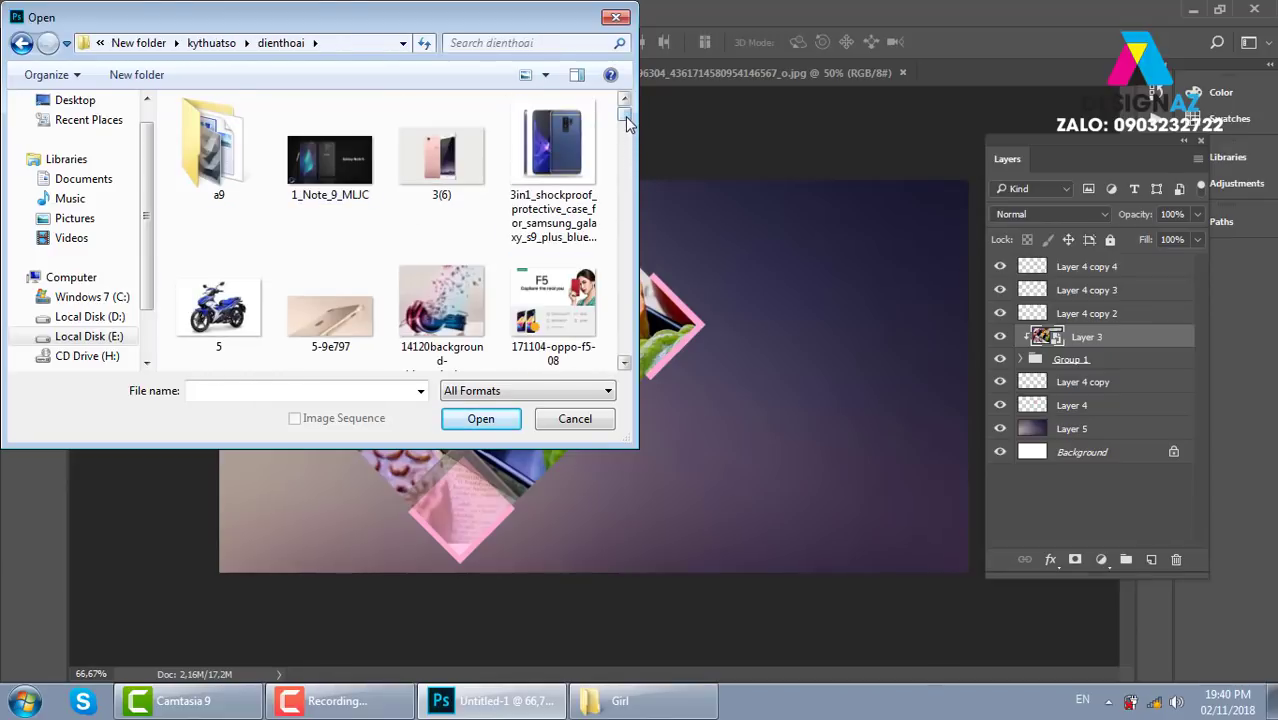
{"action": "left_click_drag", "start_coordinate": [624, 118], "coordinate": [612, 208]}
{"action": "left_click", "coordinate": [441, 262]}
{"action": "left_click", "coordinate": [478, 419]}
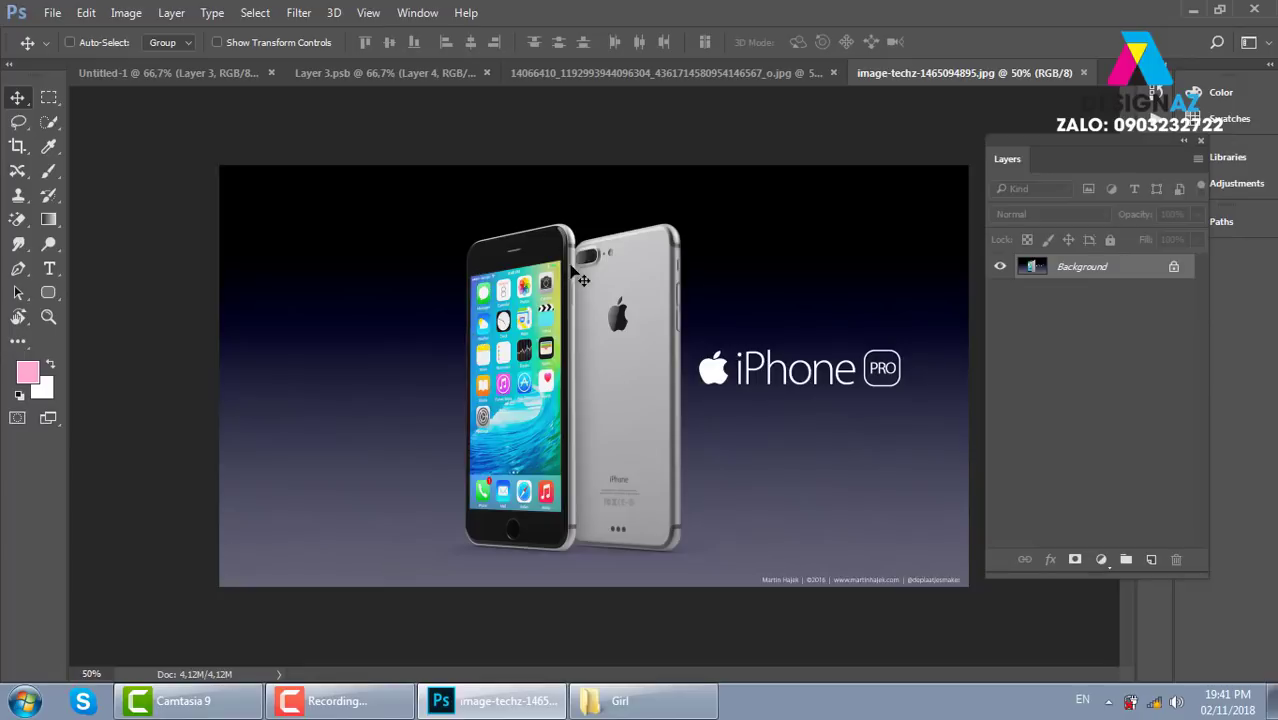
Step: Open the yeu-to-am-thanh couple photo from the a9 folder, select all, and close it
{"action": "key", "text": "ctrl+o"}
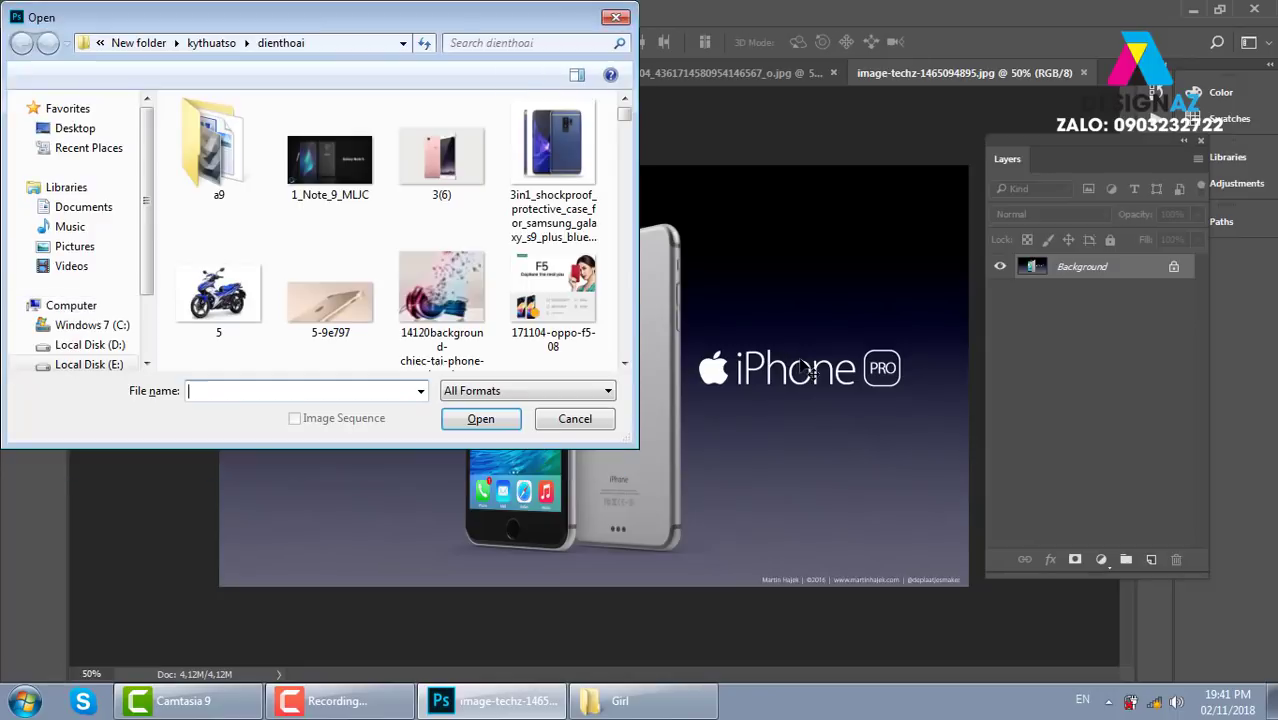
{"action": "left_click_drag", "start_coordinate": [624, 115], "coordinate": [628, 170]}
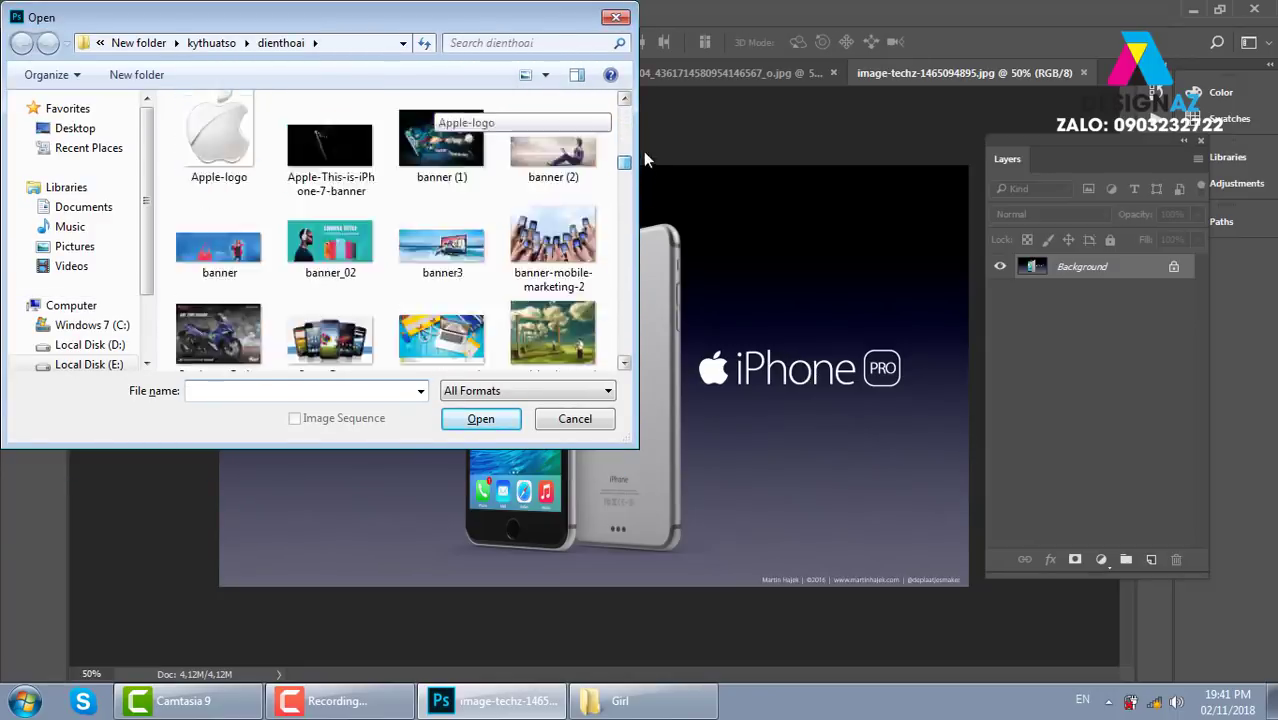
{"action": "left_click_drag", "start_coordinate": [630, 172], "coordinate": [646, 79]}
{"action": "double_click", "coordinate": [215, 150]}
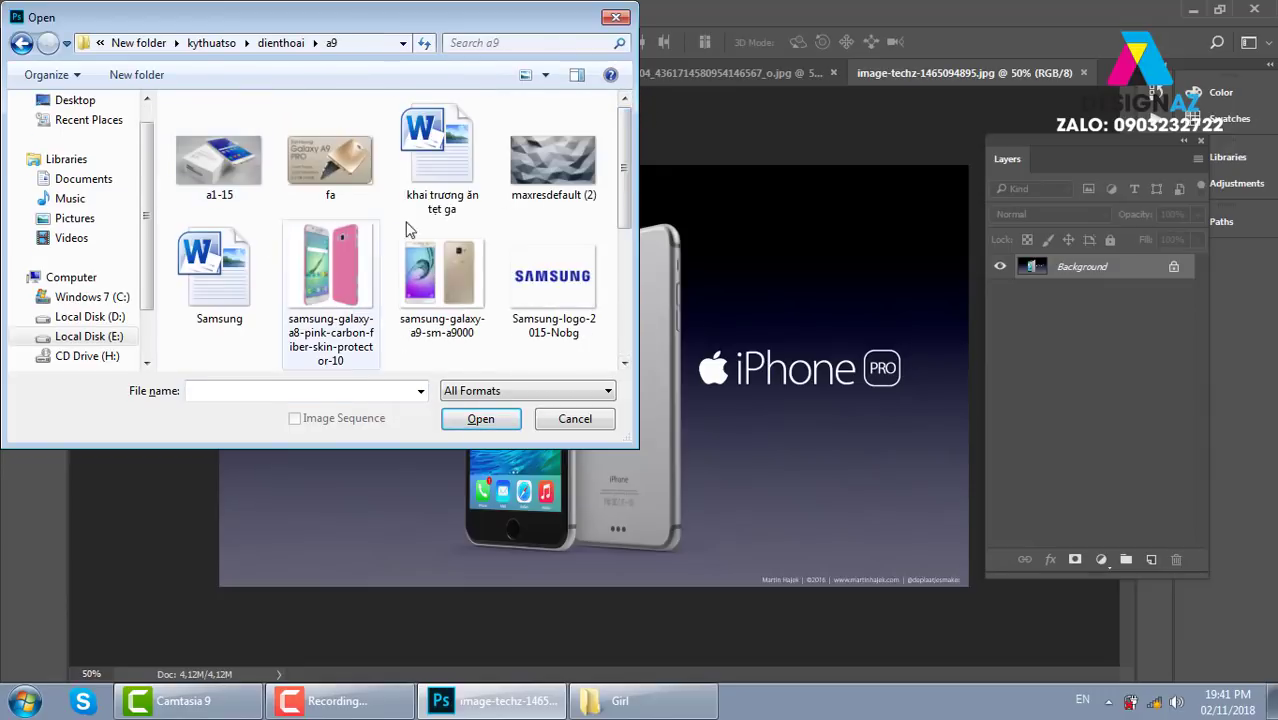
{"action": "scroll", "coordinate": [313, 360], "scroll_direction": "down", "scroll_amount": 1}
{"action": "scroll", "coordinate": [313, 360], "scroll_direction": "down", "scroll_amount": 1}
{"action": "scroll", "coordinate": [313, 360], "scroll_direction": "down", "scroll_amount": 1}
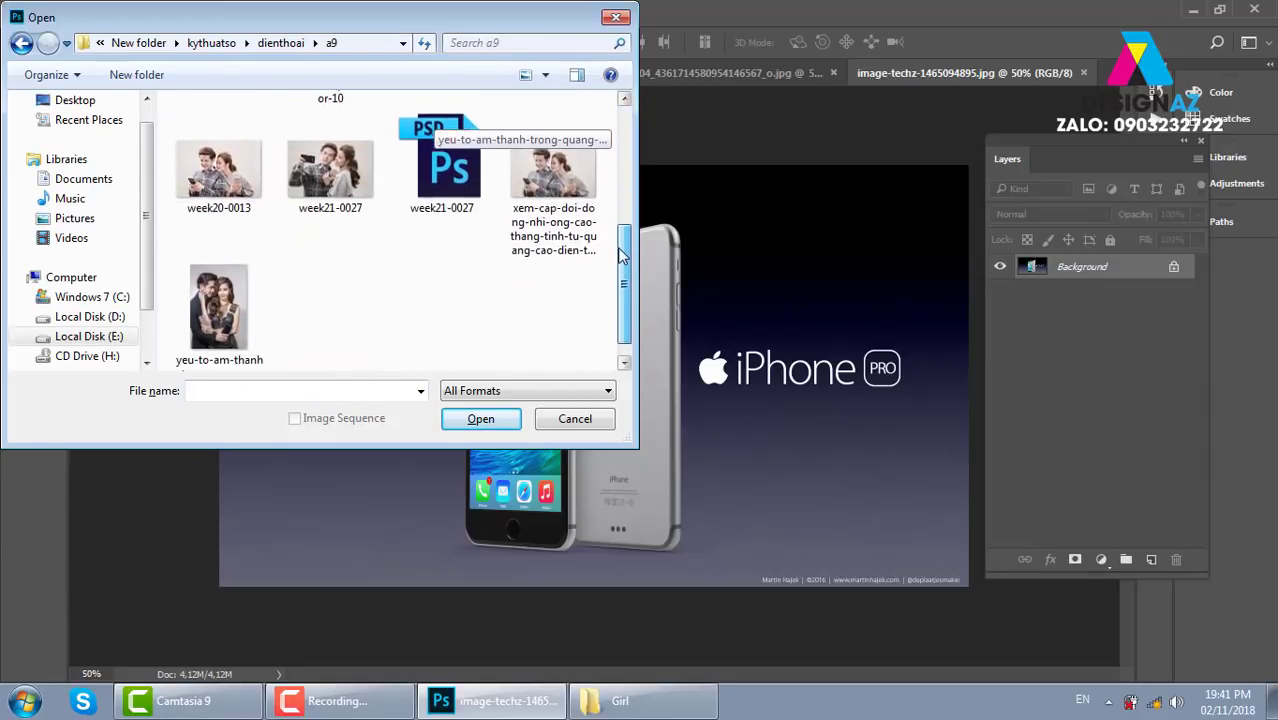
{"action": "scroll", "coordinate": [313, 360], "scroll_direction": "down", "scroll_amount": 1}
{"action": "left_click", "coordinate": [218, 308]}
{"action": "left_click", "coordinate": [478, 424]}
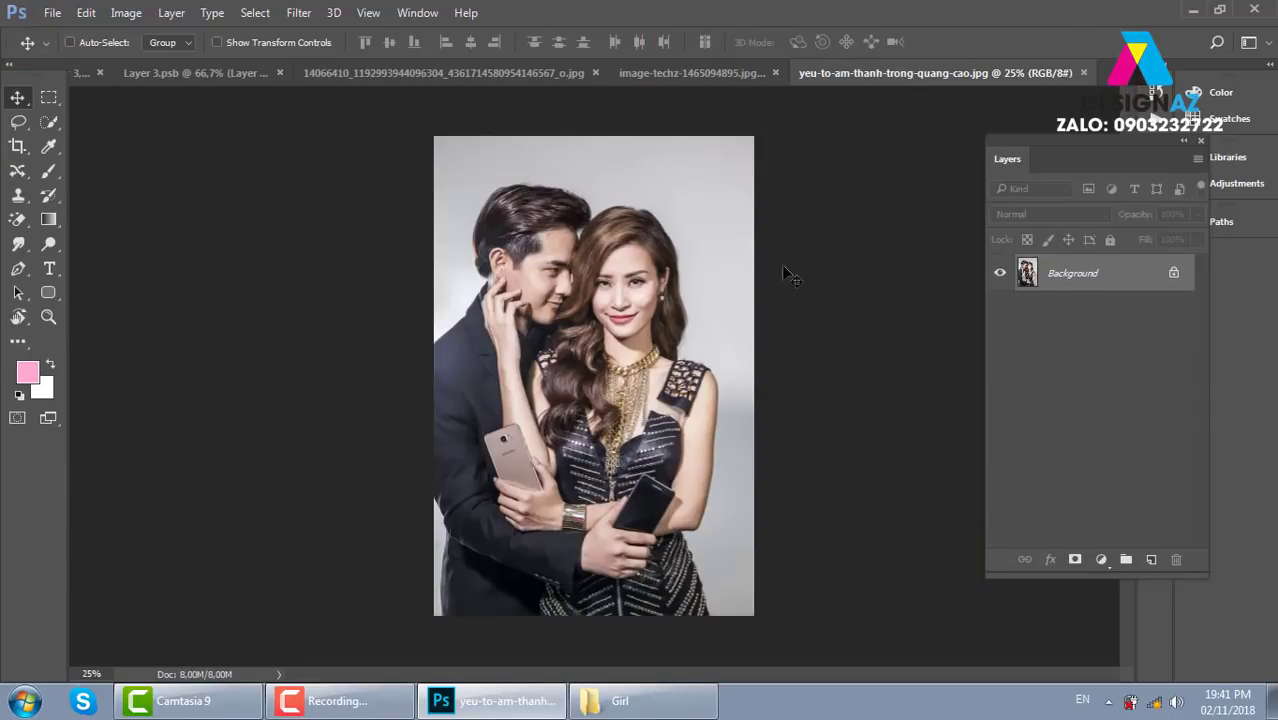
{"action": "key", "text": "ctrl+a"}
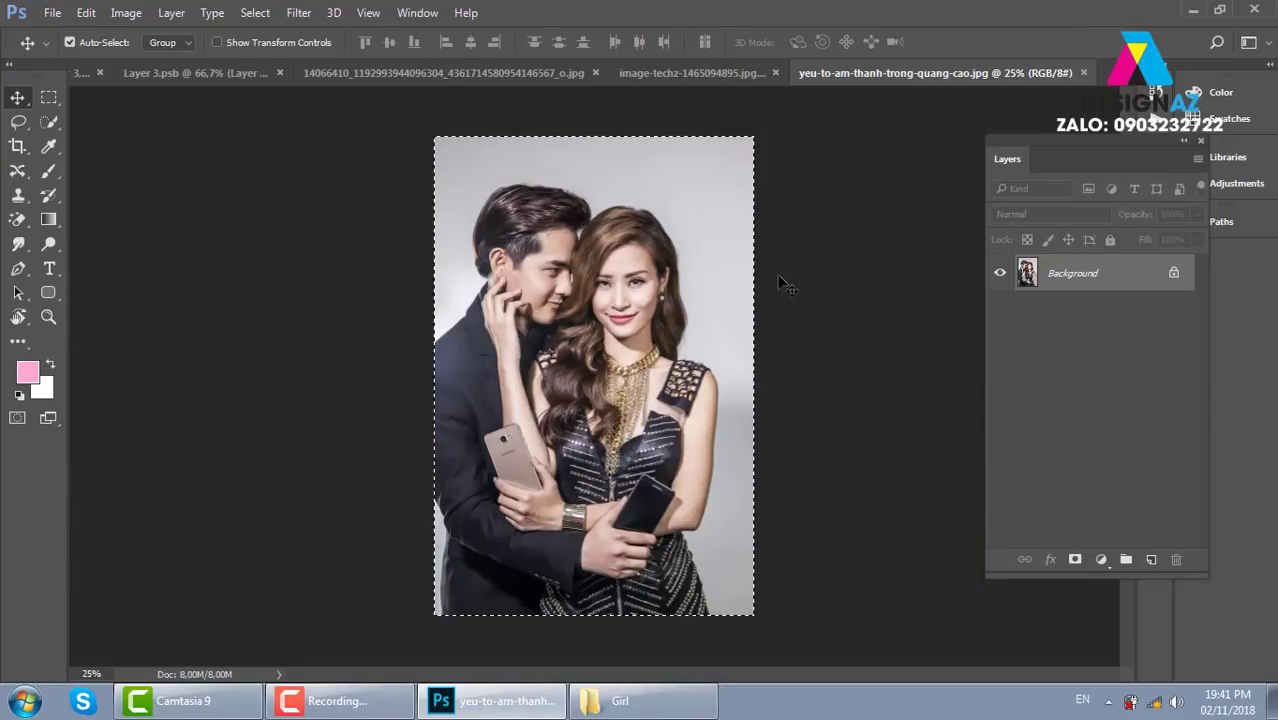
{"action": "key", "text": "ctrl+w"}
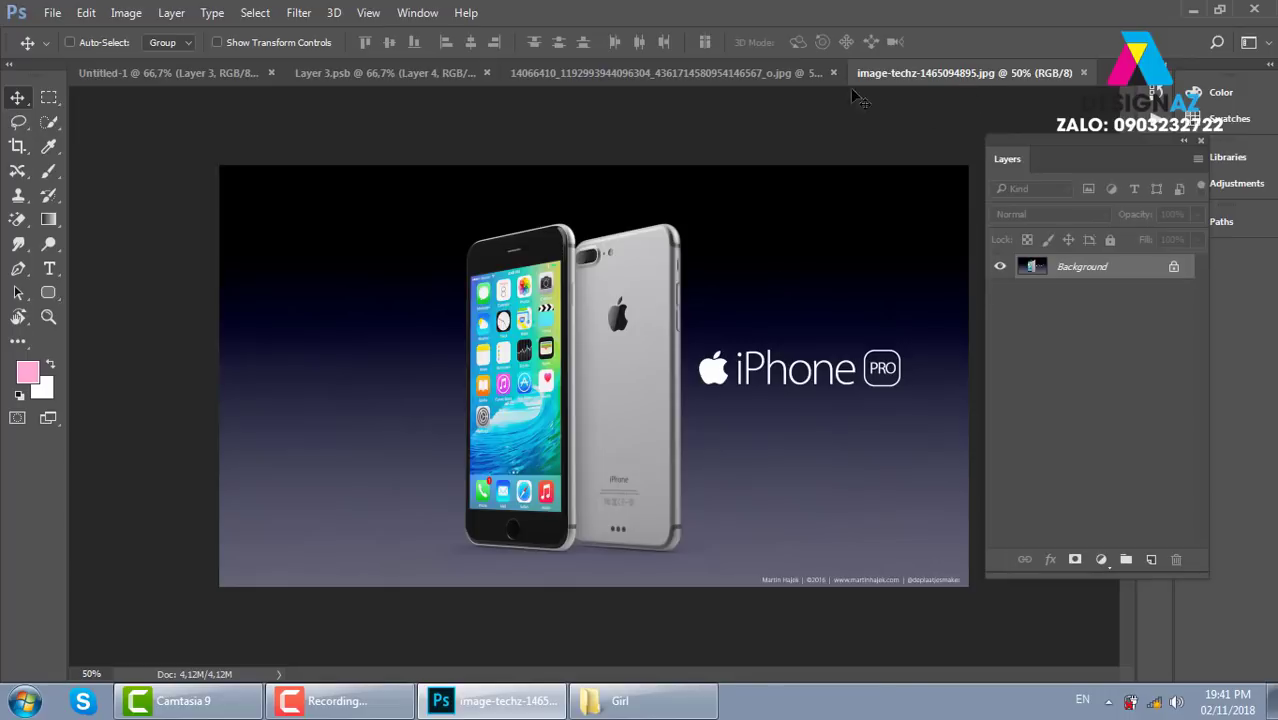
Step: Paste the couple photo into the iPhone mockup as Layer 1 and make it a Smart Object
{"action": "key", "text": "ctrl+v"}
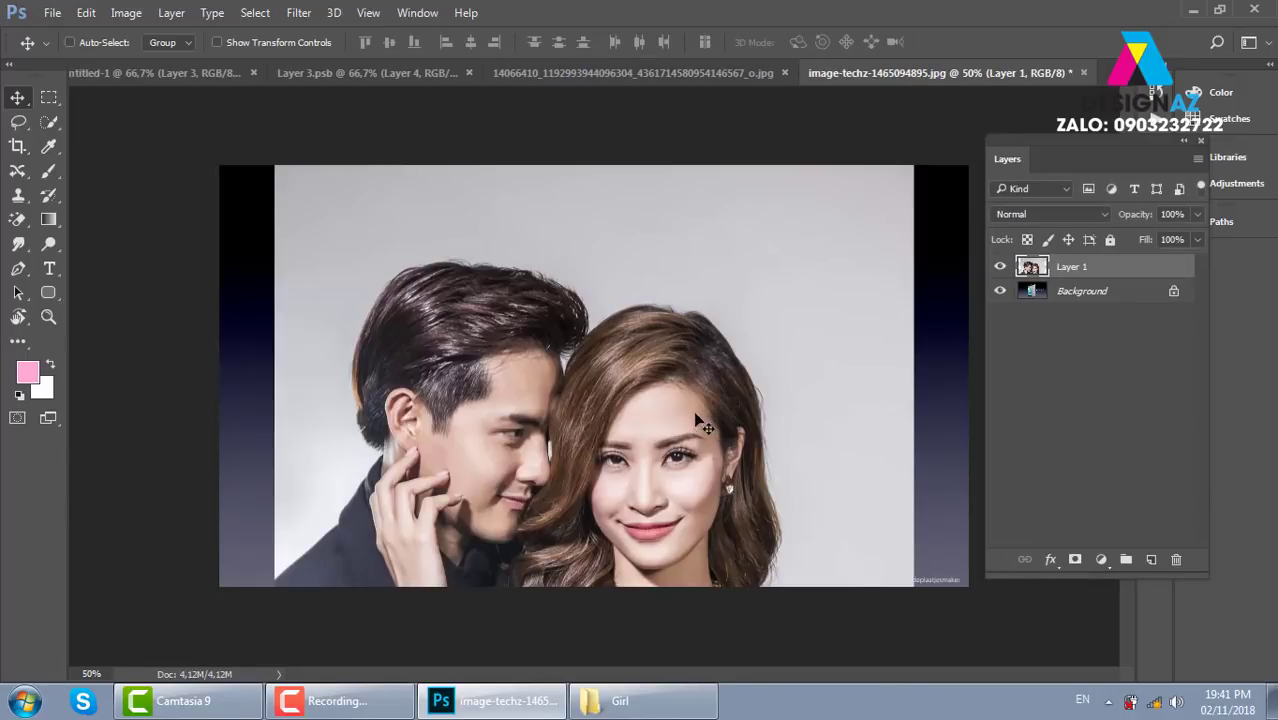
{"action": "left_click_drag", "start_coordinate": [703, 425], "coordinate": [741, 368]}
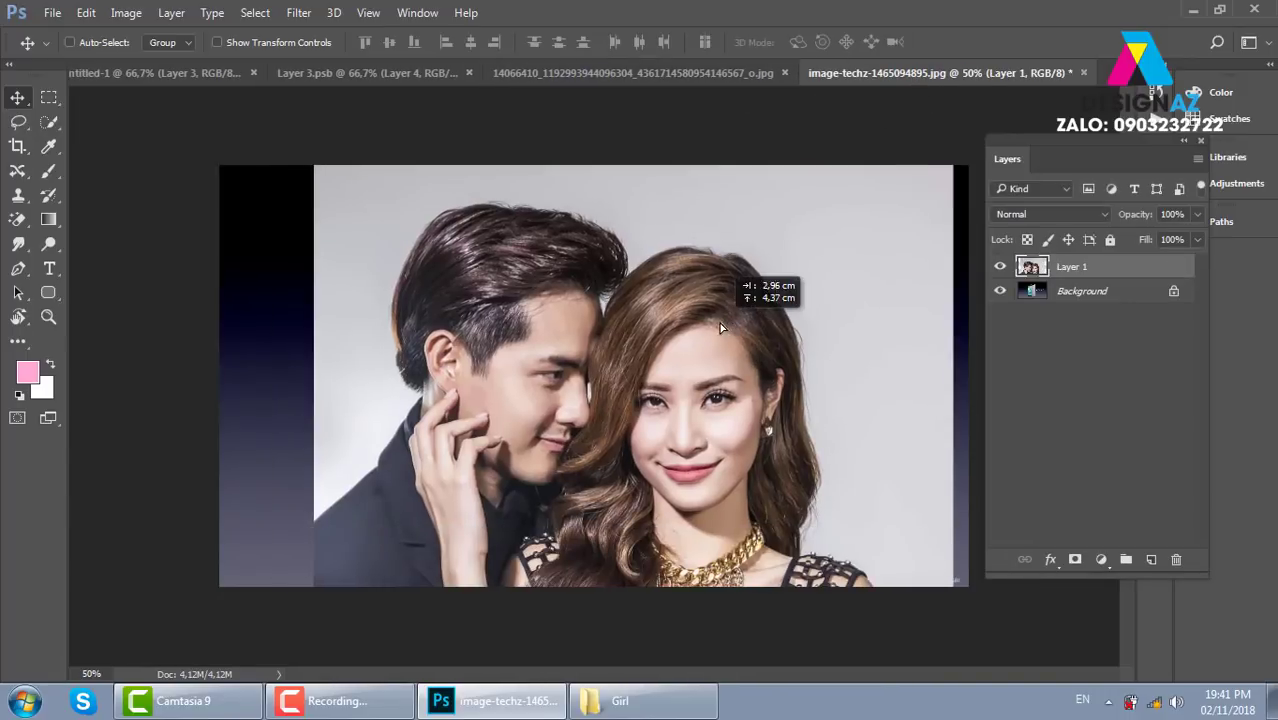
{"action": "right_click", "coordinate": [1035, 275]}
{"action": "right_click", "coordinate": [1097, 258]}
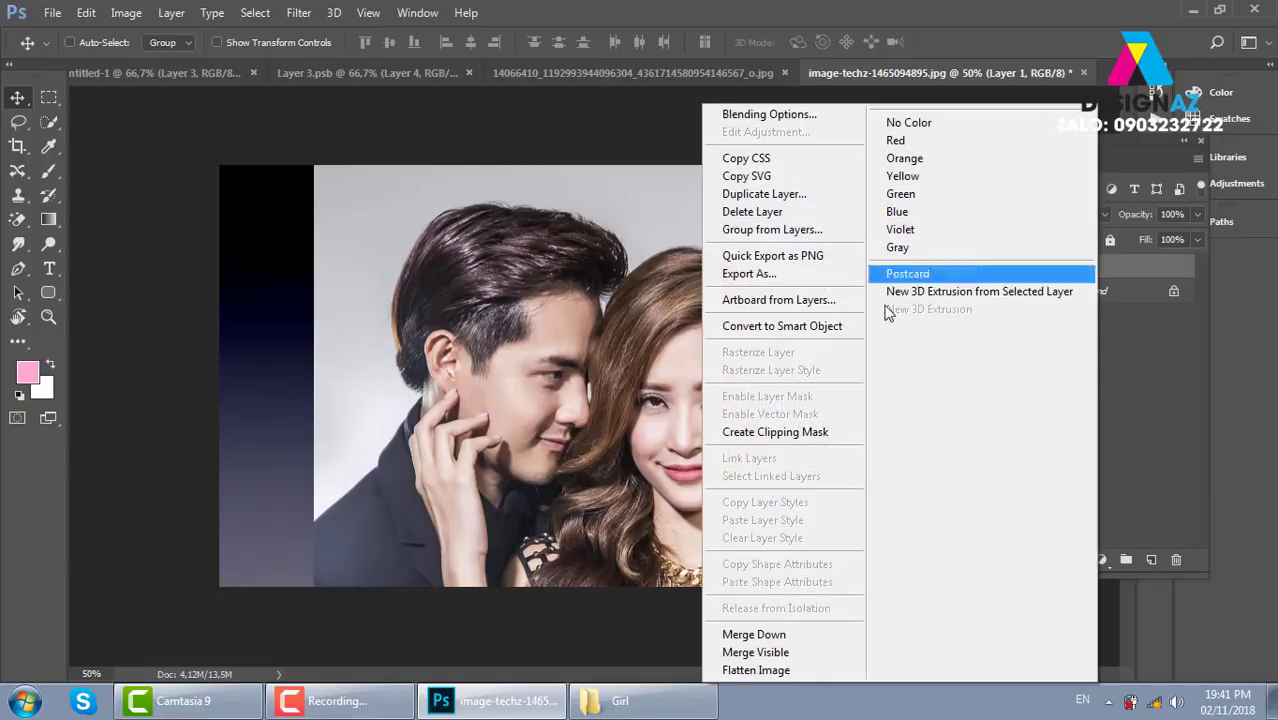
{"action": "left_click", "coordinate": [828, 338]}
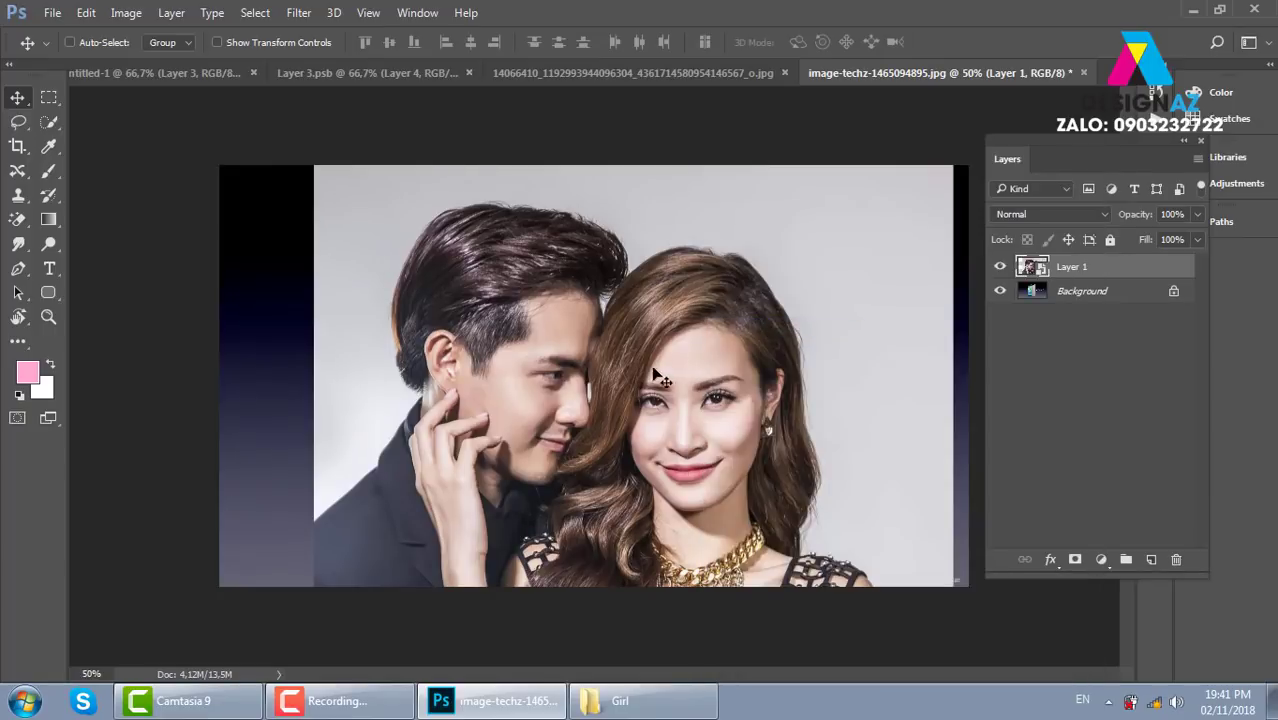
Step: Shrink the couple photo to about 19% and move it onto the left iPhone's screen
{"action": "key", "text": "ctrl+t"}
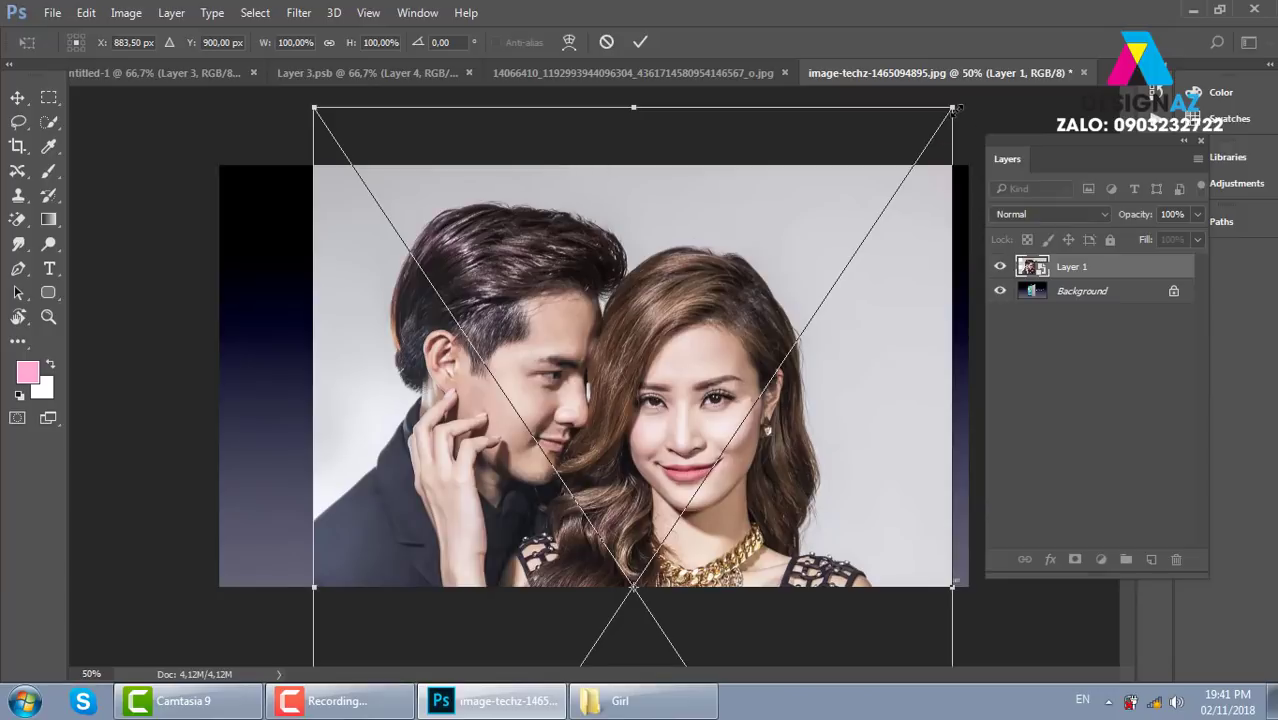
{"action": "left_click_drag", "start_coordinate": [953, 108], "coordinate": [691, 497]}
{"action": "left_click_drag", "start_coordinate": [637, 550], "coordinate": [523, 340]}
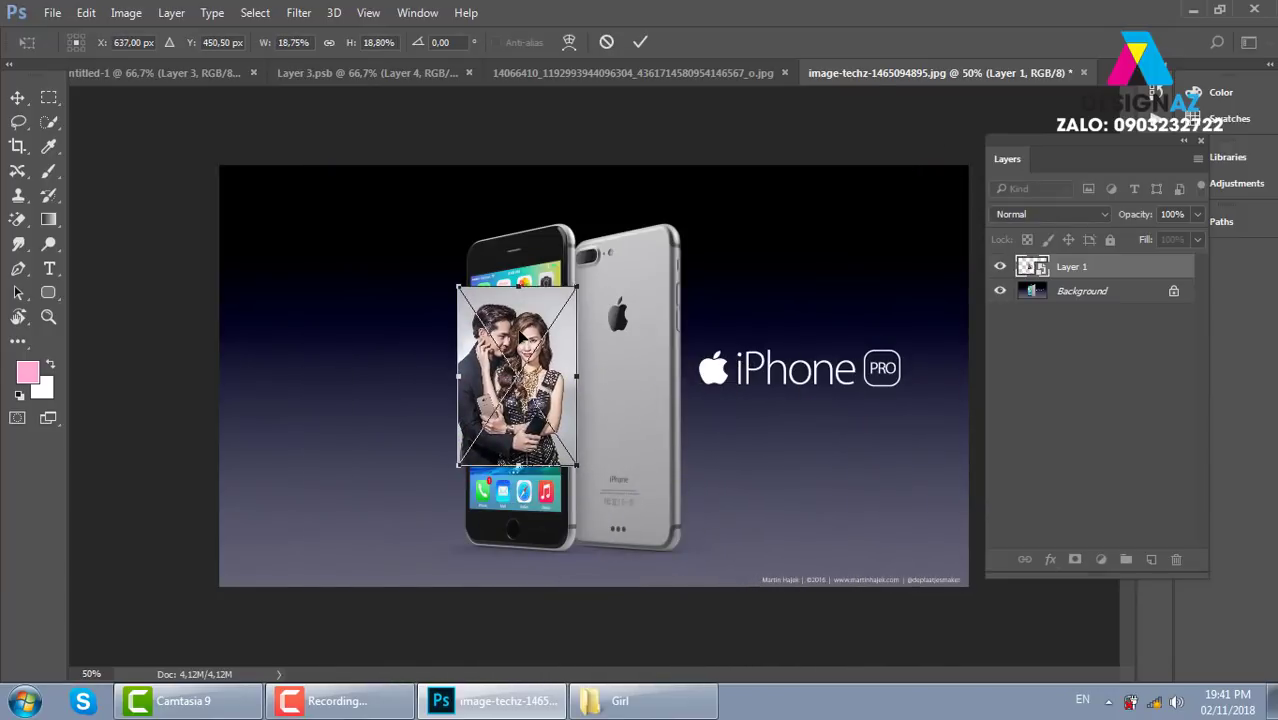
{"action": "key", "text": "ctrl+plus"}
{"action": "left_click_drag", "start_coordinate": [512, 335], "coordinate": [533, 323]}
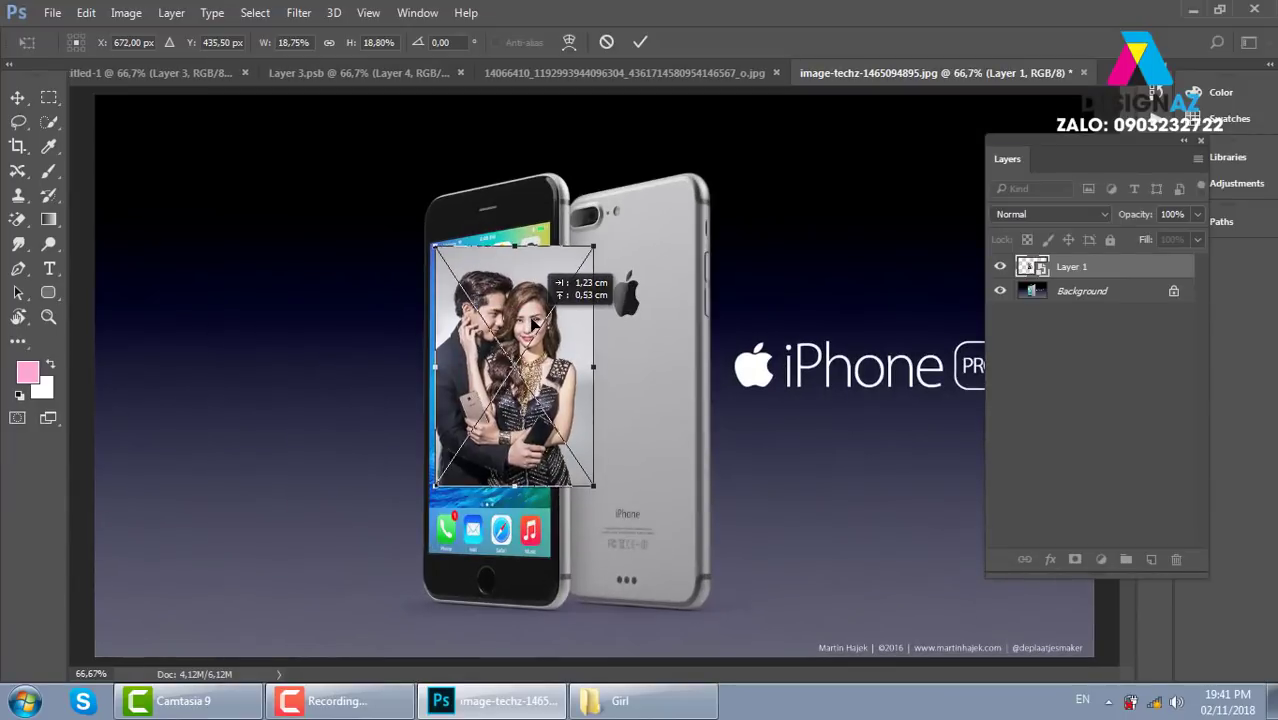
{"action": "key", "text": "ctrl+plus"}
{"action": "key", "text": "ctrl+plus"}
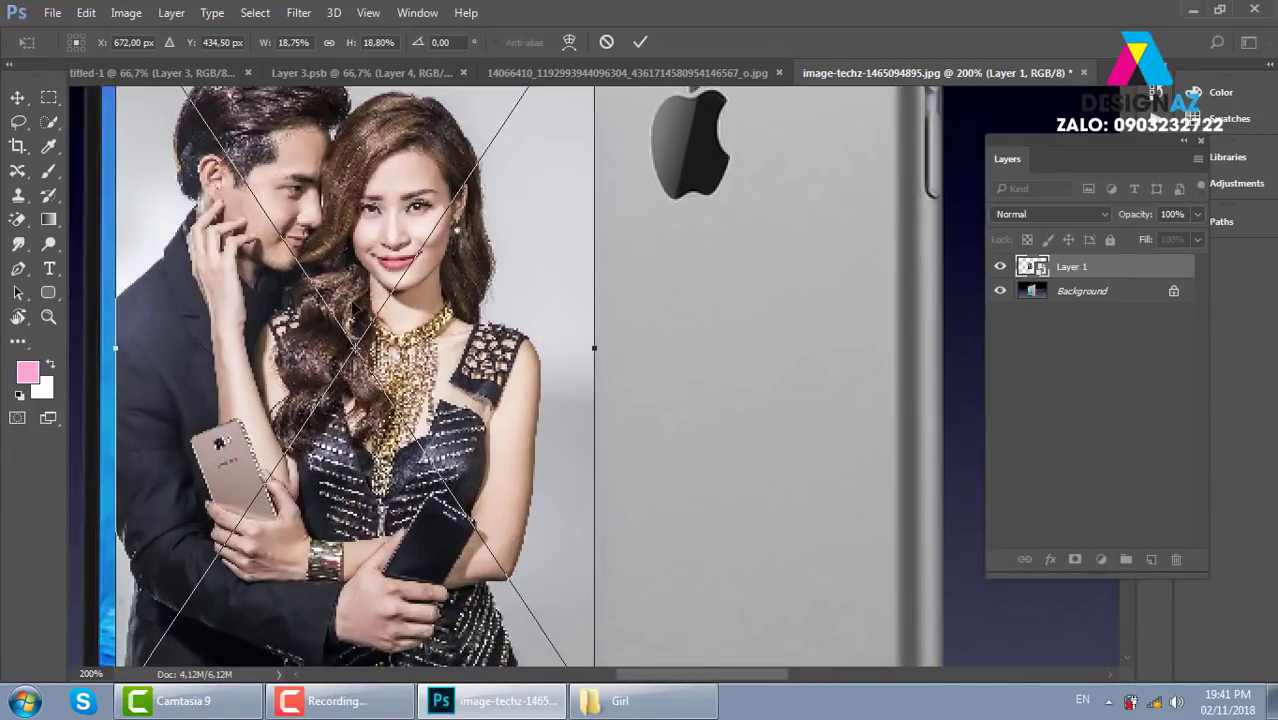
{"action": "mouse_move", "coordinate": [319, 327]}
{"action": "left_mouse_down"}
{"action": "mouse_move", "coordinate": [449, 327]}
{"action": "mouse_move", "coordinate": [517, 497]}
{"action": "mouse_move", "coordinate": [505, 466]}
{"action": "left_mouse_up"}
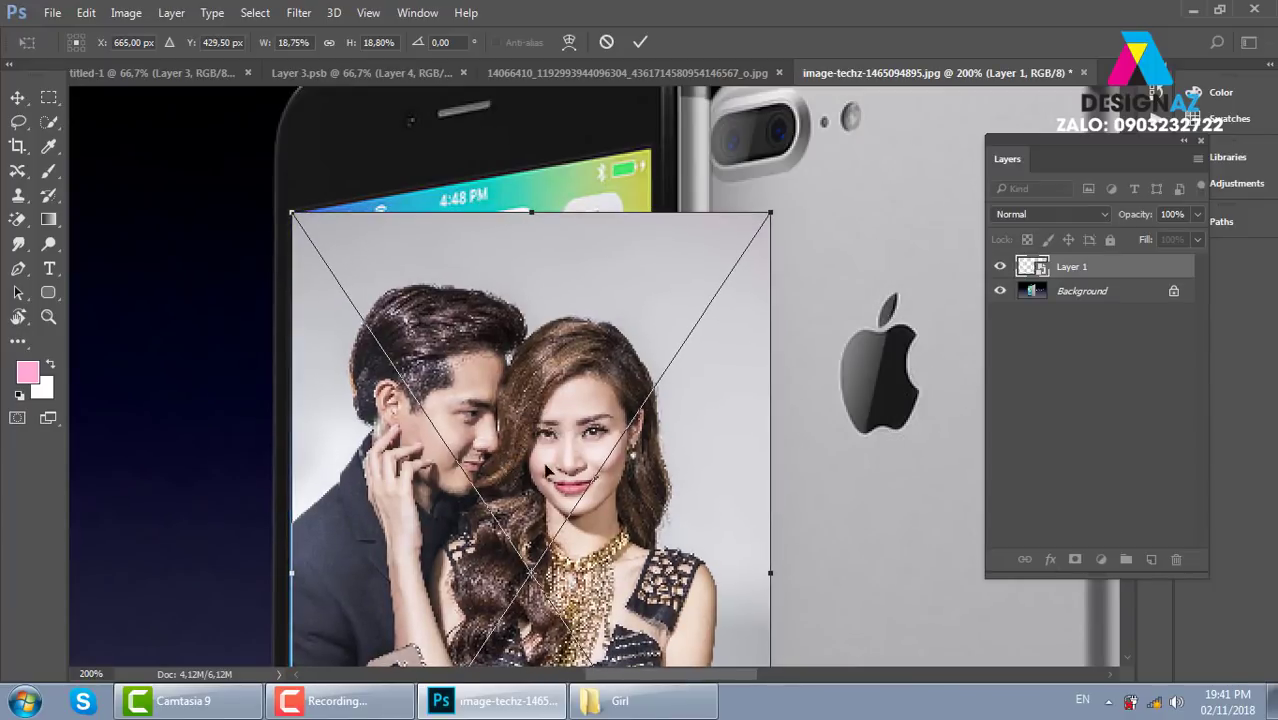
Step: Skew and rotate the photo about 10° to match the screen's perspective, then apply it
{"action": "left_click_drag", "start_coordinate": [770, 213], "coordinate": [649, 149]}
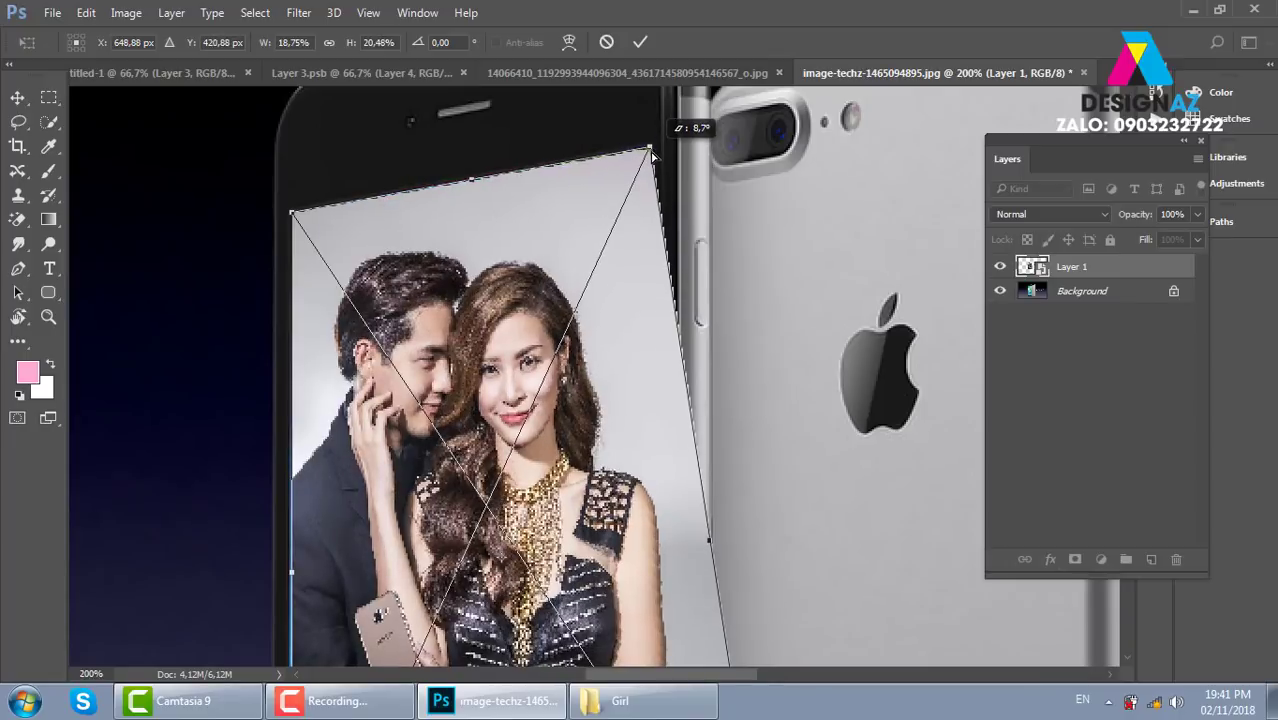
{"action": "scroll", "coordinate": [660, 400], "scroll_direction": "down", "scroll_amount": 5}
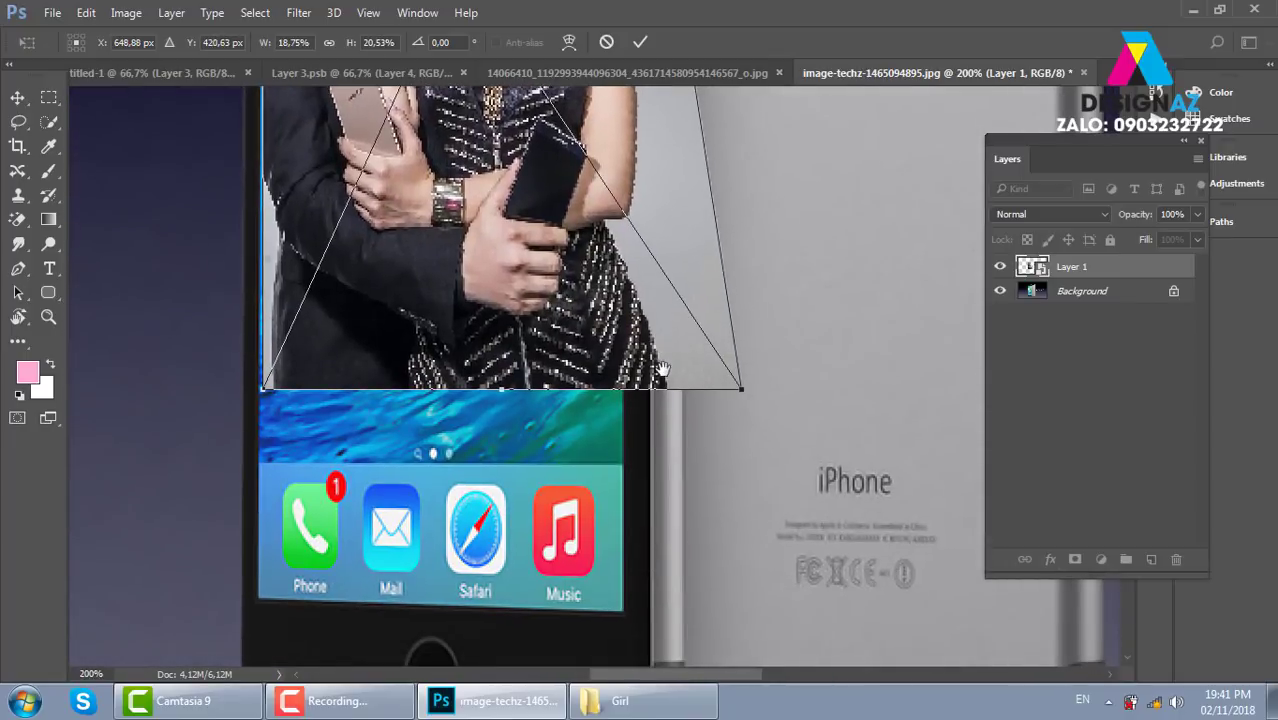
{"action": "scroll", "coordinate": [652, 396], "scroll_direction": "down", "scroll_amount": 2}
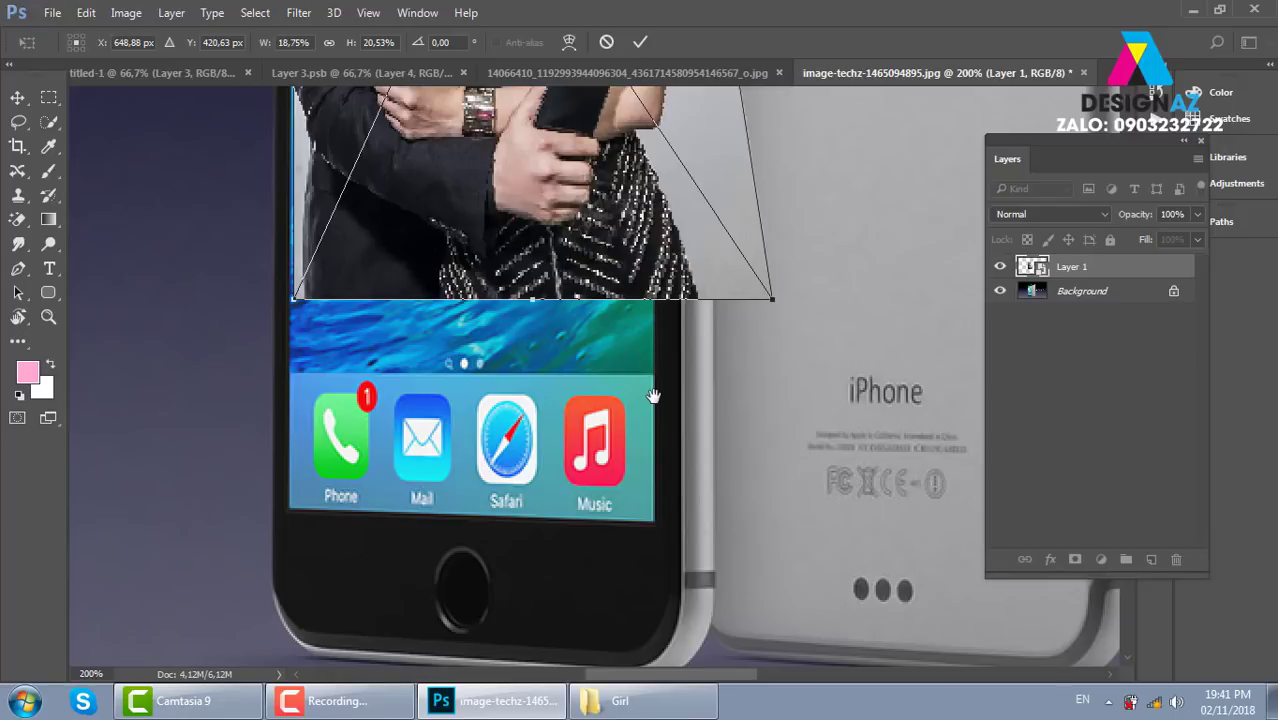
{"action": "mouse_move", "coordinate": [773, 298]}
{"action": "left_mouse_down"}
{"action": "mouse_move", "coordinate": [655, 445]}
{"action": "mouse_move", "coordinate": [655, 522]}
{"action": "left_mouse_up"}
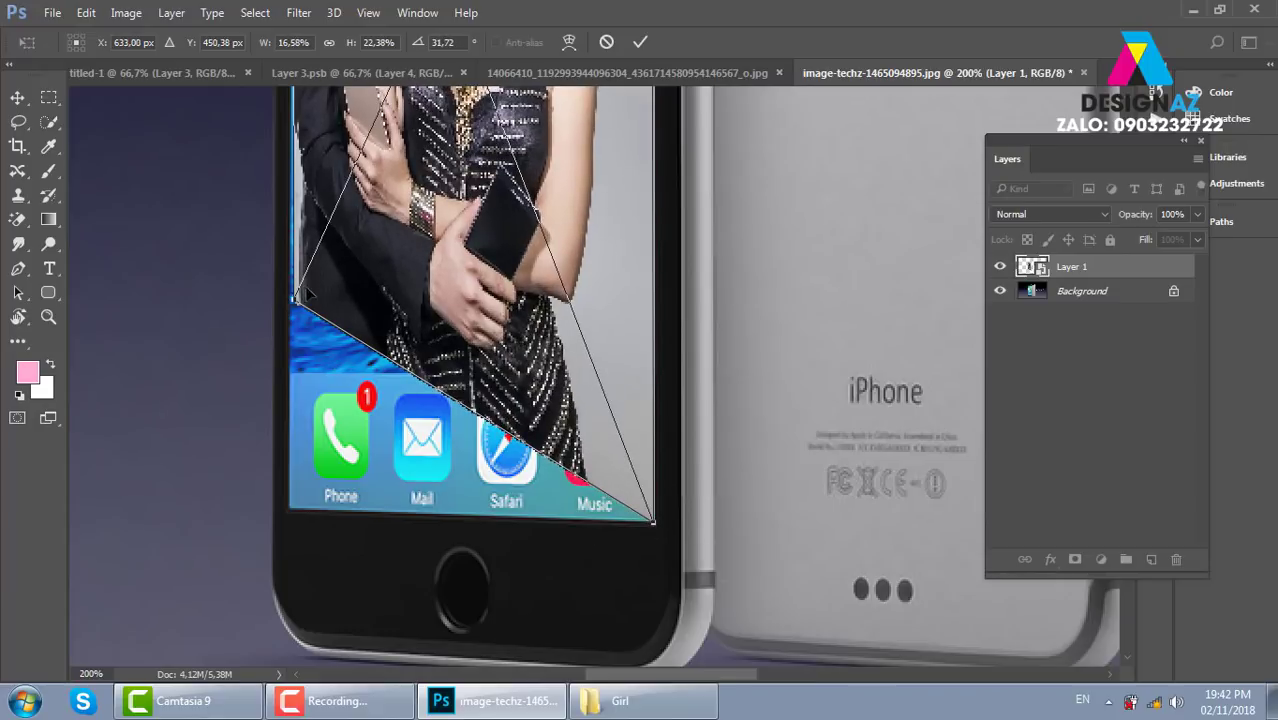
{"action": "left_click_drag", "start_coordinate": [296, 319], "coordinate": [289, 508]}
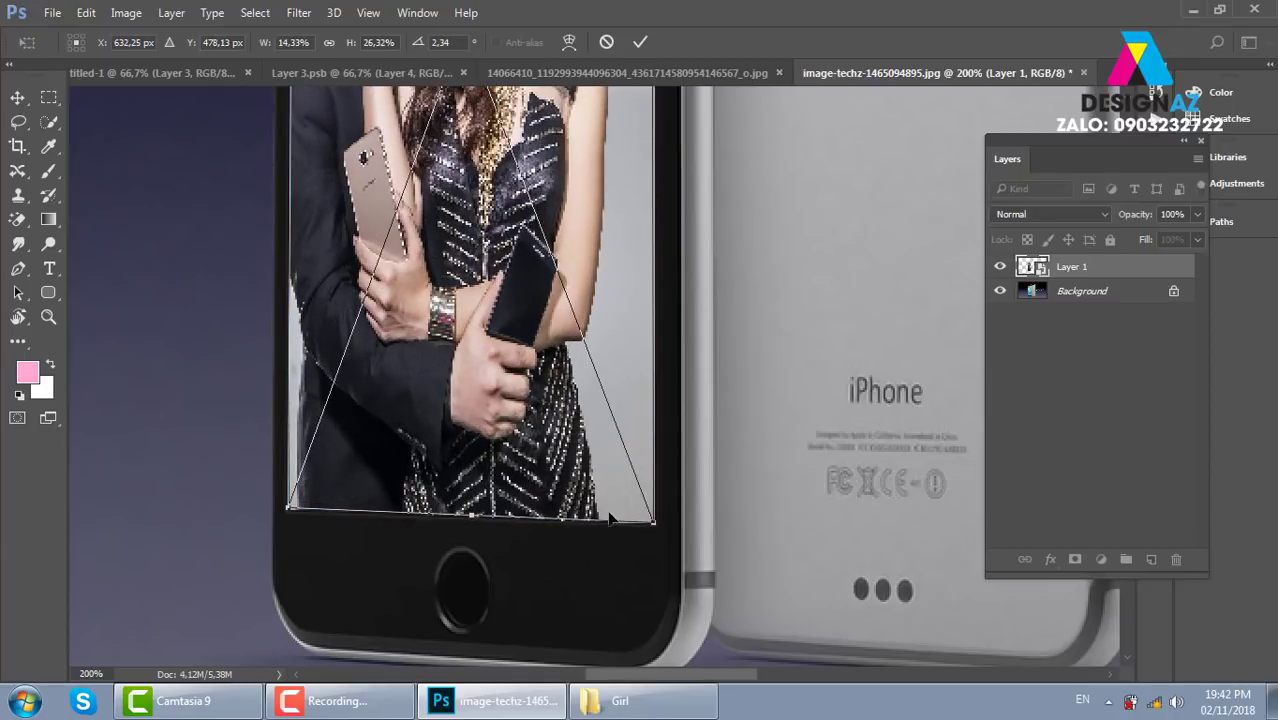
{"action": "key", "text": "Return"}
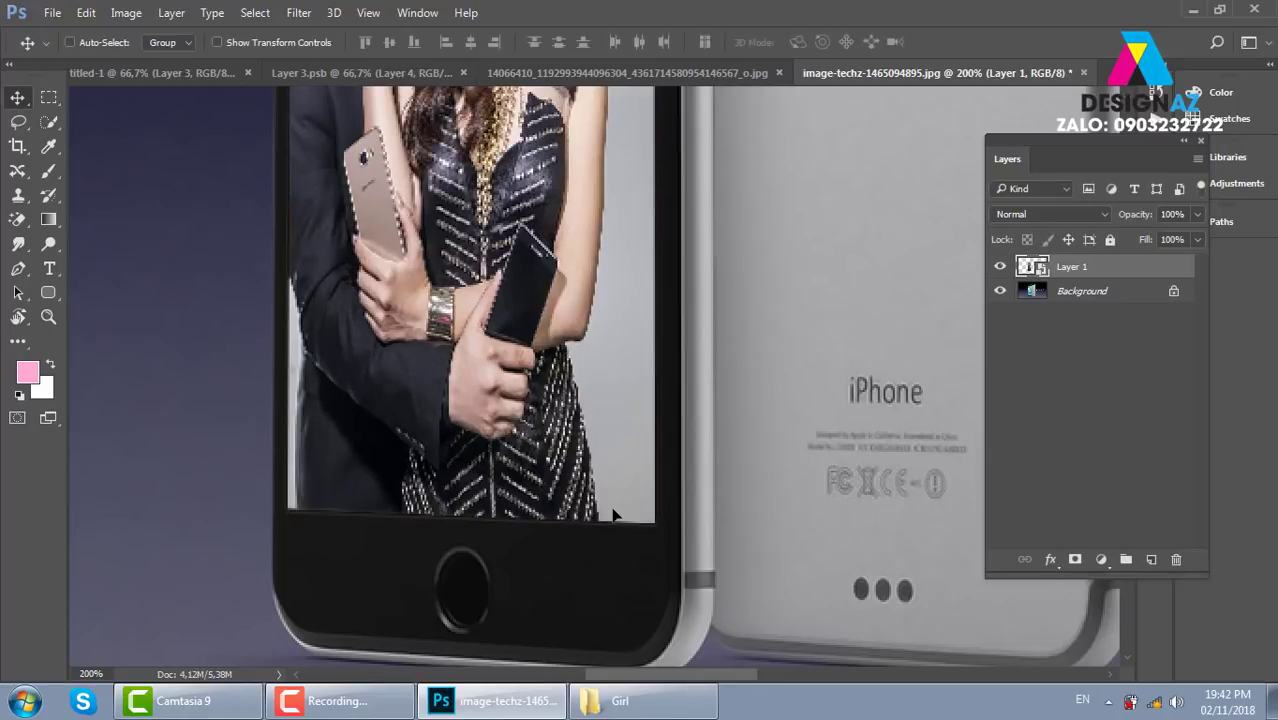
{"action": "key", "text": "ctrl+minus"}
{"action": "key", "text": "ctrl+minus"}
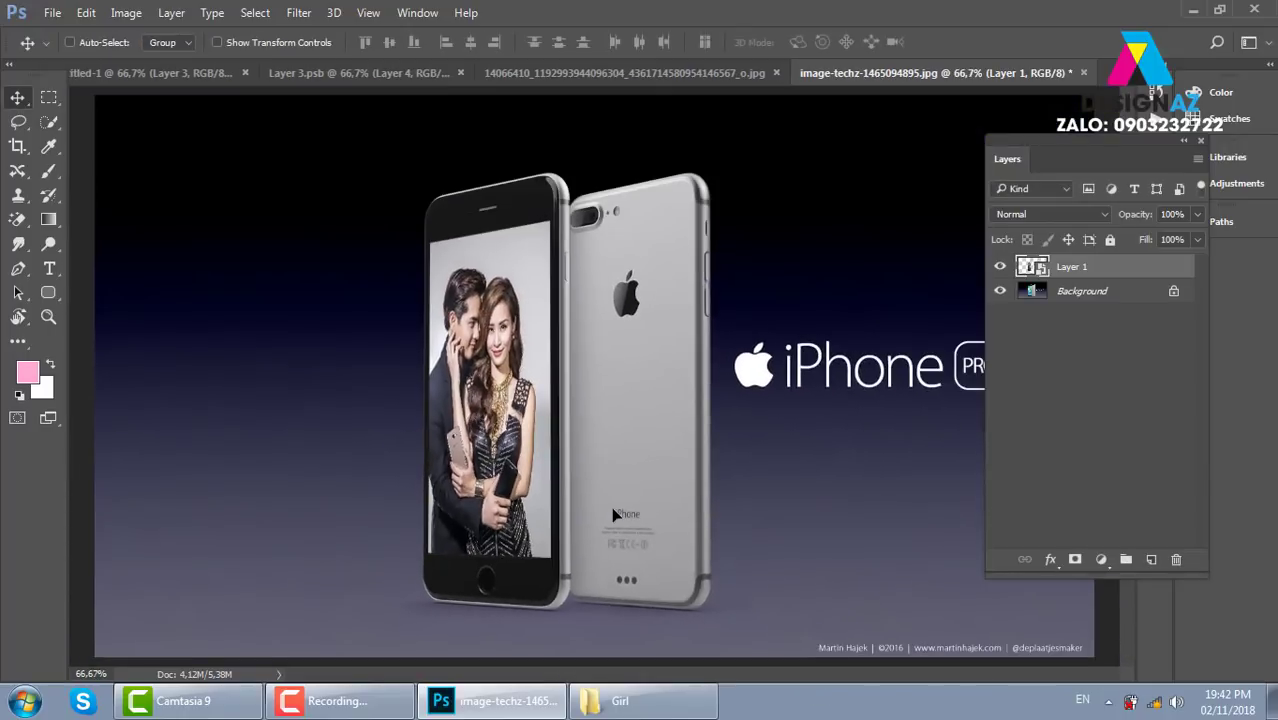
Step: Close the spare mooncake and Layer 3.psb tabs, then open Layer 1's smart-object contents
{"action": "left_click", "coordinate": [677, 66]}
{"action": "left_click", "coordinate": [875, 73]}
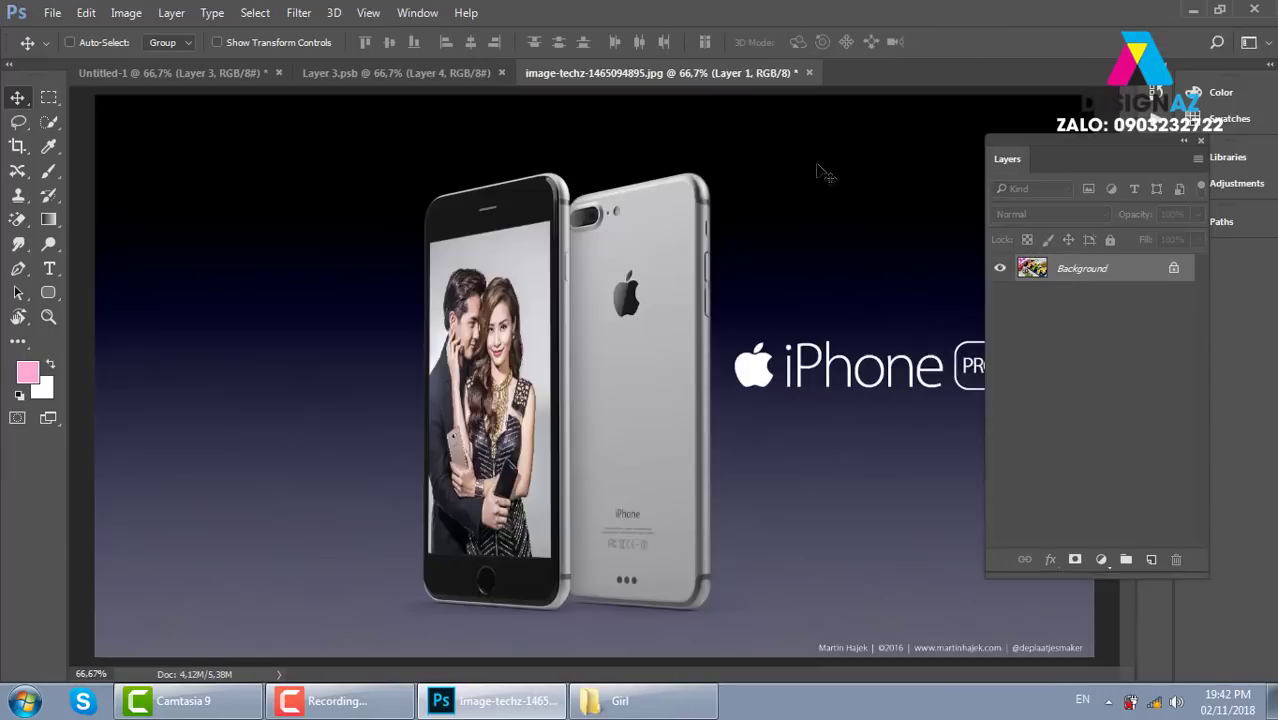
{"action": "left_click", "coordinate": [461, 74]}
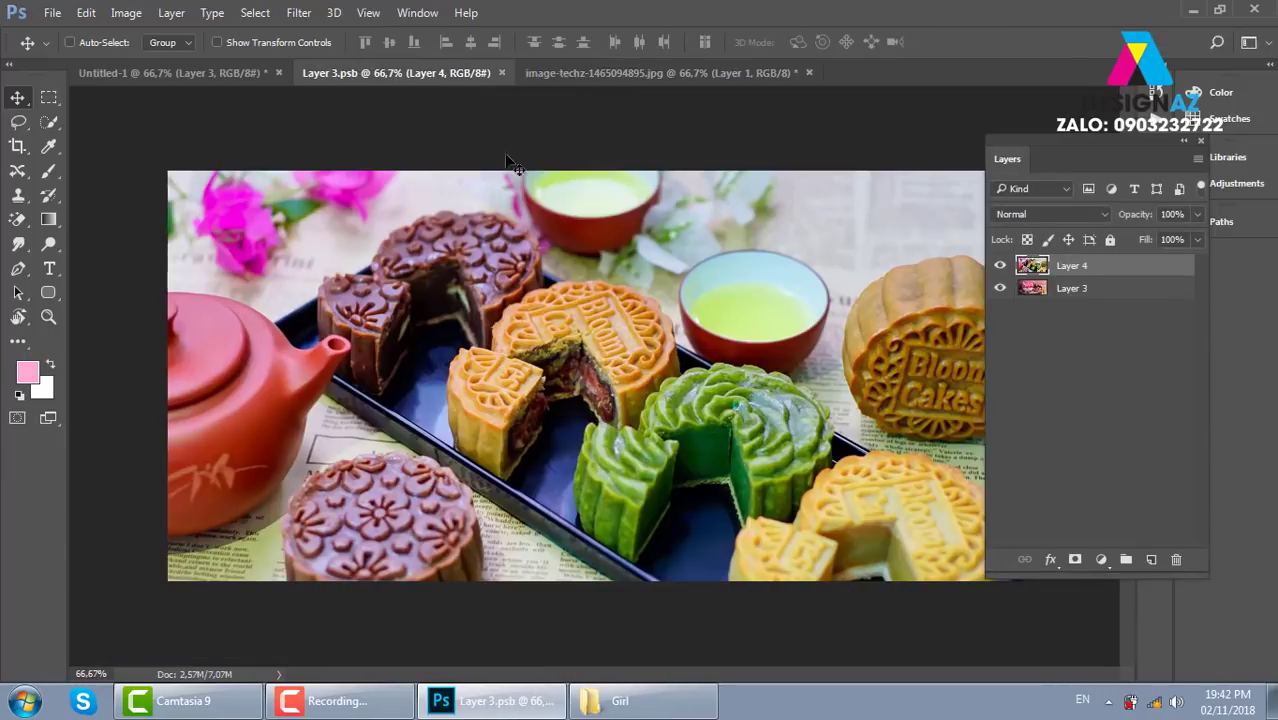
{"action": "left_click", "coordinate": [502, 73]}
{"action": "left_click", "coordinate": [243, 76]}
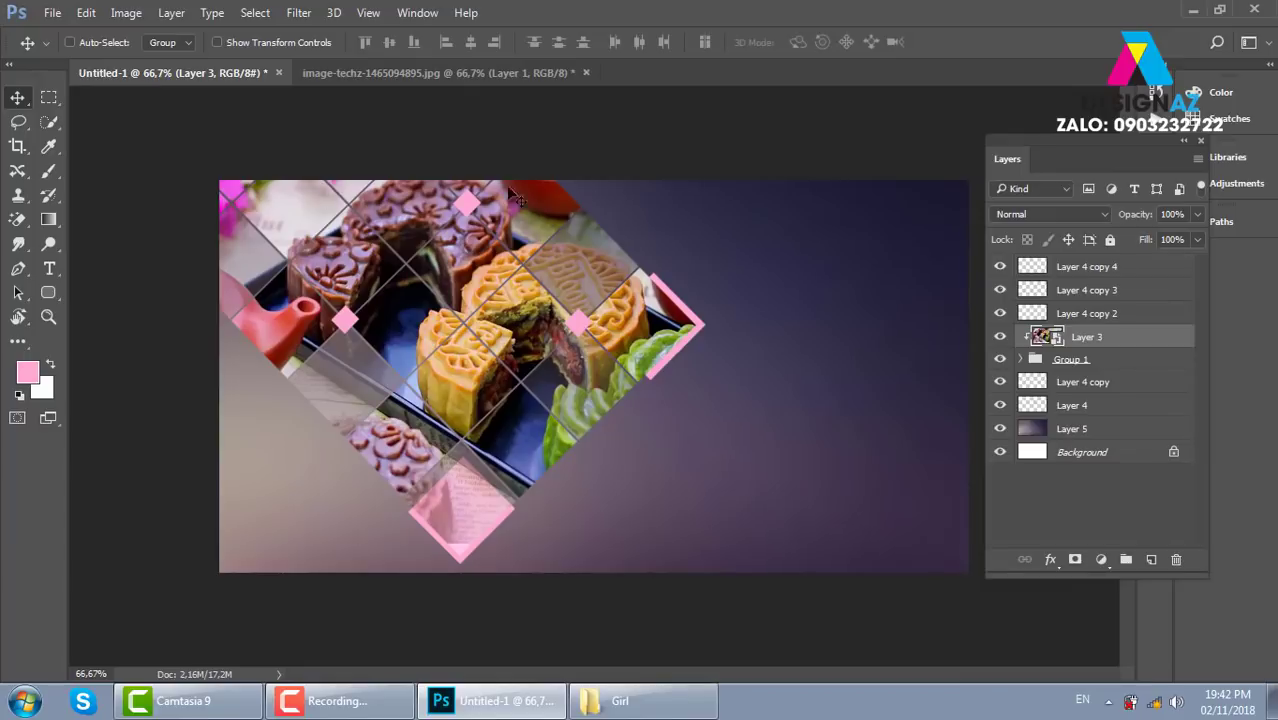
{"action": "left_click", "coordinate": [440, 73]}
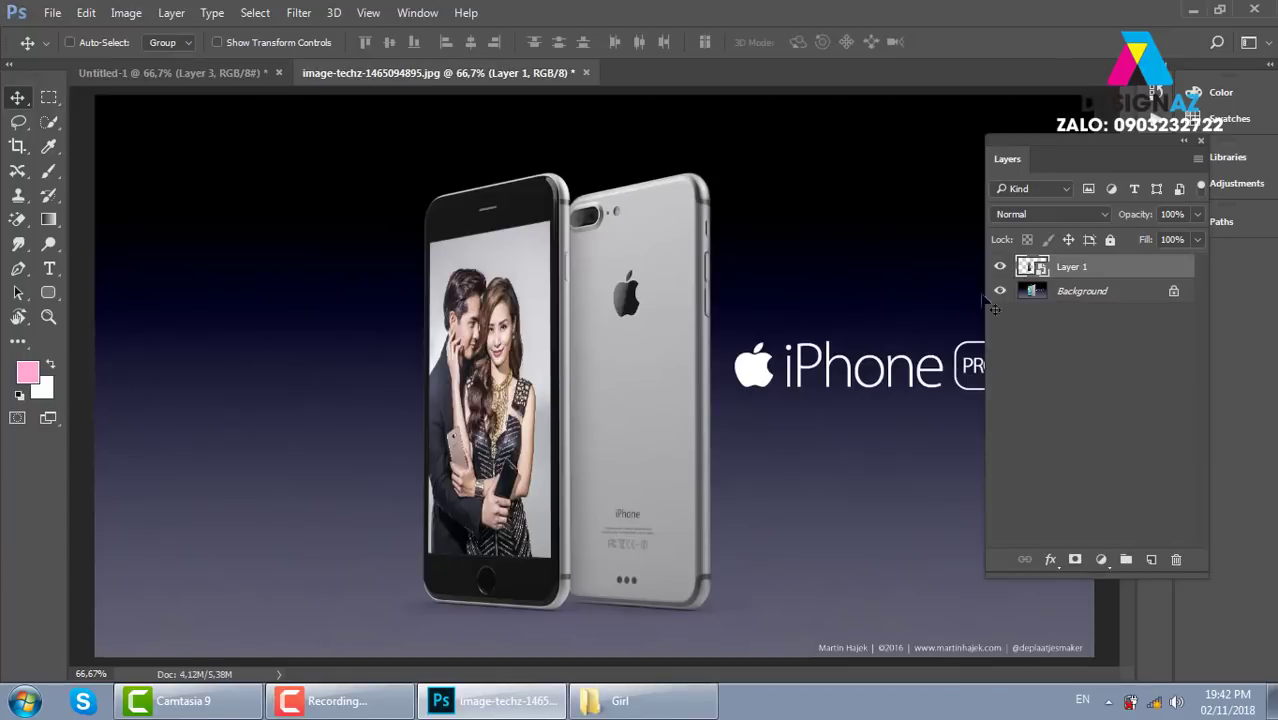
{"action": "double_click", "coordinate": [1031, 266]}
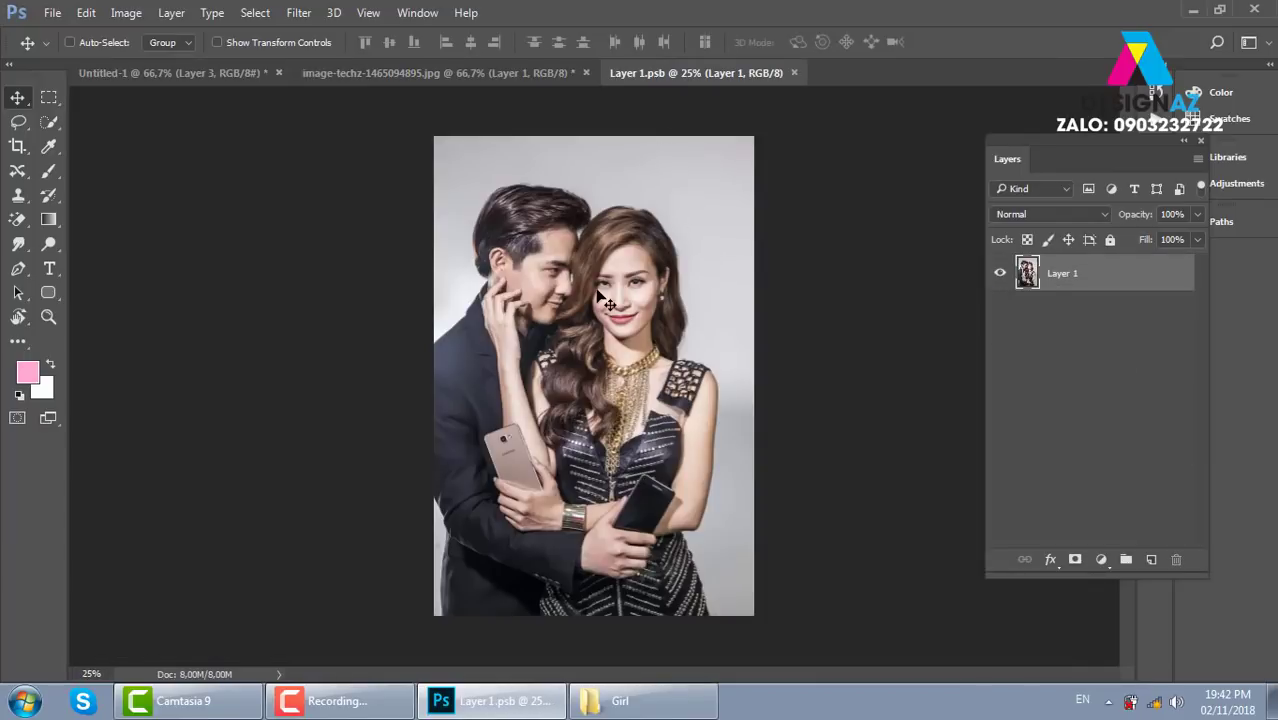
Step: Open the opp-1 red OPPO phone photo from the dienthoai folder, copy it entirely, and close it
{"action": "key", "text": "ctrl"}
{"action": "key", "text": "ctrl+o"}
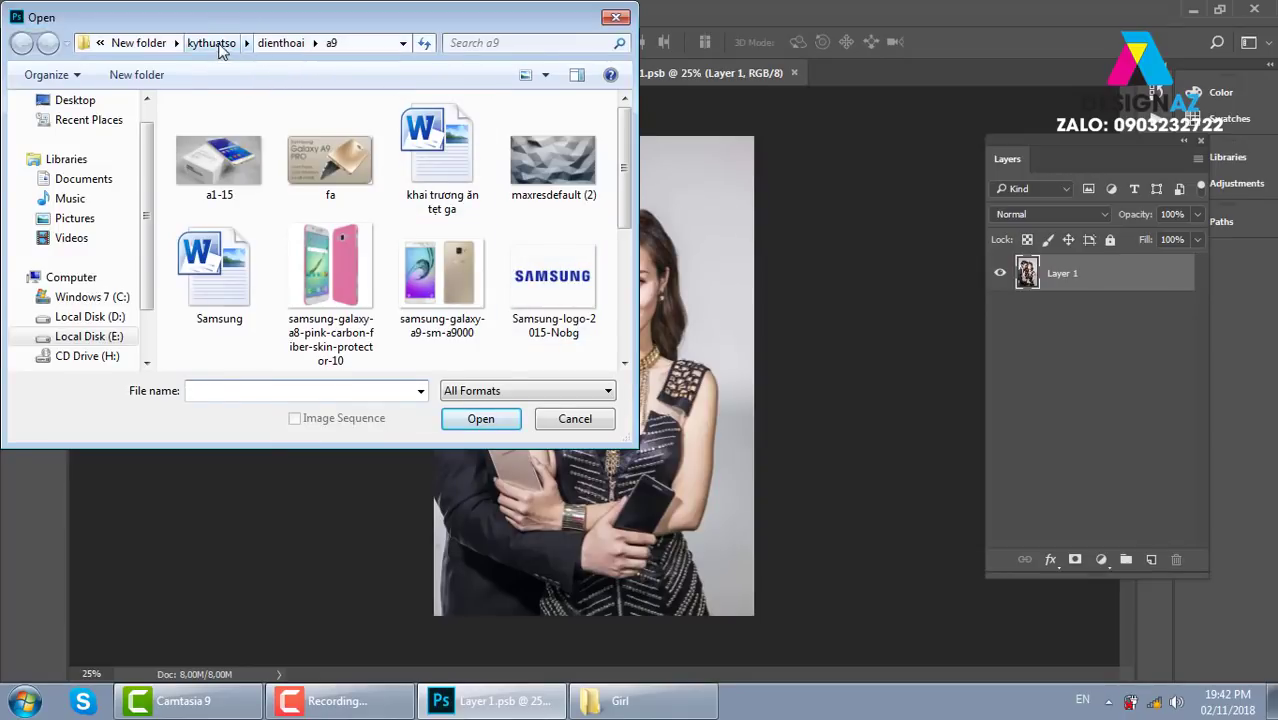
{"action": "left_click", "coordinate": [281, 43]}
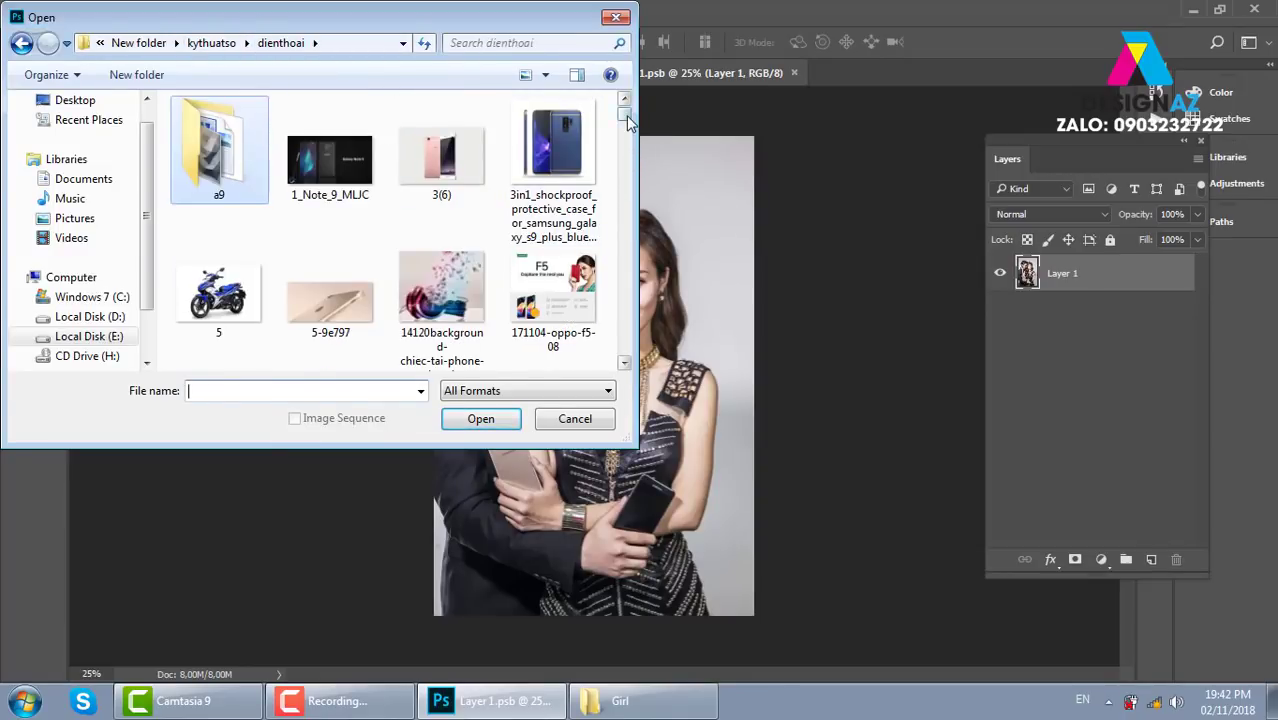
{"action": "scroll", "coordinate": [628, 120], "scroll_direction": "down", "scroll_amount": 3}
{"action": "scroll", "coordinate": [628, 120], "scroll_direction": "down", "scroll_amount": 2}
{"action": "left_click", "coordinate": [330, 155]}
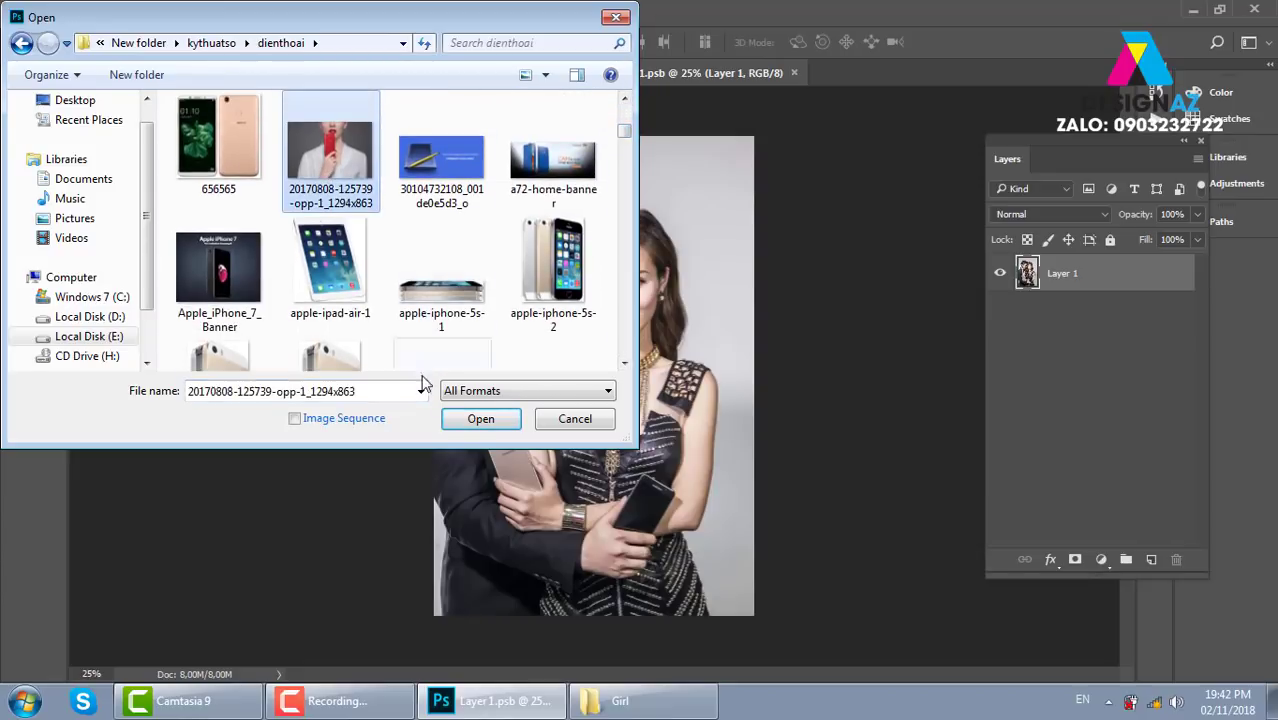
{"action": "left_click", "coordinate": [478, 419]}
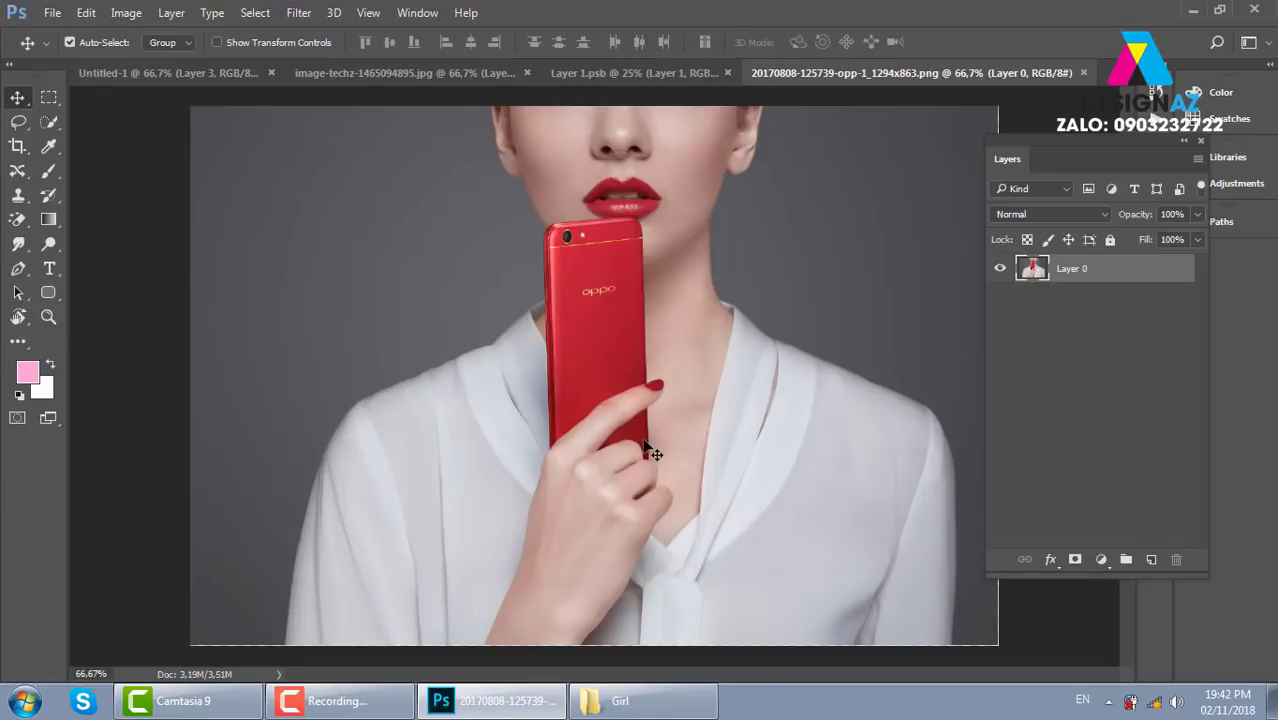
{"action": "key", "text": "ctrl+a"}
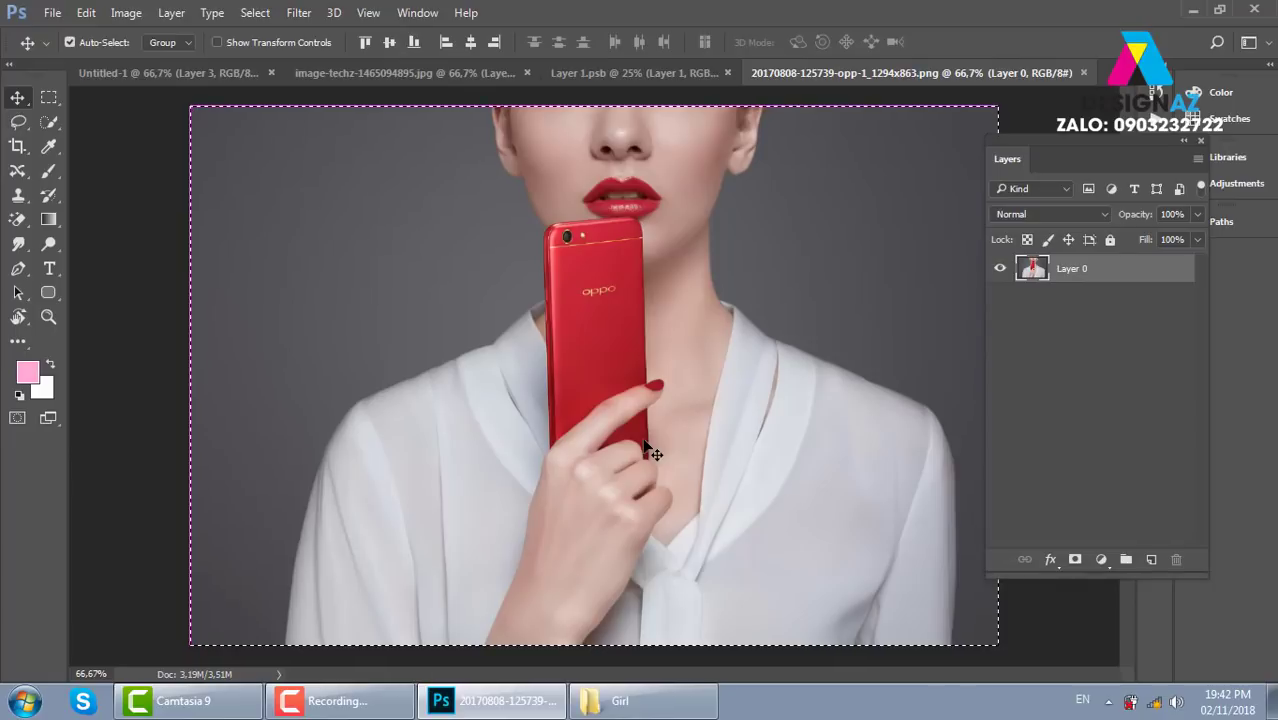
{"action": "key", "text": "ctrl+w"}
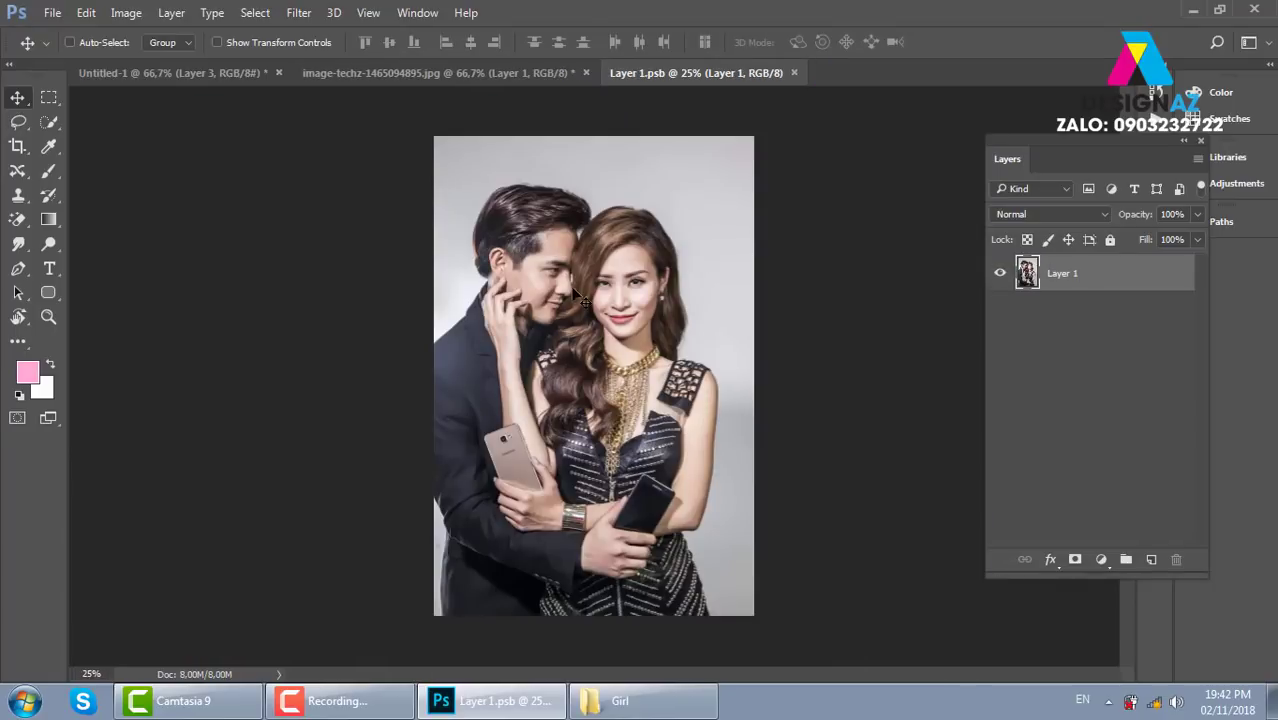
Step: Paste the OPPO photo as Layer 2 and scale it to about 240%, centring the woman
{"action": "key", "text": "ctrl+v"}
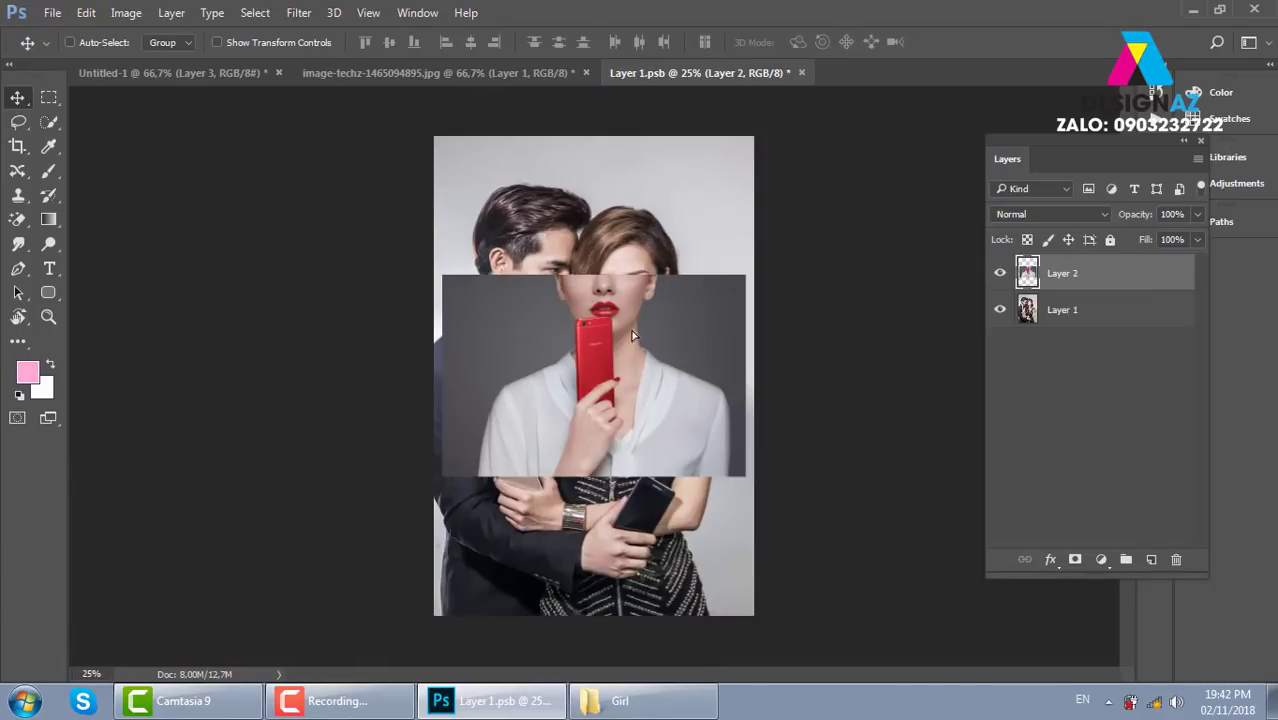
{"action": "left_click_drag", "start_coordinate": [635, 367], "coordinate": [575, 229]}
{"action": "key", "text": "ctrl+t"}
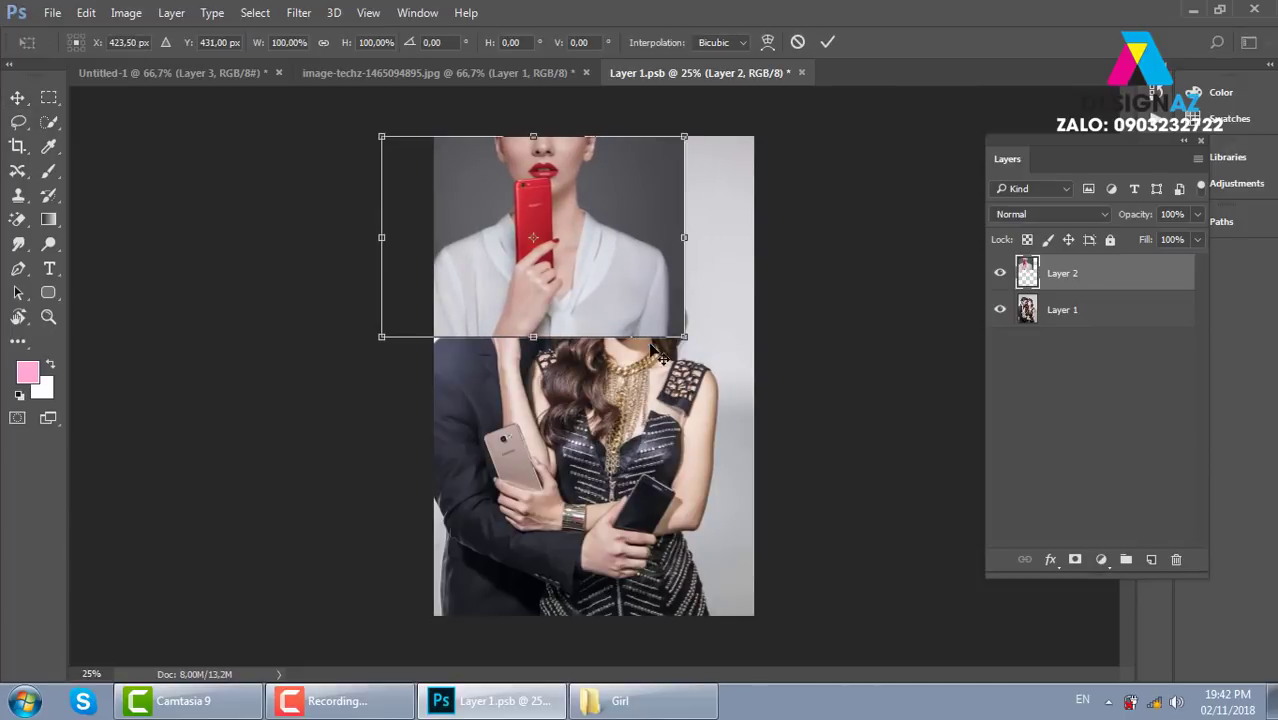
{"action": "mouse_move", "coordinate": [688, 340]}
{"action": "left_mouse_down"}
{"action": "mouse_move", "coordinate": [820, 440]}
{"action": "mouse_move", "coordinate": [1138, 580]}
{"action": "left_mouse_up"}
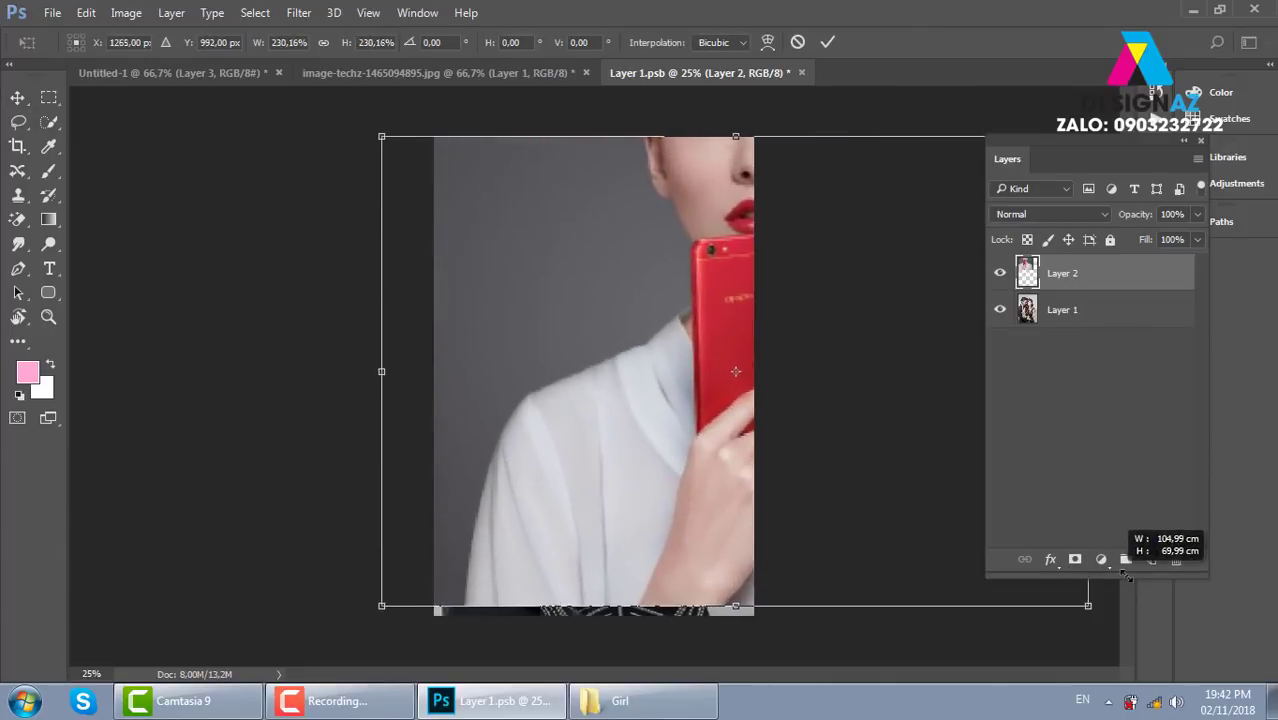
{"action": "left_click_drag", "start_coordinate": [847, 475], "coordinate": [678, 475]}
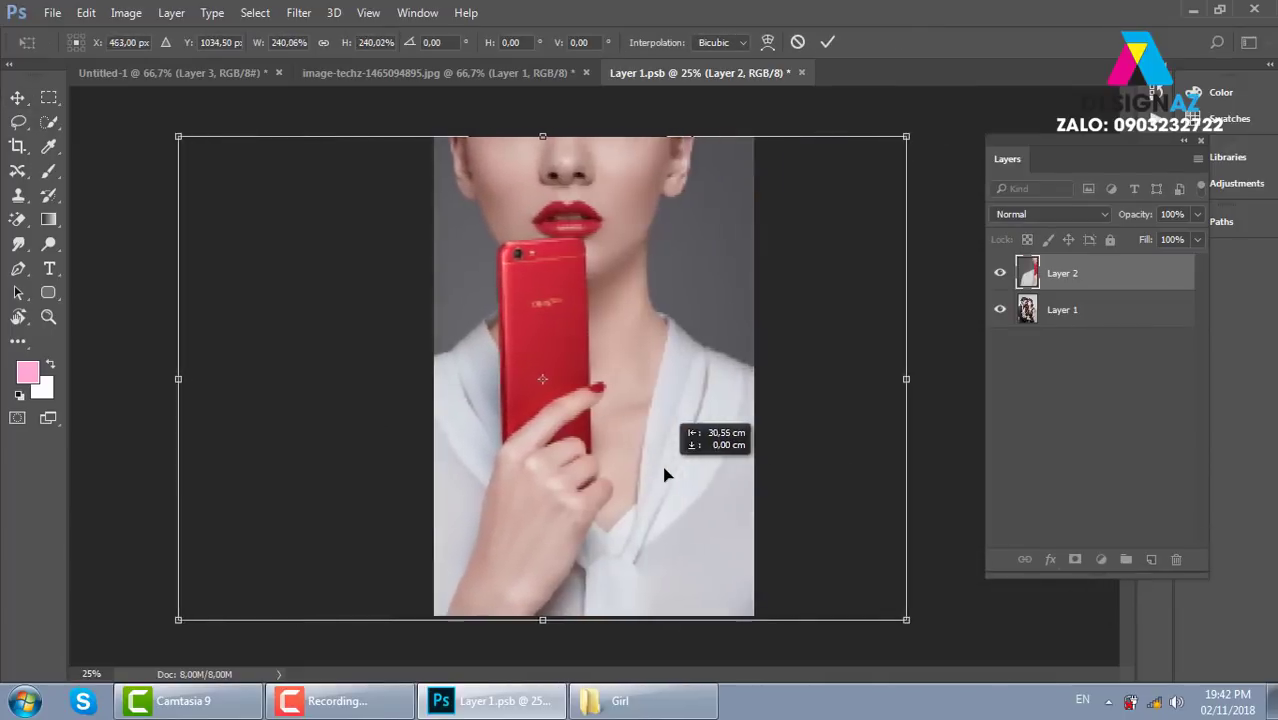
{"action": "key", "text": "Return"}
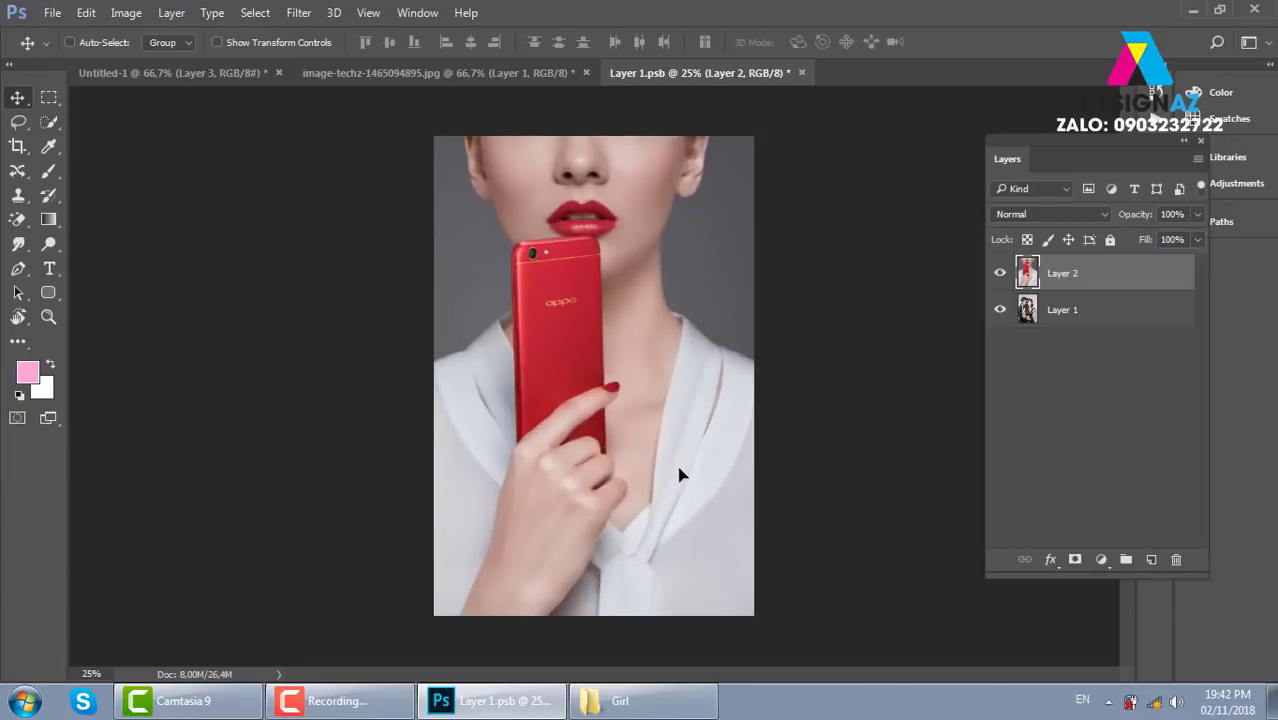
Step: Save Layer 1.psb and return to the image-techz mockup showing the woman with the OPPO phone
{"action": "left_click", "coordinate": [53, 13]}
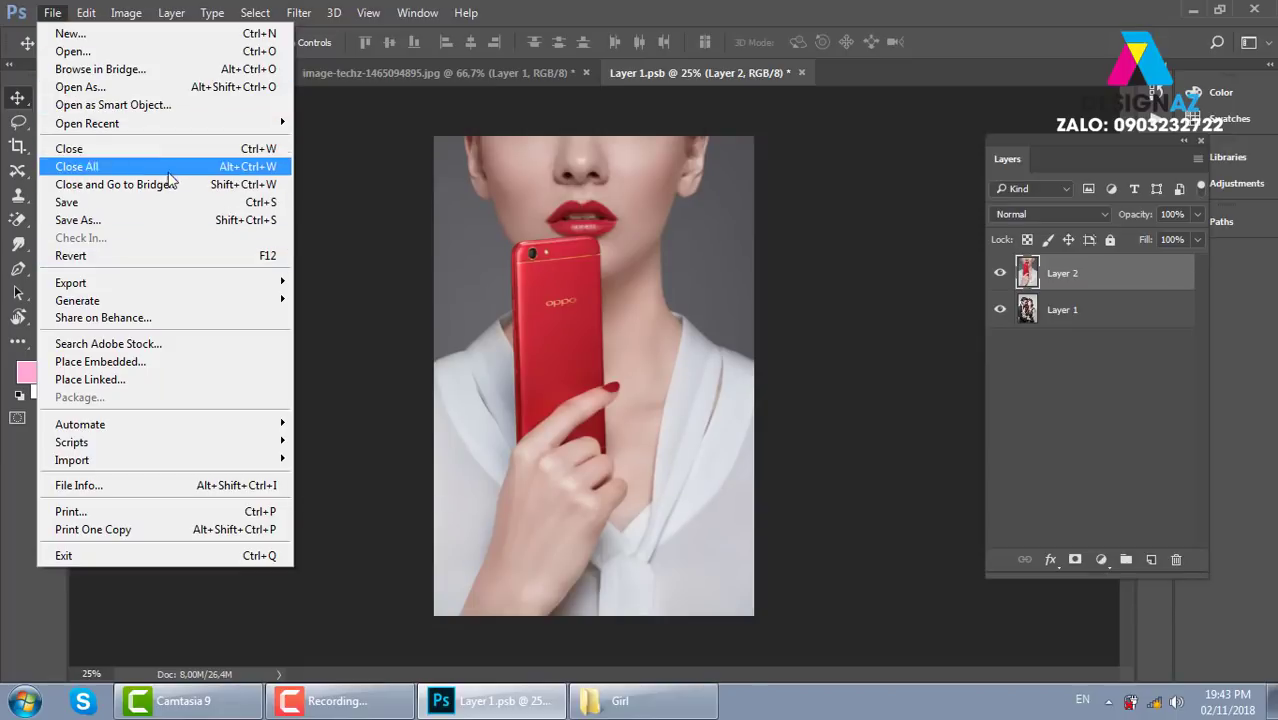
{"action": "left_click", "coordinate": [178, 202]}
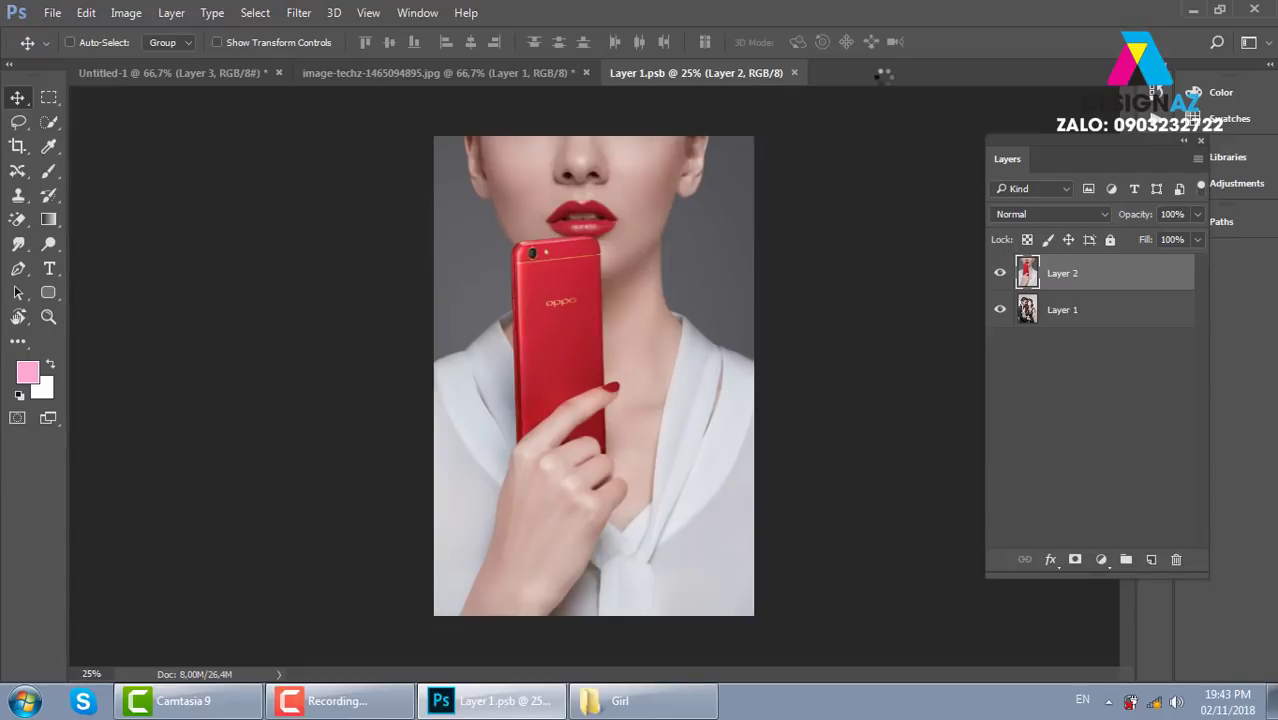
{"action": "left_click", "coordinate": [427, 71]}
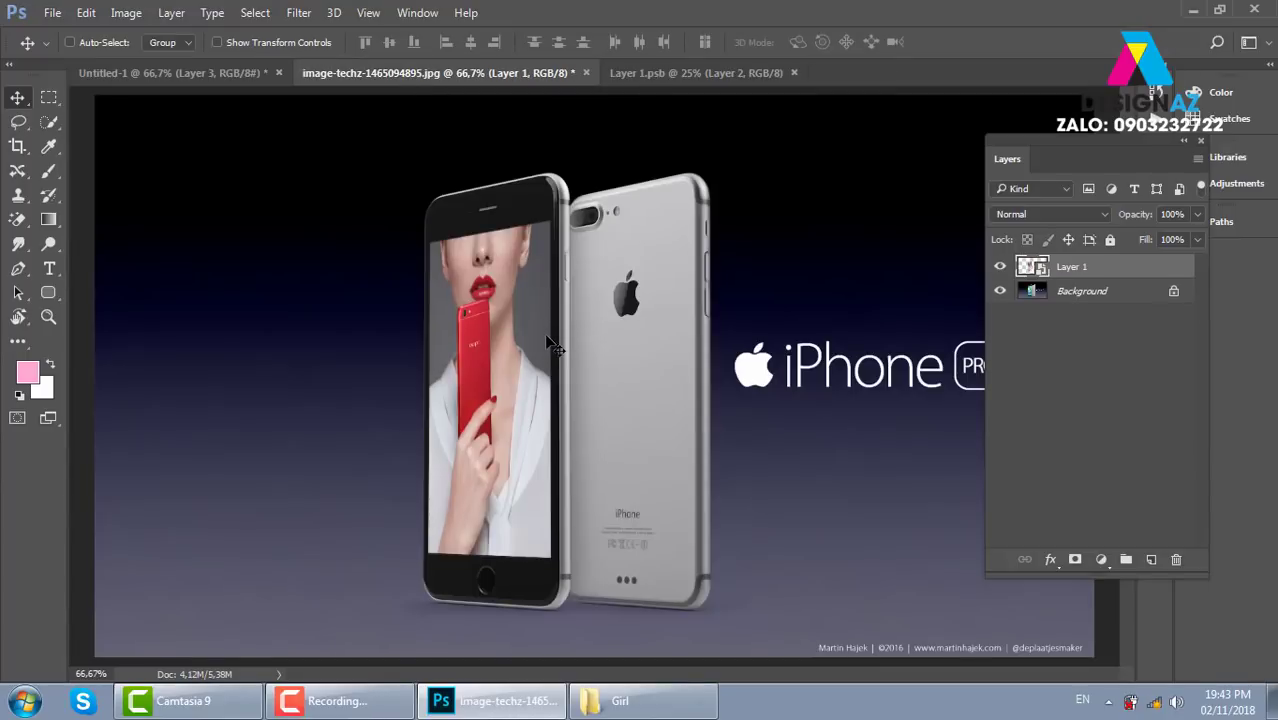